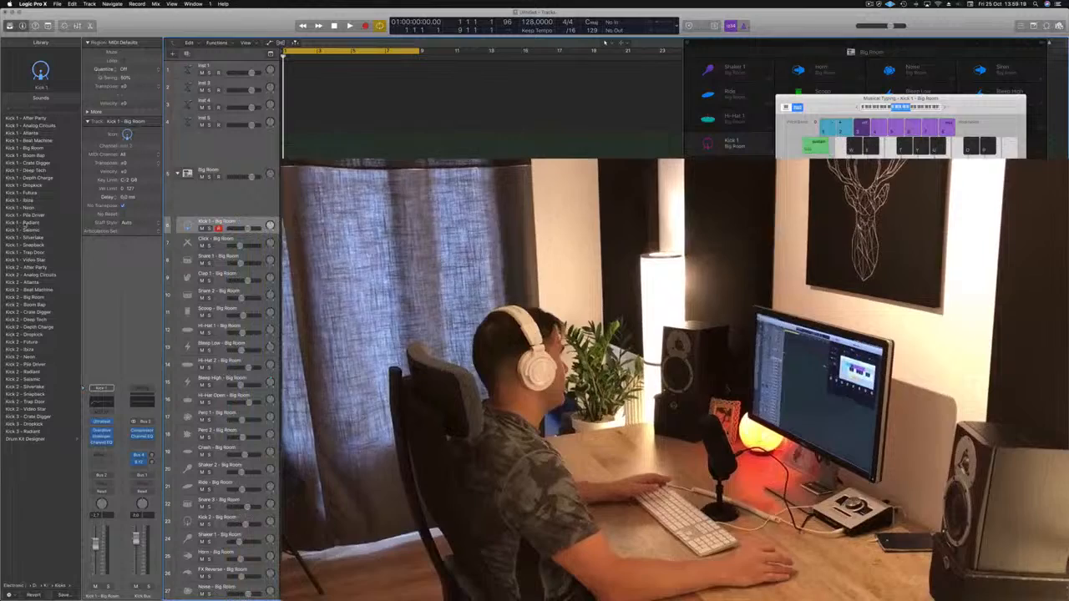
Step: Load the Kick 1 - Radiant sound on the kick track and record a one-bar pattern of four kick hits
left_click(25, 224)
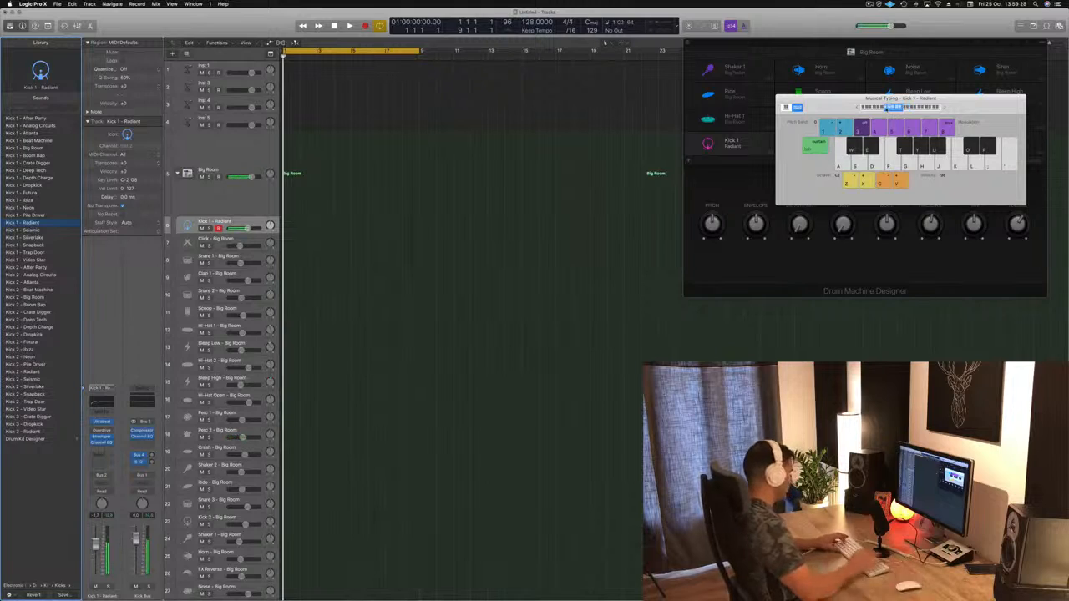
key("space")
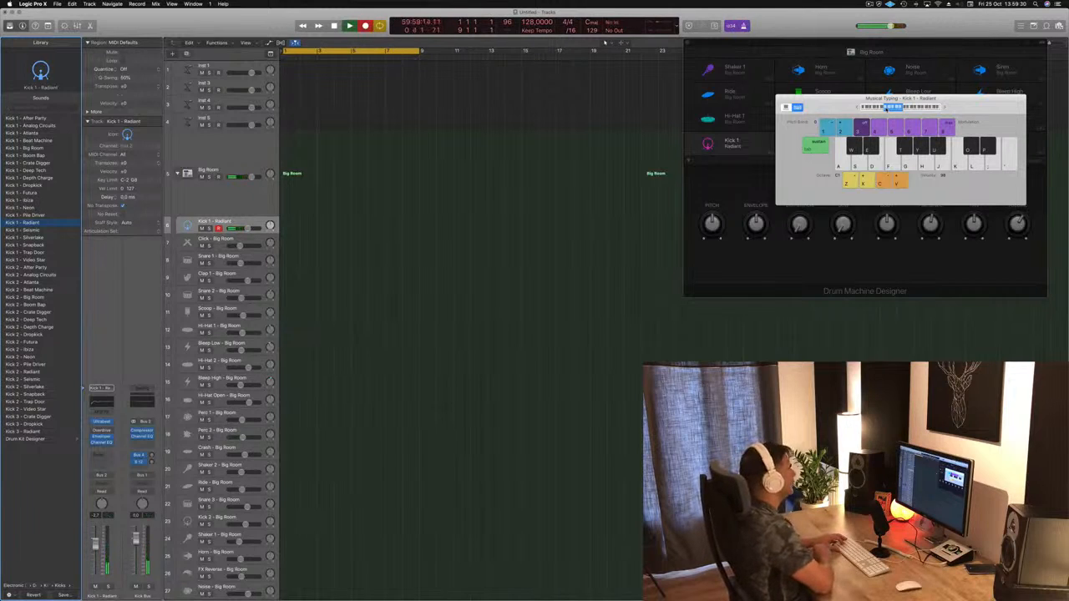
key("a")
key("a")
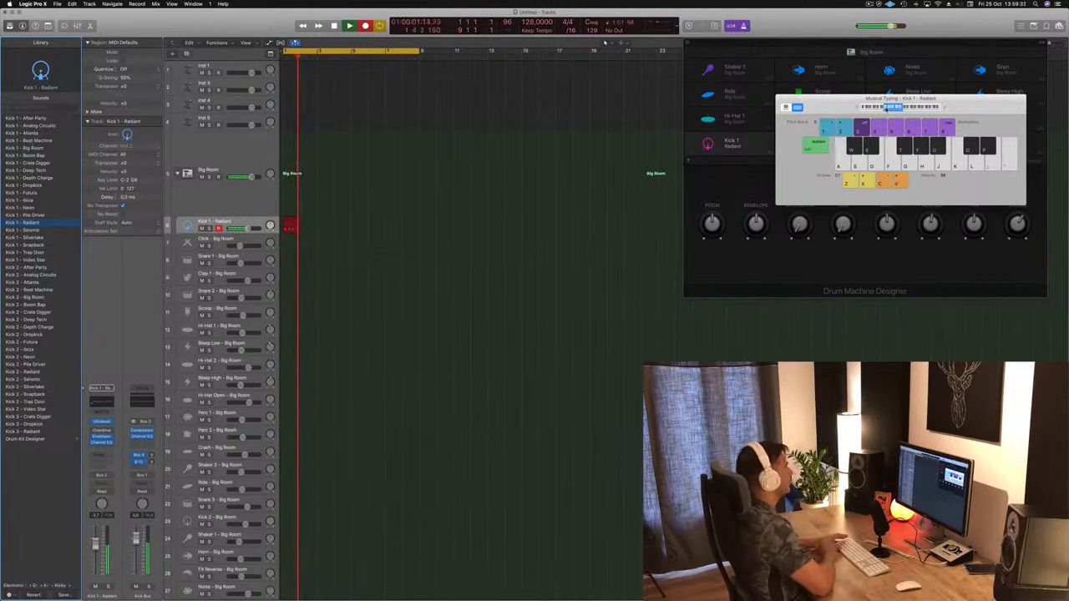
key("space")
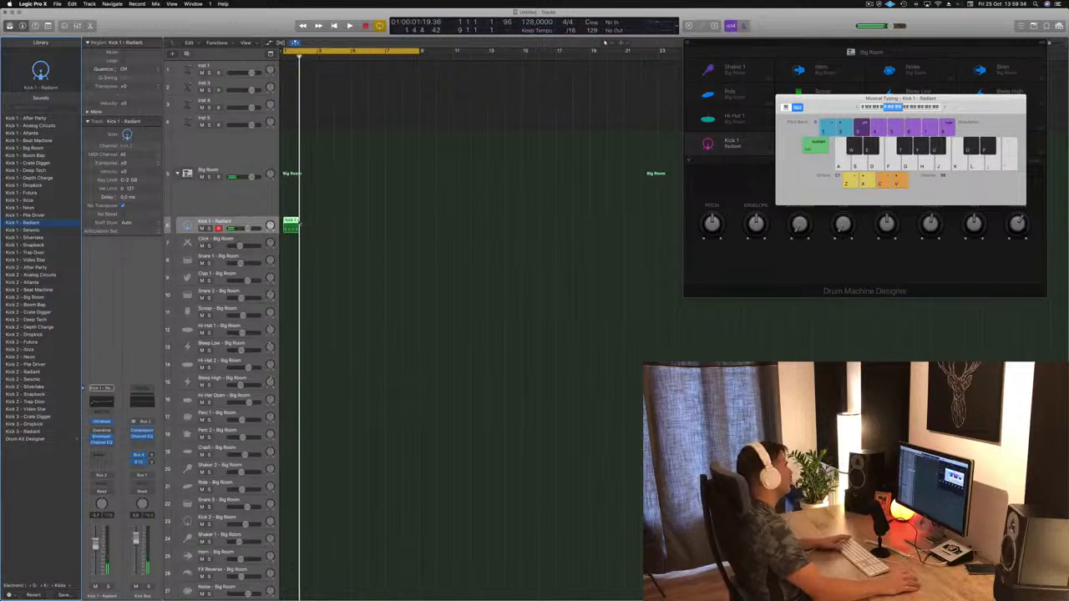
Step: Show the recorded kick notes in the Piano Roll and align the four notes to beats 1, 2, 3 and 4
key("e")
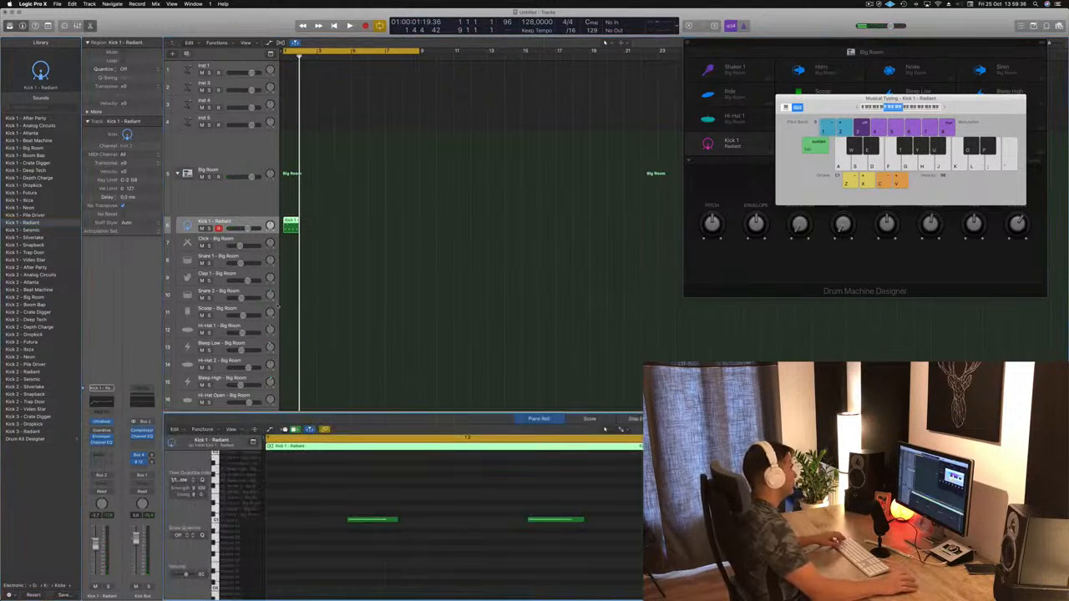
scroll(370, 512, "down", 3)
mouse_move(322, 502)
left_mouse_down()
mouse_move(629, 555)
mouse_move(656, 570)
left_mouse_up()
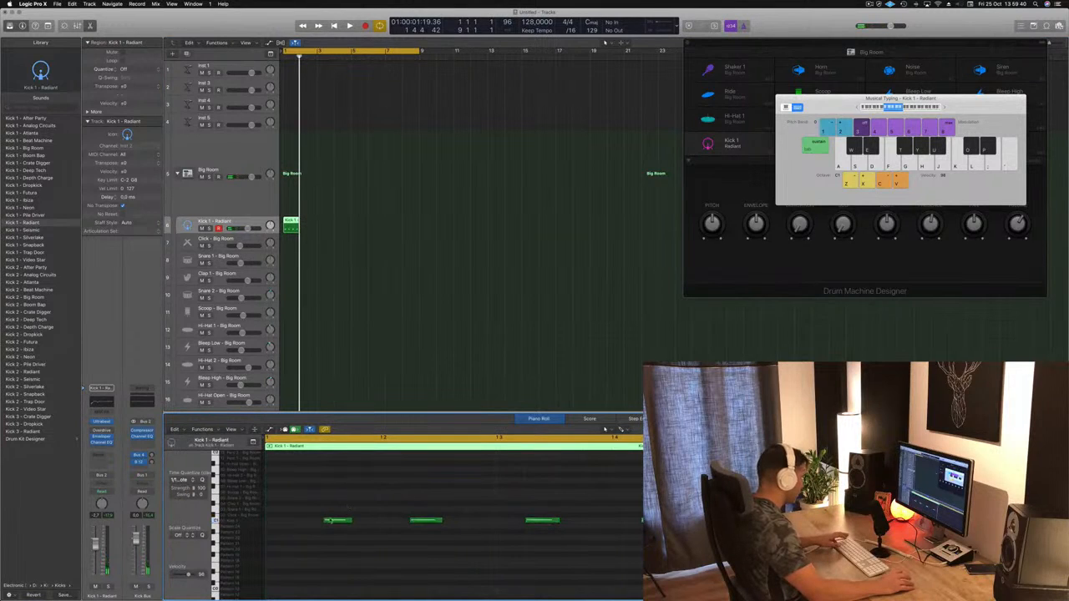
left_click_drag(334, 520, 272, 523)
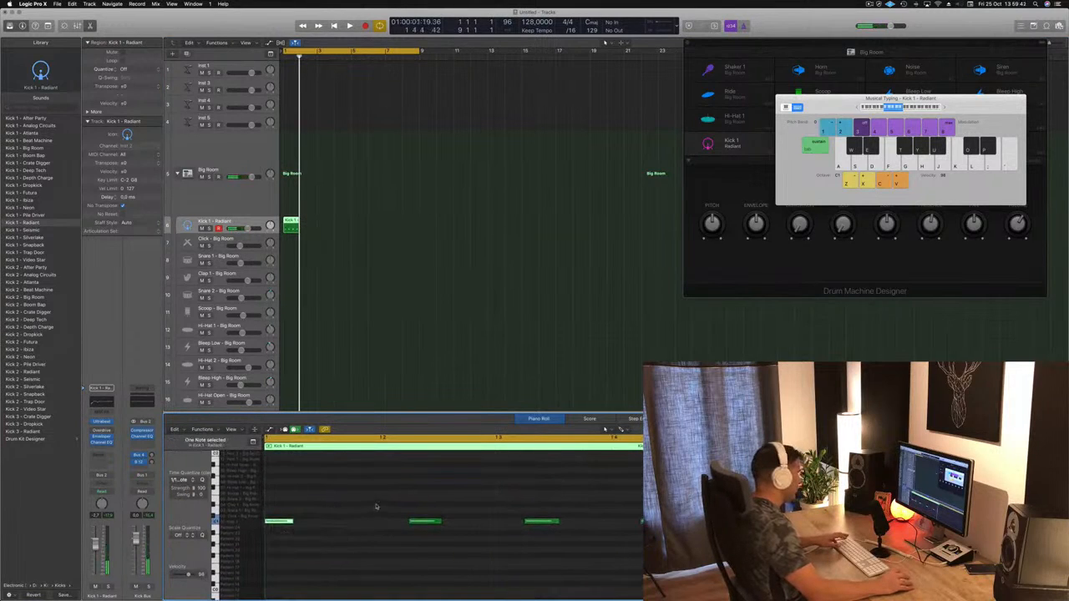
left_click_drag(418, 522, 389, 522)
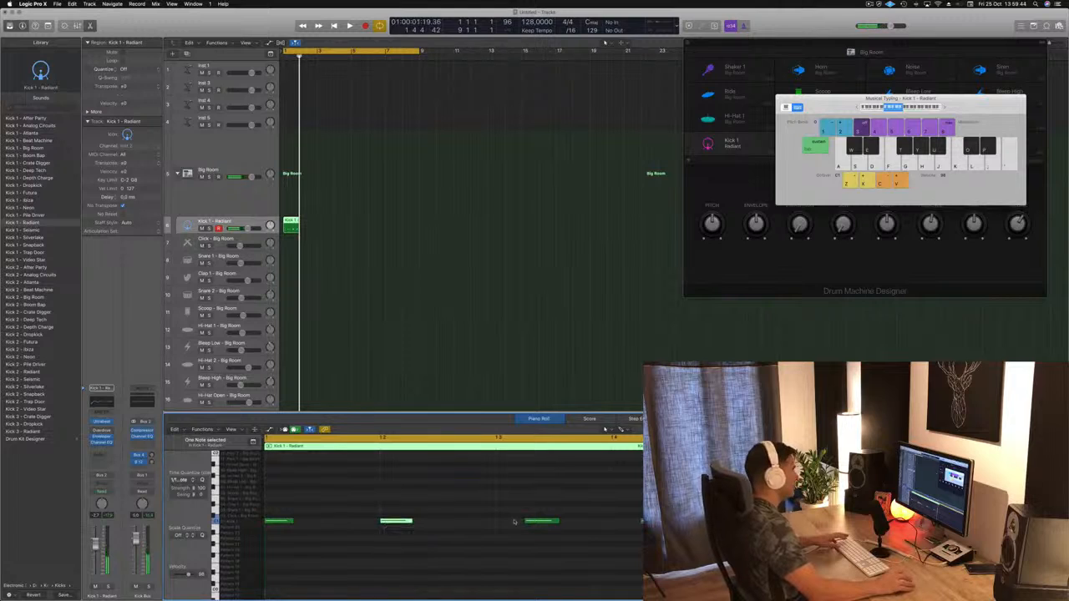
left_click_drag(540, 524, 513, 517)
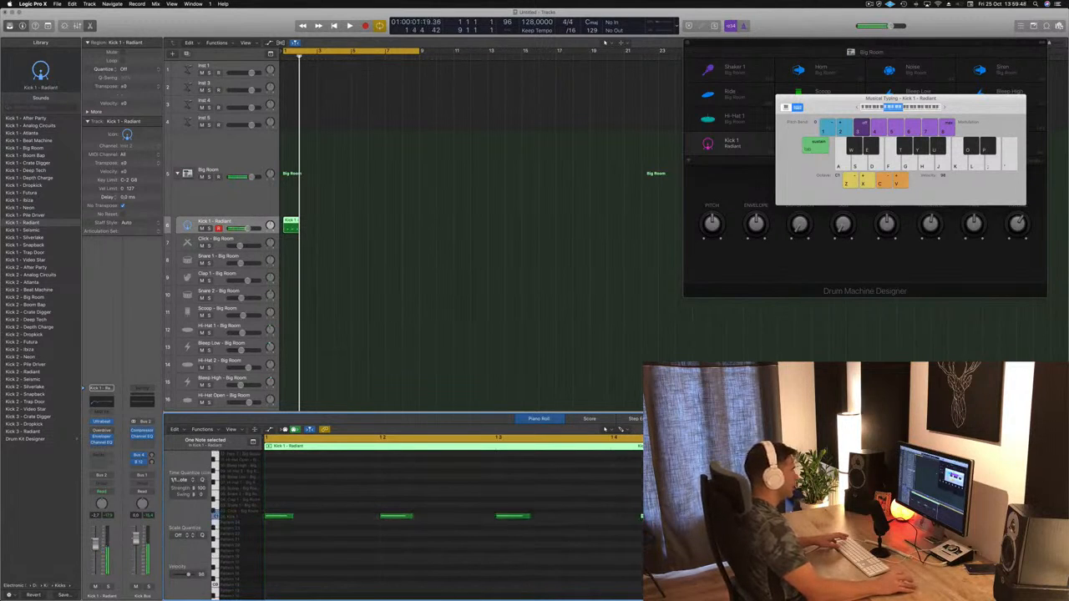
left_click_drag(641, 516, 623, 519)
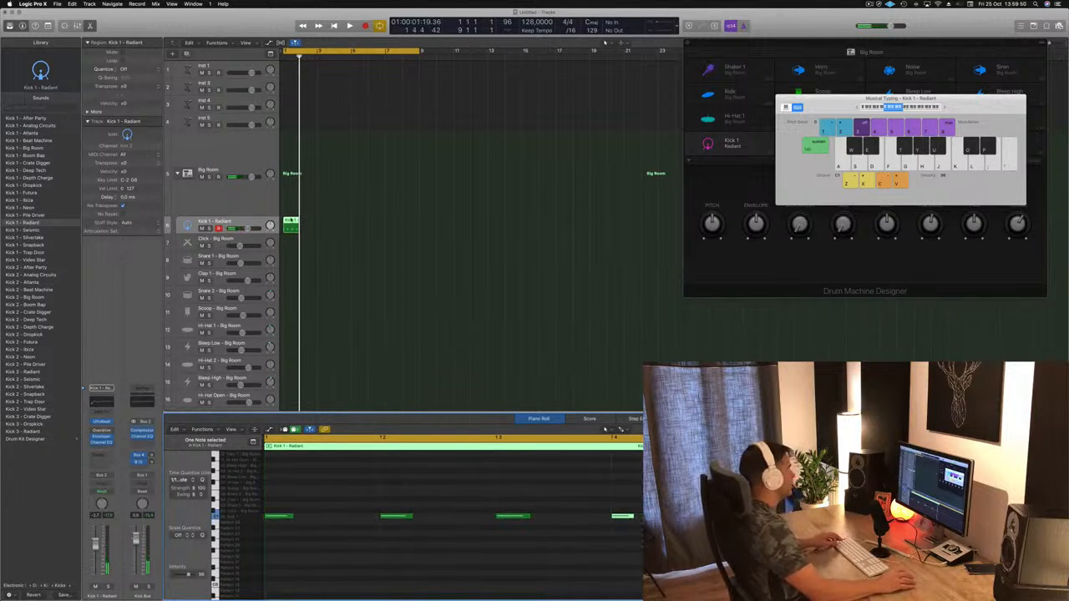
Step: Repeat the one-bar kick region to fill bars 1 to 8 and play the arrangement from the start
left_click_drag(290, 222, 357, 221)
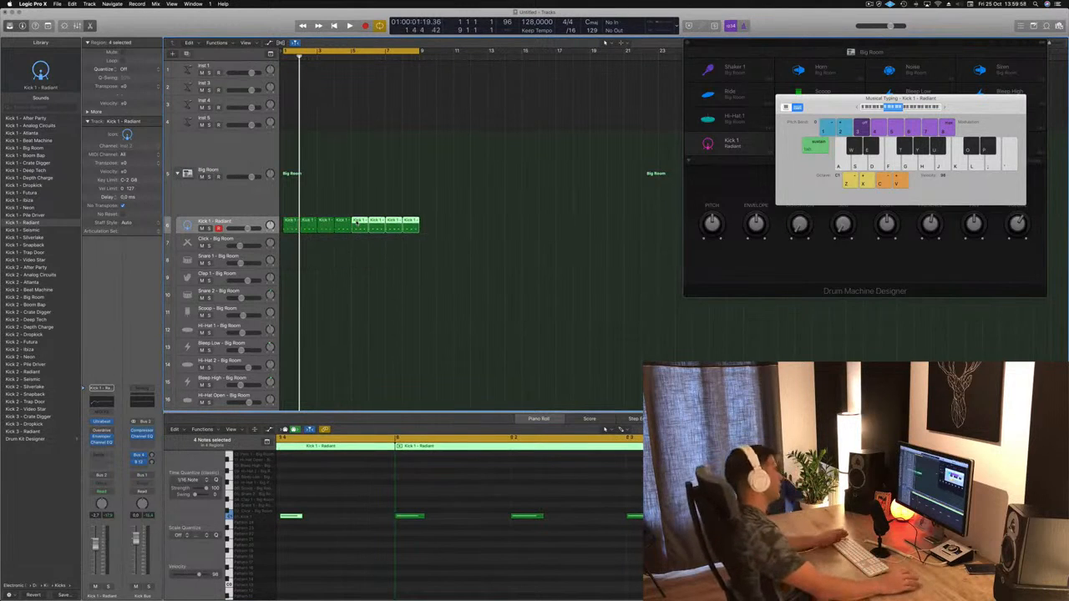
left_click(381, 292)
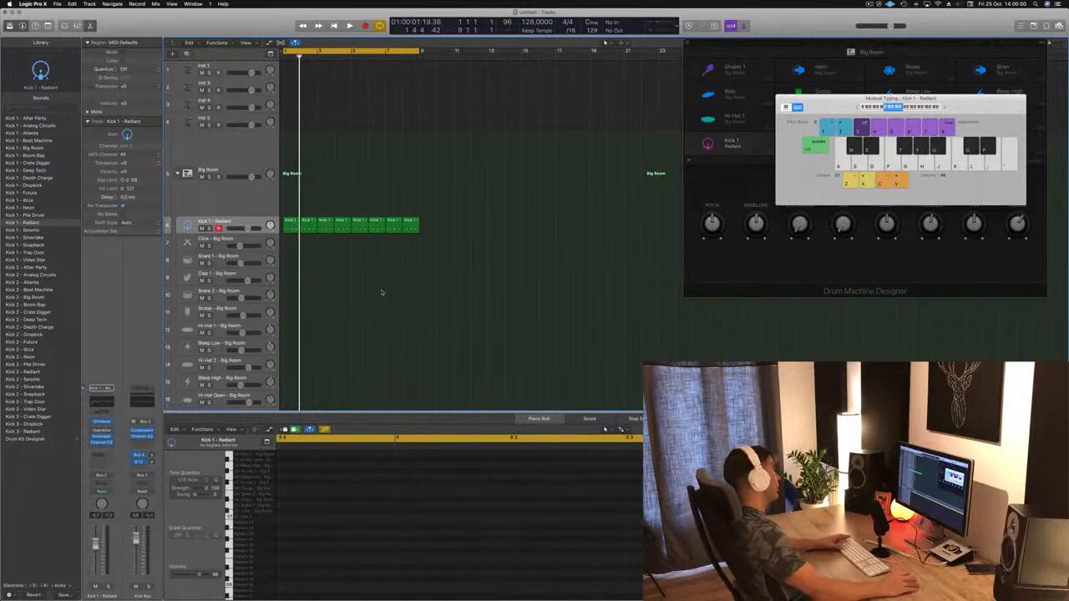
key("Return")
key("space")
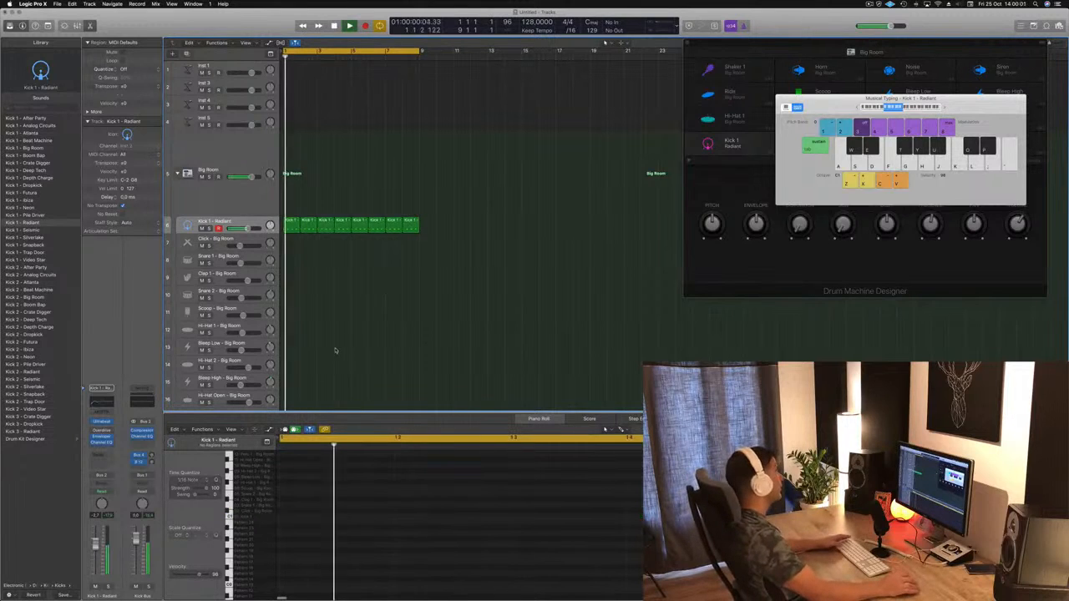
Step: Select all the kick regions, restart playback and raise the Kick 1 channel's volume slightly
left_click(245, 223)
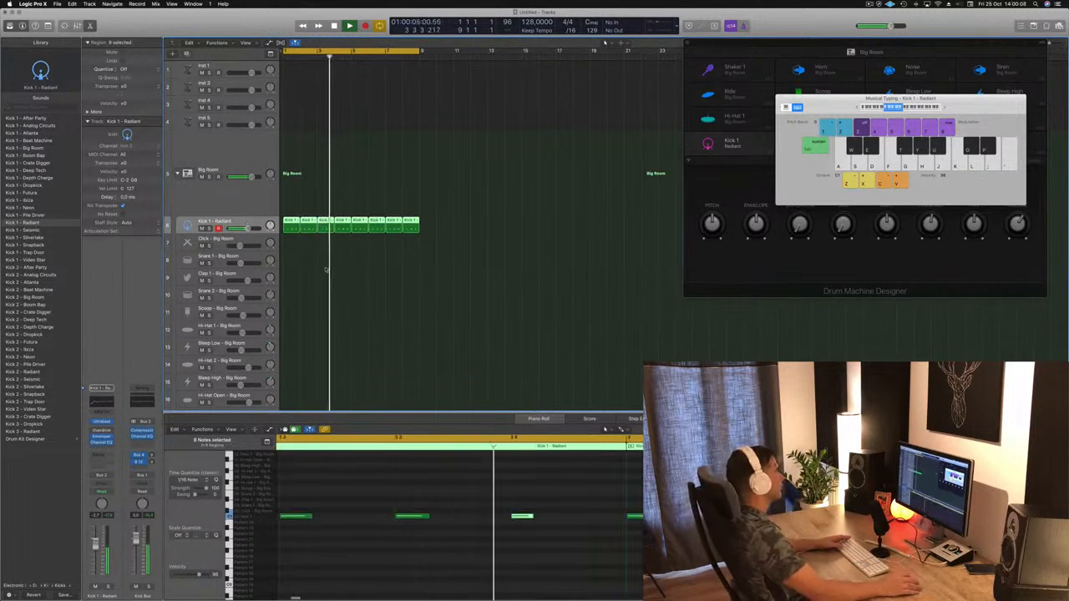
left_click(294, 274)
key("Return")
left_click(107, 517)
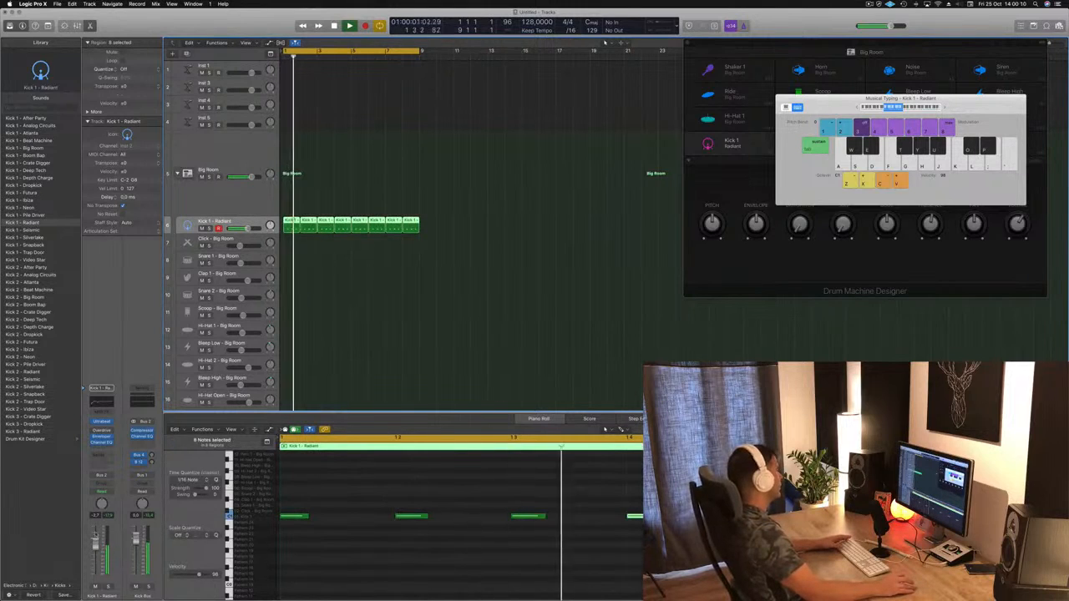
key("Return")
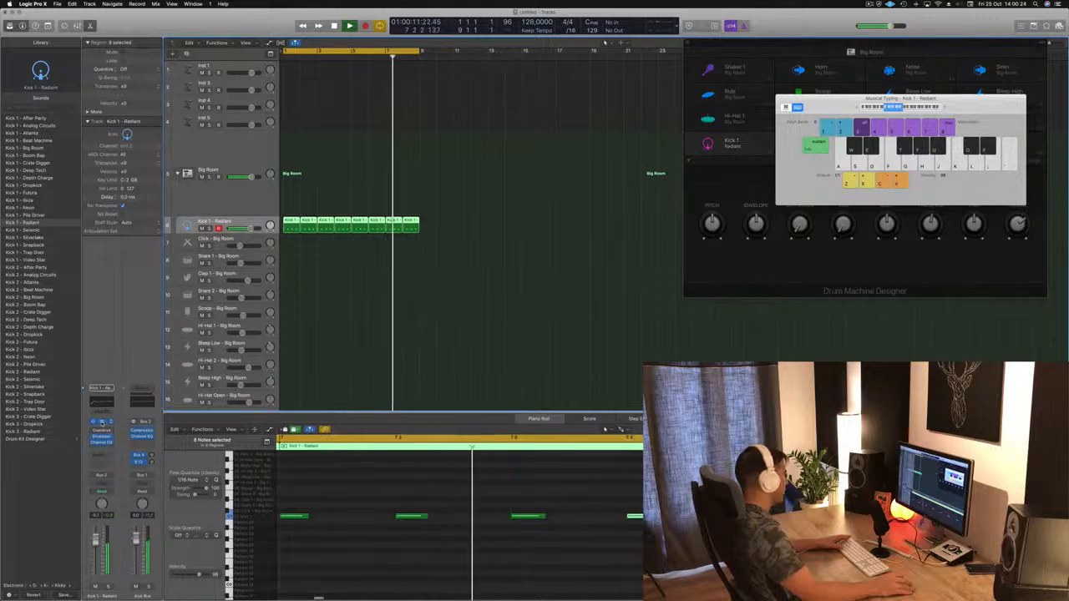
Step: Open the kick channel's Ultrabeat instrument, move its window clear of the track area and stop playback
left_click(101, 422)
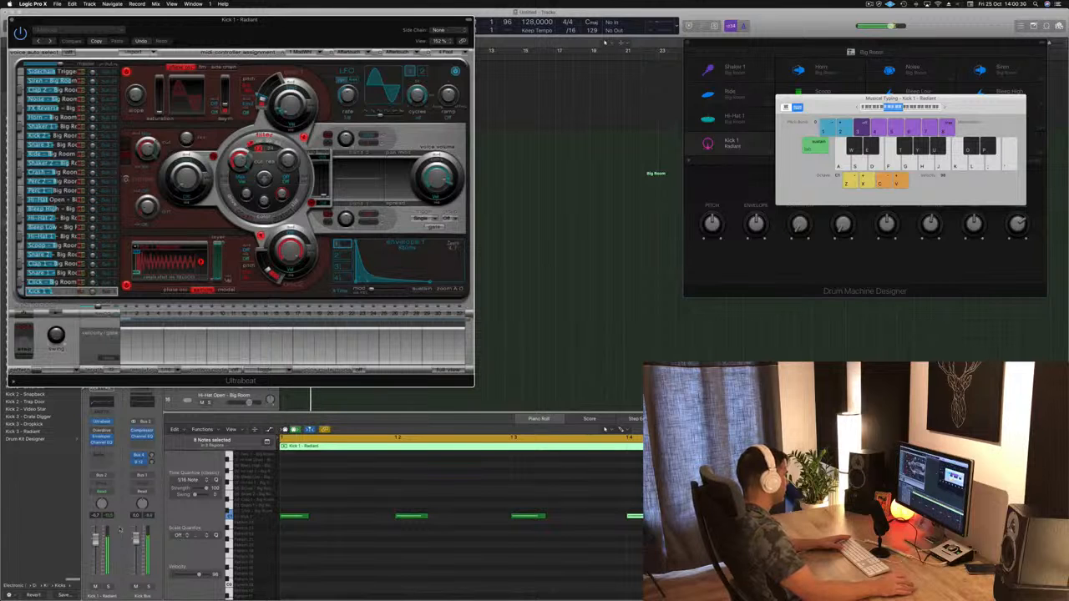
left_click_drag(205, 25, 911, 129)
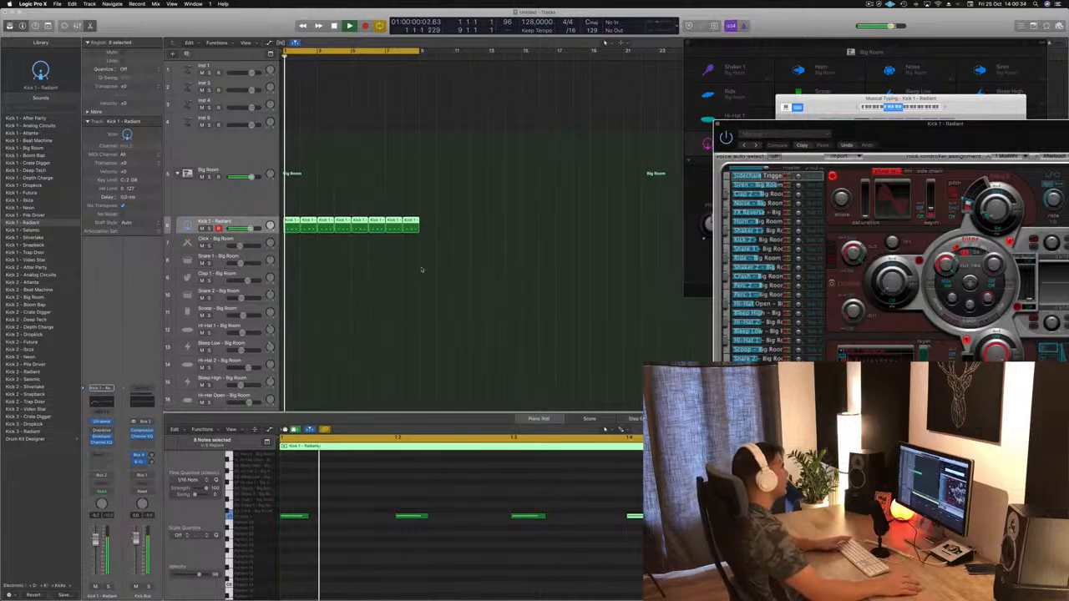
key("space")
Step: Copy the first kick region onto the Snare 1 track and delete the copy's notes on beats 1 and 3
left_click(339, 307)
left_click(289, 226)
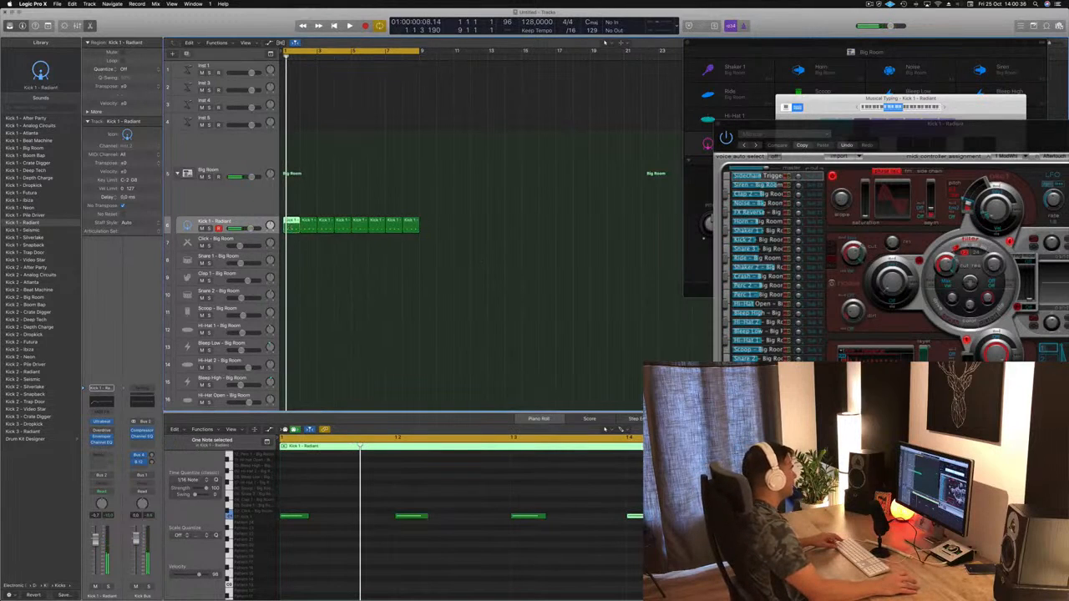
left_click_drag(289, 226, 290, 260)
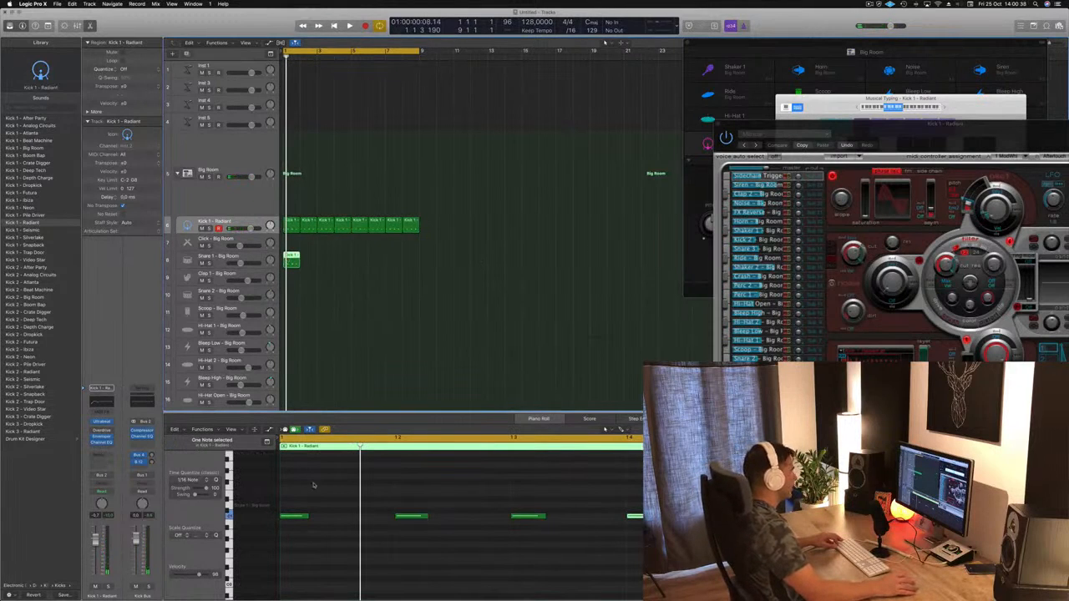
left_click_drag(344, 495, 288, 544)
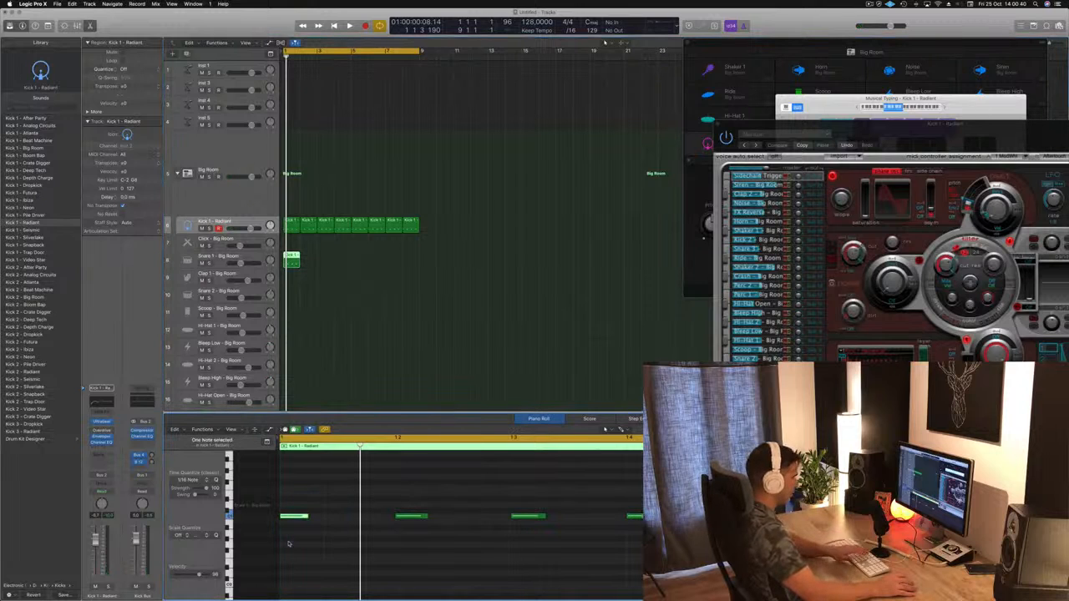
left_click_drag(537, 494, 528, 546)
key("BackSpace")
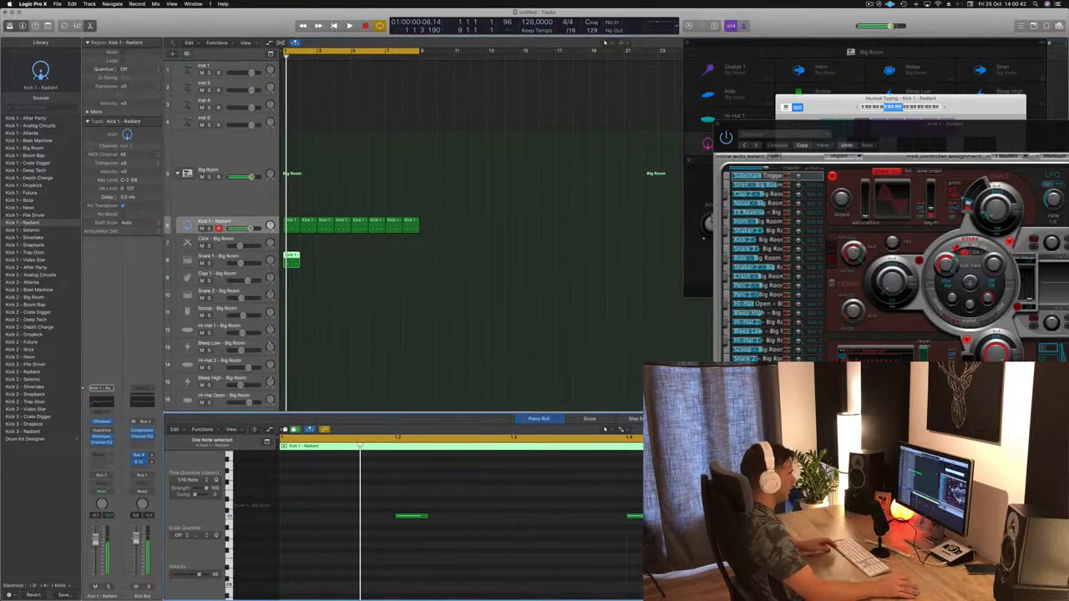
Step: Transpose the remaining notes on beats 2 and 4 up two semitones to the Snare 1 pitch
left_click_drag(660, 511, 401, 525)
key("alt+Up")
key("alt+Up")
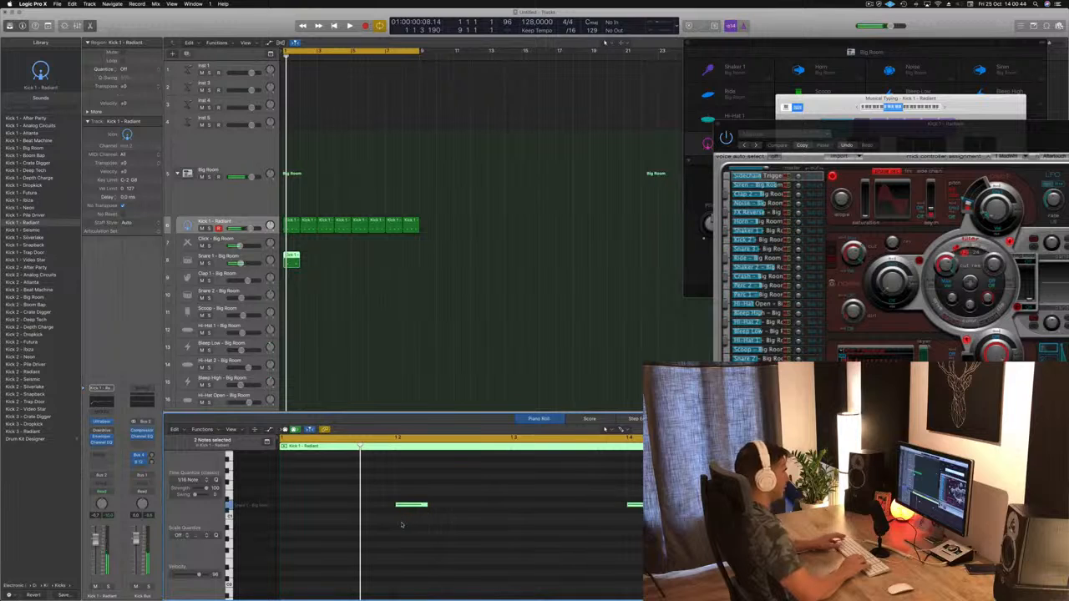
Step: Preview the snare part briefly and repeat its one-bar region to fill bars 1 to 8
key("space")
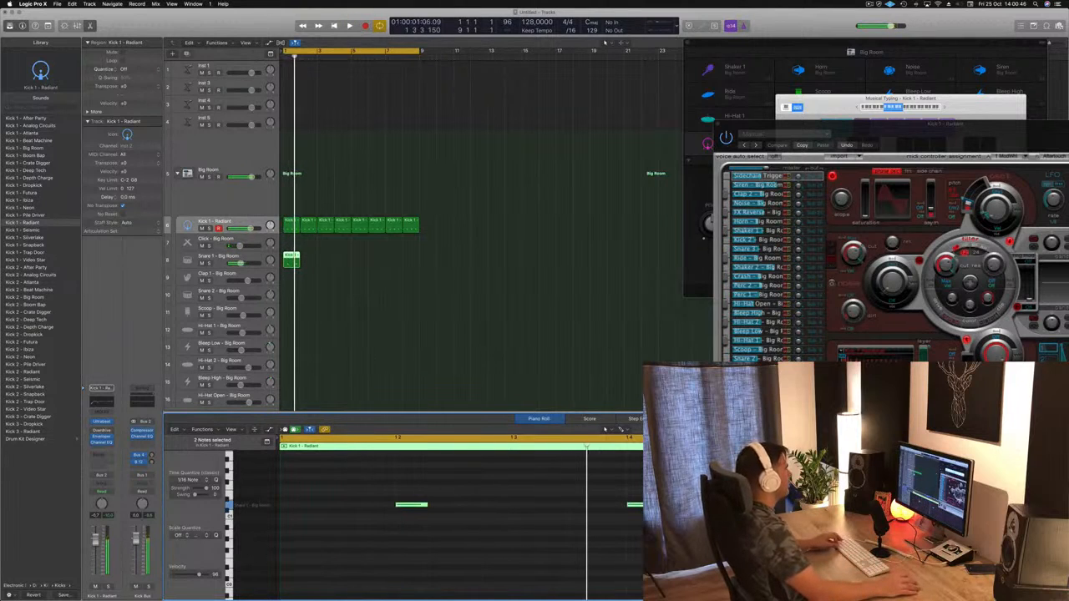
left_click_drag(291, 257, 355, 261)
left_click(296, 258)
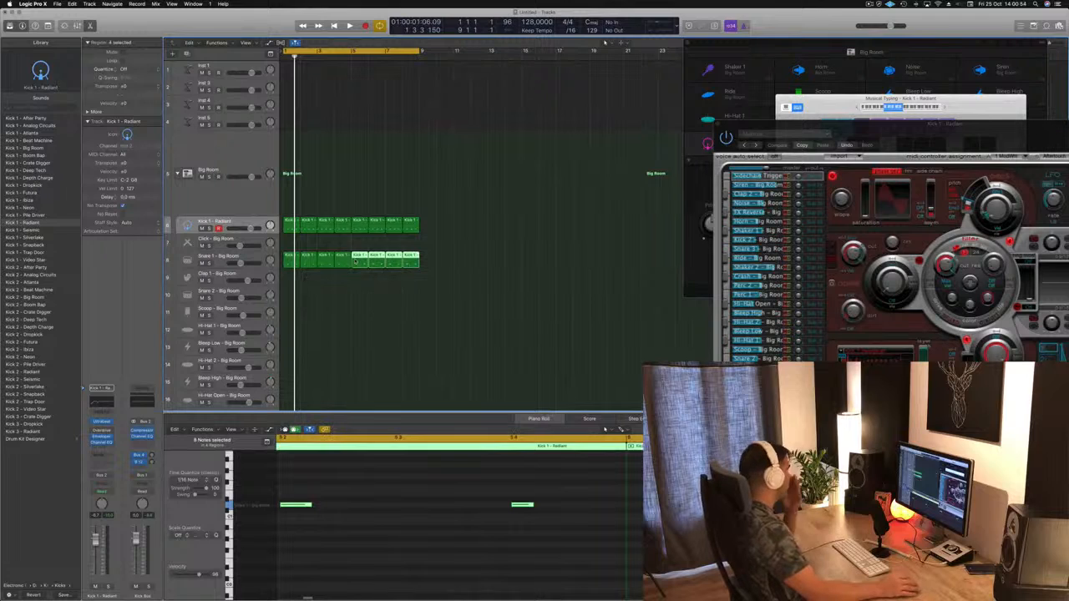
Step: Place a copy of the first snare region on the Hi-Hat 1 track with both notes transposed up four semitones
left_click(289, 224)
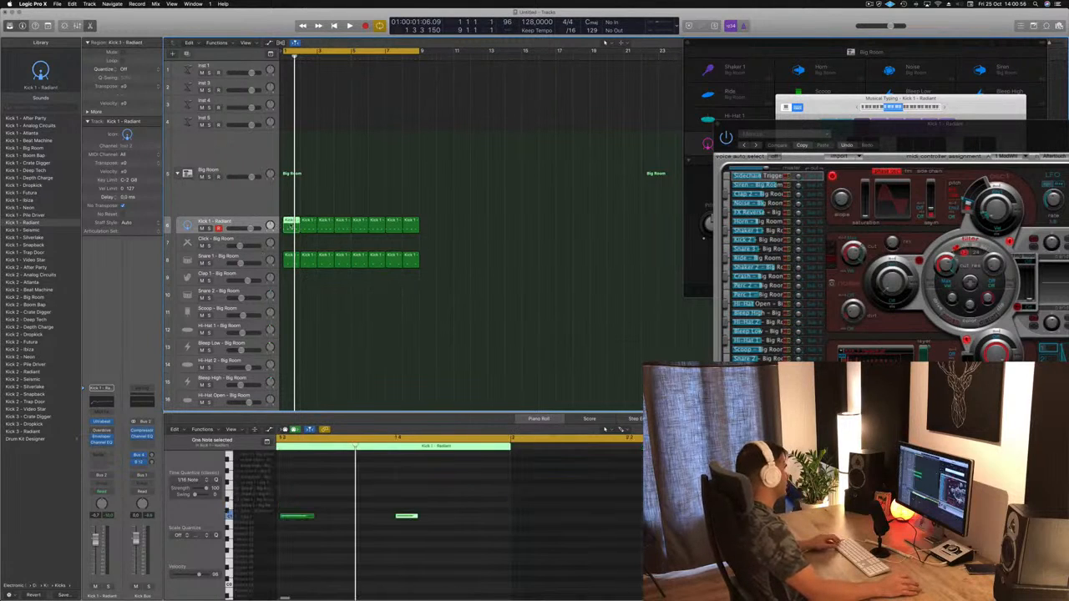
left_click_drag(289, 223, 284, 313)
scroll(301, 494, "left", 3)
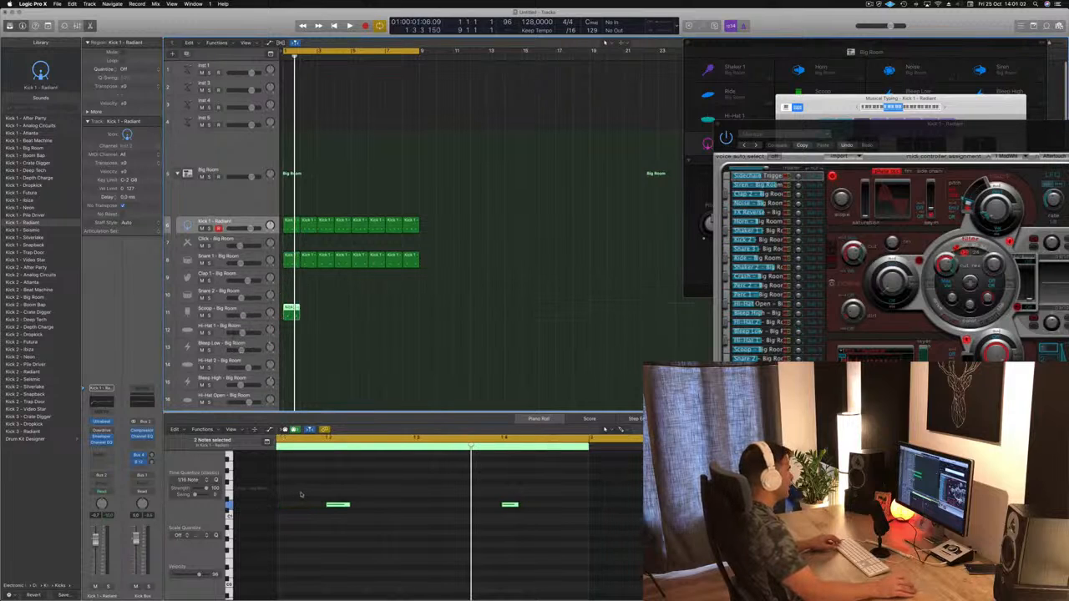
left_click_drag(301, 493, 496, 541)
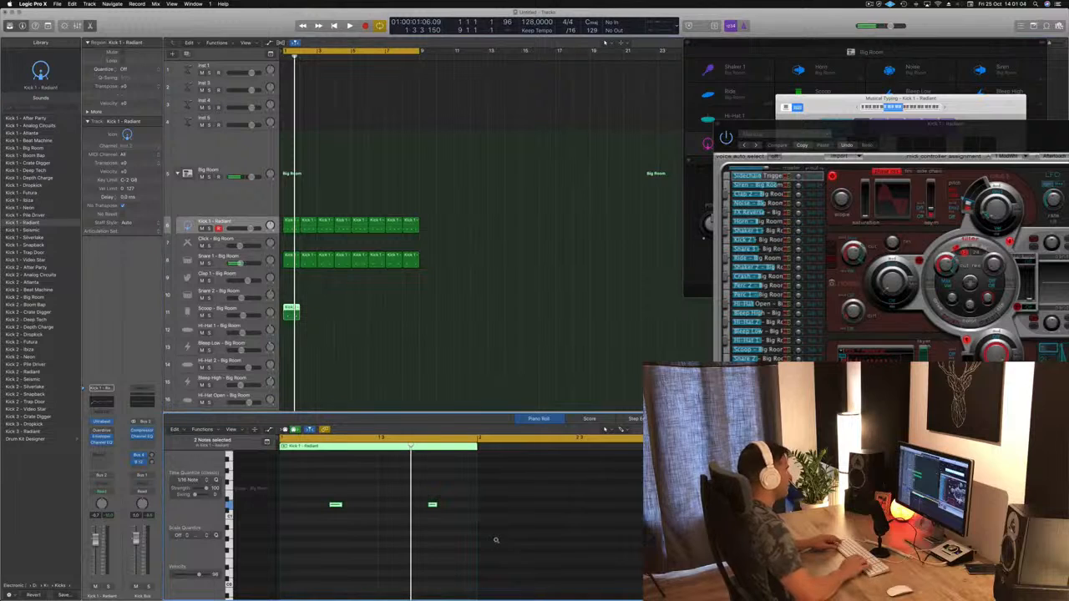
key("alt+Up")
key("alt+Up")
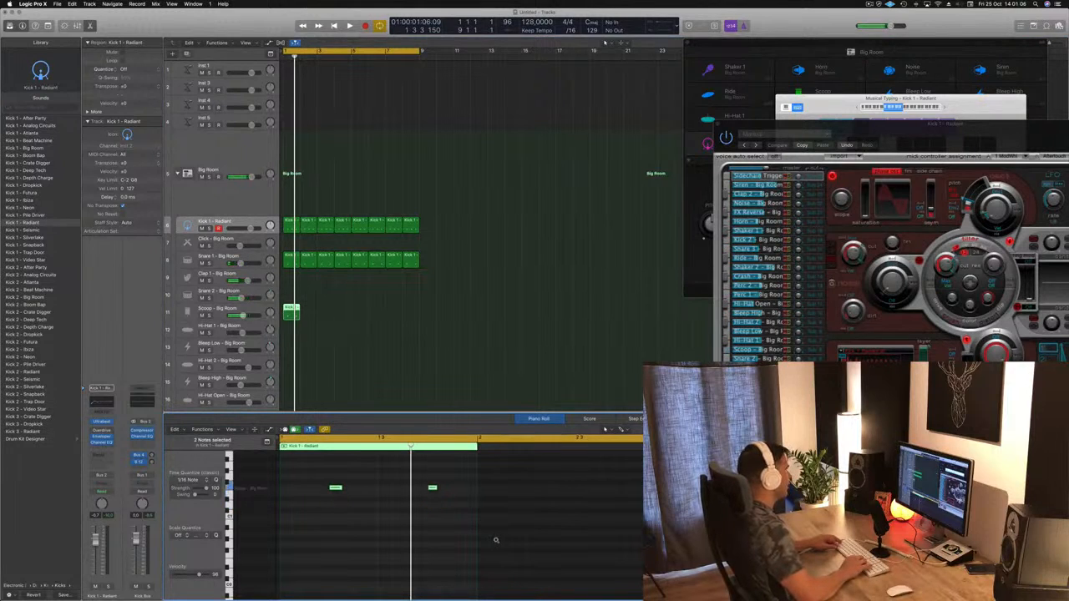
key("alt+Up")
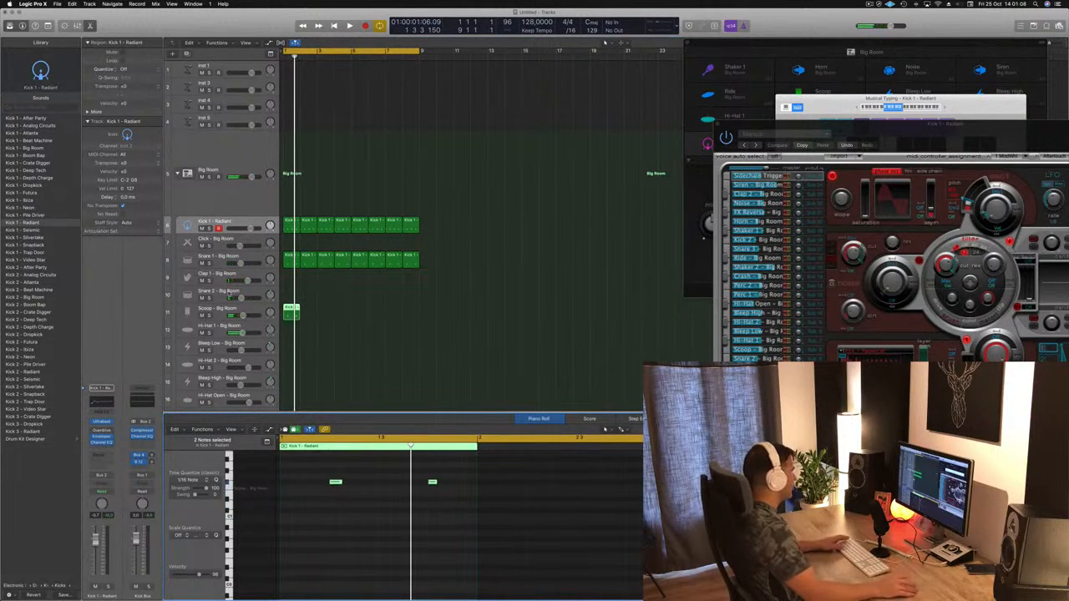
left_click_drag(288, 310, 287, 328)
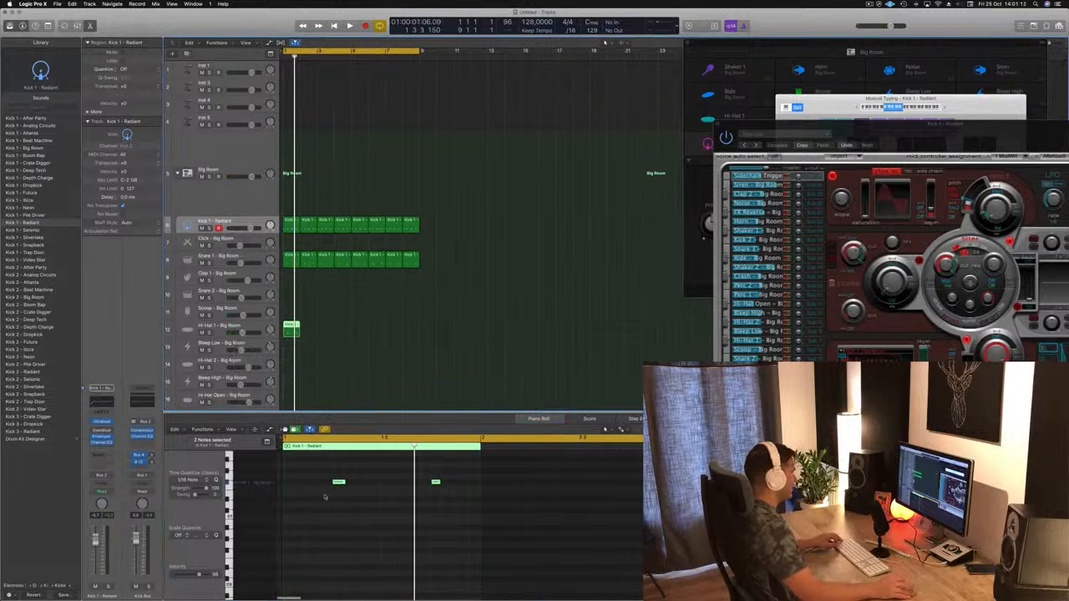
Step: Shift the two hi-hat notes off the beat and duplicate them so every off-beat of the bar has a hit
left_click_drag(326, 476, 479, 502)
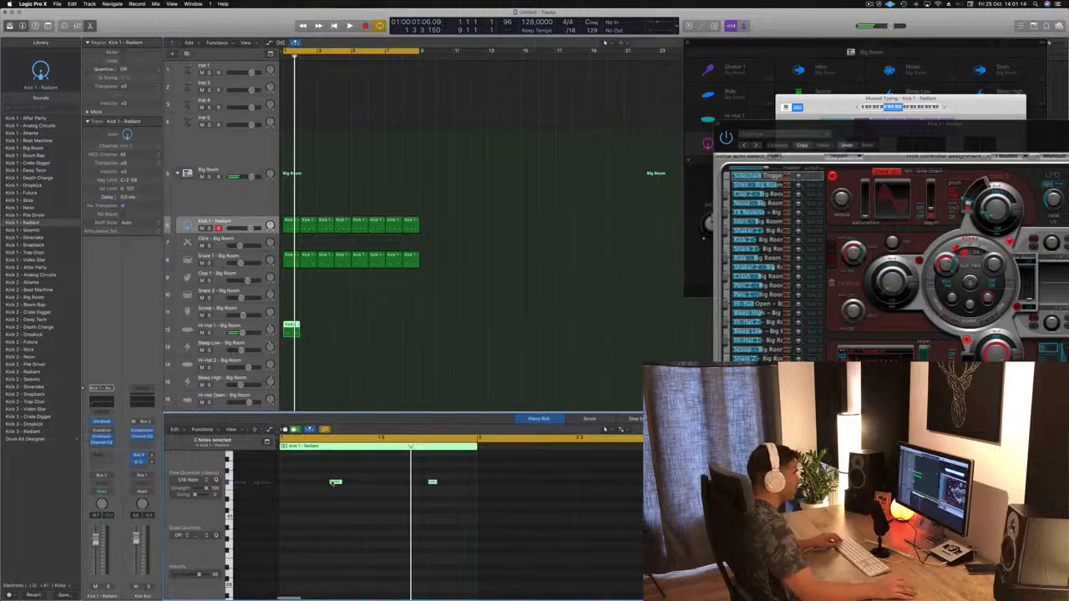
left_click_drag(334, 482, 359, 484)
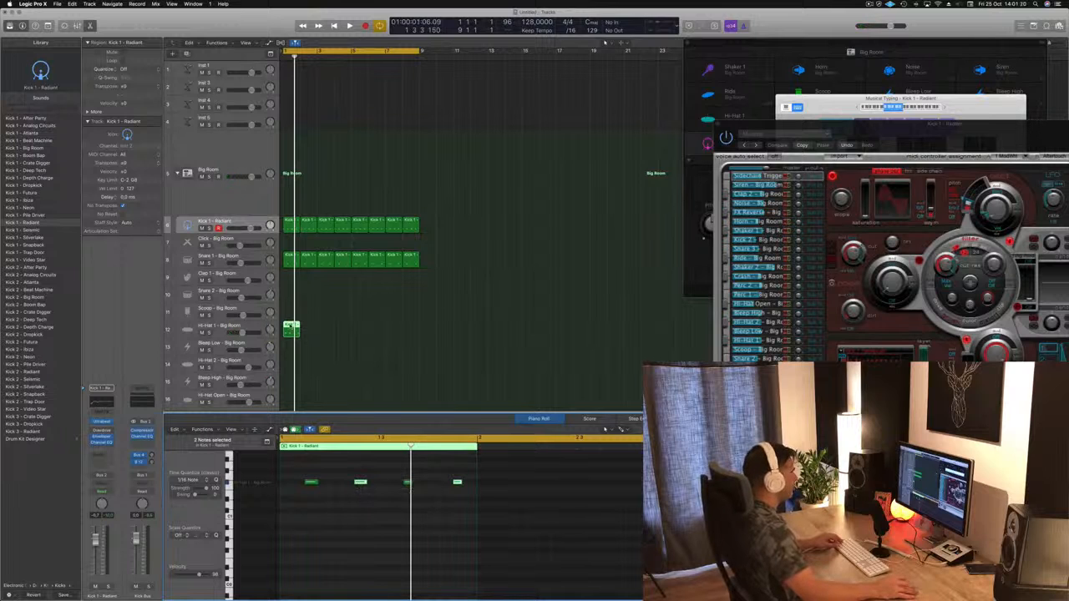
Step: Repeat the one-bar hi-hat region to fill bars 1 to 8 and reposition the Ultrabeat window
left_click_drag(291, 327, 359, 331)
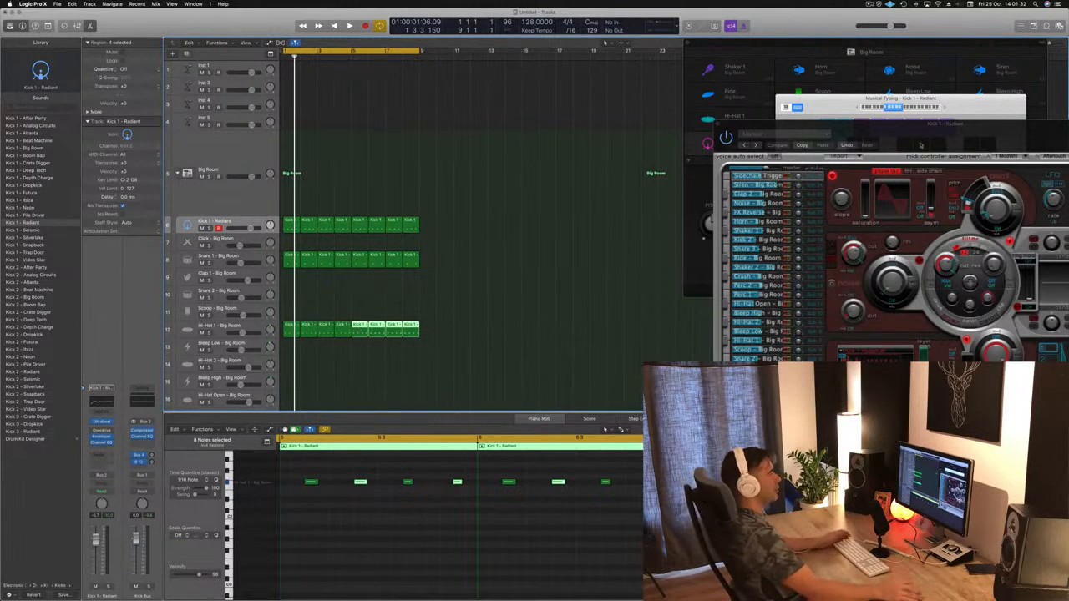
left_click_drag(762, 127, 704, 125)
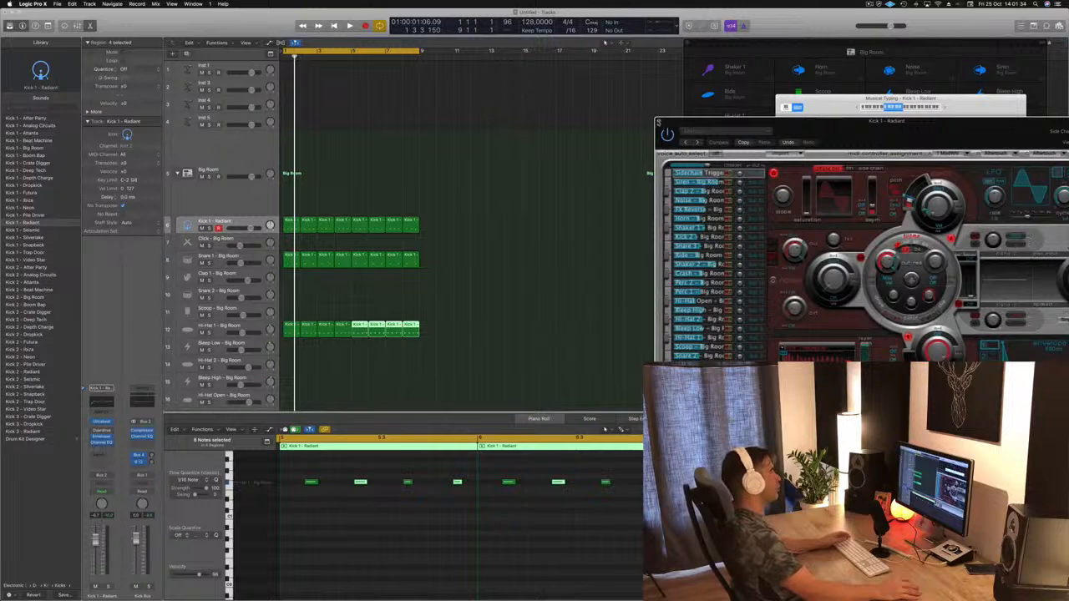
Step: Close the Ultrabeat window and lower the Hi-Hat 1 track's volume slightly while the beat plays
left_click(659, 123)
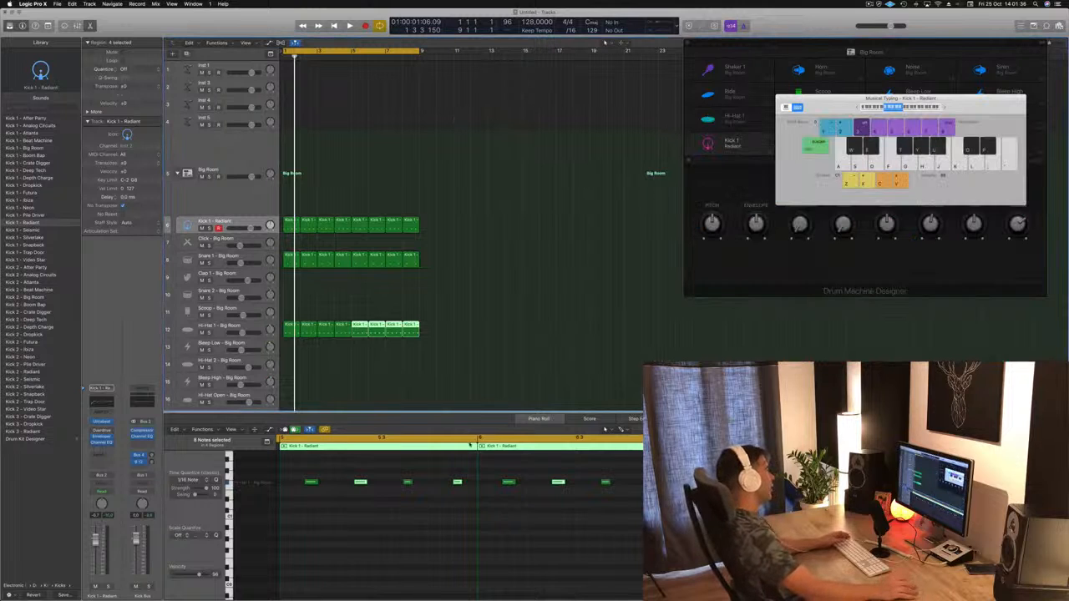
left_click(470, 393)
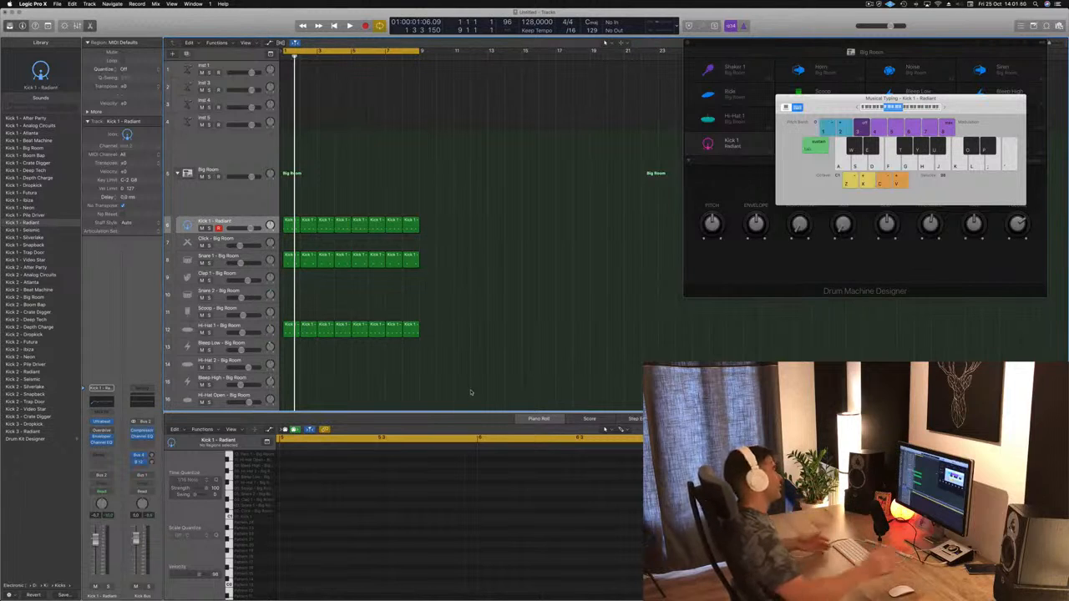
key("space")
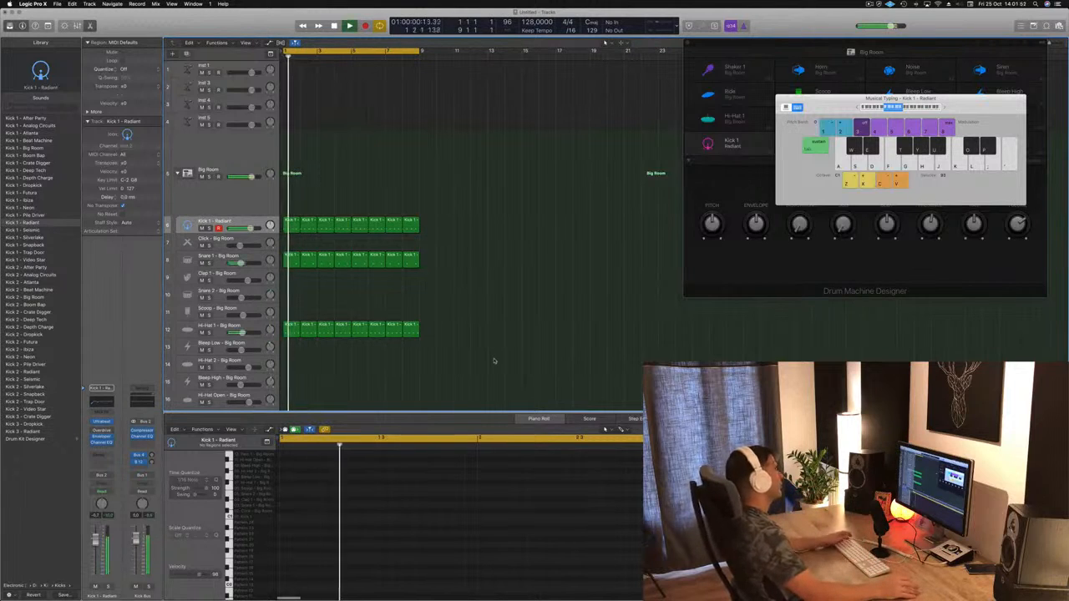
left_click(246, 332)
left_click_drag(246, 332, 241, 333)
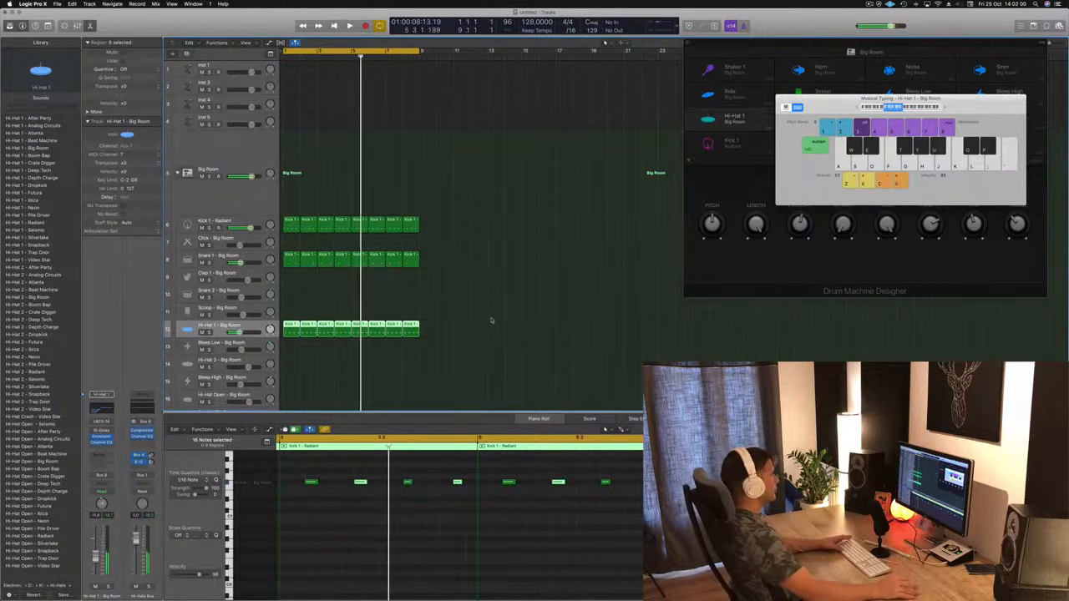
Step: Copy the first Hi-Hat 1 region to the Hi-Hat 2 track, keep only its last note at a higher pitch, and preview it
left_click(313, 365)
left_click_drag(291, 327, 291, 364)
left_click_drag(303, 466, 422, 502)
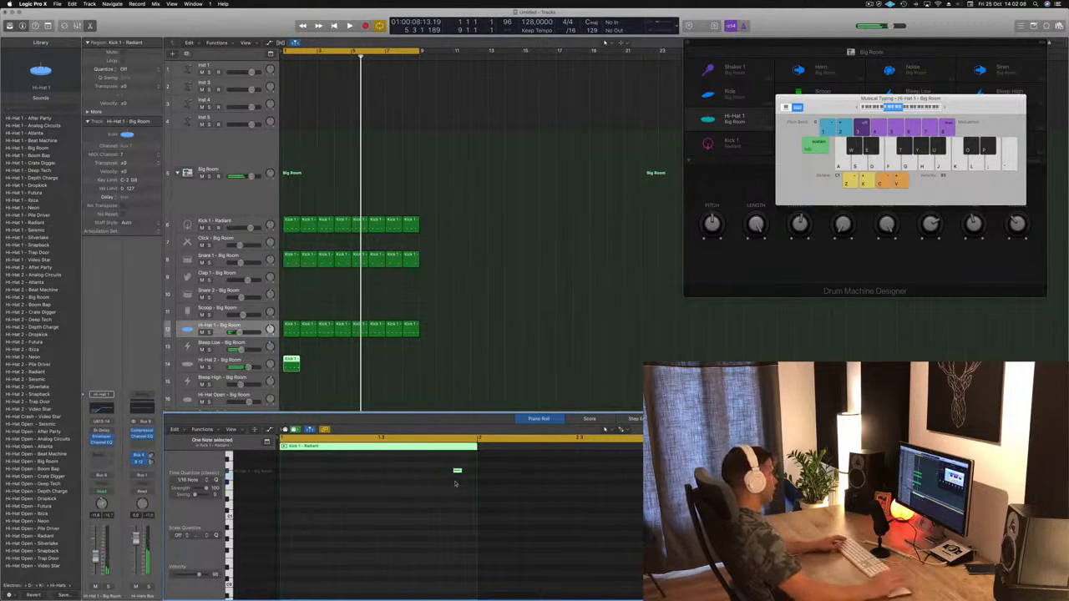
key("space")
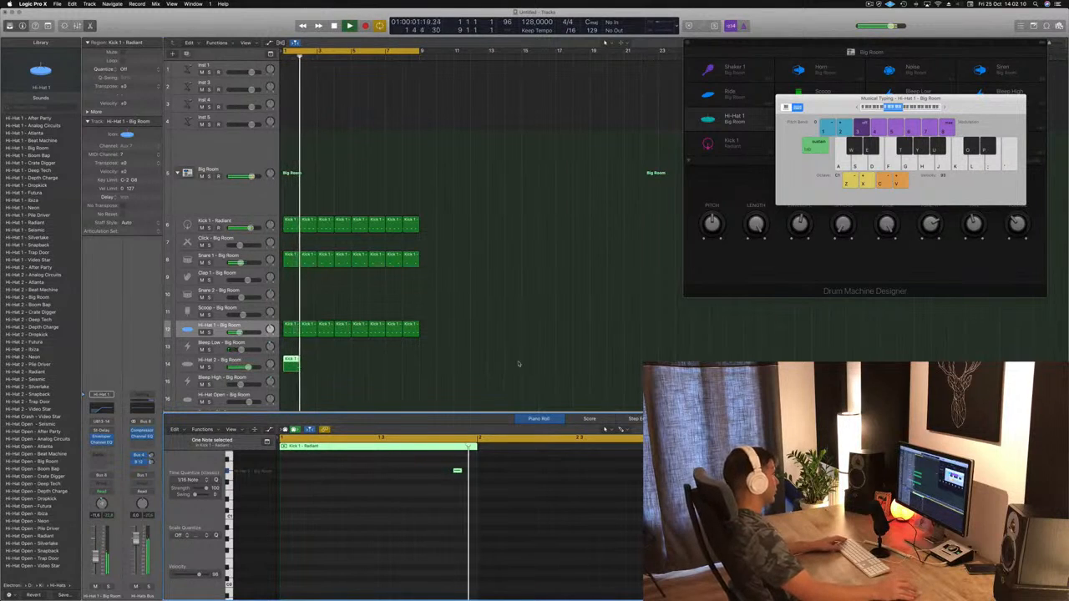
Step: Repeat the one-bar Hi-Hat 2 region to fill bars 1 to 8 and slightly lower the Kick 1 track's volume
left_click_drag(289, 362, 304, 366)
left_click_drag(292, 362, 363, 367)
left_click(309, 367, "shift")
left_click(296, 367, "shift")
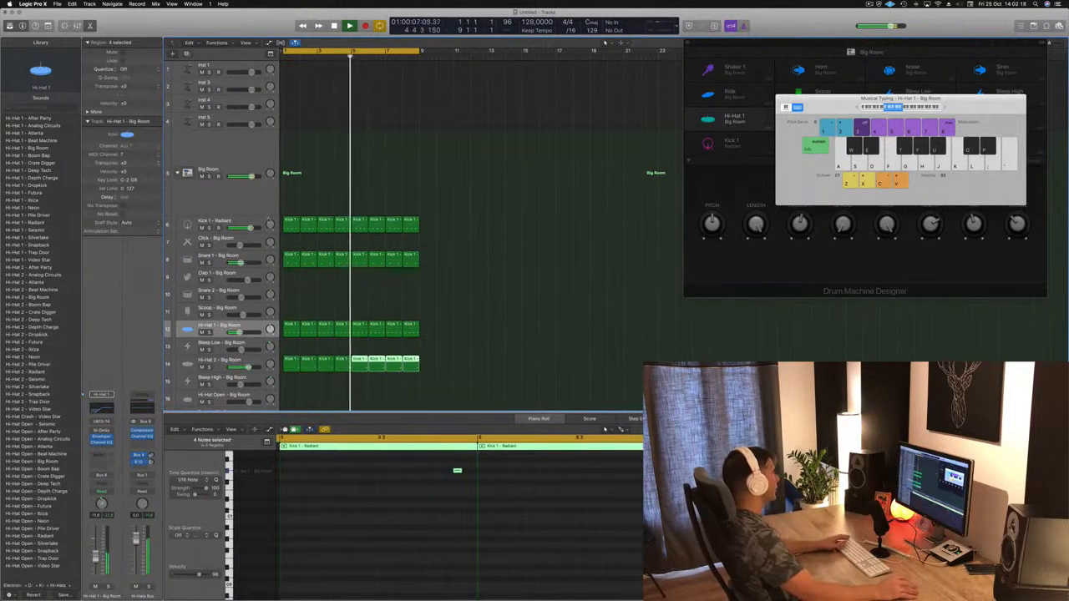
left_click(212, 222)
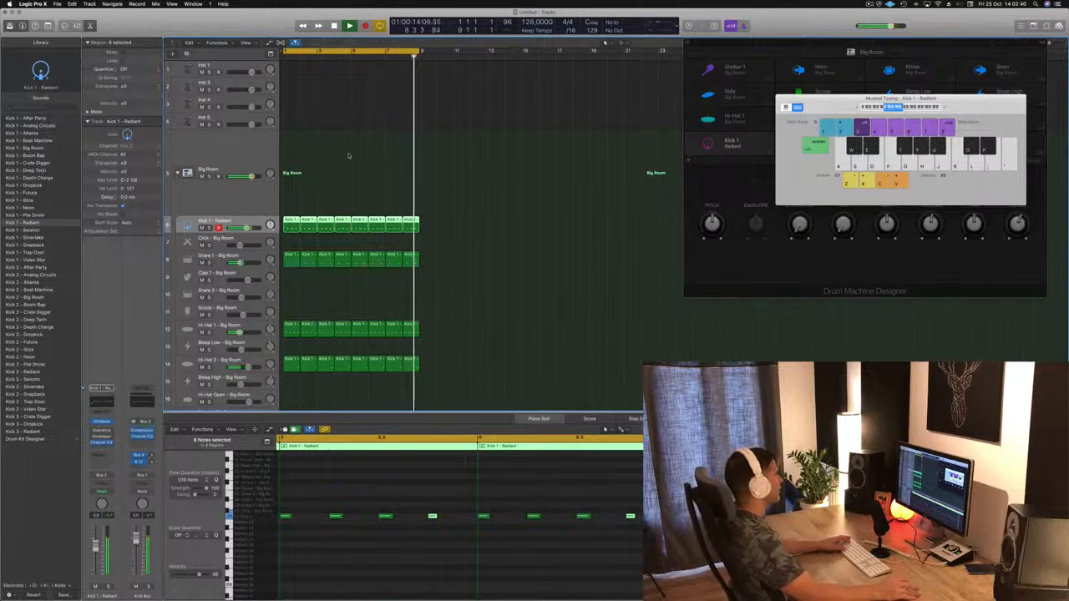
Step: Open Alchemy on the Inst 1 track, filter its presets to the Bass category and reposition its window
left_click(244, 64)
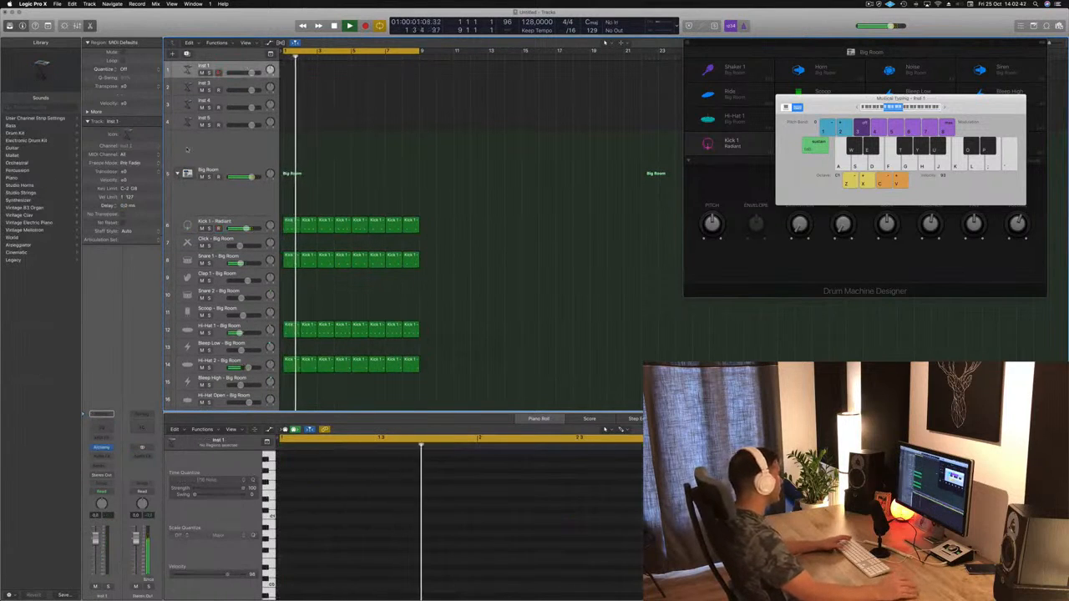
left_click(101, 448)
left_click_drag(277, 24, 532, 86)
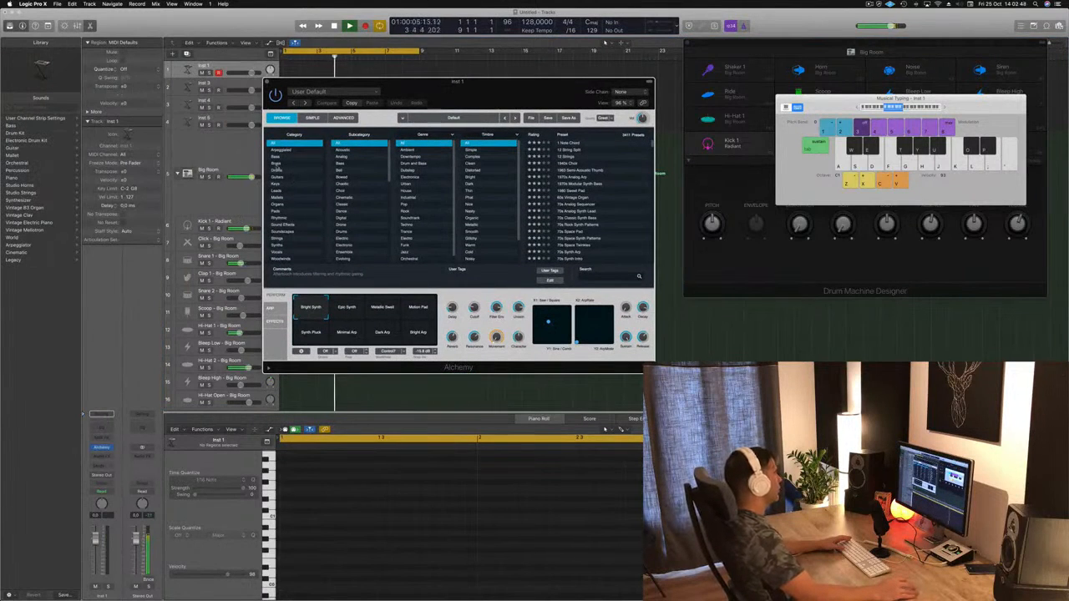
left_click(276, 156)
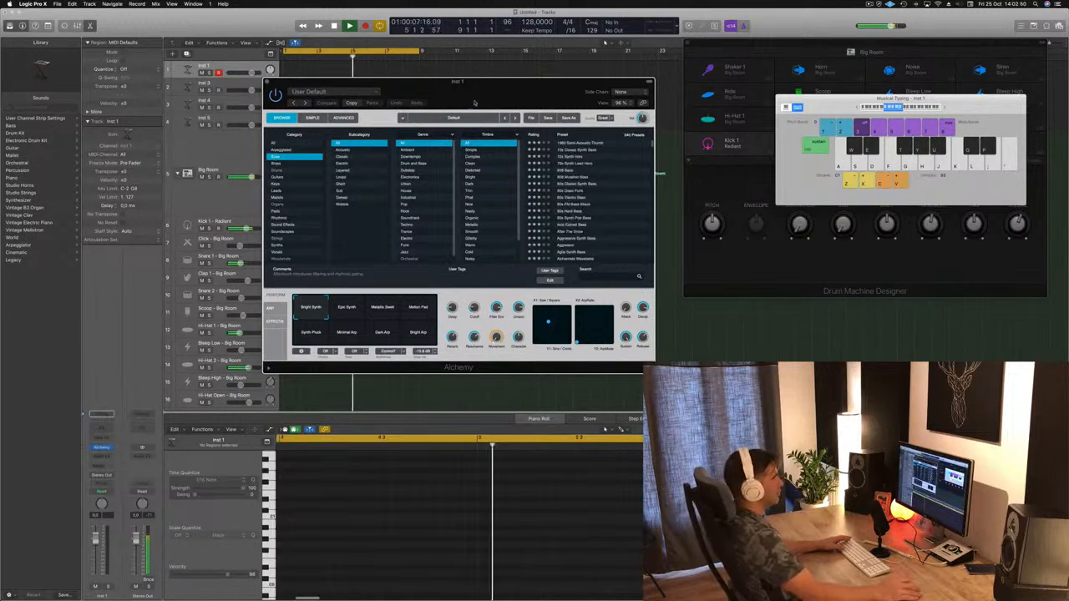
left_click_drag(475, 103, 574, 178)
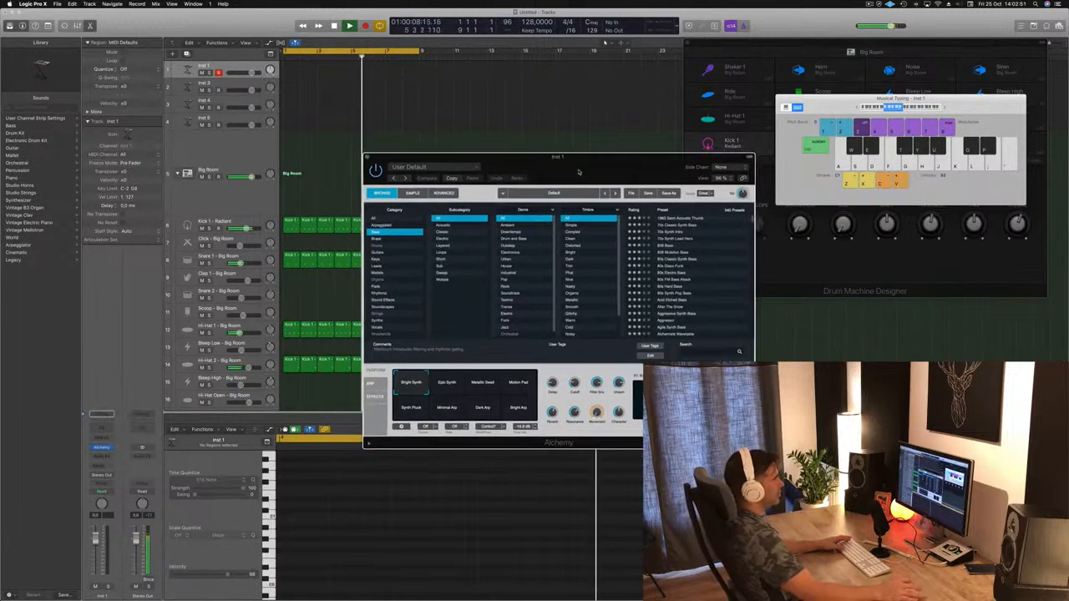
Step: Load the 1963 Semi-Acoustic Thumb preset, audition it with a few notes and raise the musical typing octave
left_click(683, 221)
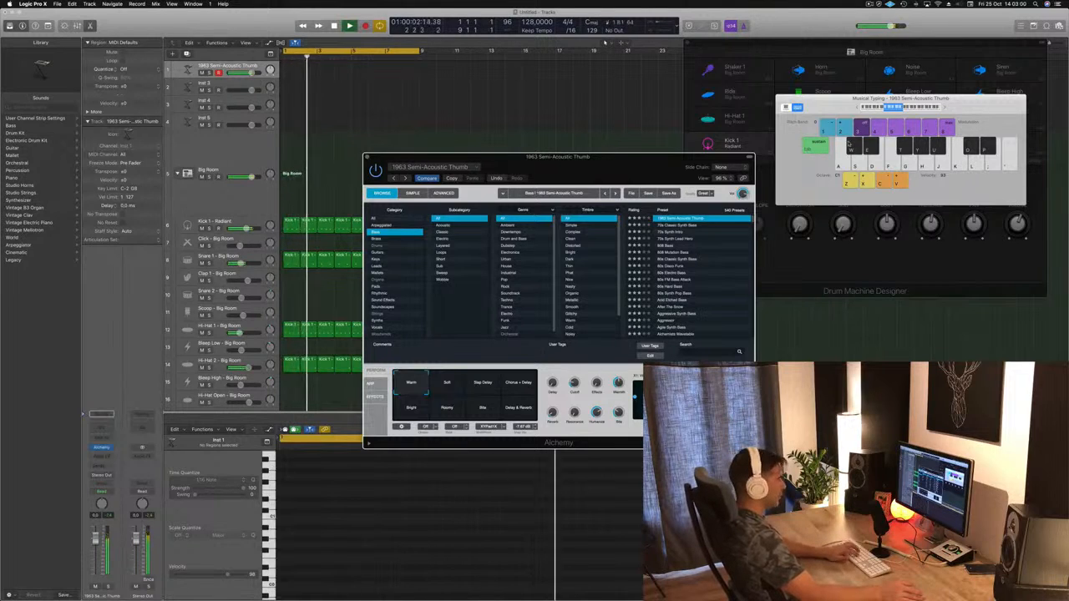
key("semicolon")
key("l")
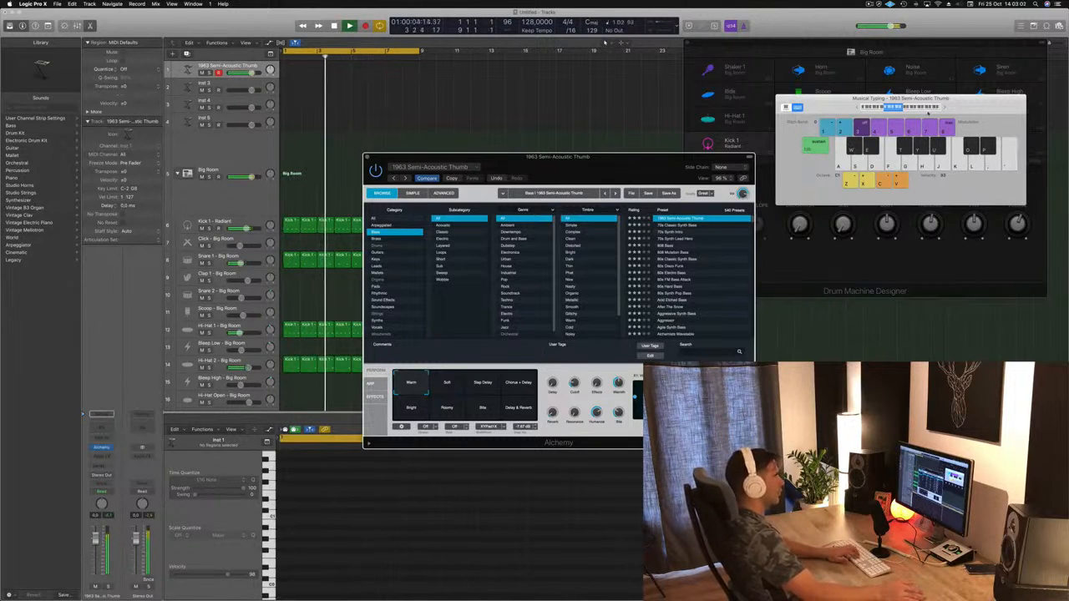
left_click(945, 109)
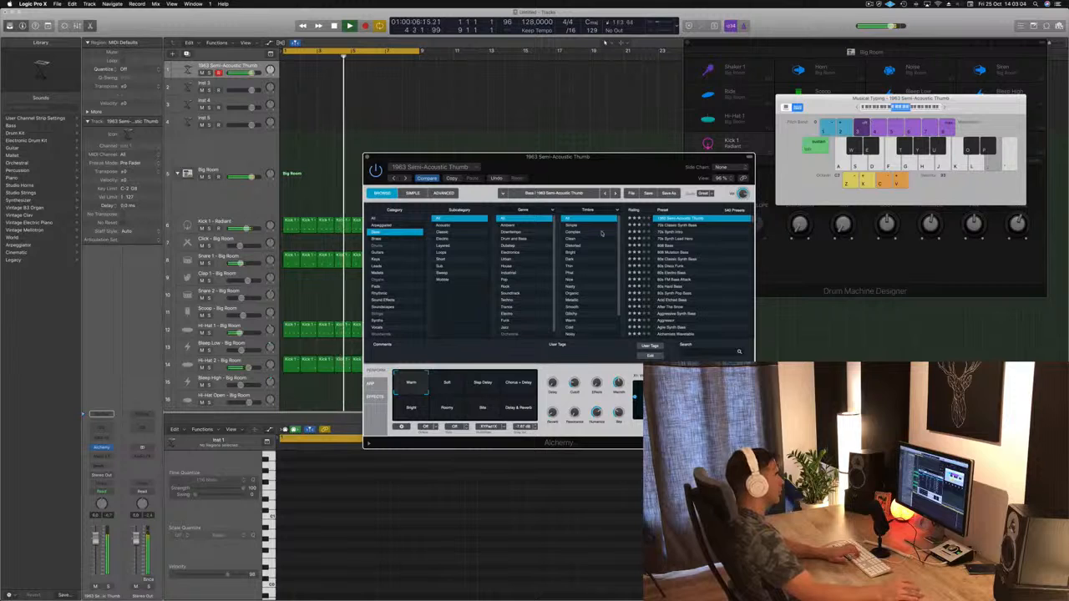
Step: Load the 70s Classic Synth Bass preset, lower the track's volume and play test notes over the beat
left_click(683, 226)
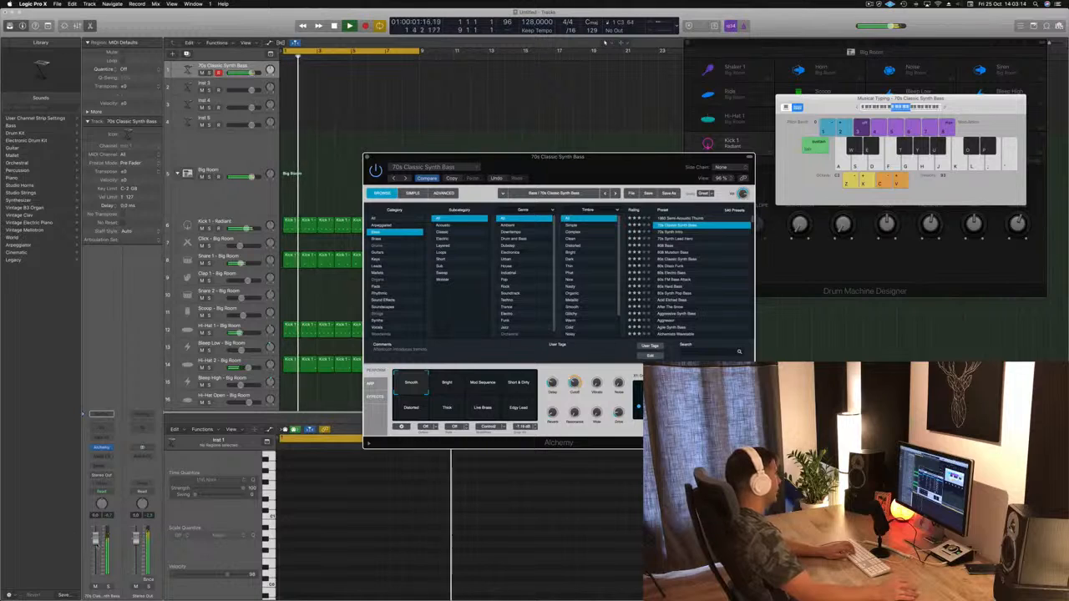
left_click_drag(97, 543, 96, 559)
key("k")
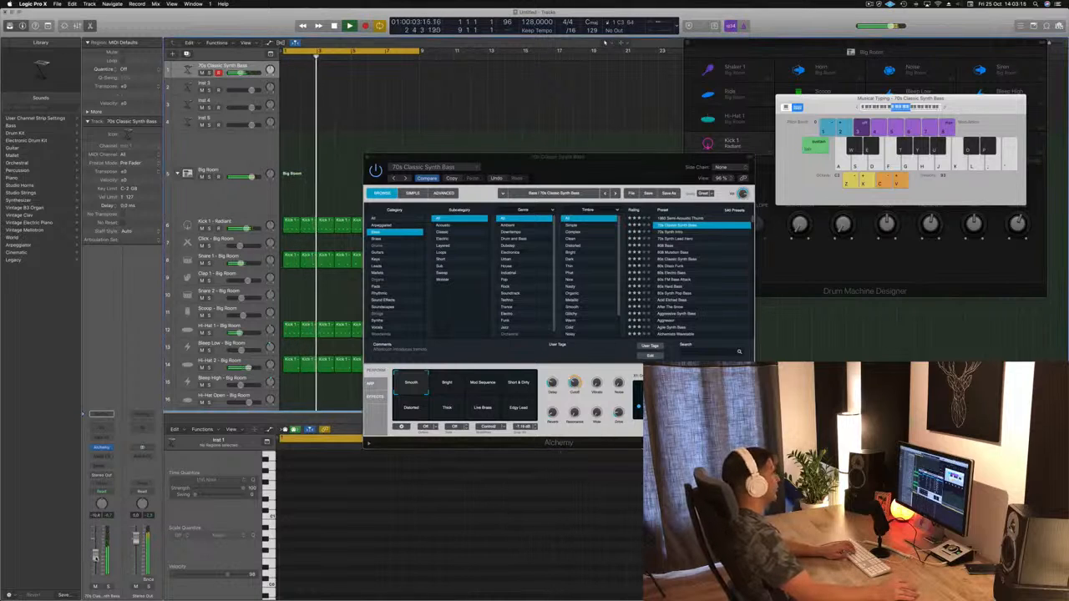
key("f")
key("h")
key("j")
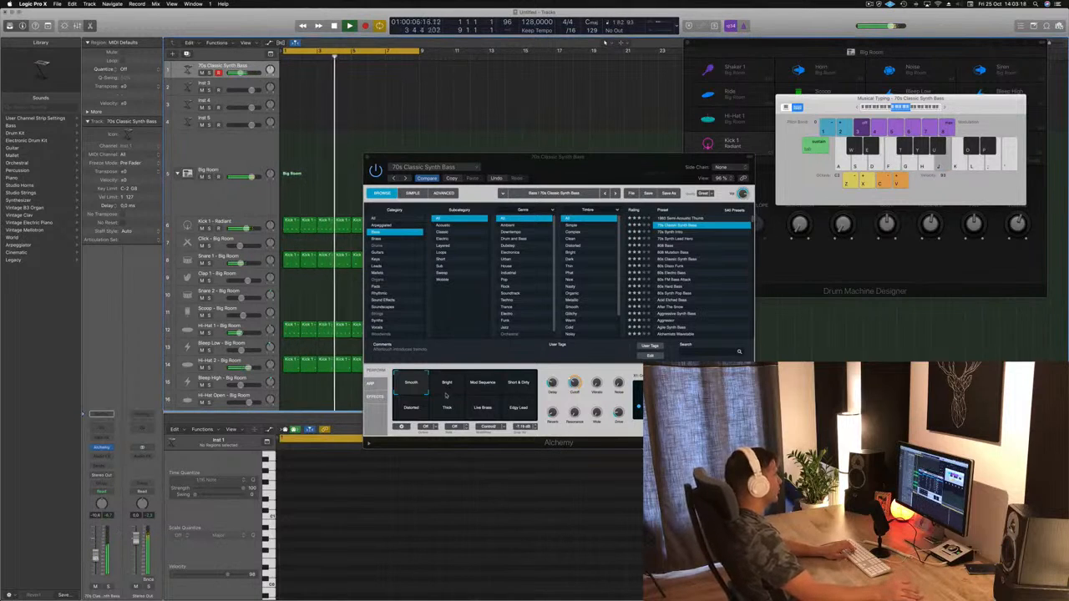
key("k")
key("k")
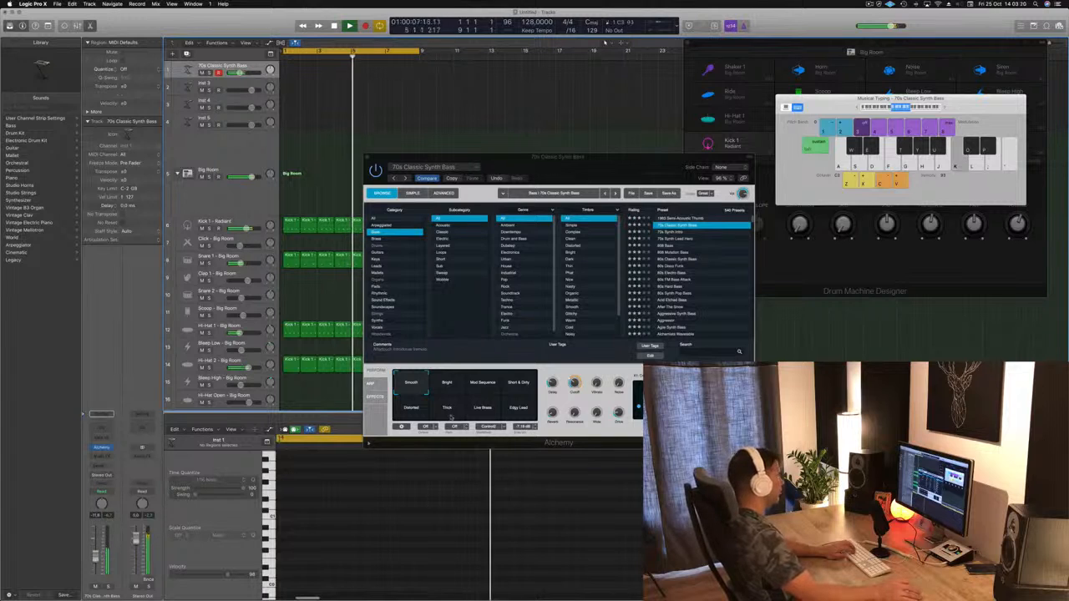
key("f")
Step: Audition the Bright, Mod Sequence and Short & Dirty variations of the bass preset with test notes
left_click(444, 390)
key("k")
key("f")
key("d")
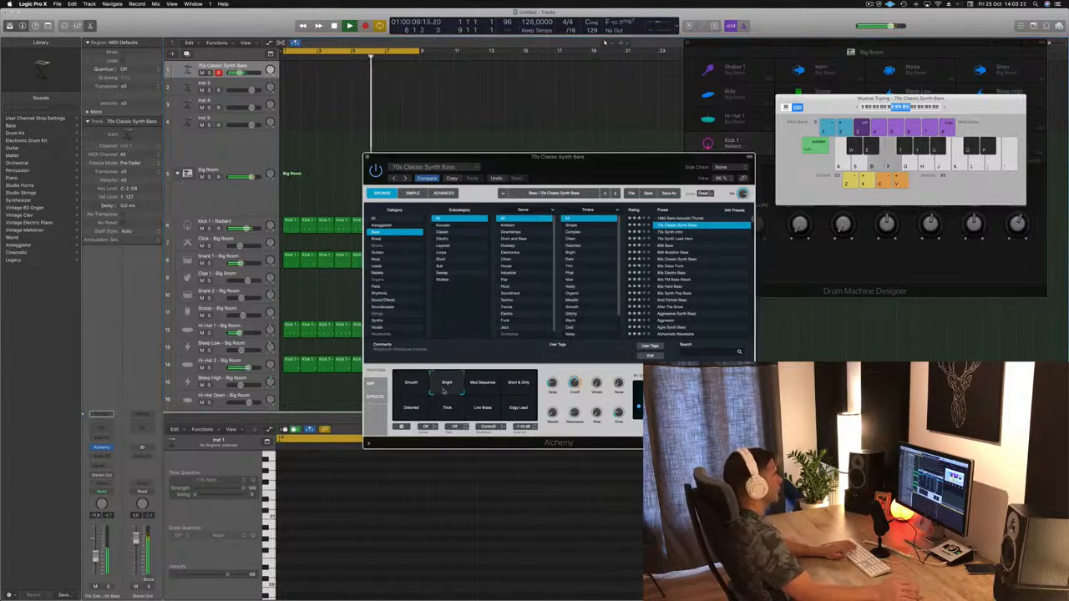
left_click(484, 385)
key("k")
left_click(519, 385)
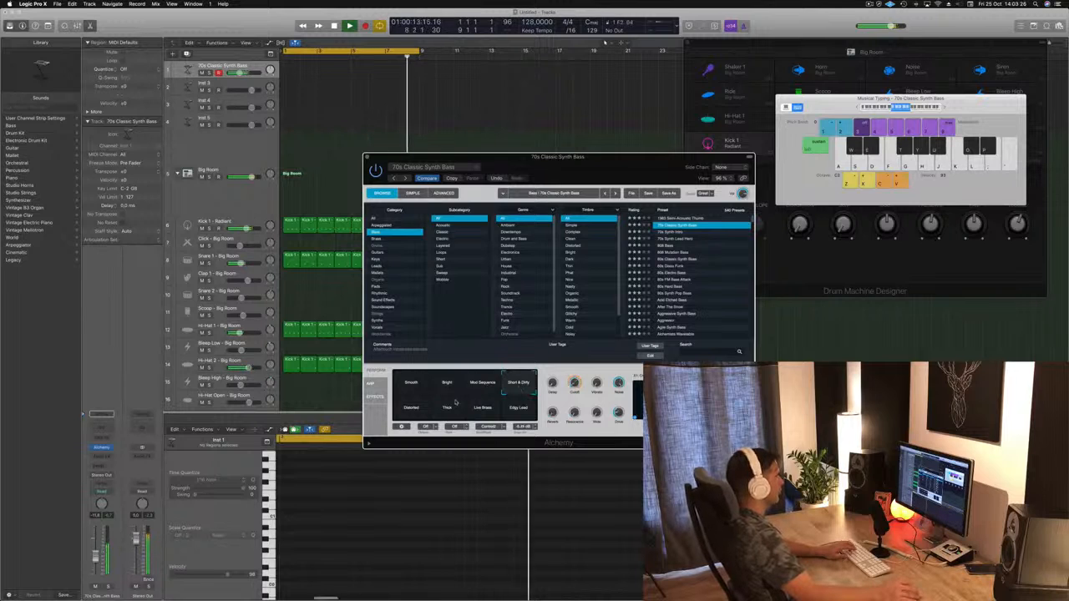
Step: Audition the remaining bass variations from Distorted to Edgy Lead, and return to the Smooth variation
left_click(413, 407)
key("j")
key("k")
key("h")
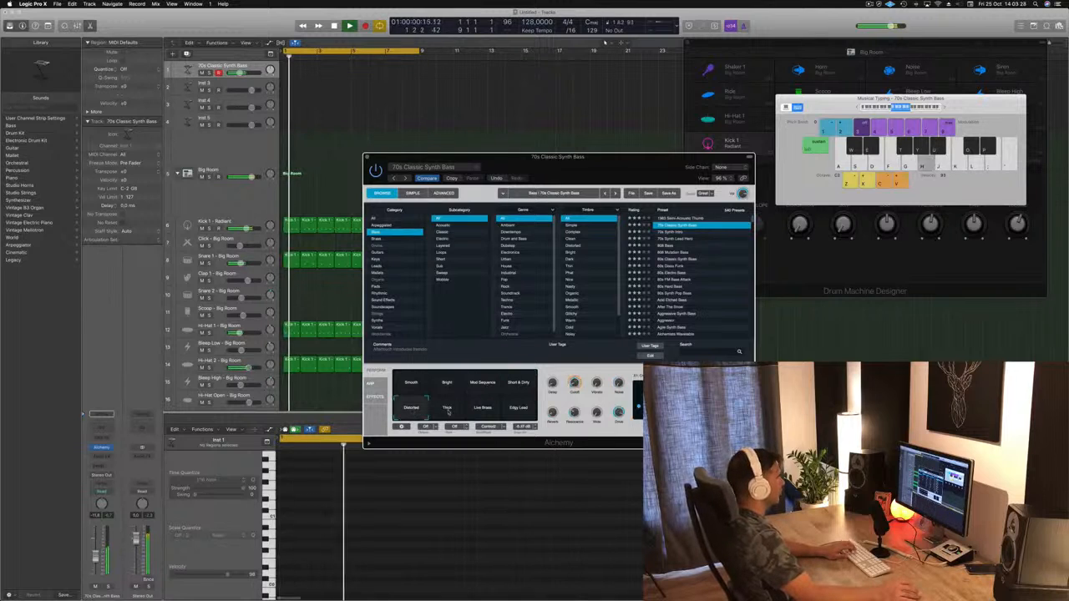
left_click(446, 408)
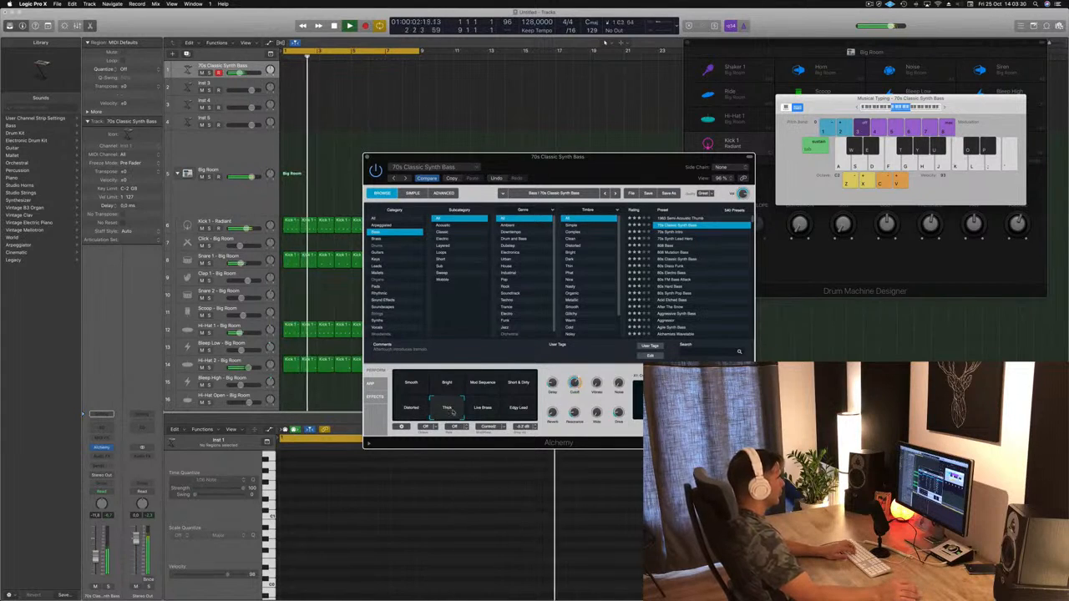
left_click(483, 407)
key("k")
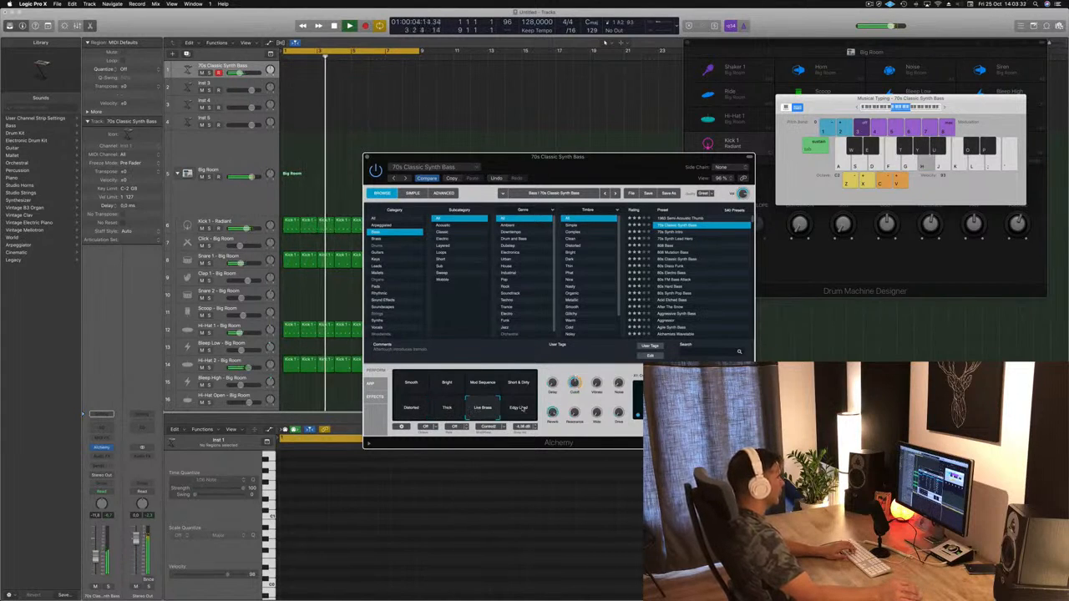
left_click(519, 408)
key("k")
key("k")
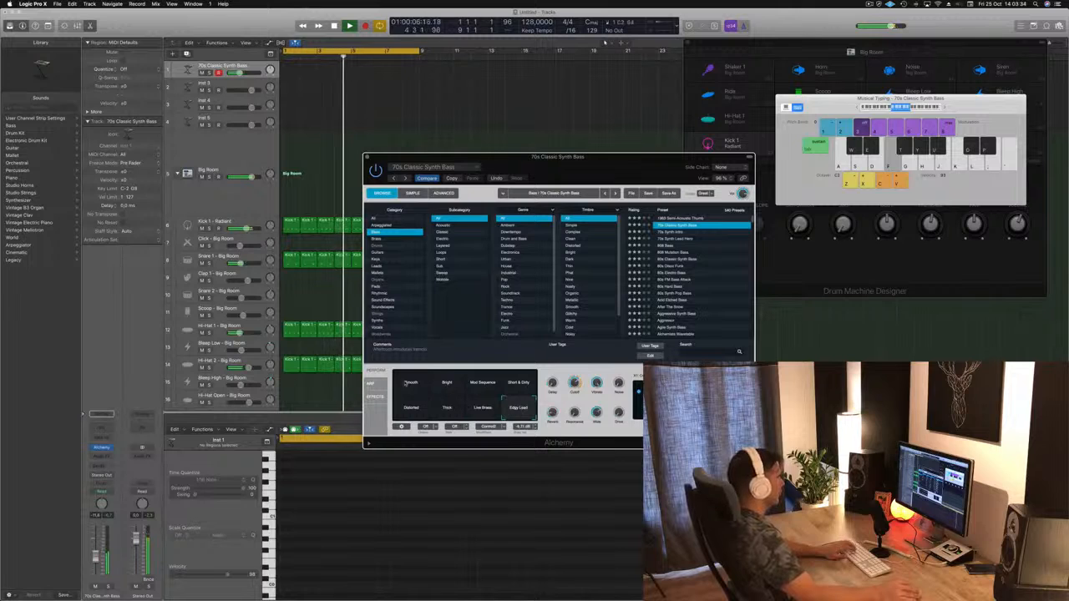
left_click(406, 383)
key("h")
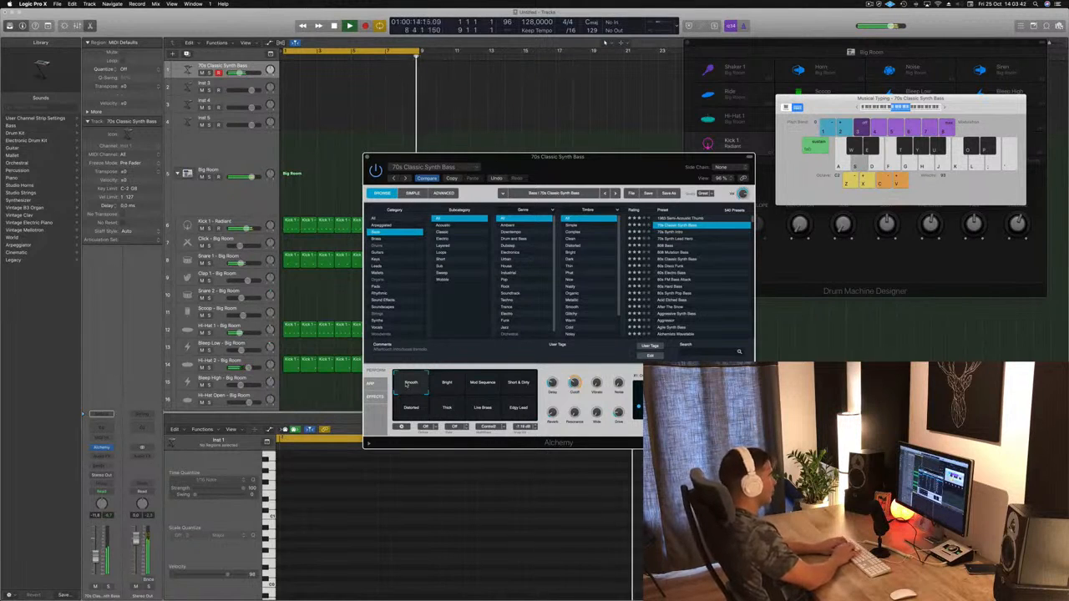
Step: Record a bass line of long held notes on the 70s Classic Synth Bass track over the looping beat
key("r")
key("h")
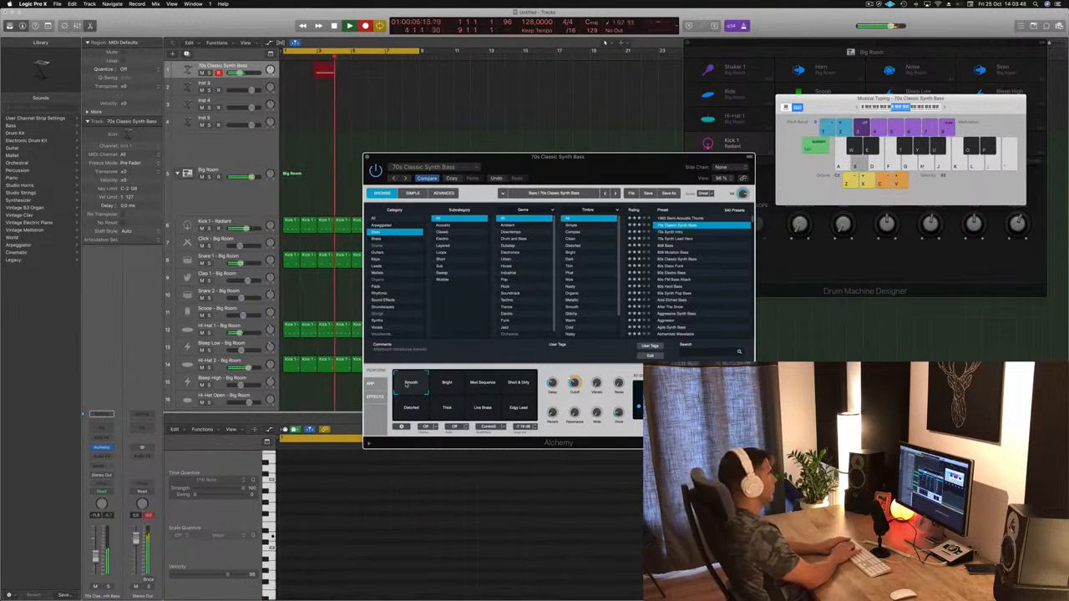
key("h")
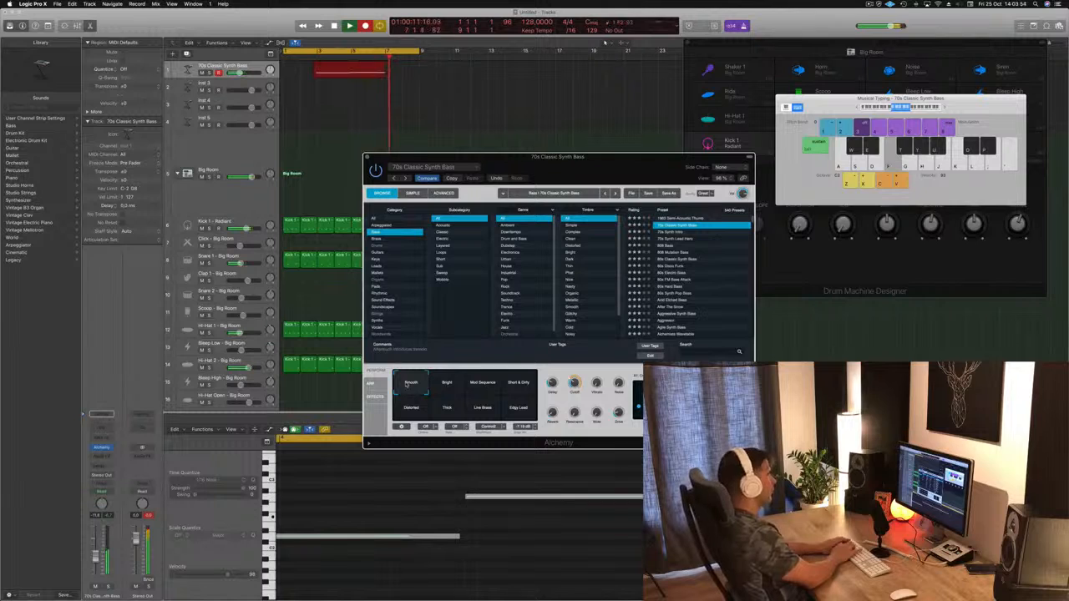
key("s")
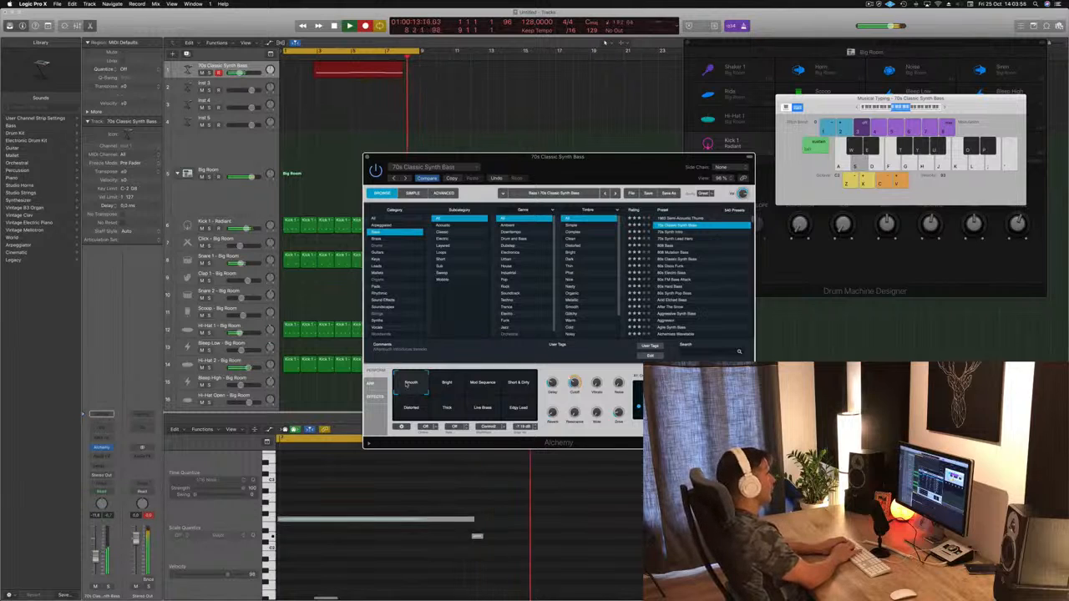
key("space")
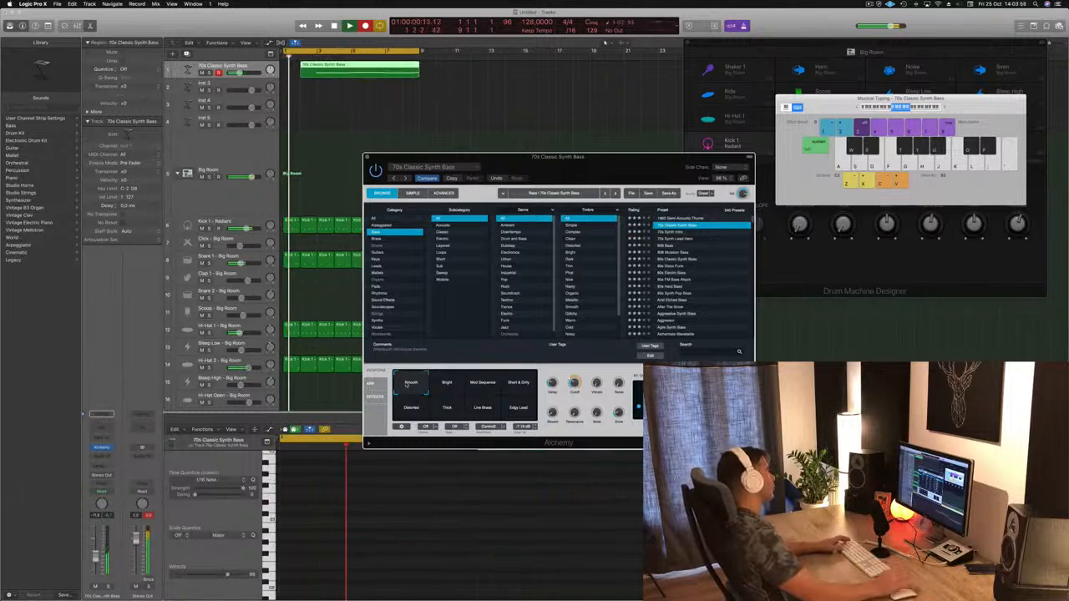
Step: Split the recorded bass region at bar 5, delete the first part and move the remaining four bars to bar 1
scroll(534, 518, "down", 5)
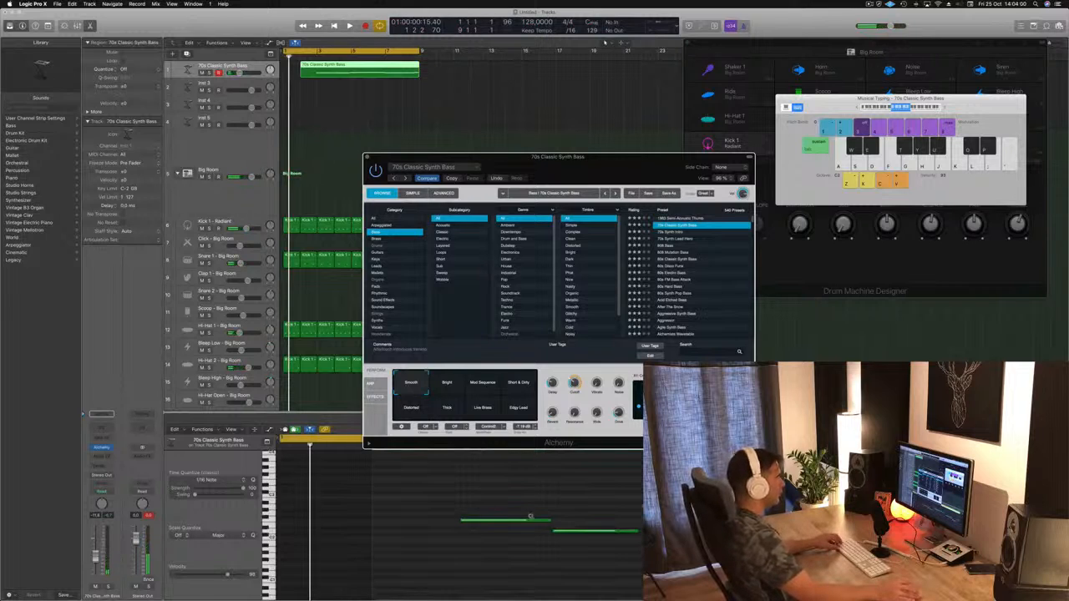
scroll(516, 510, "down", 2)
left_click_drag(607, 486, 860, 567)
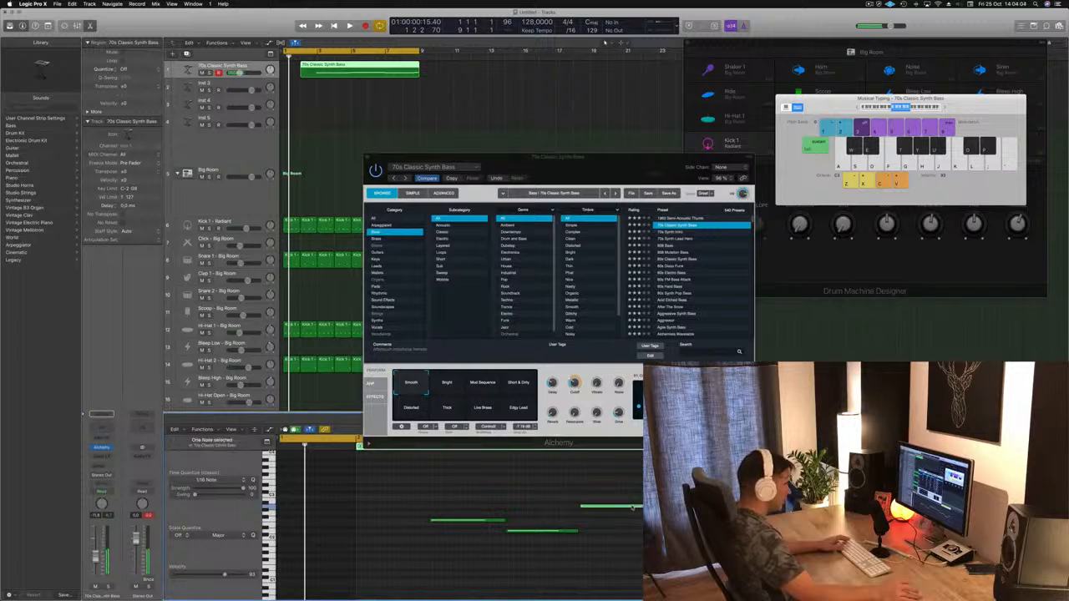
double_click(351, 66, "super")
left_click(336, 67)
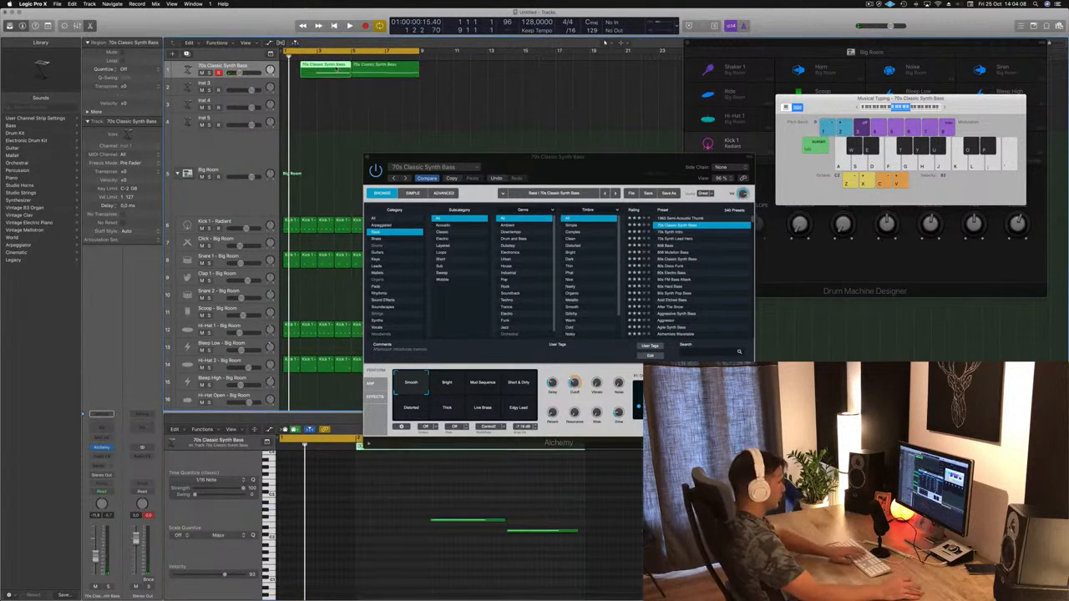
key("Delete")
left_click_drag(386, 68, 318, 69)
key("space")
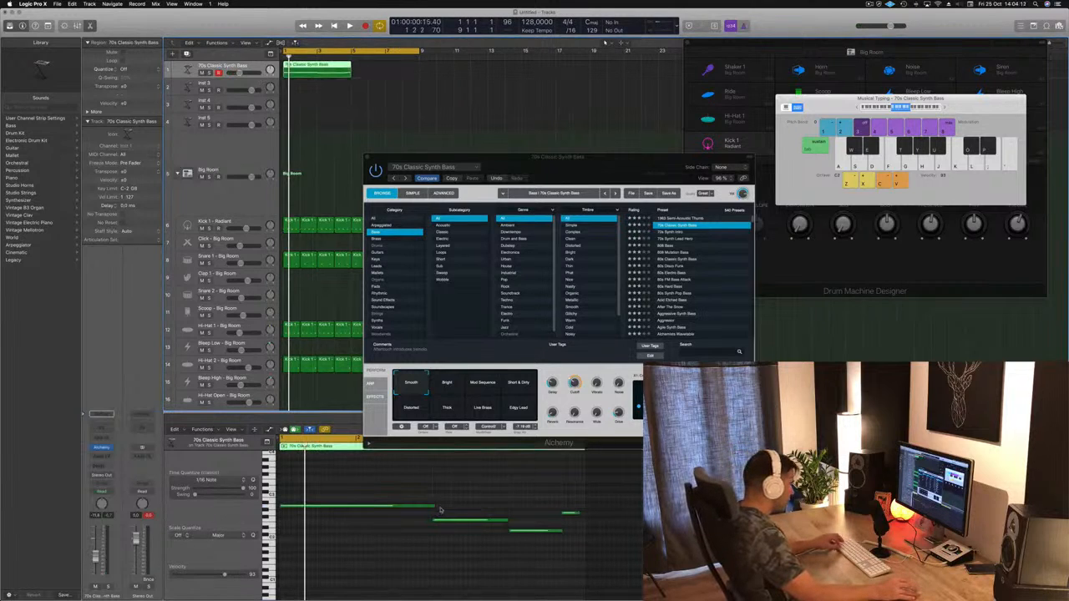
scroll(437, 508, "up", 3)
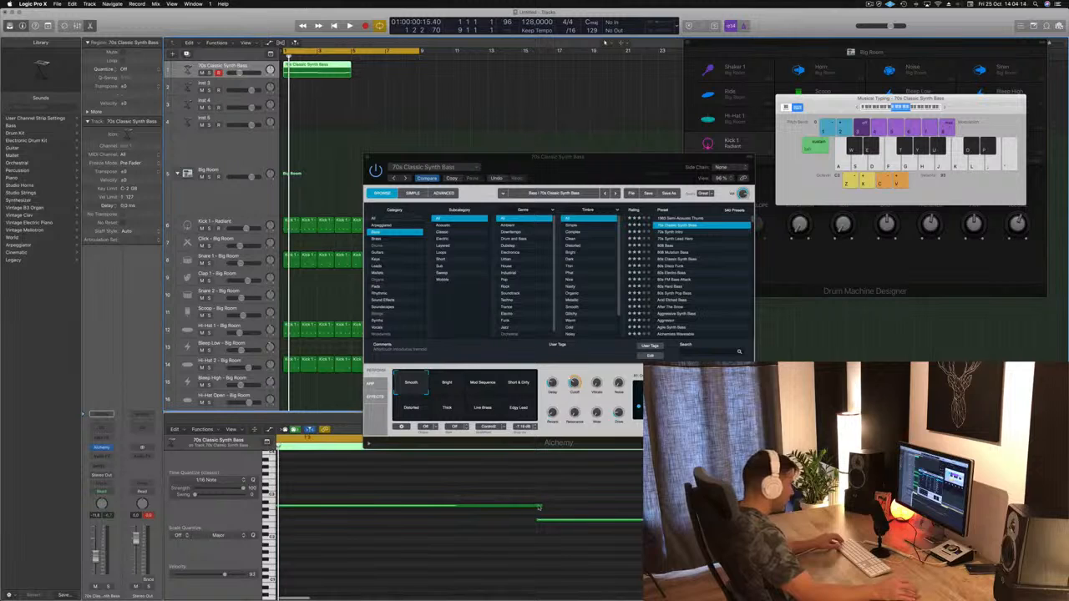
Step: Trim the first long bass note in the Piano Roll so it ends where the next note starts, and start playback
left_click_drag(539, 506, 589, 514)
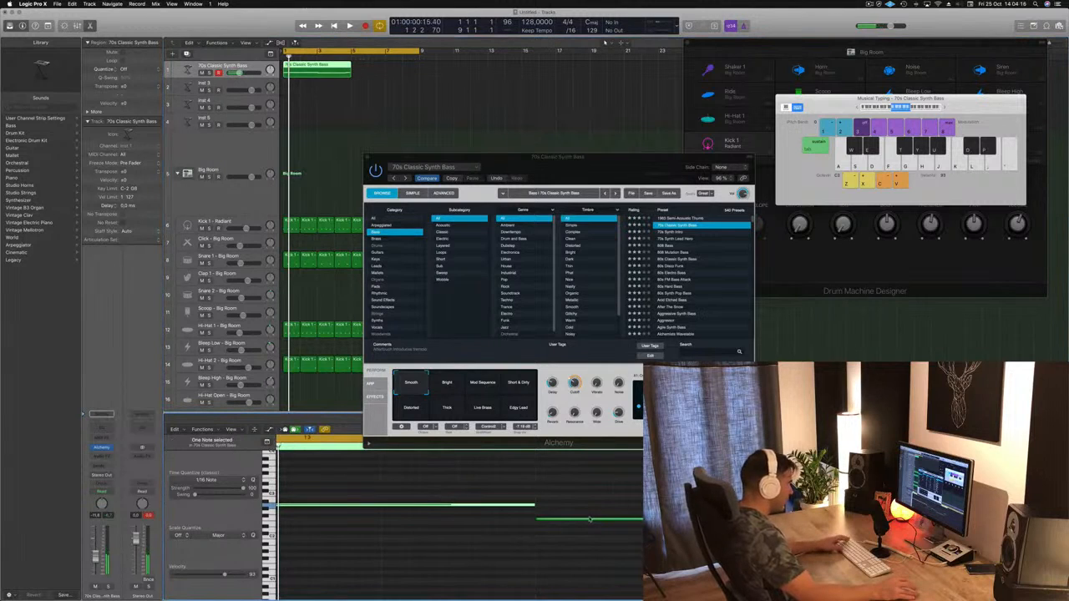
left_click(590, 519)
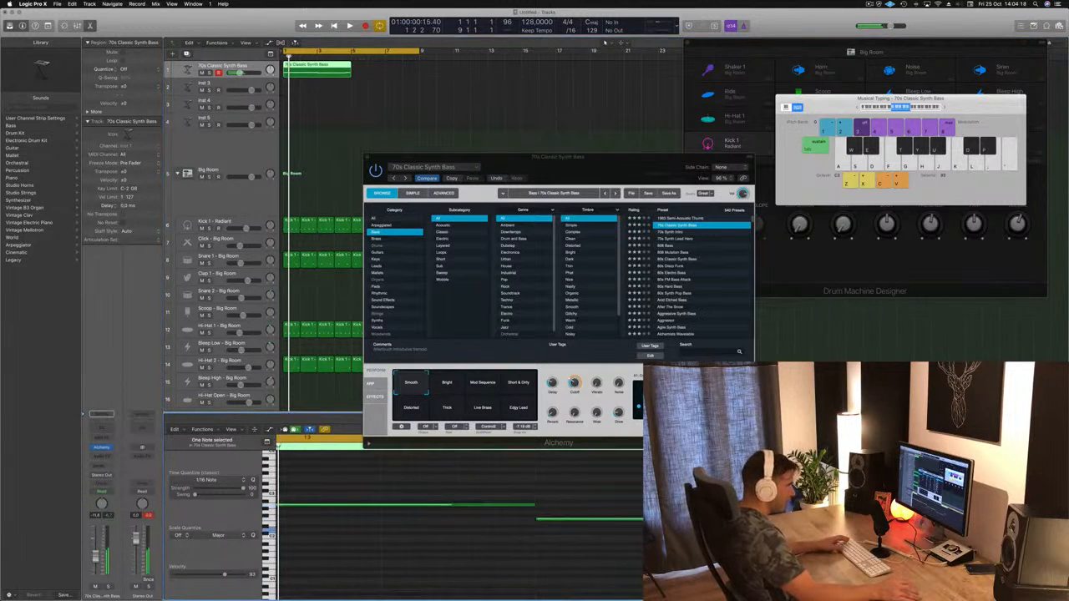
key("space")
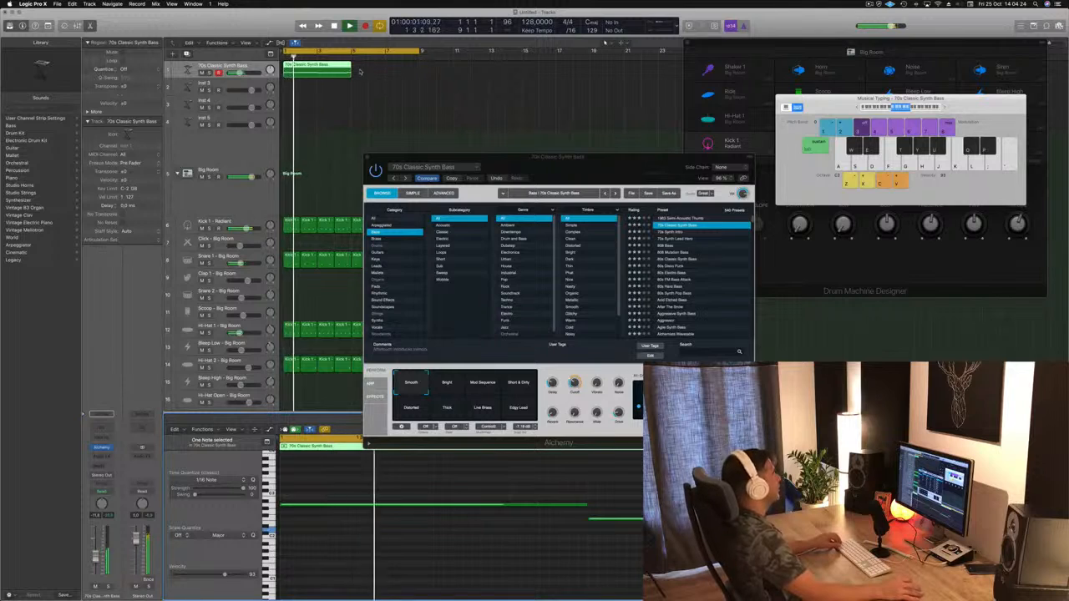
Step: Copy the four-bar bass region to bars 5 to 8 and move the Alchemy window clear of the regions
left_click_drag(319, 68, 390, 79)
key("super+Left")
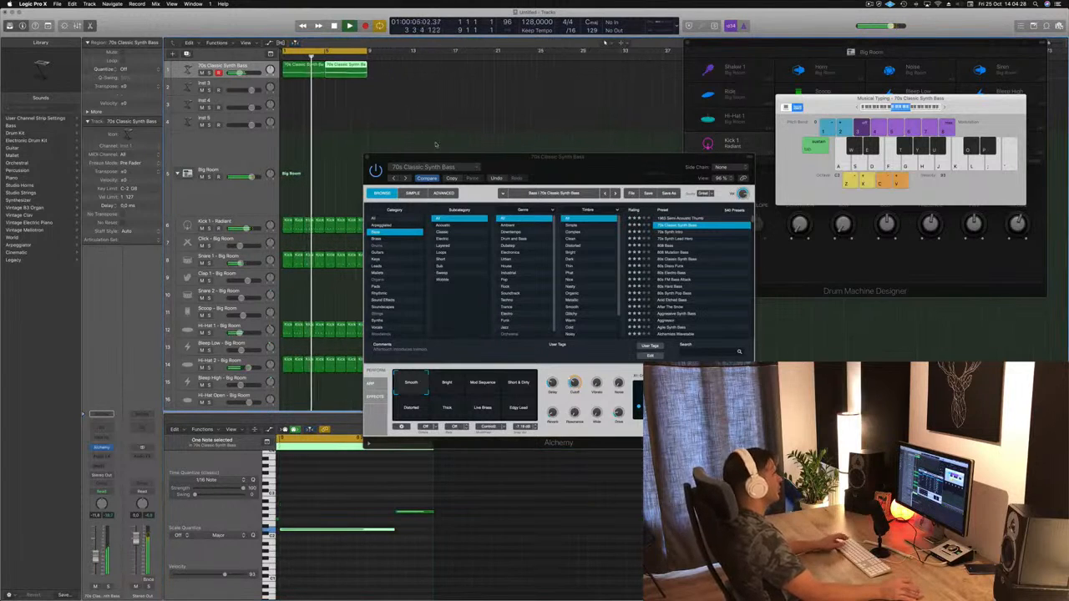
left_click_drag(506, 161, 641, 96)
left_click(427, 103)
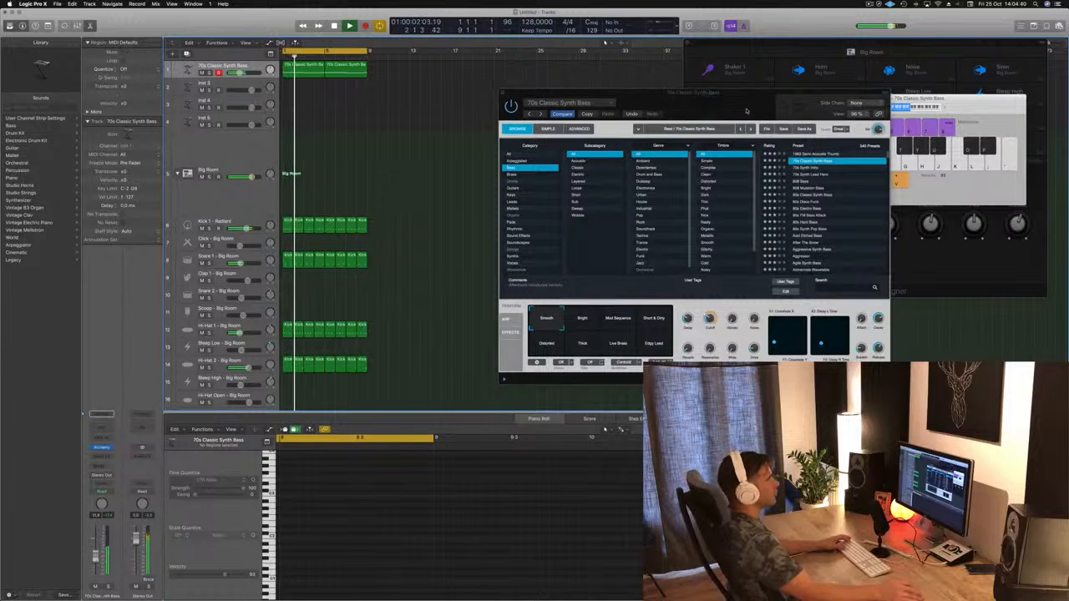
left_click_drag(746, 110, 631, 110)
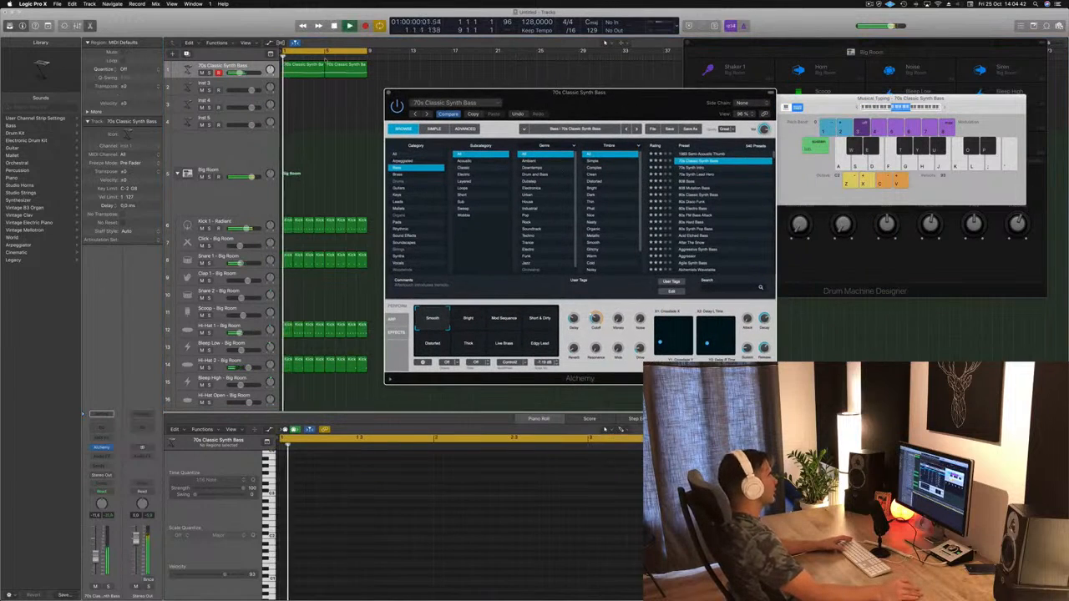
Step: Duplicate the 70s Classic Synth Bass track and copy both bass regions onto the new track
left_click(234, 66)
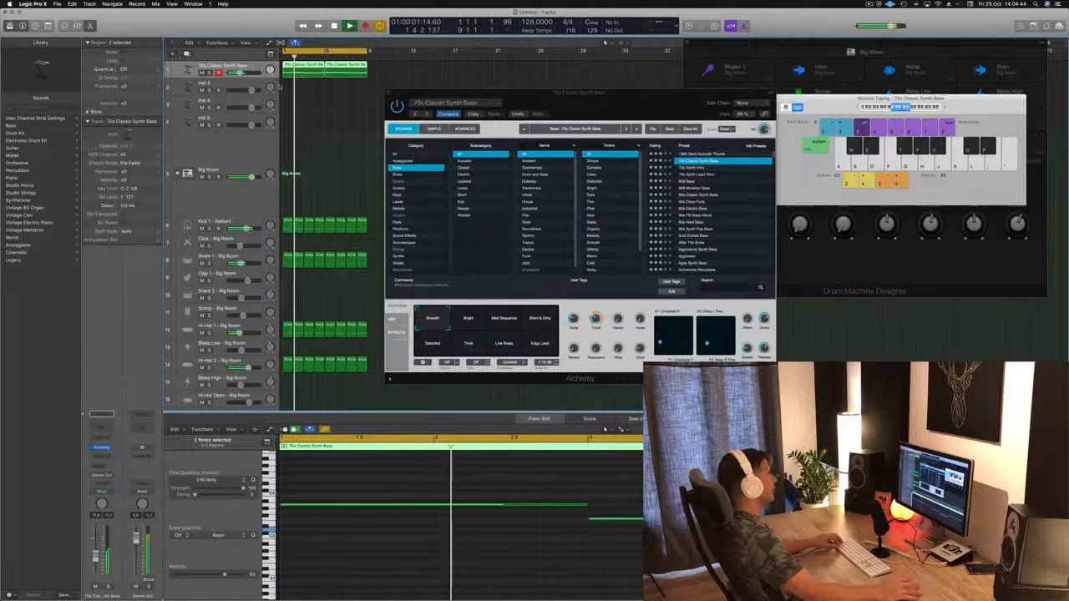
key("super+d")
left_click_drag(288, 75, 289, 88)
key("space")
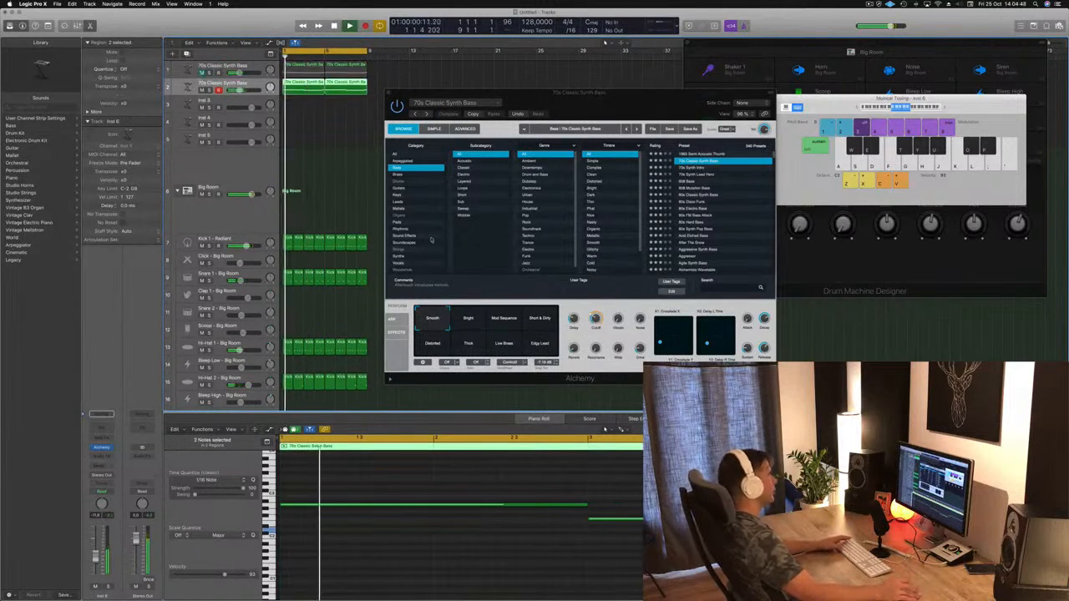
Step: Try the Bright variation on the original bass track's Alchemy synth while the loop plays
key("space")
key("space")
left_click(470, 320)
key("space")
key("space")
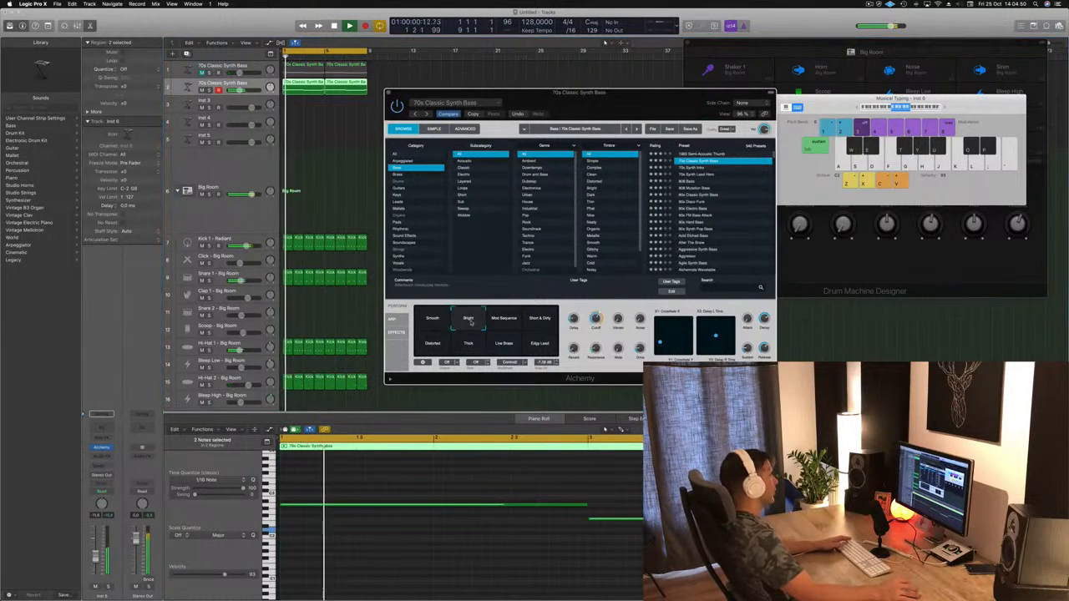
Step: Open the duplicated bass track's Alchemy window in place of the original's and play the loop
left_click(317, 75)
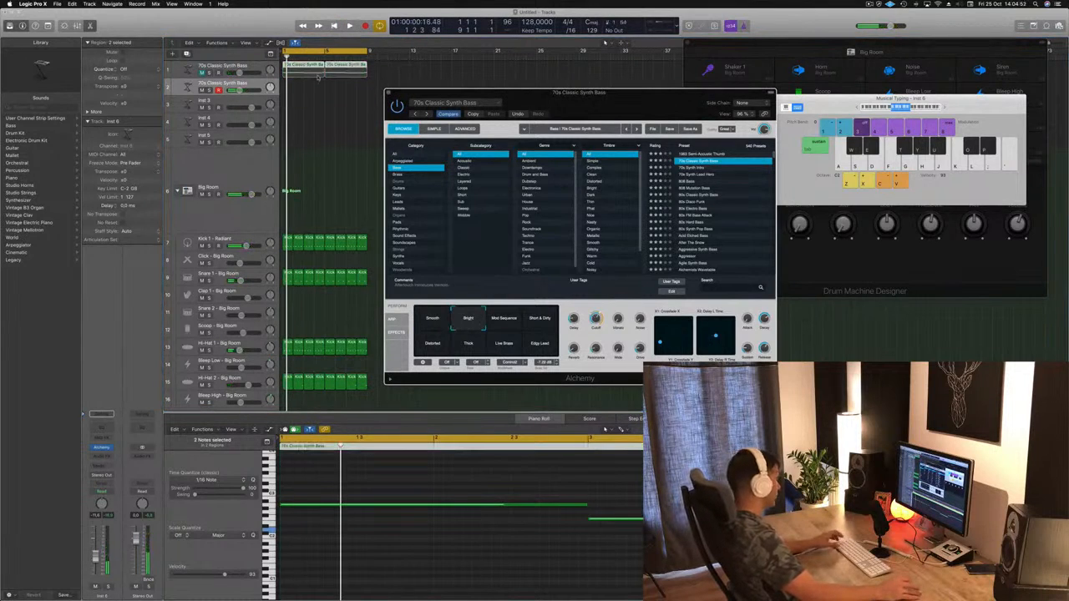
left_click(301, 68)
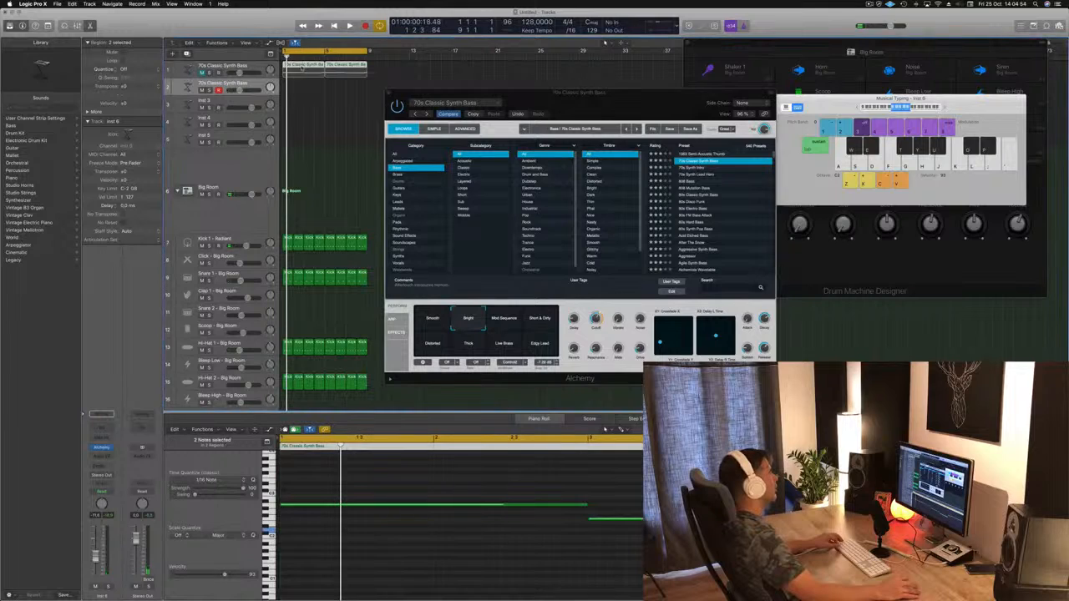
left_click_drag(300, 90, 301, 89)
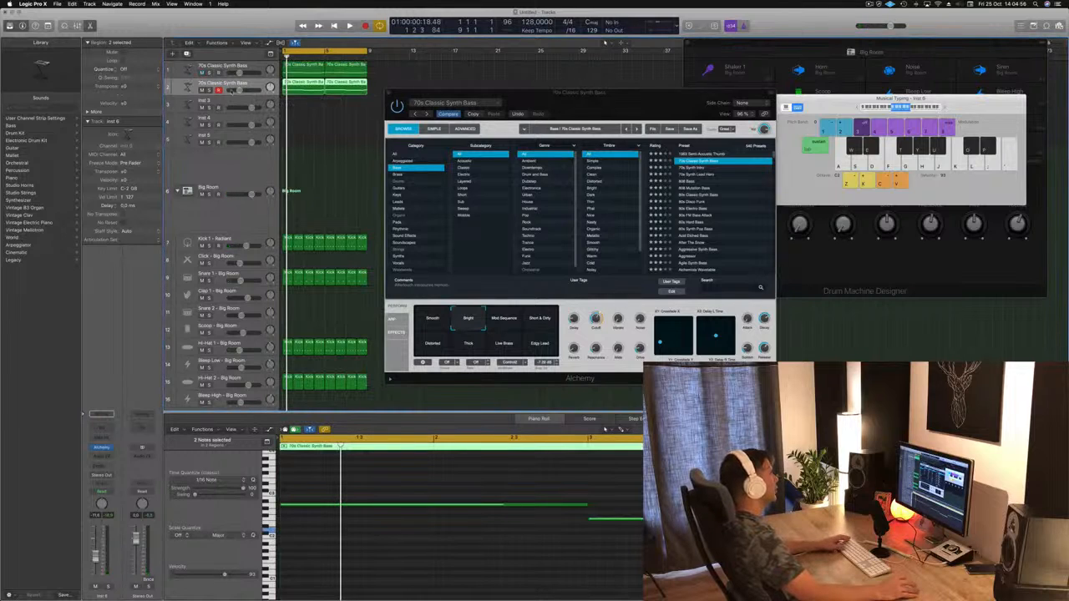
left_click(101, 448)
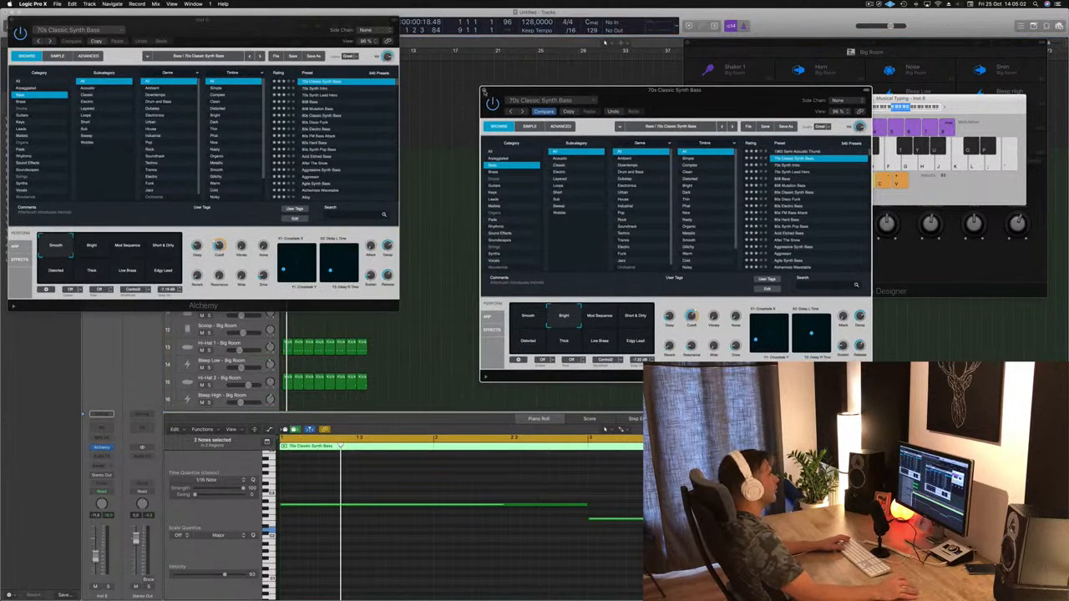
left_click(484, 90)
left_click_drag(236, 24, 599, 71)
key("space")
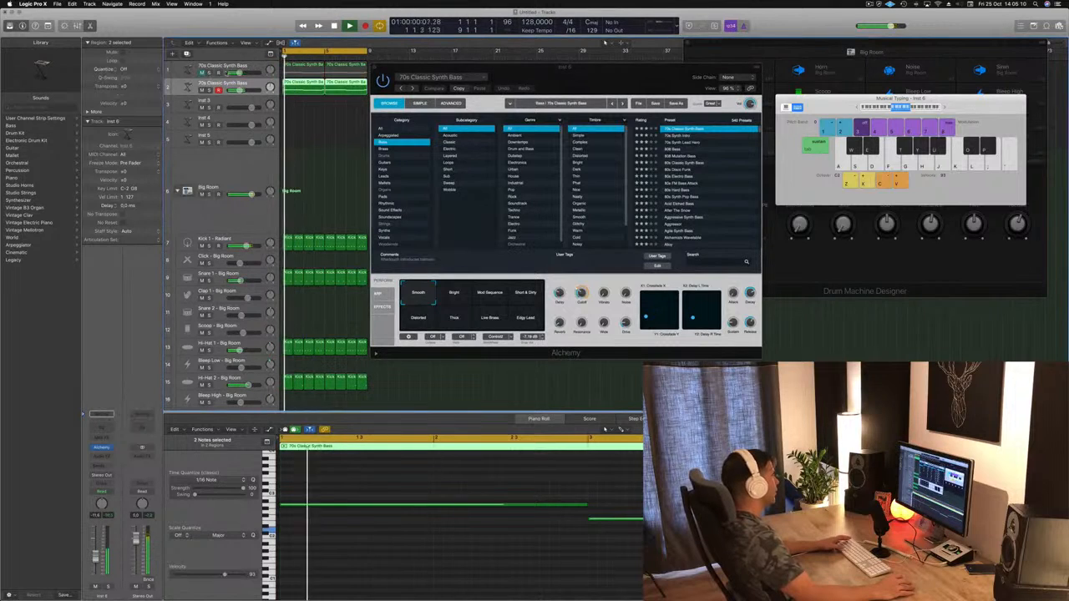
Step: Move the duplicated bass track above the original, check it in solo, and play the original with solo off
left_click_drag(248, 83, 248, 65)
left_click(208, 74)
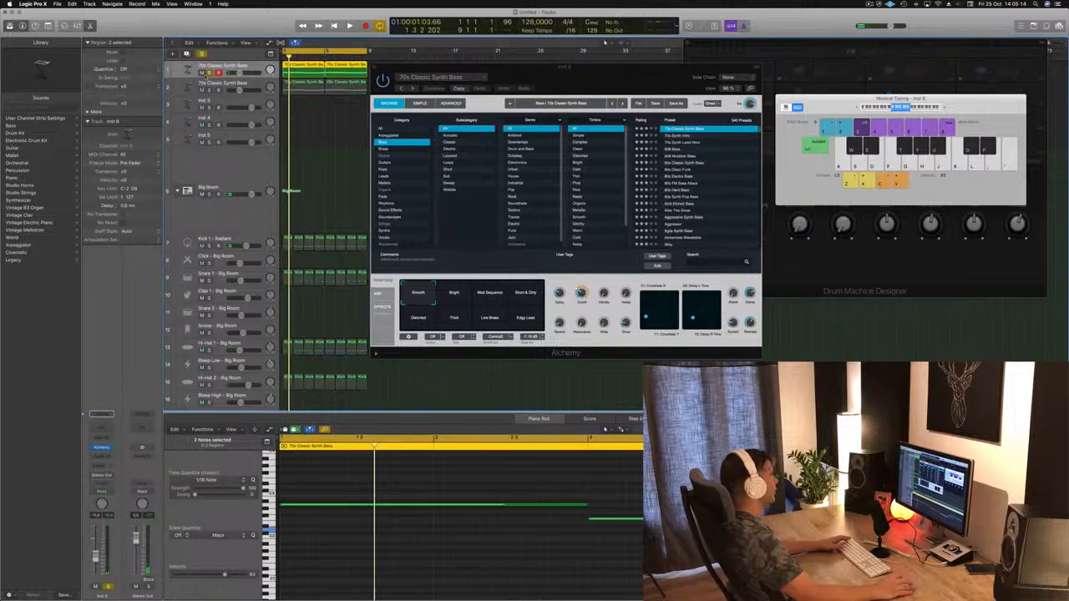
key("space")
left_click(256, 86)
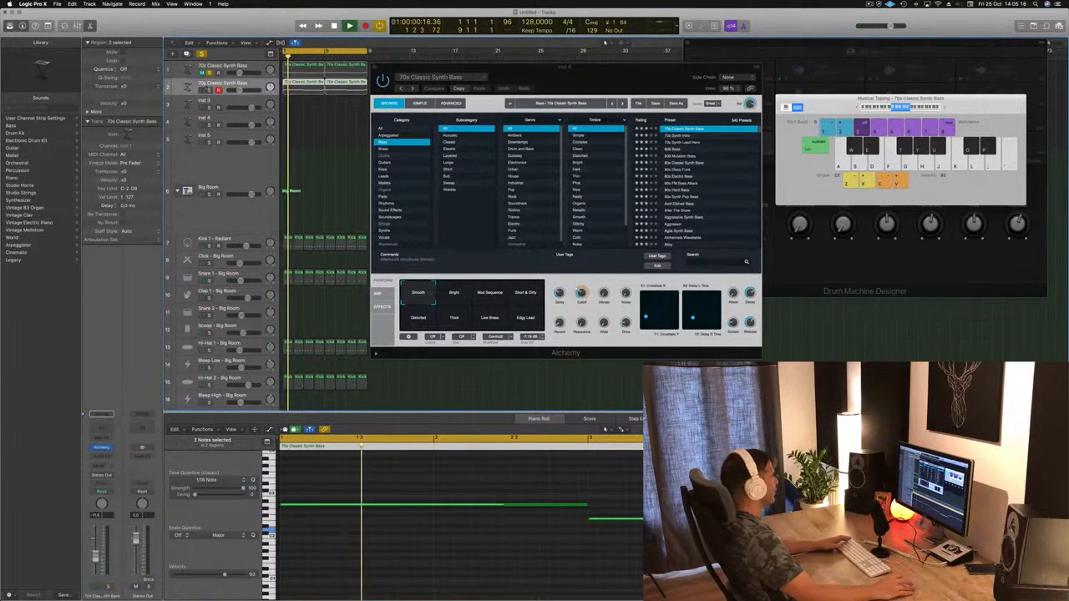
left_click(209, 74)
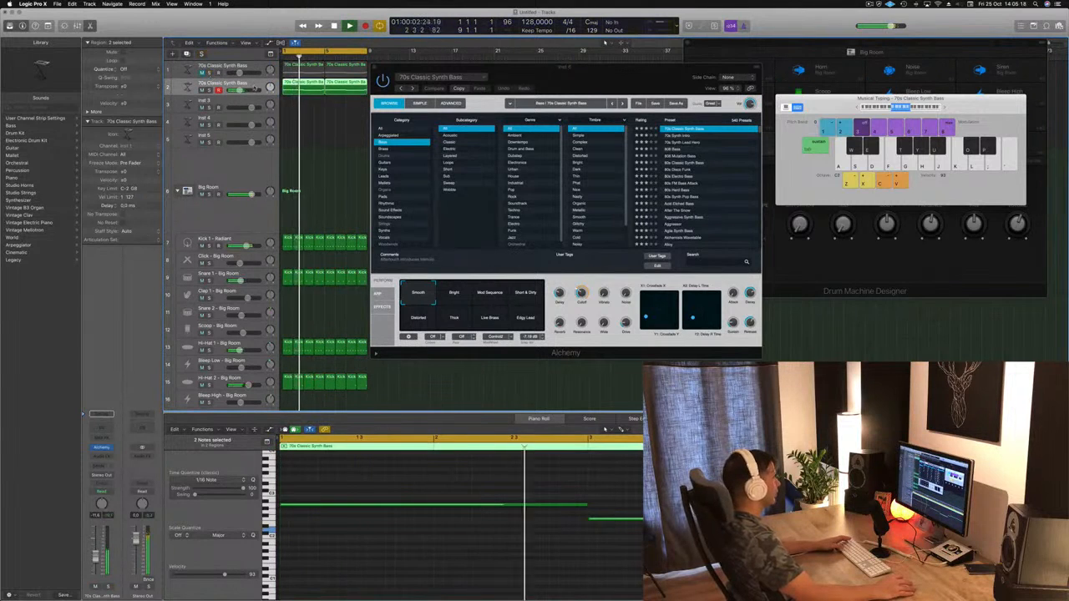
key("space")
key("space")
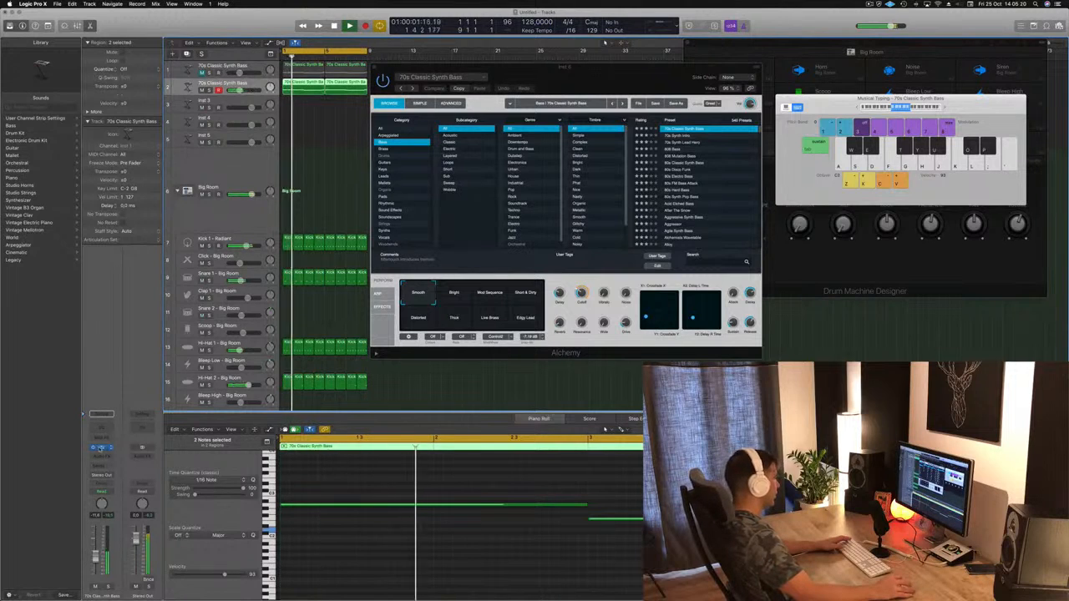
Step: In the original bass track's Alchemy, audition the Mod Sequence and Short & Dirty variations, return to Smooth and close the synth
left_click(100, 448)
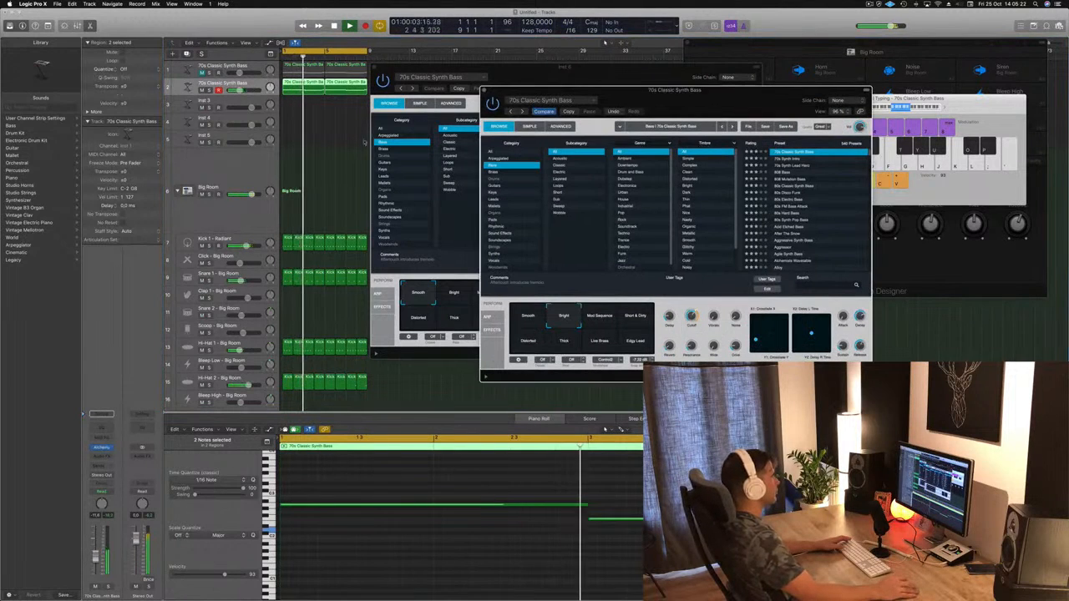
left_click(373, 67)
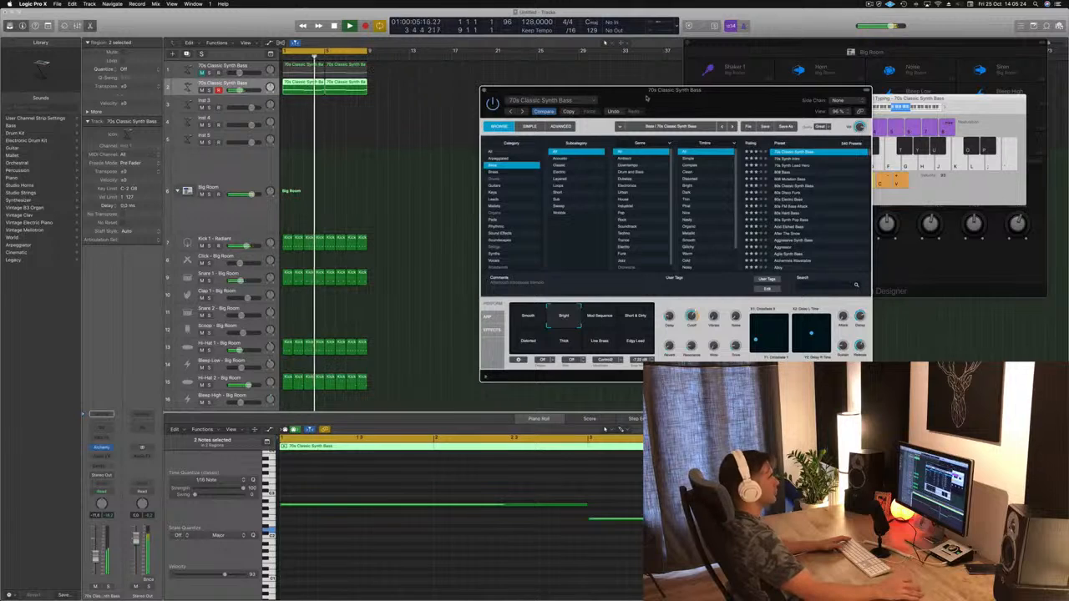
left_click_drag(651, 97, 539, 43)
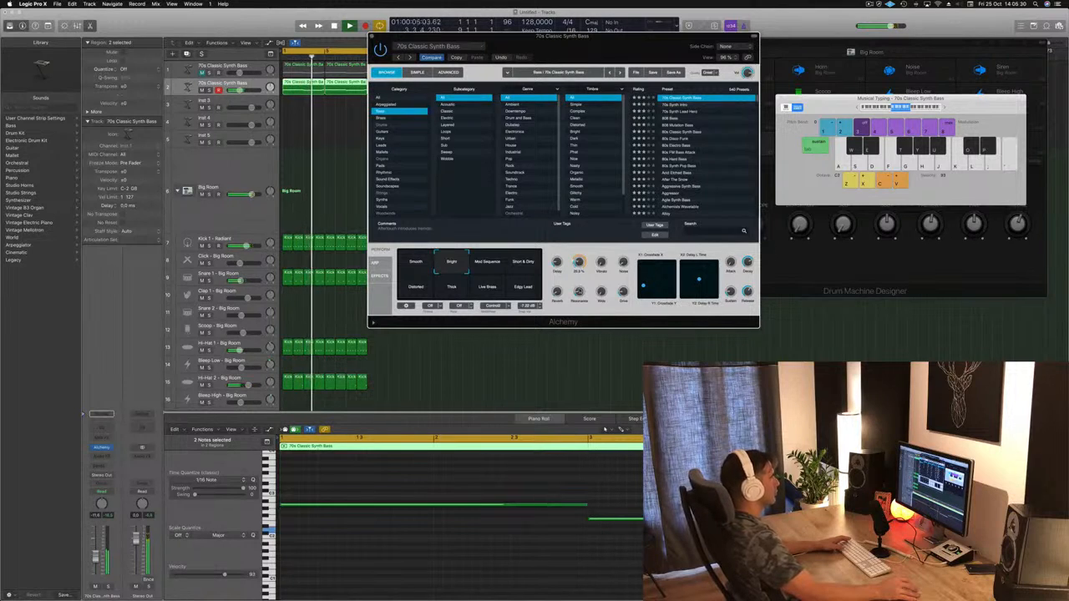
left_click(489, 266)
left_click(525, 265)
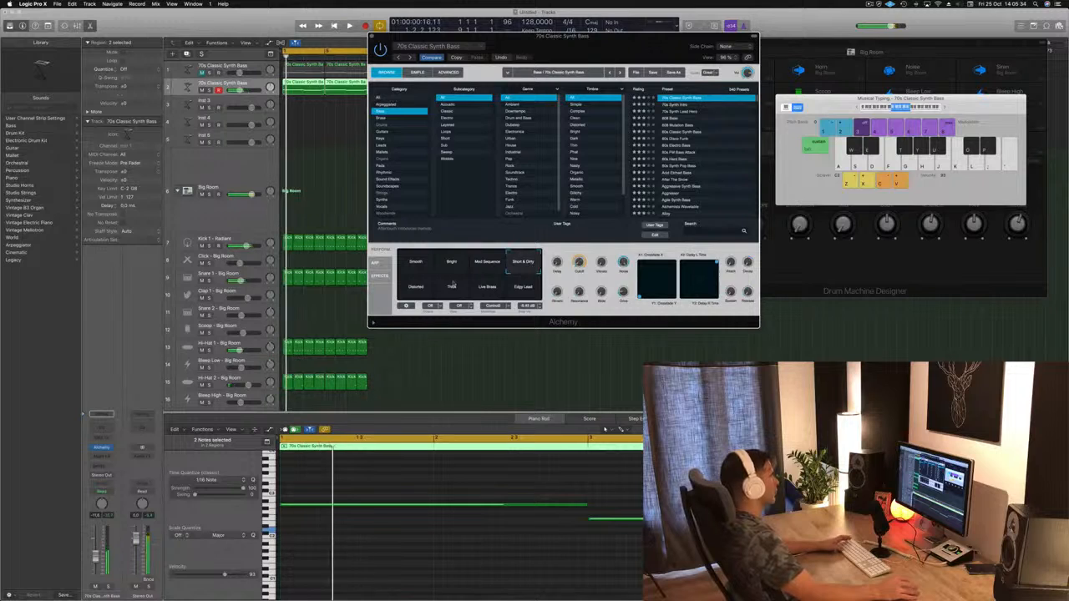
key("space")
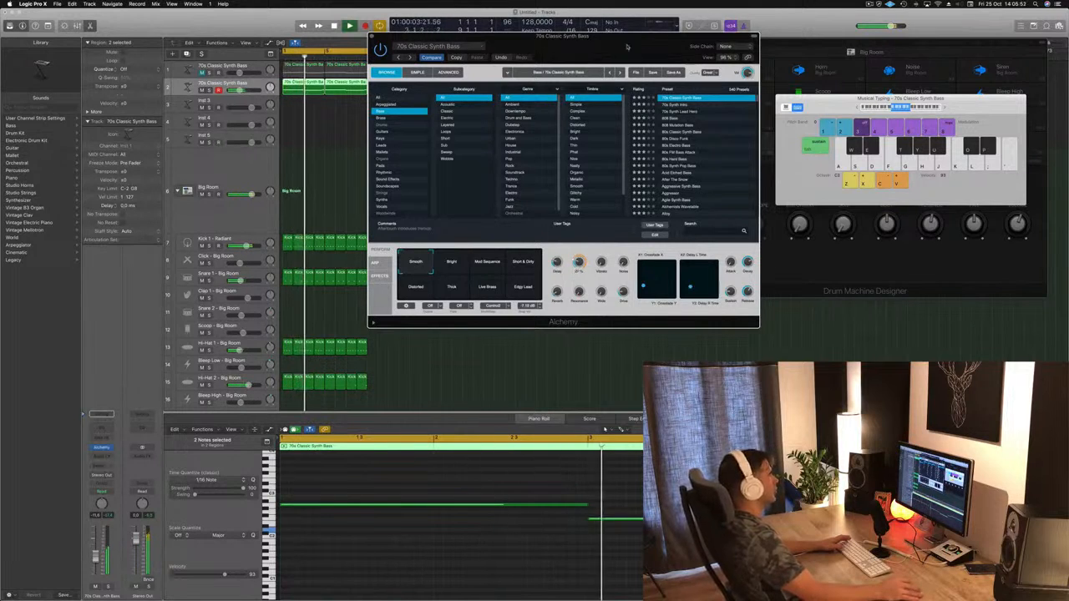
left_click_drag(442, 34, 605, 46)
key("super+w")
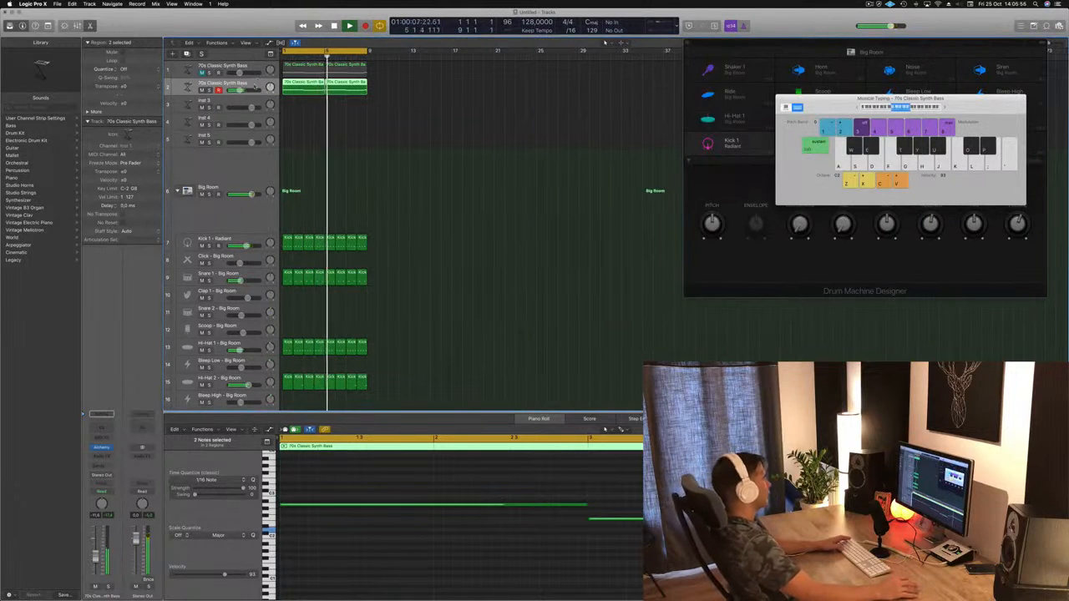
Step: Add a send to Bus 5 on the Kick 1 - Radiant track and play the loop
left_click(247, 239)
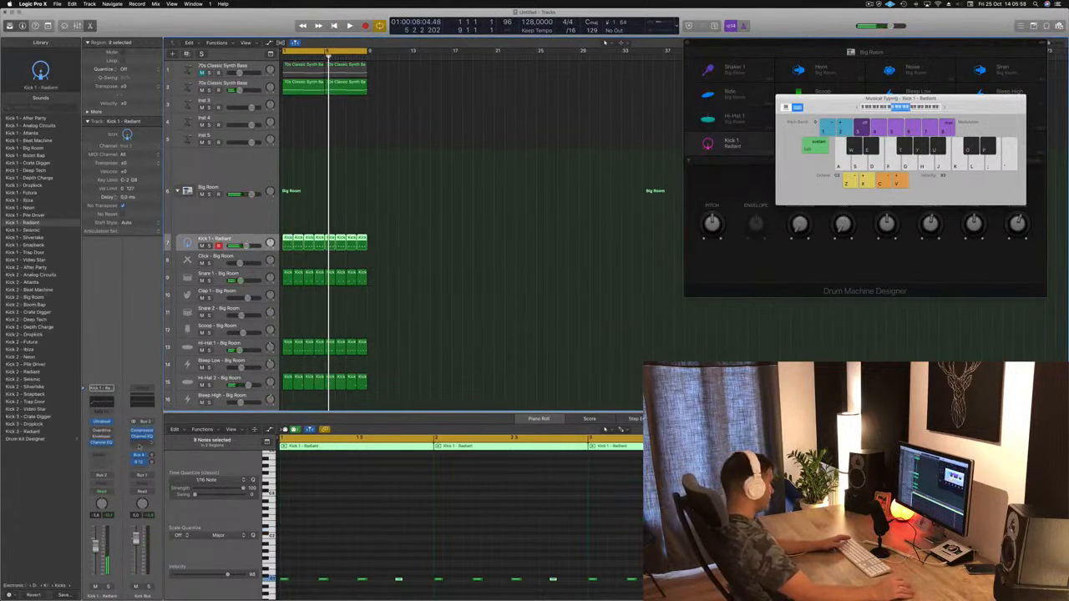
left_click(104, 472)
mouse_move(108, 472)
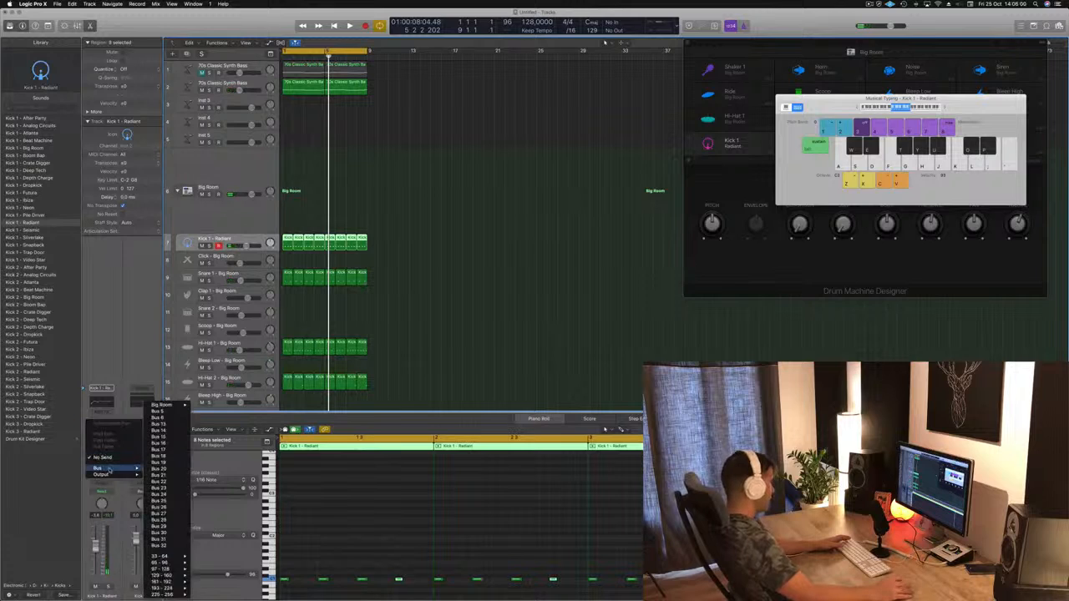
left_click(167, 415)
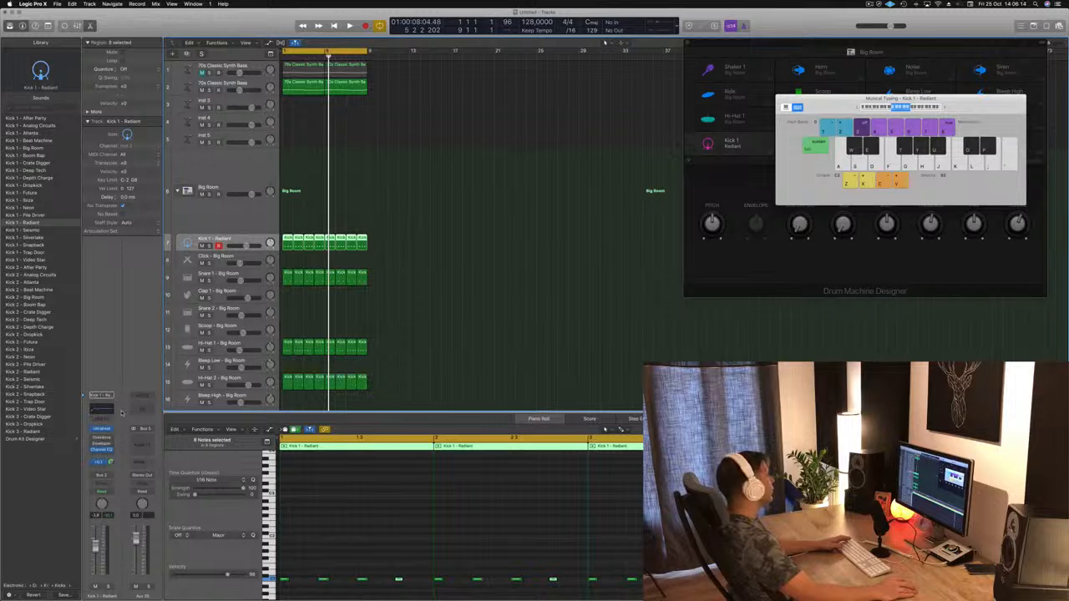
key("space")
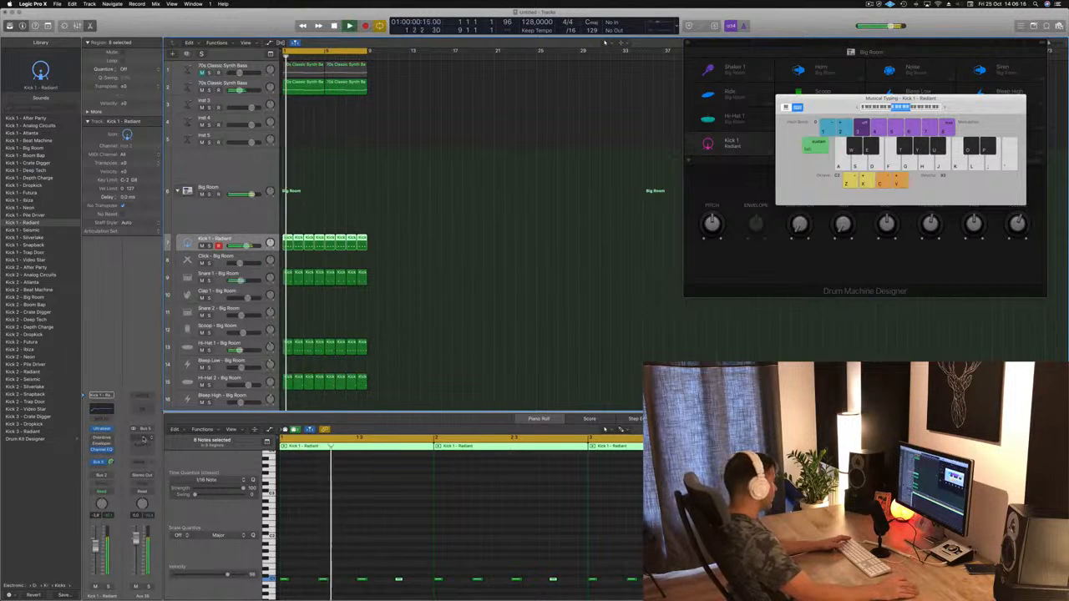
Step: Set the output of the Bus 5 aux channel to No Output and restart playback
left_click(142, 474)
left_click(150, 492)
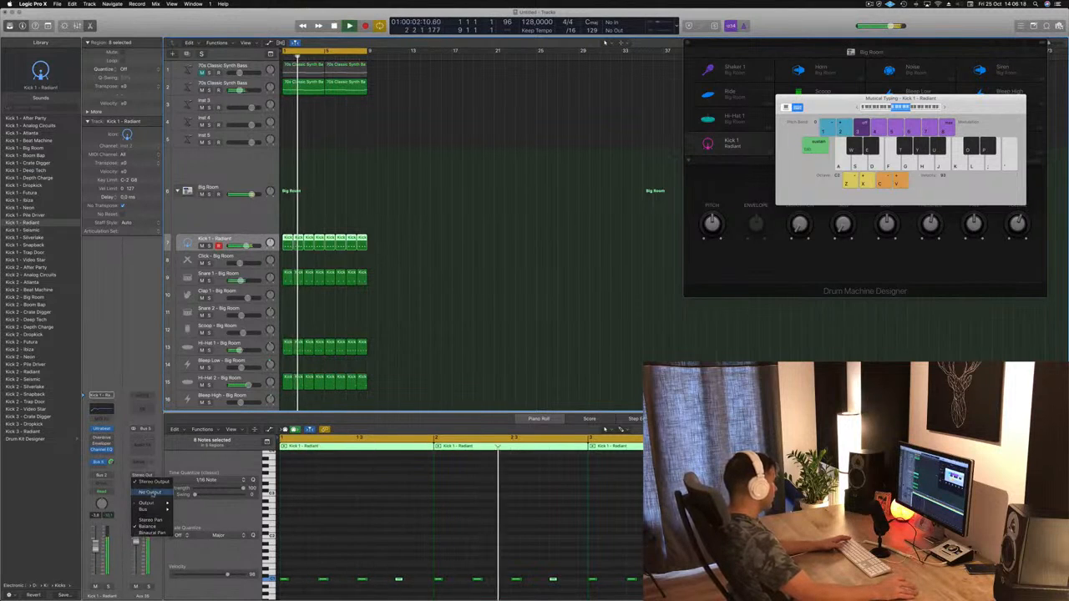
key("space")
key("space")
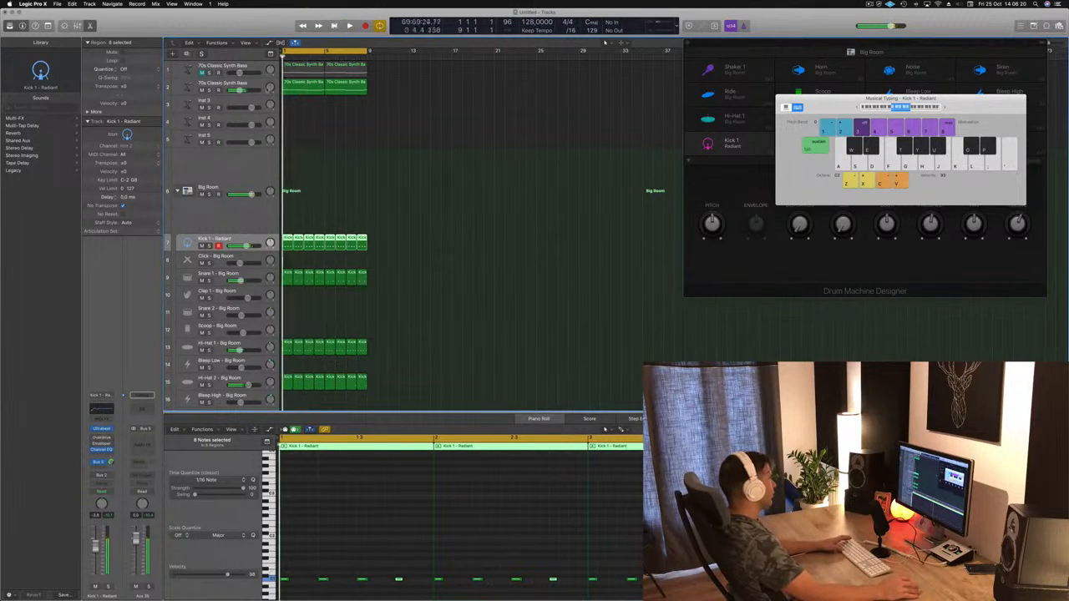
Step: Insert a stereo Compressor on the unmuted 70s Classic Synth Bass track and set its side chain to Bus 2
left_click(215, 84)
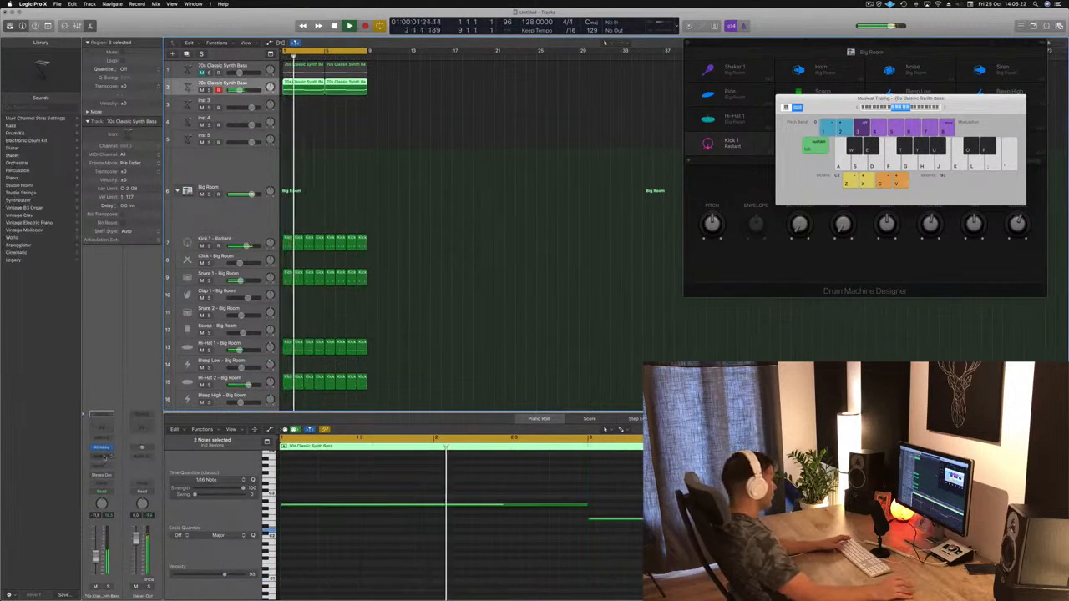
left_click(101, 457)
mouse_move(110, 496)
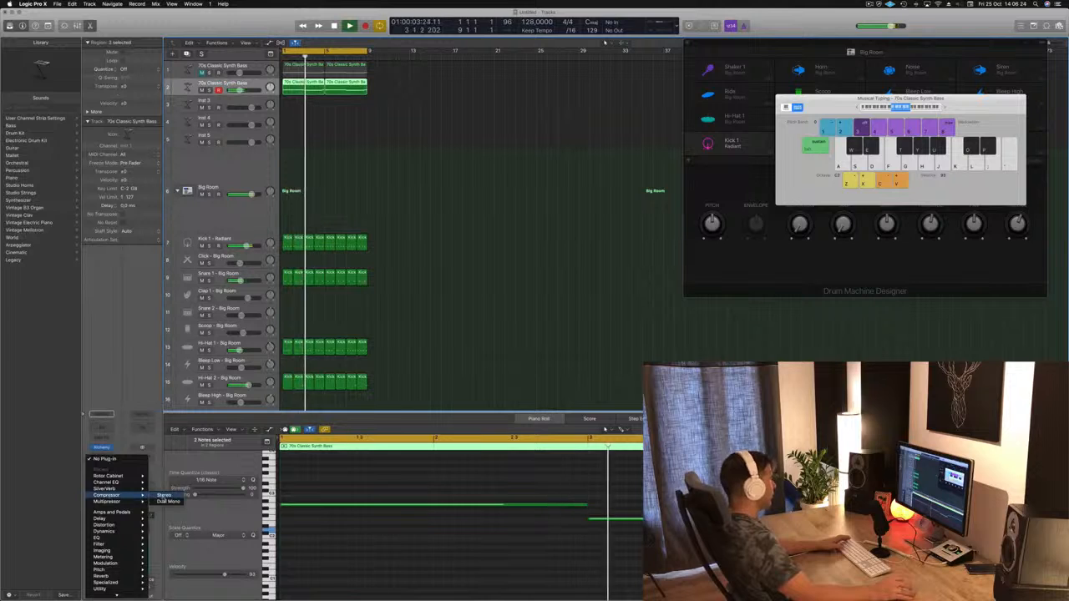
left_click(162, 495)
left_click_drag(224, 30, 526, 63)
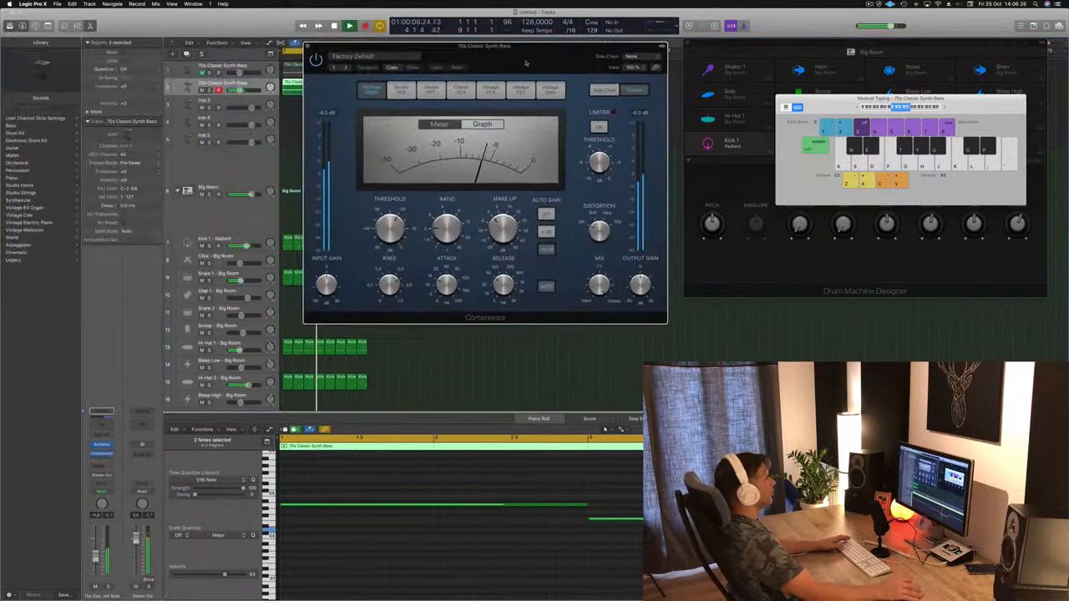
mouse_move(649, 80)
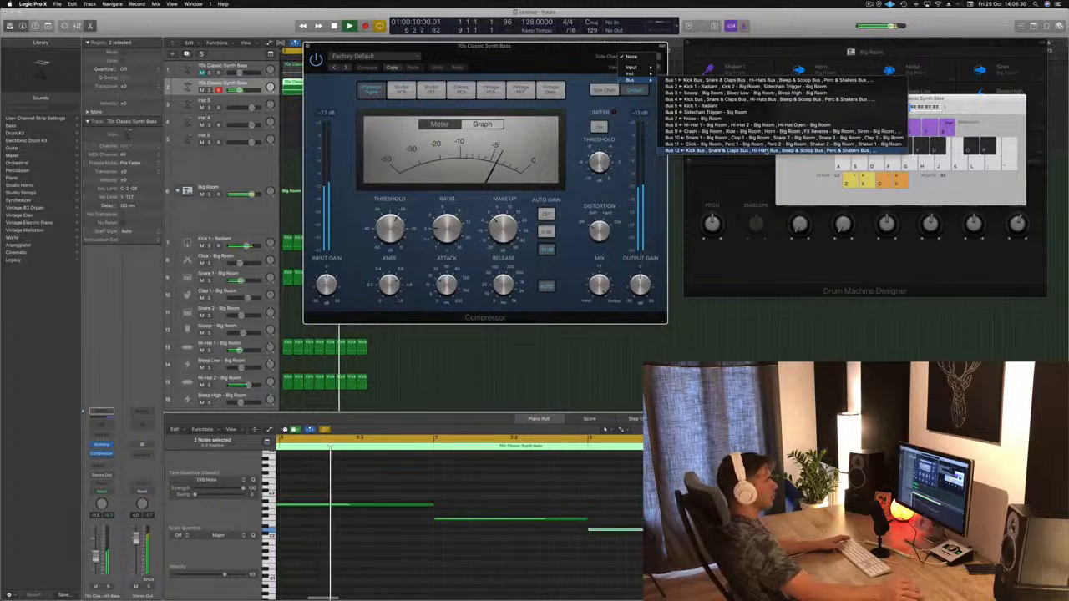
left_click(752, 86)
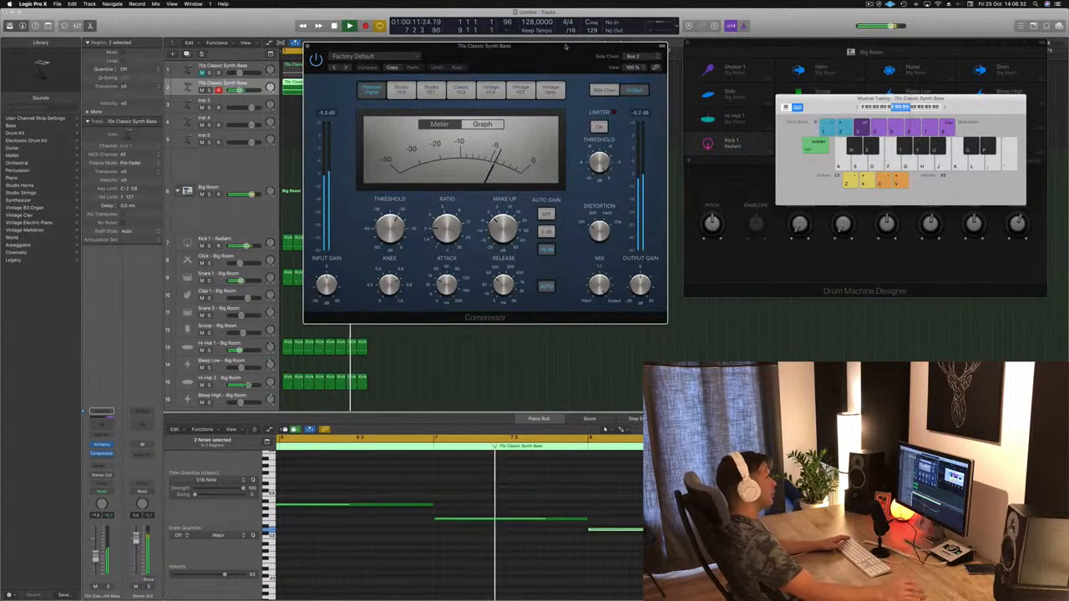
Step: Turn off auto release and adjust the threshold on the bass track's Compressor during playback, and close the plug-in
left_click_drag(542, 61, 654, 91)
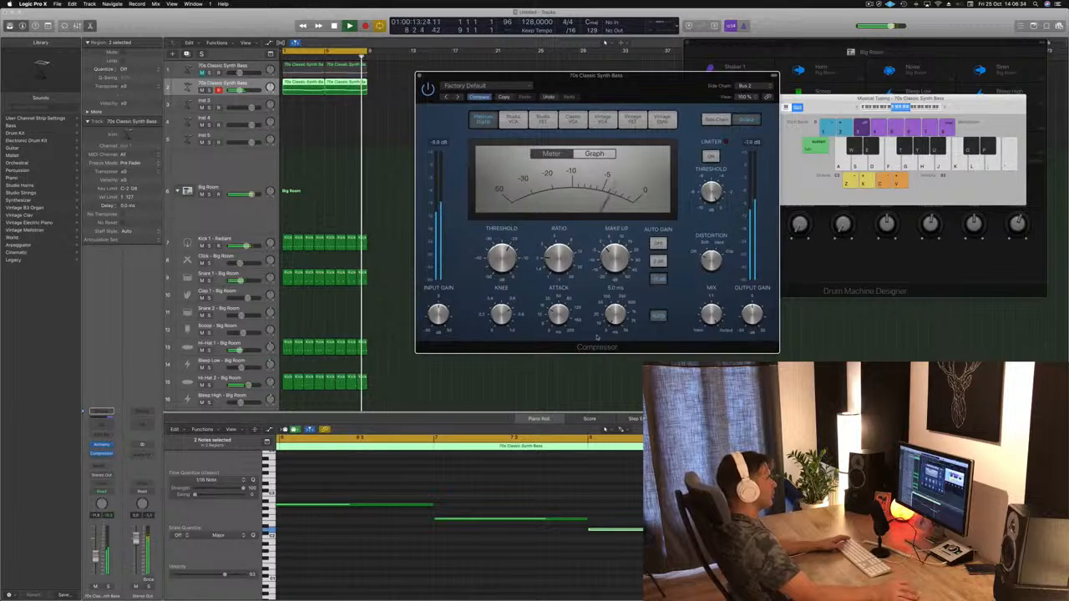
left_click(661, 317)
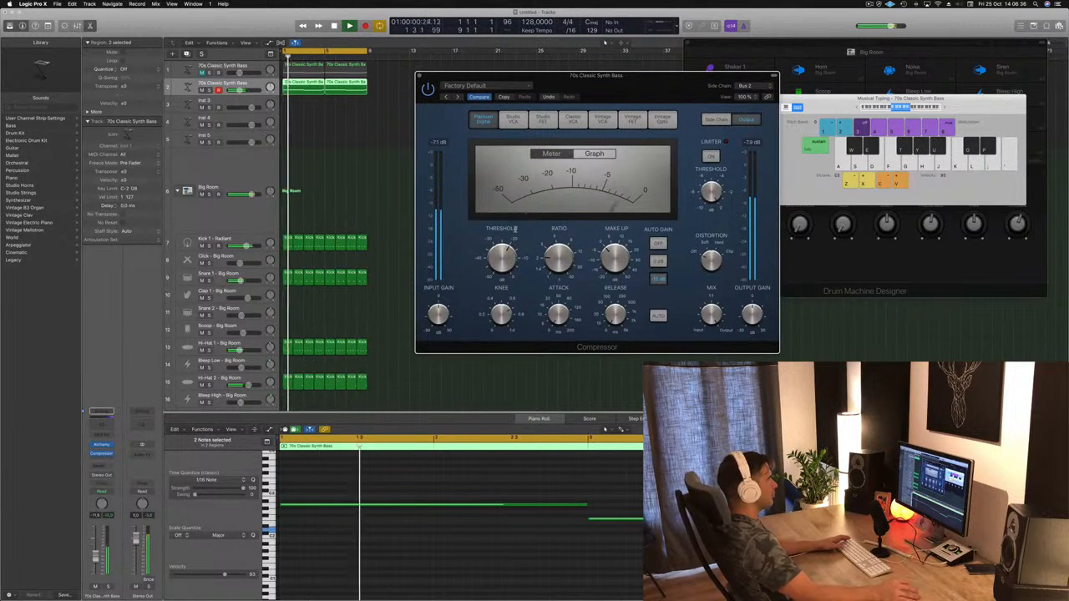
left_click_drag(507, 252, 509, 262)
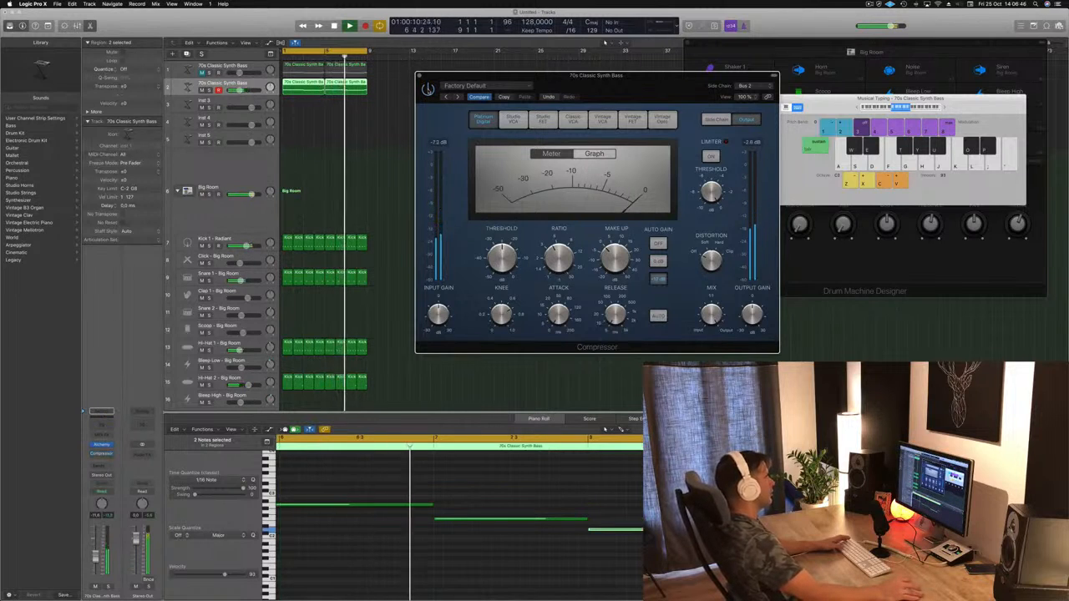
left_click_drag(639, 106, 637, 156)
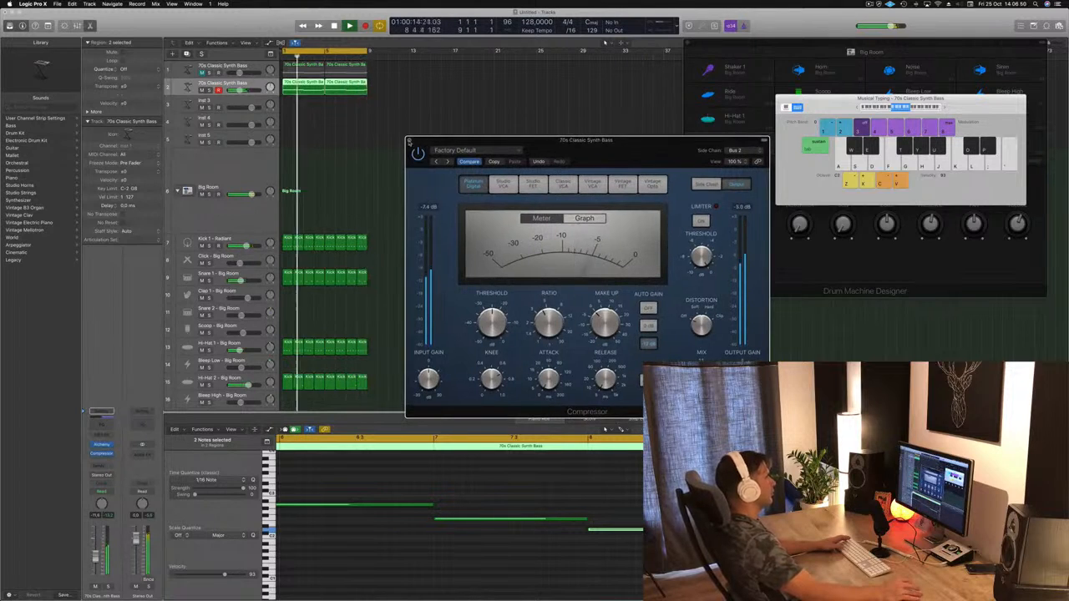
left_click(409, 141)
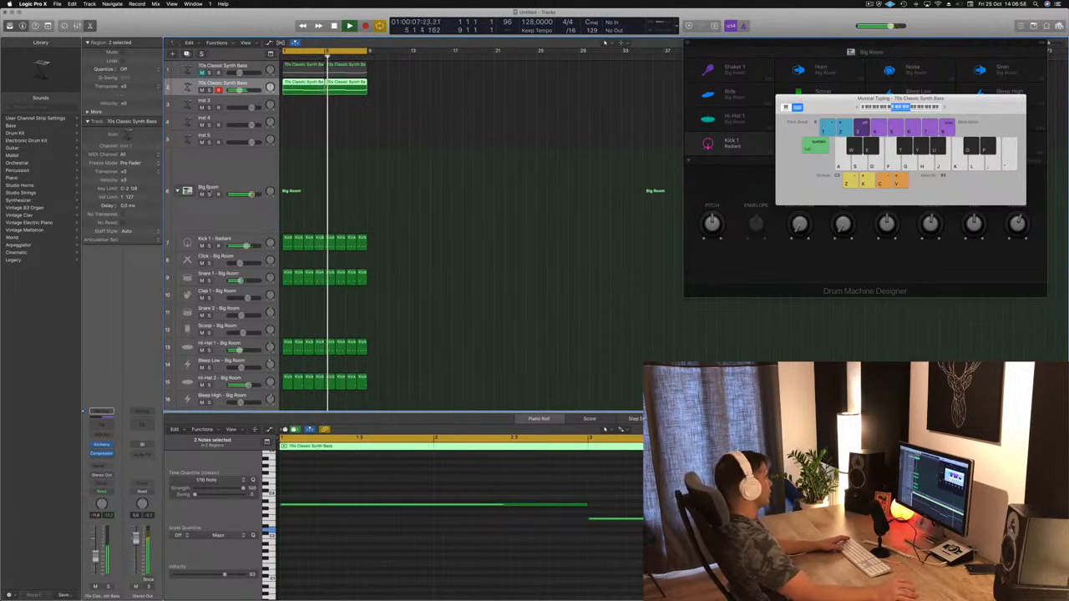
Step: Add a Channel EQ to the unmuted 70s Classic Synth Bass track, set its high cut to 1020 Hz at 48 dB/Oct, and switch that band off
left_click(101, 415)
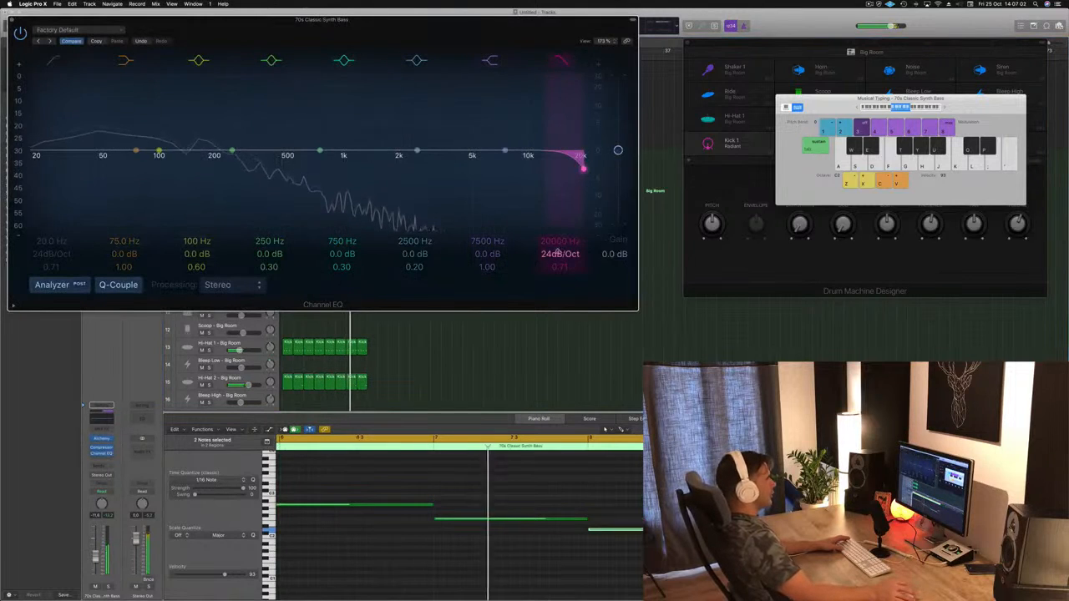
left_click_drag(558, 250, 558, 301)
left_click_drag(558, 241, 557, 271)
left_click_drag(431, 18, 662, 88)
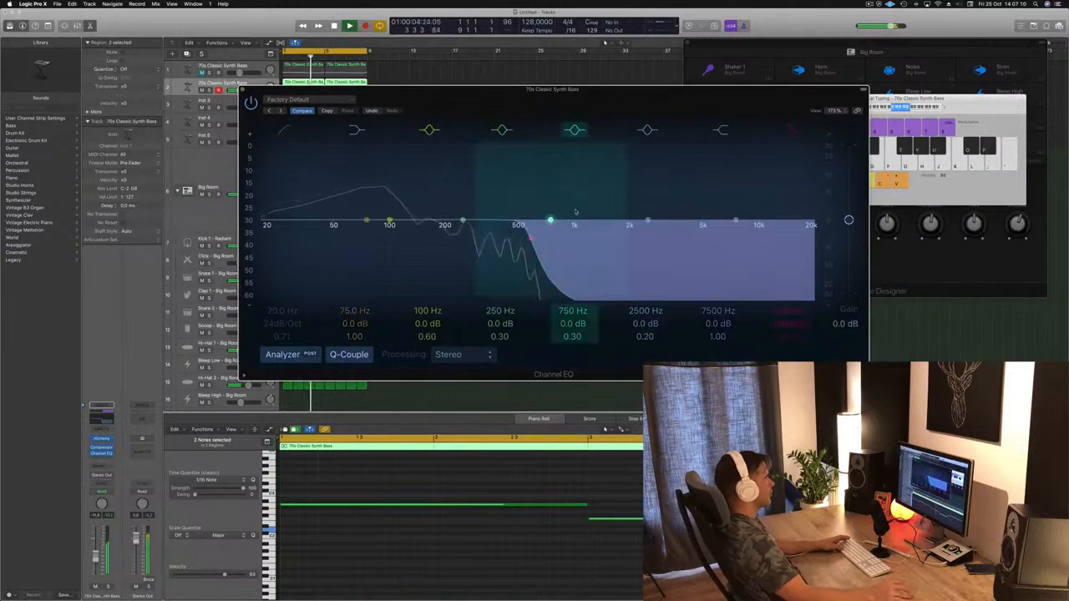
left_click_drag(513, 227, 580, 243)
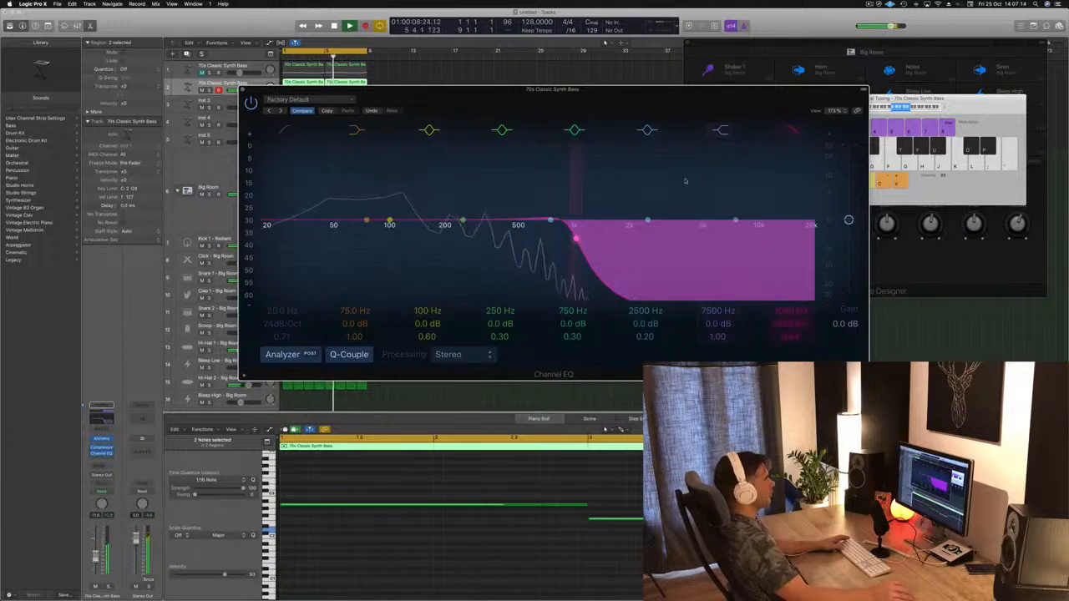
left_click(791, 130)
left_click_drag(729, 99, 871, 63)
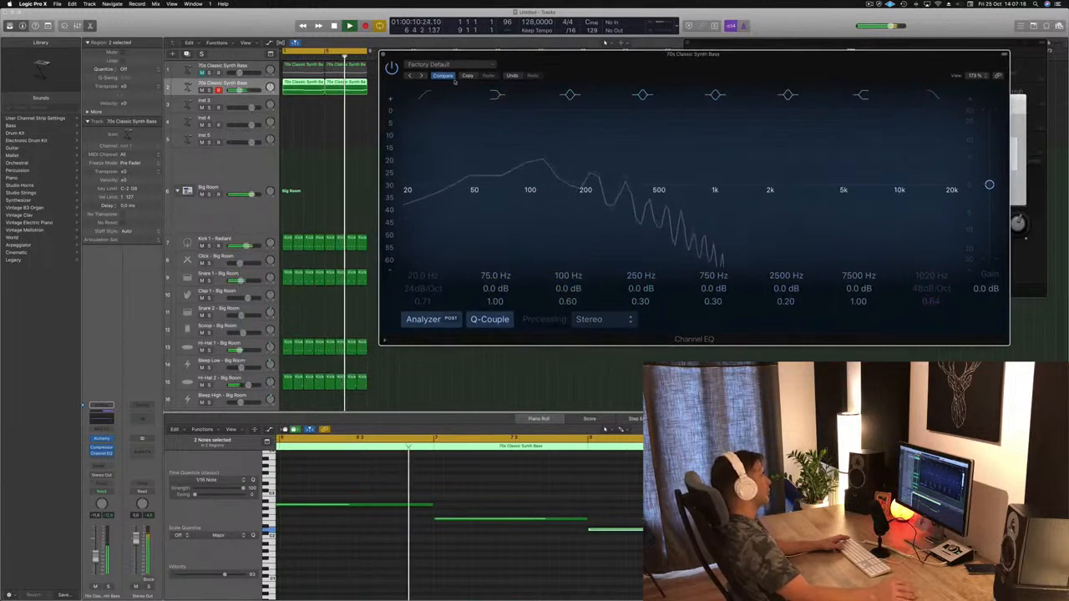
Step: Duplicate the unmuted 70s Classic Synth Bass track and copy its first four-bar region onto the new track
left_click(247, 86)
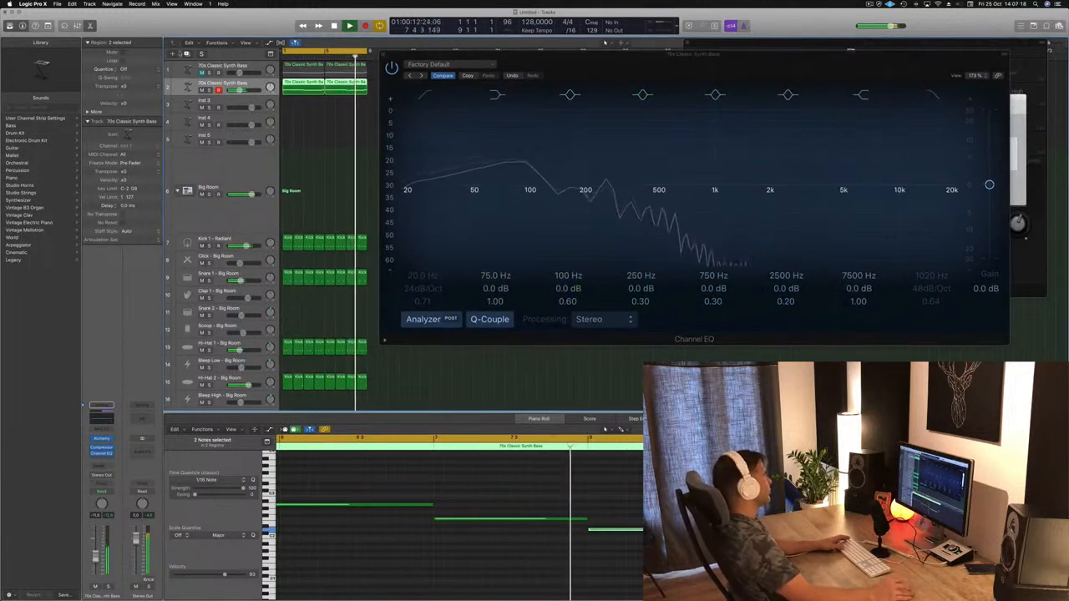
key("super+d")
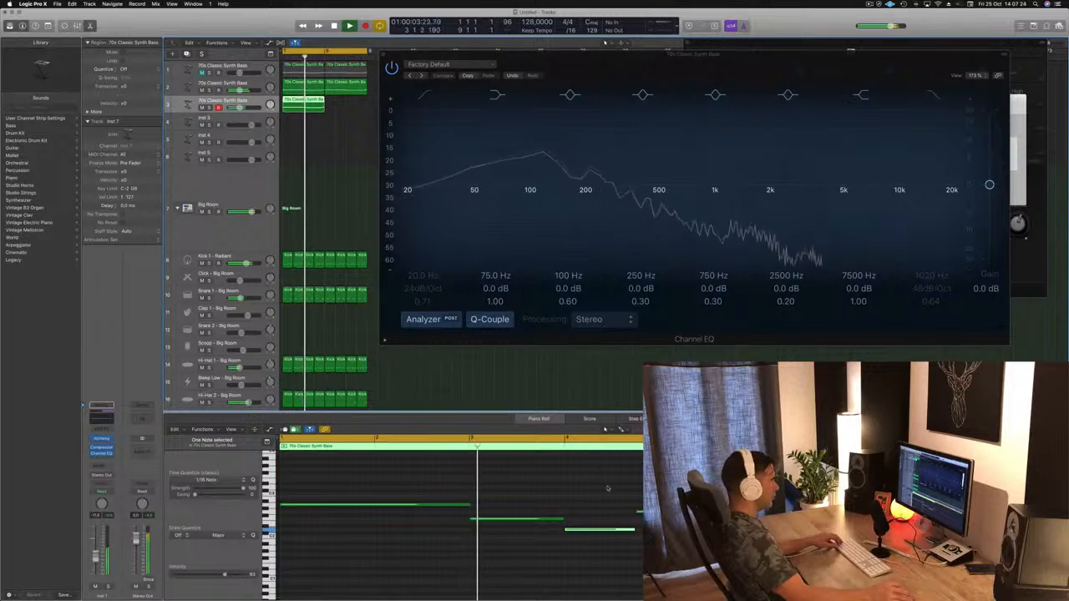
Step: Copy all notes of the duplicated track's region one octave higher and restart playback
left_click(521, 501)
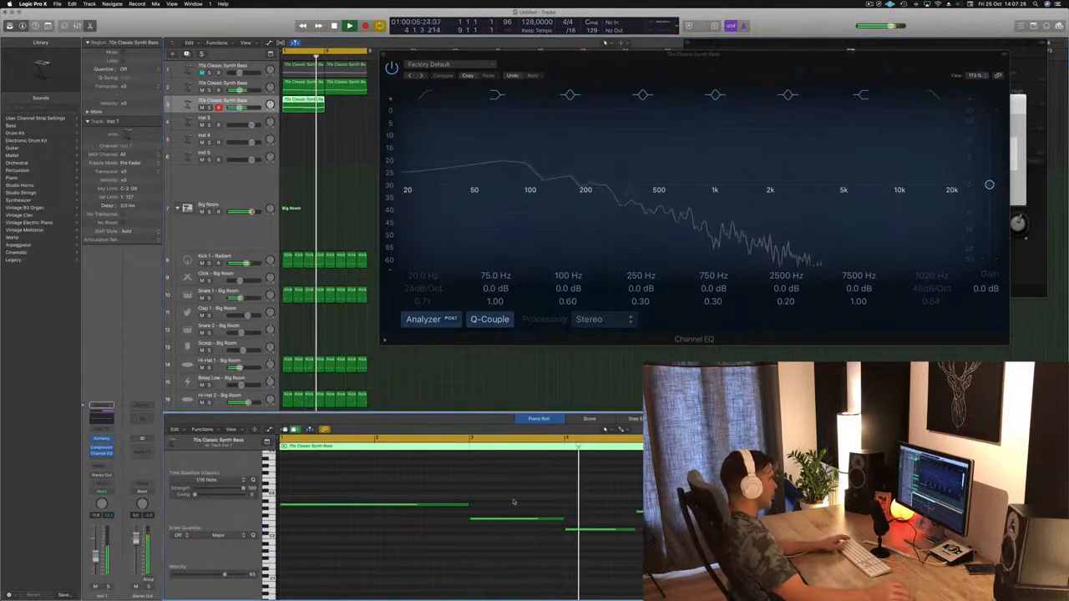
key("space")
key("super+a")
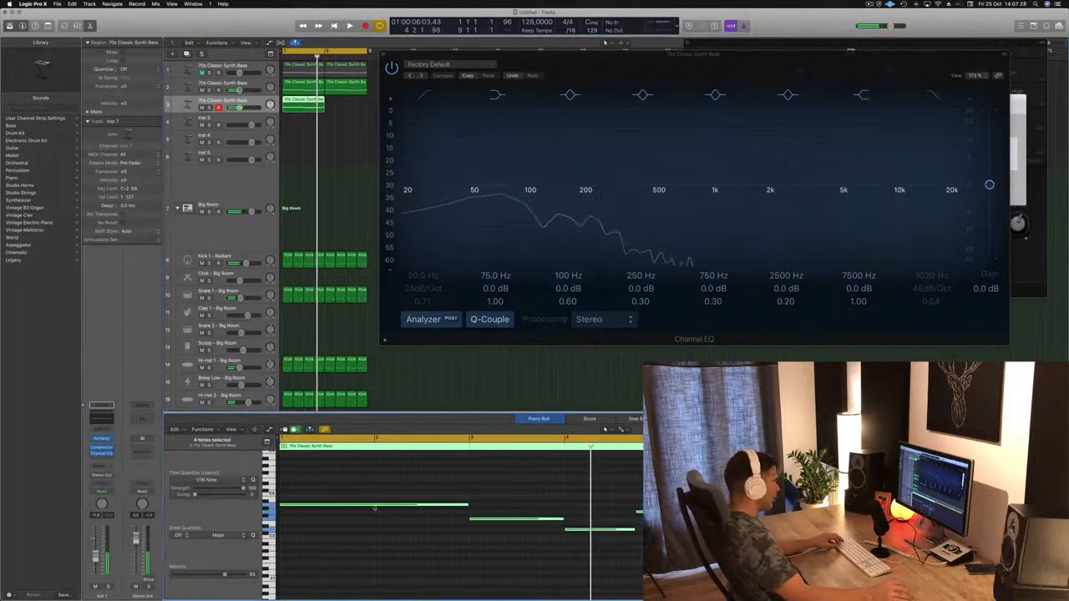
left_click_drag(371, 505, 377, 466)
key("space")
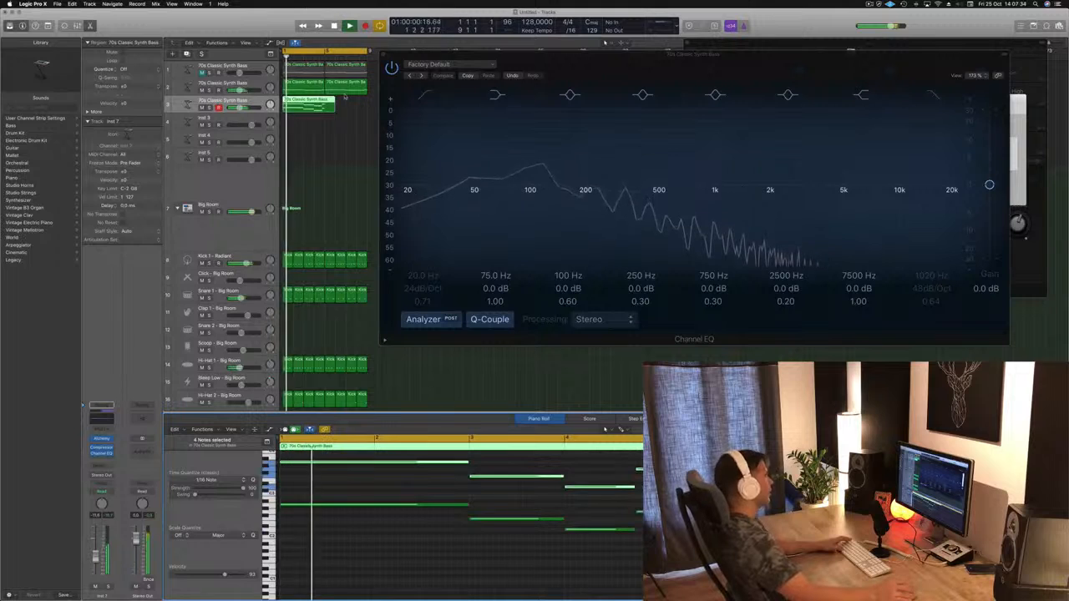
Step: Split the duplicated track's region at bar 5 with overlapping notes split, and delete the piece after bar 5
double_click(326, 107)
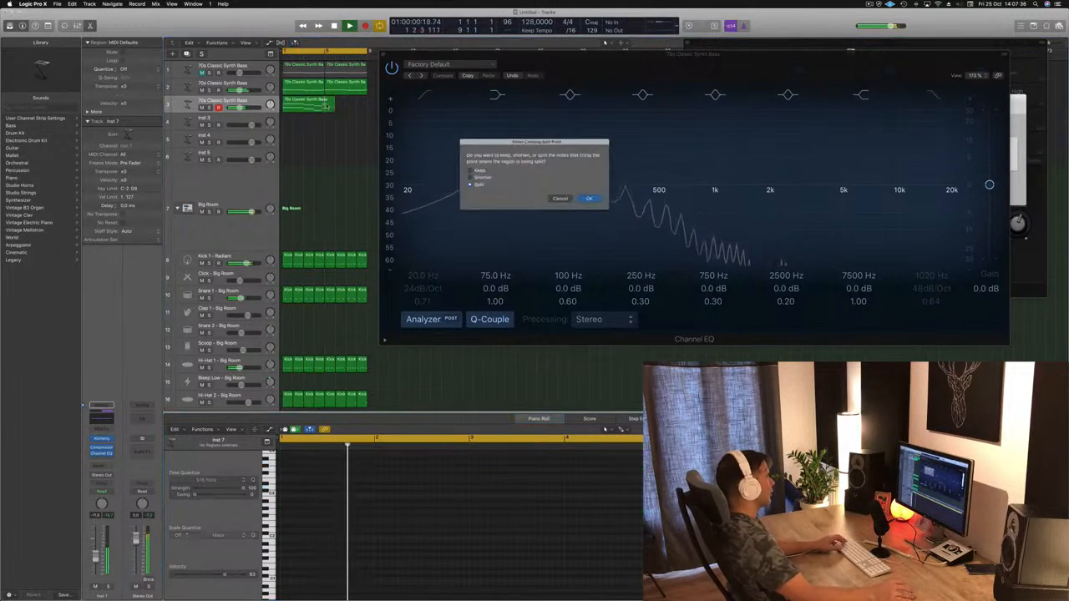
key("Return")
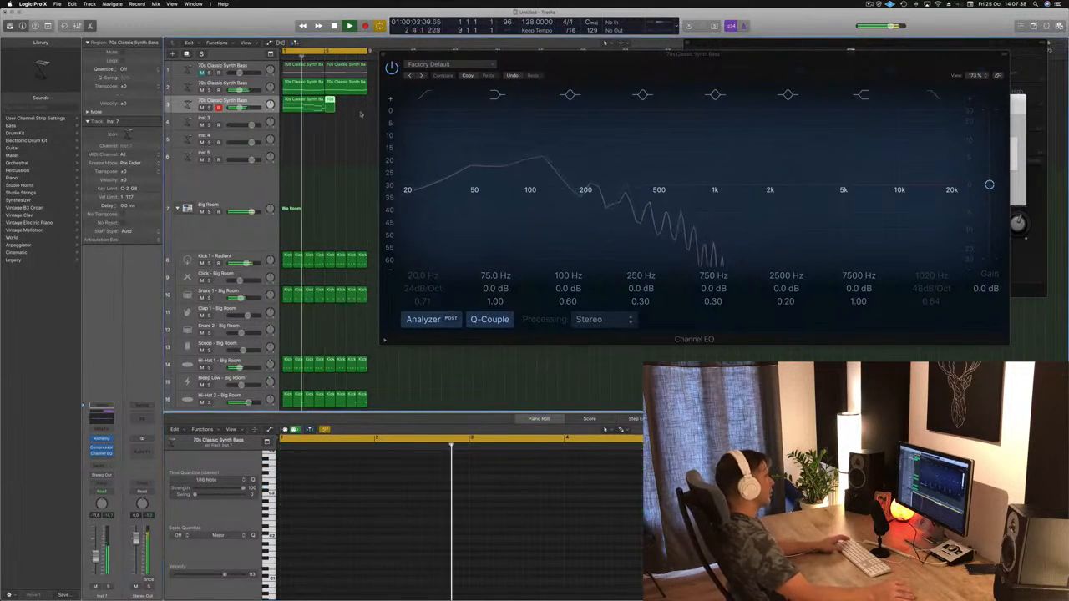
left_click(297, 108)
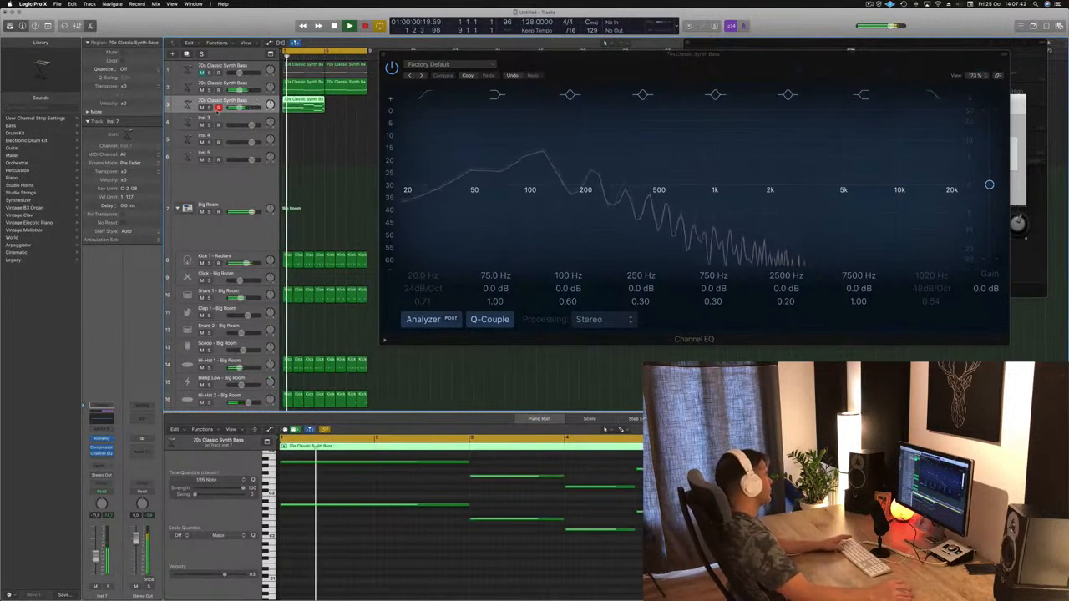
Step: Replace Alchemy with a stereo Retro Synth on the duplicated track and lower the track's volume while the loop plays
left_click(101, 438)
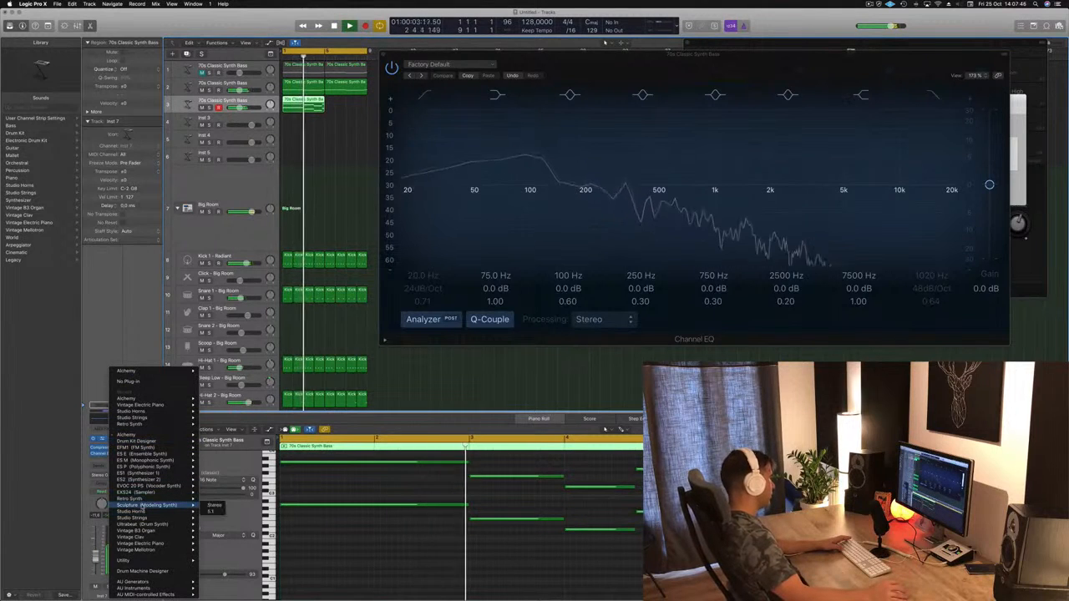
left_click(214, 498)
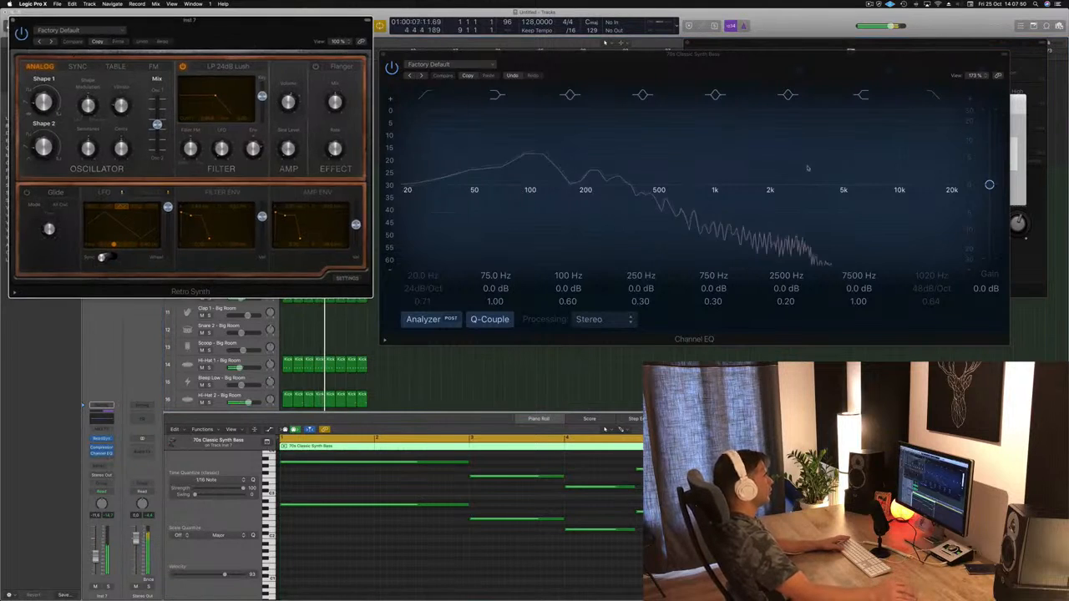
left_click_drag(191, 71, 742, 127)
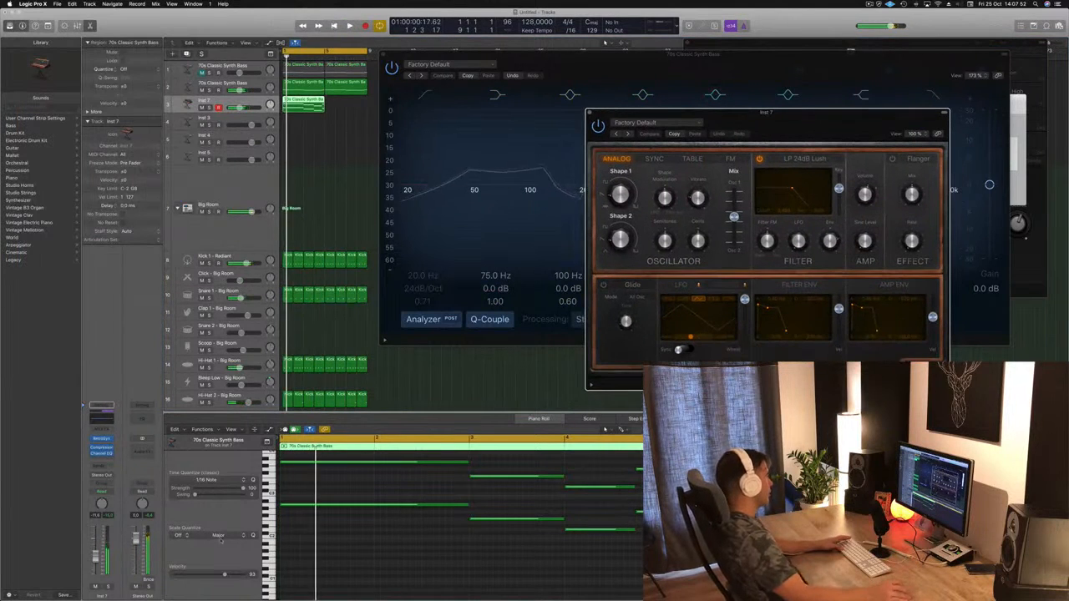
key("space")
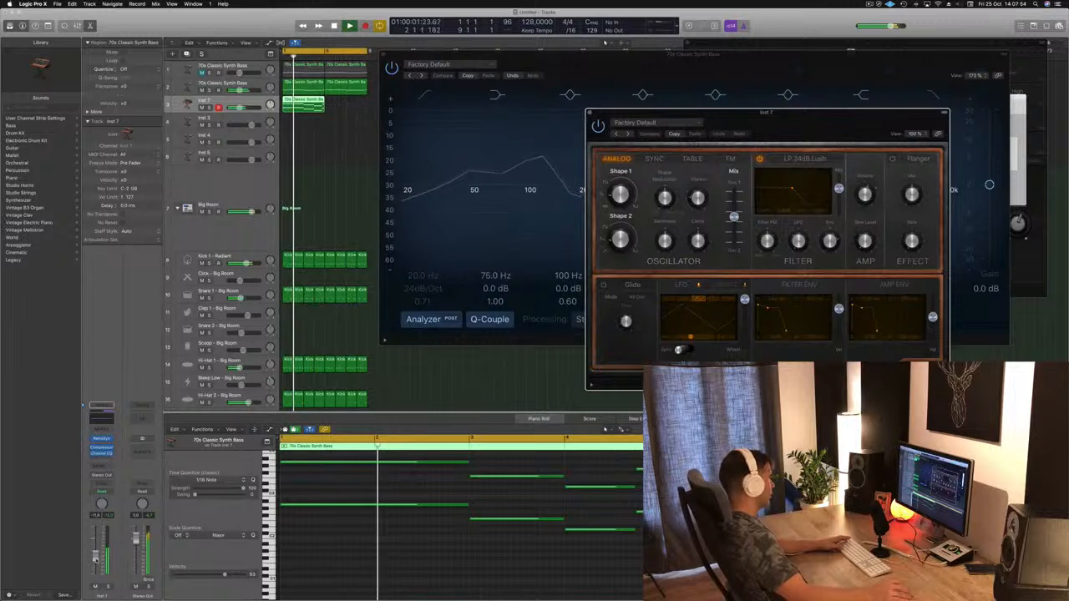
left_click_drag(95, 559, 95, 566)
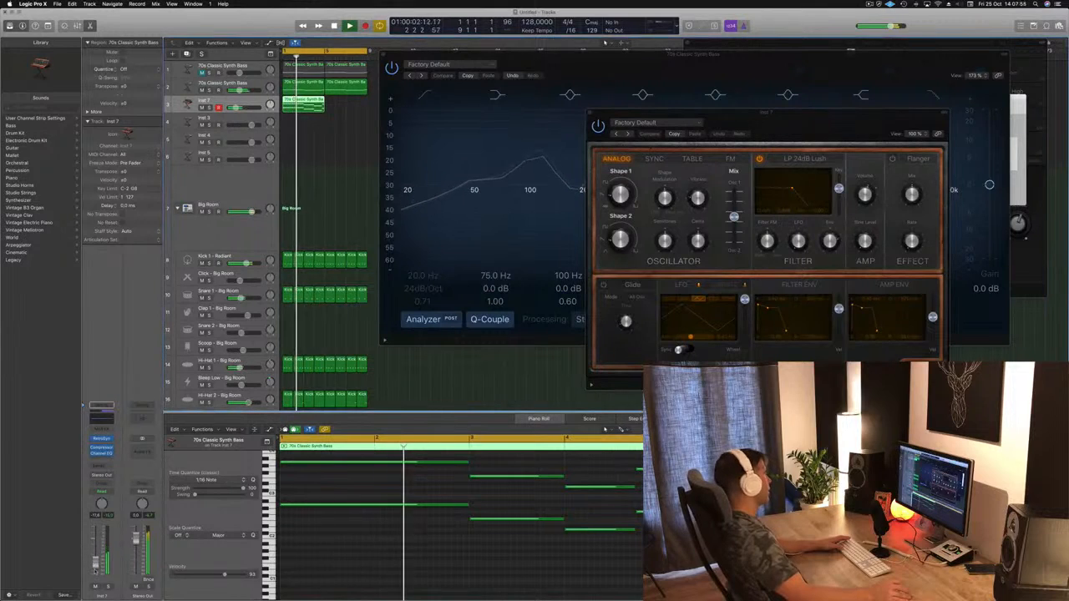
Step: Insert an Arpeggiator MIDI effect on the Retro Synth track and move its window clear of the synth
left_click(101, 428)
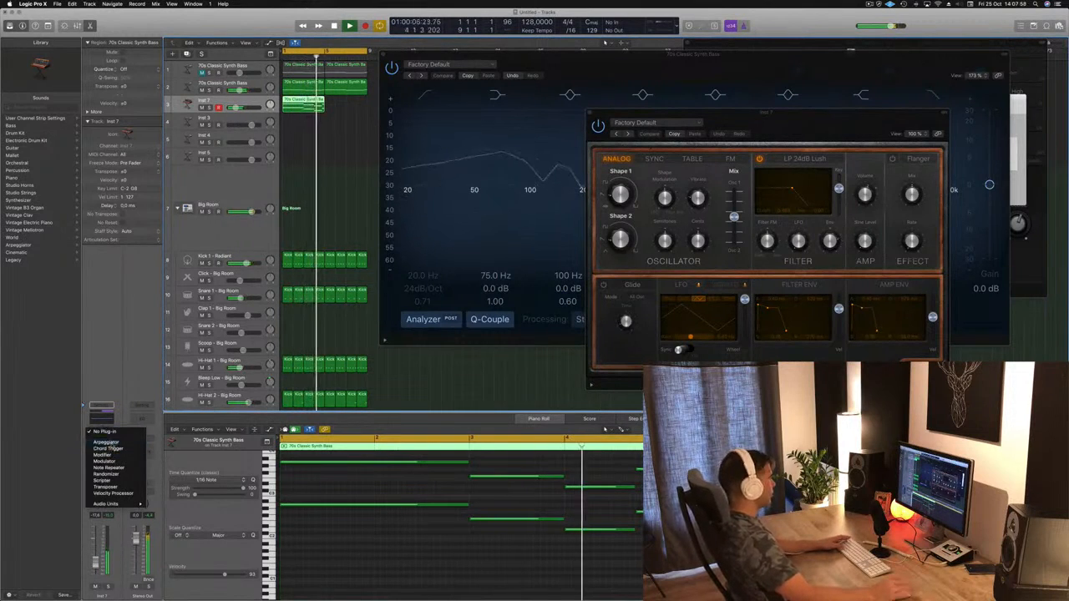
left_click(106, 441)
left_click_drag(185, 40, 924, 218)
Step: Step through the Retro Synth presets during playback and load Big Syncer
left_click_drag(746, 130, 640, 122)
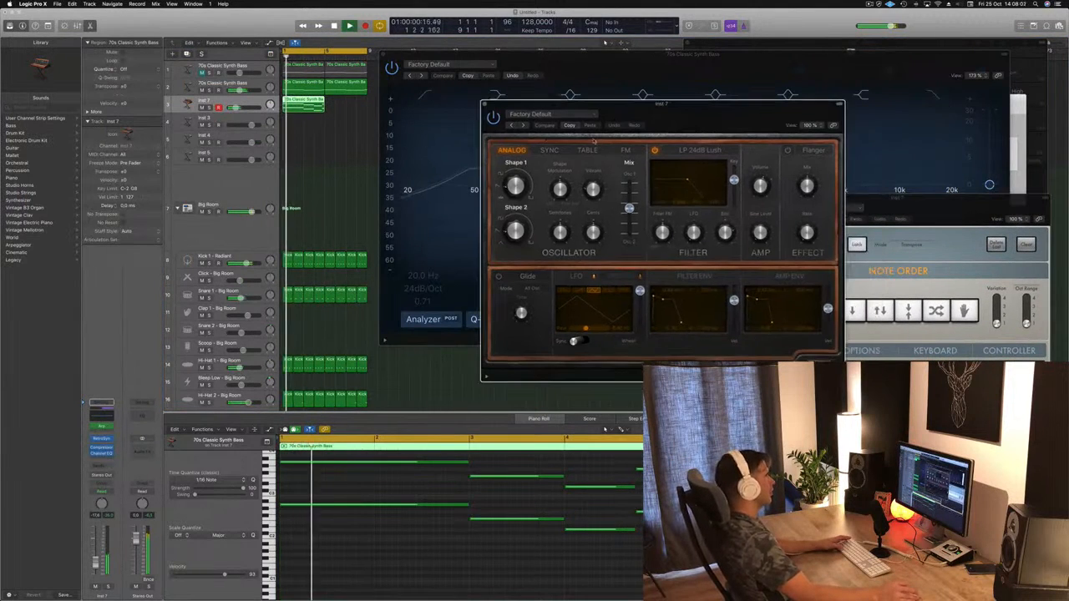
left_click(522, 126)
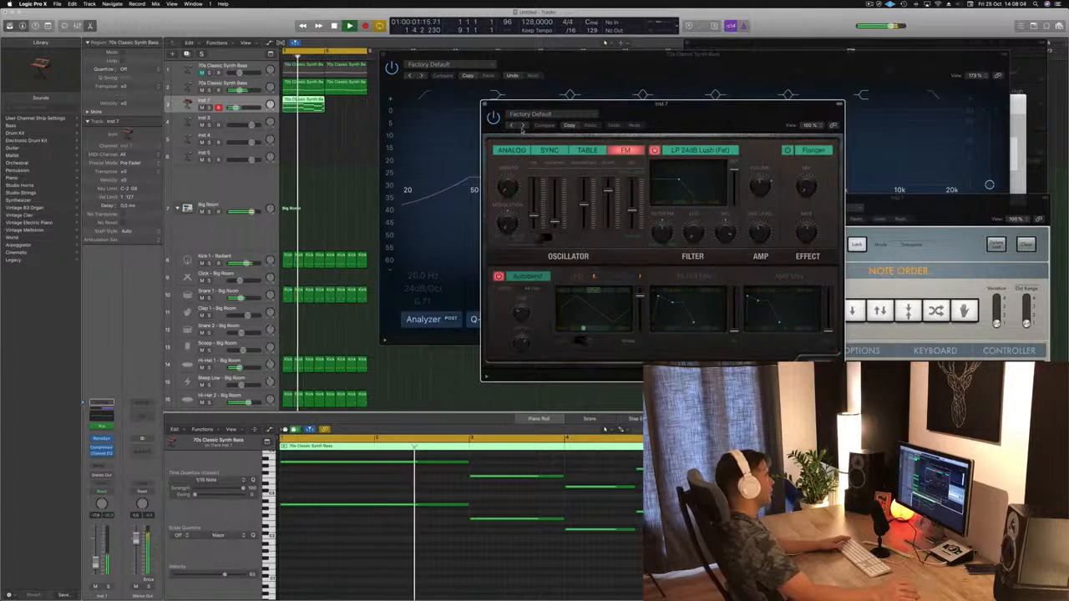
left_click(522, 125)
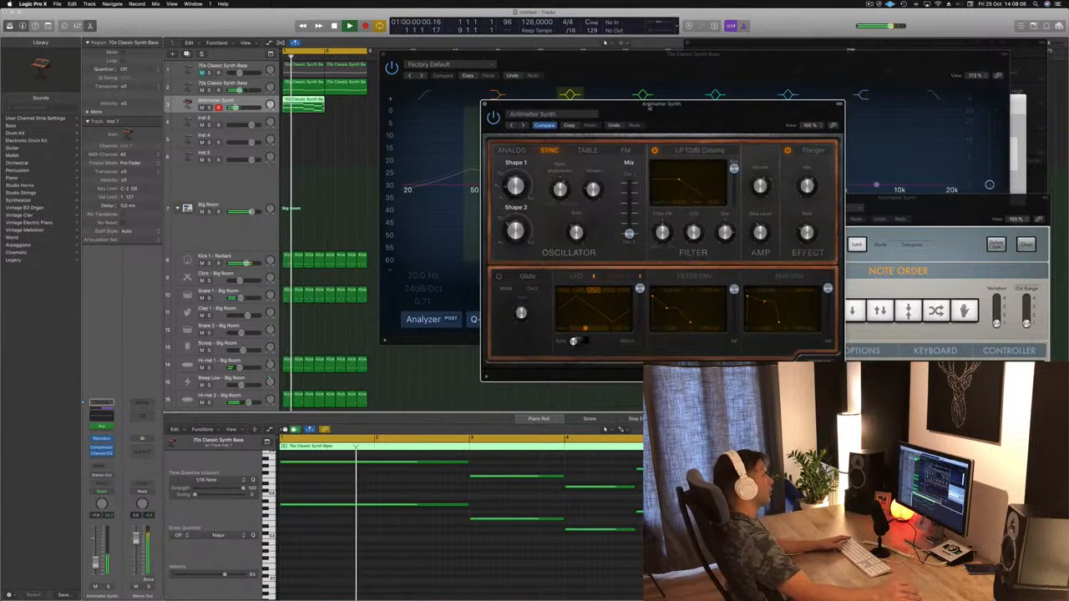
left_click_drag(680, 116, 480, 111)
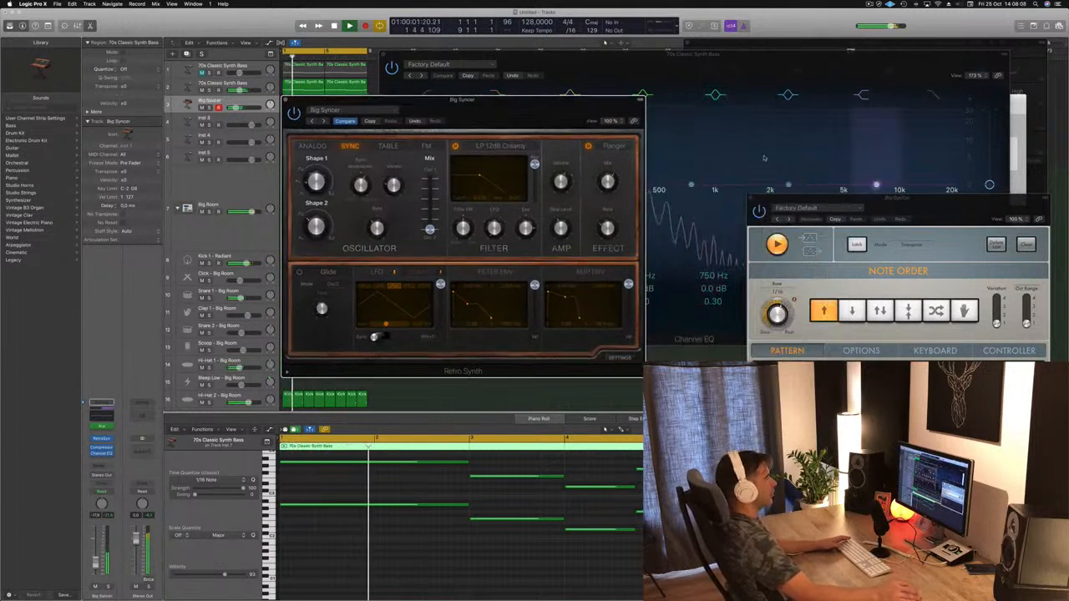
left_click(818, 95)
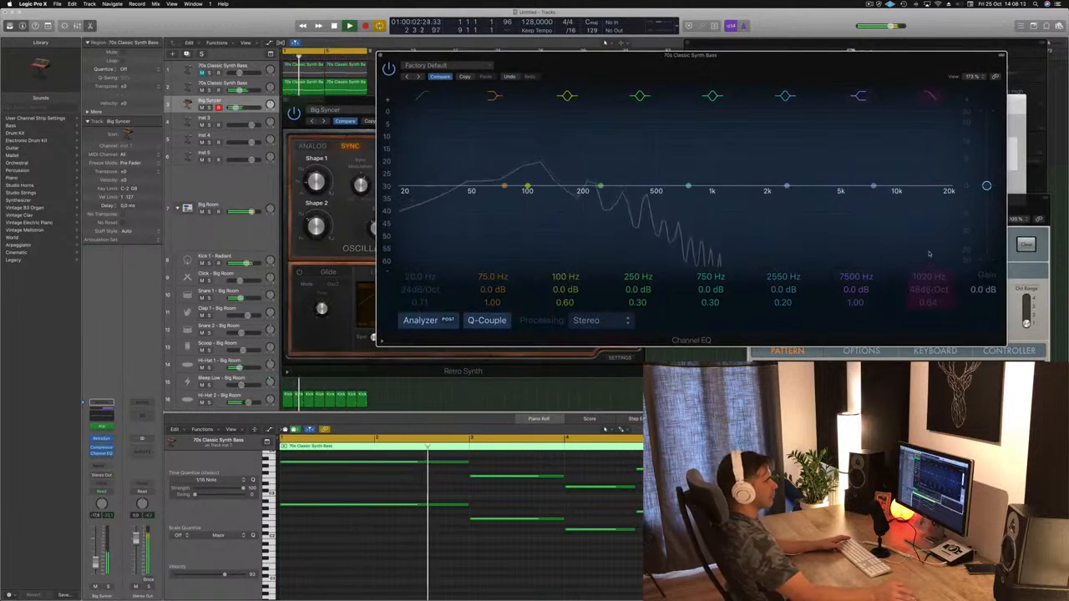
left_click(930, 289)
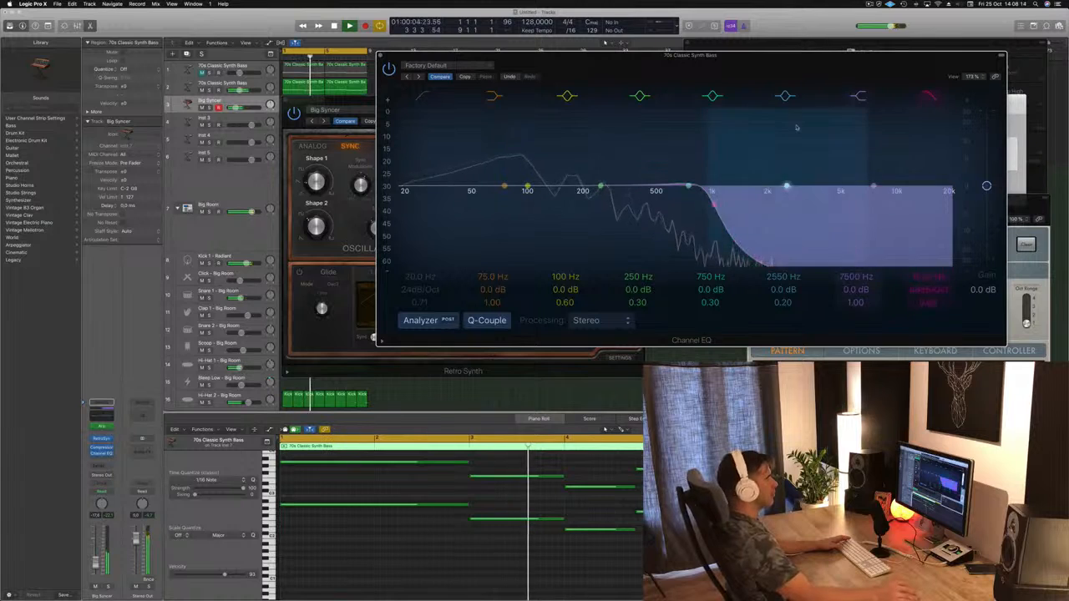
left_click(929, 289)
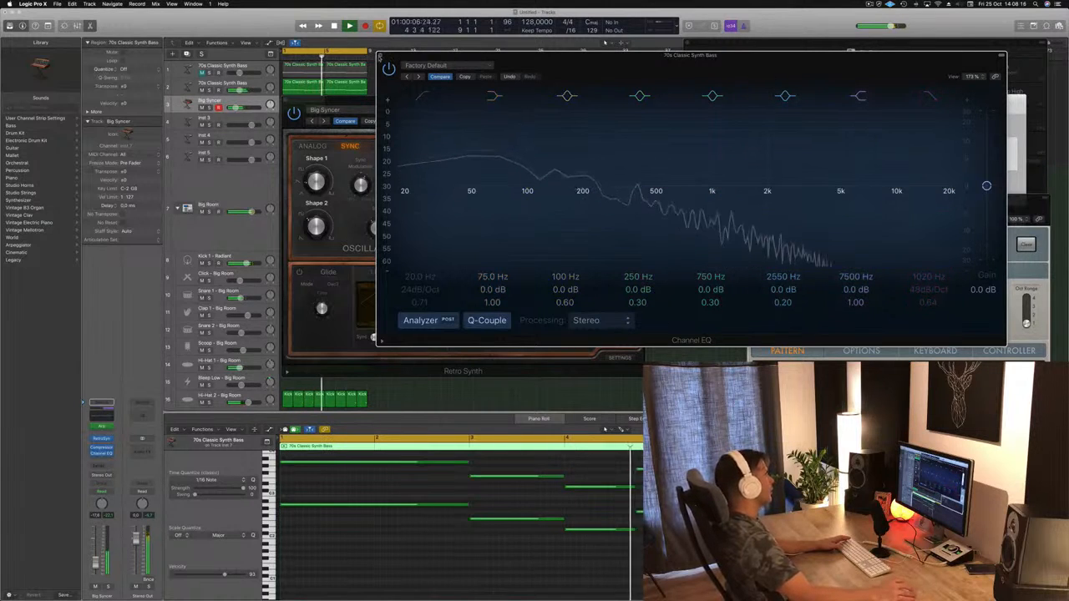
left_click(381, 55)
left_click(220, 191)
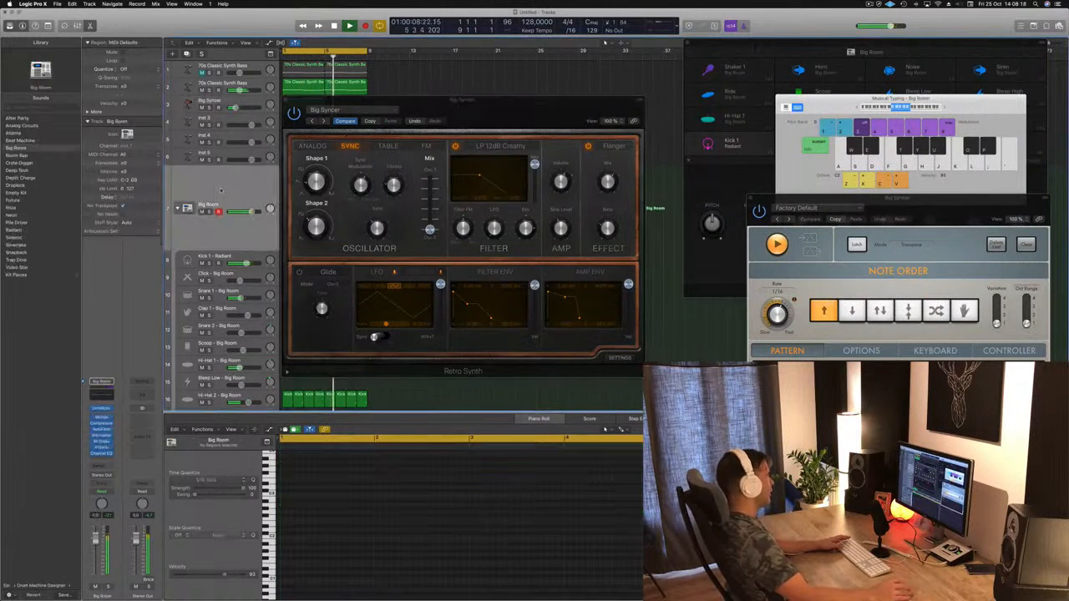
Step: Open the Channel EQ on the Big Syncer track and enable its high-cut band
left_click(244, 104)
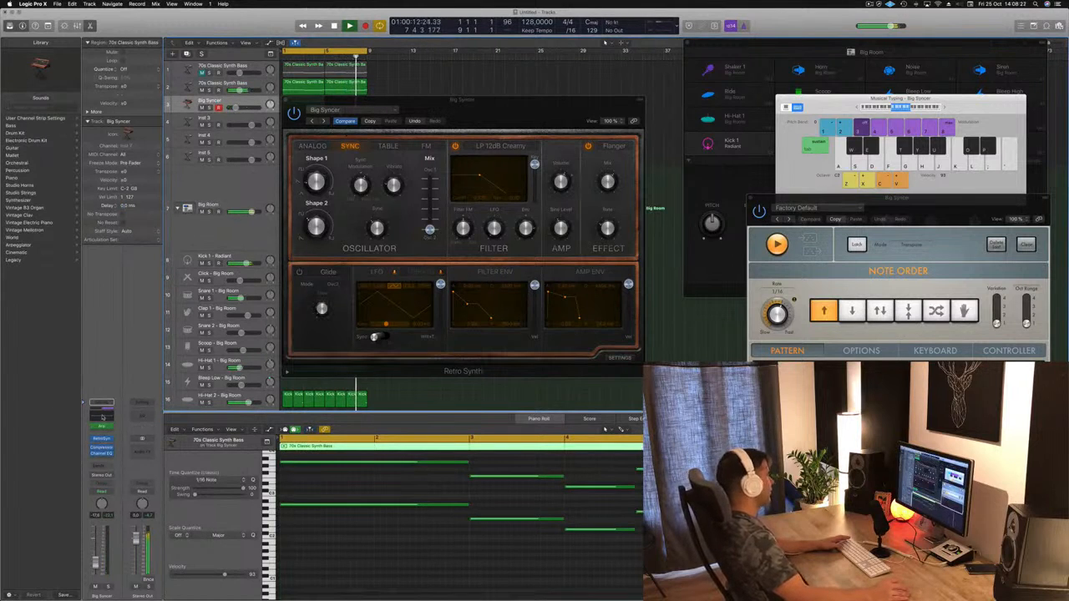
left_click(102, 416)
left_click_drag(427, 22, 767, 184)
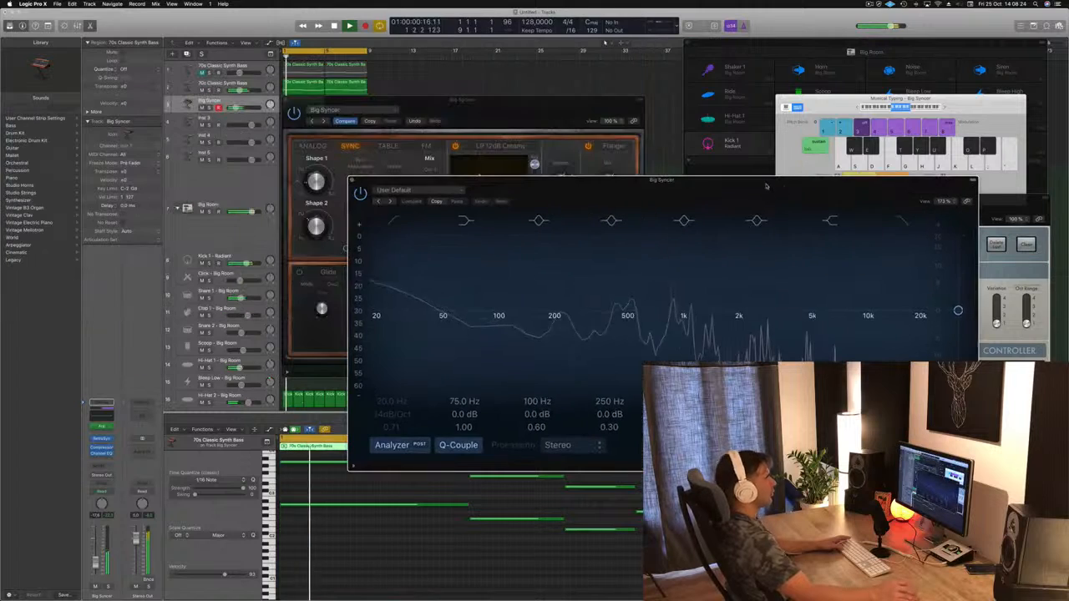
left_click(904, 219)
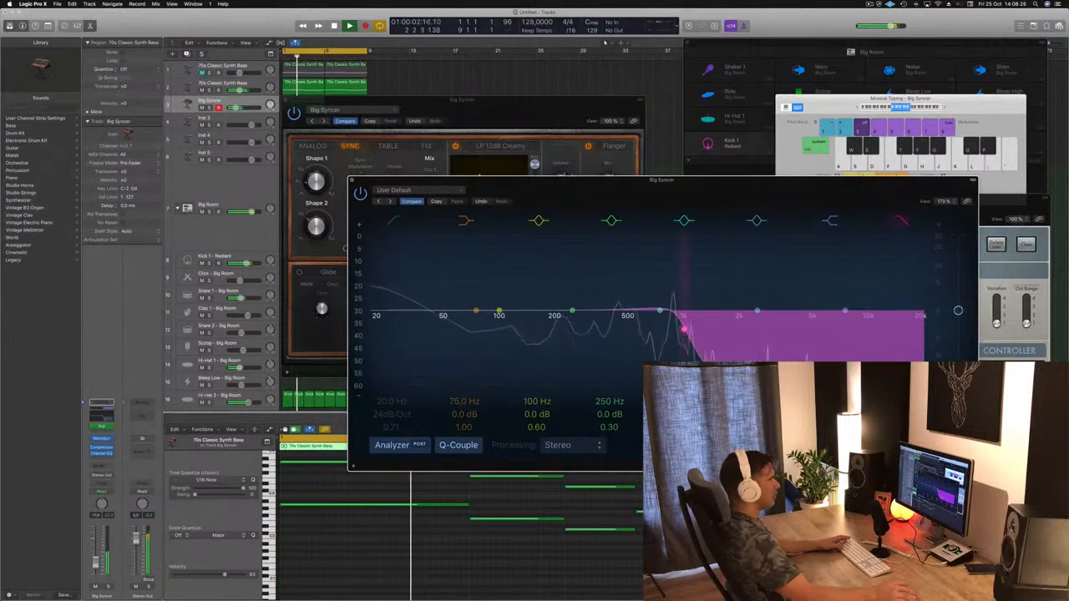
left_click_drag(781, 193, 882, 170)
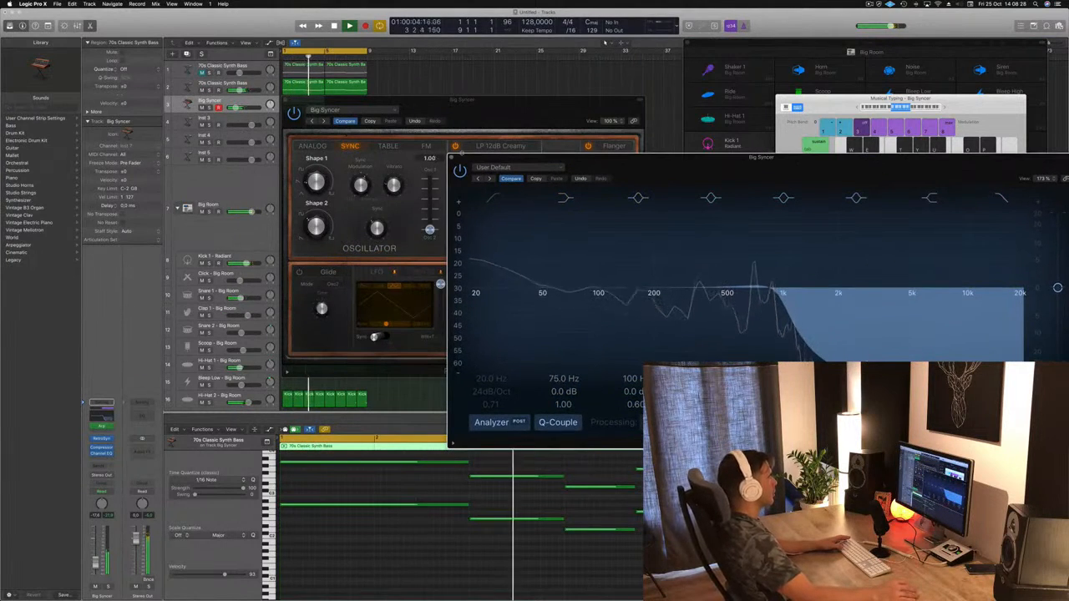
Step: Reopen the Big Syncer track's Channel EQ, sweep its low-cut band up towards 200 Hz, and close the equalizer
left_click(452, 158)
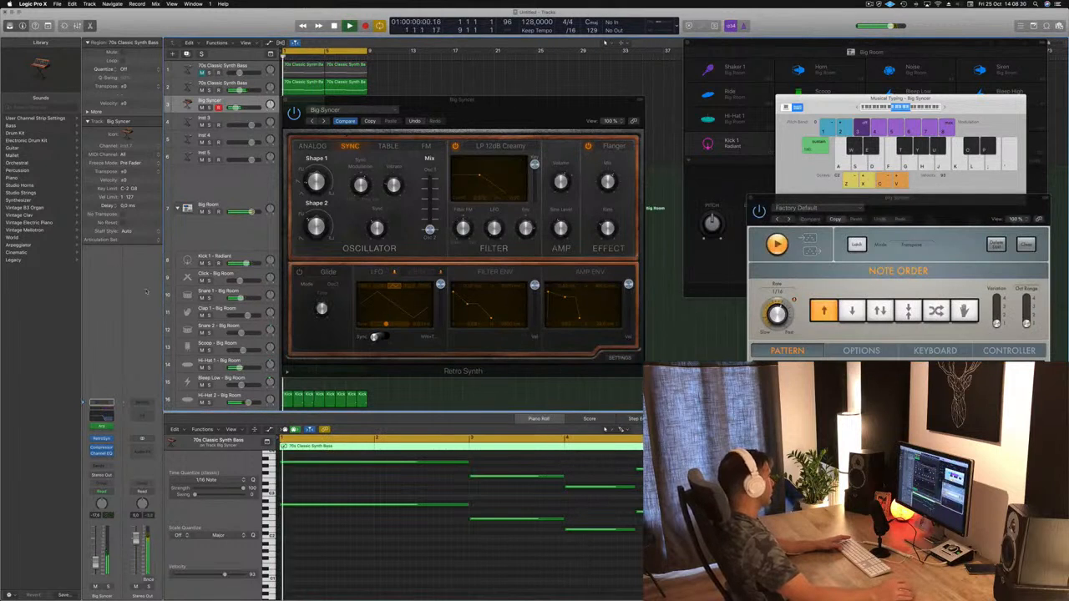
left_click(101, 410)
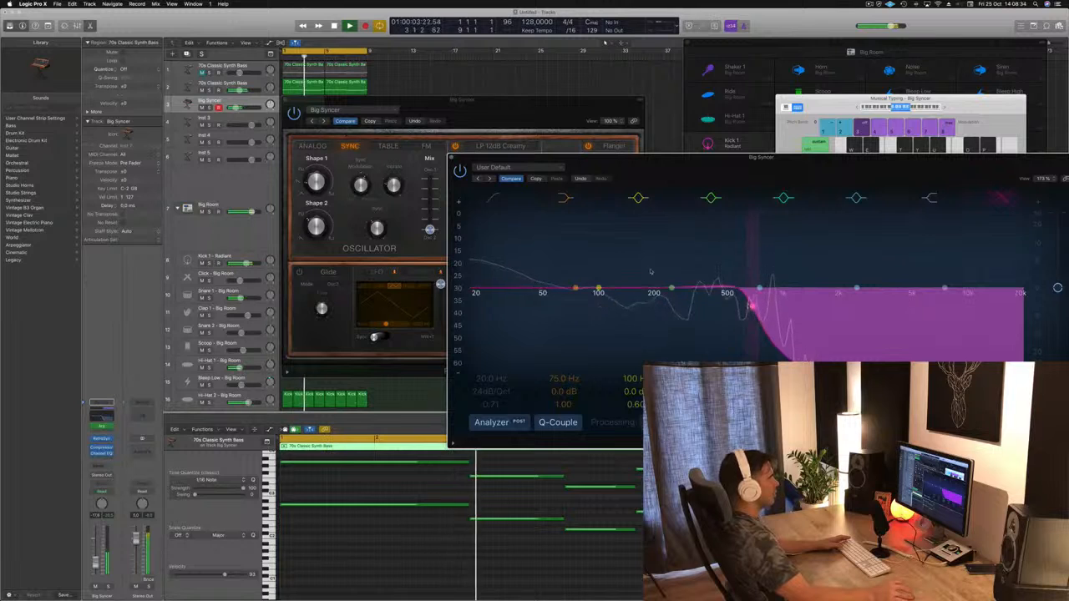
left_click(491, 286)
left_click_drag(492, 284, 642, 267)
left_click(453, 158)
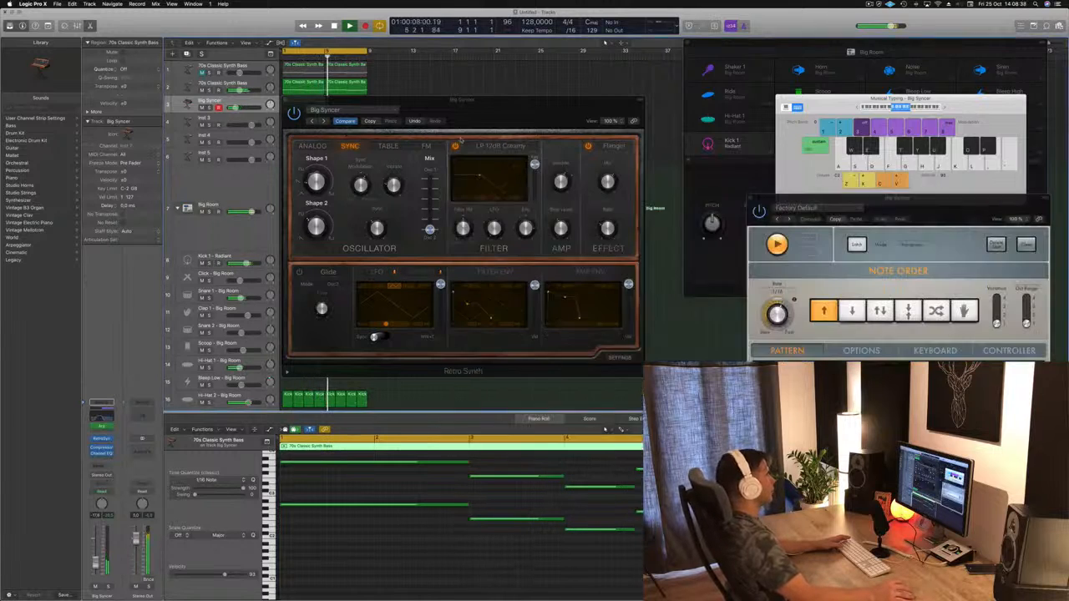
Step: Reposition the Retro Synth window, advance its presets to Cheerful Melody during playback, and raise the track's volume to about -12 dB
left_click_drag(519, 100, 796, 96)
left_click_drag(300, 102, 342, 106)
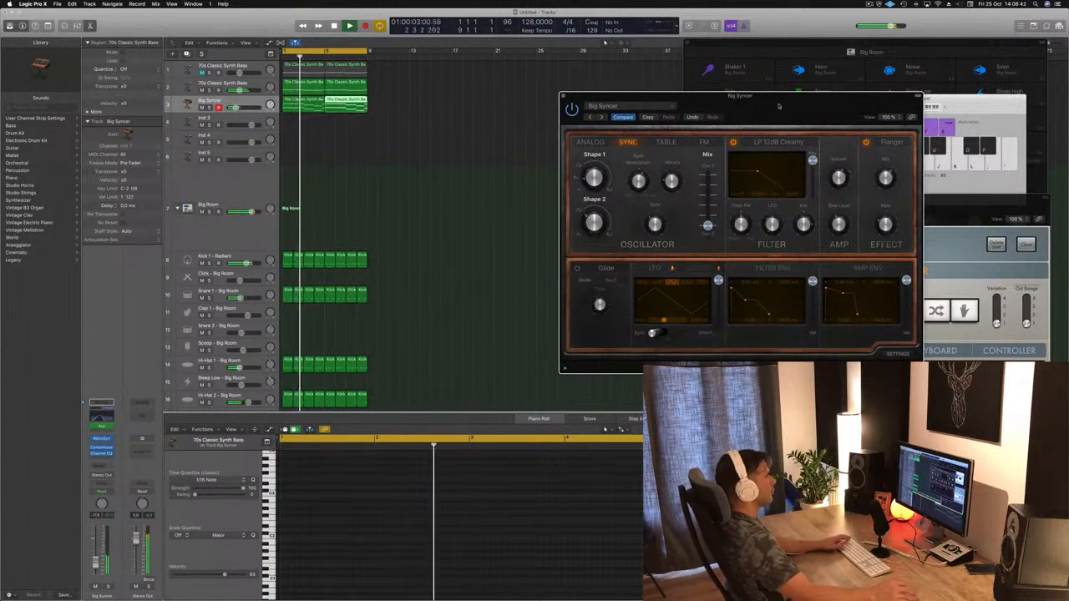
left_click_drag(778, 106, 679, 89)
left_click(493, 105)
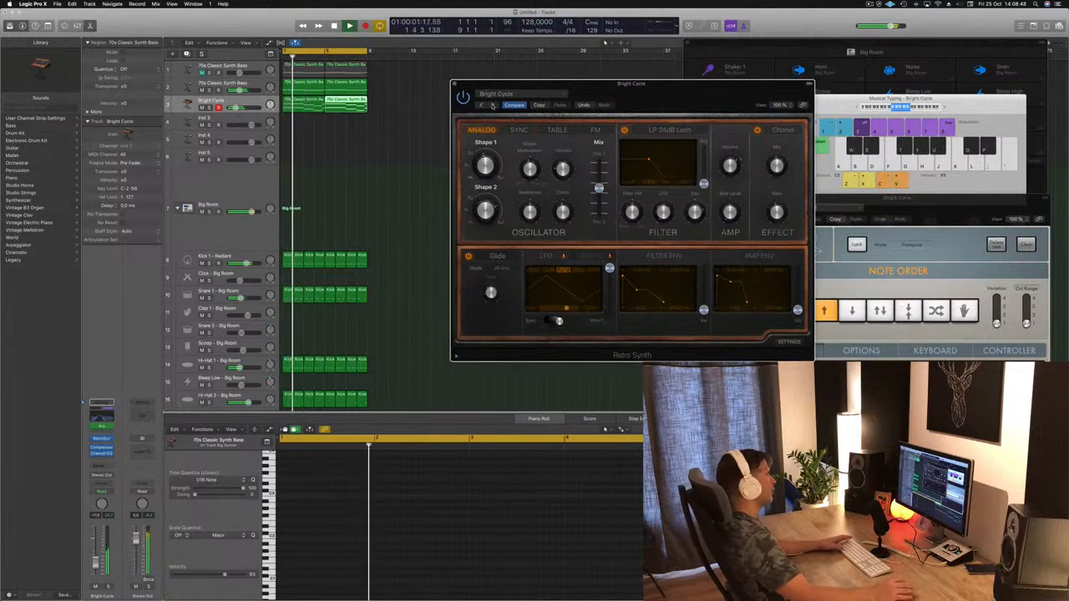
left_click(493, 105)
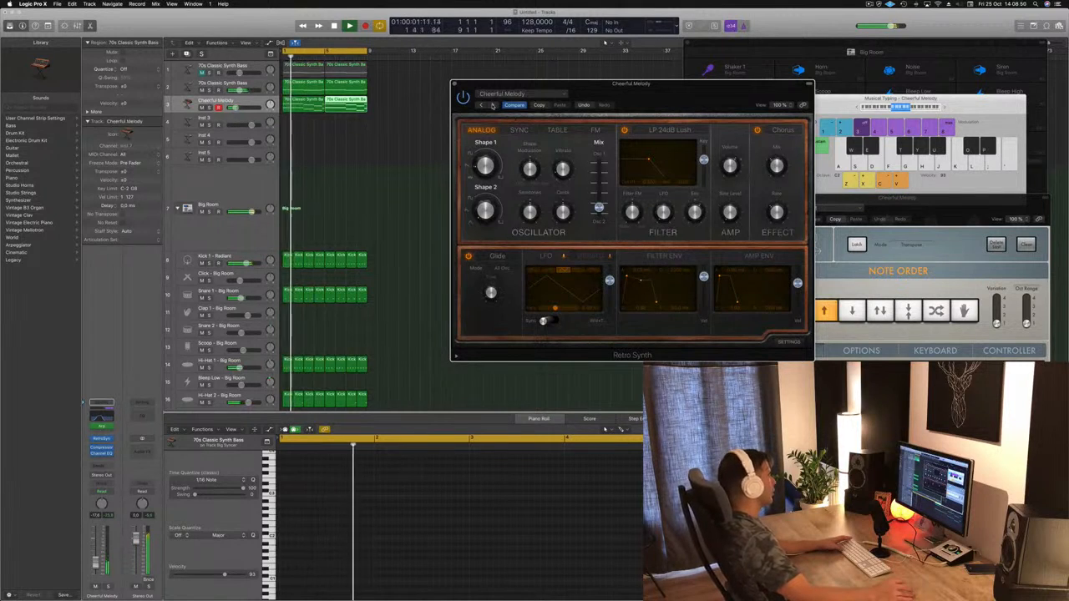
left_click_drag(94, 559, 94, 543)
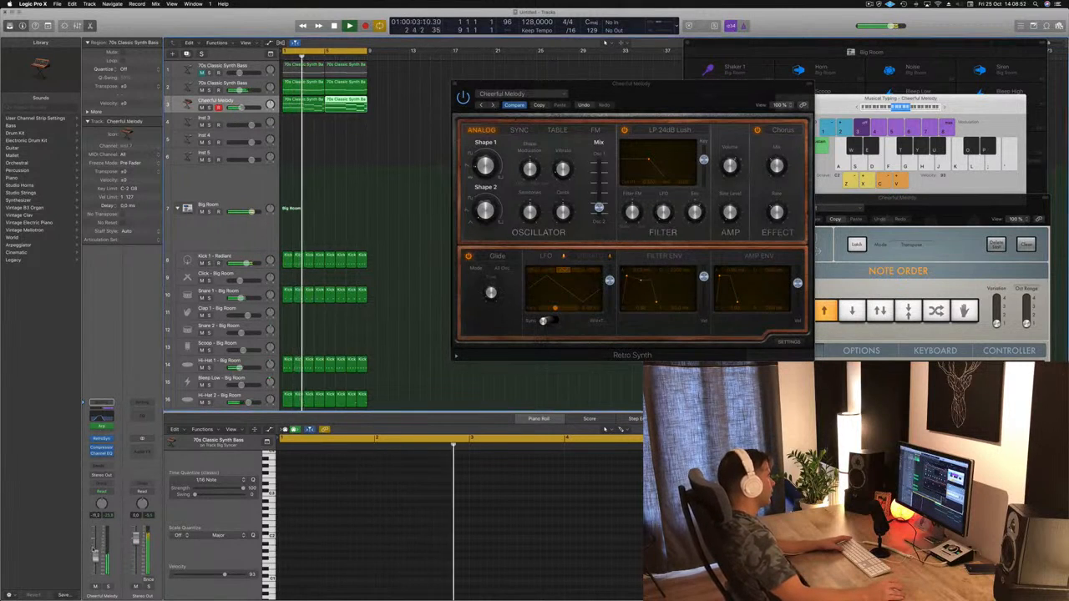
Step: Continue stepping through the Retro Synth presets during playback and load Super Lead
left_click(493, 105)
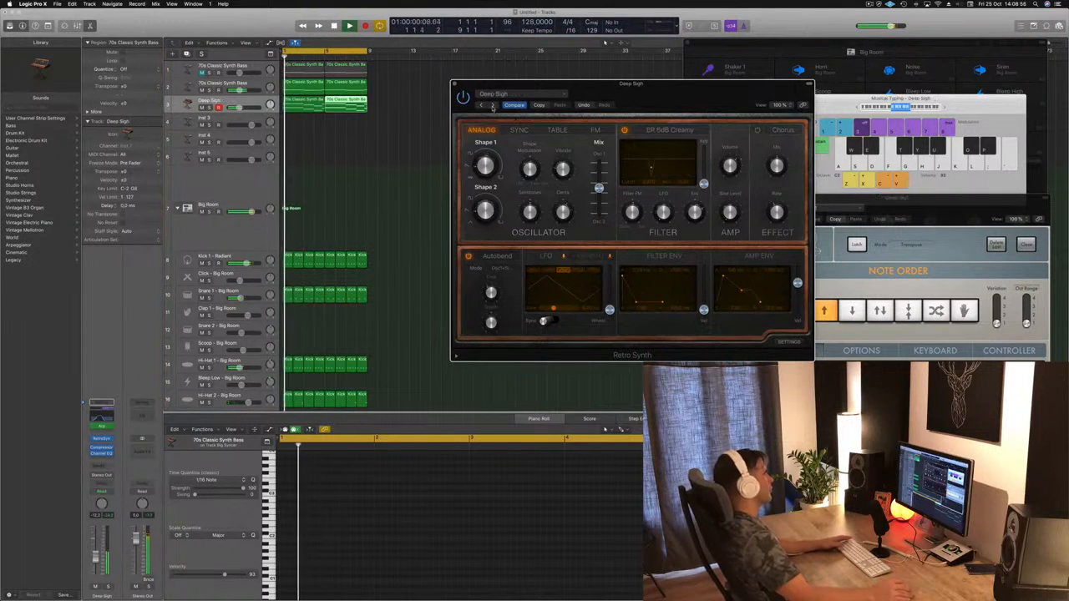
left_click(494, 105)
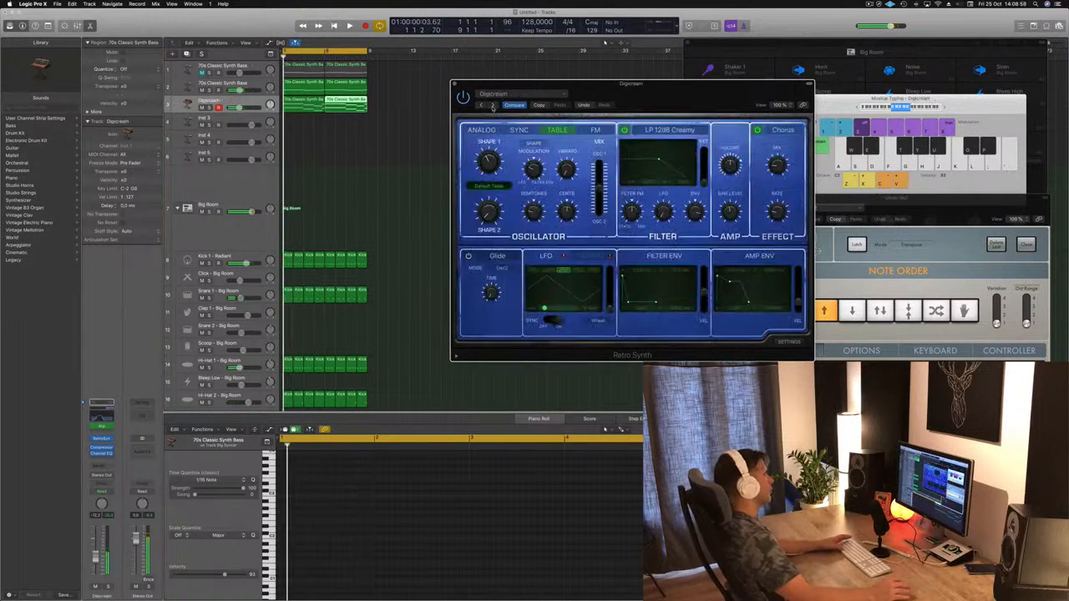
left_click(493, 106)
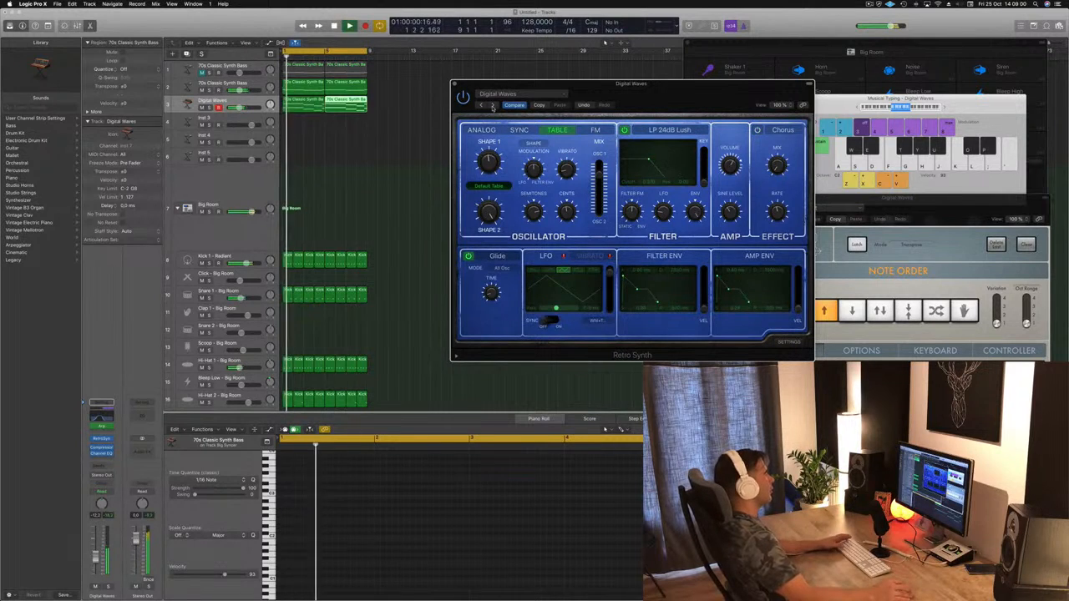
left_click(494, 105)
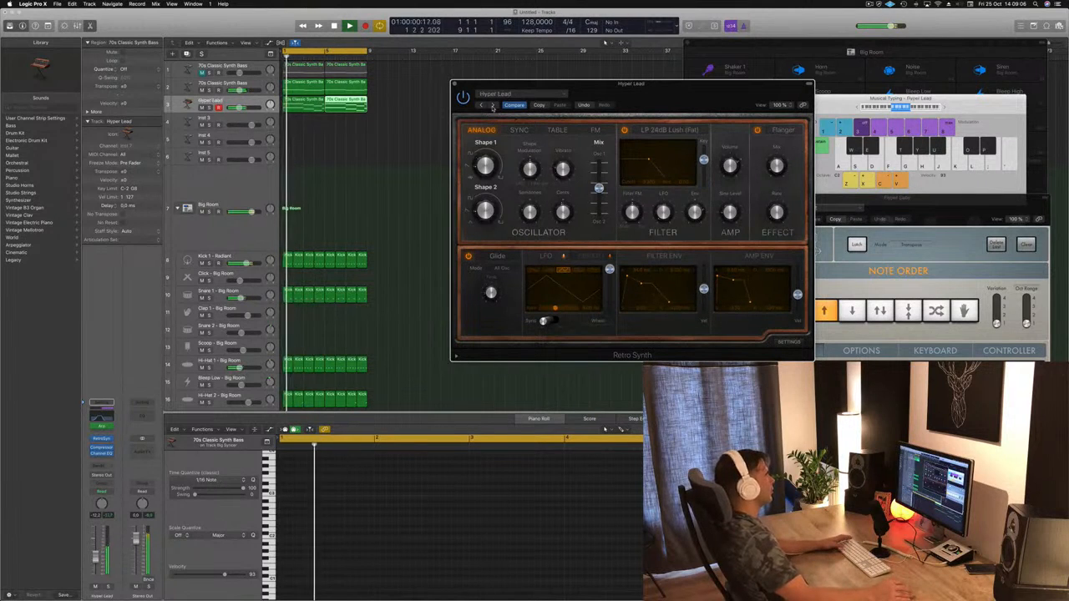
left_click(494, 105)
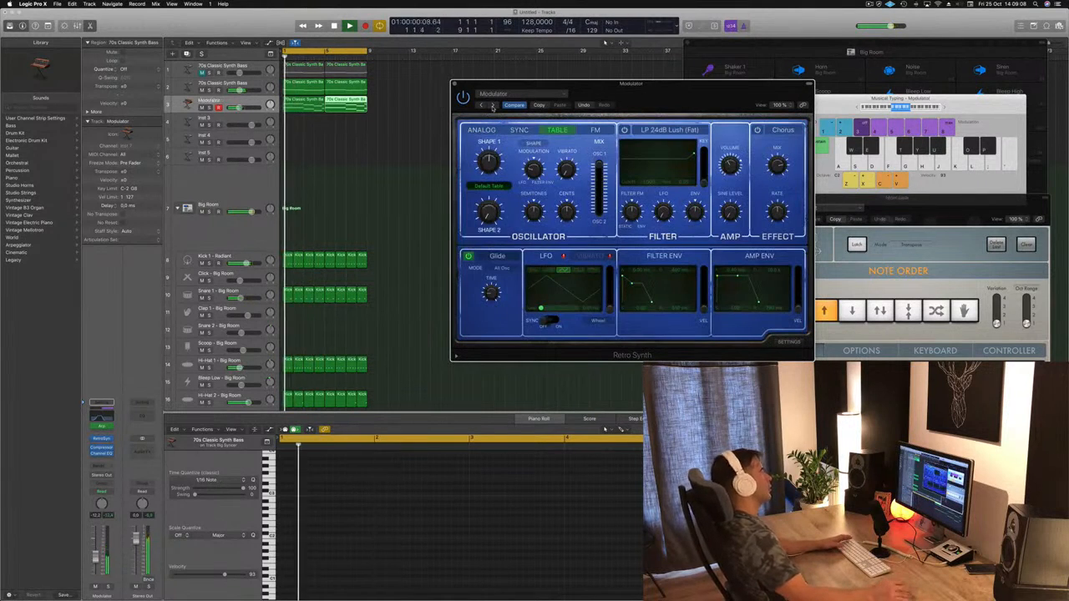
left_click(494, 105)
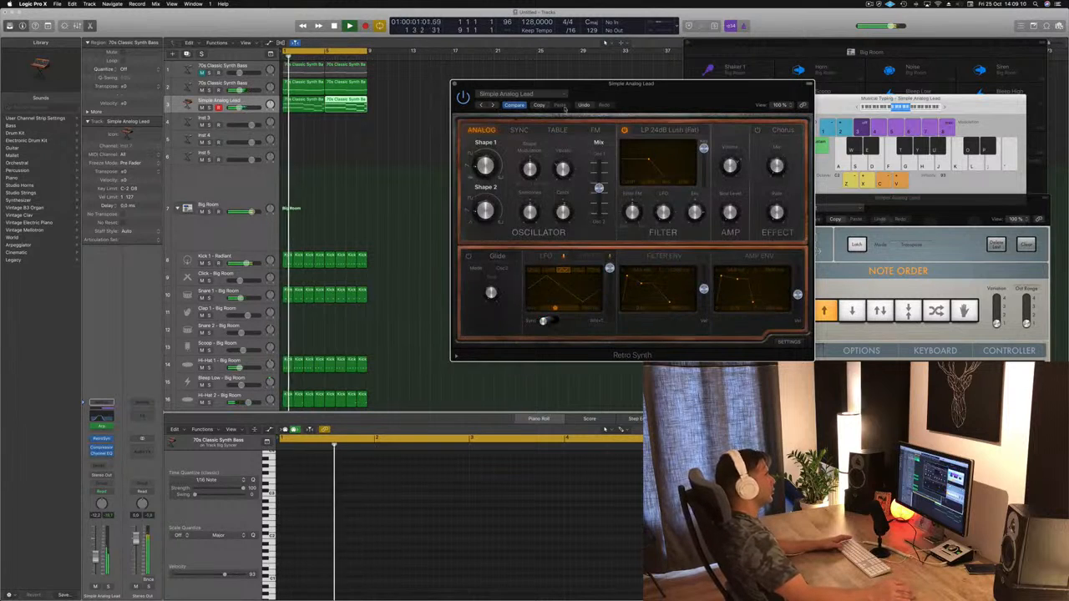
left_click_drag(725, 102, 659, 91)
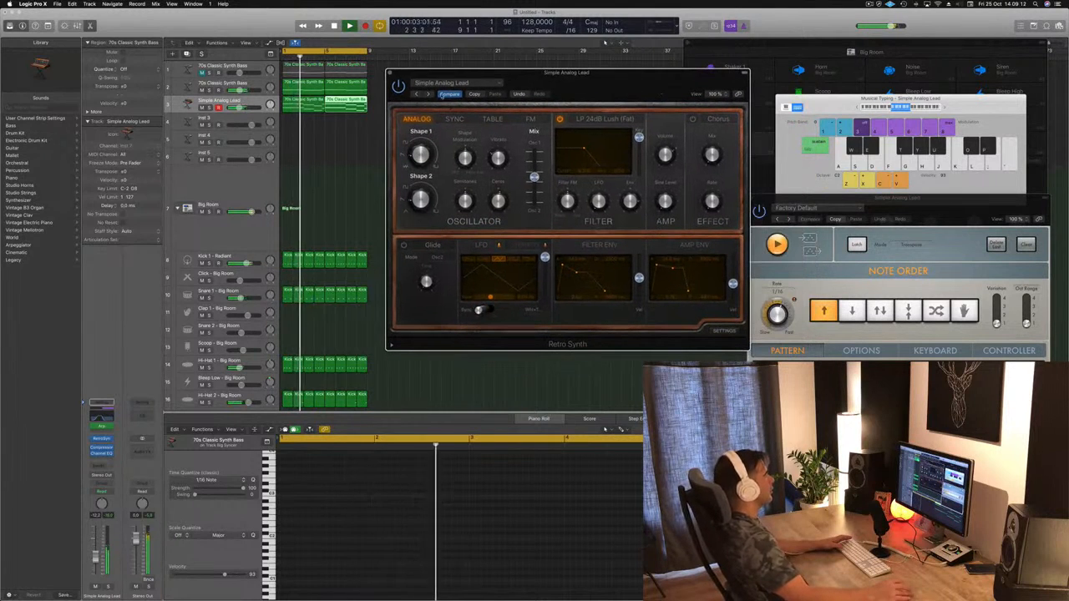
left_click(429, 94)
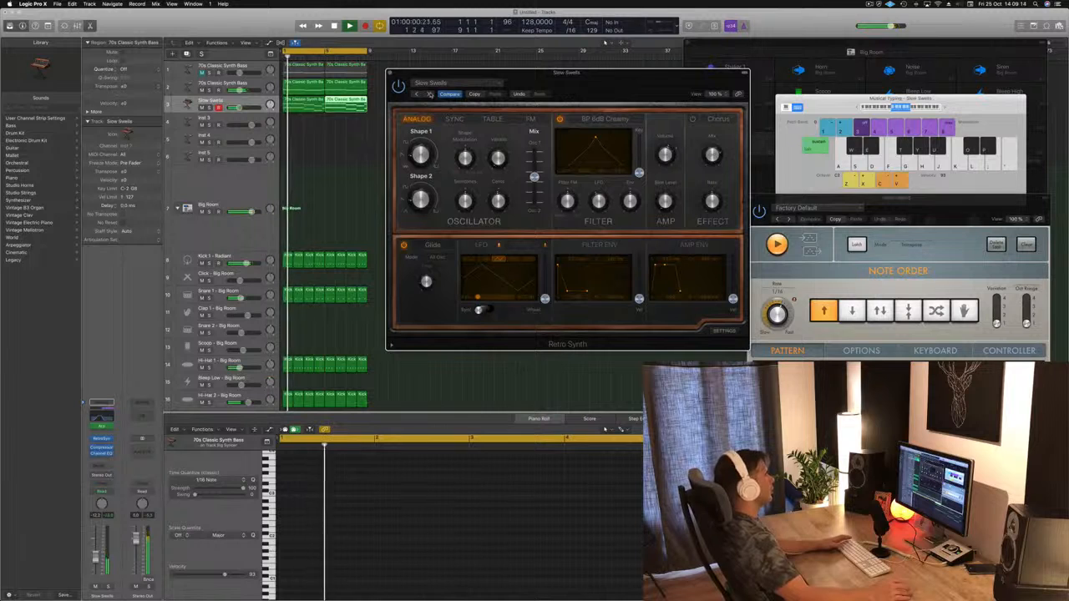
left_click(430, 94)
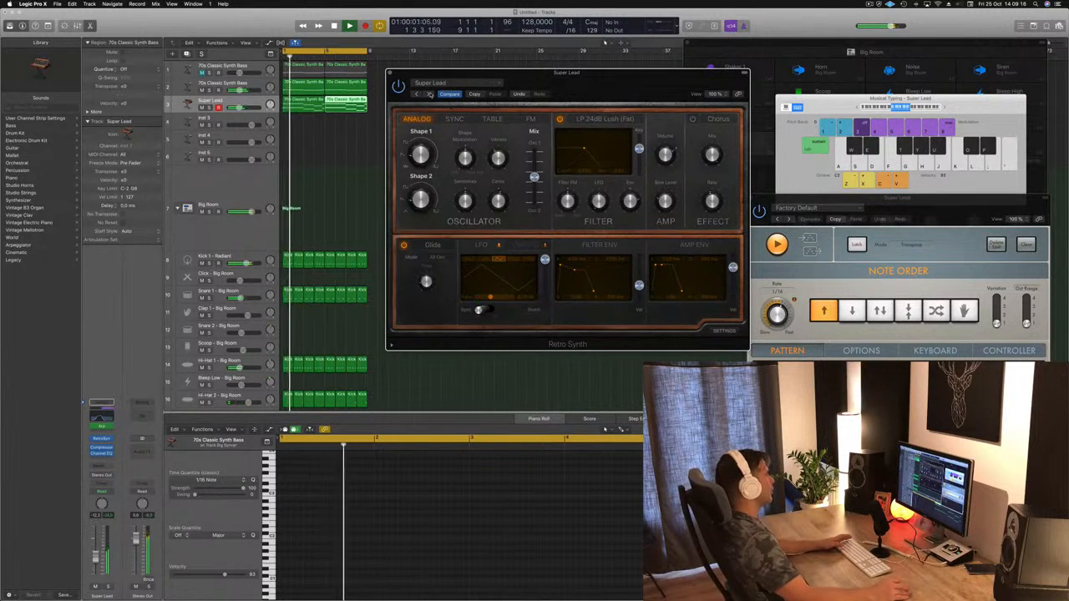
Step: Lower the Super Lead track's volume, close its synth, and toggle the mute of the first 70s Classic Synth Bass track
left_click_drag(621, 78, 688, 56)
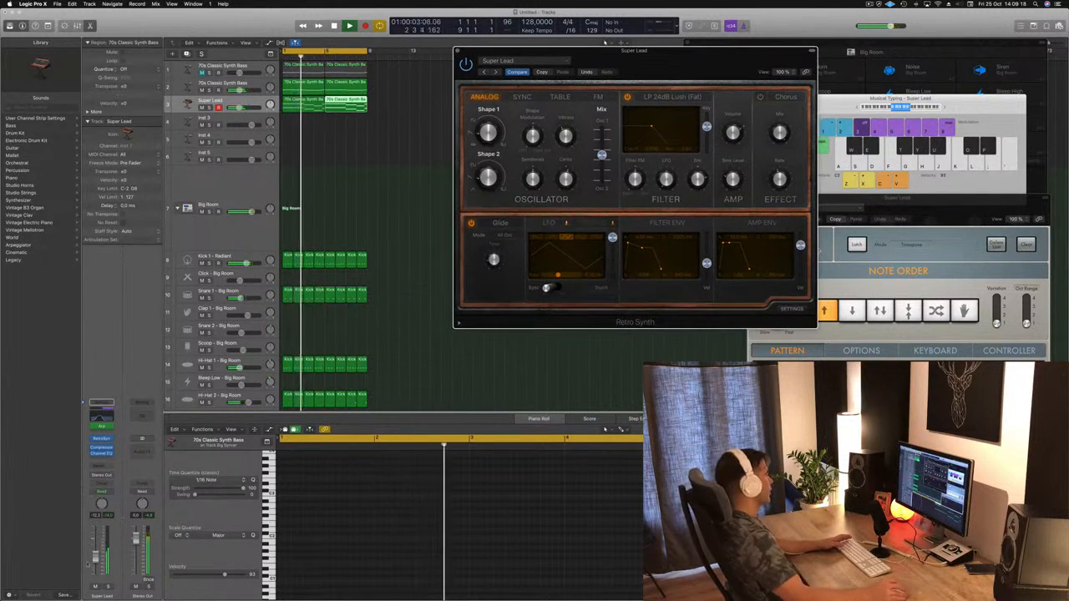
left_click_drag(95, 558, 95, 564)
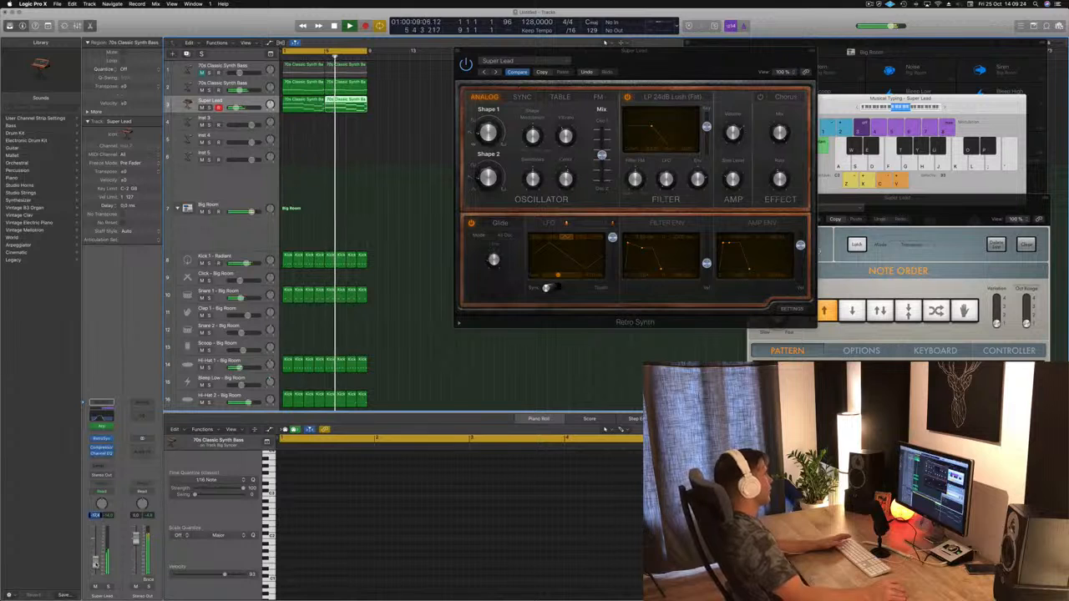
left_click_drag(625, 68, 593, 65)
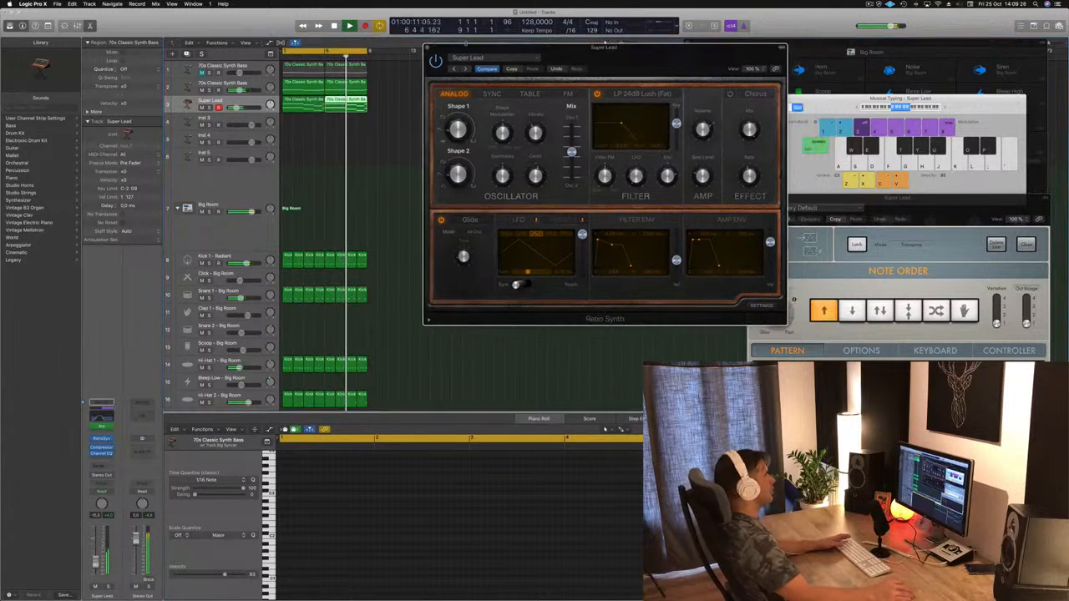
left_click(427, 48)
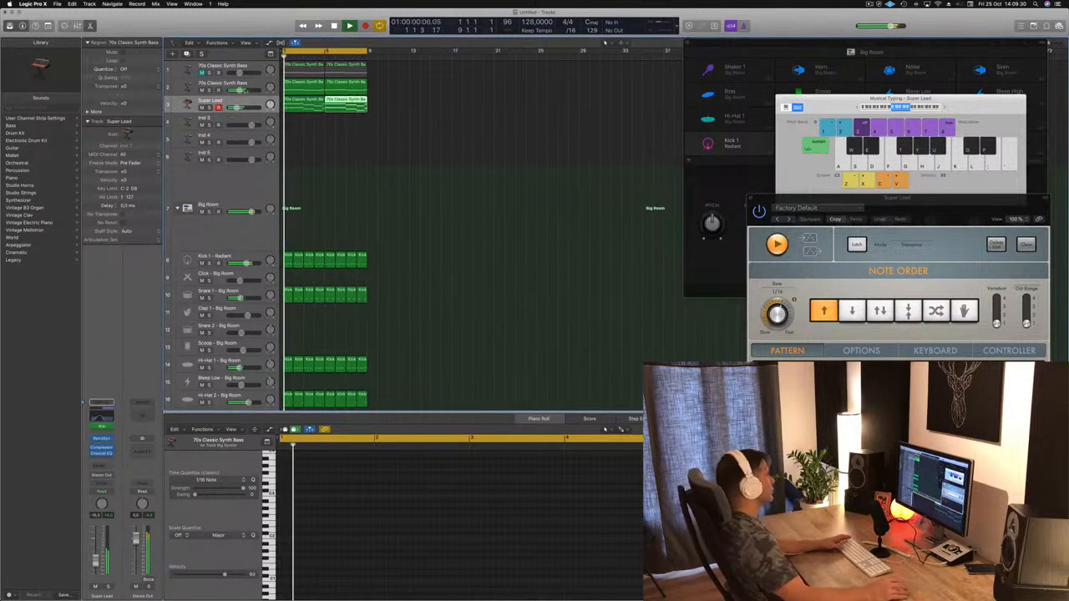
left_click(203, 76)
left_click(202, 74)
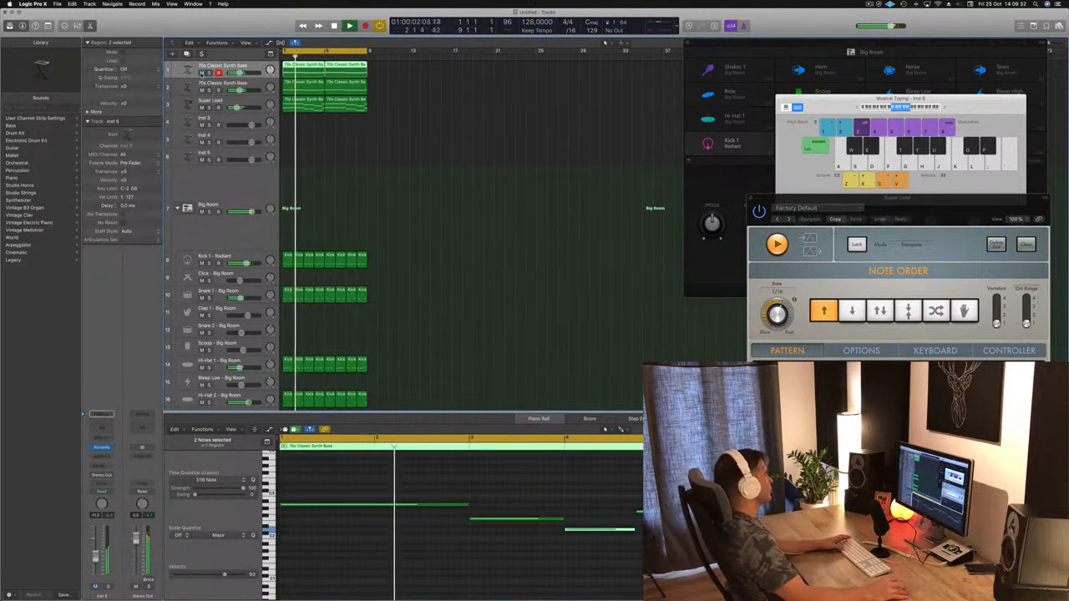
Step: Open Alchemy on the Inst 3 track and load Luscious Ambient Patterns from the Pads category
left_click(244, 123)
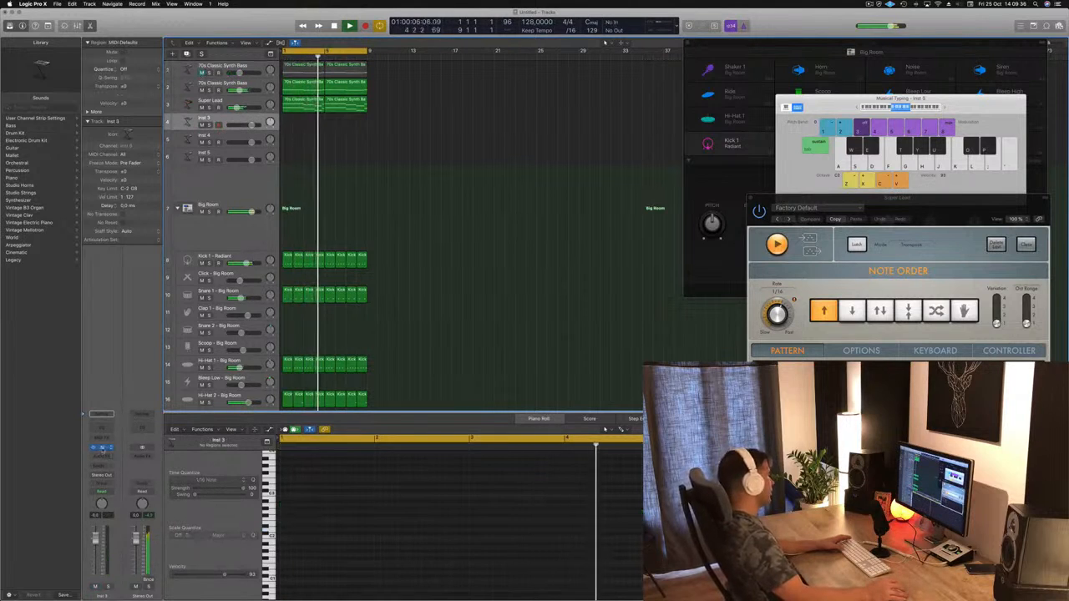
left_click(103, 448)
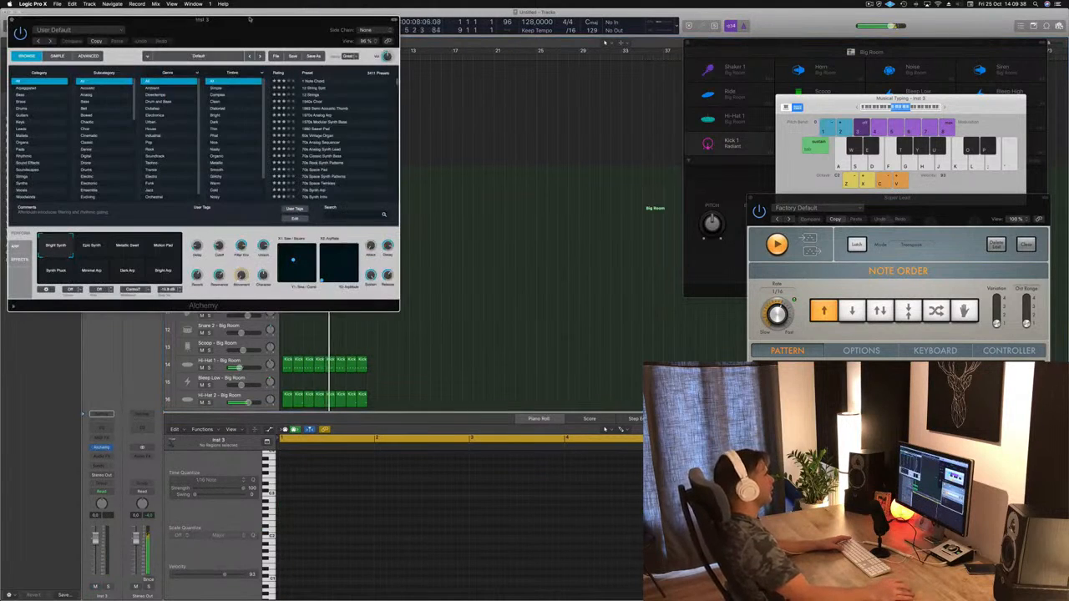
left_click_drag(249, 18, 621, 55)
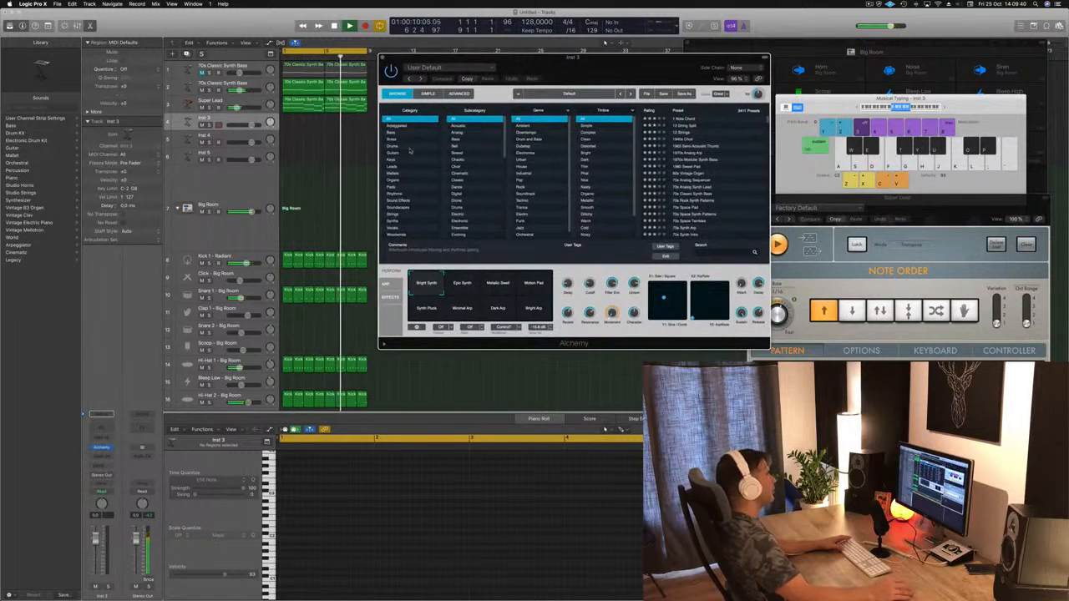
left_click(390, 187)
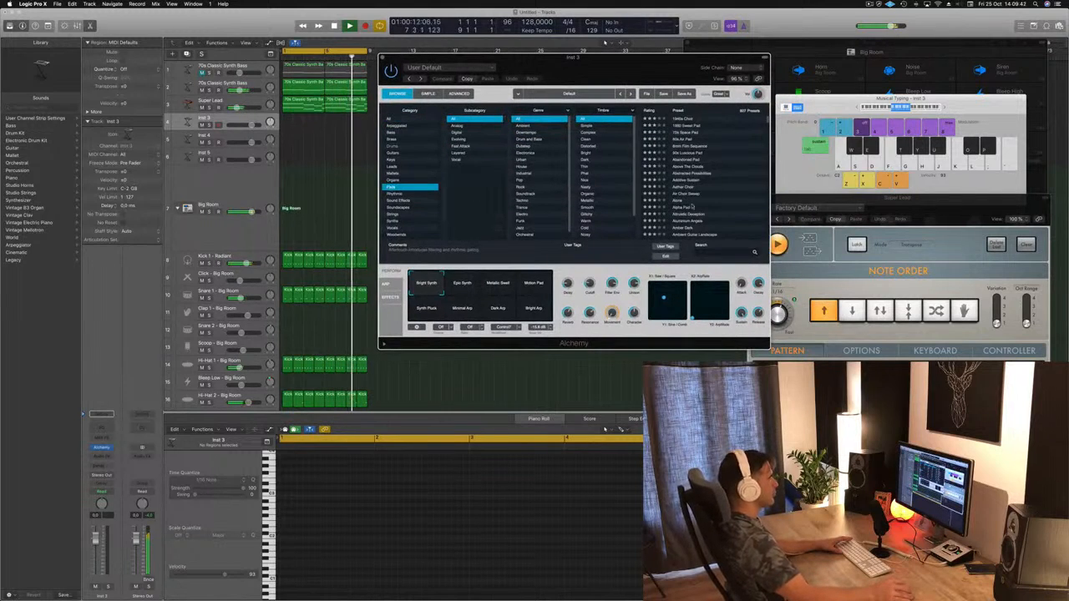
scroll(716, 192, "down", 15)
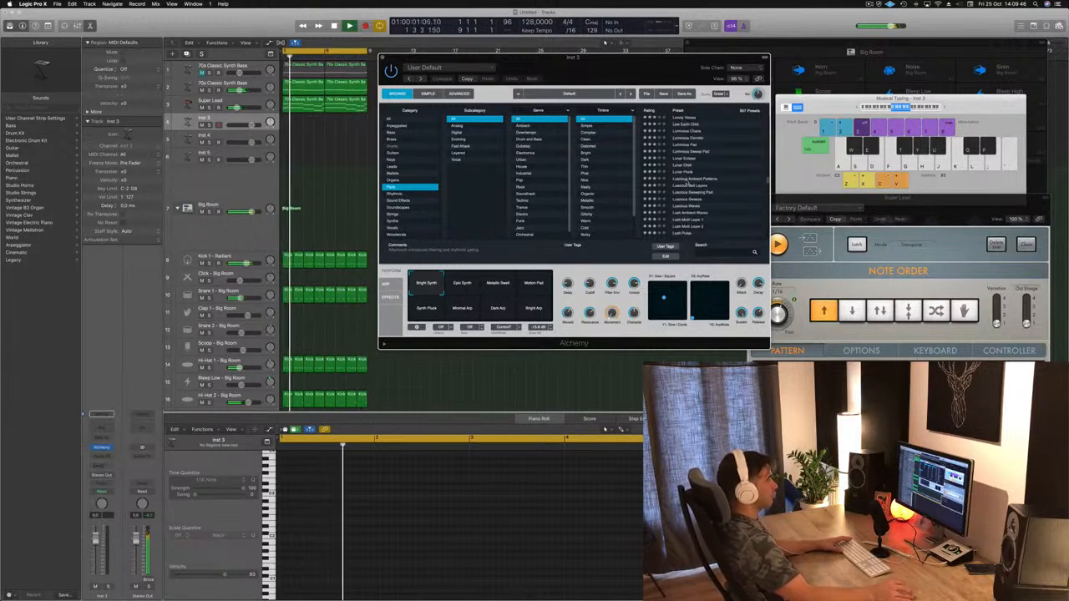
left_click(687, 179)
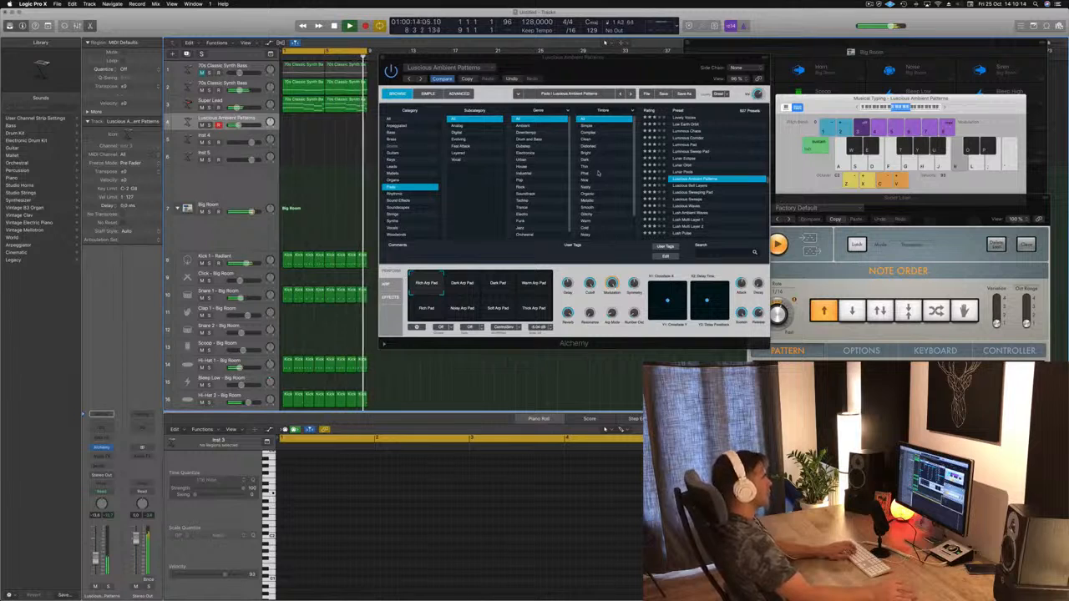
Step: Audition Alchemy's performance snapshots while playing notes with the typing keyboard shifted up an octave, and settle on Dark Arp Pad
left_click(459, 286)
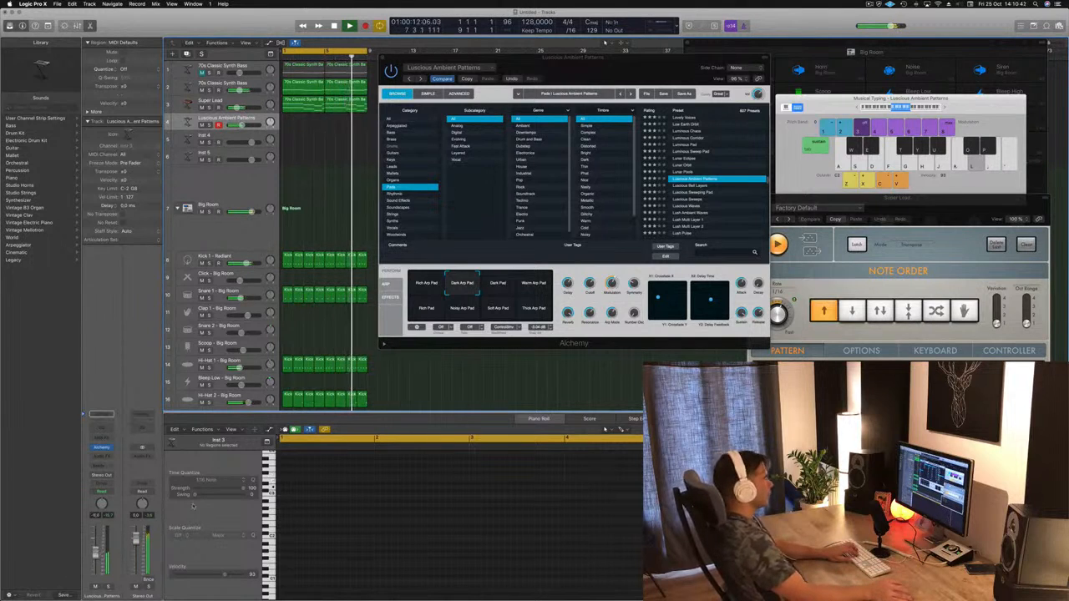
left_click(495, 286)
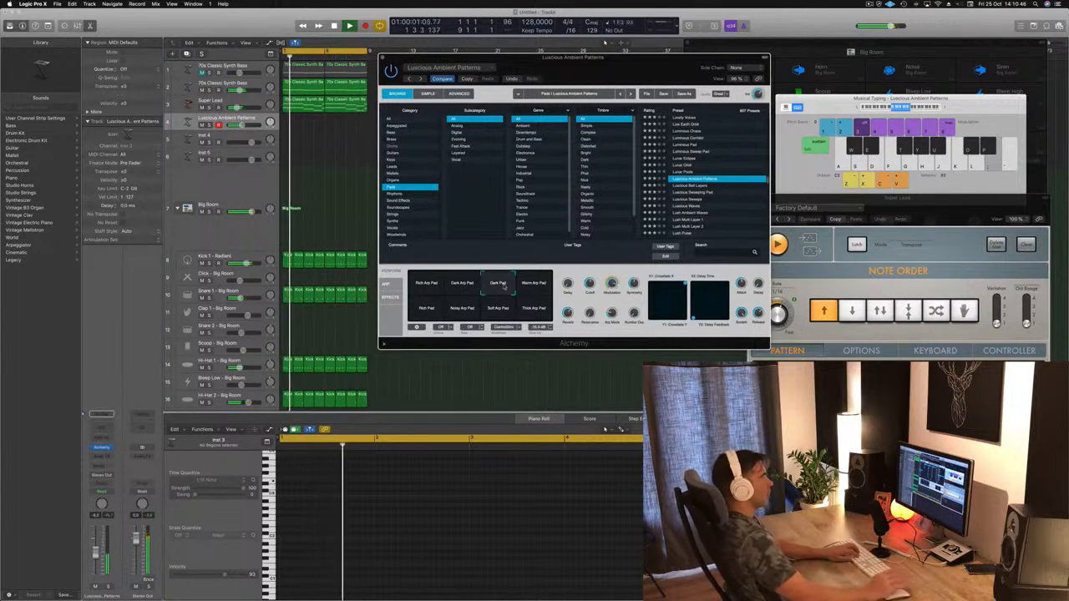
left_click(945, 109)
key("k")
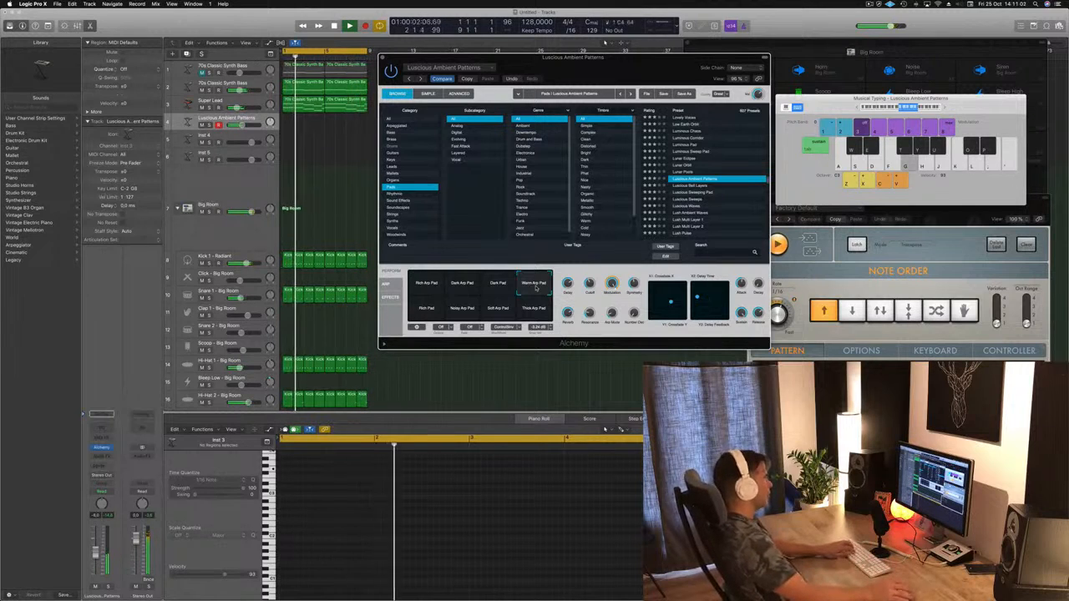
left_click(428, 309)
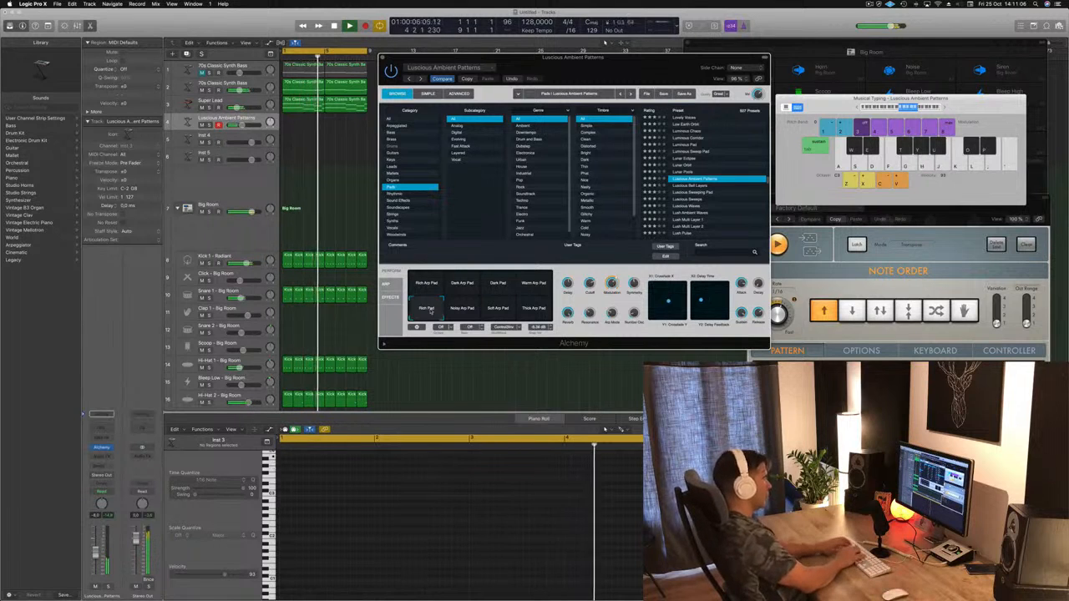
left_click(464, 311)
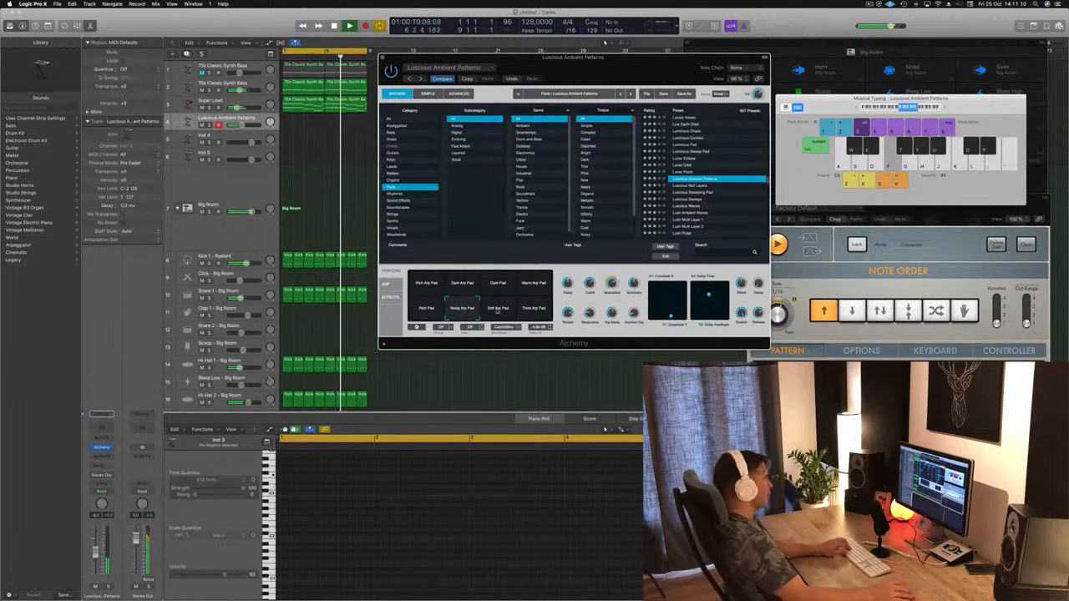
left_click(468, 285)
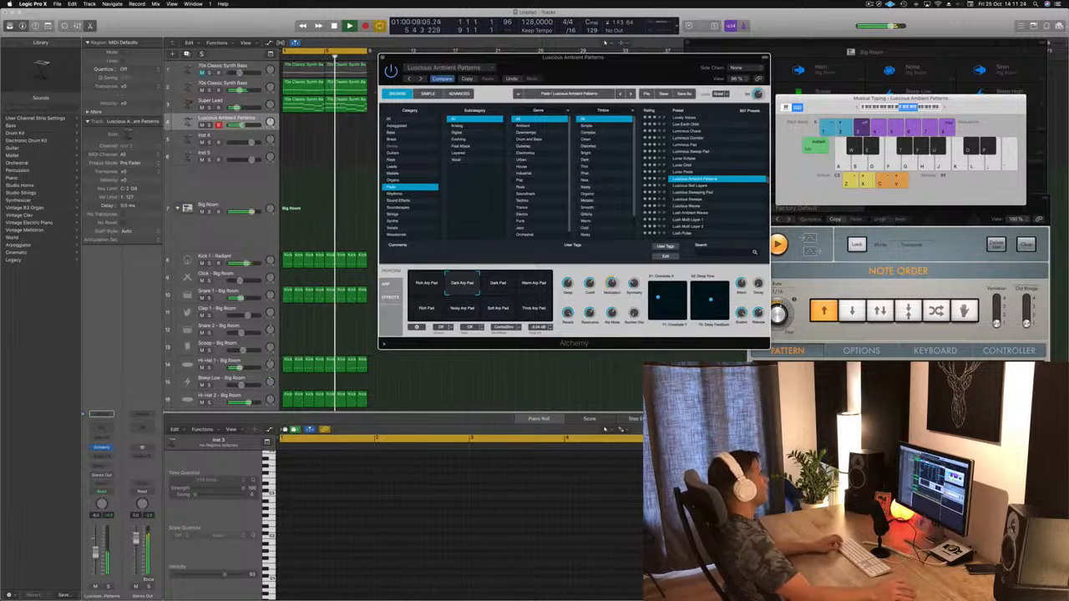
Step: Copy the first region of the second 70s Classic Synth Bass track, select its notes, and place the copy on the Luscious Ambient Patterns track
left_click_drag(308, 81, 296, 216)
left_click_drag(379, 476, 693, 595)
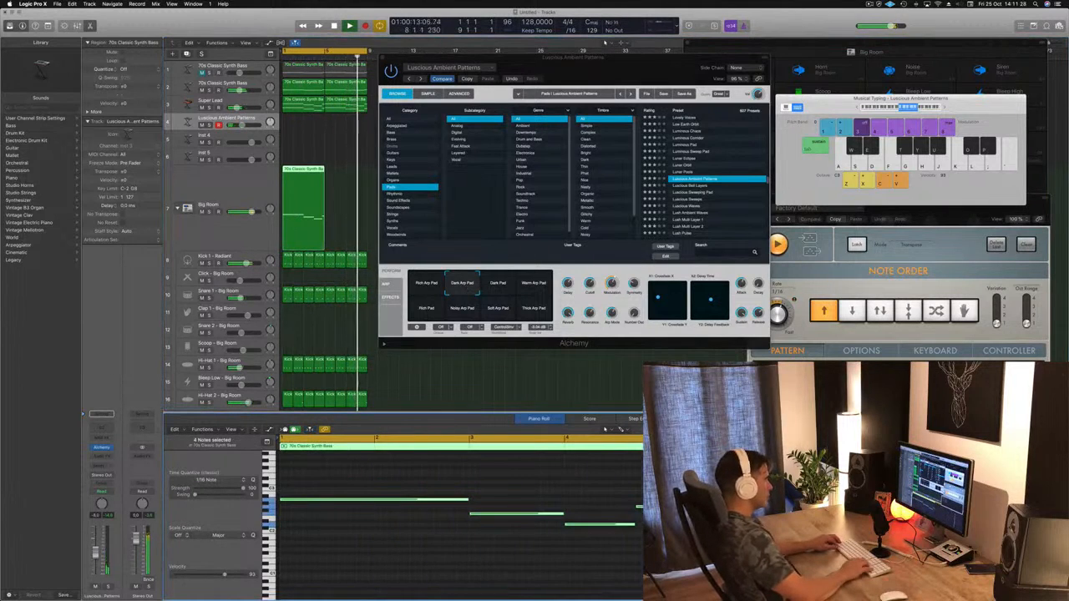
key("alt+Up")
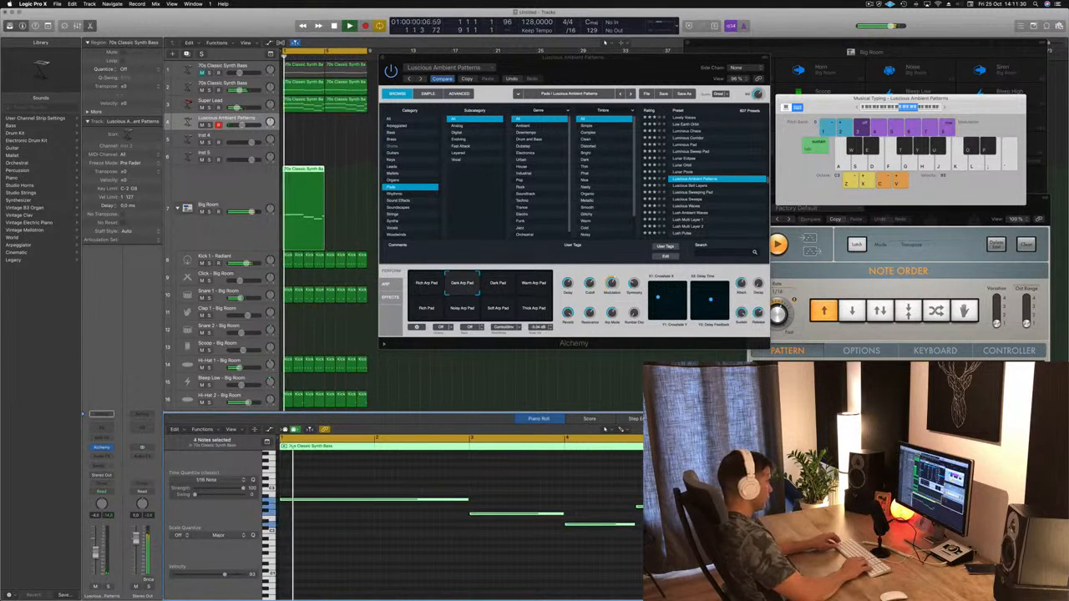
key("space")
key("space")
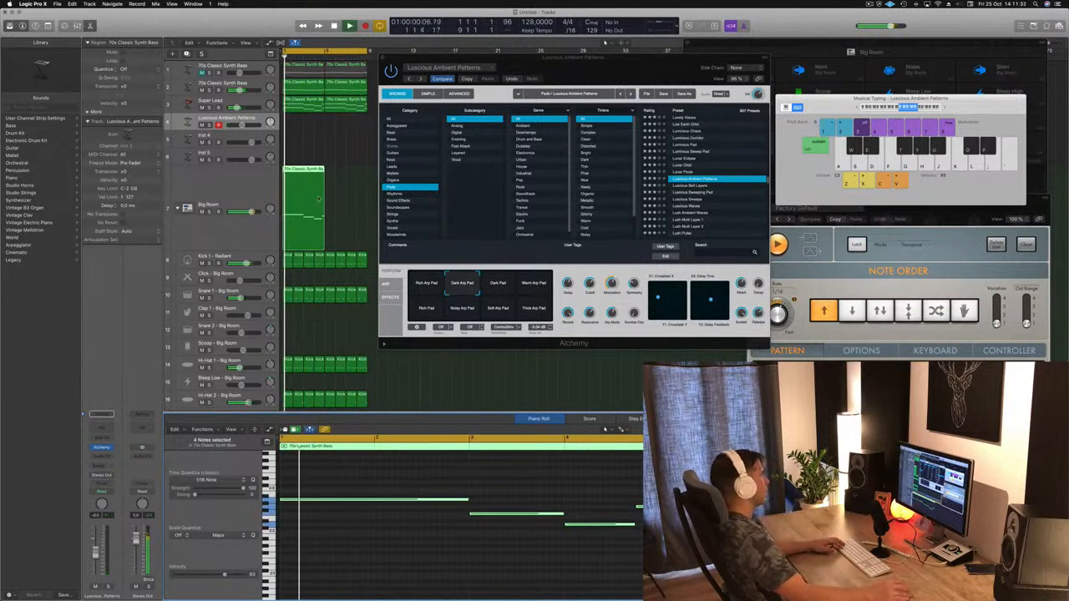
key("space")
key("space")
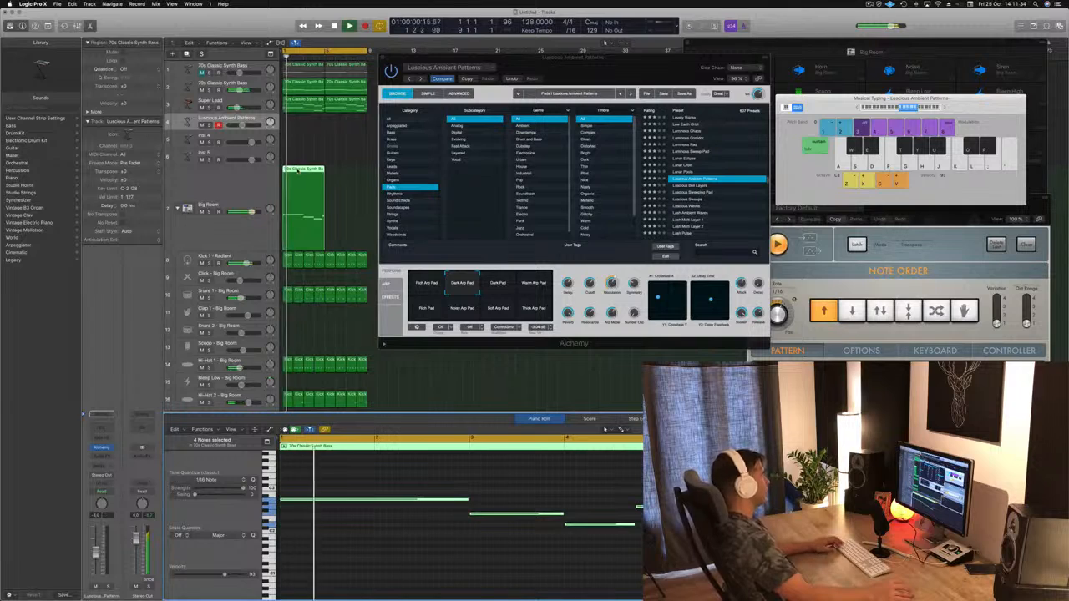
left_click_drag(297, 172, 298, 123)
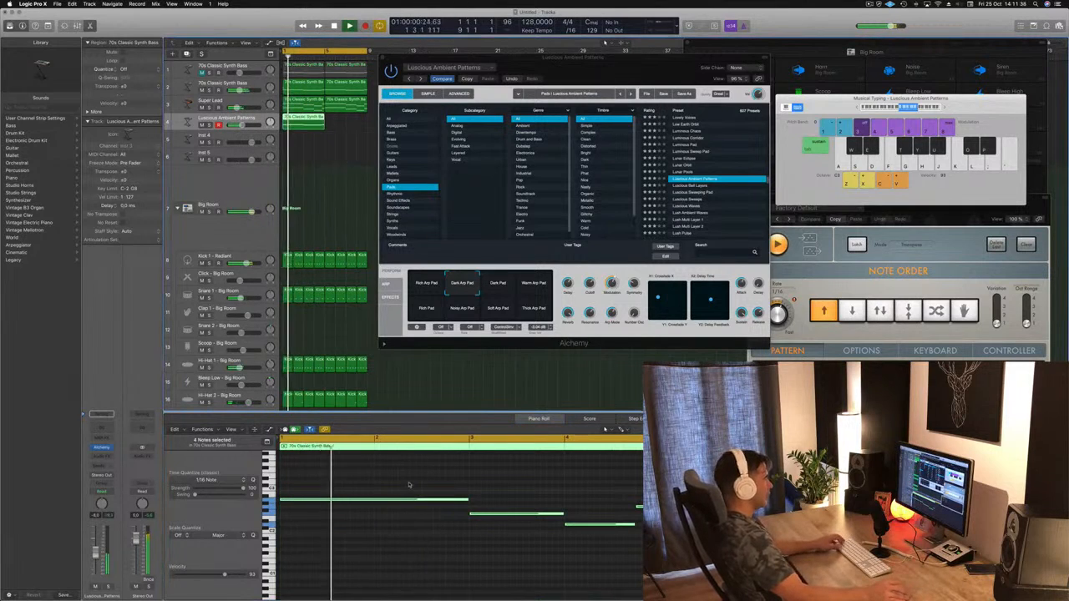
Step: Try the copied bass notes an octave higher during playback, undo the changes, and delete the copied region
key("alt+shift+Up")
key("space")
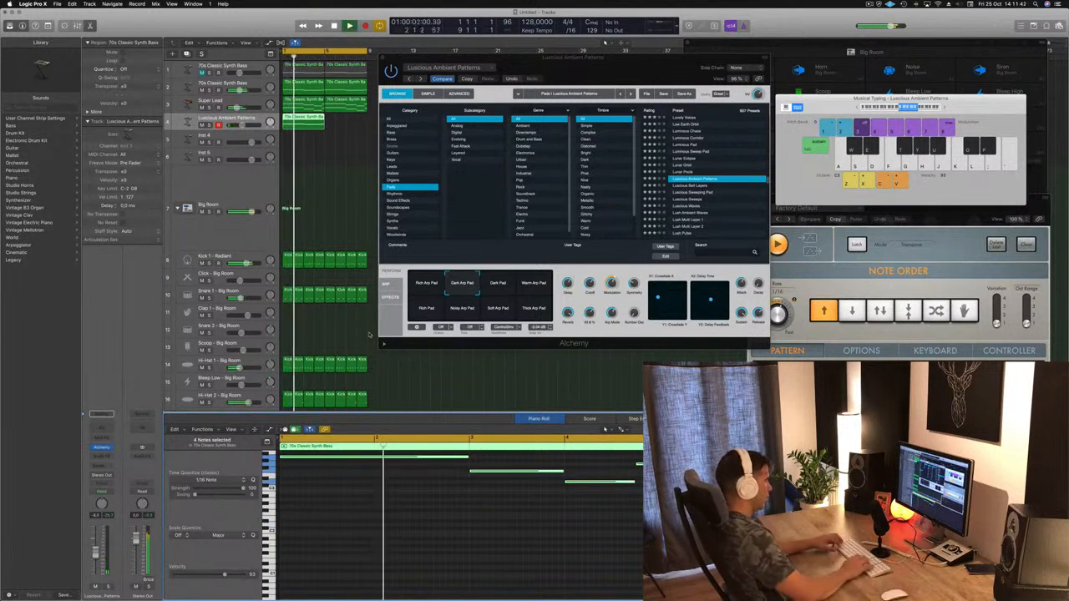
key("alt+shift+Down")
key("super+z")
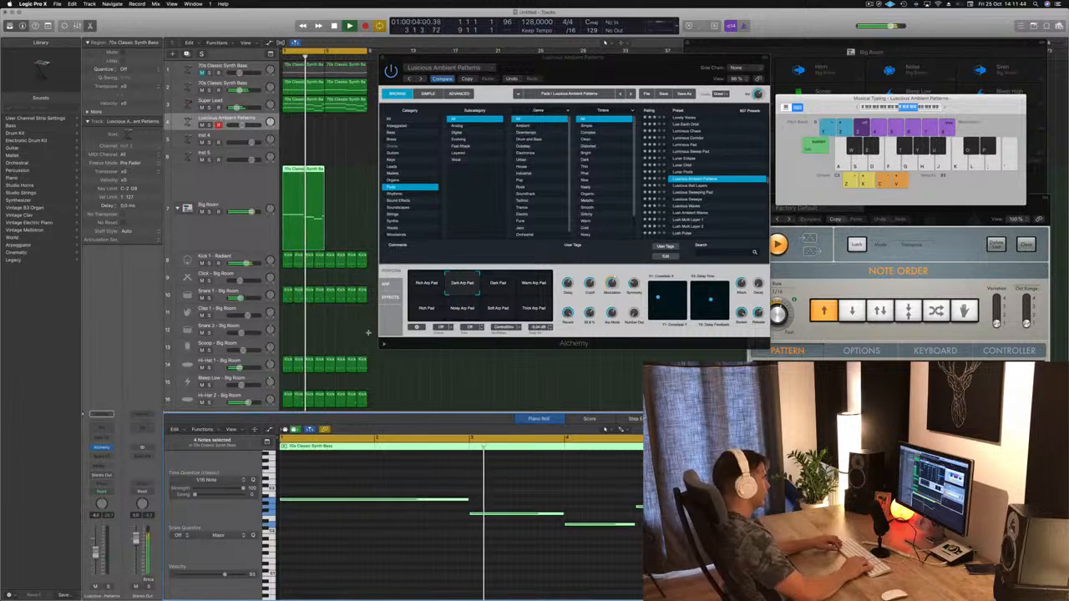
key("alt+Up")
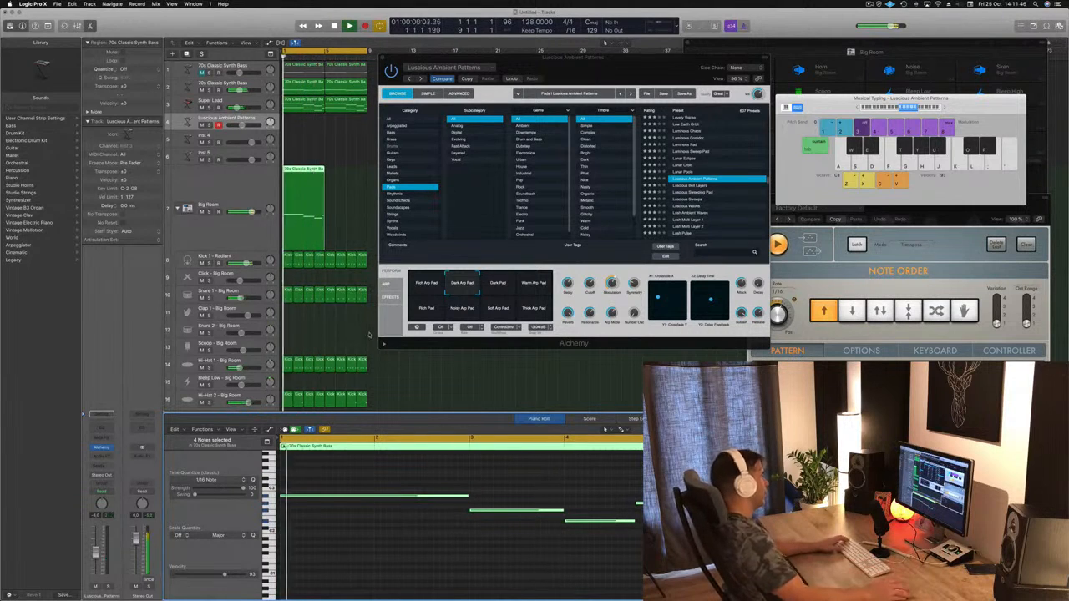
left_click_drag(302, 171, 299, 127)
key("Delete")
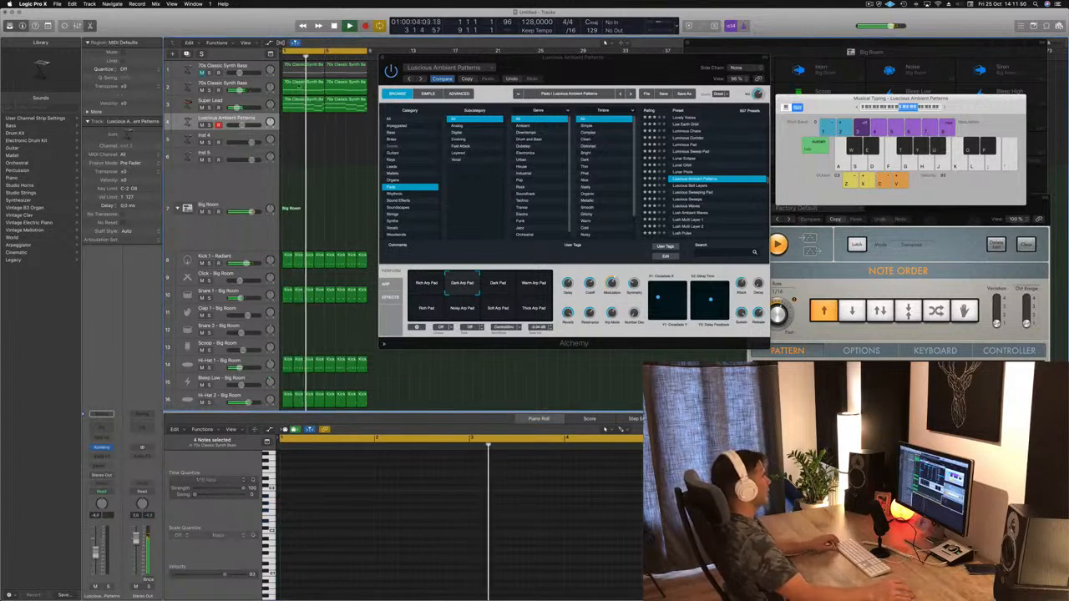
Step: Move the first Super Lead region onto the Luscious Ambient Patterns track and transpose all its notes up an octave
left_click(298, 84)
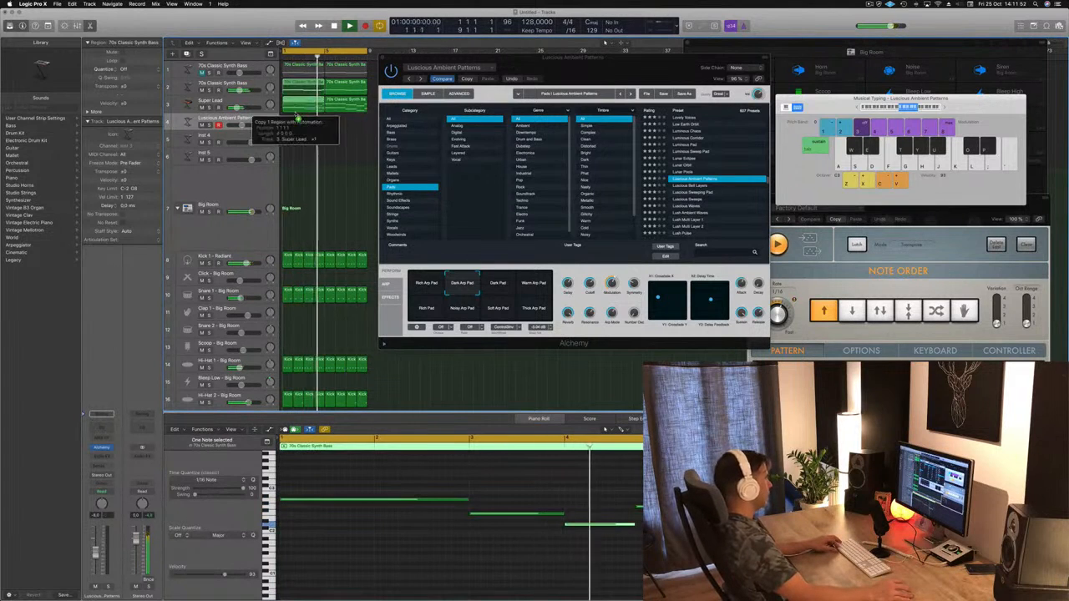
left_click_drag(298, 116, 297, 100)
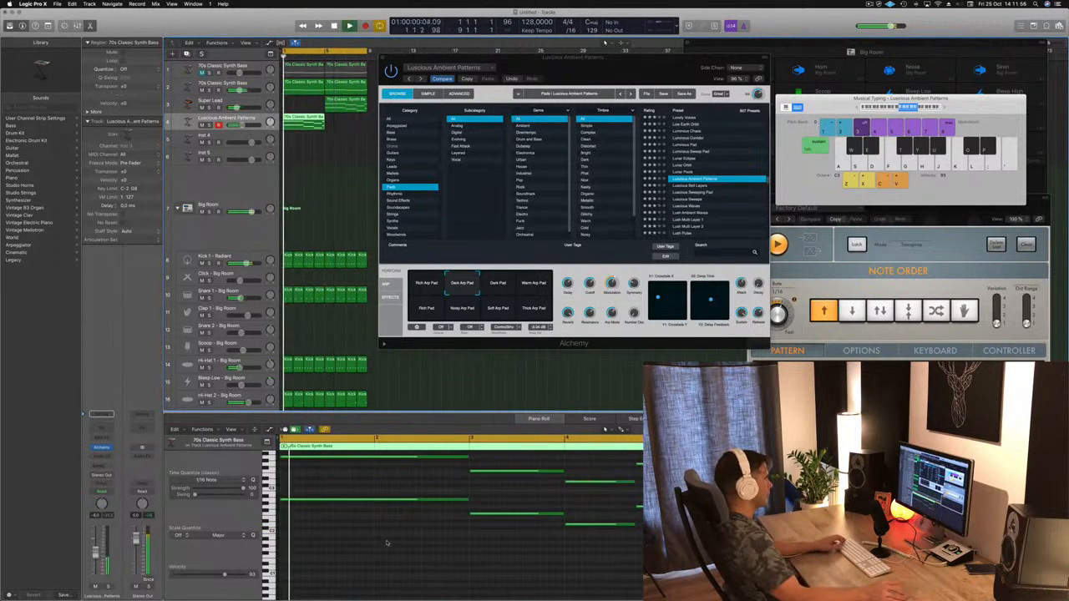
scroll(387, 544, "up", 3)
left_click_drag(357, 487, 674, 576)
key("alt+shift+Up")
key("Return")
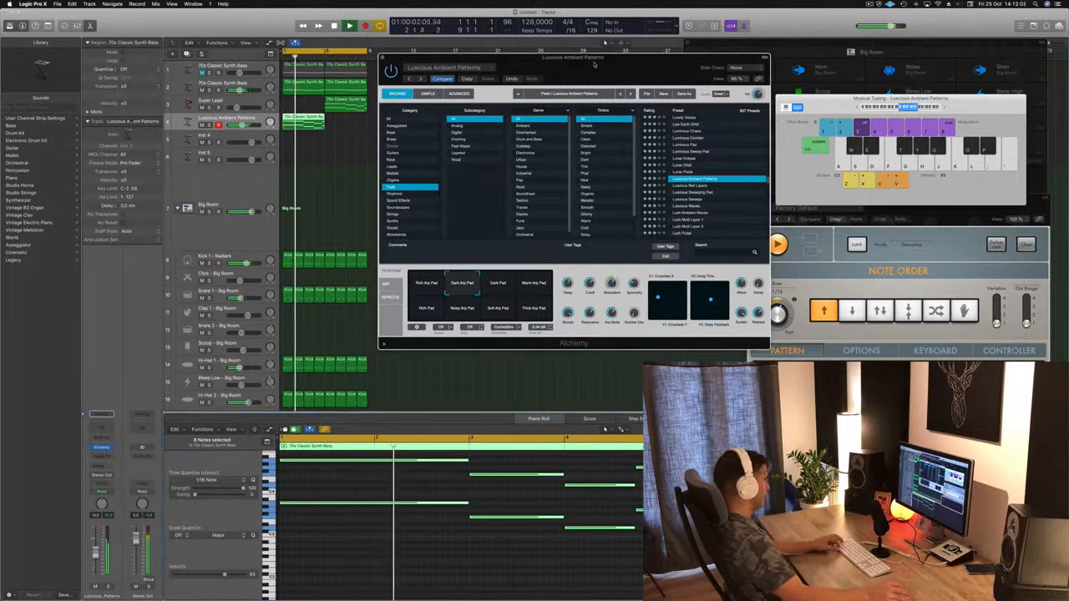
Step: Transpose the pad region's notes down an octave and copy the remaining Super Lead region back to bar 1
key("alt+shift+Down")
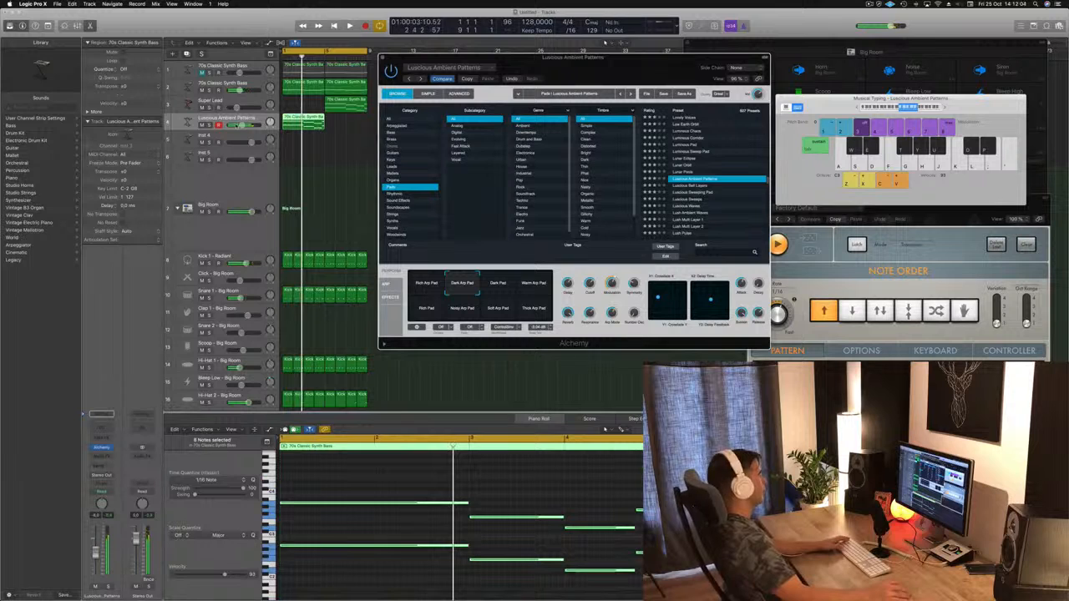
key("Return")
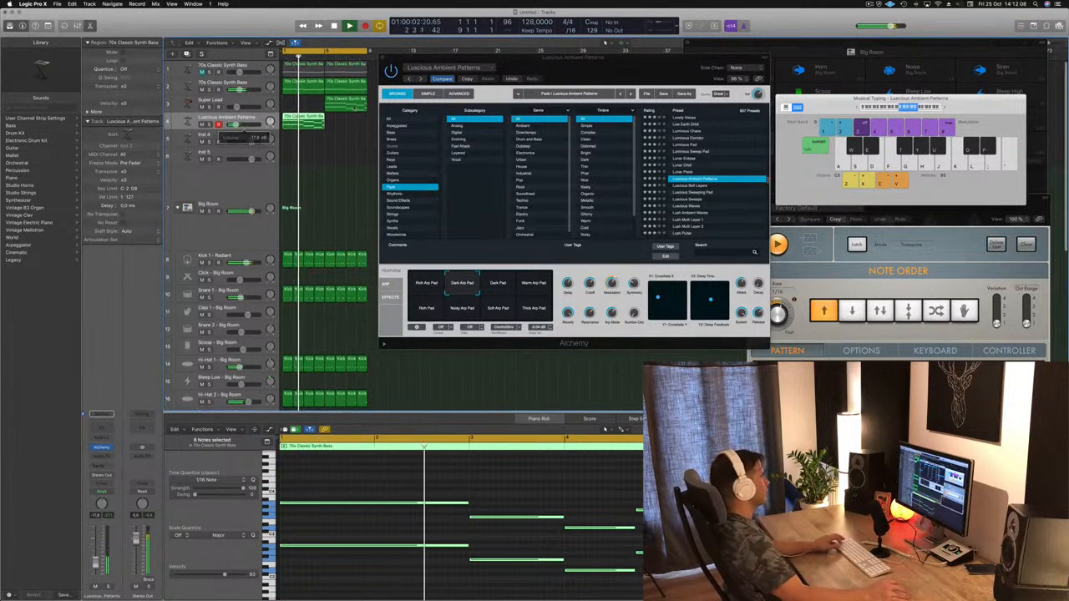
left_click_drag(349, 107, 308, 107)
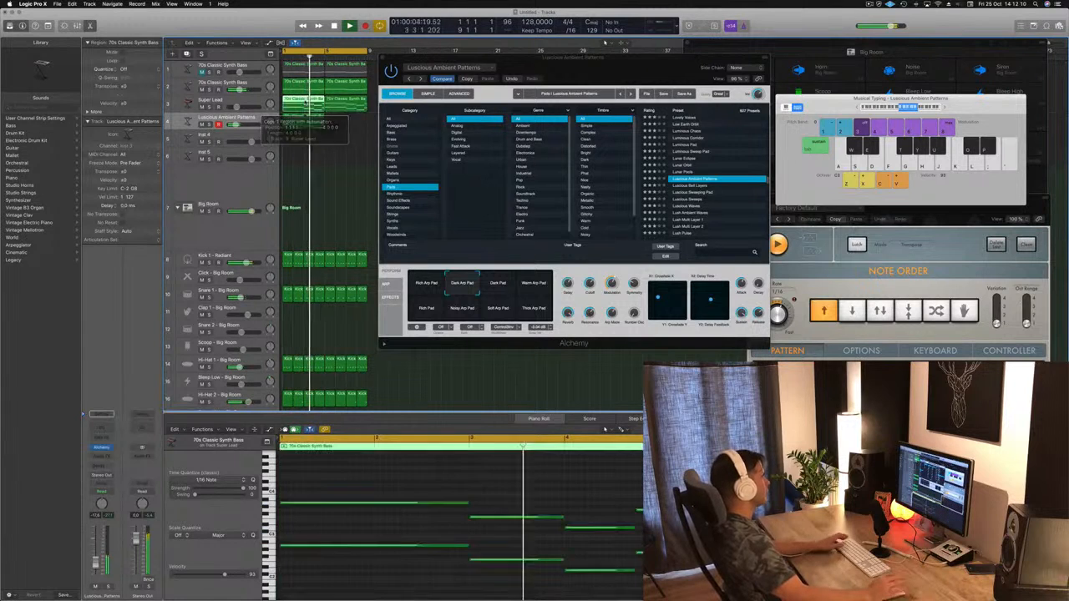
Step: Move Alchemy clear of the regions, then solo the Luscious Ambient Patterns track briefly to hear it alone and unsolo it
left_click_drag(495, 61, 743, 57)
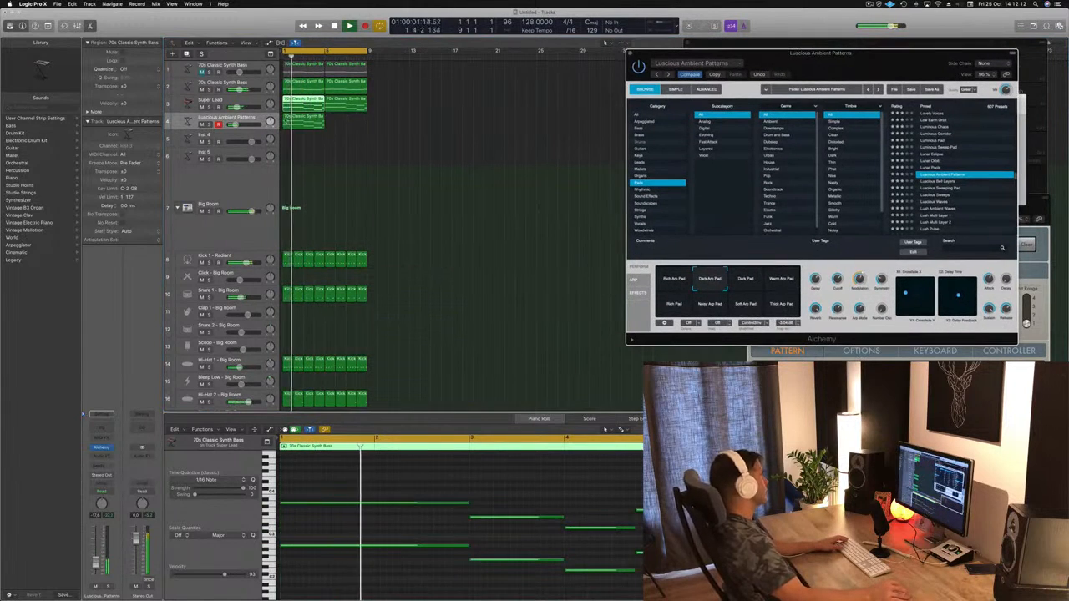
left_click(304, 120)
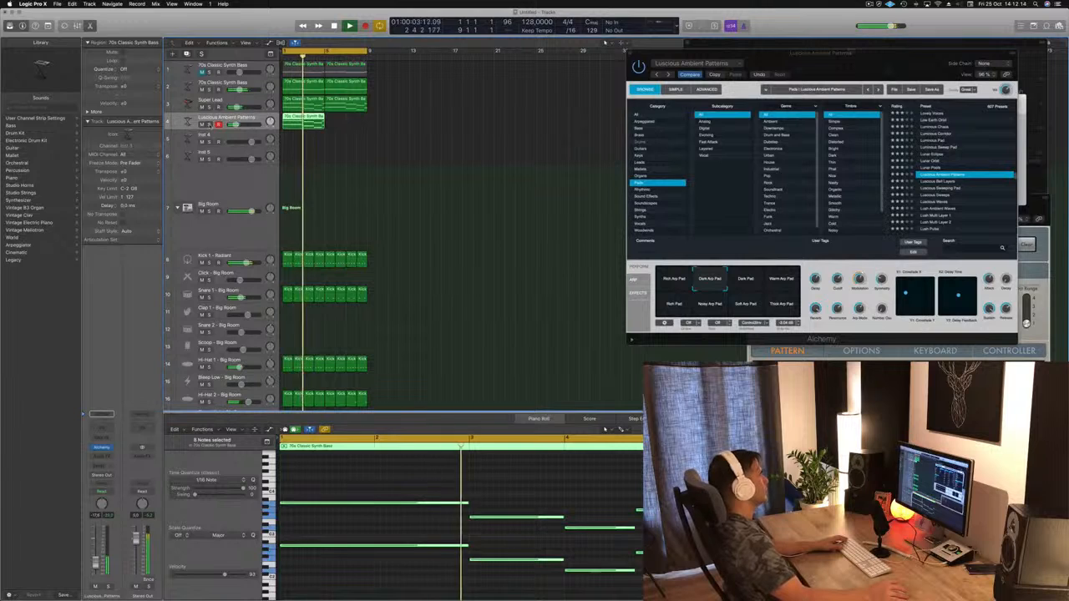
key("s")
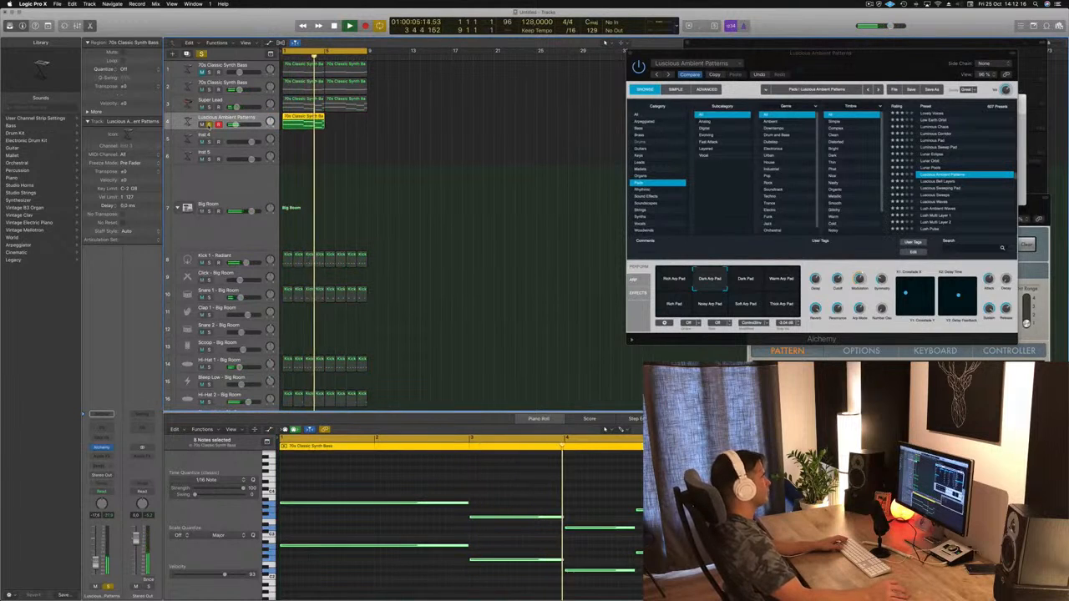
key("s")
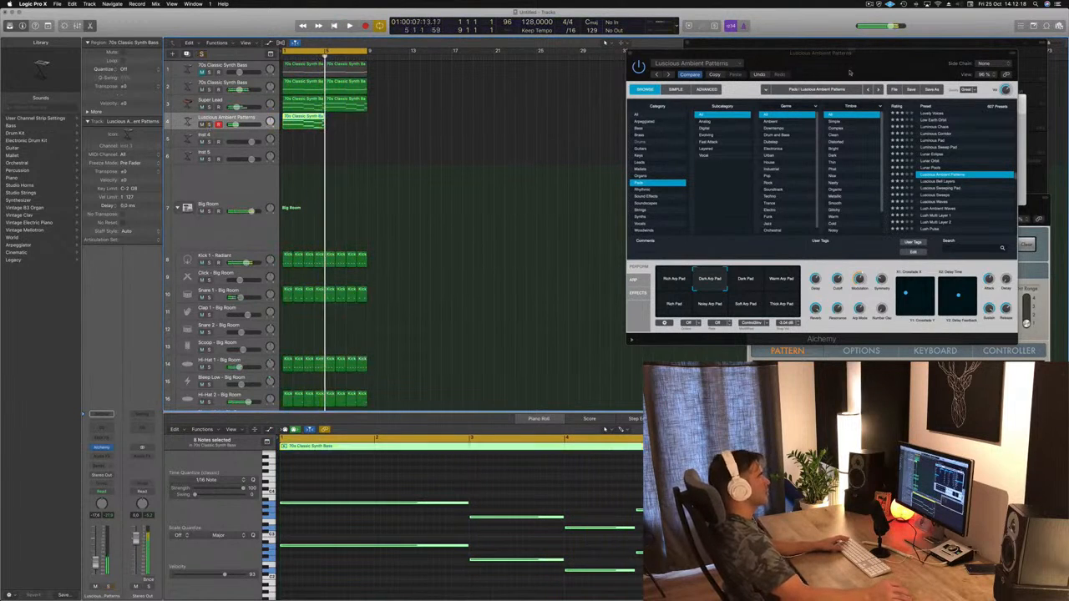
Step: Compare Alchemy's saved and current settings on the pad track during playback, returning to Luscious Ambient Patterns
left_click_drag(888, 61, 731, 76)
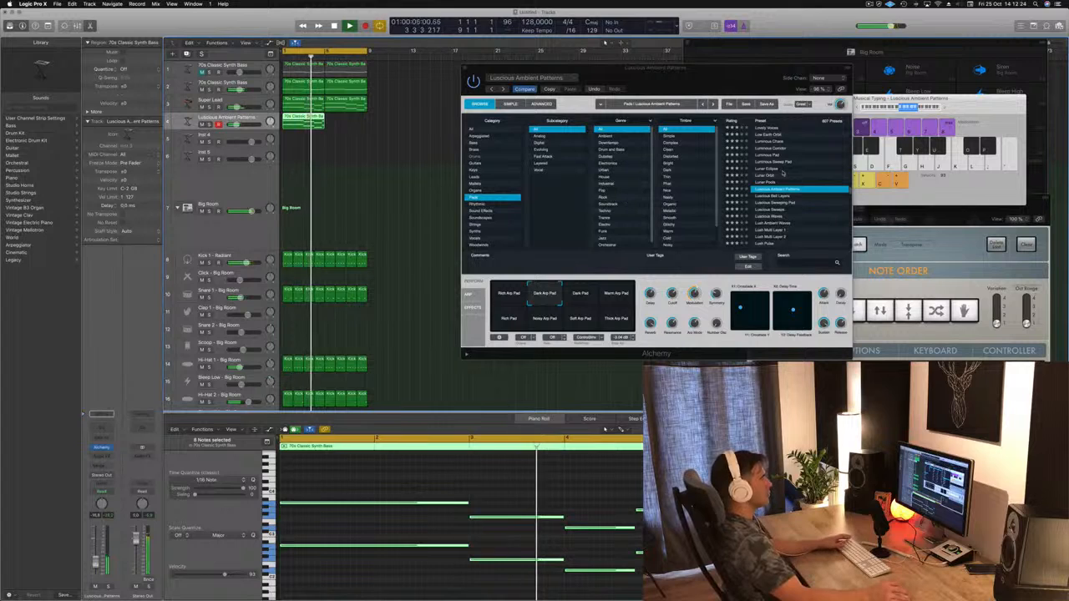
left_click(524, 88)
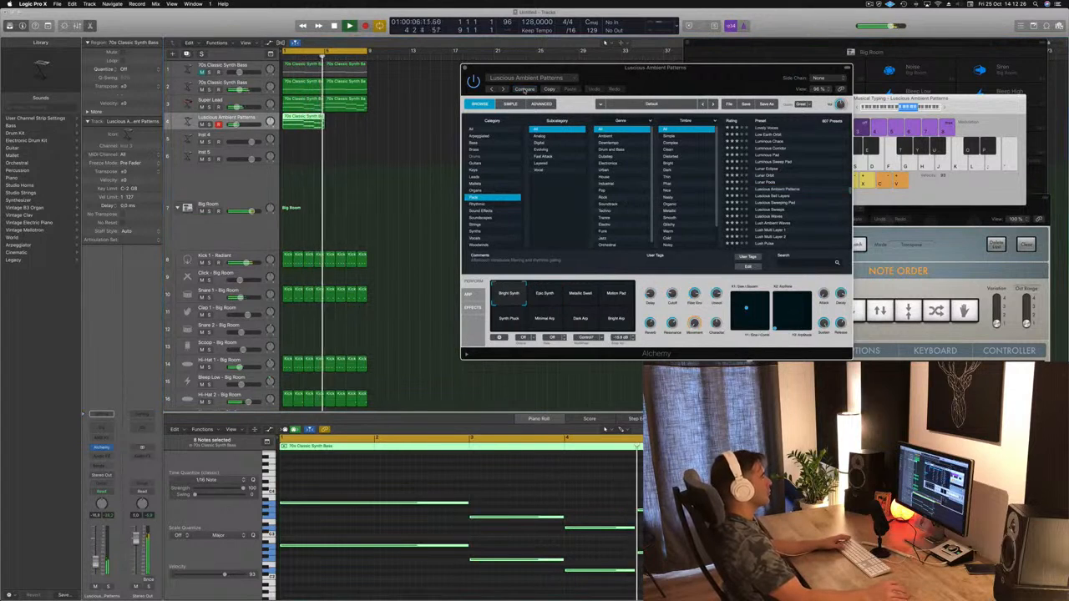
left_click(525, 89)
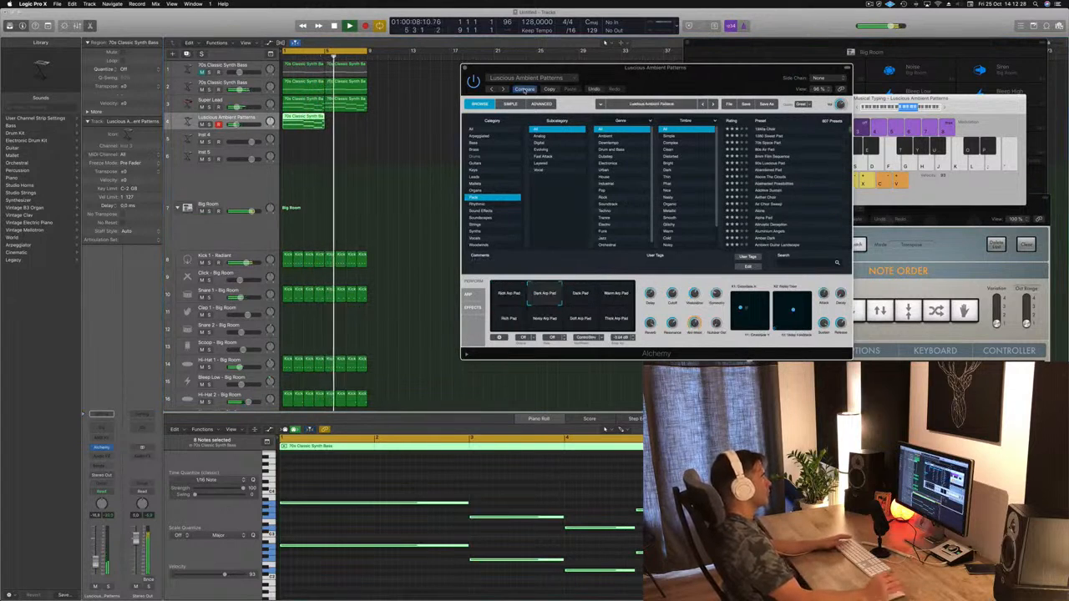
left_click_drag(715, 83, 625, 34)
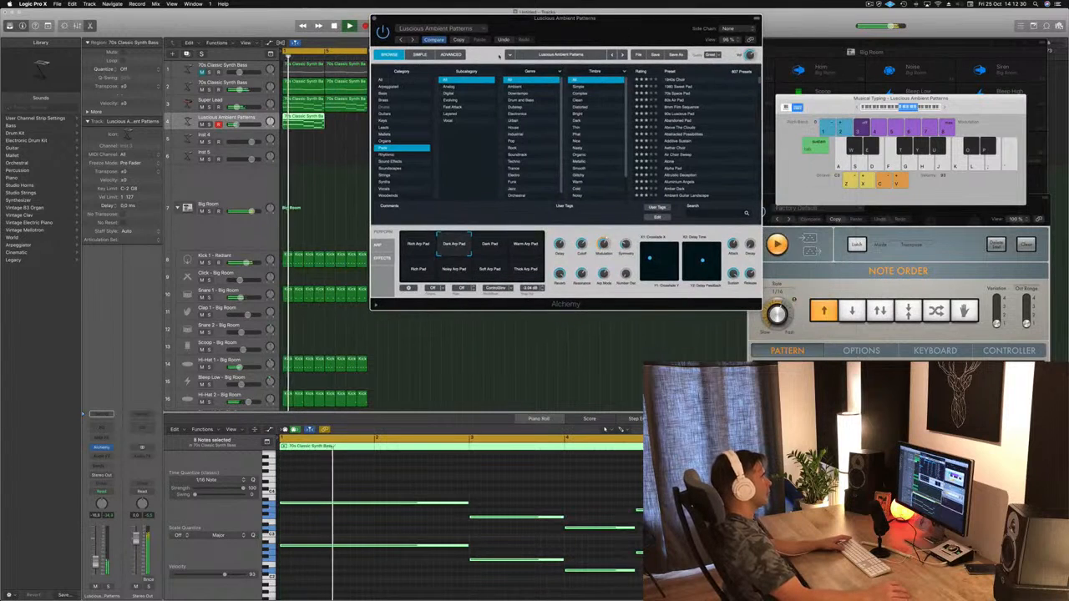
Step: Browse Alchemy's Pads presets and audition 1940s Choir and 1980 Sweet Pad on the pad track
scroll(708, 152, "down", 5)
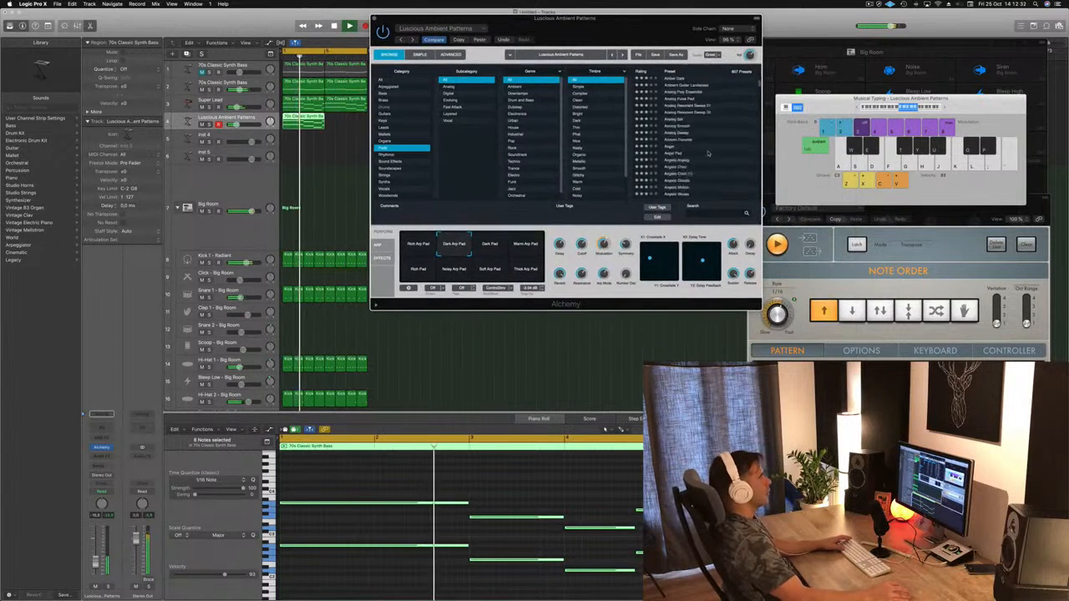
scroll(708, 152, "down", 10)
key("Down")
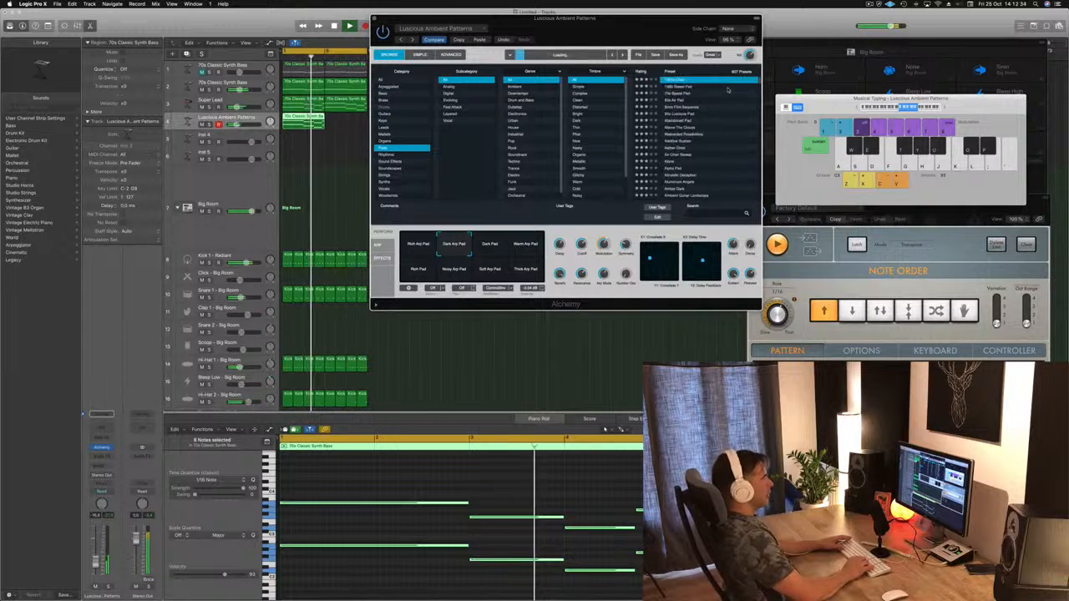
key("space")
left_click(727, 86)
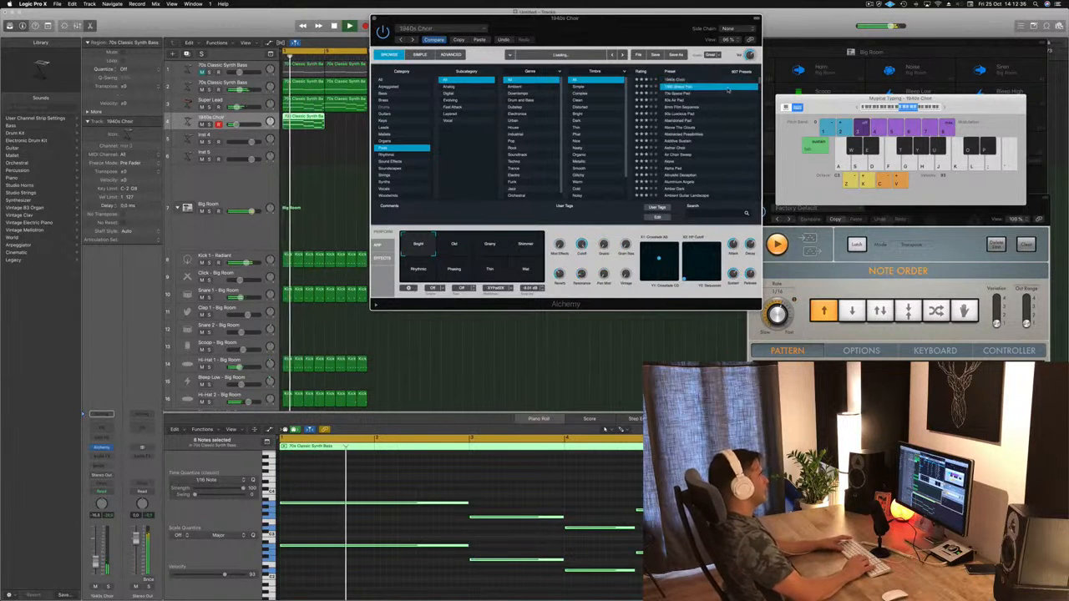
key("space")
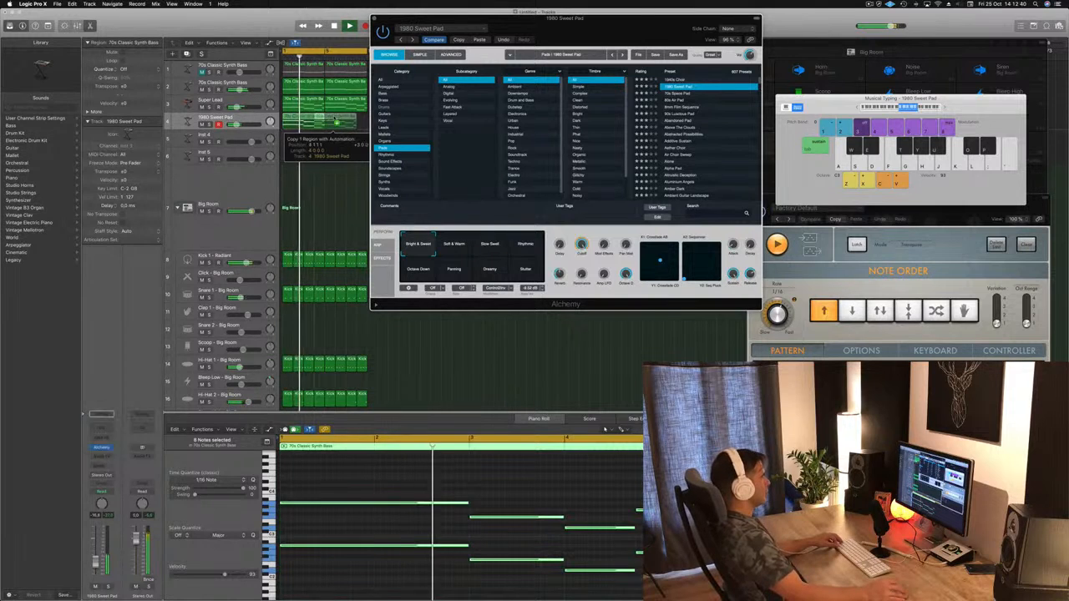
Step: Audition 70s Space Pad, 80s Air Pad and 8mm Film Sequence, trying the last one's Soprano Gate snapshot
left_click(684, 94)
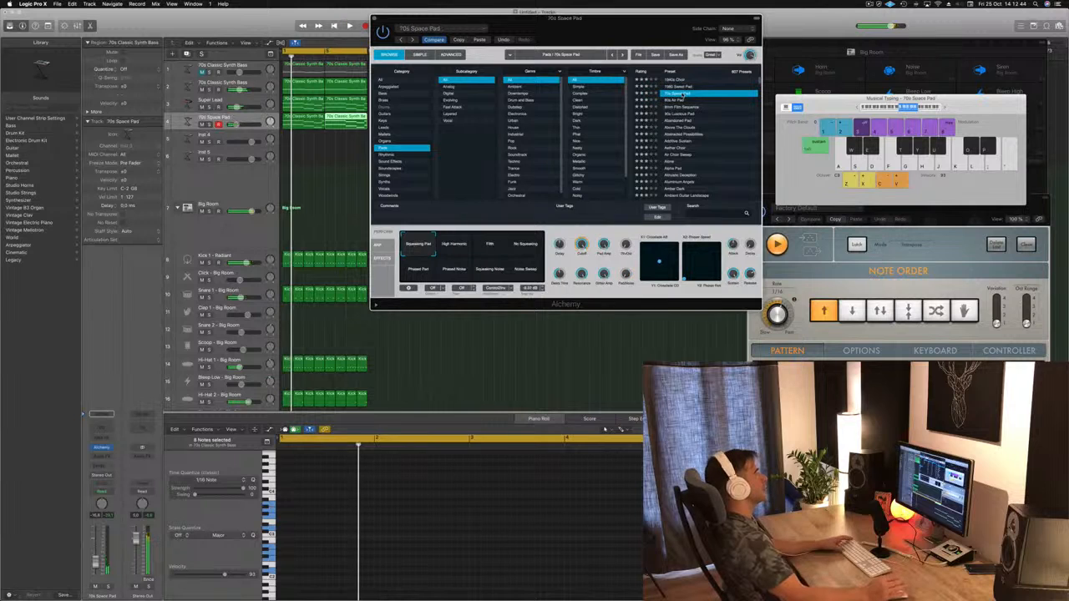
left_click(688, 99)
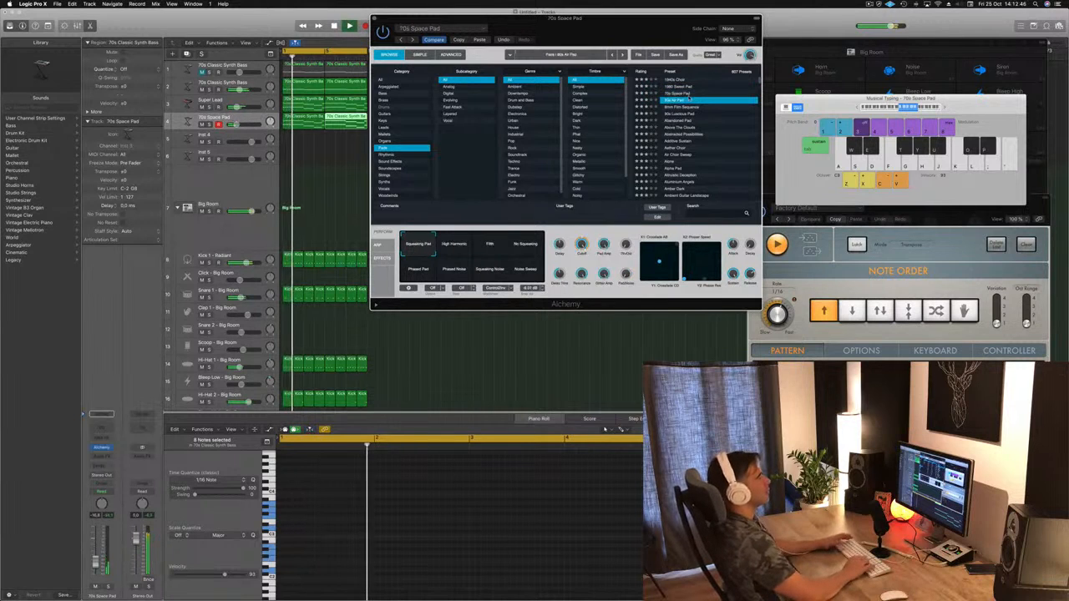
key("Down")
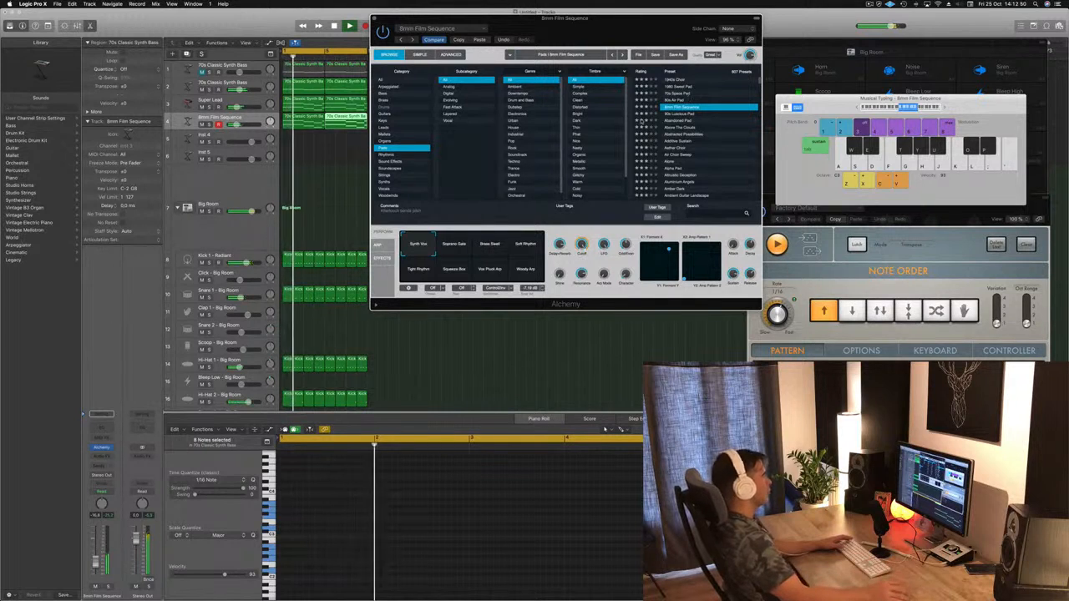
left_click(457, 248)
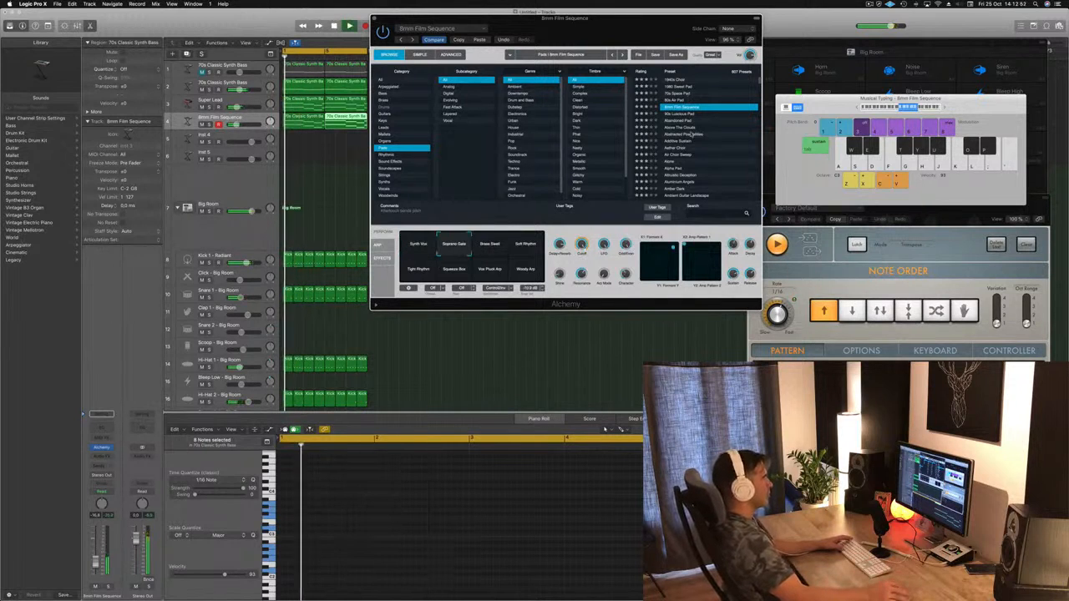
Step: Audition the Alchemy pad presets Dolphin Experiences, Double Bandwidth Pad and Enveloped In Warm Air on the pad track during playback
scroll(711, 170, "down", 10)
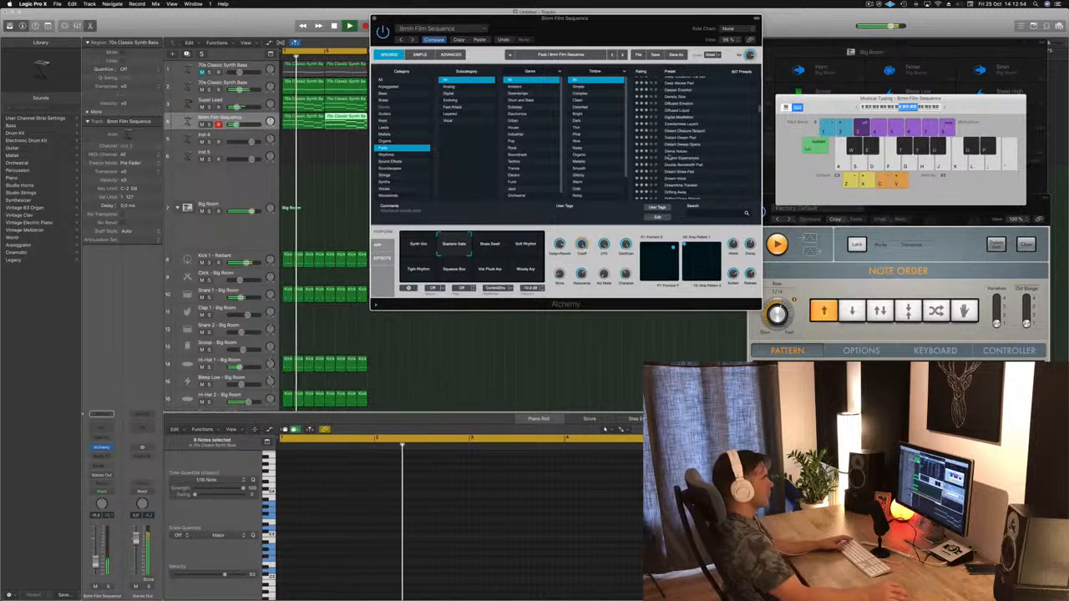
left_click(668, 158)
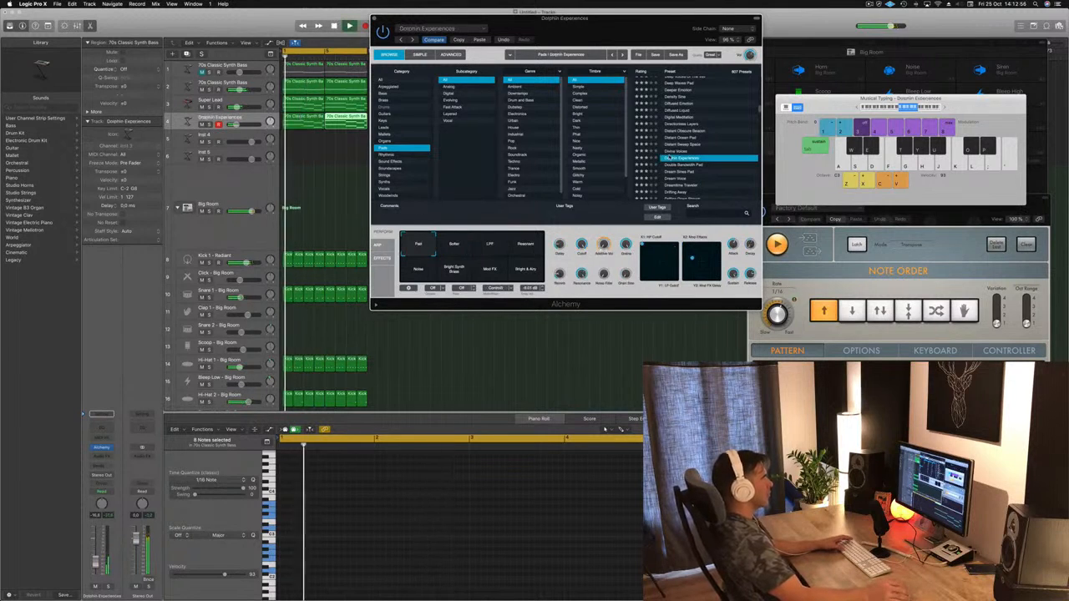
key("Down")
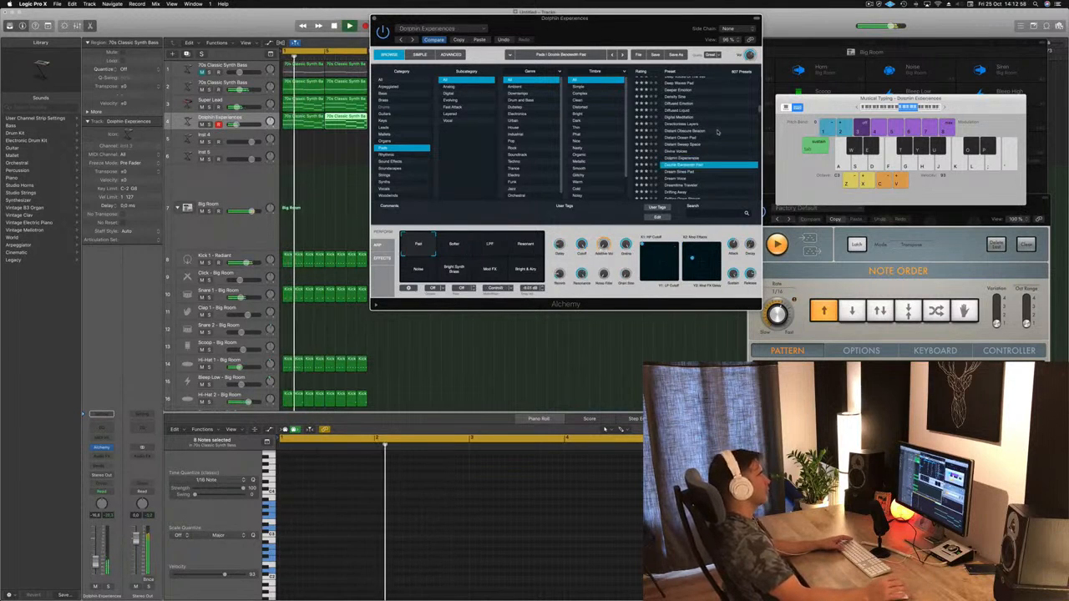
scroll(692, 171, "down", 8)
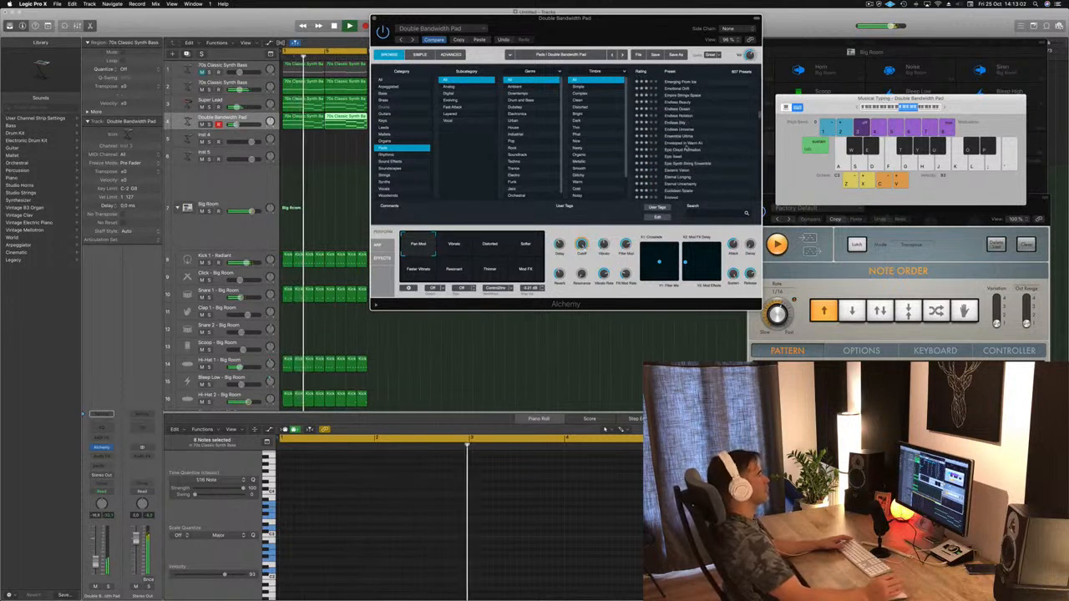
left_click(685, 144)
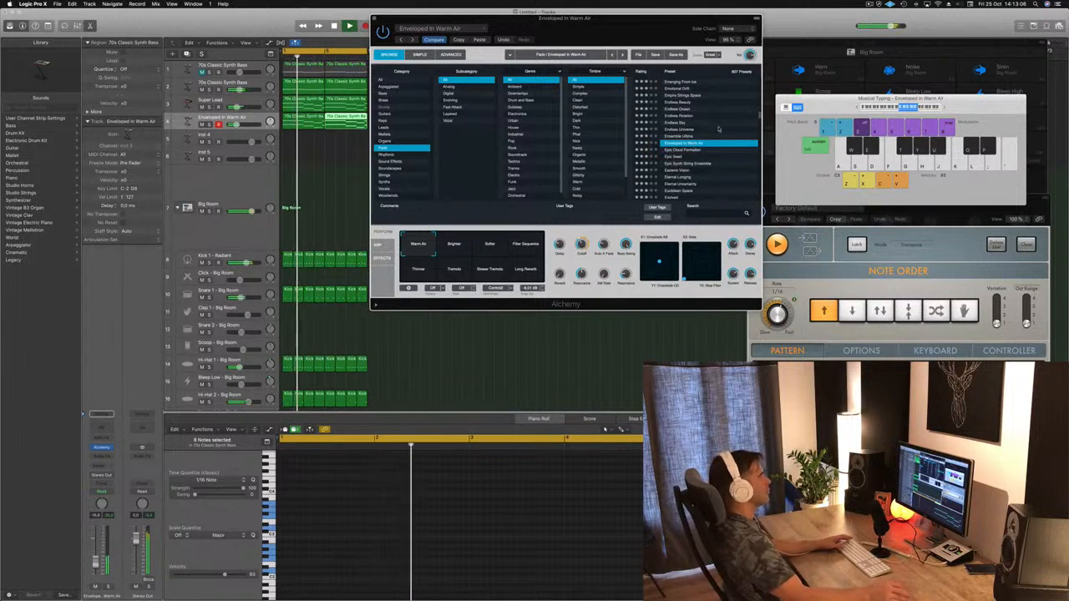
Step: Audition Evolved, Evolving Organic Drama and Expansive Guitar Pad on the pad track
scroll(718, 129, "down", 2)
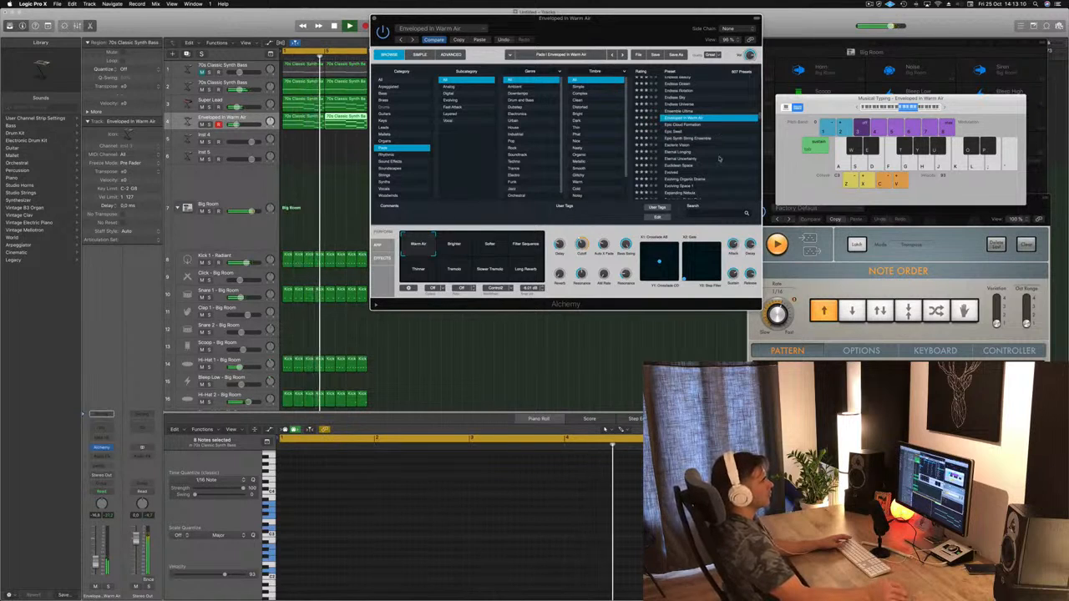
scroll(719, 154, "down", 3)
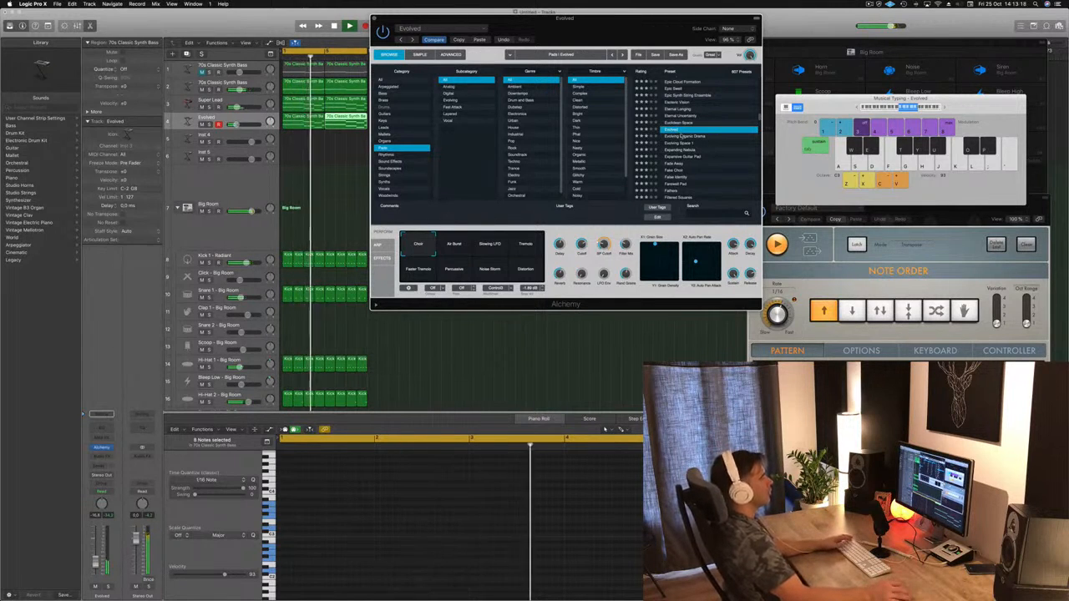
left_click(681, 135)
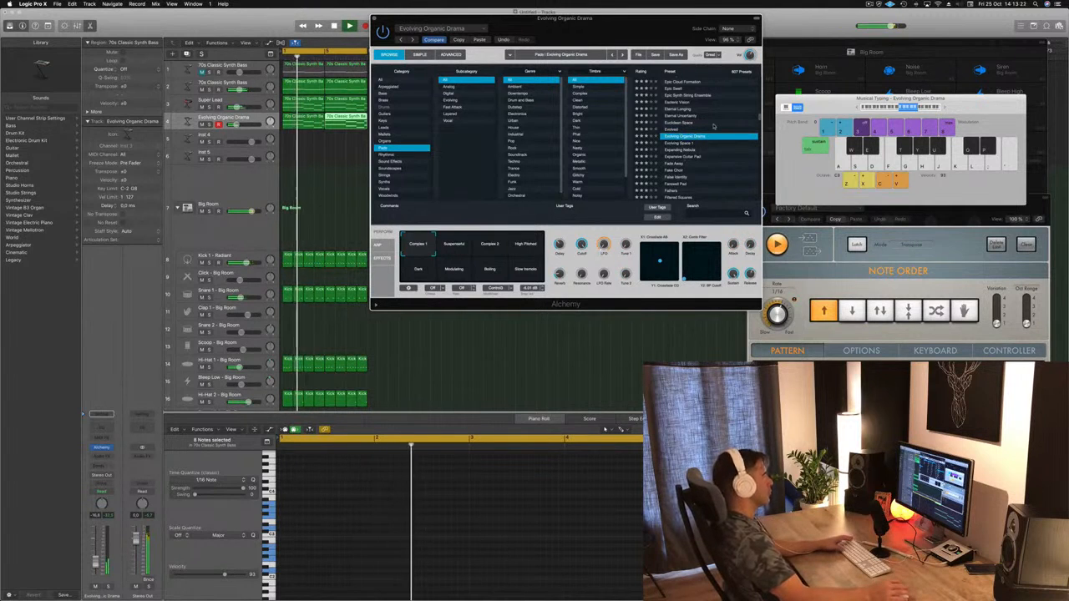
key("Down")
key("Down")
key("Down")
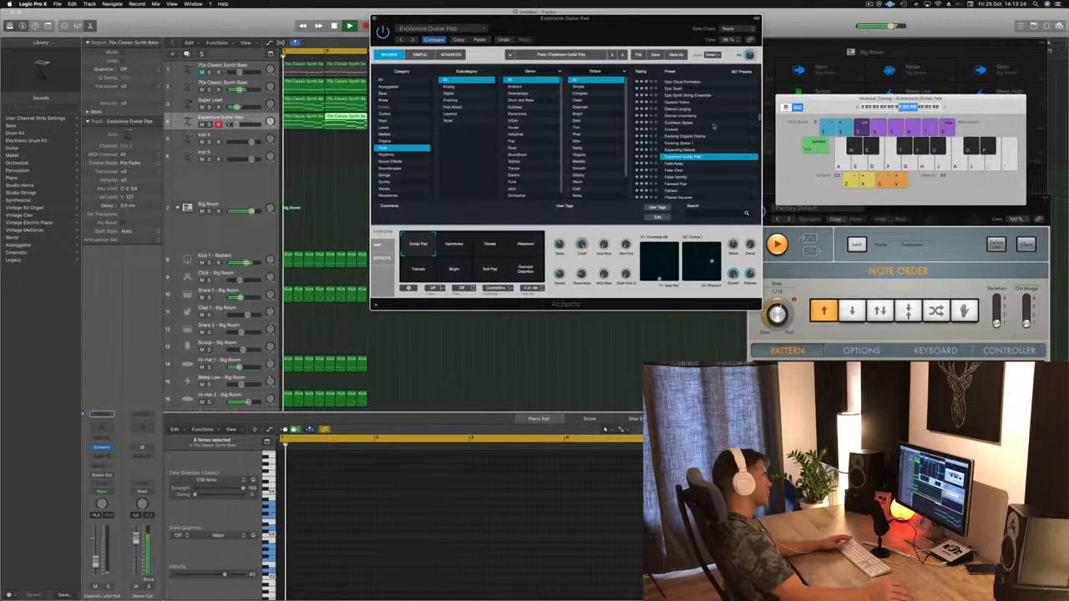
Step: Audition the Firehouse, Fuzzy VCOs and Futuristic presets on the pad track
scroll(705, 129, "down", 3)
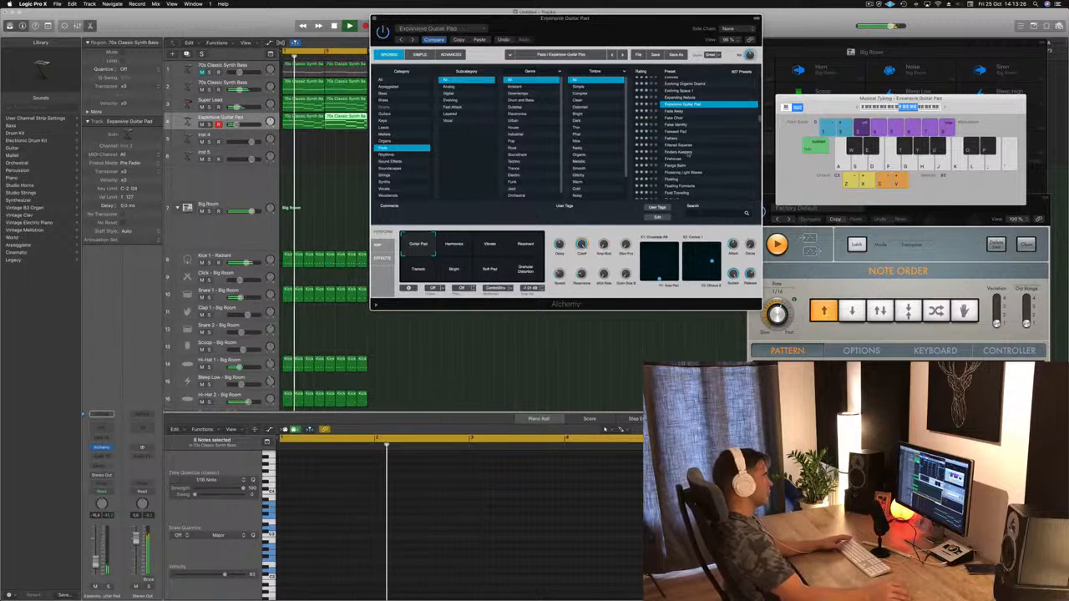
key("Down")
key("Down")
key("Down")
key("Down")
key("Down")
key("Down")
key("Down")
key("Down")
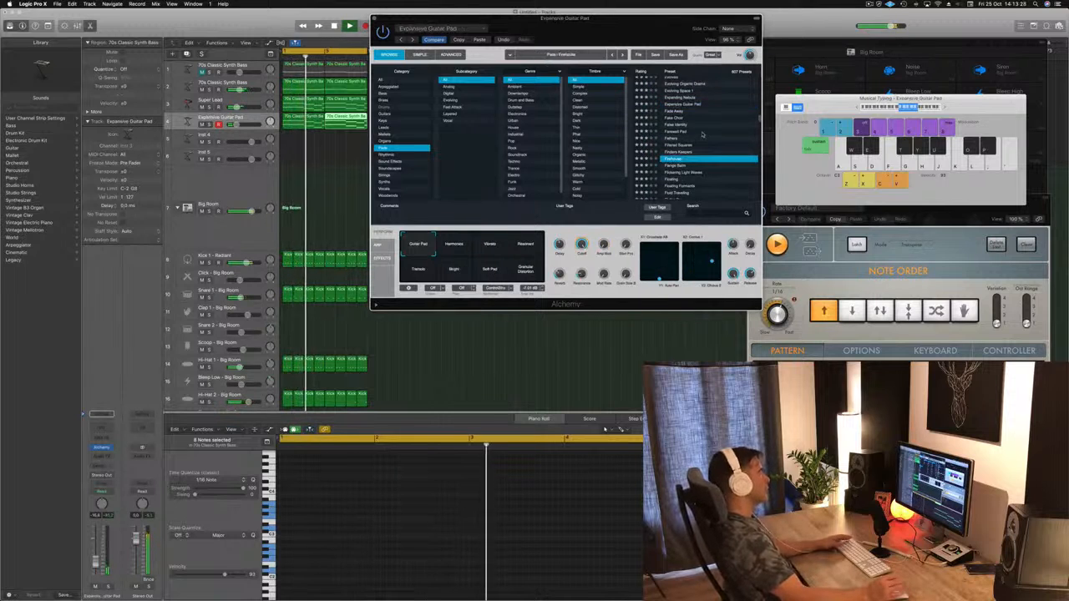
scroll(706, 146, "down", 6)
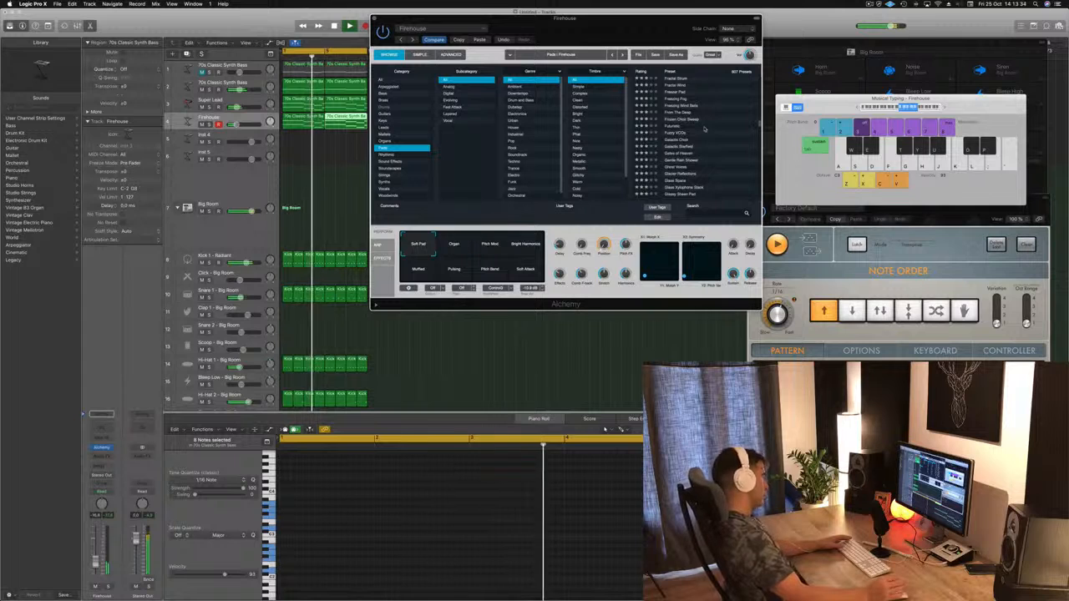
left_click(704, 130)
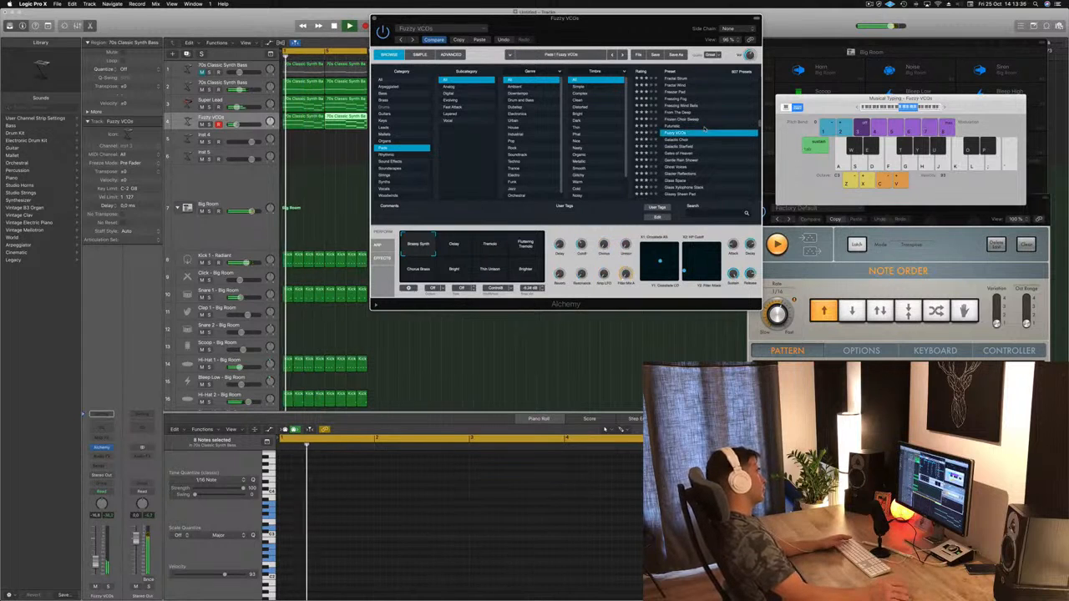
key("Up")
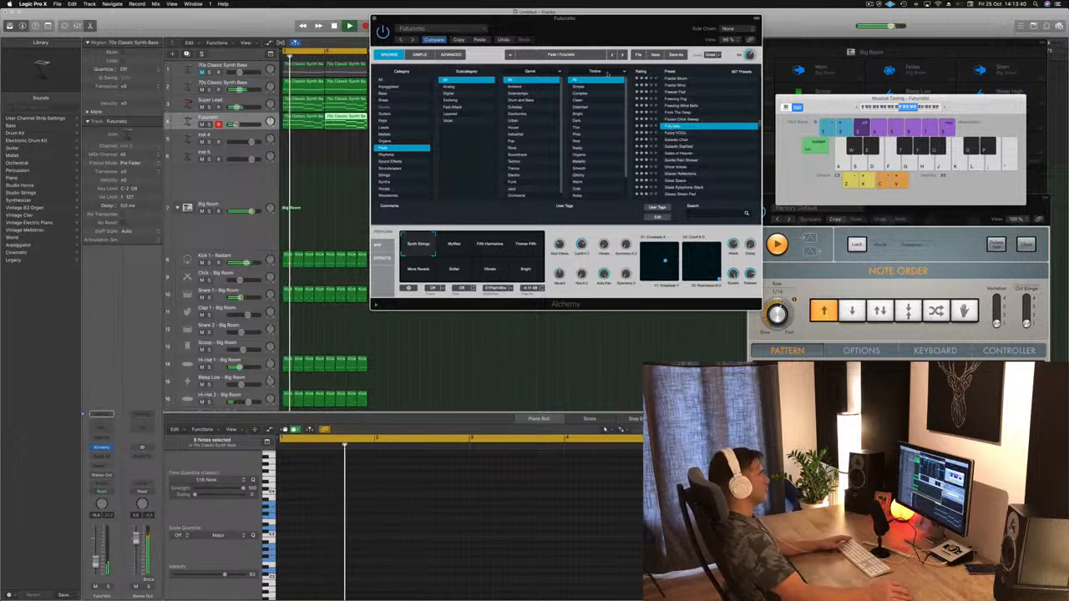
Step: Stop playback and delete both chord regions from the Futuristic pad track
scroll(704, 135, "down", 5)
key("space")
left_click(314, 170)
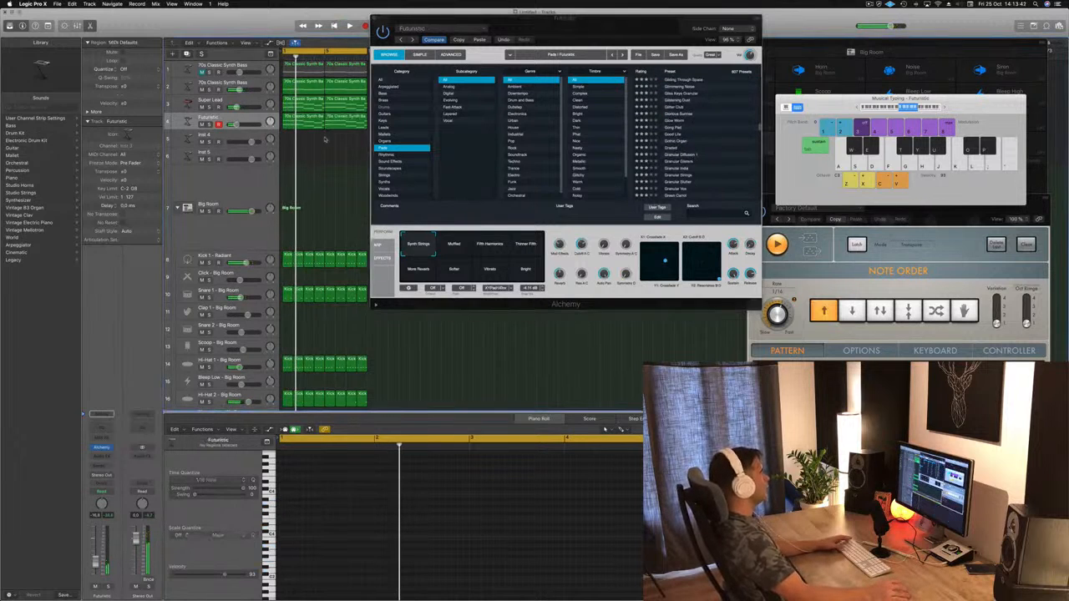
left_click(337, 127)
key("Delete")
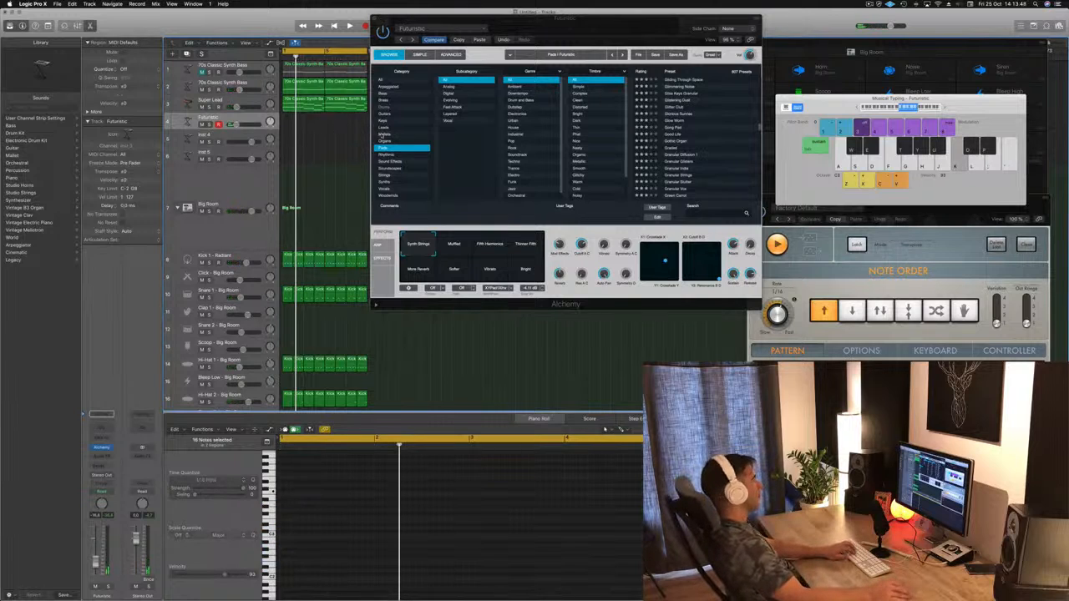
Step: Load Alchemy's Humility pad preset during playback and balance its track volume to about -10.8 dB
key("l")
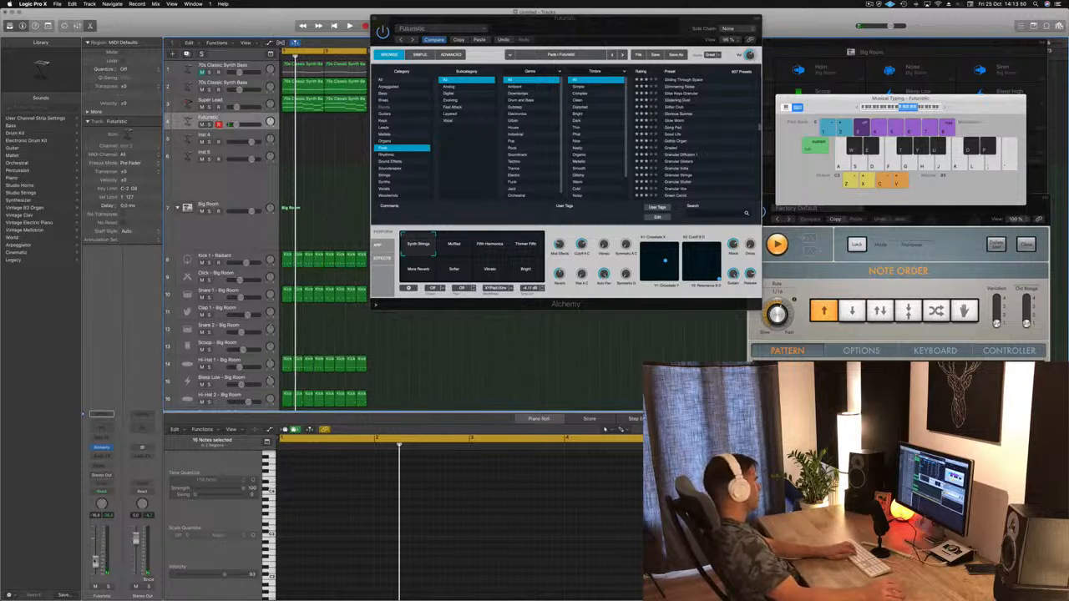
key("space")
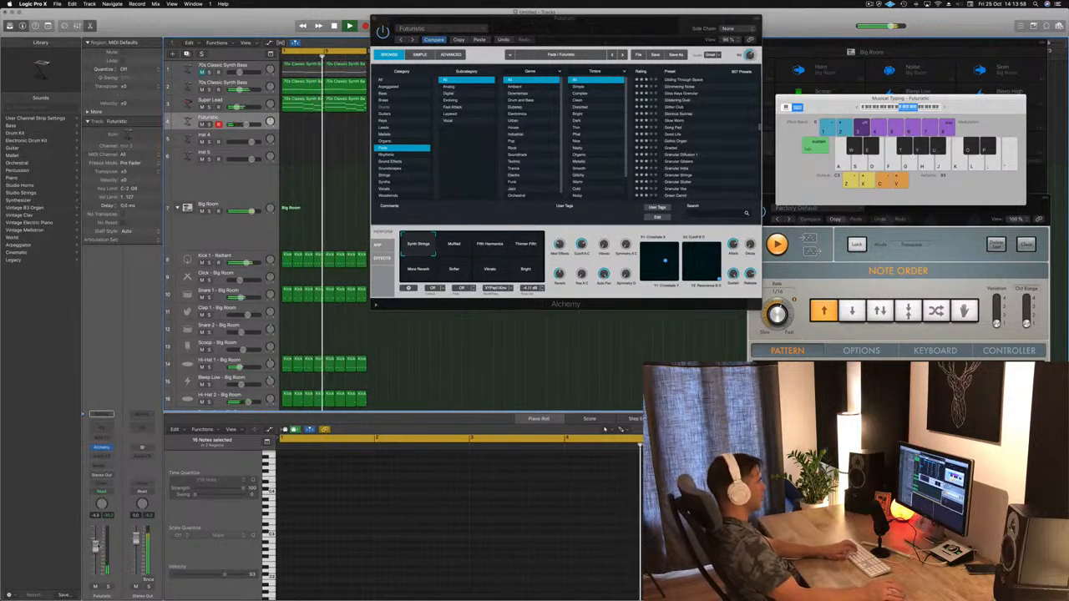
scroll(707, 155, "down", 10)
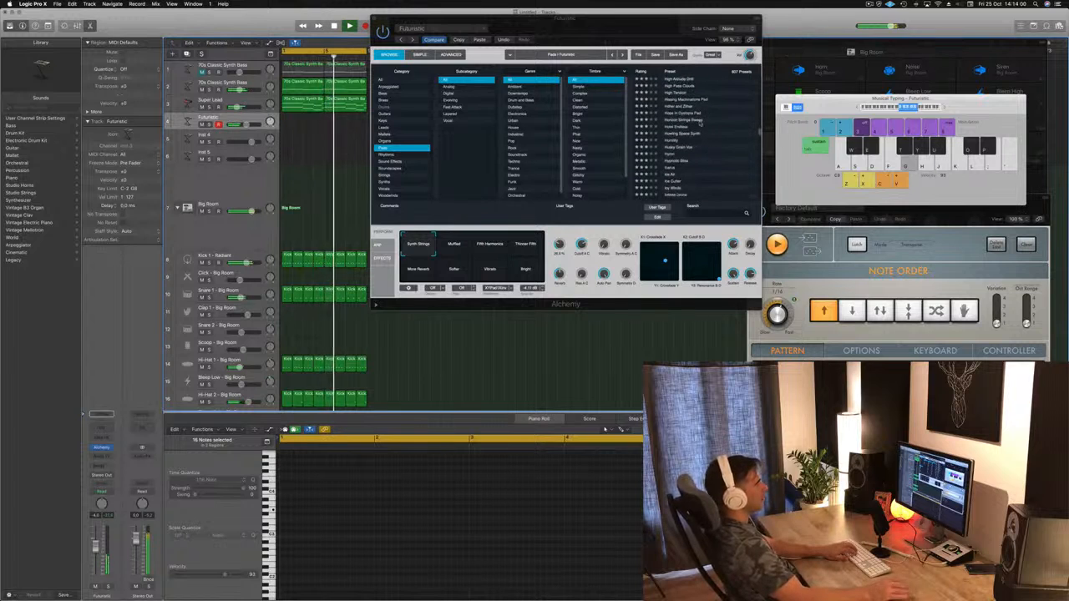
left_click(675, 140)
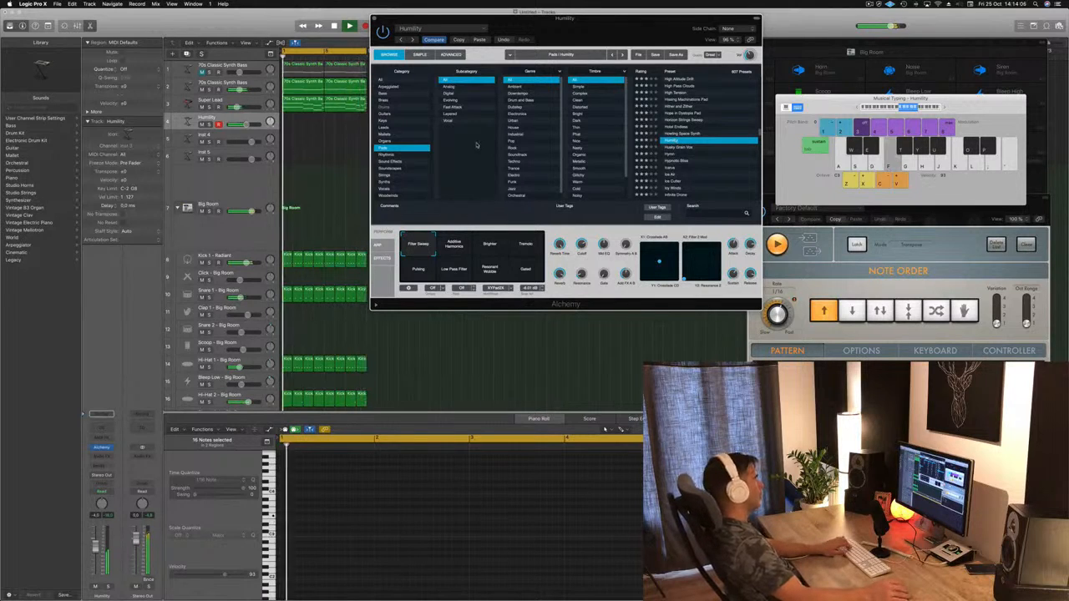
left_click_drag(95, 556, 95, 570)
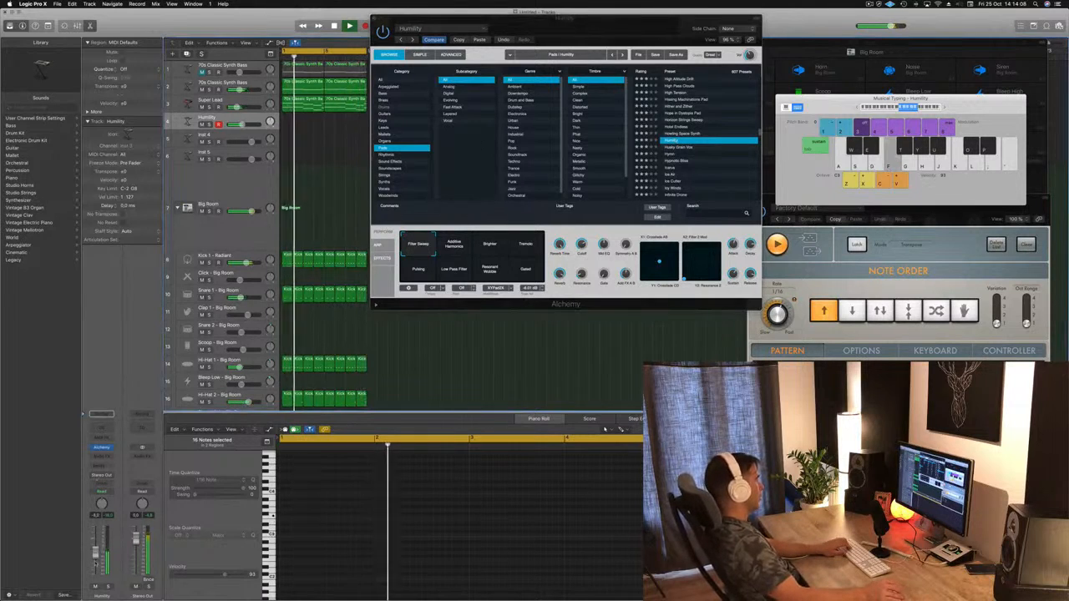
Step: Try recording a slow single-note melody on the Humility track over the loop, deleting the take after playing it back
key("d")
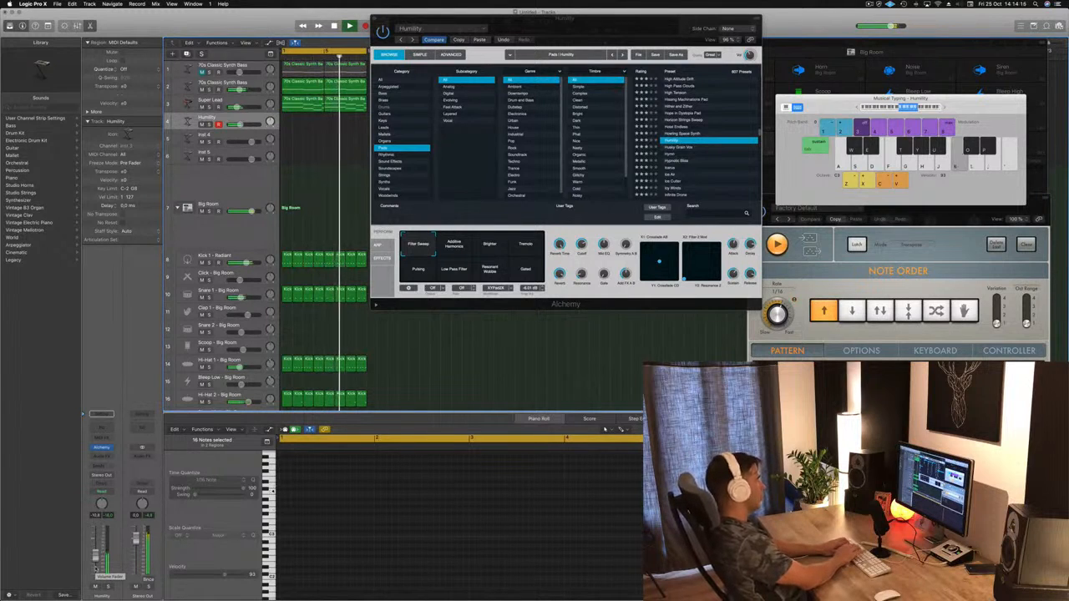
key("r")
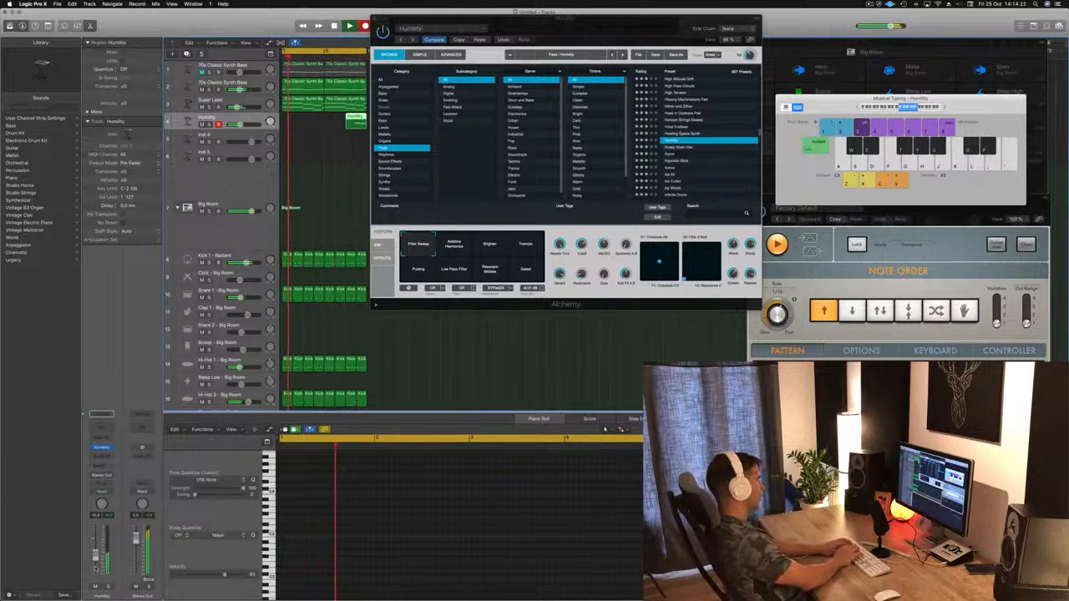
key("l")
key("j")
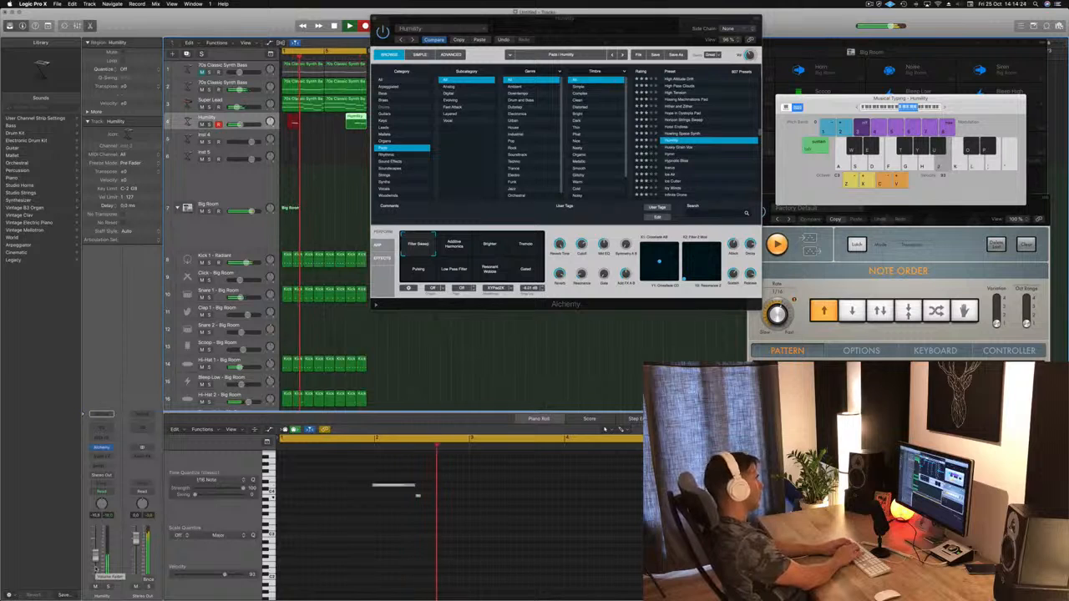
key("g")
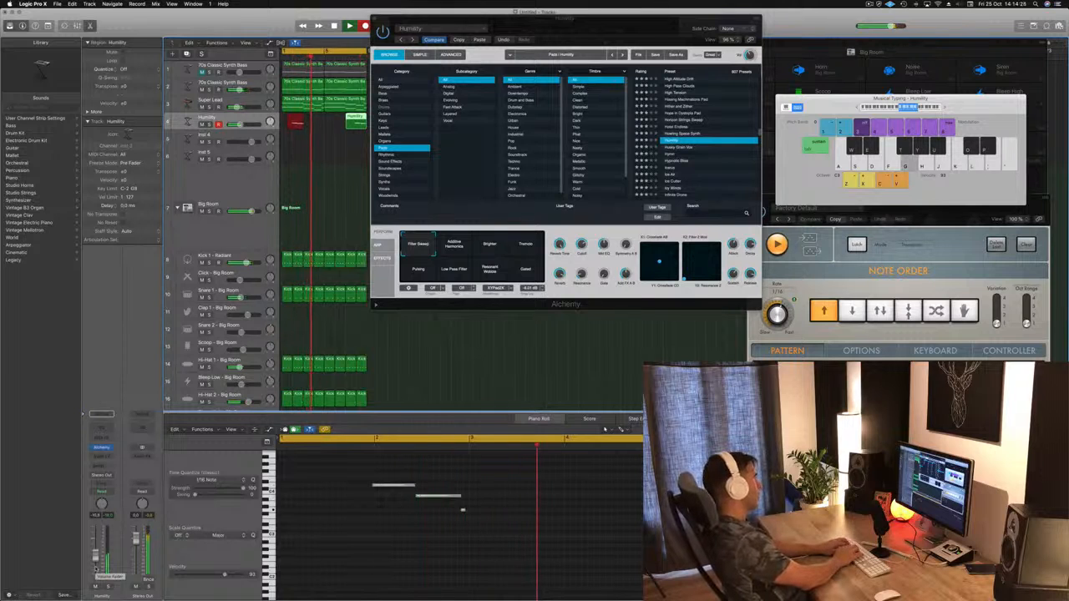
key("l")
key("j")
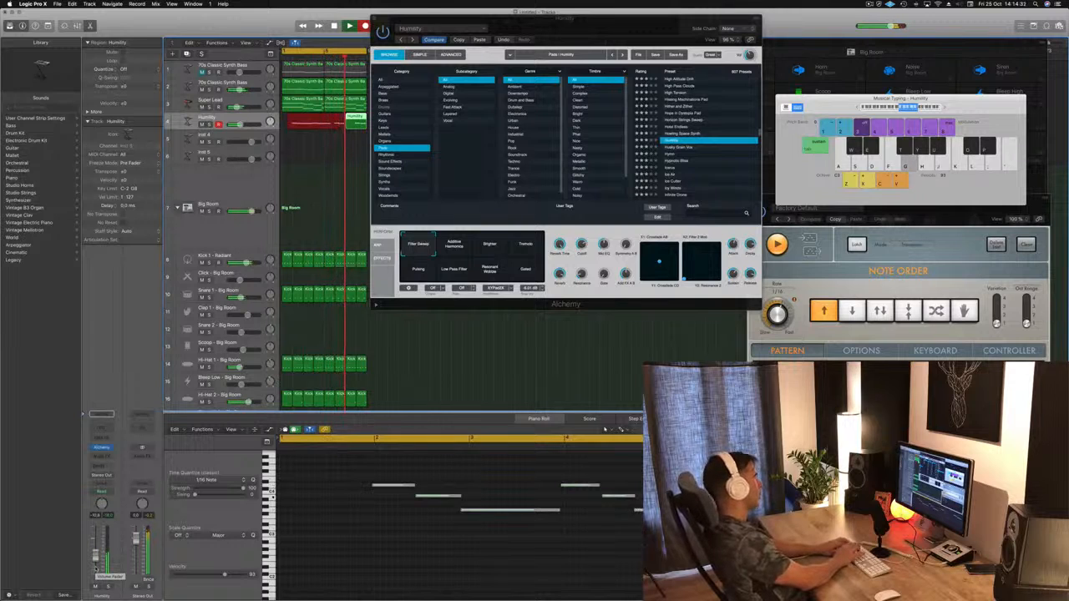
key("k")
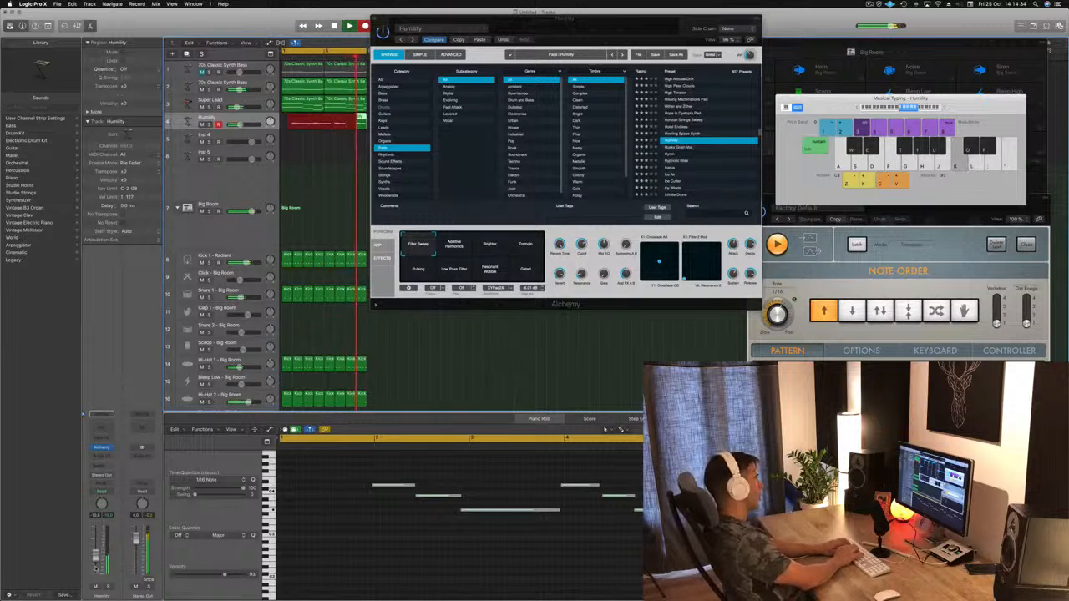
key("f")
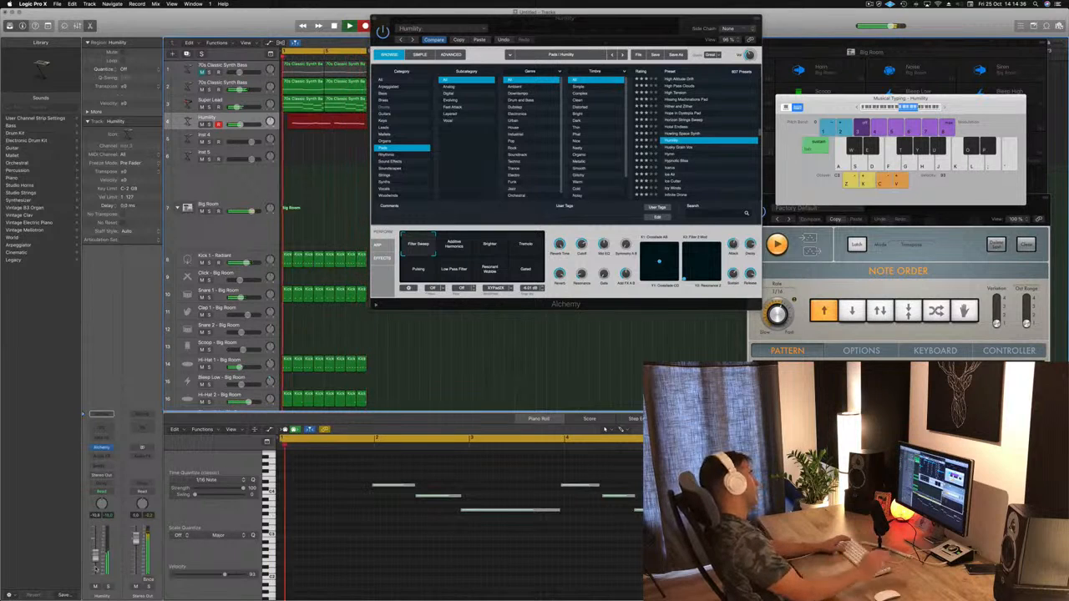
key("space")
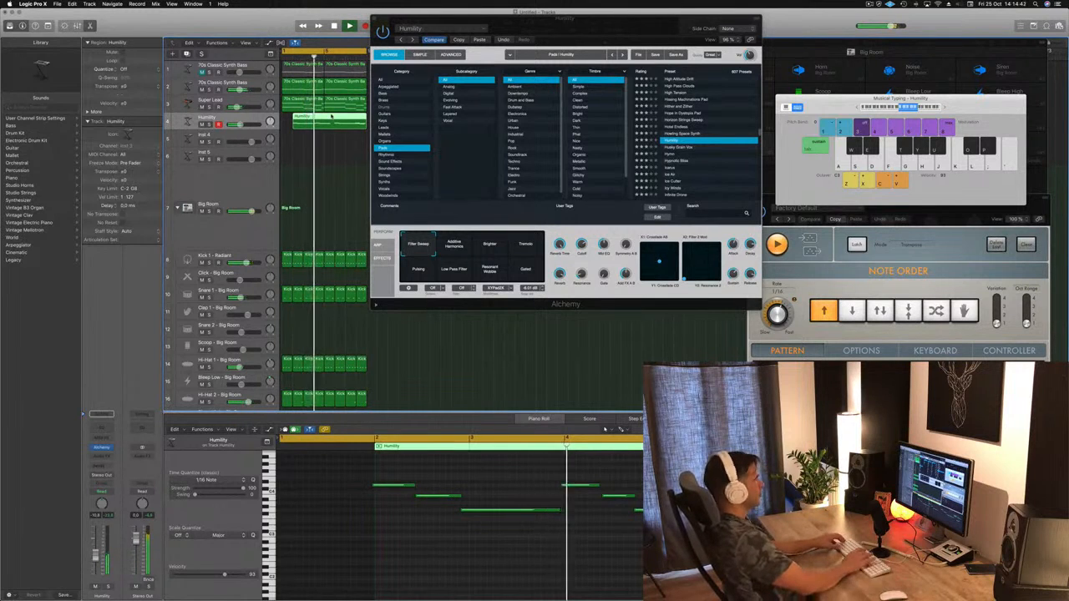
key("Delete")
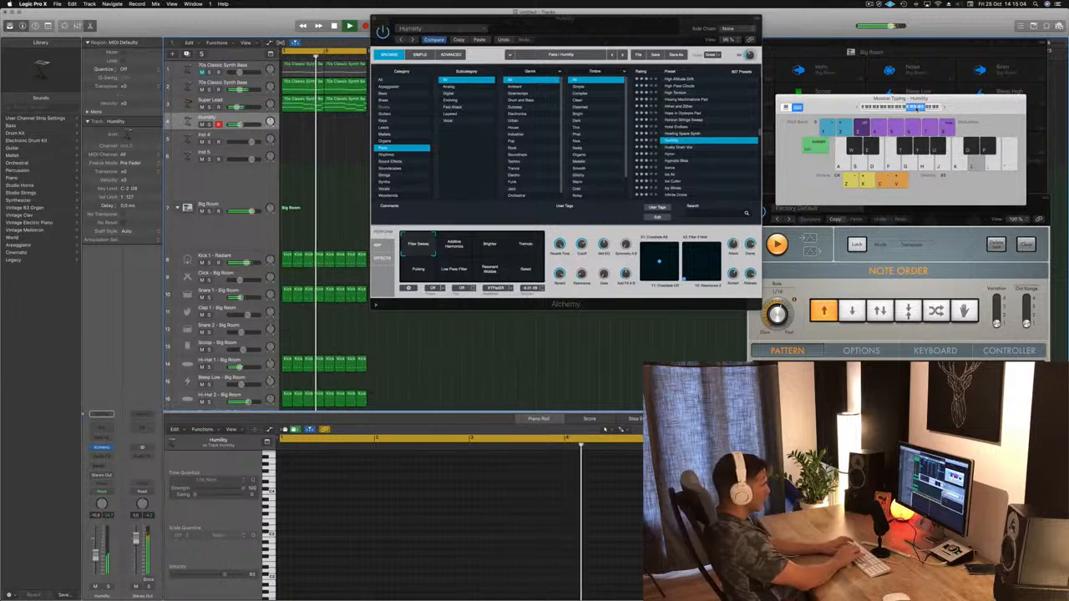
Step: Record a higher-octave melody on the Humility track from bar 4 to the end of the eight-bar loop, and select all regions
key("r")
key("k")
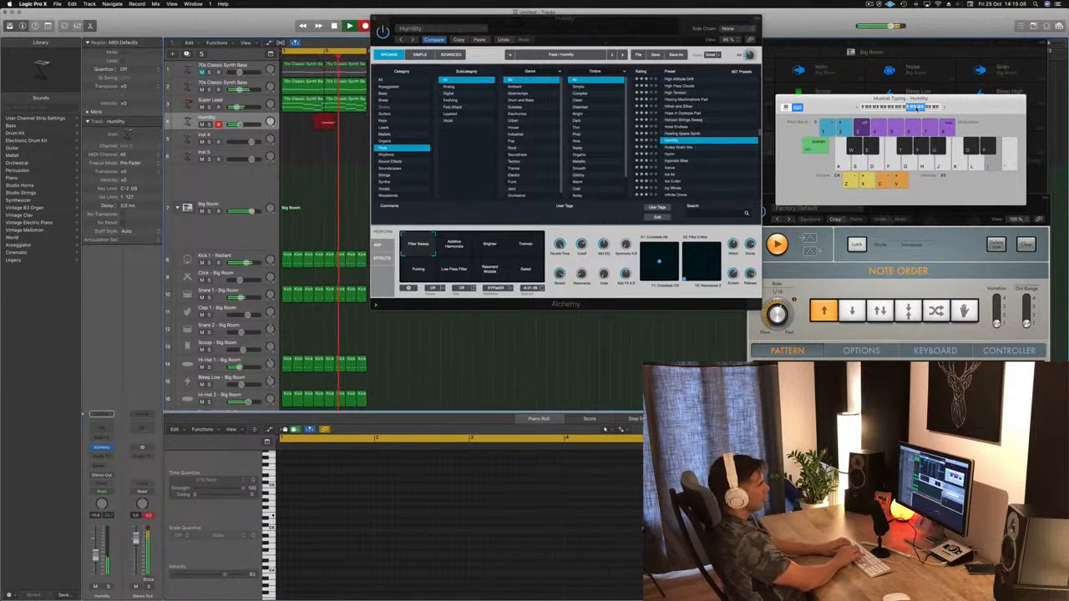
key("y")
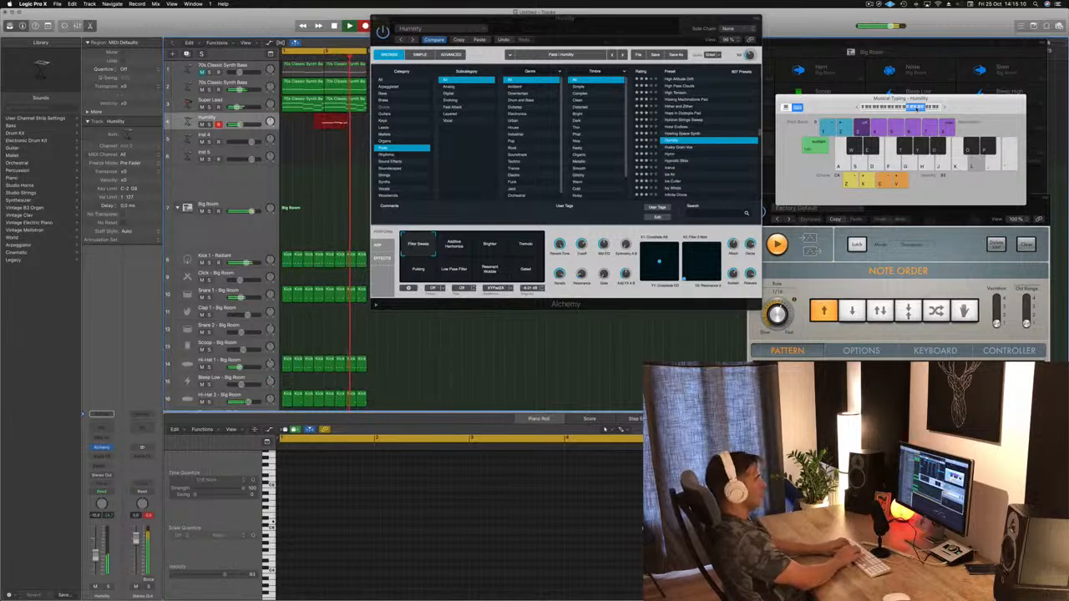
key("semicolon")
key("d")
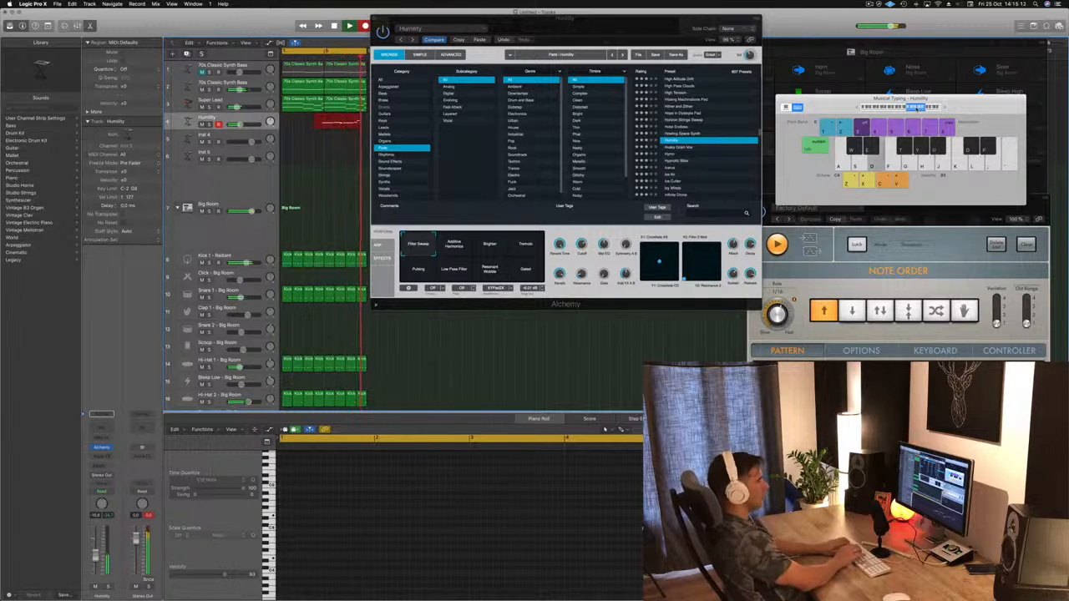
key("space")
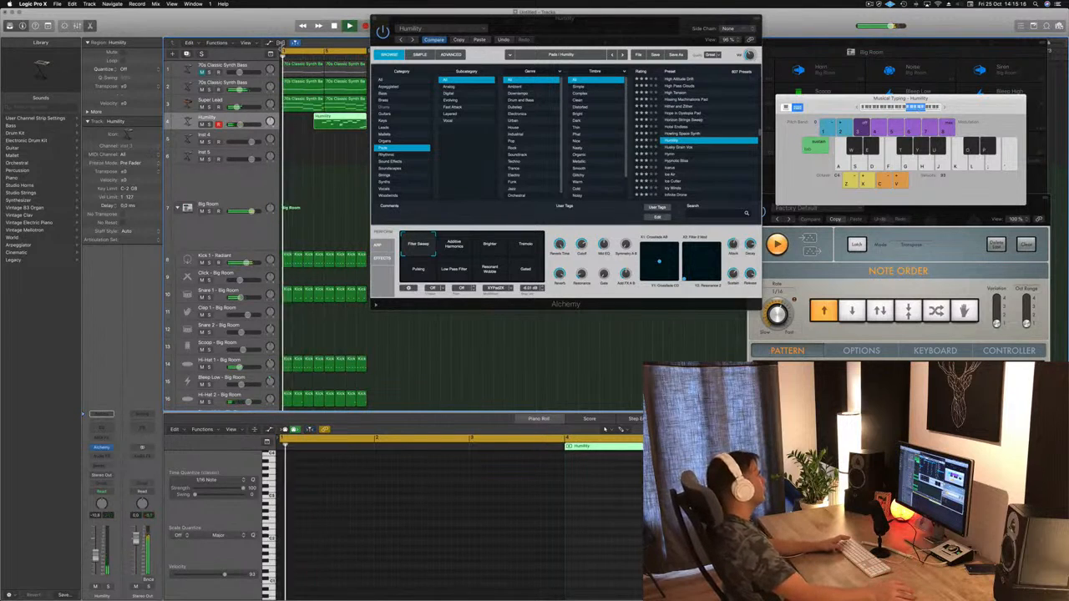
key("super+a")
key("shift+super+a")
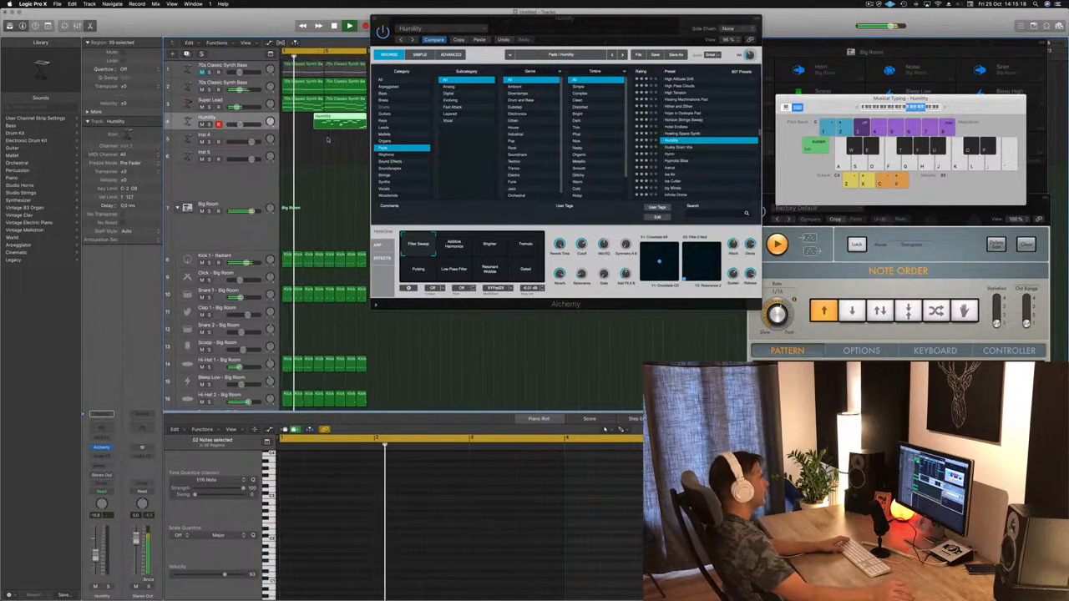
Step: Open the recorded Humility melody region in the Piano Roll and play the loop to review its notes
left_click(334, 123)
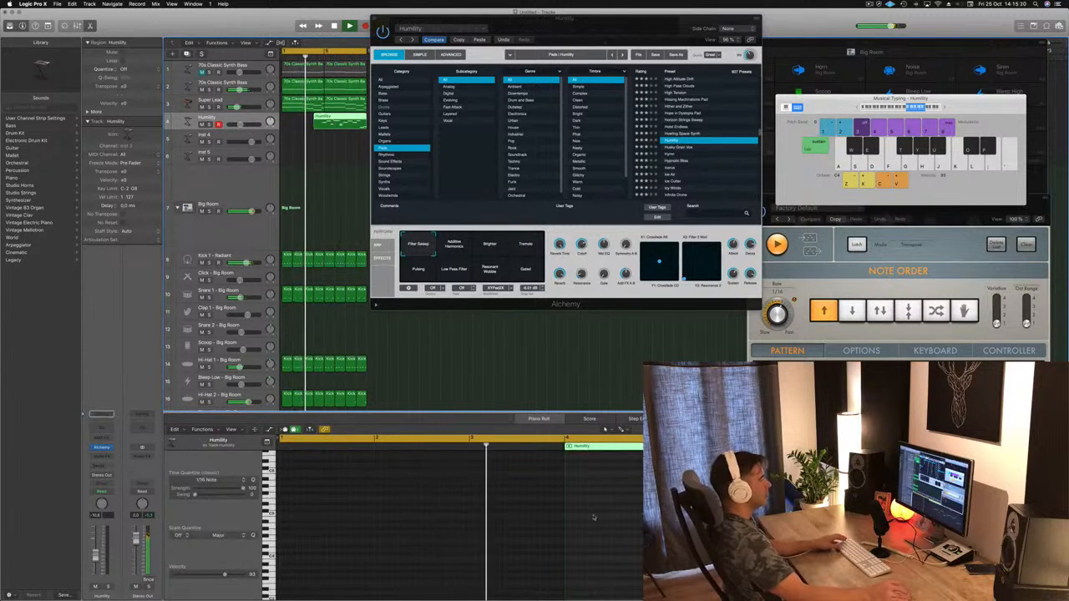
left_click_drag(630, 25, 846, 93)
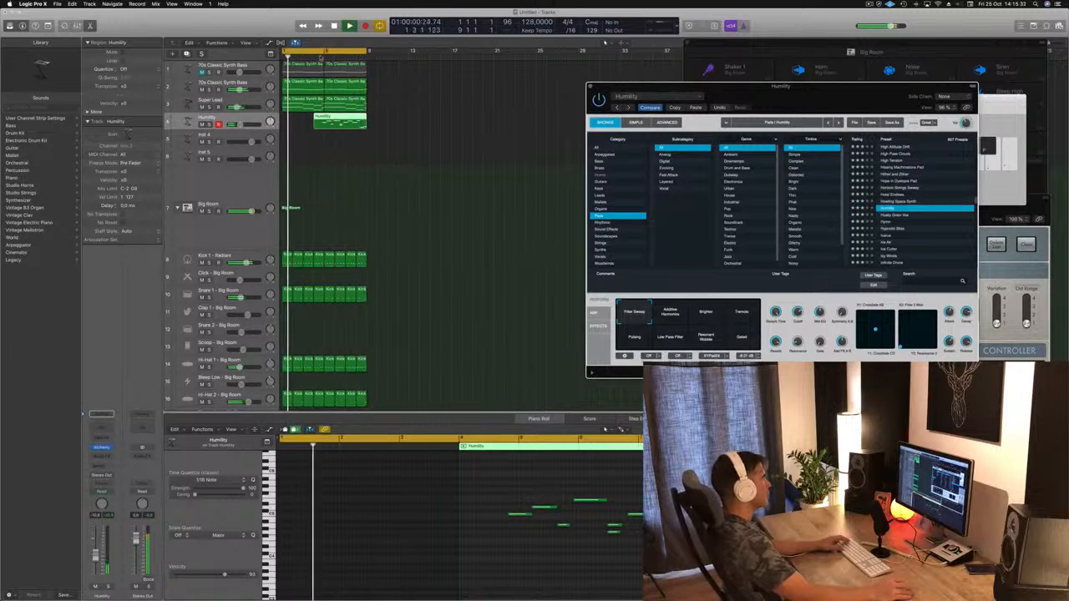
left_click(313, 189)
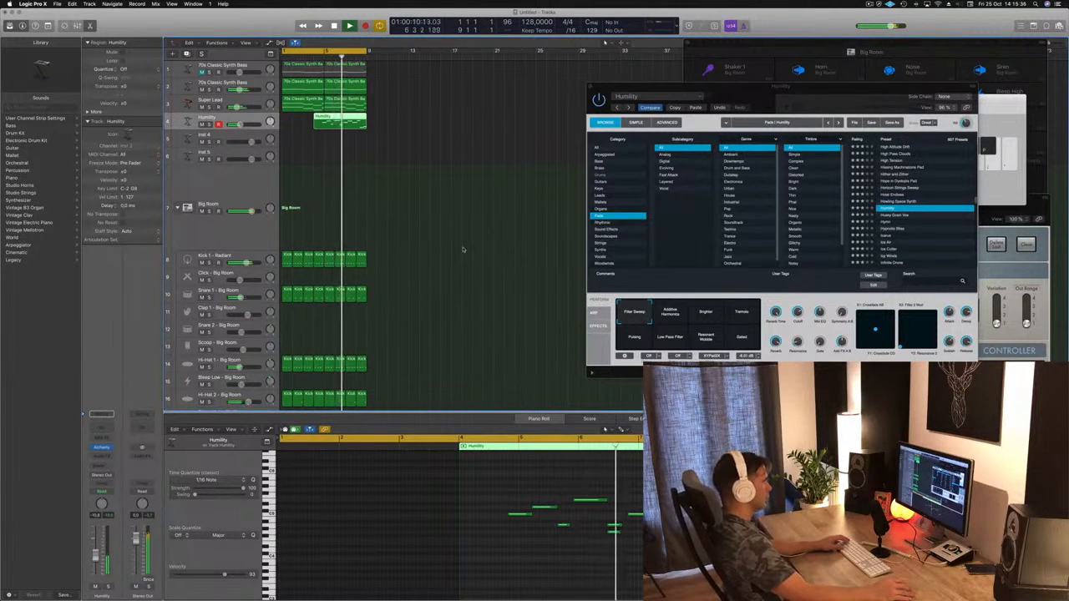
Step: Stop playback and delete the lowest note after bar 6 and the three notes before bar 6 from the Humility melody
key("space")
left_click(605, 547)
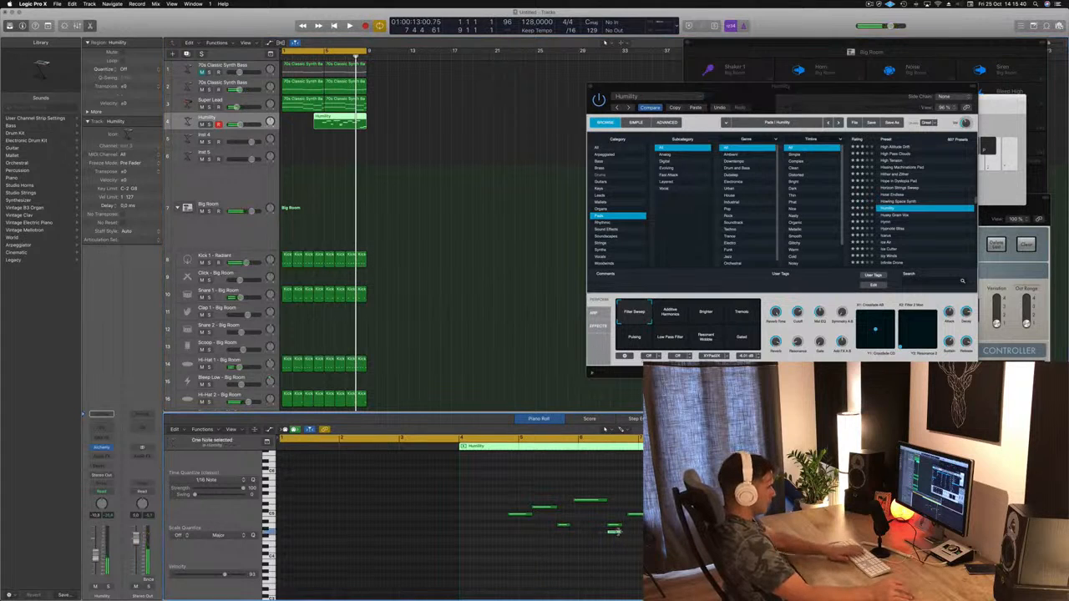
key("super+a")
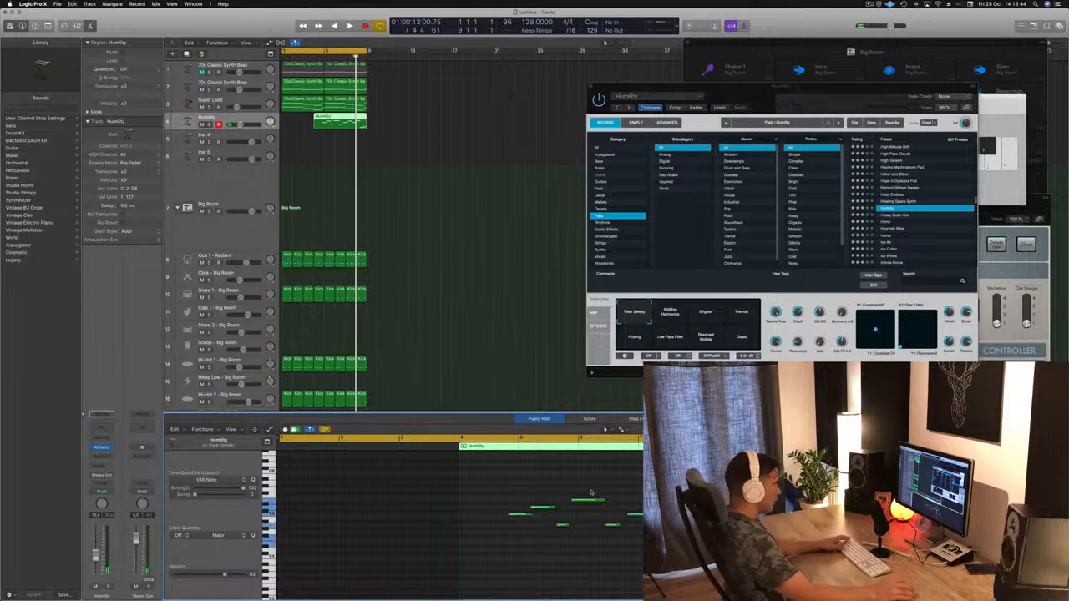
left_click_drag(590, 505, 592, 505)
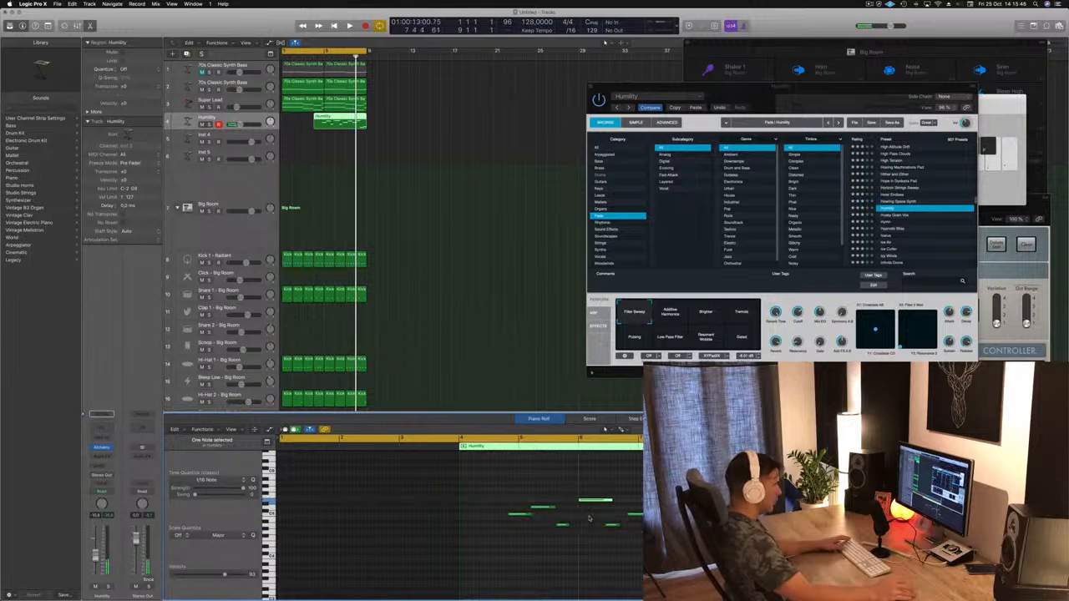
left_click_drag(504, 499, 569, 548)
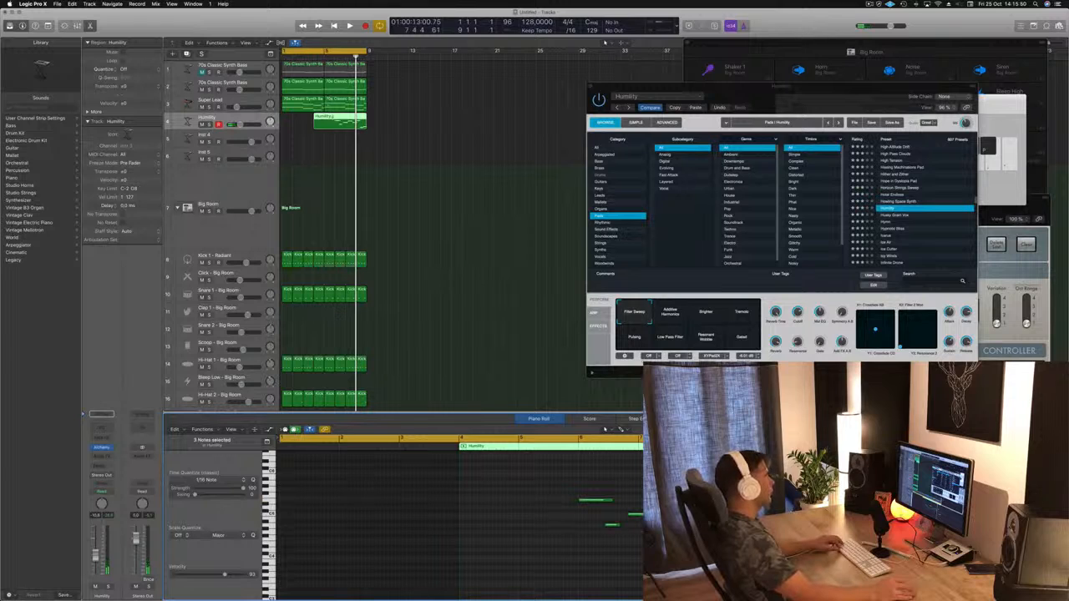
Step: Trim the empty start of the Humility region up to bar 6 and move the shortened region to bar 1
double_click(333, 118, "super")
left_click(325, 119)
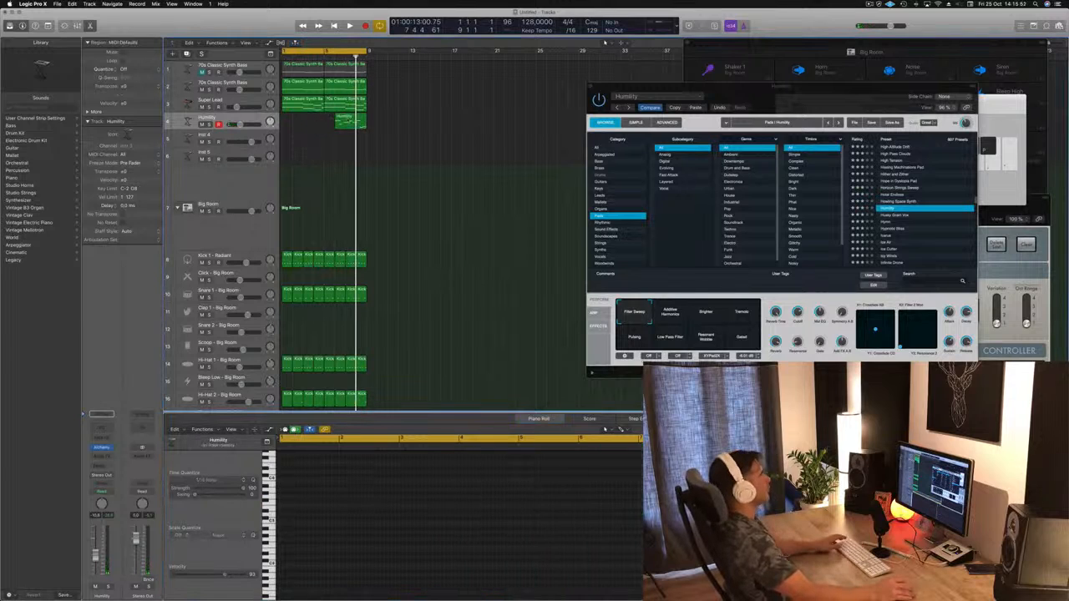
left_click_drag(324, 118, 290, 125)
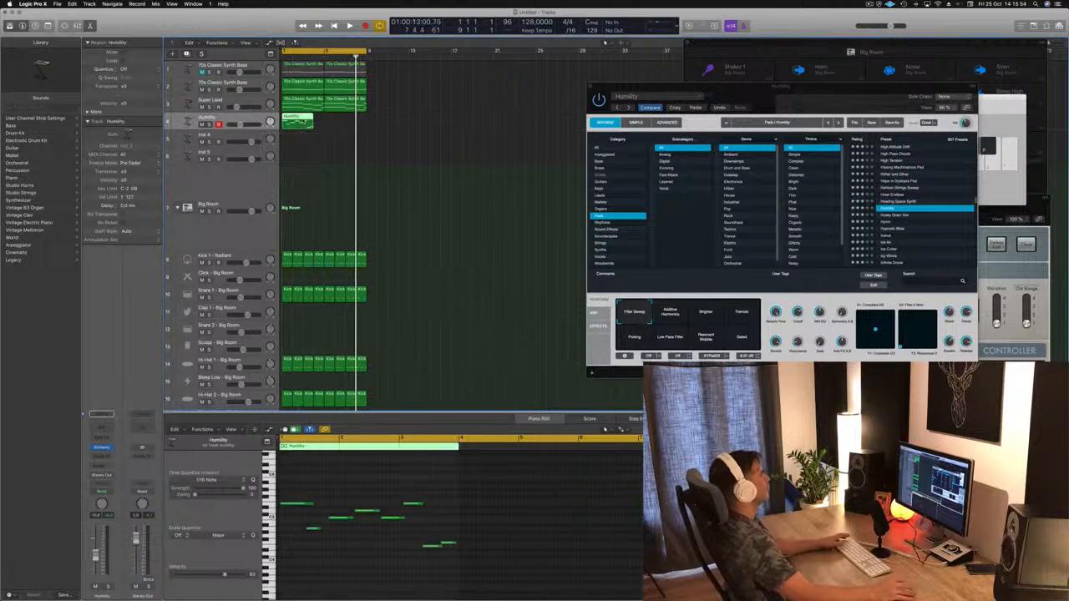
Step: During playback, delete the two low closing notes of the Humility melody and lengthen its high note at bar 3
key("space")
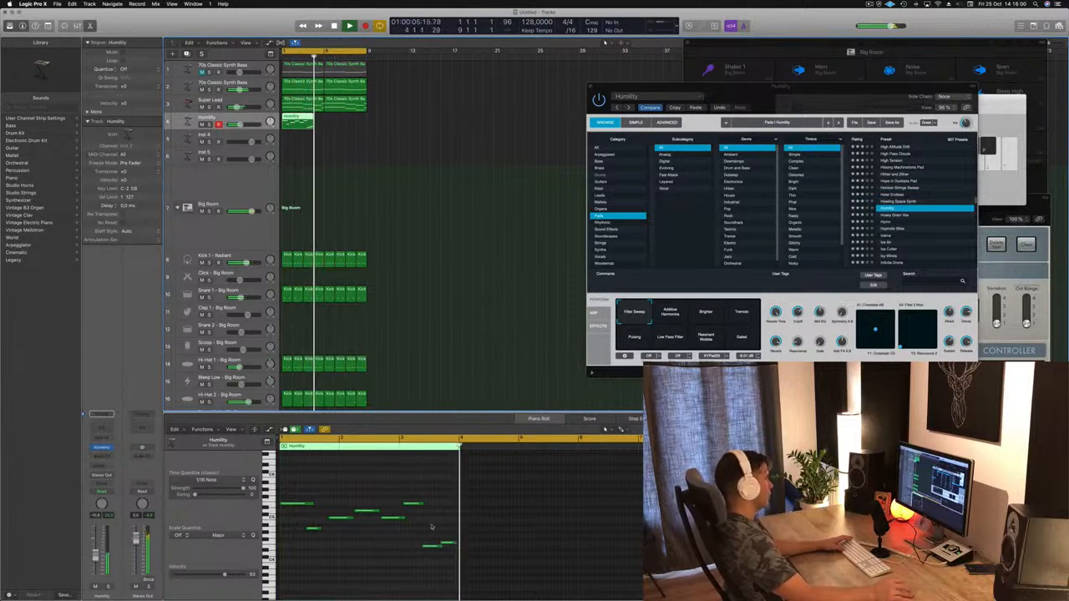
left_click(448, 544)
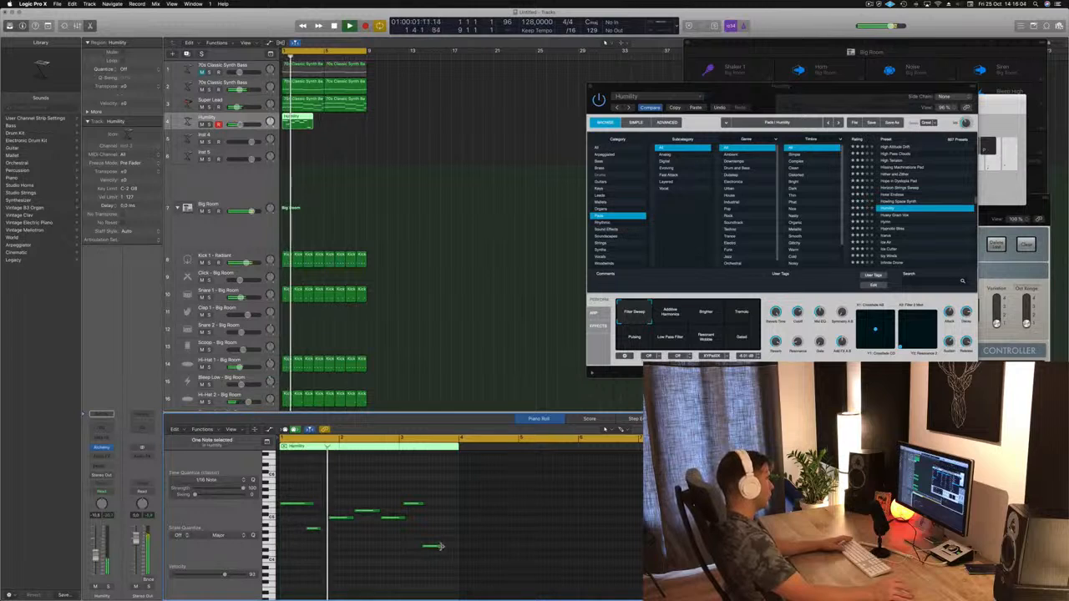
left_click_drag(440, 546, 455, 547)
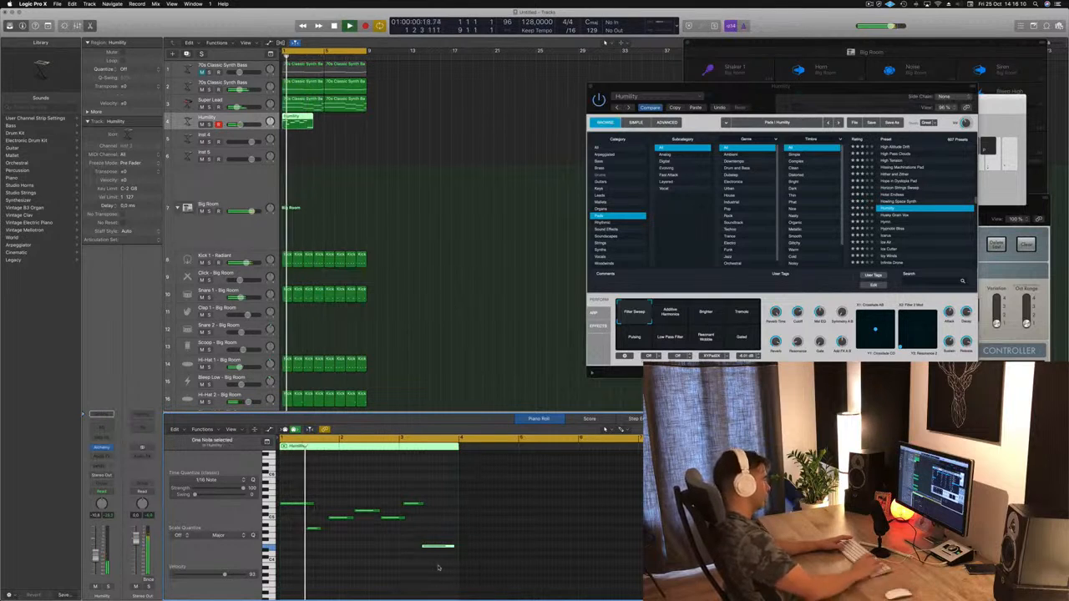
key("Delete")
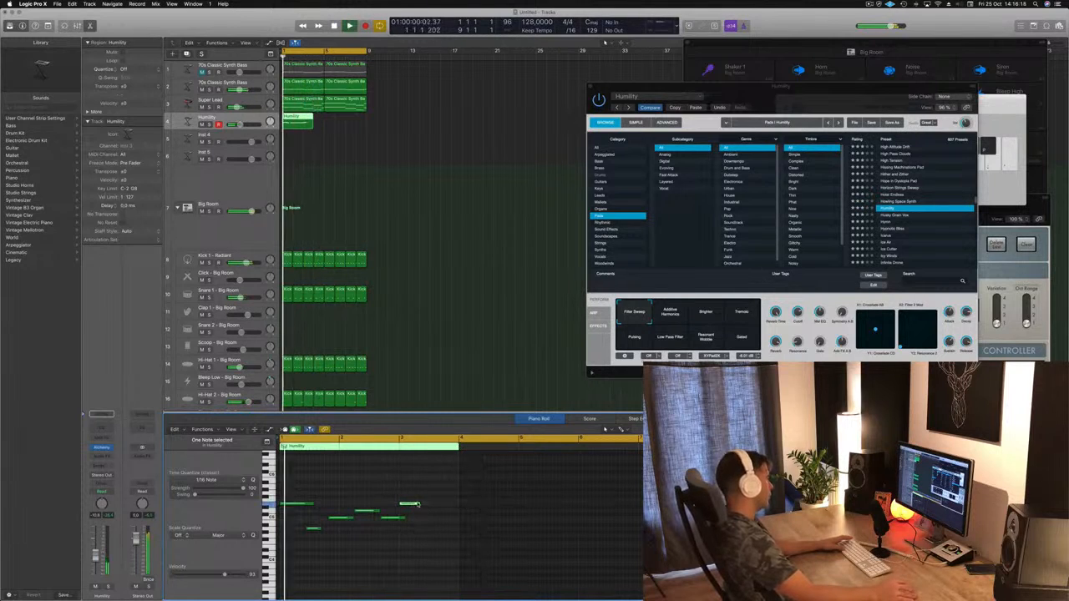
left_click_drag(418, 505, 435, 506)
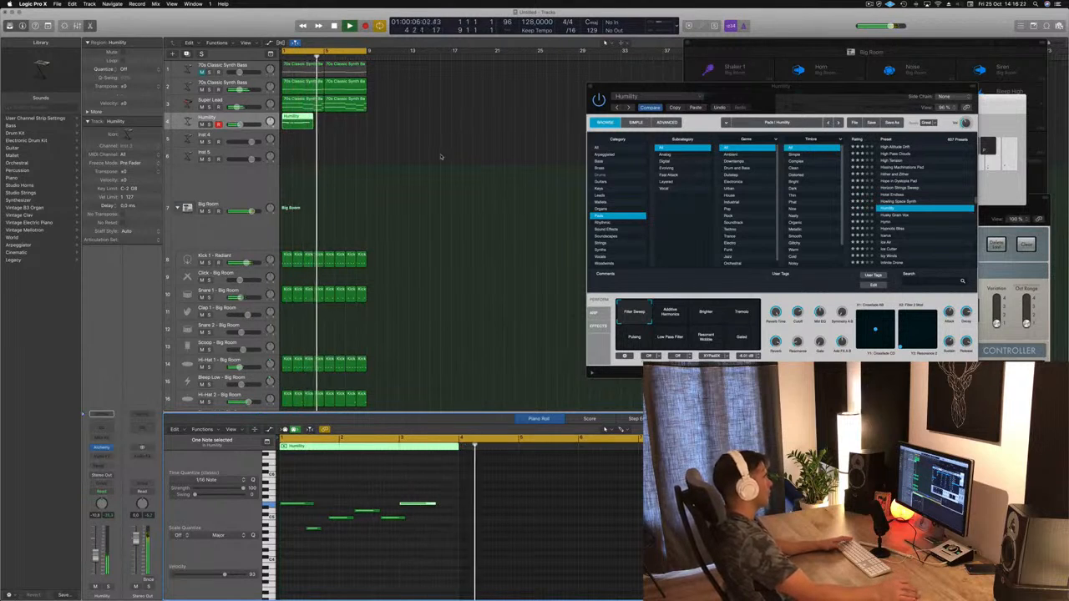
Step: Copy the Humility region to bar 5 and lower the Humility track volume to about -14.2 dB
left_click_drag(295, 122, 337, 123)
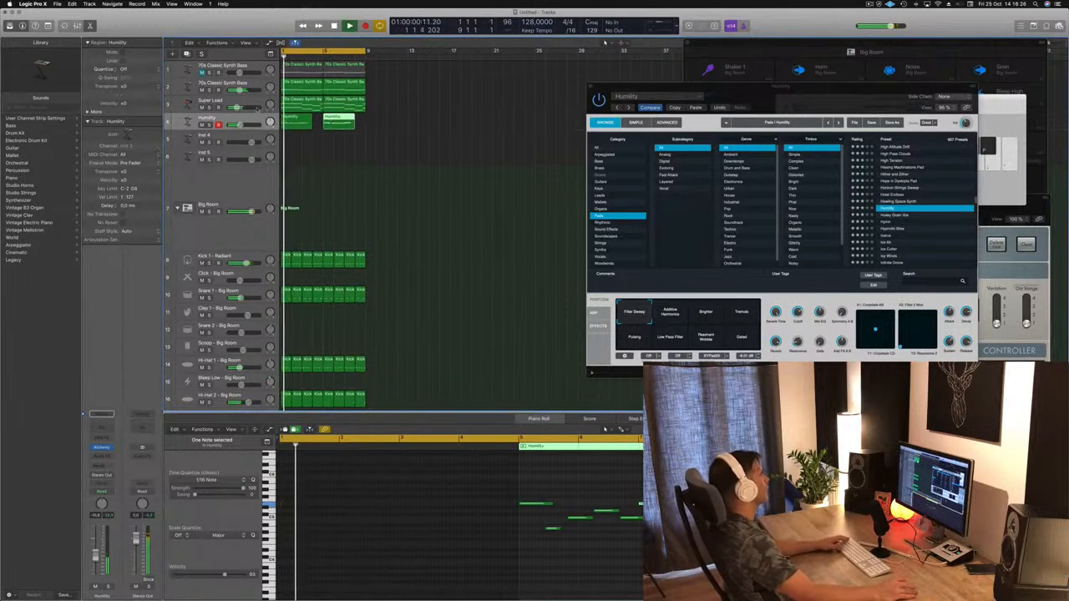
left_click(251, 137)
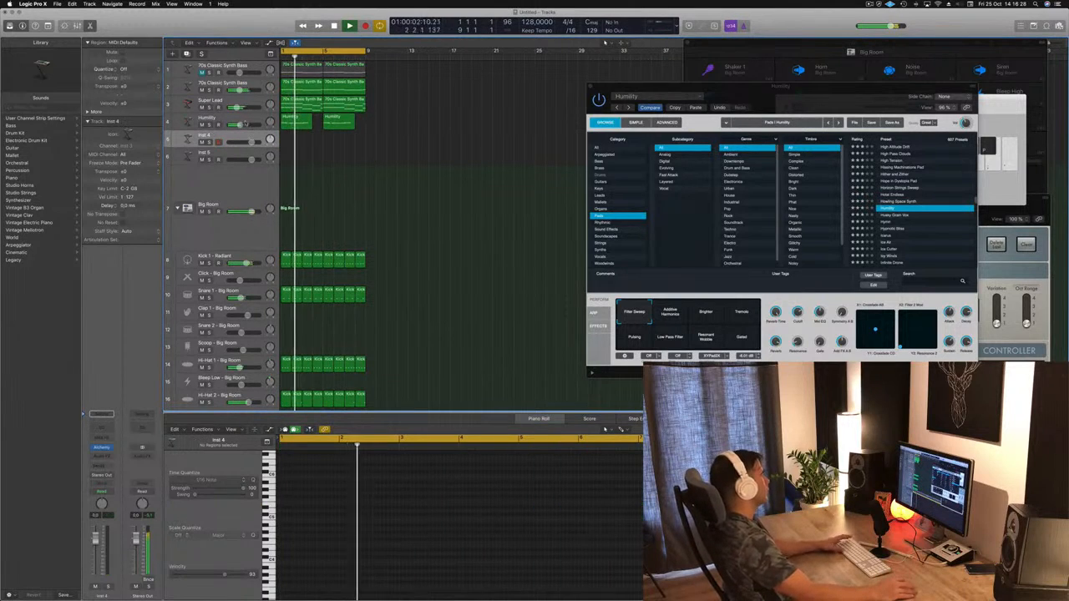
left_click(230, 126)
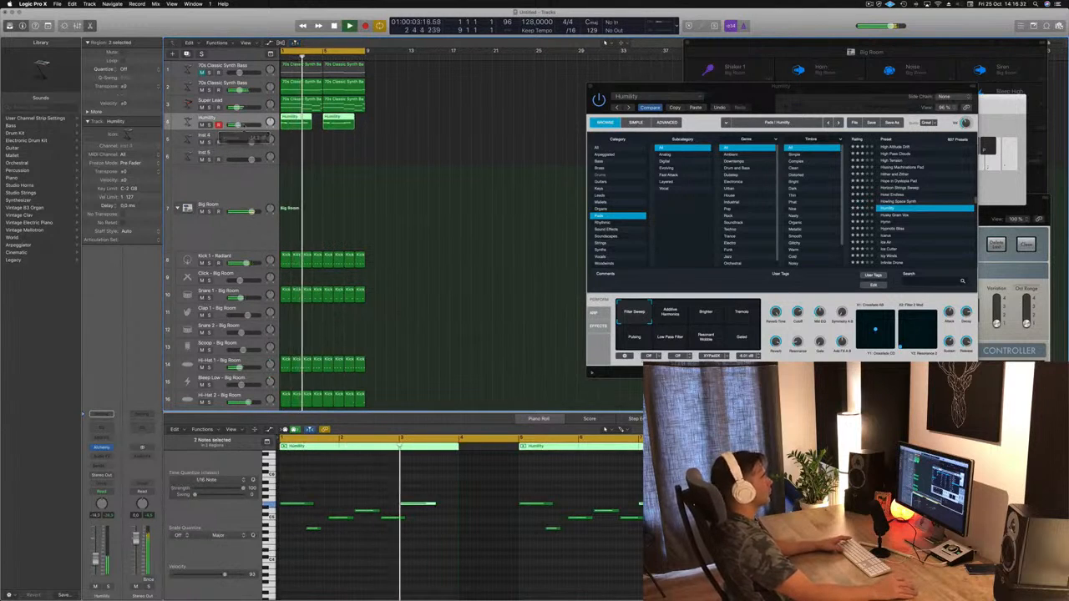
left_click_drag(774, 95, 650, 113)
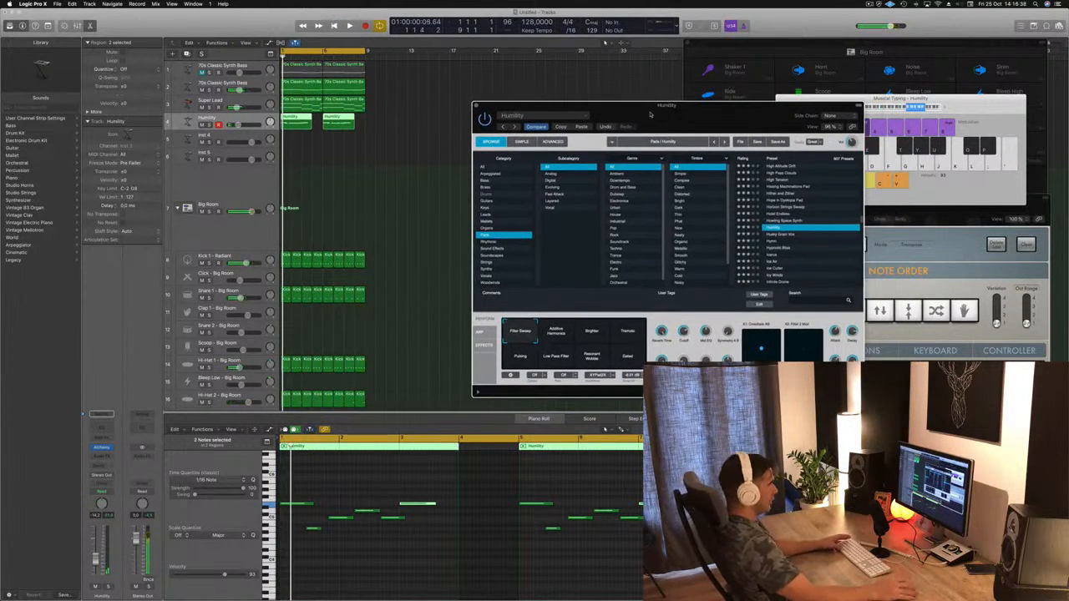
Step: Open the Inst 4 track's Alchemy instrument with the loop playing and place its window in front of the Humility one
left_click(238, 138)
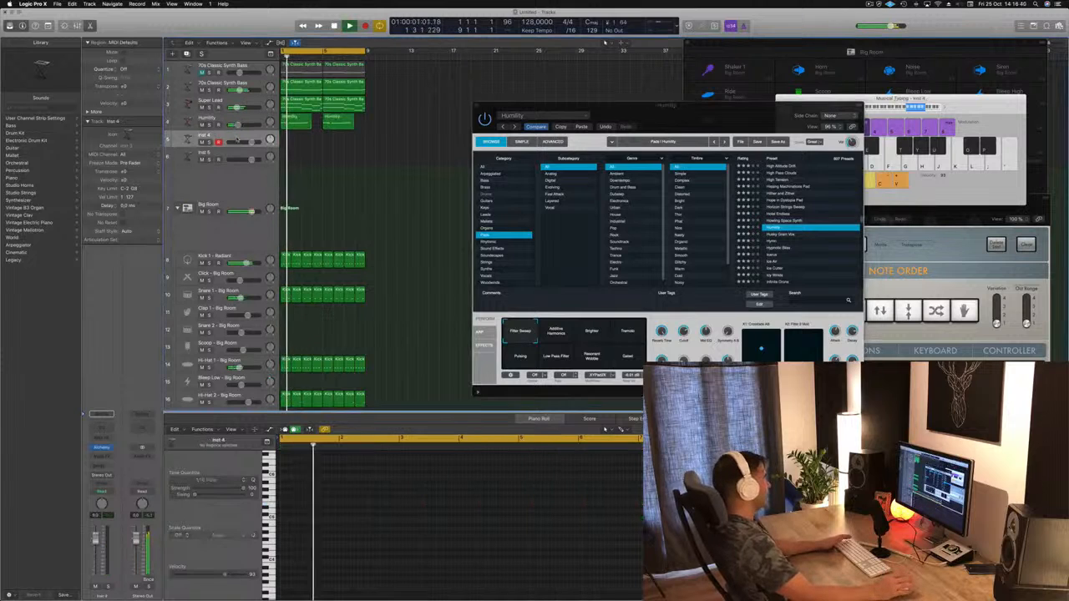
key("space")
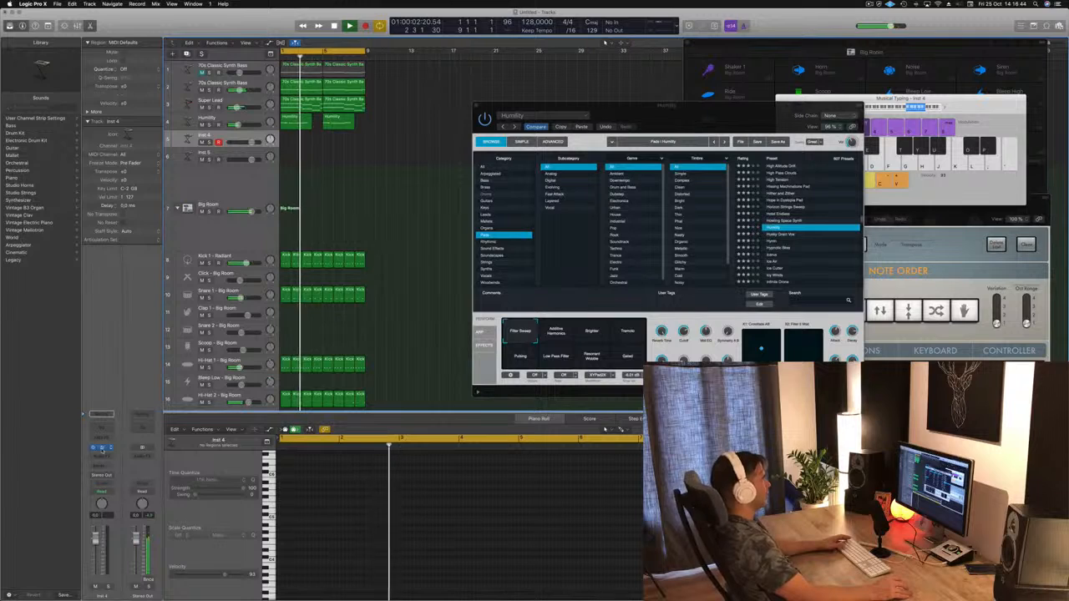
left_click(102, 449)
left_click_drag(230, 30, 661, 127)
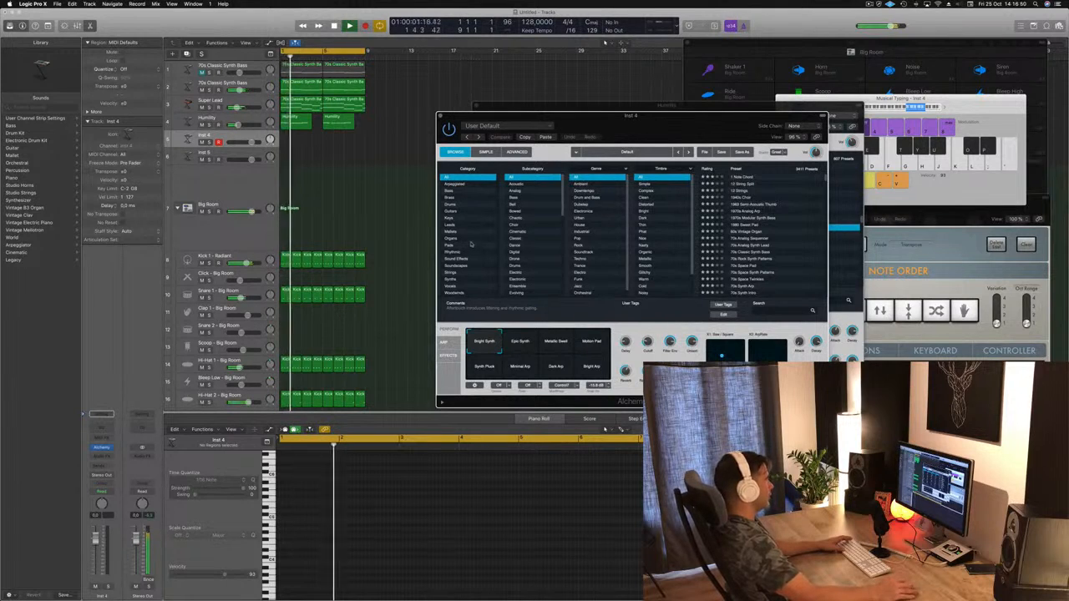
Step: Audition Alchemy's Brass presets 80s Slow Pop Sweep, Brassy Jazz Ensemble, Bright Punchy Synth and Byzantium Reeds on the Inst 4 track
left_click(449, 198)
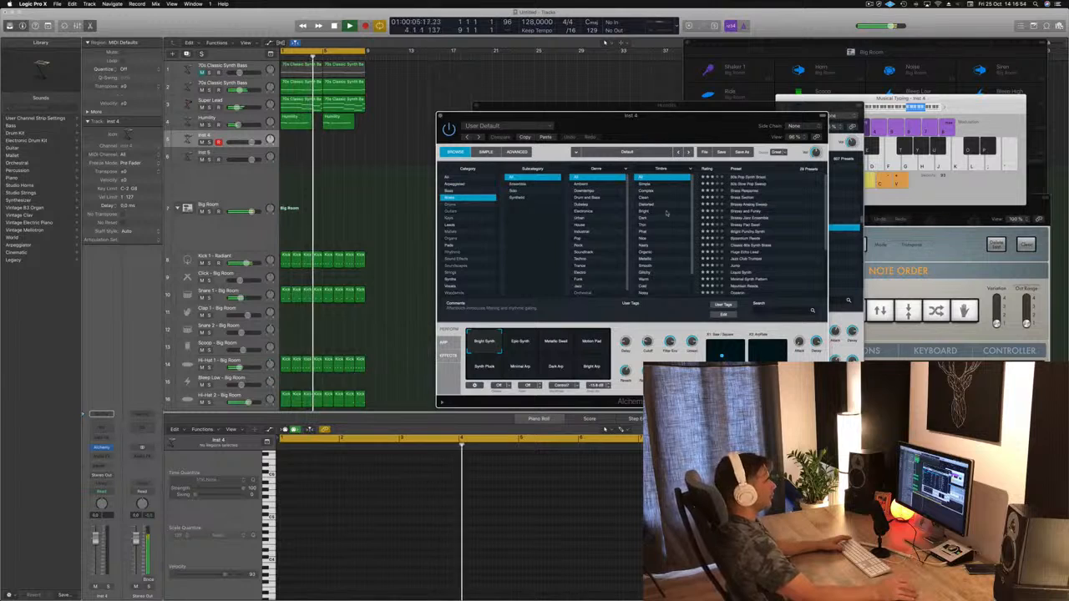
left_click(754, 185)
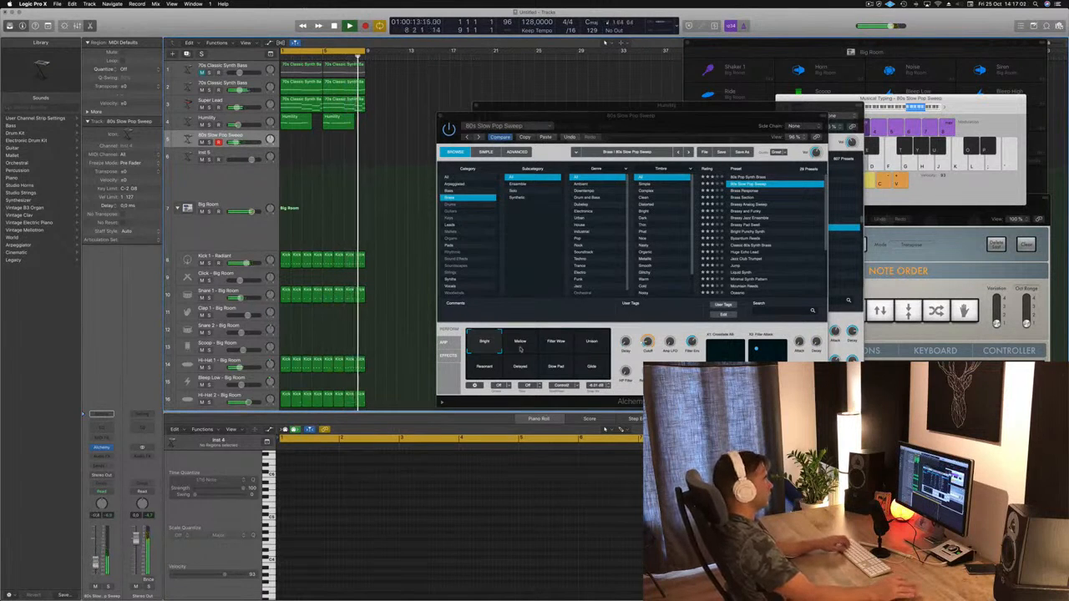
left_click_drag(690, 125, 595, 153)
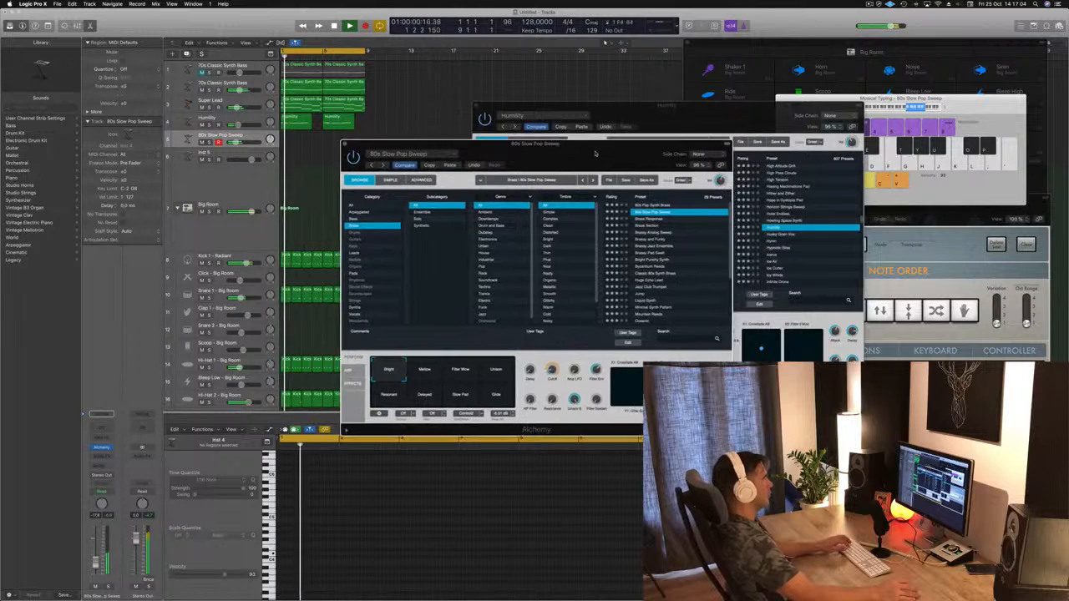
left_click(640, 248)
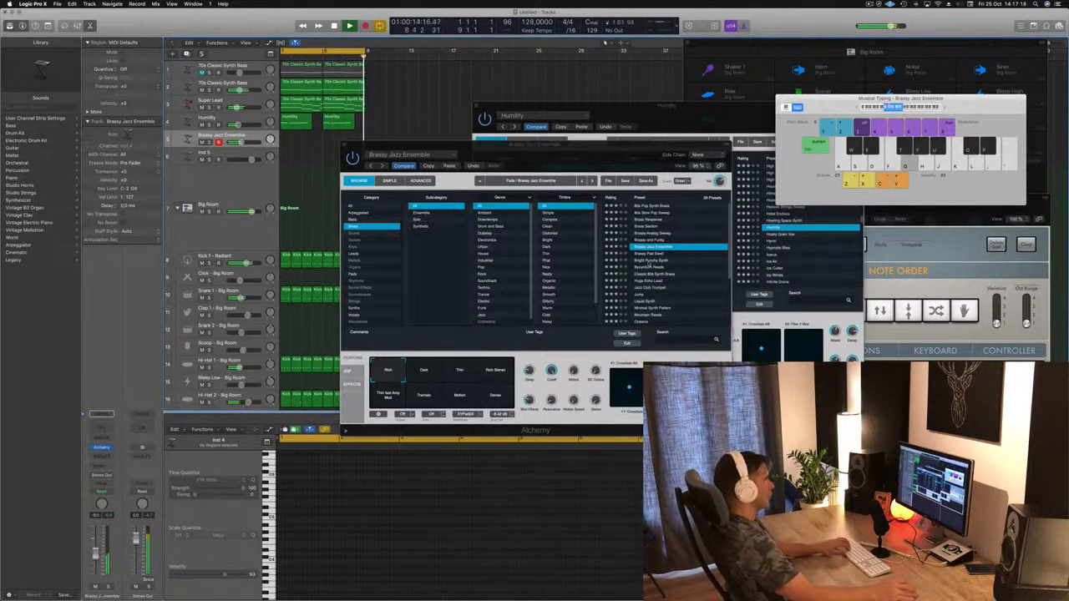
left_click(649, 260)
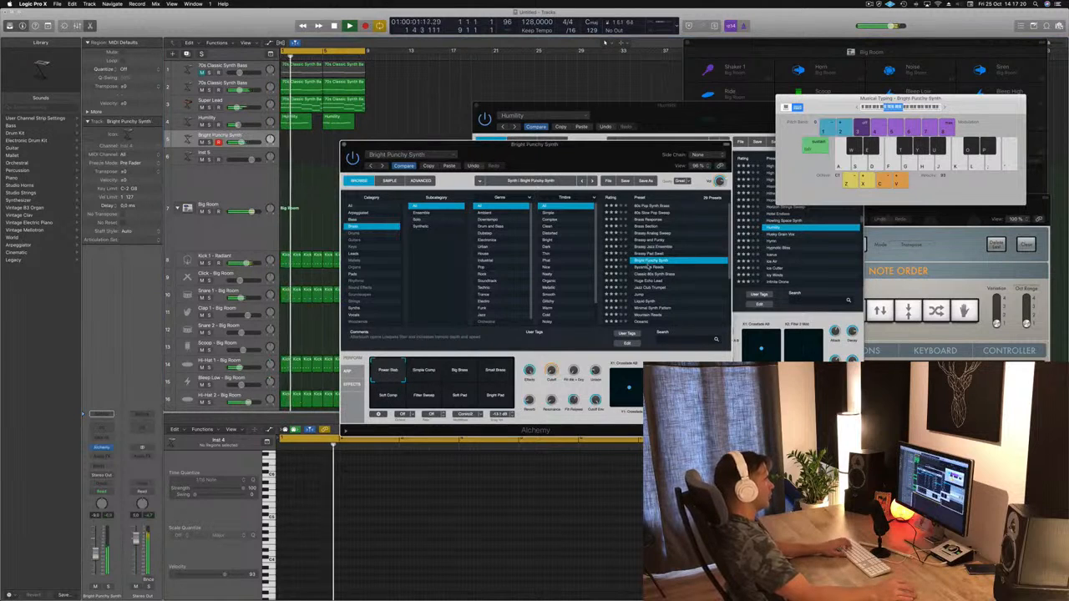
left_click(648, 268)
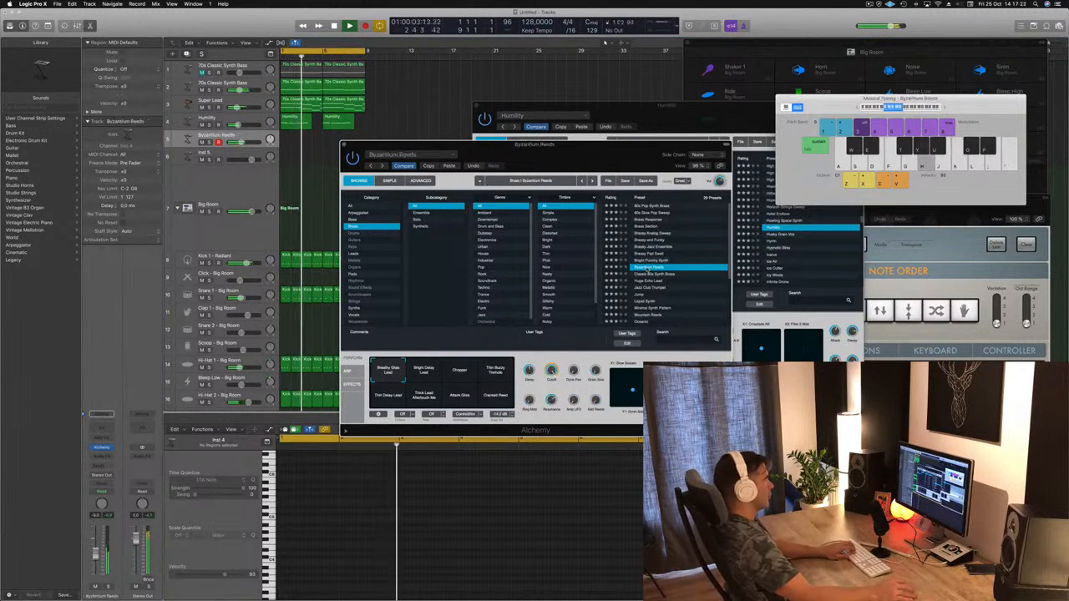
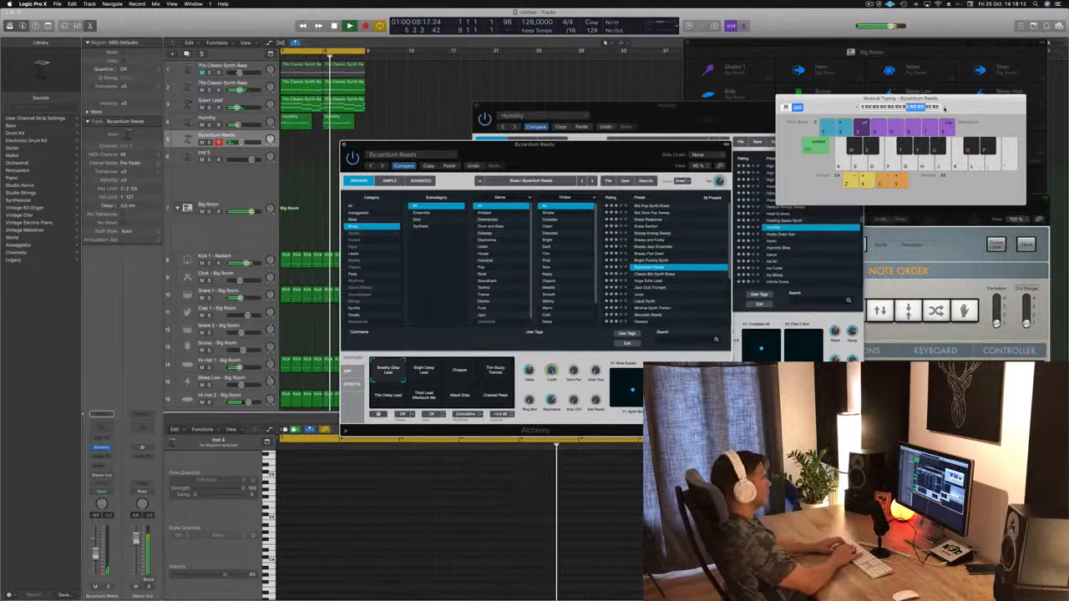
Step: Record a rising three-note Byzantium Reeds phrase at bars 7 and 3 over the cycled loop, and restart playback from bar 1
key("r")
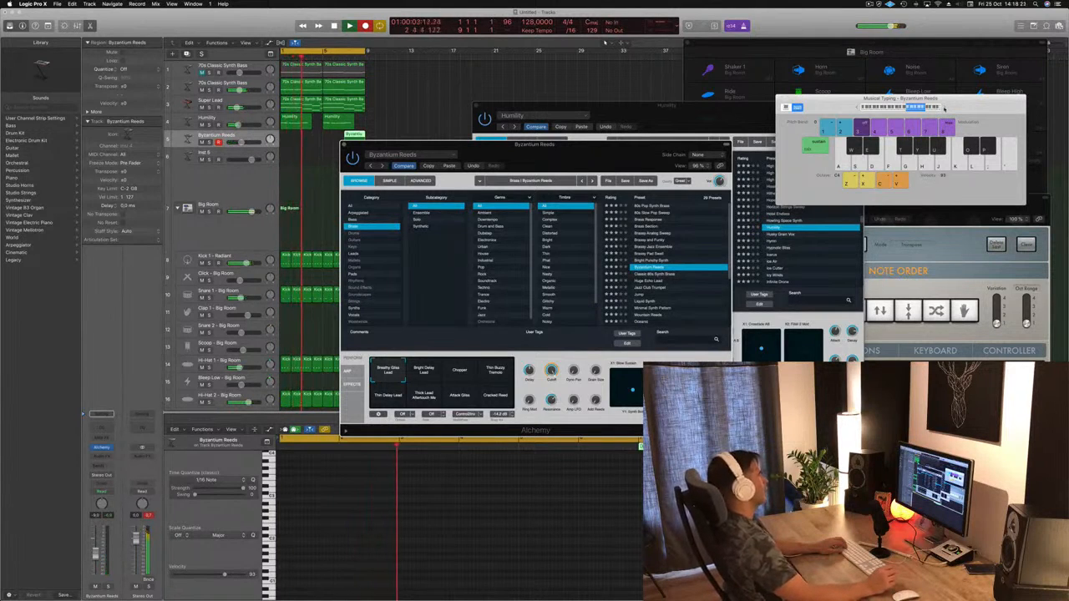
key("s")
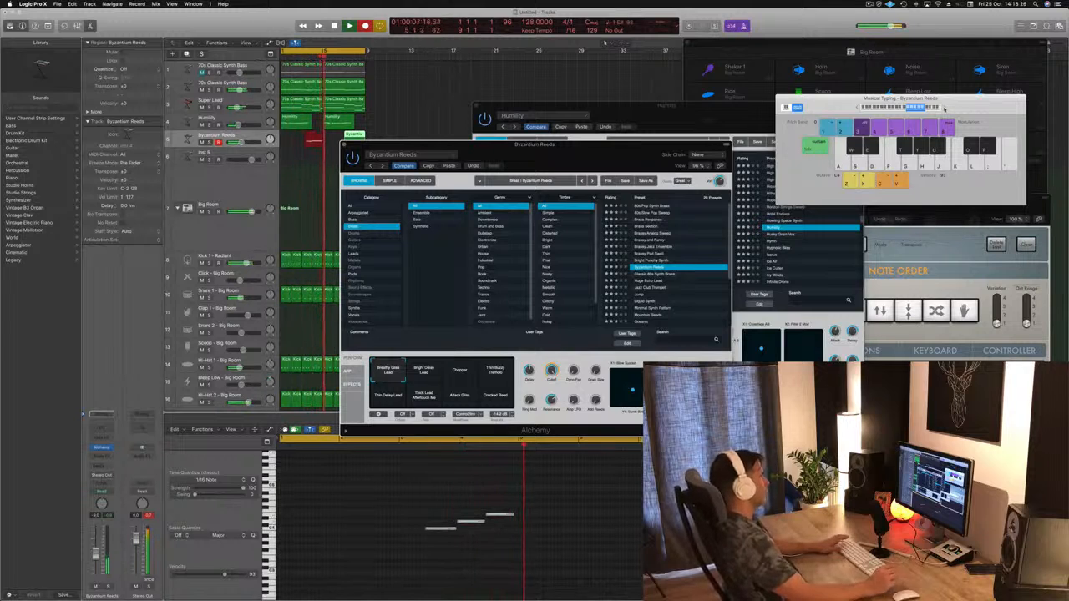
key("space")
key("space")
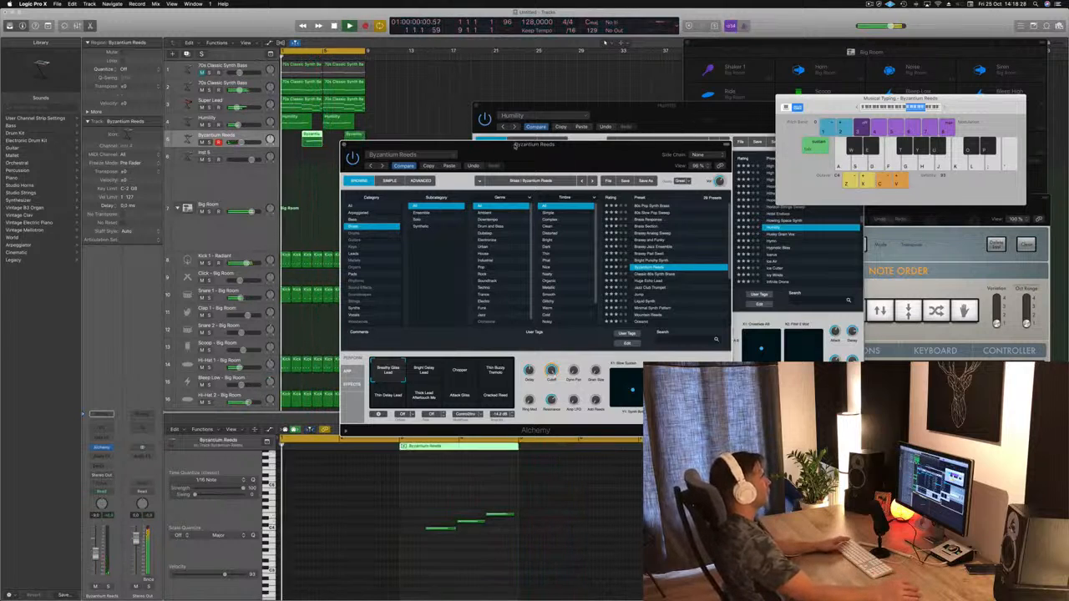
Step: Move the Byzantium Reeds Alchemy window clear of the arrangement and show the bar 3 Byzantium Reeds region's notes for editing
left_click_drag(660, 145, 821, 133)
left_click(365, 170)
left_click(310, 138)
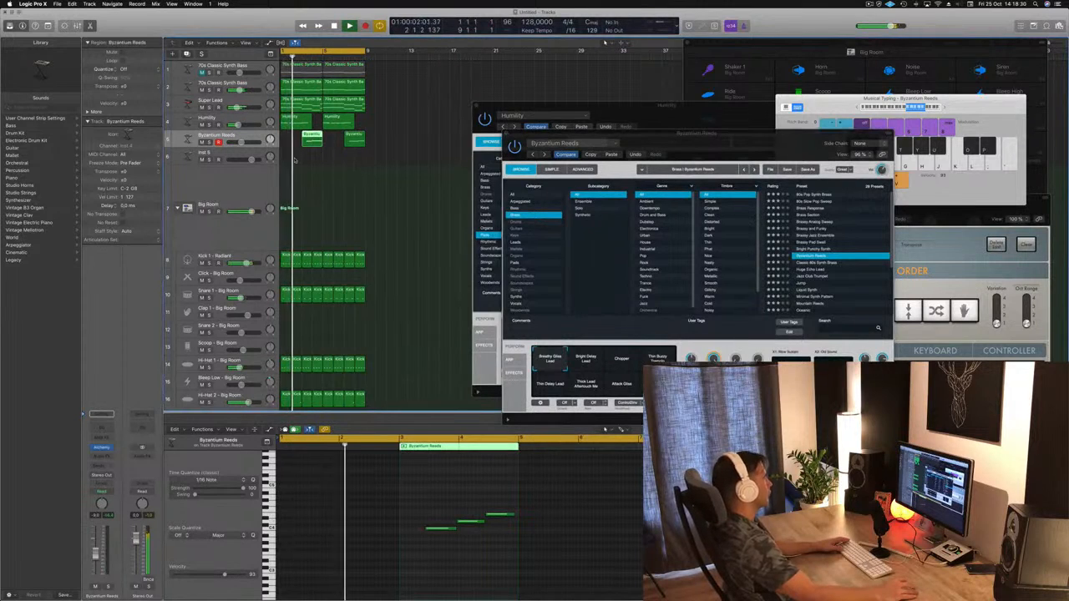
Step: Shift all three notes of the bar 3 Byzantium Reeds region slightly later while the loop plays
left_click_drag(425, 492, 512, 549)
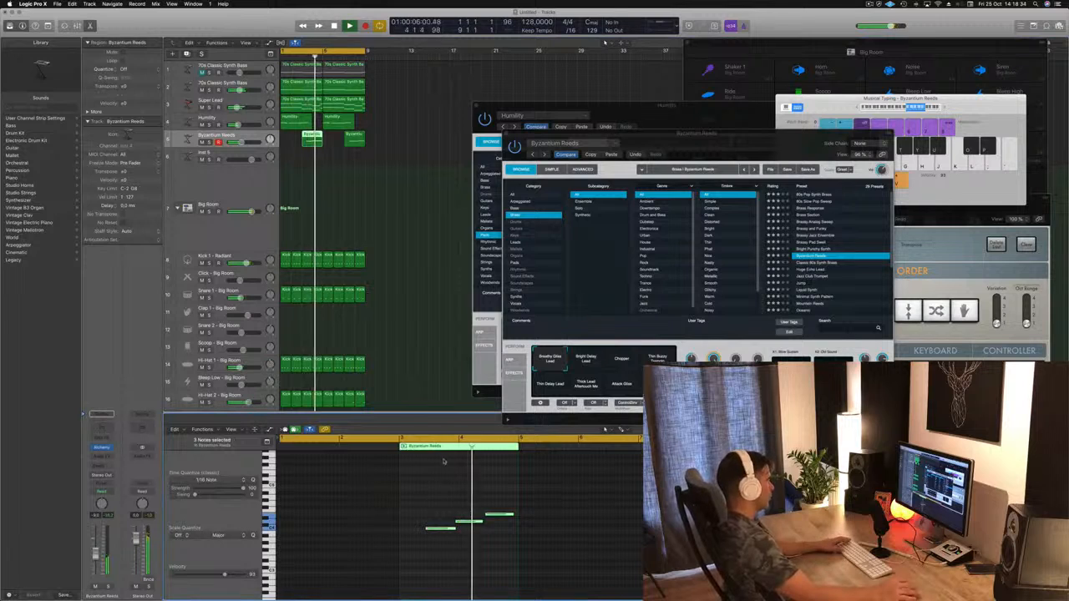
left_click_drag(417, 494, 514, 542)
key("space")
key("Return")
key("space")
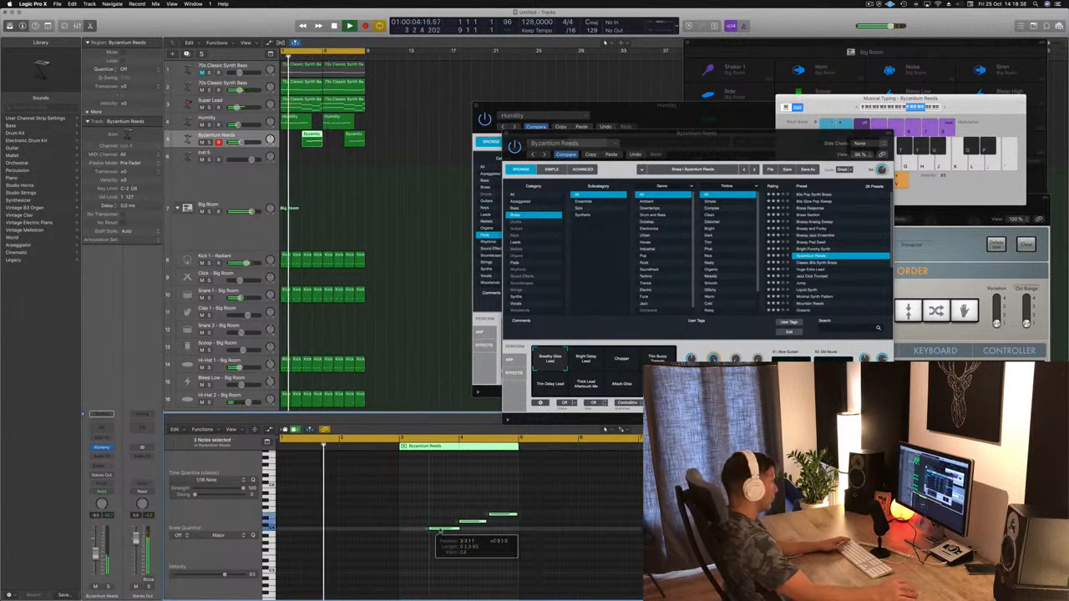
Step: Delete the Byzantium Reeds region at bar 3 and replace it with a copy of the bar 7 region
left_click(354, 139)
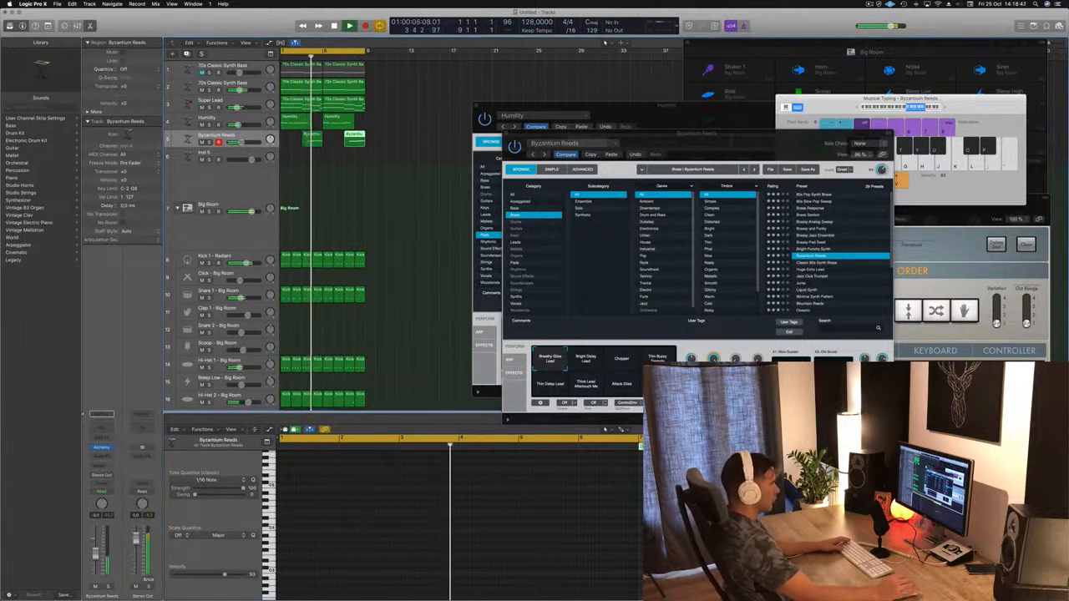
left_click(306, 143)
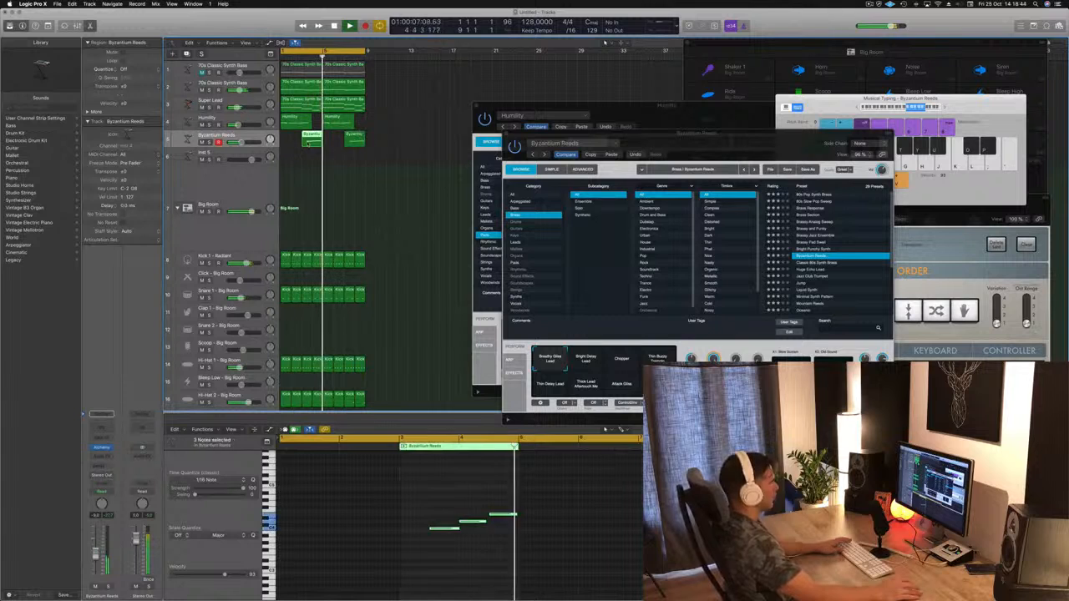
key("Delete")
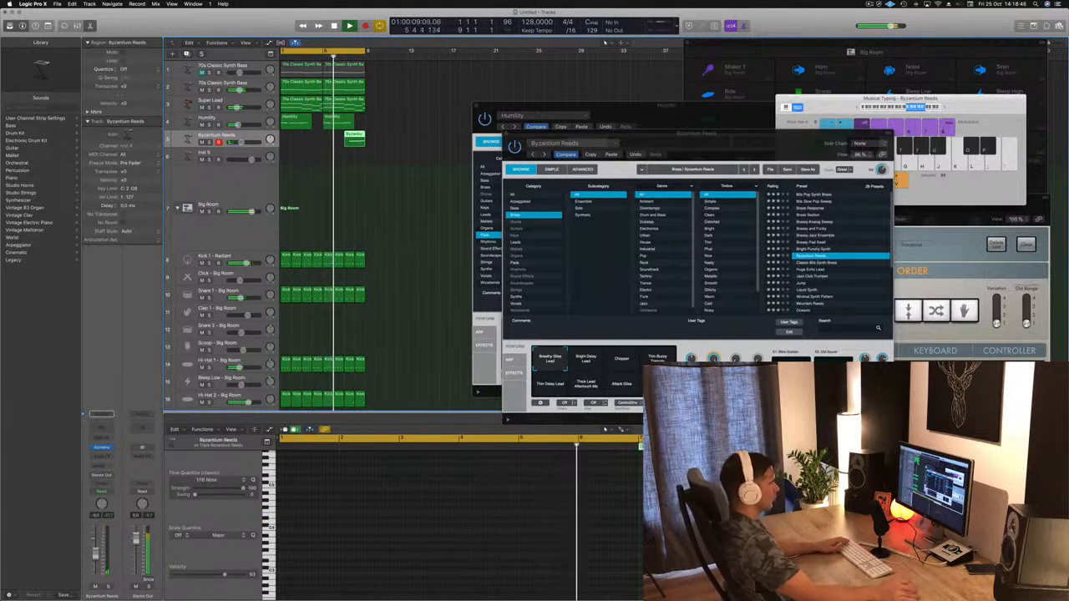
left_click(668, 523)
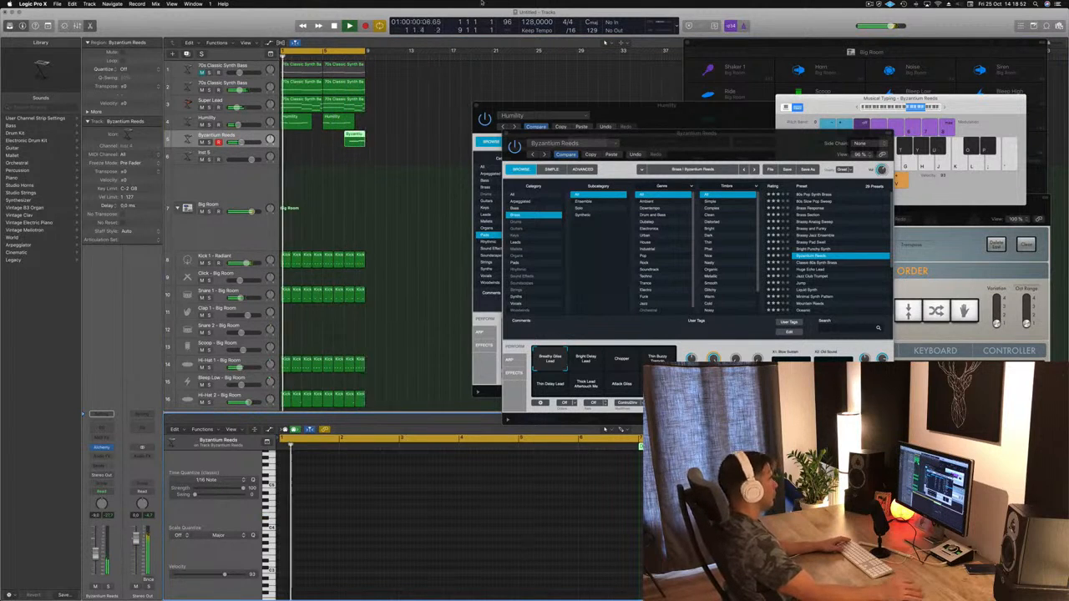
left_click_drag(325, 142, 307, 143)
left_click(318, 166)
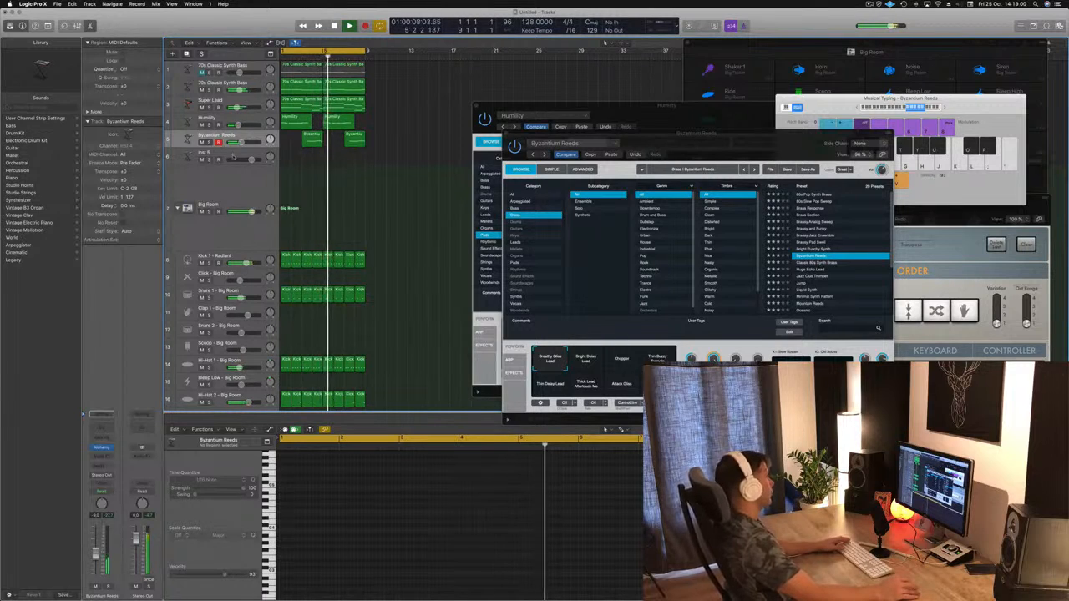
Step: Open the Inst 5 track's Alchemy instrument and place its window in front of the Byzantium Reeds one
left_click(233, 156)
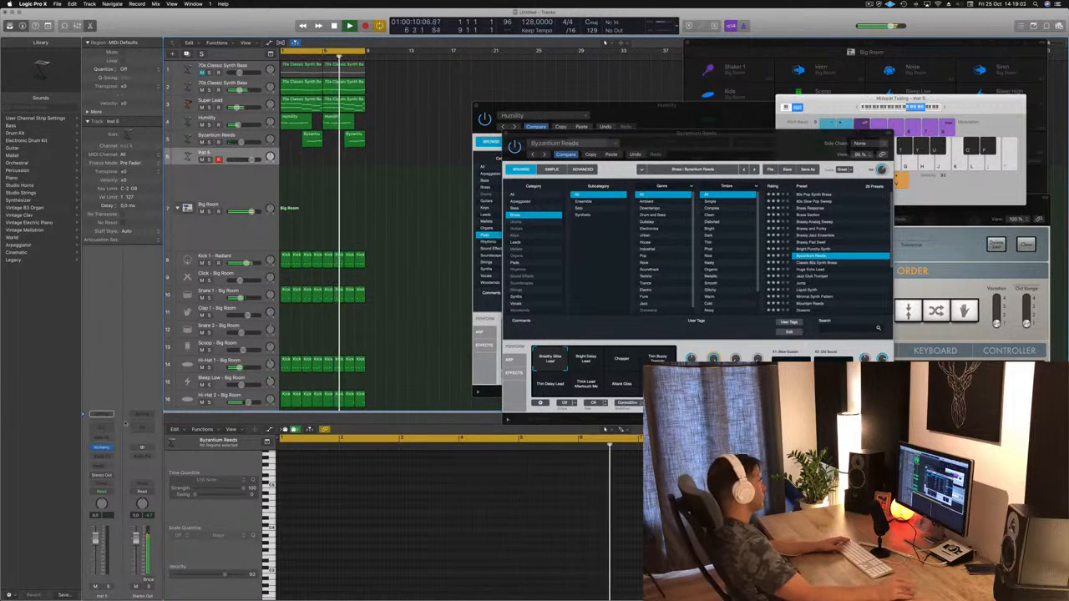
left_click(101, 448)
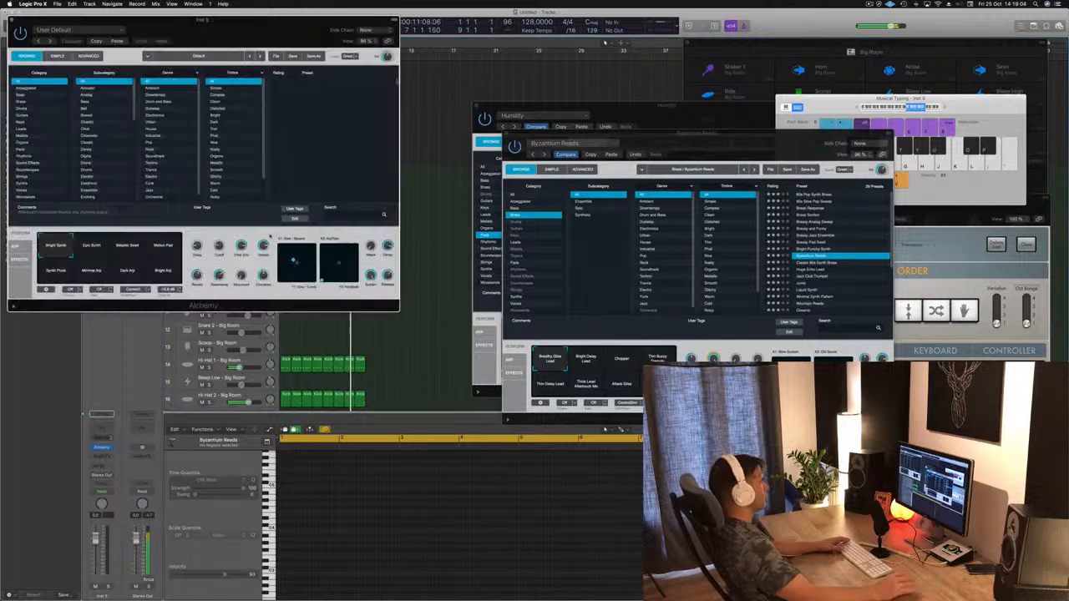
left_click_drag(242, 31, 767, 163)
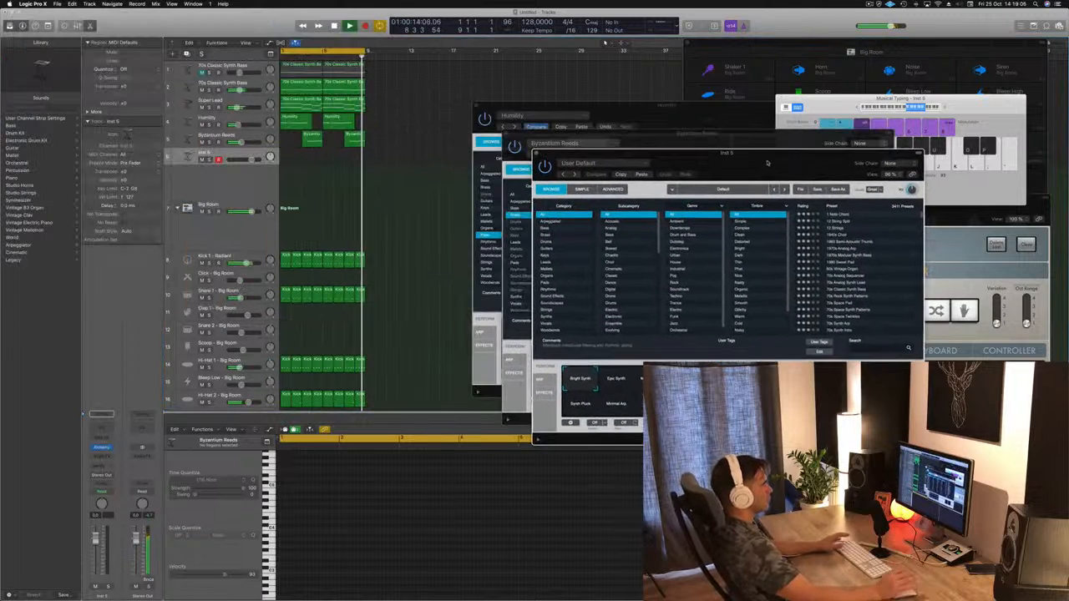
Step: Filter Alchemy's presets to the Mallets category and audition Bamboo Slurp and Aqua Mallet on the Inst 5 track
left_click(564, 269)
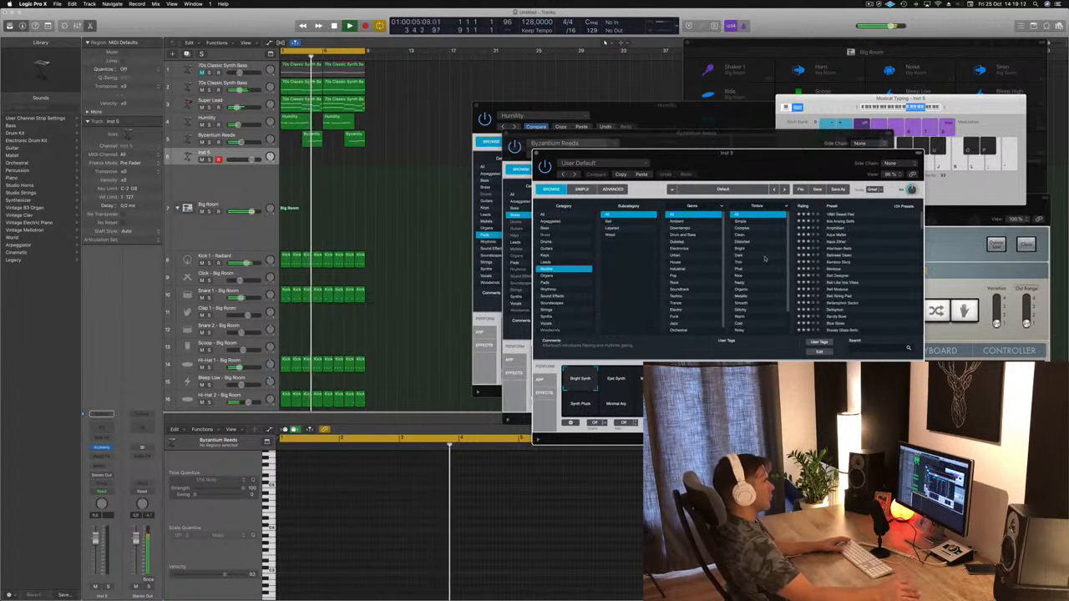
left_click(547, 263)
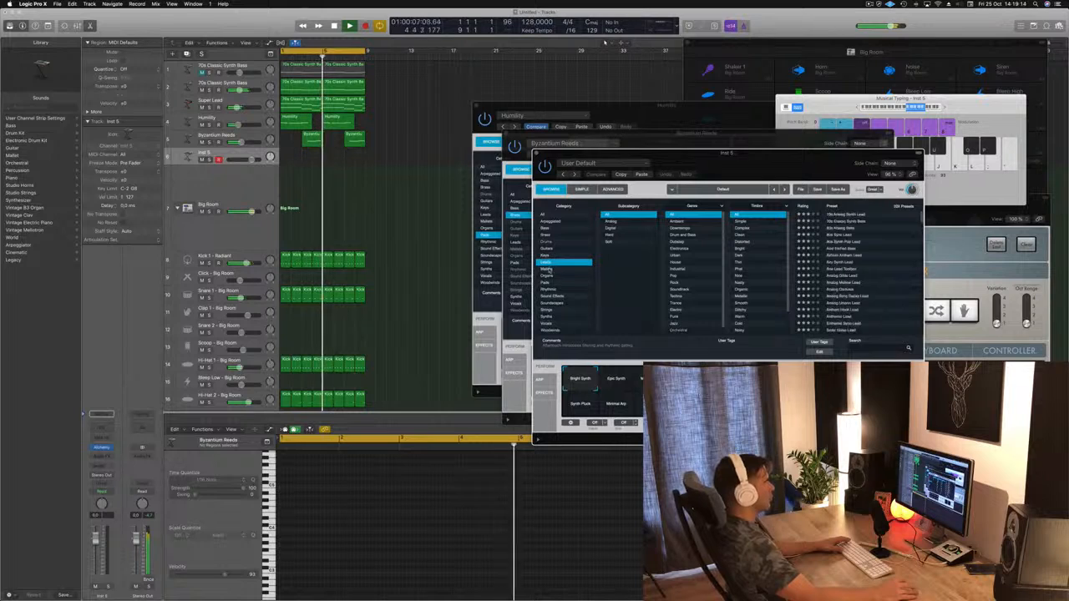
left_click(560, 268)
left_click(832, 263)
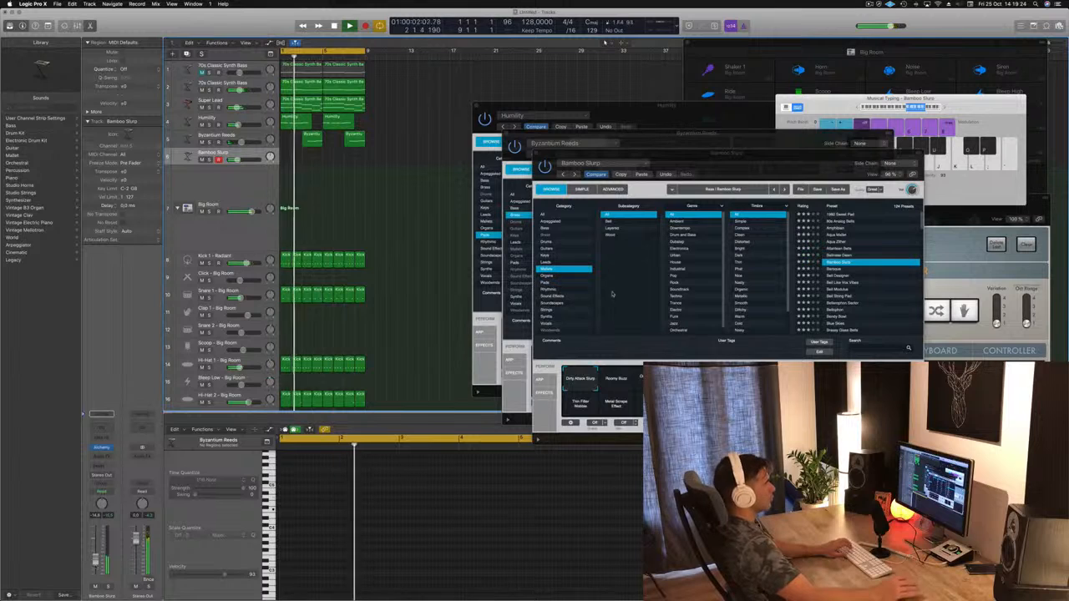
left_click(840, 239)
left_click(840, 237)
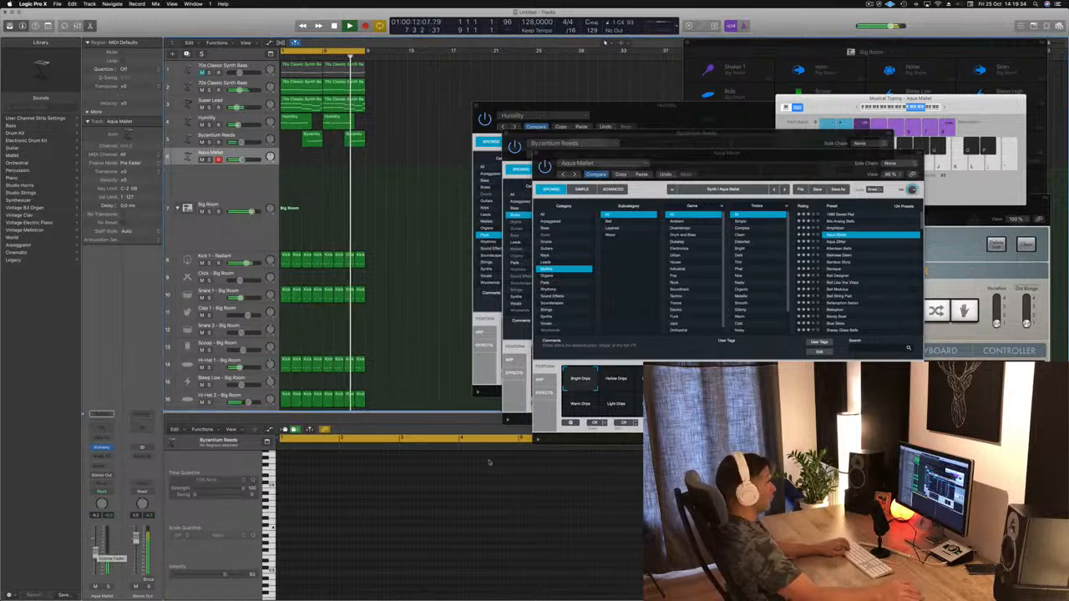
Step: Audition Aqua Mallet's Hollow Drips, Warm Drips and Light Drips performance variations over the playing loop
left_click(613, 382)
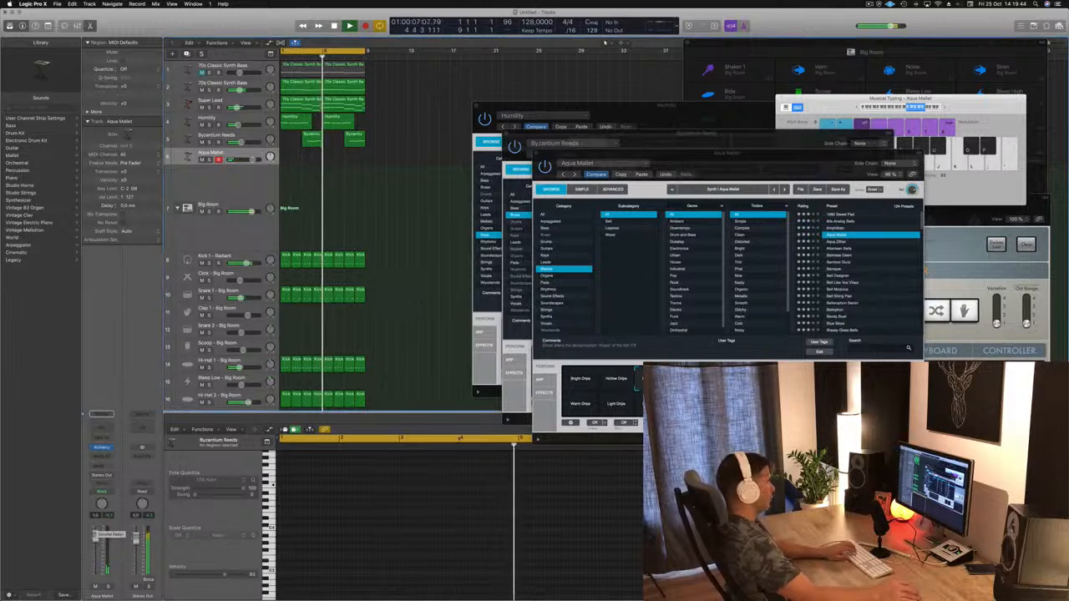
left_click(767, 297)
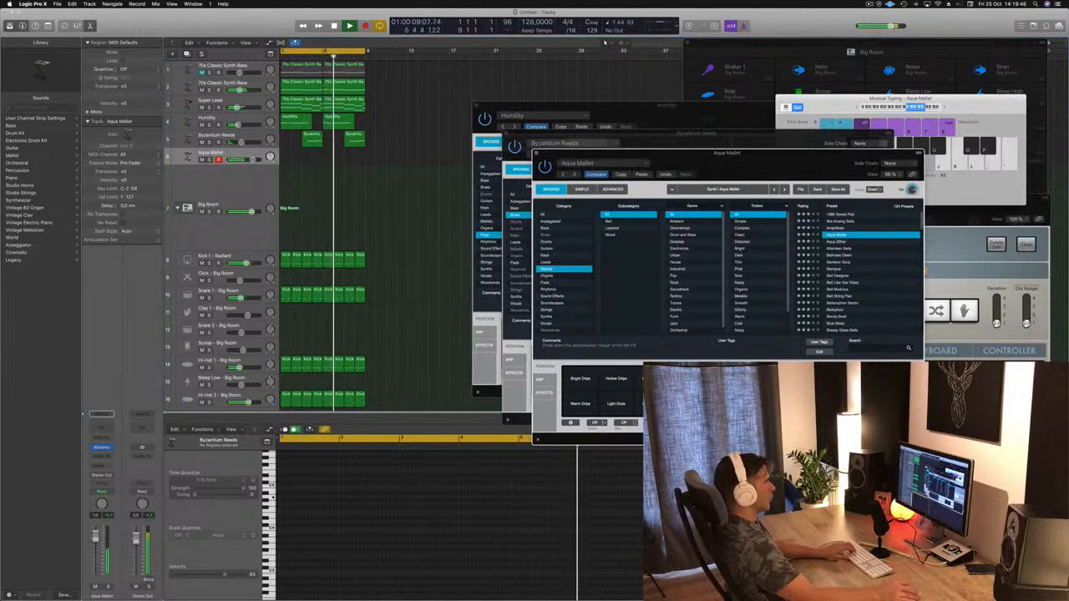
key("j")
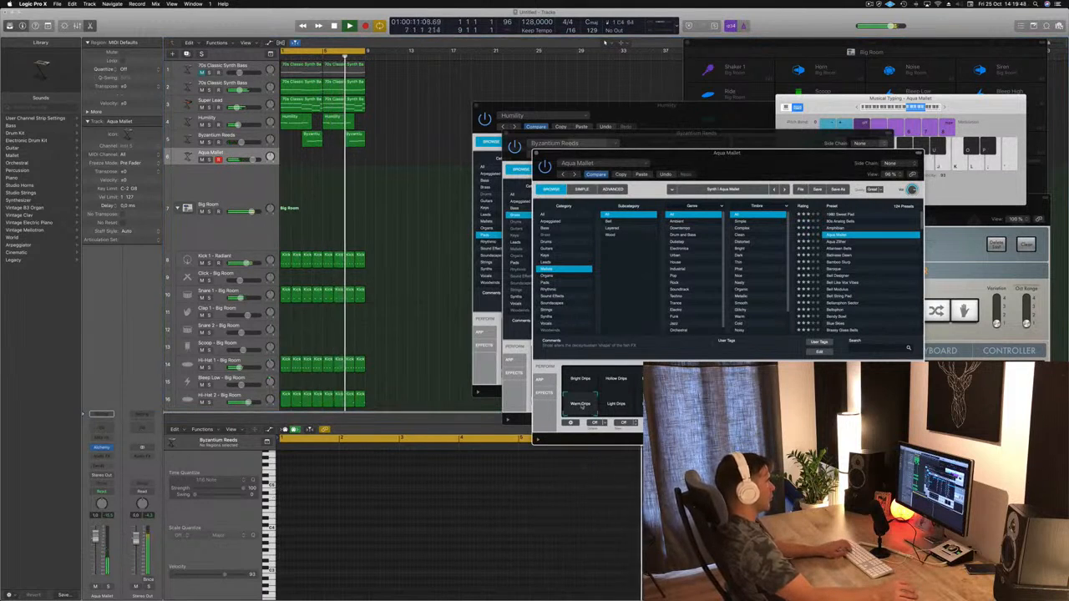
left_click(627, 405)
left_click(652, 404)
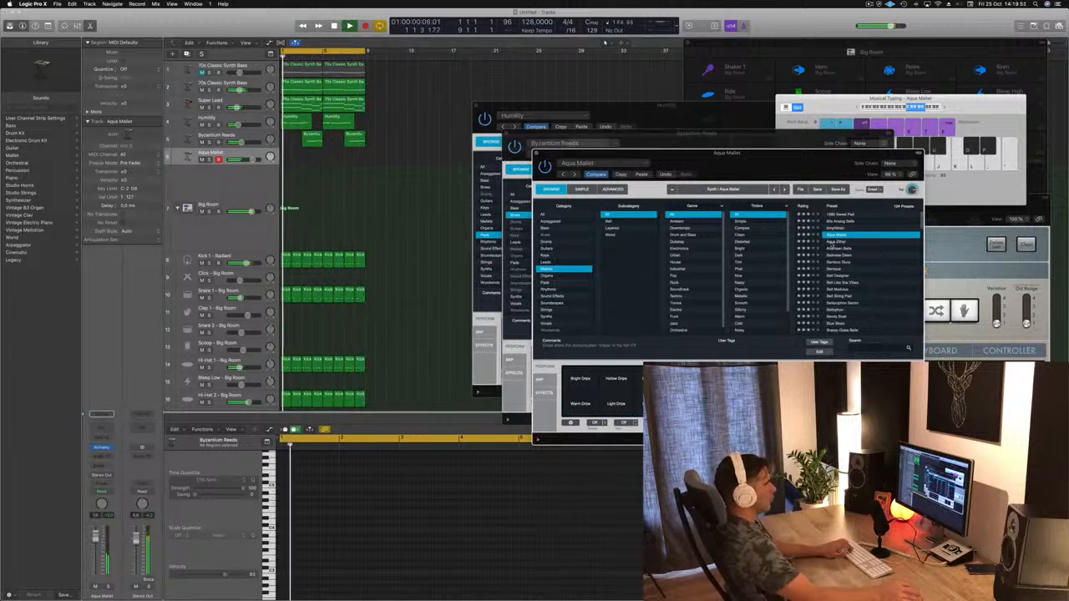
Step: Audition the Mallets presets Aqua Zither, Atlantean Bells, Bell Modulus and Bell Designer on the same track
left_click(833, 241)
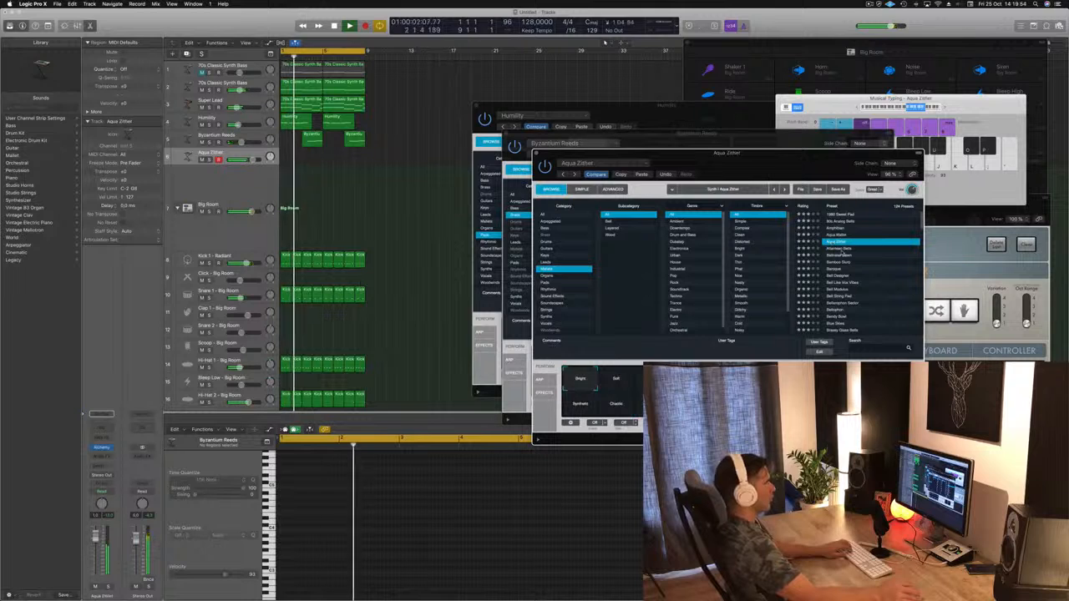
key("Down")
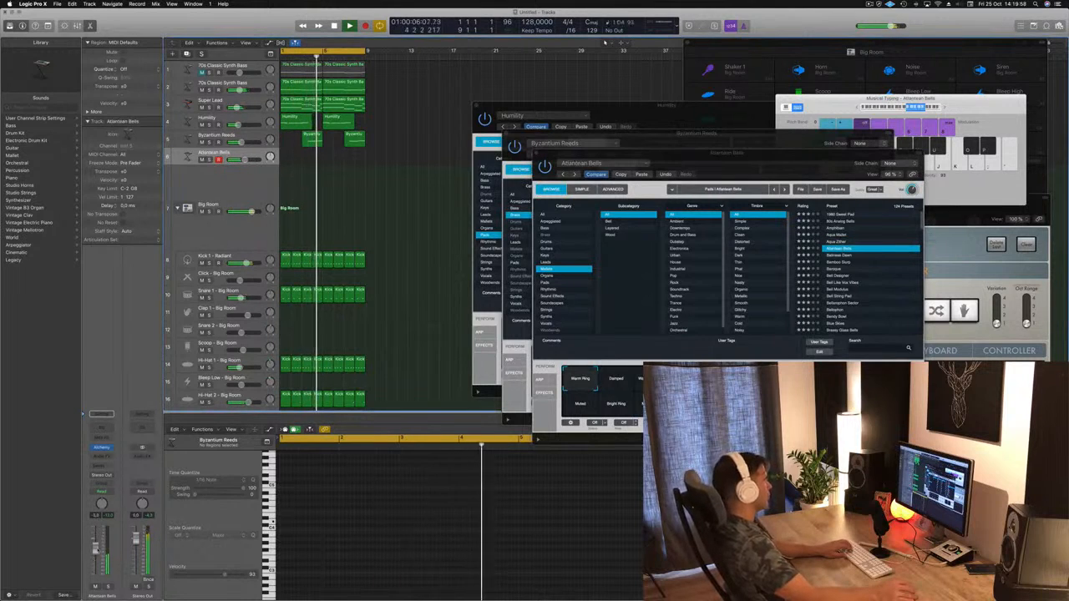
left_click(833, 290)
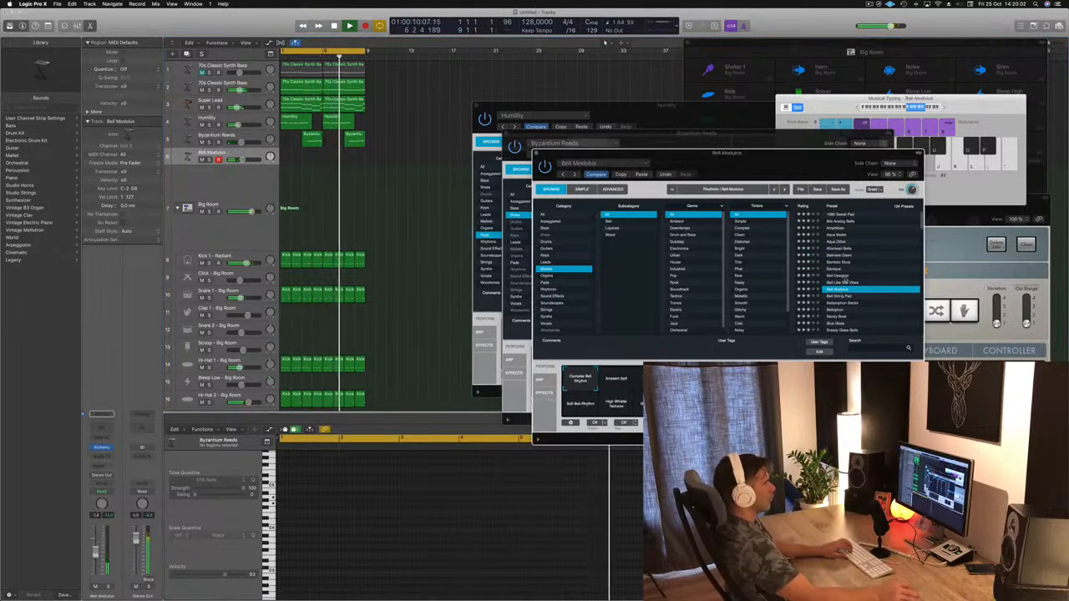
left_click(843, 277)
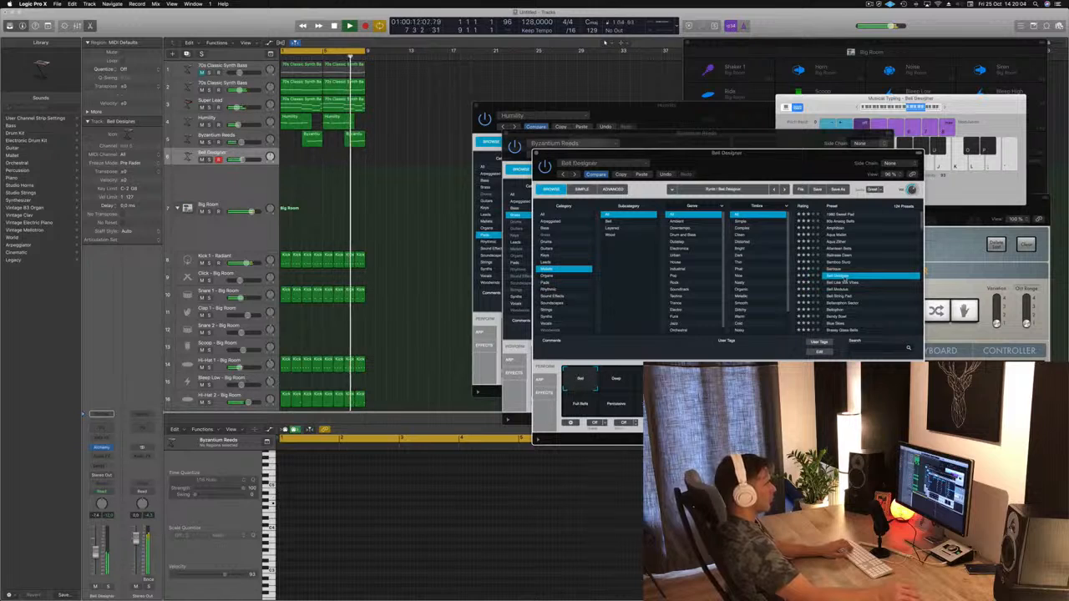
Step: Audition Bell Designer's Deep, Full Bells and Percussive performance variations over the playing loop
left_click(616, 381)
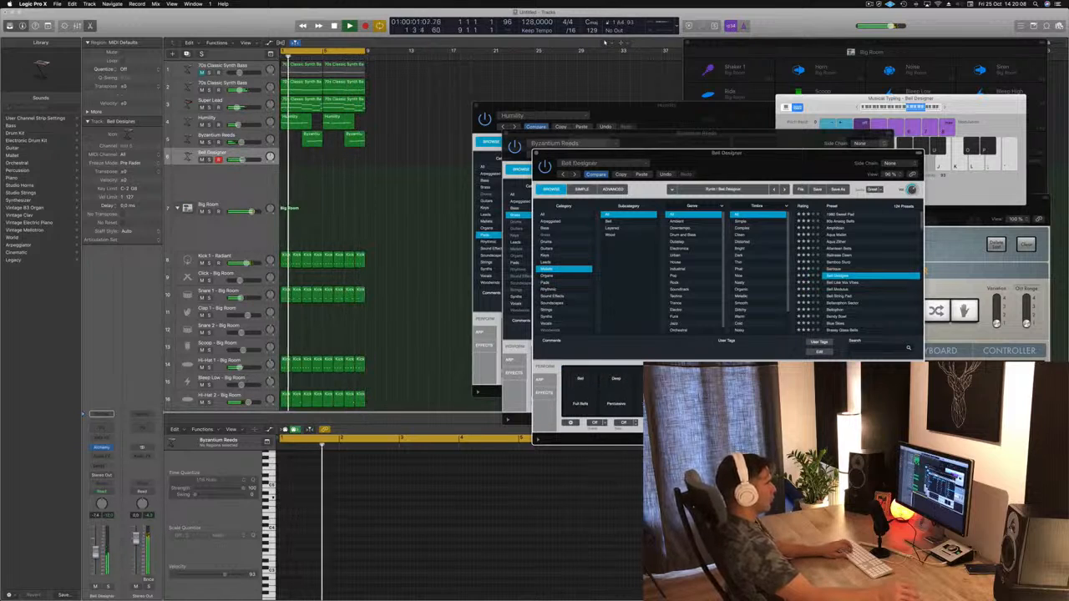
left_click(578, 404)
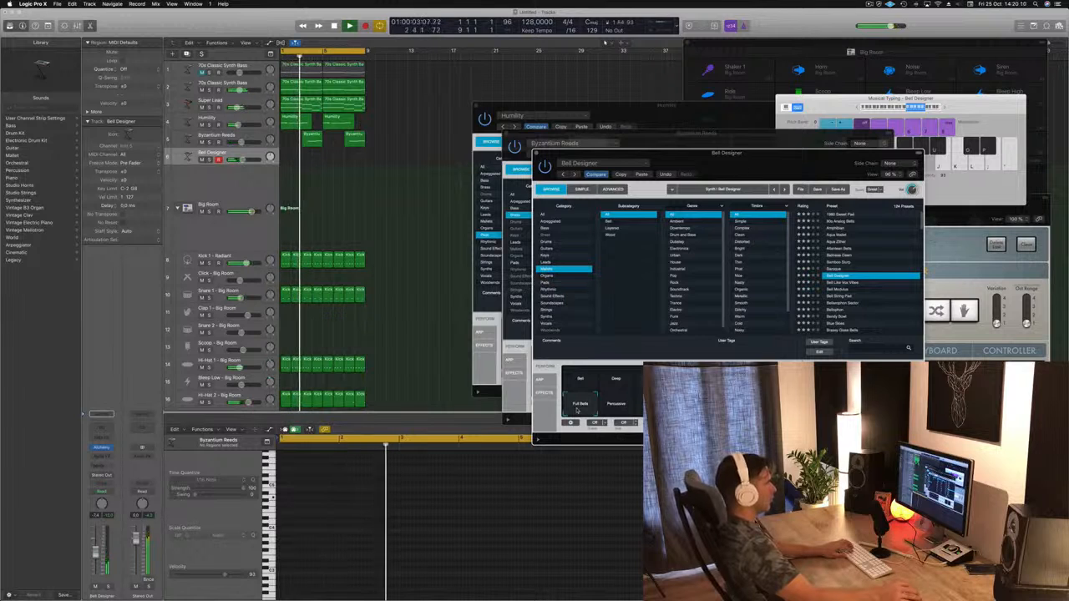
left_click(617, 404)
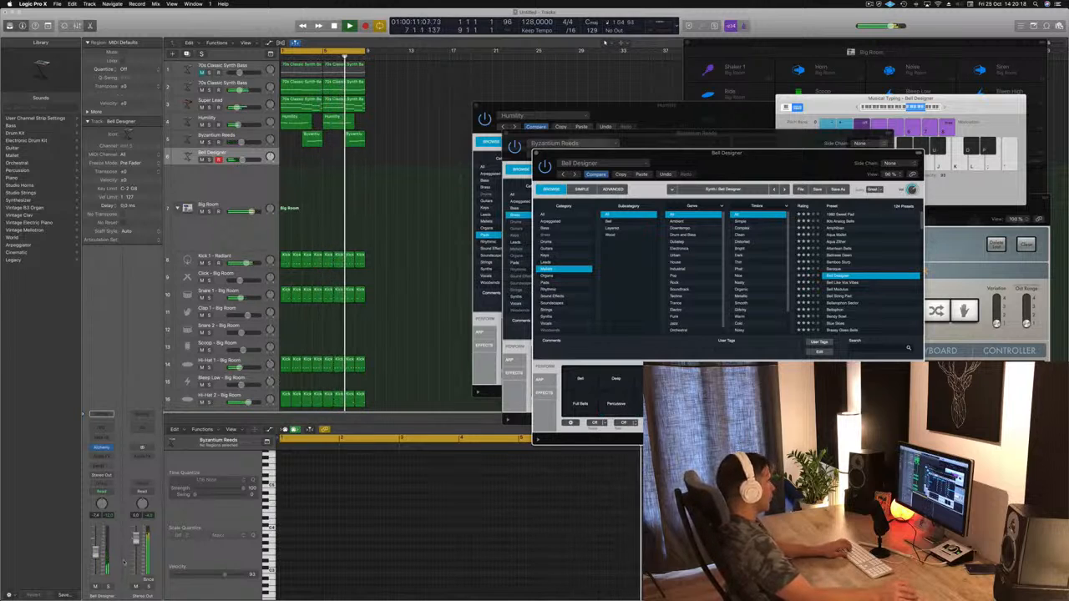
Step: Audition the Mallets presets Bell Like Vox Vibes, Bell String Pad, Bellarophon Sector, Bendy Bowl, Breezy Glass Bells and Chimera Hammer
left_click(849, 284)
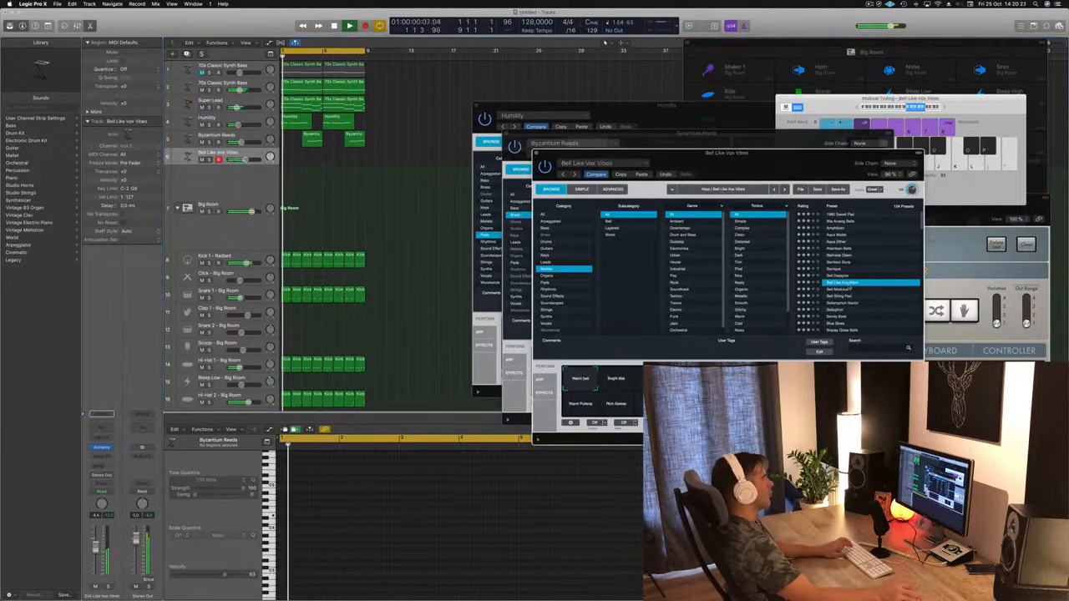
left_click(840, 297)
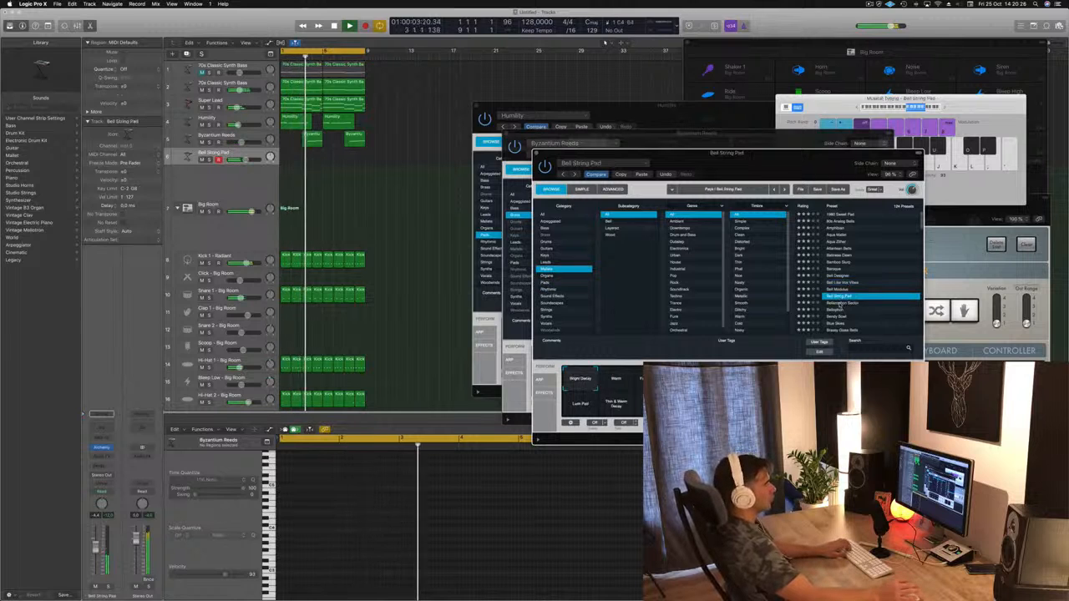
left_click(839, 304)
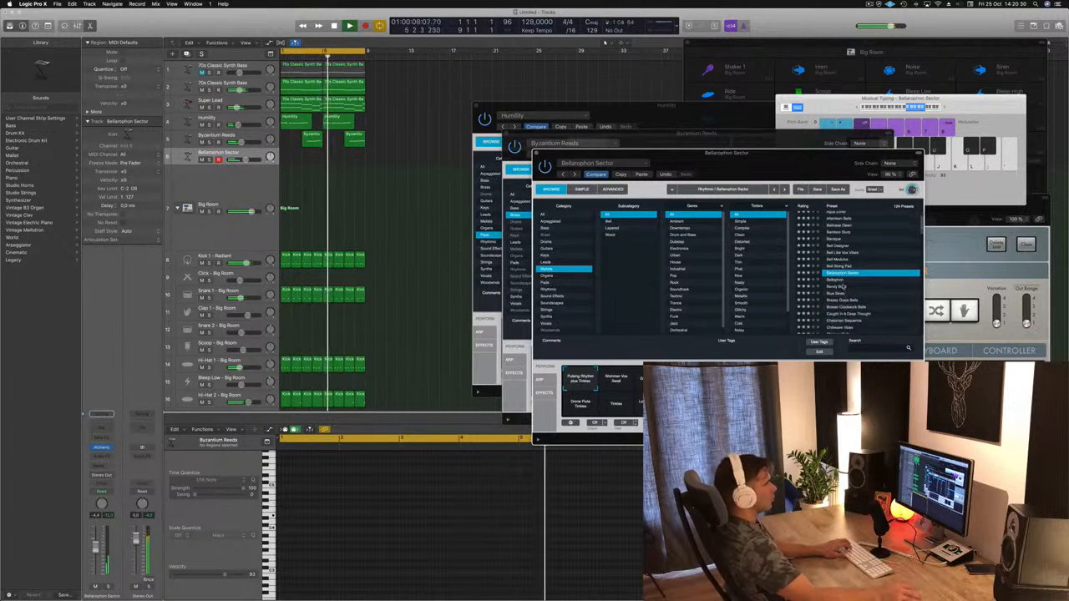
left_click(838, 288)
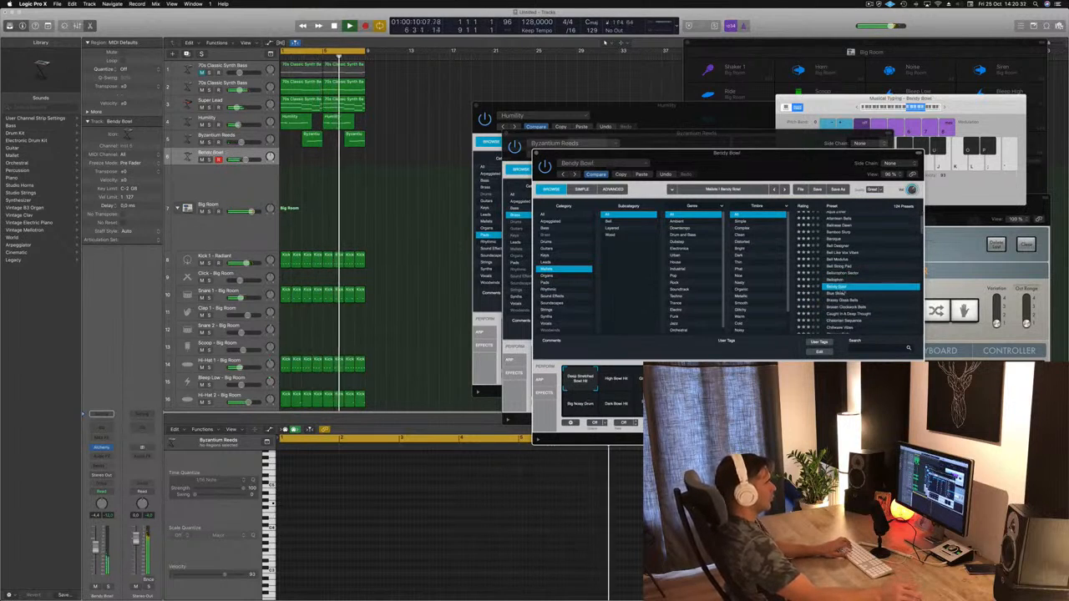
left_click(850, 300)
scroll(850, 301, "down", 5)
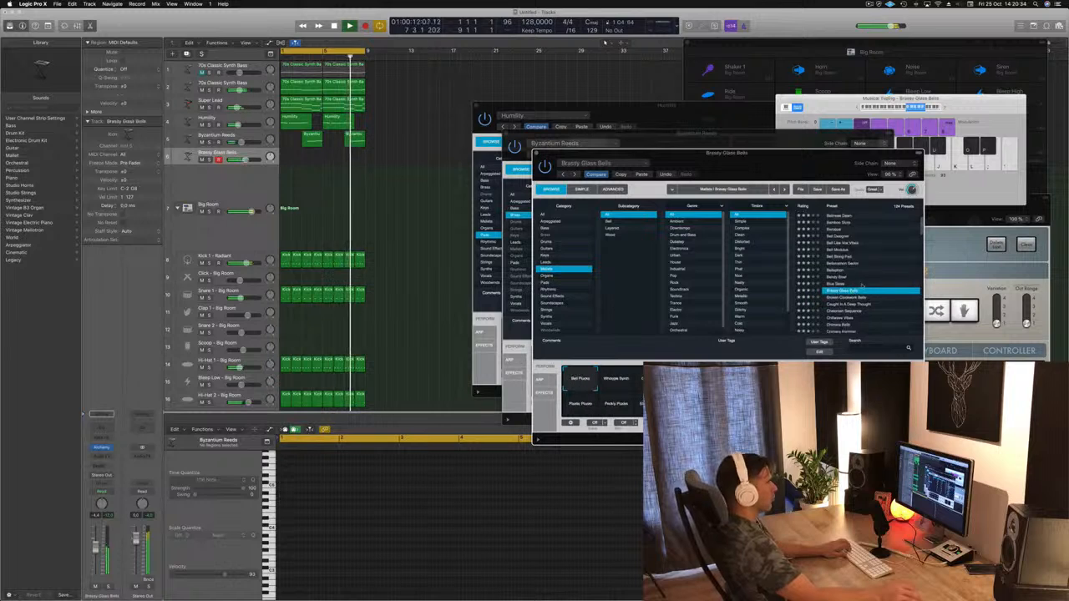
left_click(839, 242)
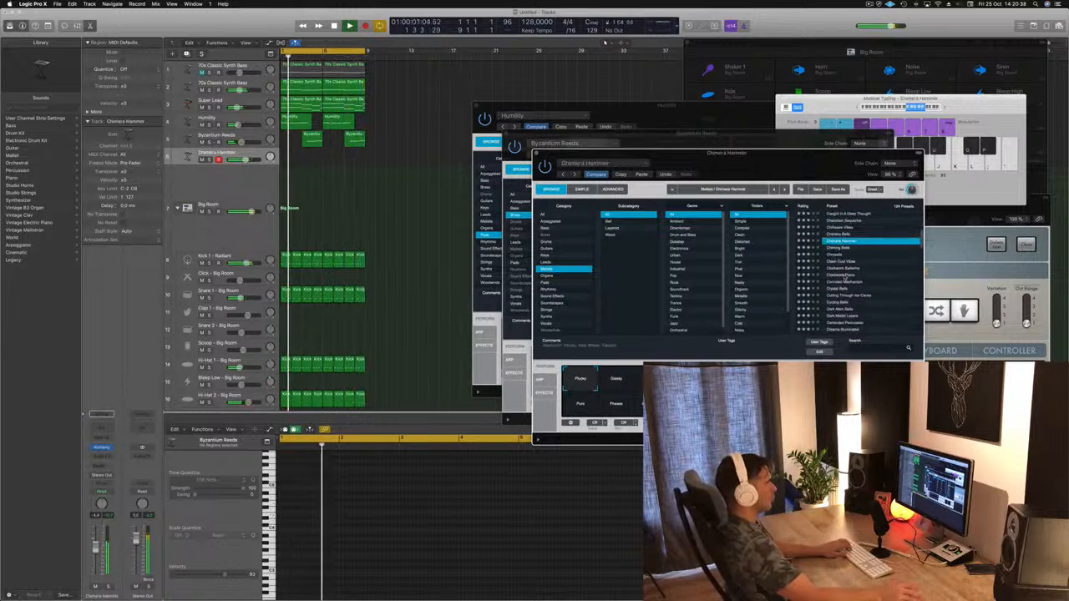
Step: Load the Mallets preset Droplet Harp with its Wooden Knocks variation and set the track's volume to -4.4 dB
left_click(843, 274)
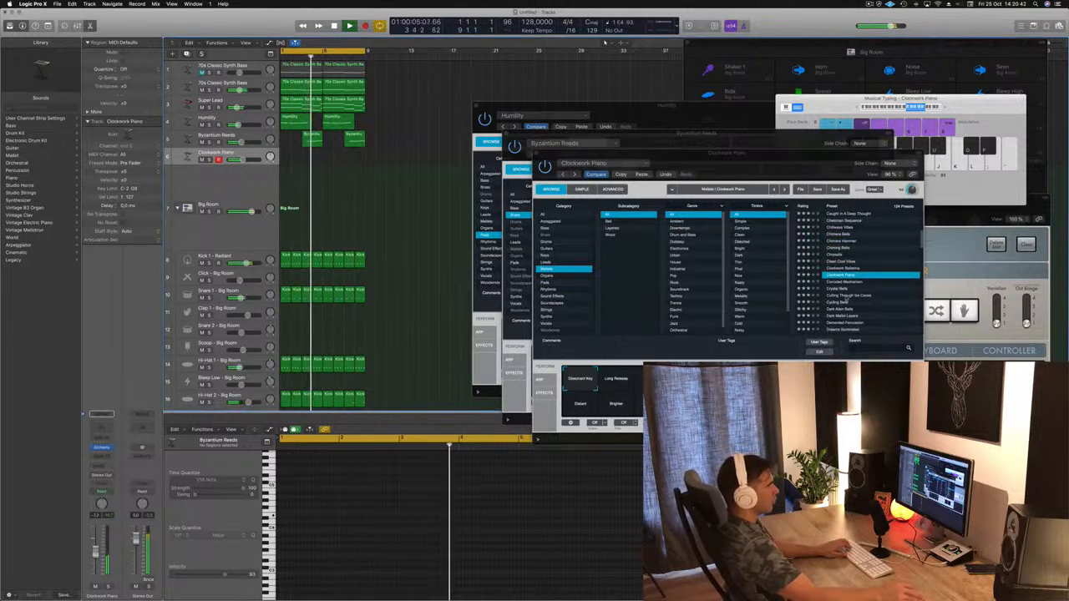
scroll(844, 275, "down", 3)
left_click(838, 287)
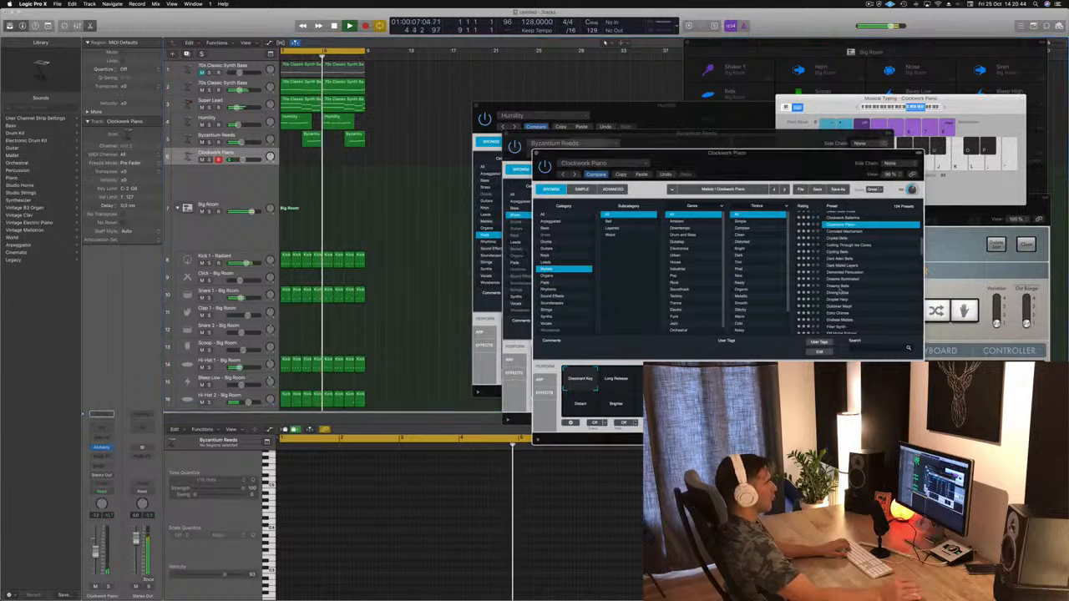
key("Down")
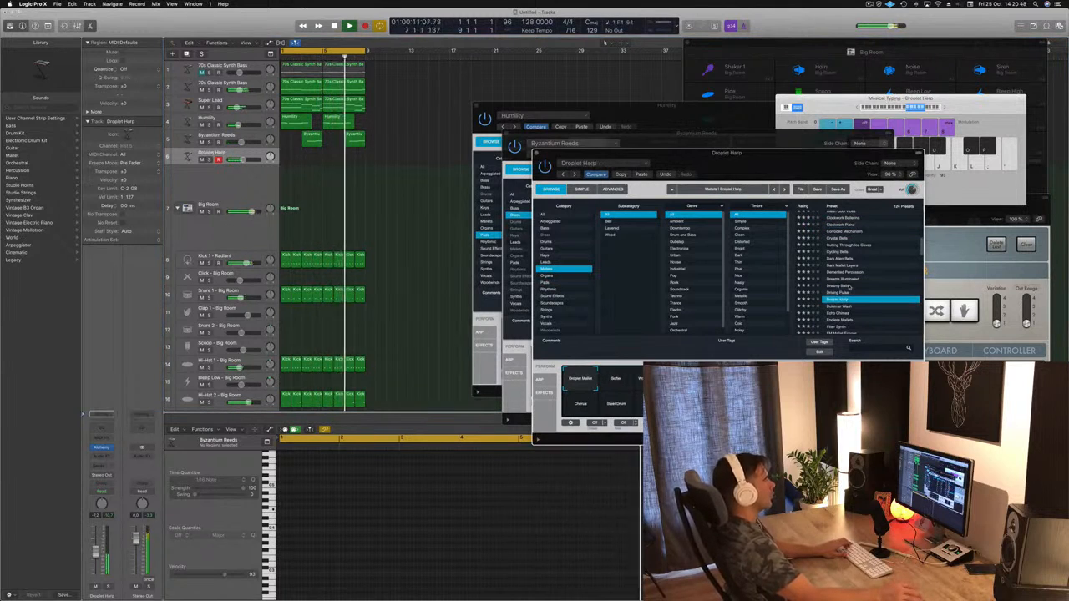
left_click(619, 380)
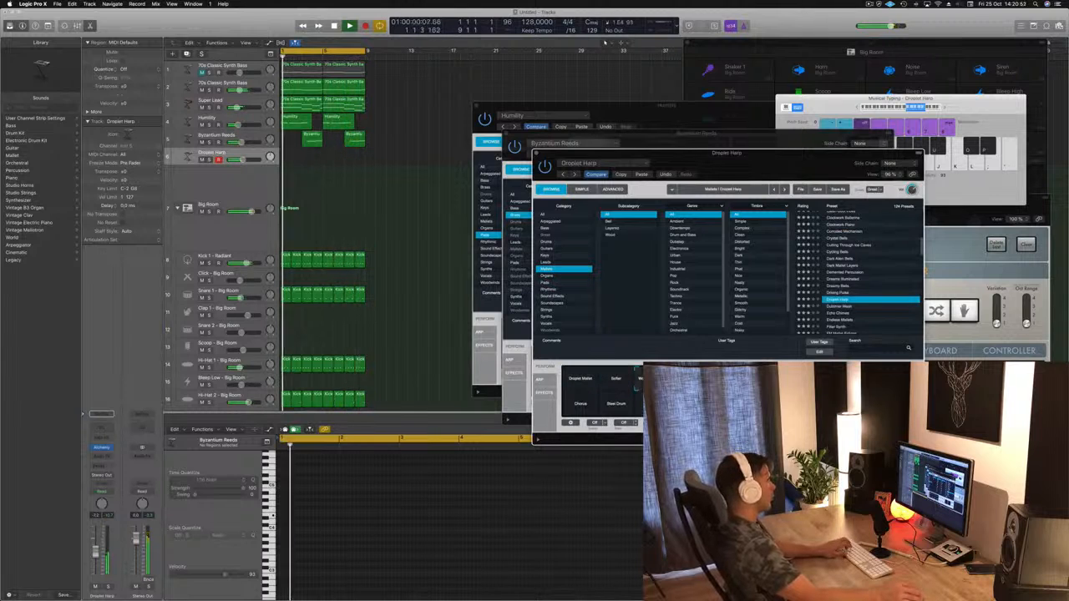
left_click_drag(98, 555, 97, 548)
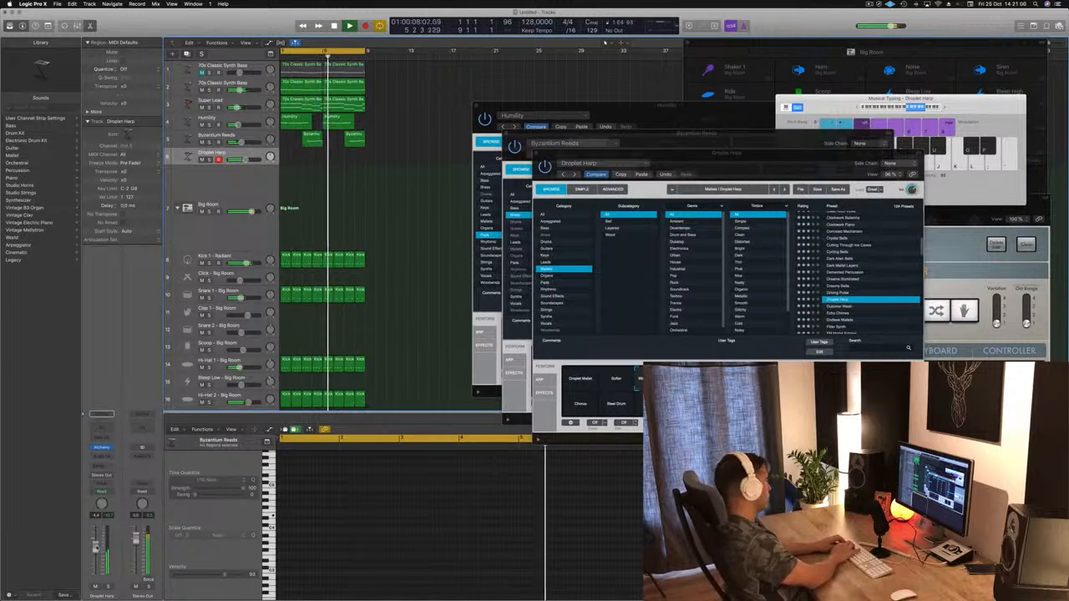
key("r")
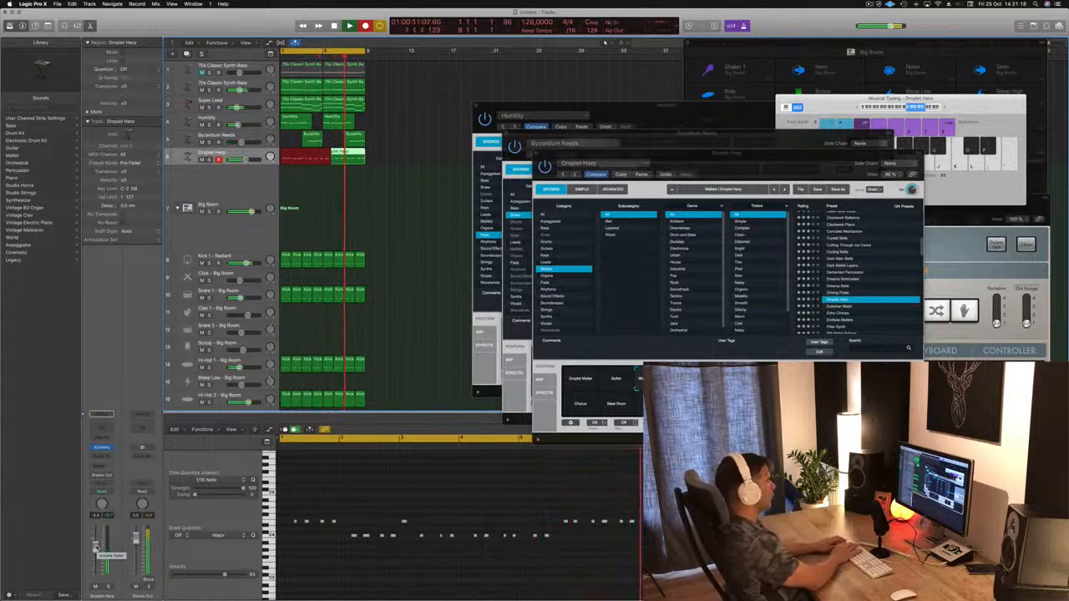
key("space")
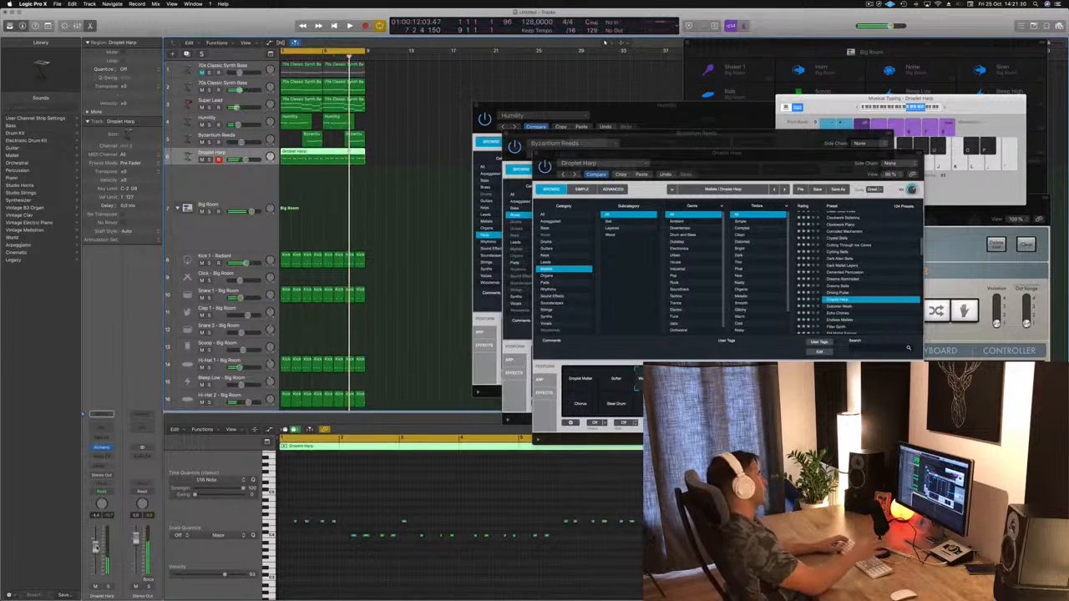
key("space")
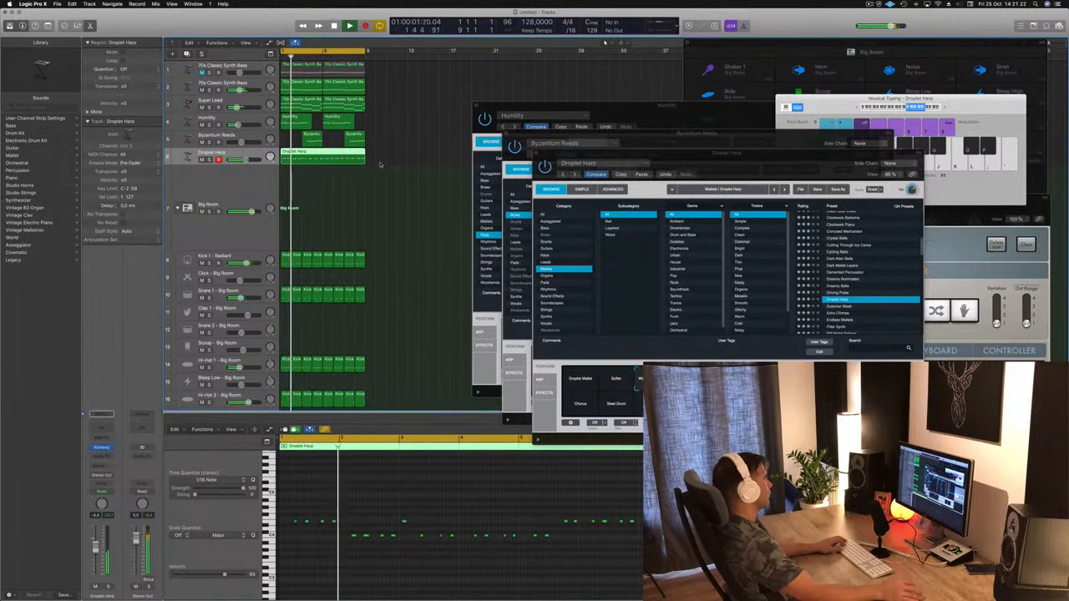
left_click(380, 164)
left_click(346, 162)
key("Delete")
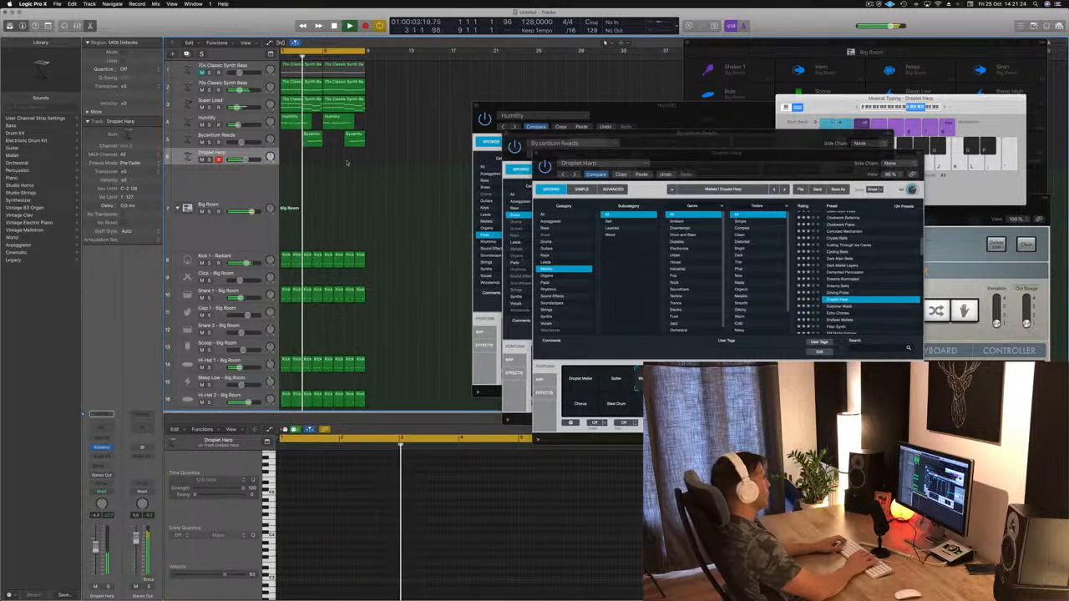
Step: Record an eight-bar, single-pitch rhythmic part with Droplet Harp over the loop and start playing it back
key("r")
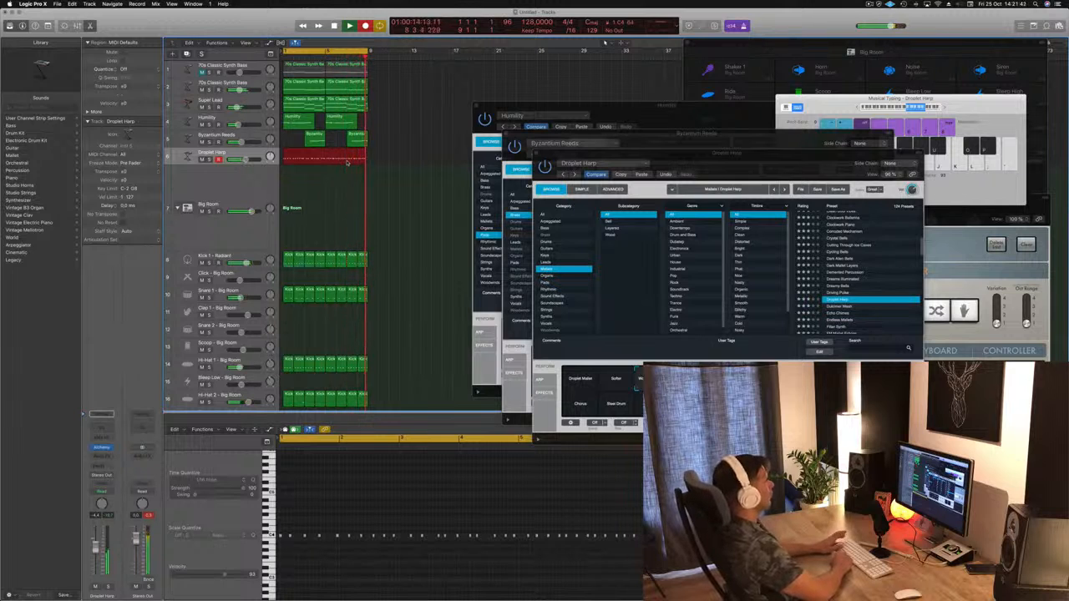
key("space")
key("space")
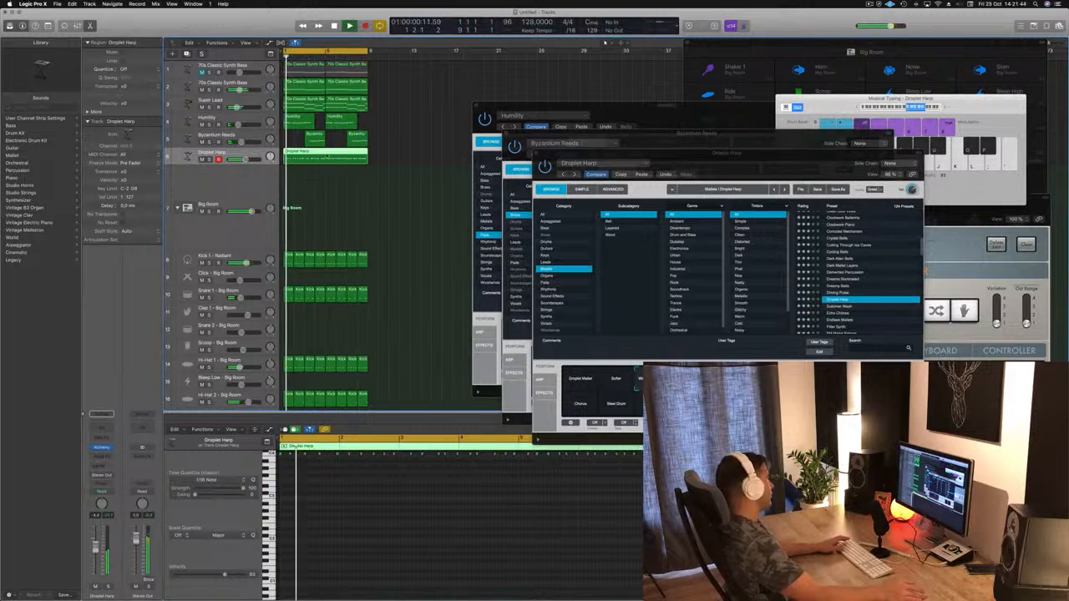
key("space")
Step: Quantize all notes of the recorded Droplet Harp region to 1/16 notes and listen to the start
scroll(350, 509, "up", 5)
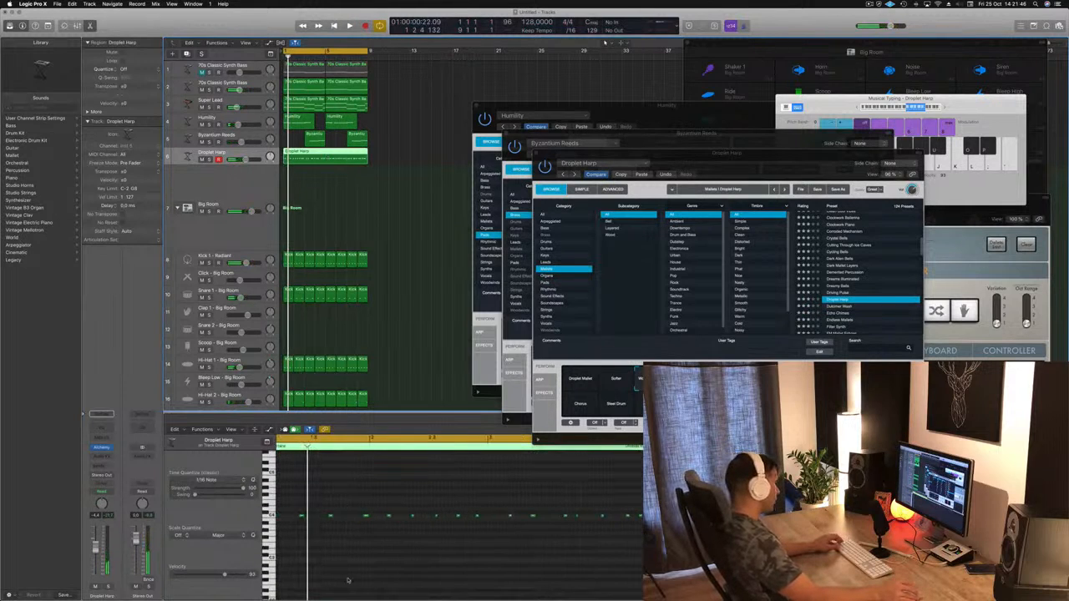
key("super+a")
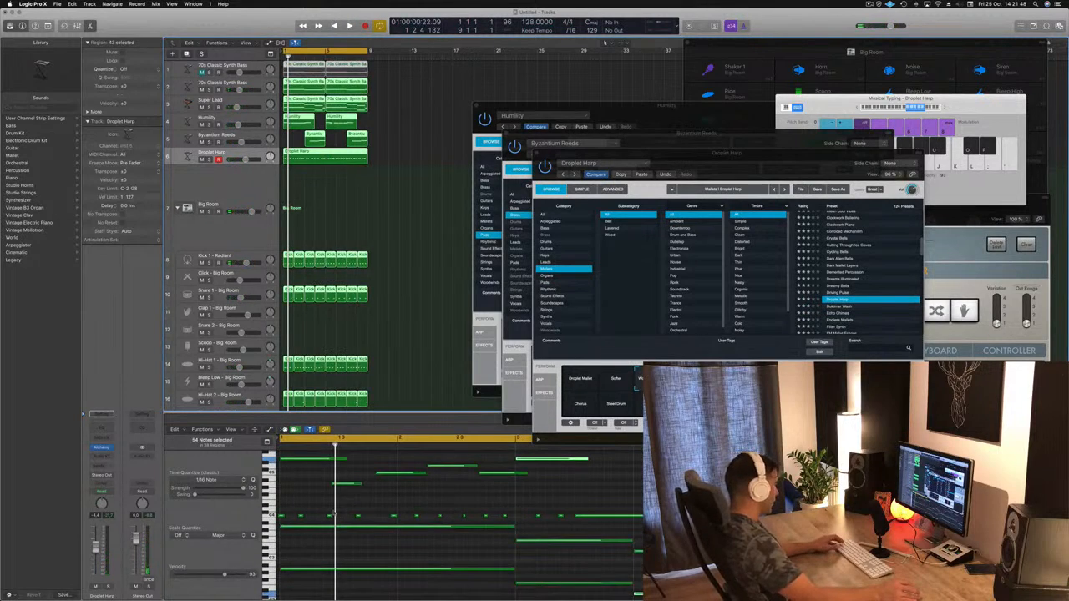
left_click(370, 198)
left_click(345, 157)
left_click(360, 480)
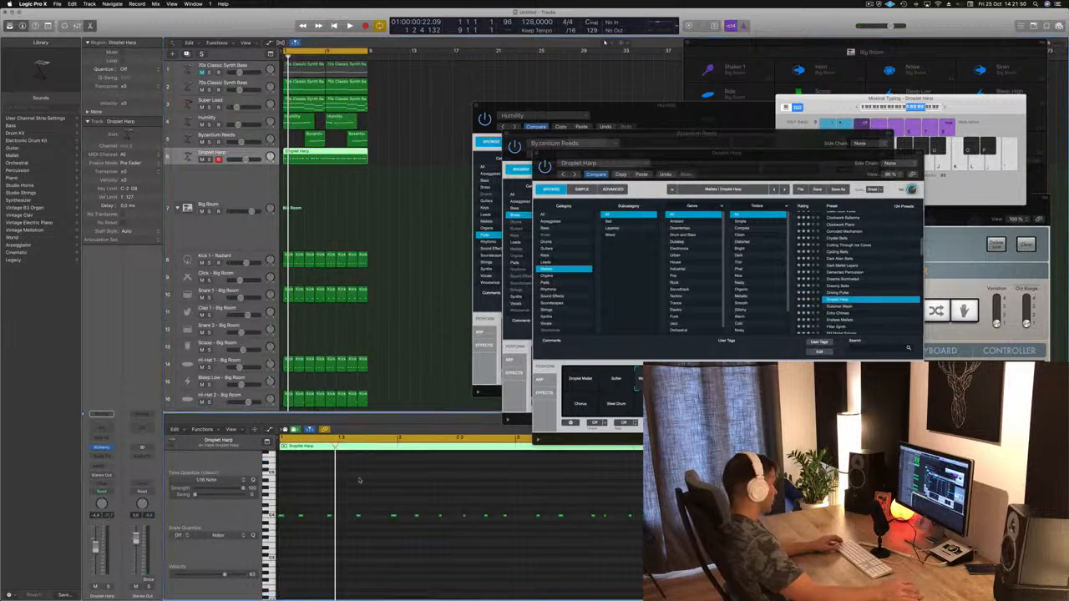
key("space")
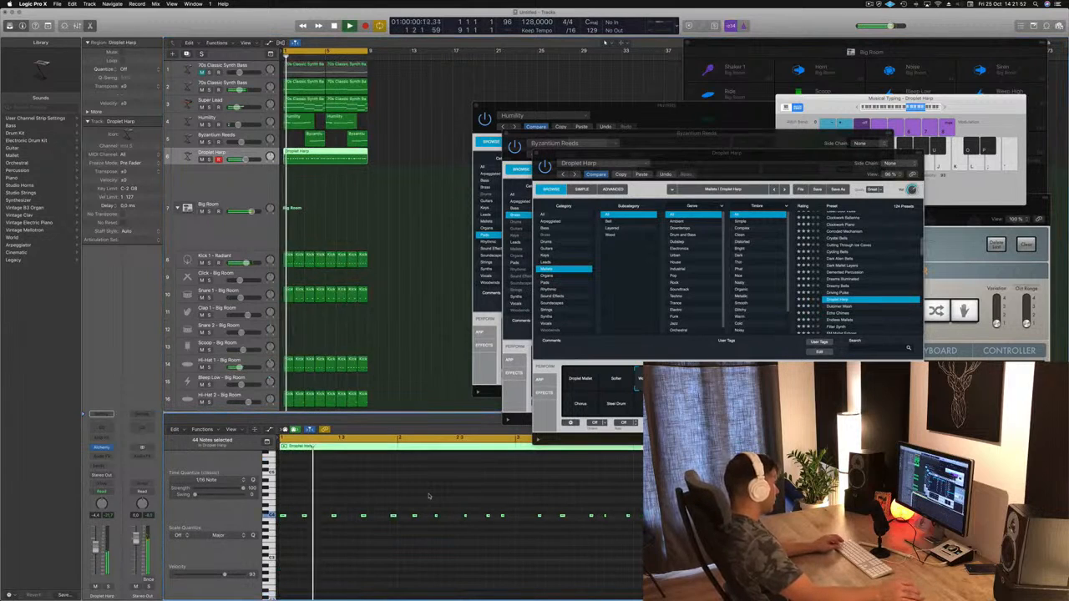
key("space")
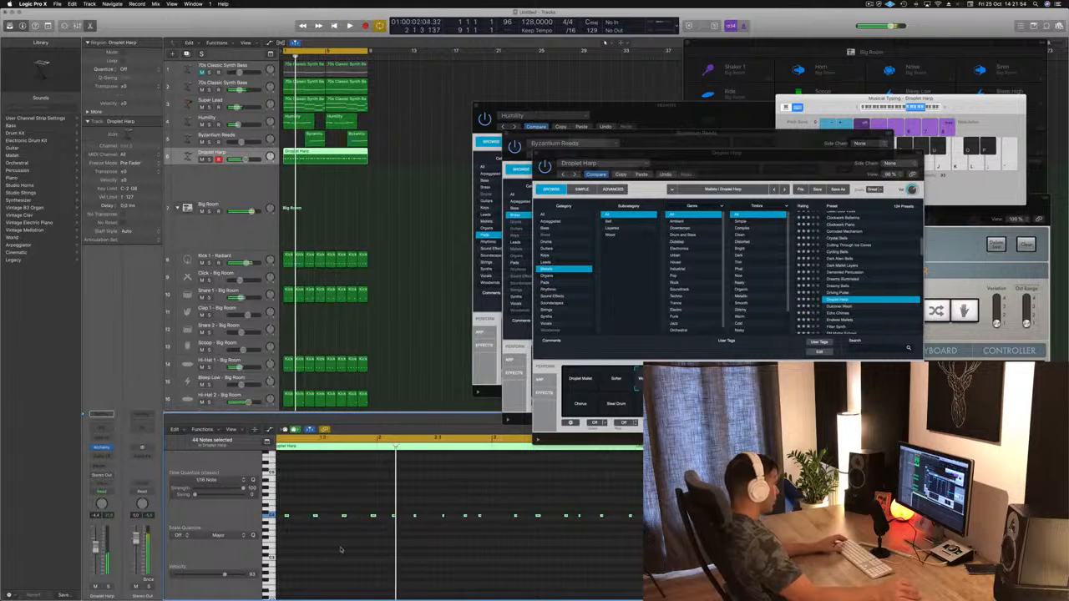
Step: Move the fourth and fifth Droplet Harp notes in bar 1 one sixteenth earlier, checking the rhythm in playback
key("space")
key("super+Right")
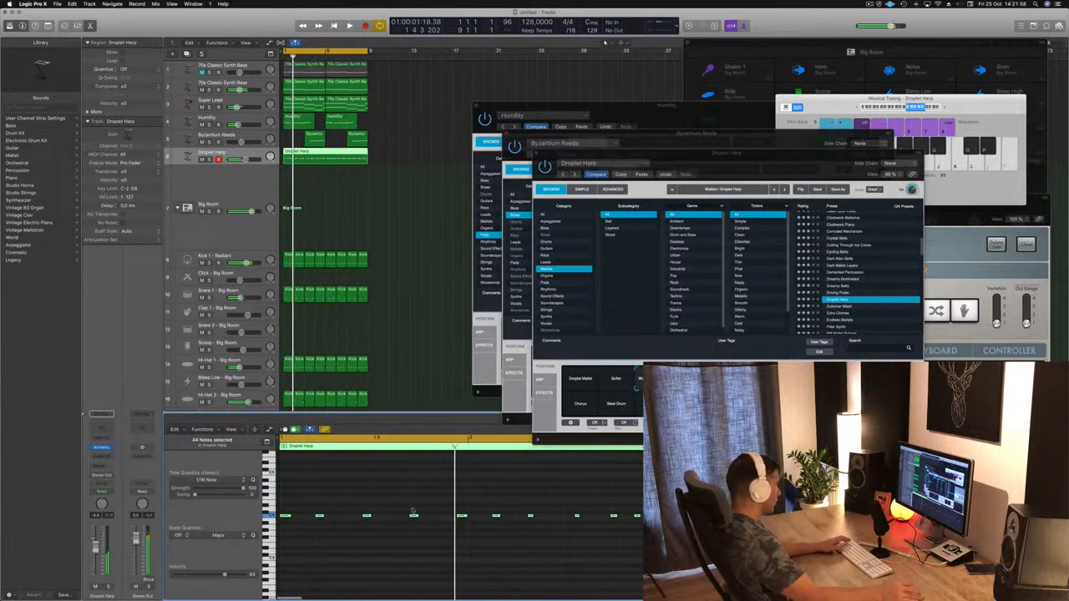
left_click_drag(414, 517, 401, 518)
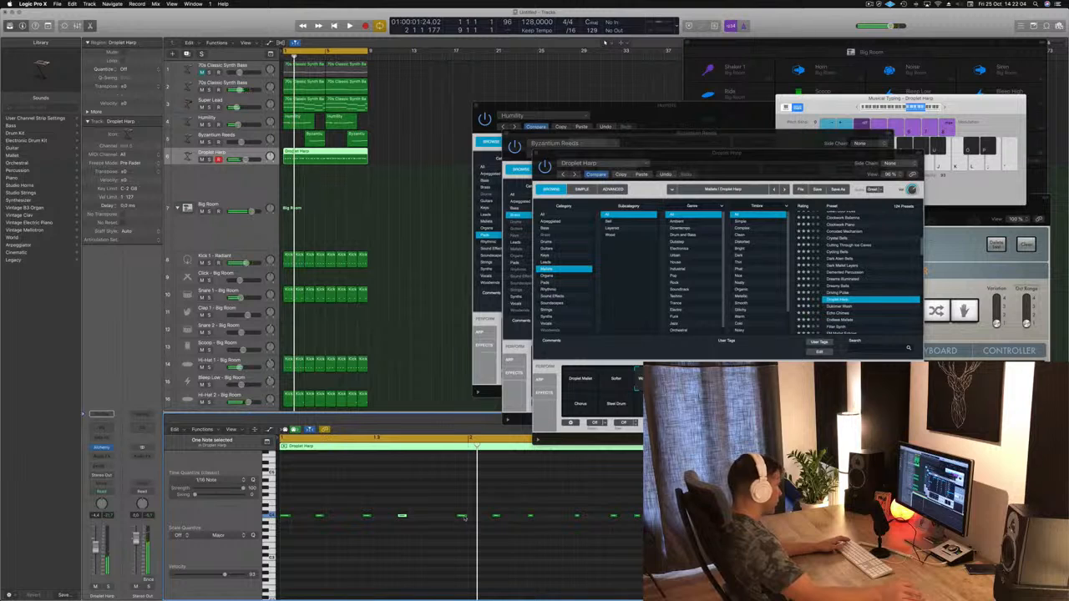
left_click_drag(462, 516, 457, 519)
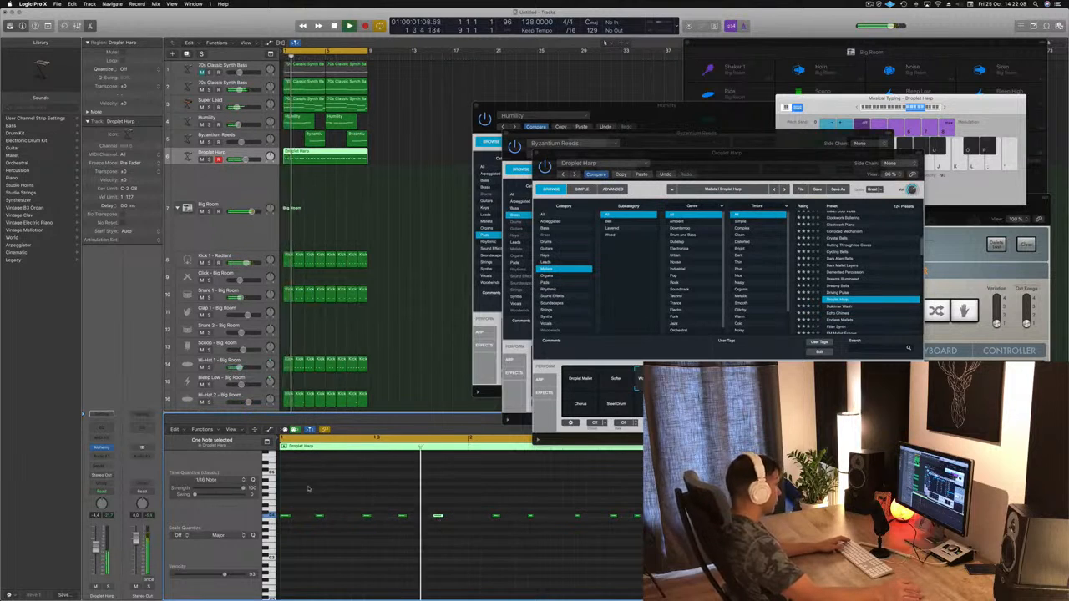
left_click_drag(439, 518, 447, 519)
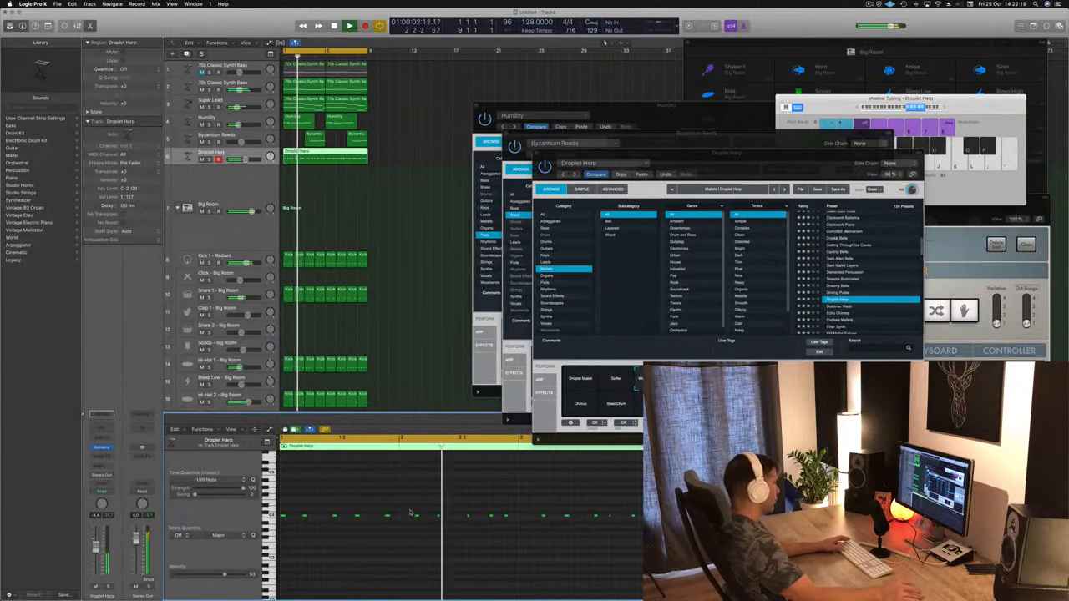
Step: Replace the Droplet Harp notes in bar 2 with a copy of bar 1's five-note pattern, aligned to the bar
left_click_drag(506, 526, 518, 523)
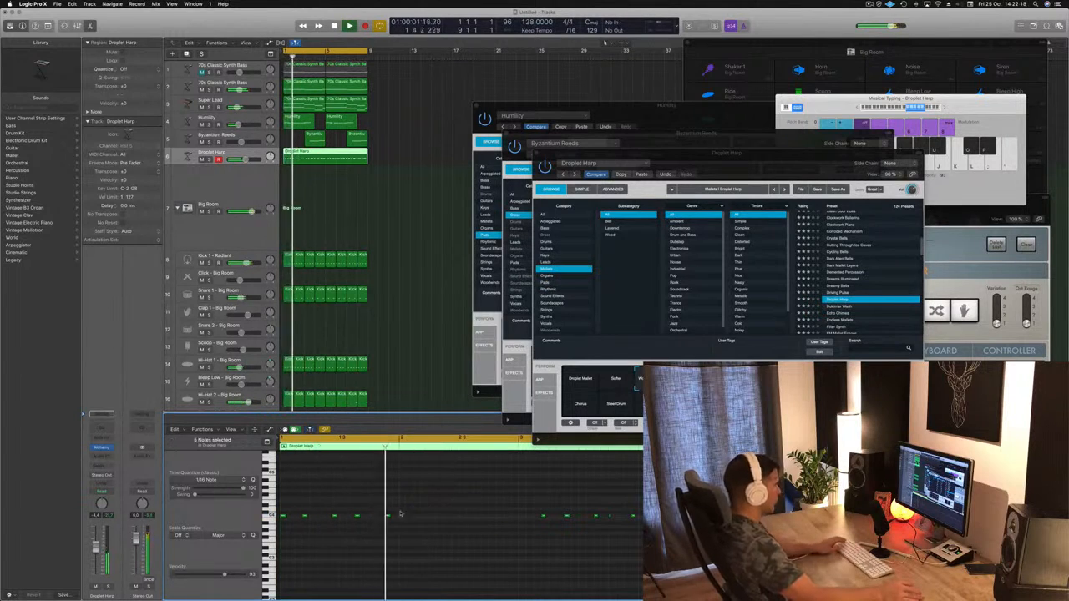
left_click_drag(294, 528, 410, 519)
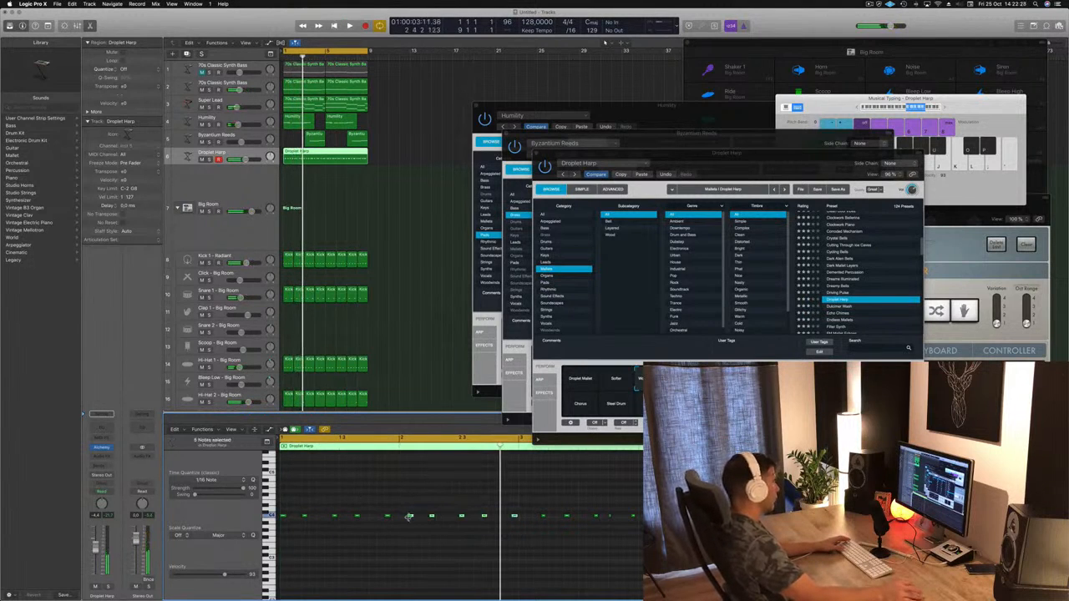
left_click_drag(409, 518, 405, 516)
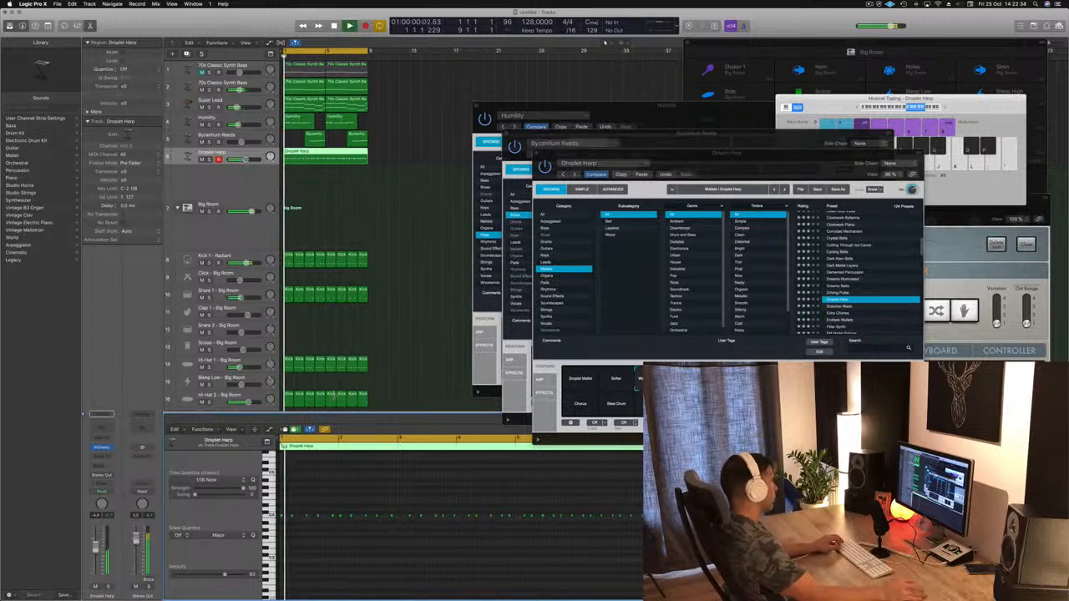
Step: Trim the Droplet Harp region to its first two bars and repeat it to fill all eight bars
mouse_move(292, 155)
left_mouse_down()
mouse_move(314, 156)
mouse_move(284, 165)
mouse_move(331, 160)
left_mouse_up()
key("Delete")
key("space")
left_click(292, 156)
key("space")
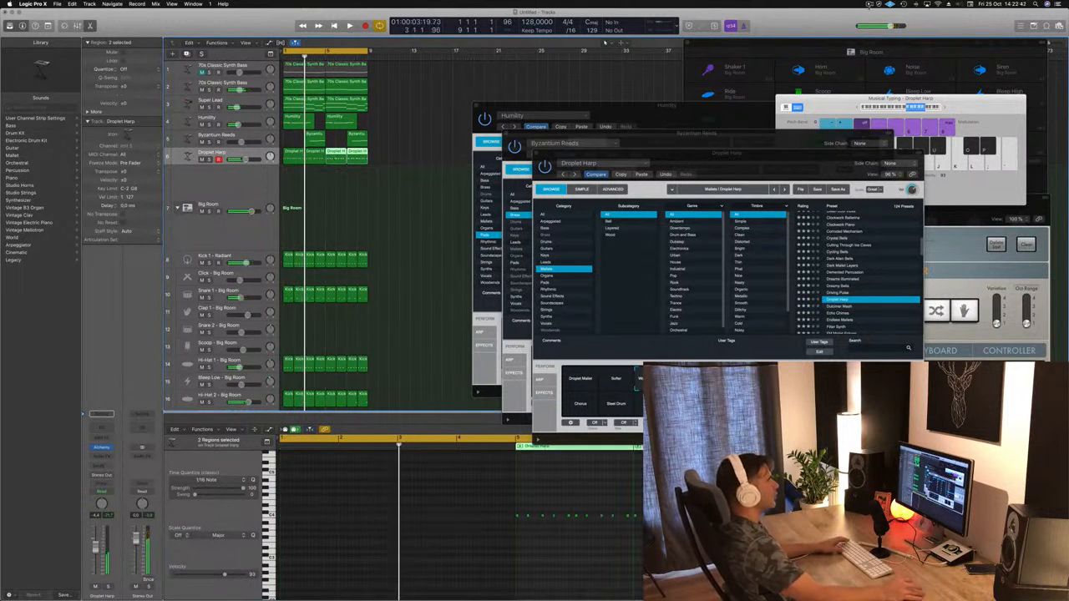
left_click(868, 4)
left_click(809, 29)
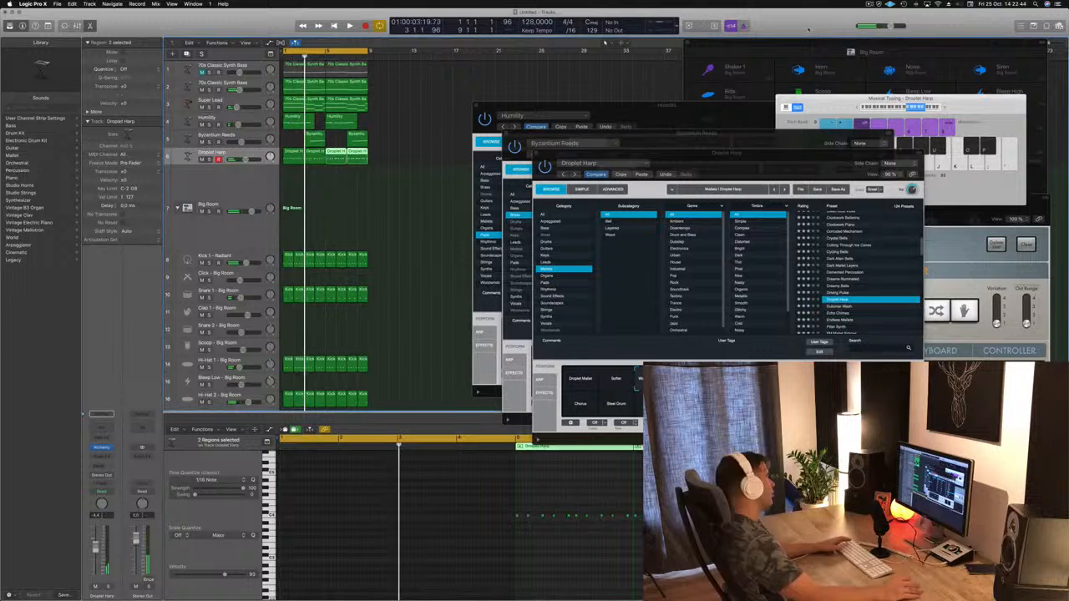
left_click(360, 192)
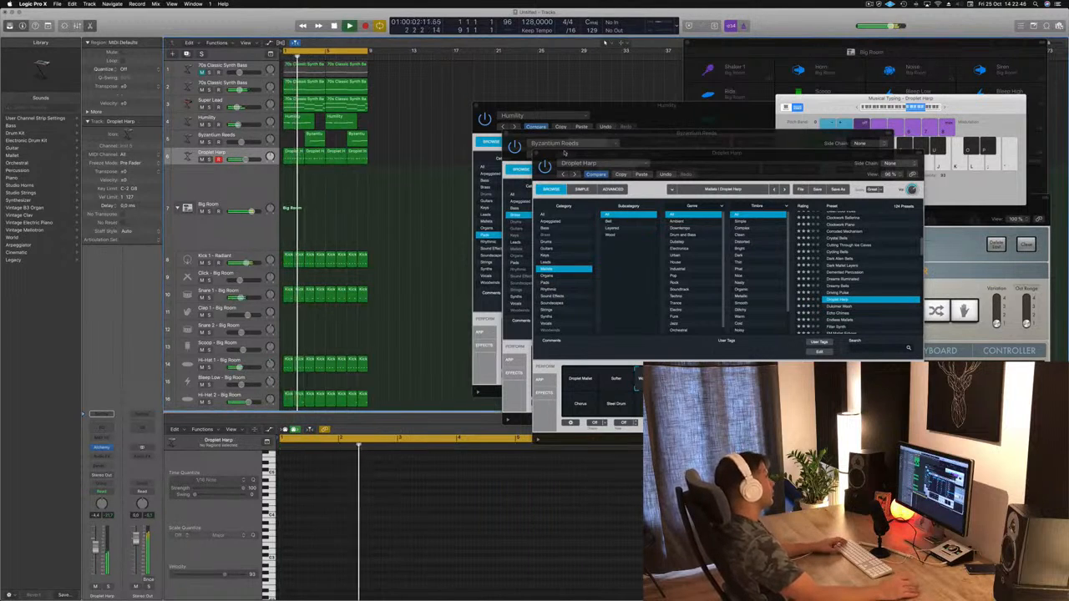
Step: Close the Droplet Harp, Byzantium Reeds and Humility instrument windows and enlarge the eight-bar arrangement in the tracks area
key("super+w")
key("super+w")
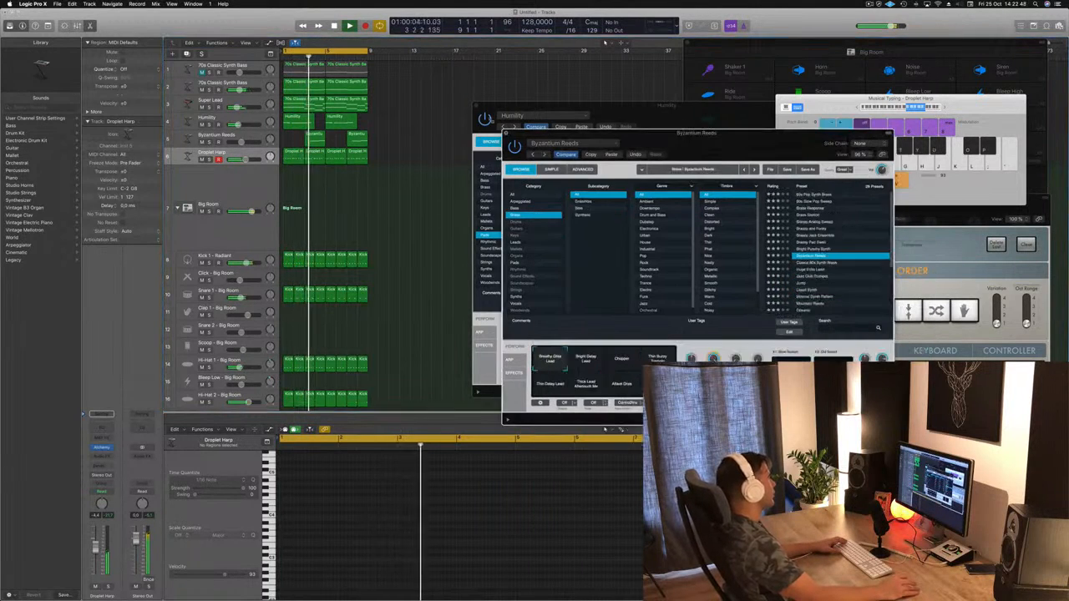
left_click(476, 107)
scroll(503, 219, "up", 5)
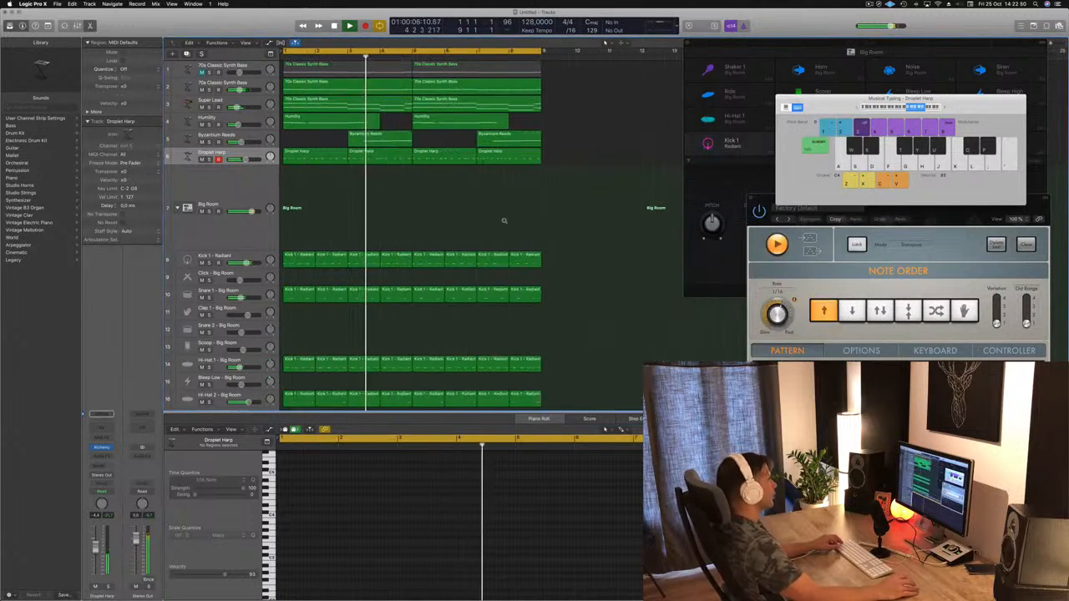
scroll(504, 220, "down", 1)
scroll(503, 219, "down", 2)
scroll(504, 219, "down", 1)
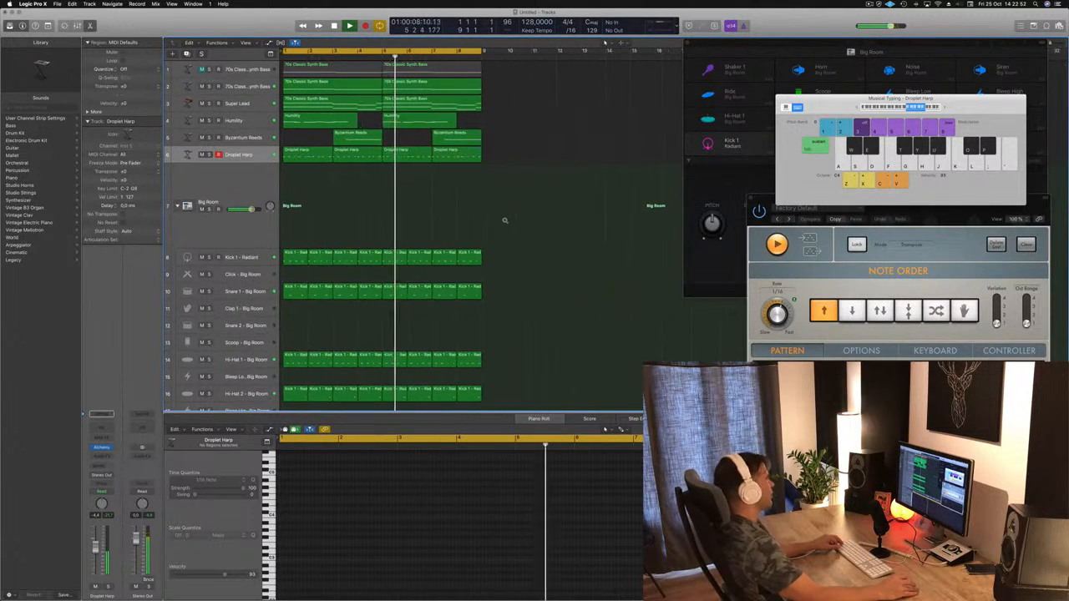
Step: Play from the start and listen to the Droplet Harp track in solo, turning solo off again
key("Return")
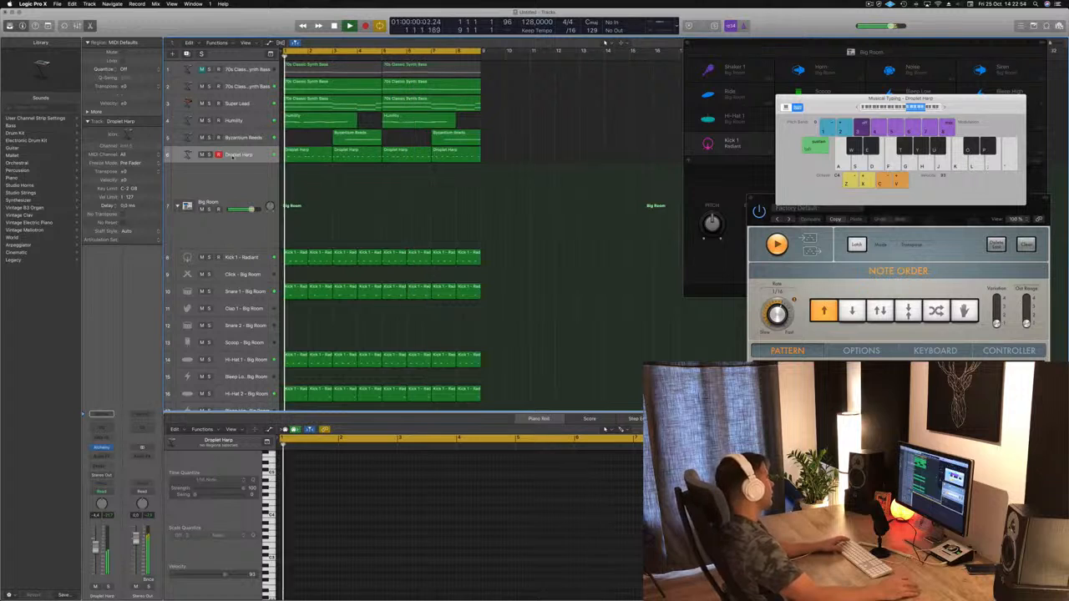
left_click(240, 156)
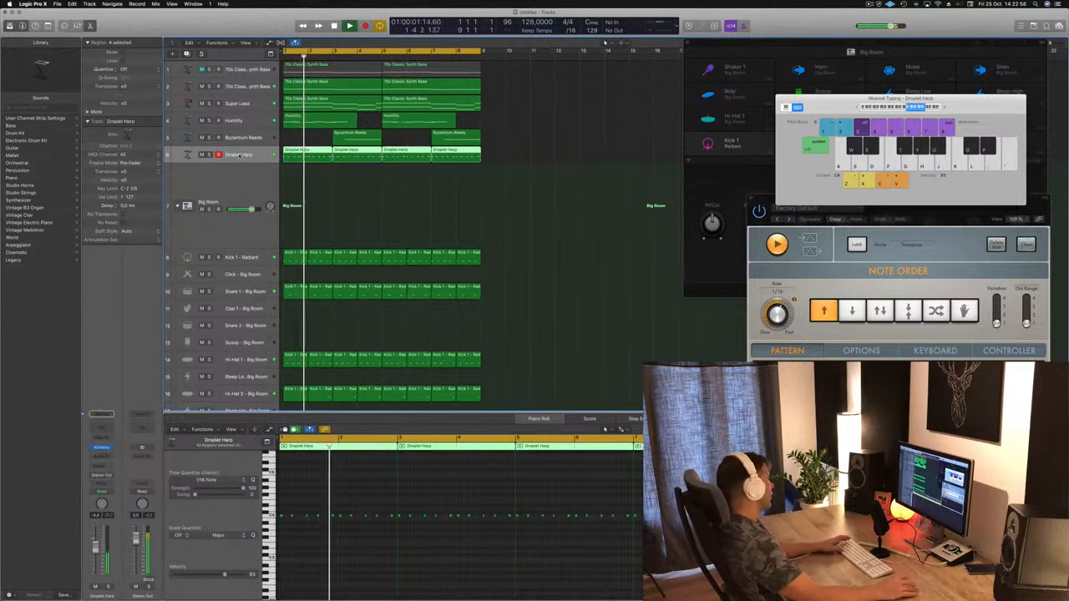
left_click(107, 587)
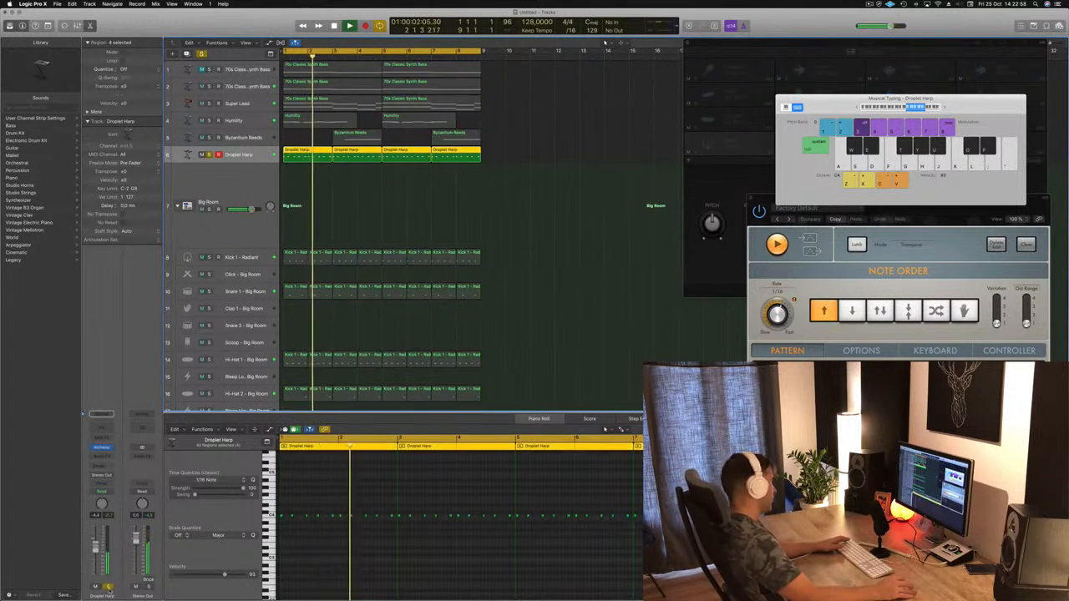
left_click(108, 587)
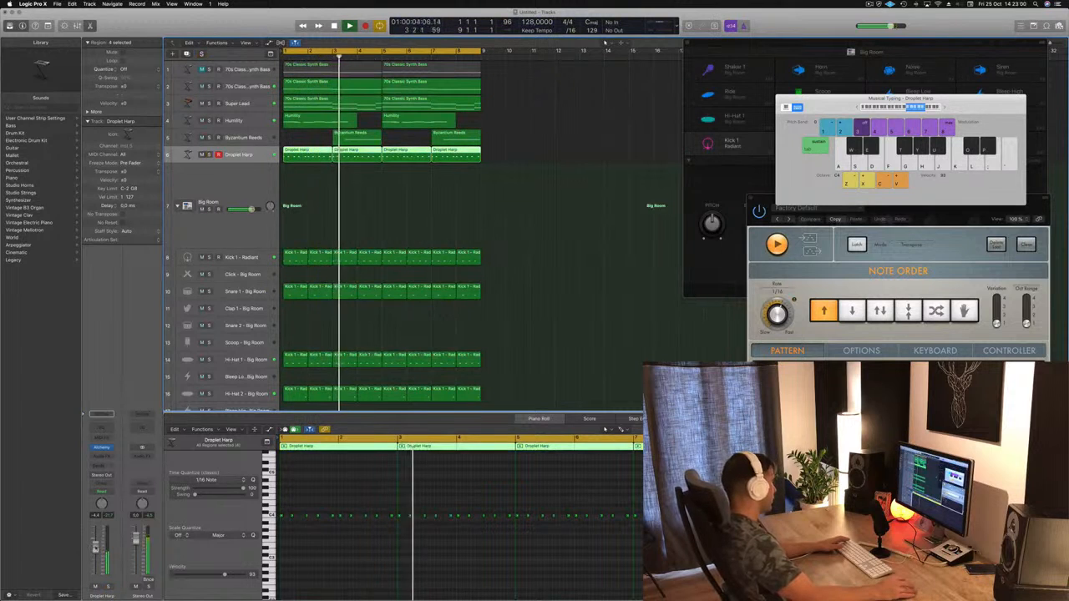
Step: Open the Droplet Harp's Alchemy instrument, compare its performance variations during playback, and choose Steel Drum
left_click(101, 448)
key("space")
left_click_drag(801, 153, 682, 92)
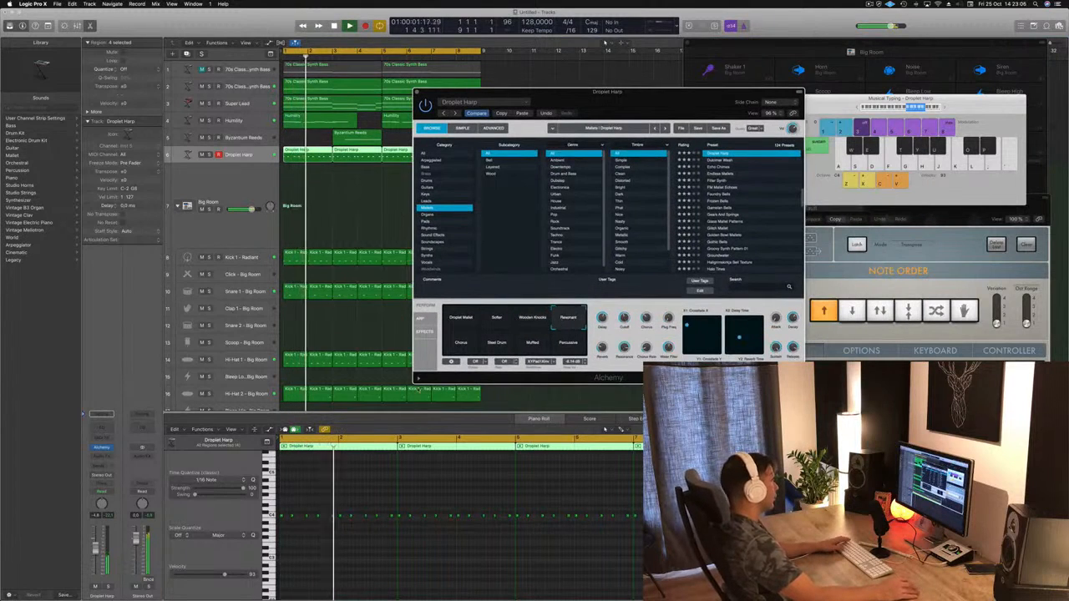
key("space")
key("space")
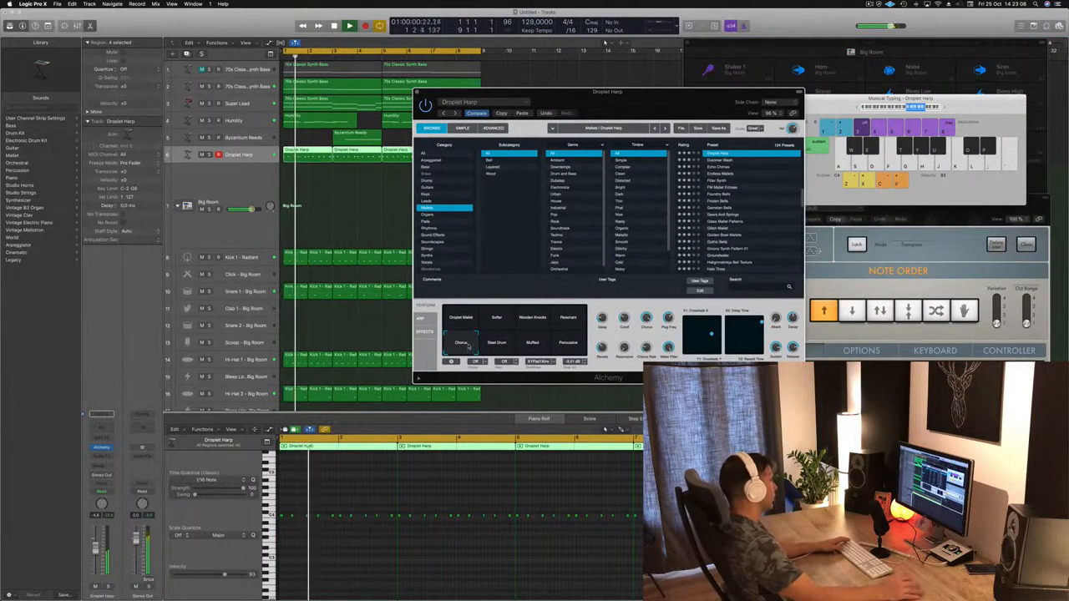
left_click(498, 343)
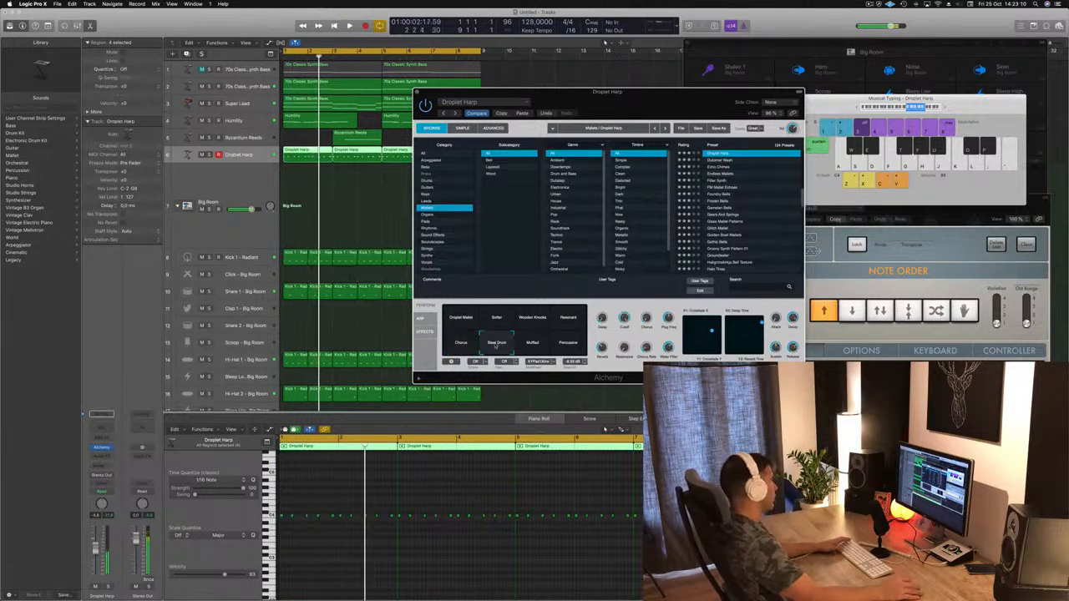
key("space")
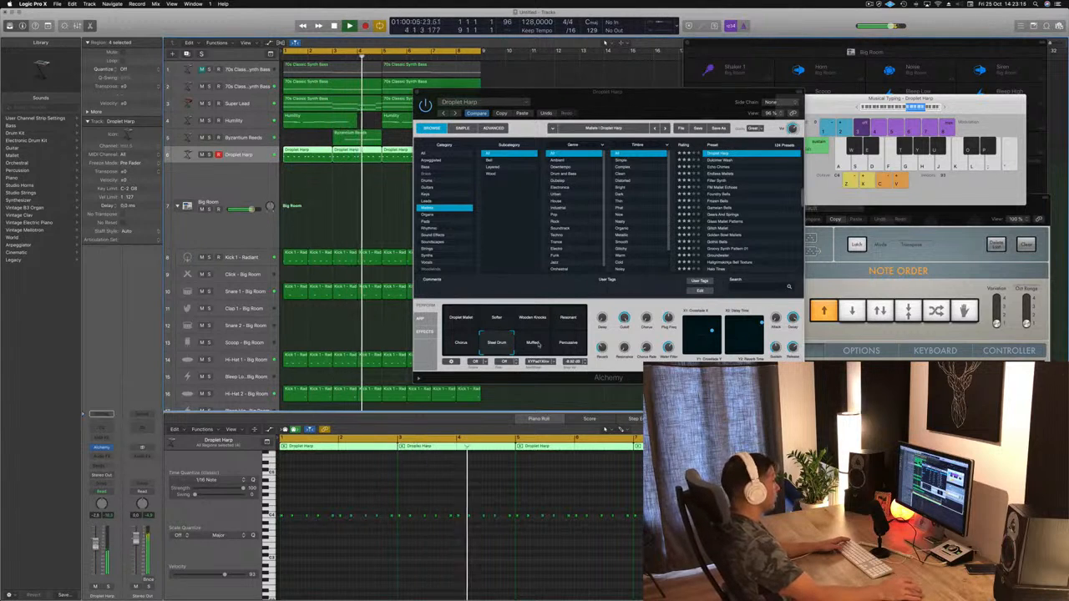
left_click(540, 344)
left_click(563, 344)
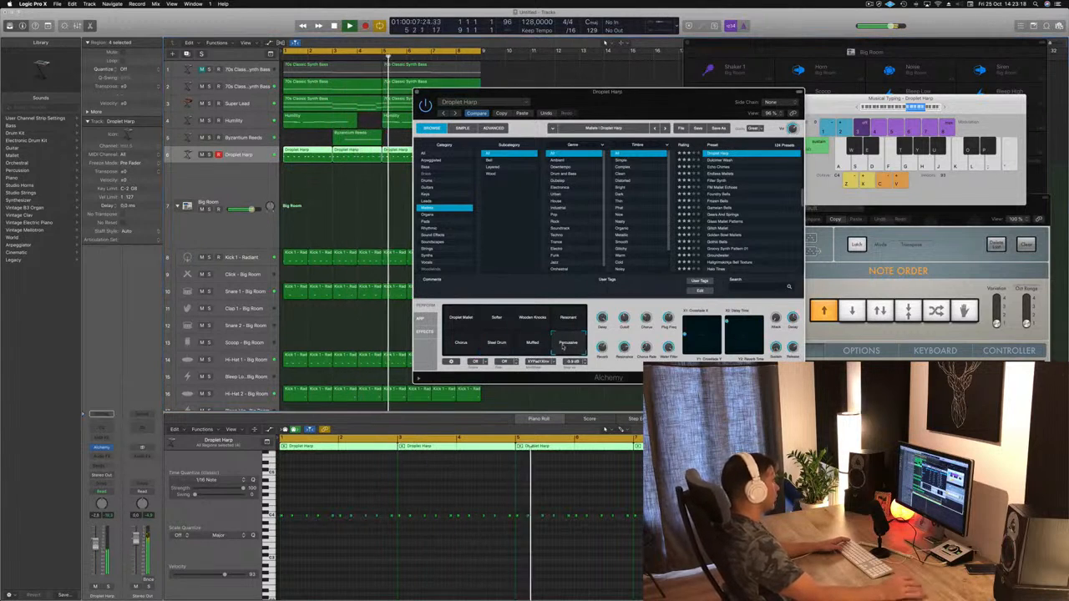
left_click(496, 342)
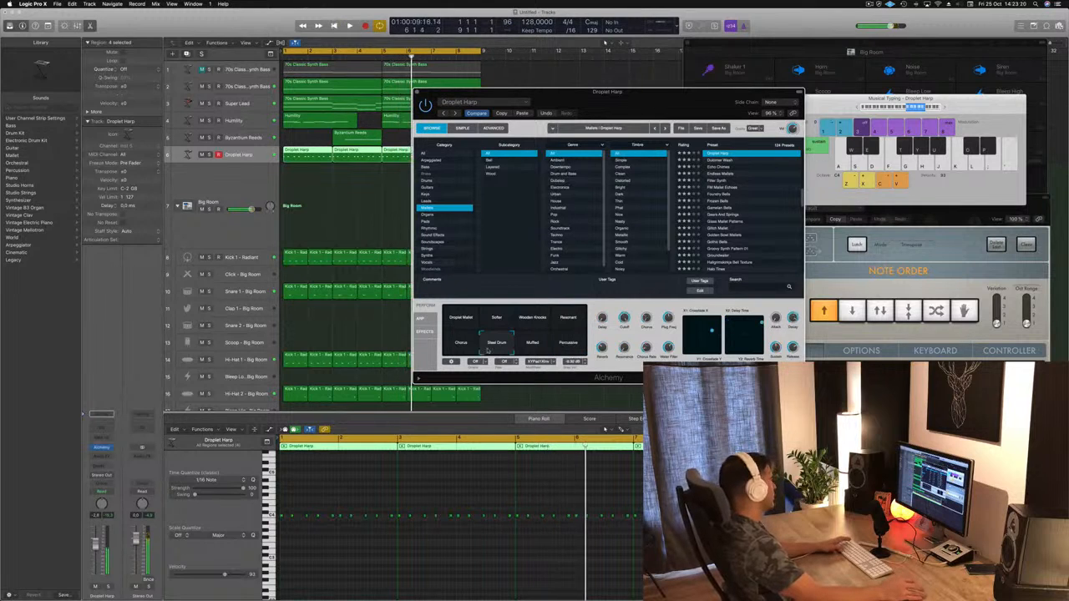
Step: Lower the Droplet Harp track's volume slightly and close its Alchemy window
left_click_drag(97, 544, 96, 551)
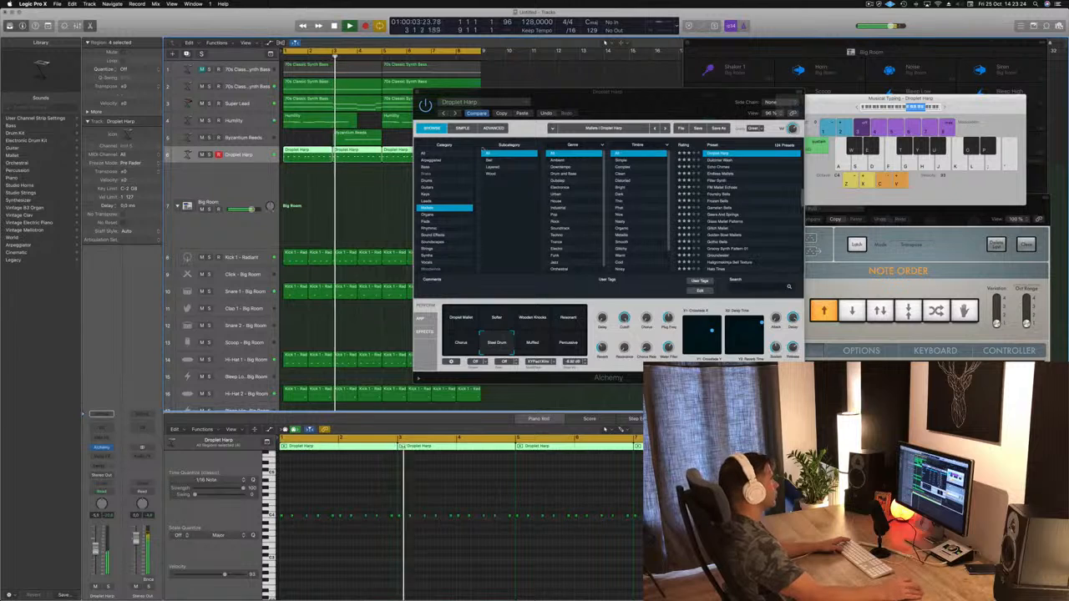
left_click_drag(659, 101, 631, 123)
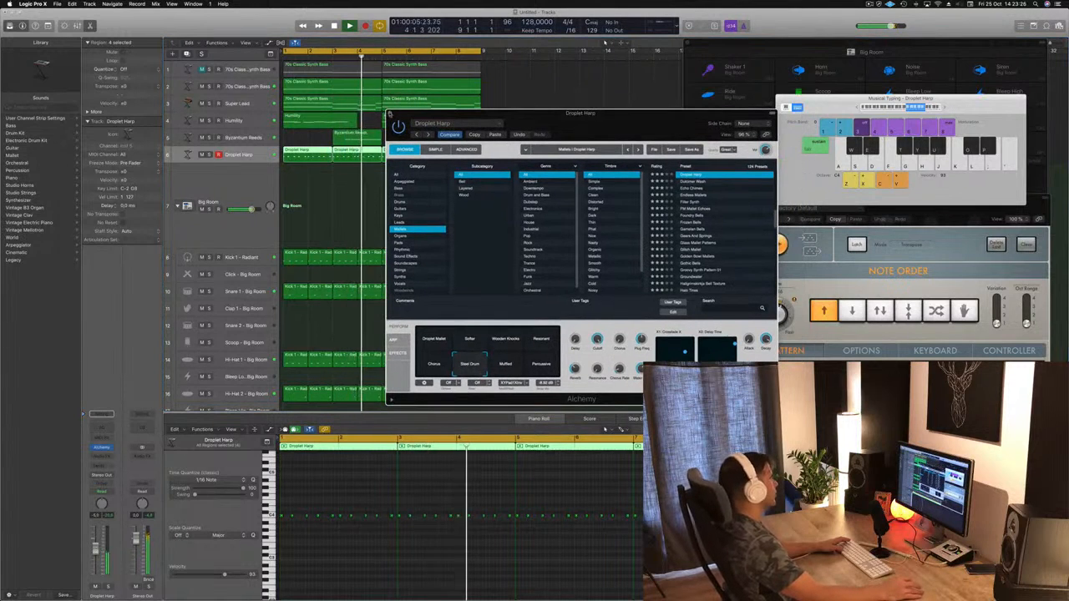
left_click(390, 113)
Step: Add a Compressor and a Channel EQ to the Humility track, closing the EQ window and moving the Compressor window aside
left_click(243, 138)
key("Return")
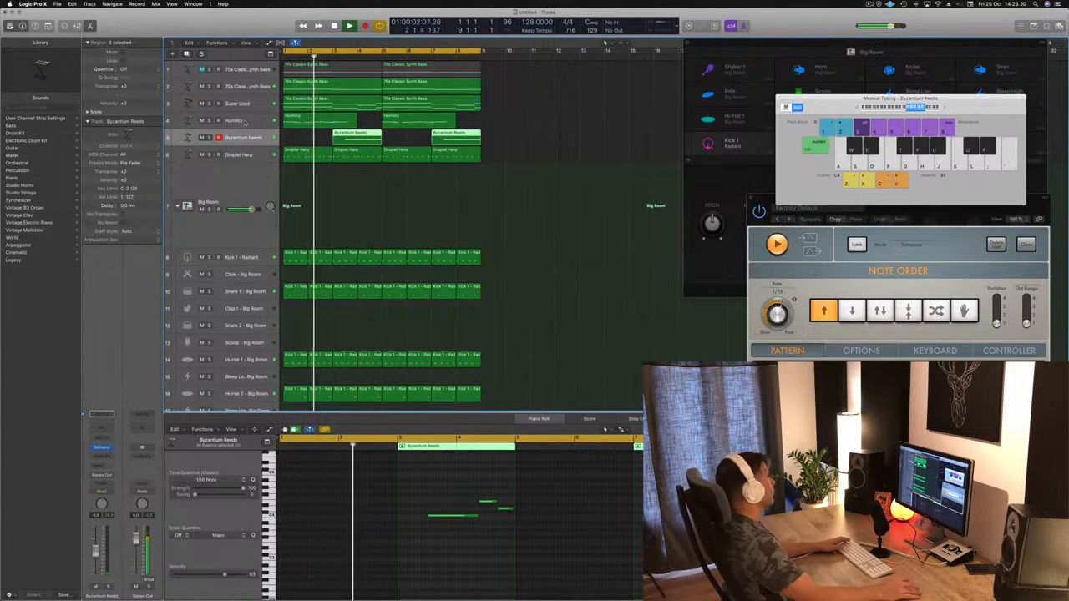
key("Up")
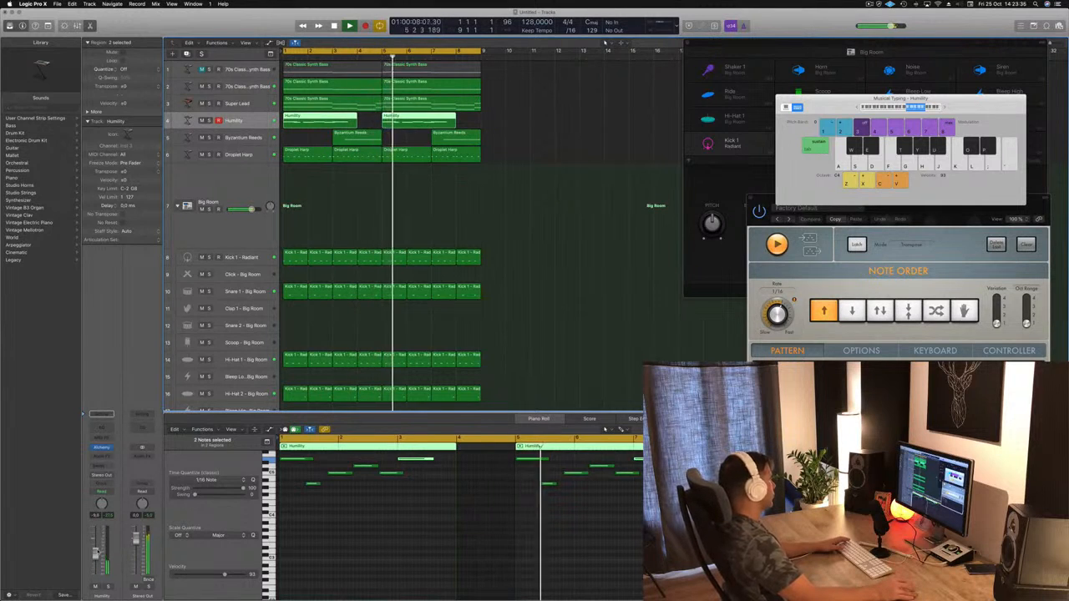
left_click(101, 421)
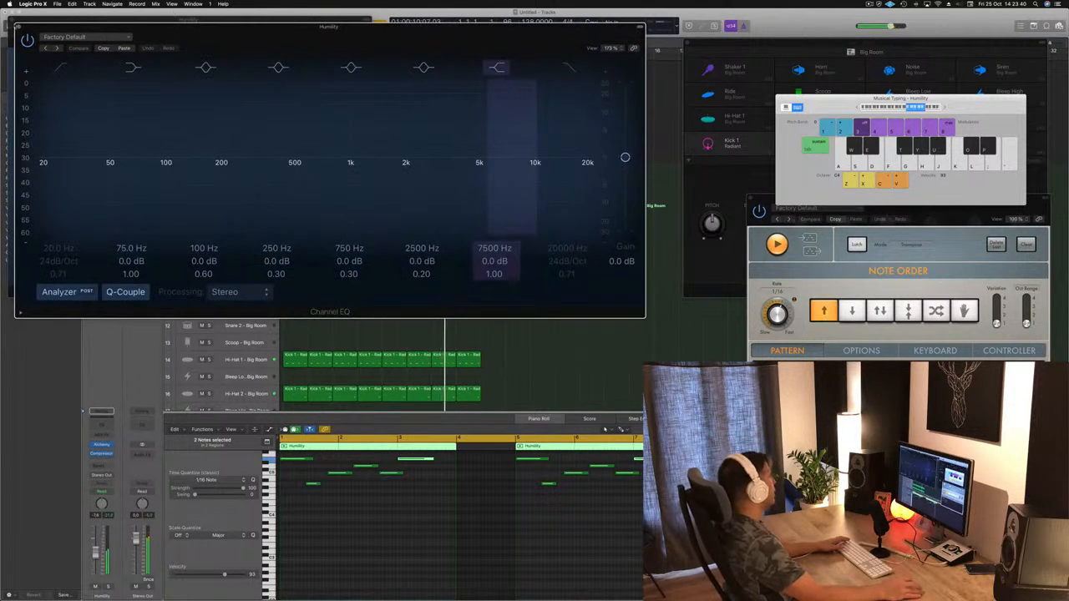
left_click(20, 27)
left_click_drag(69, 22, 636, 73)
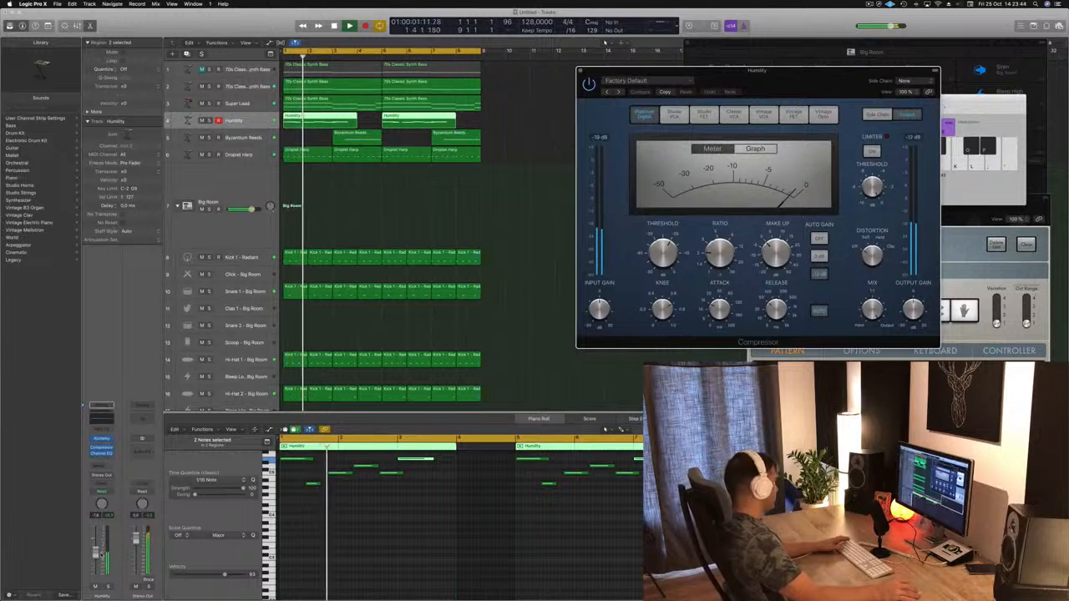
Step: Lower the Humility track's volume and check its spectrum in the Channel EQ, closing the EQ window again
left_click_drag(97, 556, 96, 560)
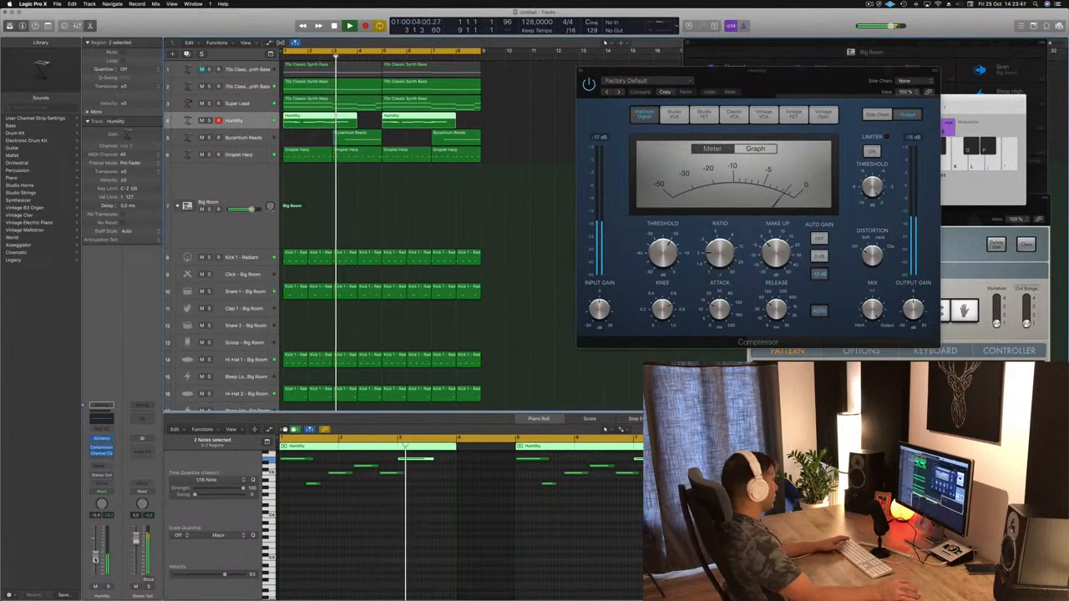
left_click(104, 418)
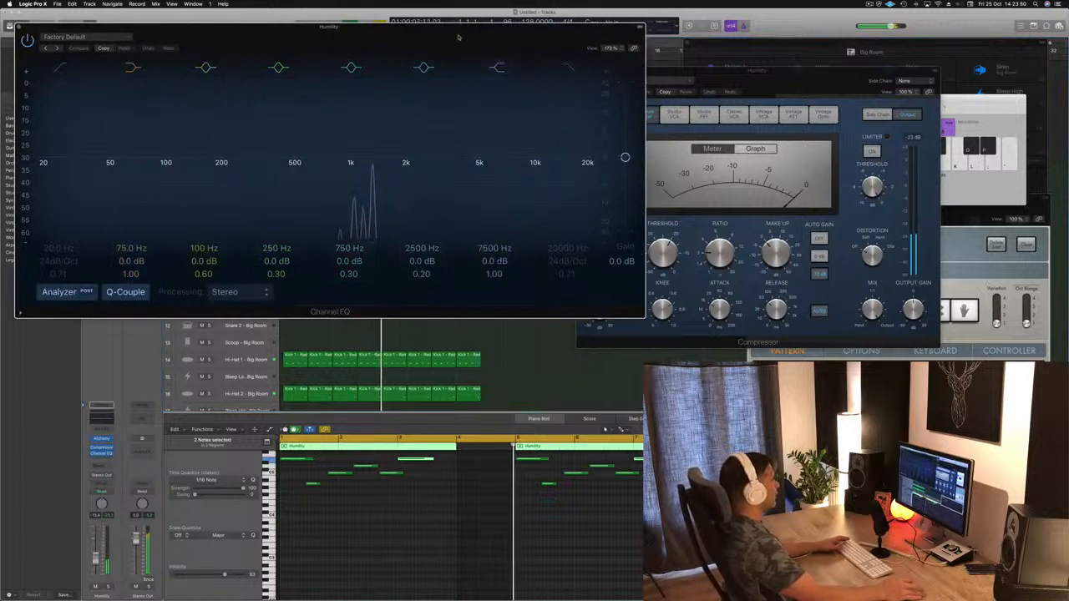
left_click_drag(459, 35, 640, 70)
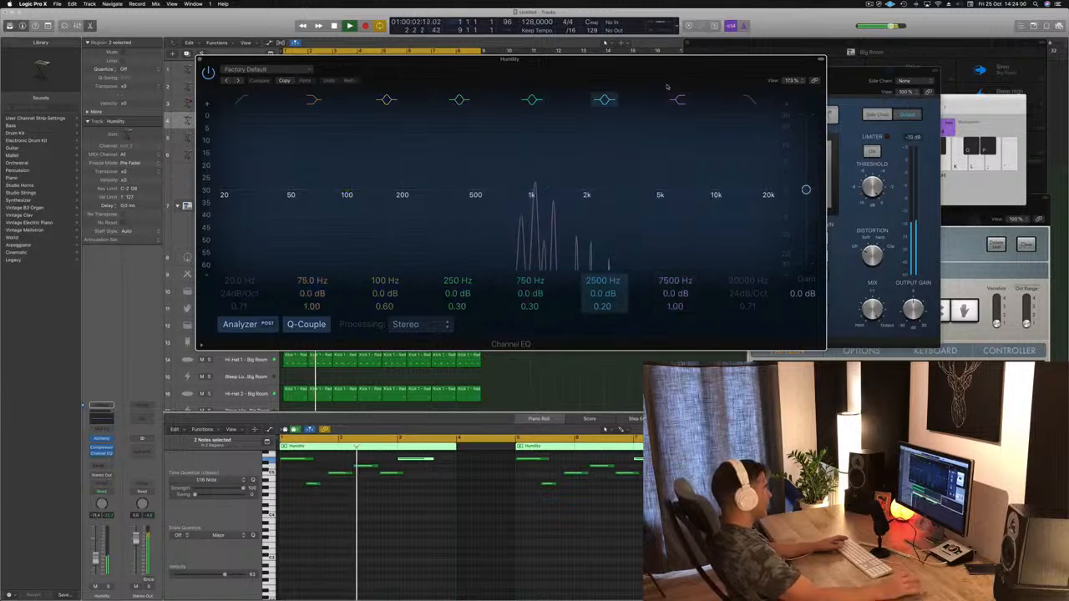
left_click(200, 61)
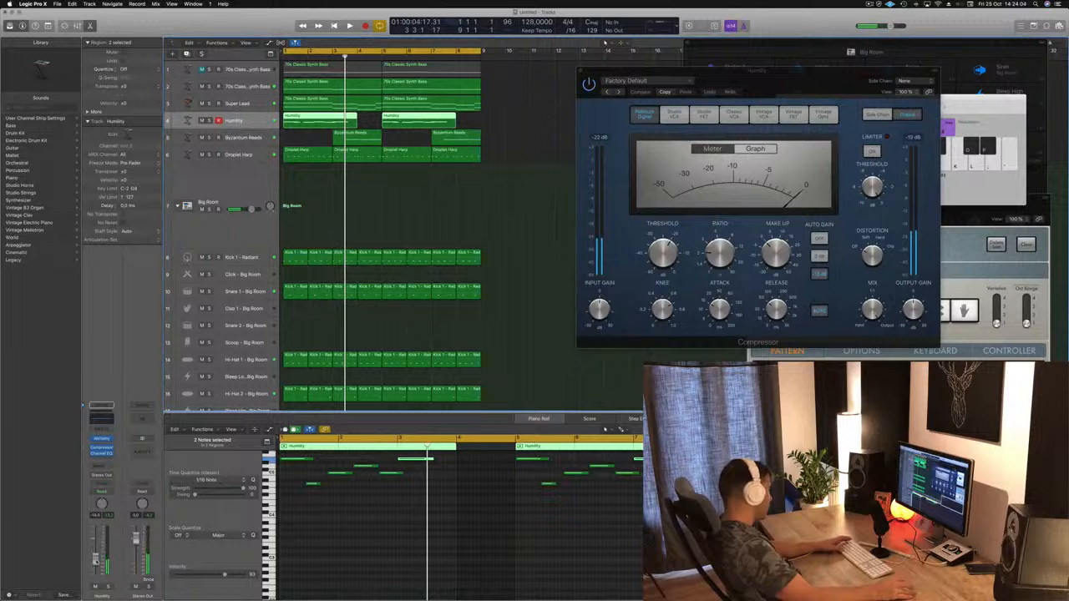
Step: Copy the first Snare 1 region from bar 1 to the Scoop - Big Room track
left_click(236, 160)
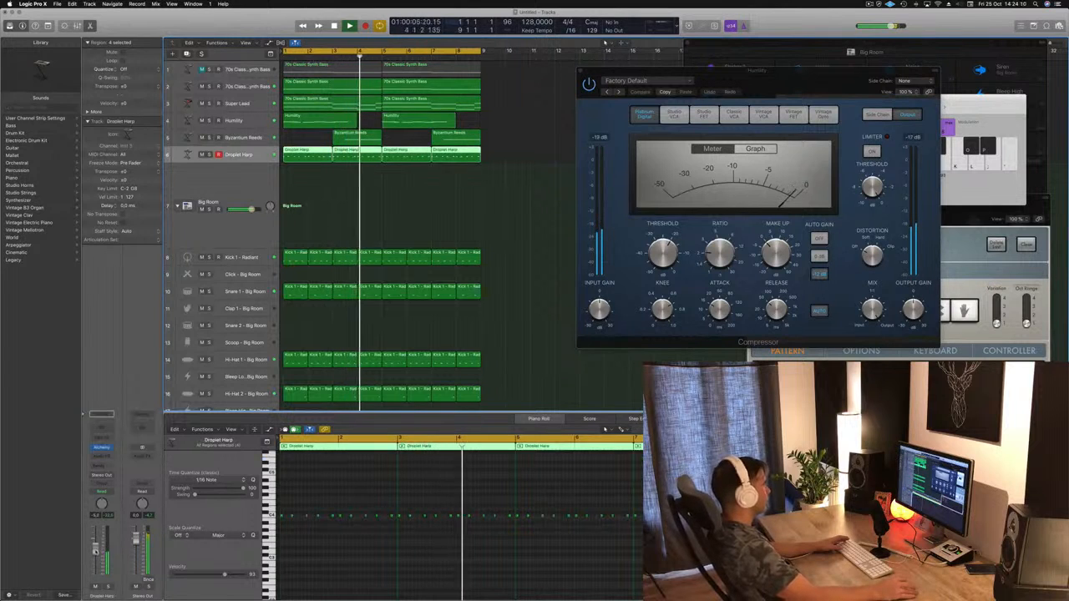
scroll(342, 261, "down", 3)
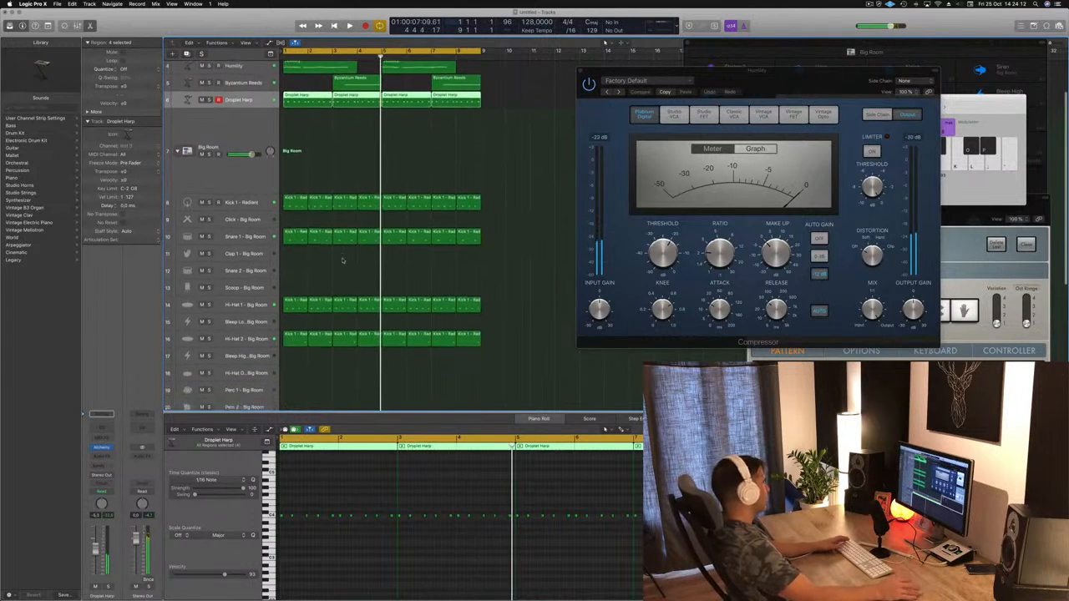
scroll(334, 251, "down", 1)
left_click(298, 222)
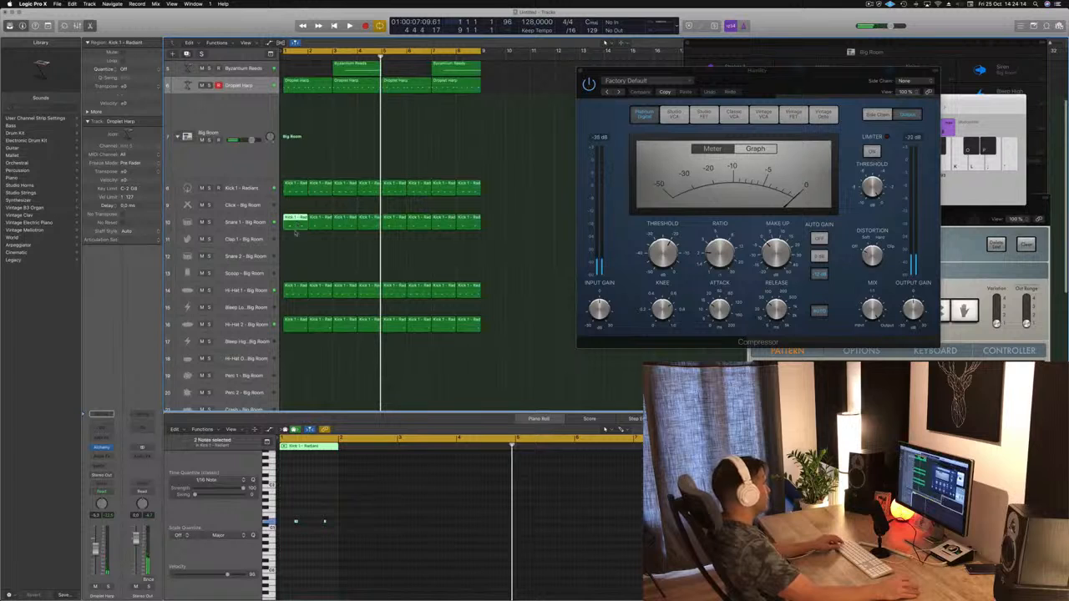
left_click_drag(295, 232, 296, 273)
Step: Select the two notes in the Scoop region and shift them half a beat later, listening from the start
left_click_drag(358, 506, 273, 541)
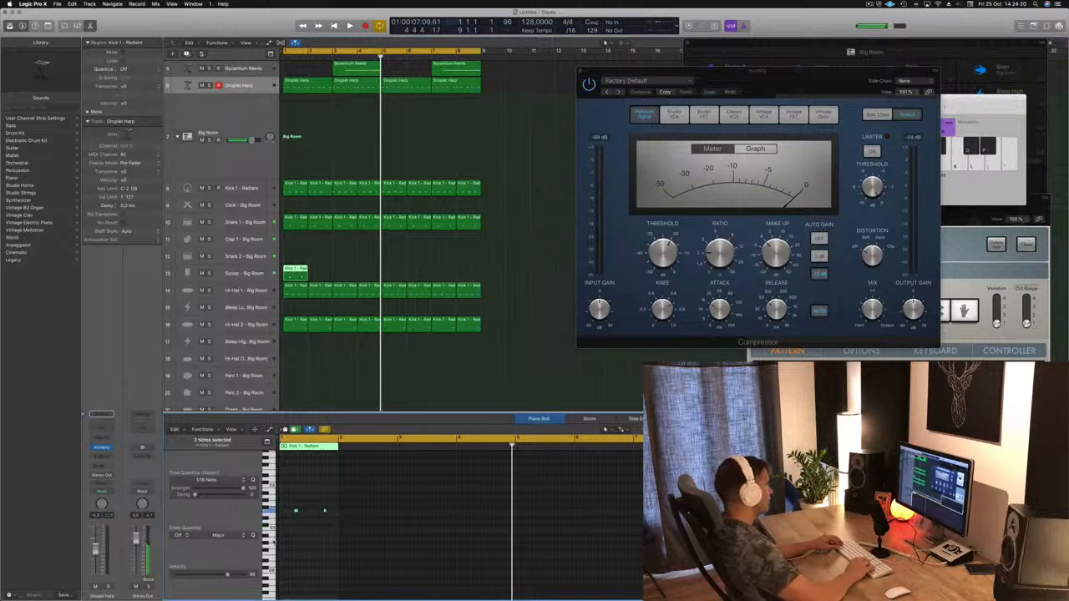
key("Return")
key("space")
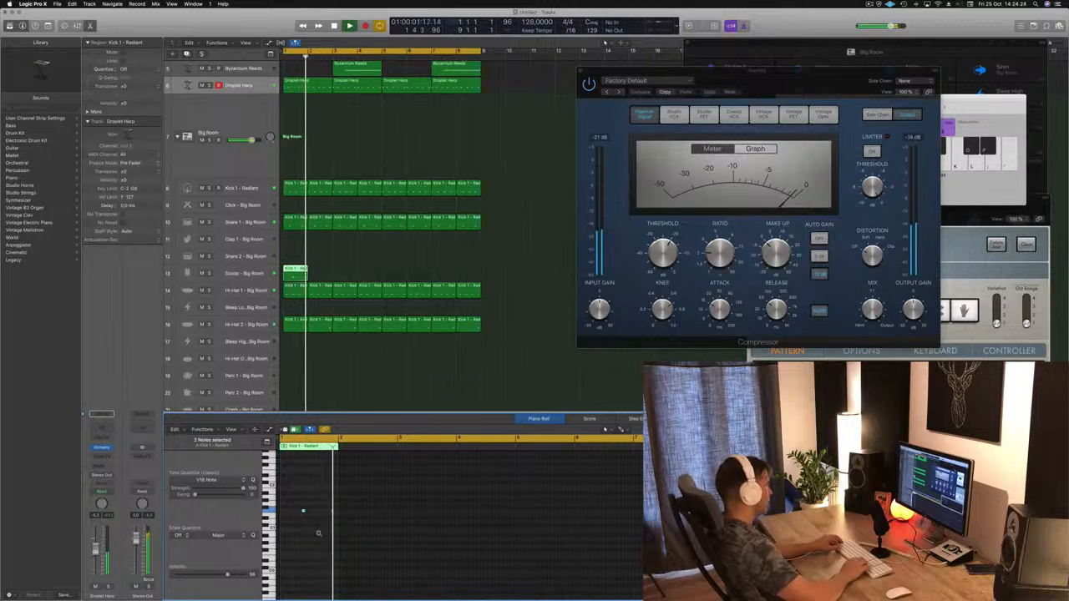
key("Return")
key("space")
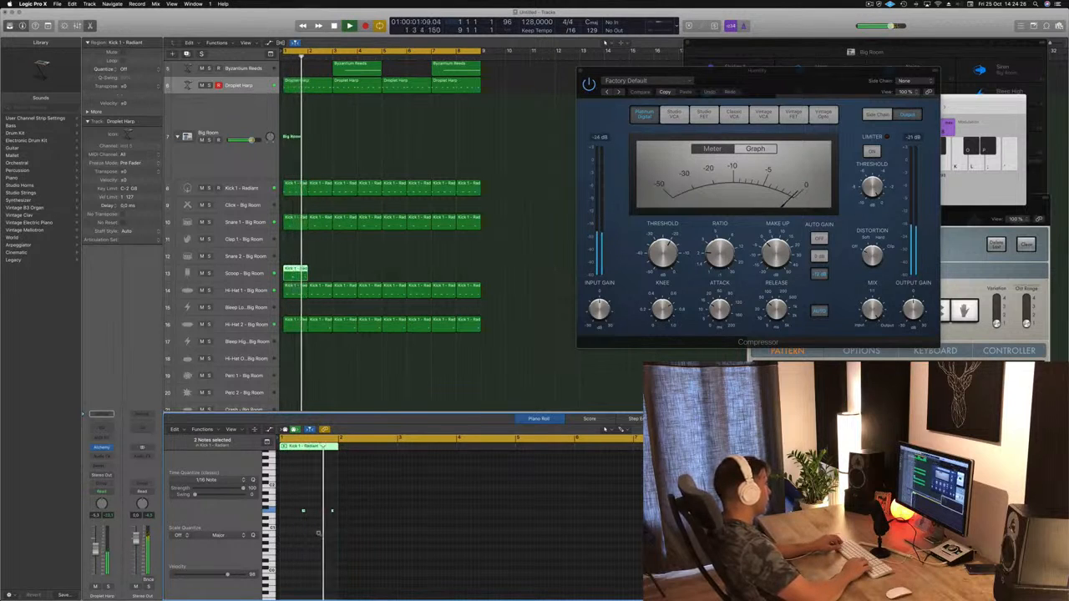
Step: Repeat the one-bar Scoop region across all eight bars during playback
key("Return")
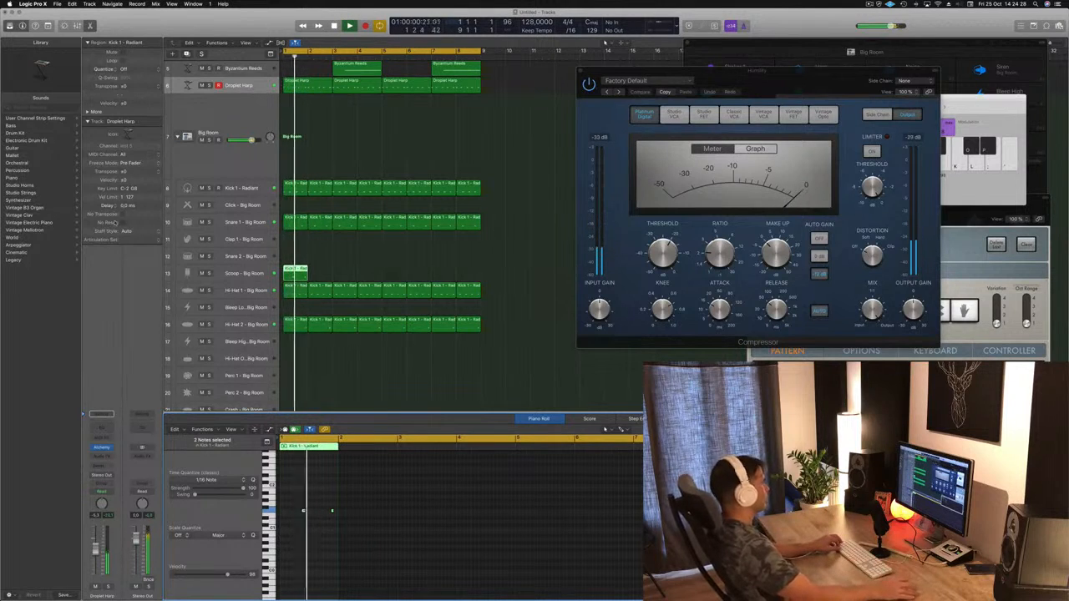
left_click_drag(293, 269, 394, 287)
left_click(295, 274, "shift")
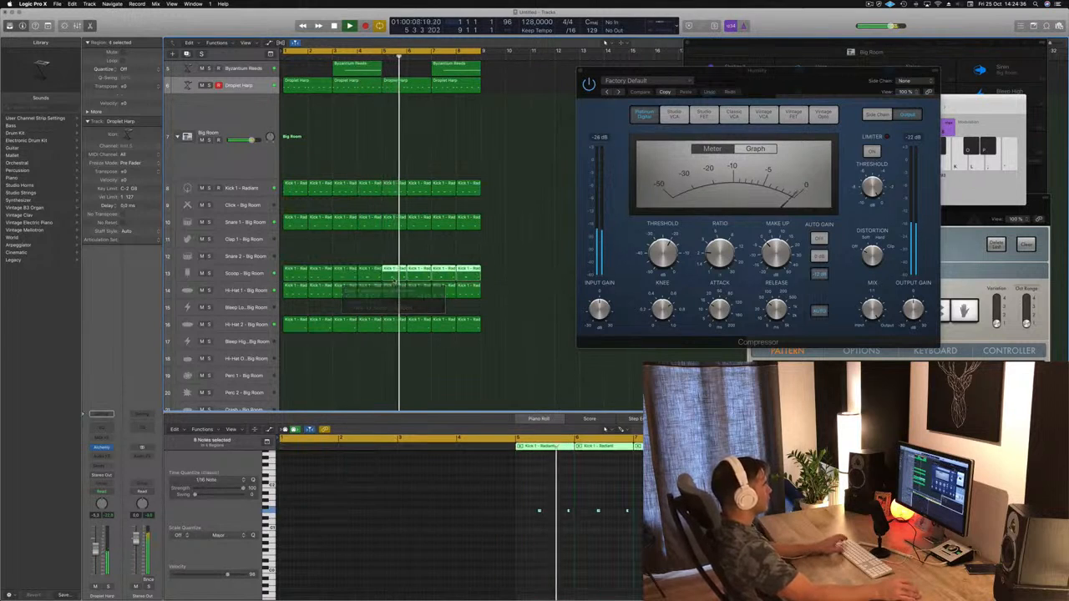
Step: Copy the first Scoop region to the Ride - Big Room track, place its two notes on beats 1 and 3 and adjust their pitch
scroll(384, 251, "down", 1)
scroll(385, 250, "down", 1)
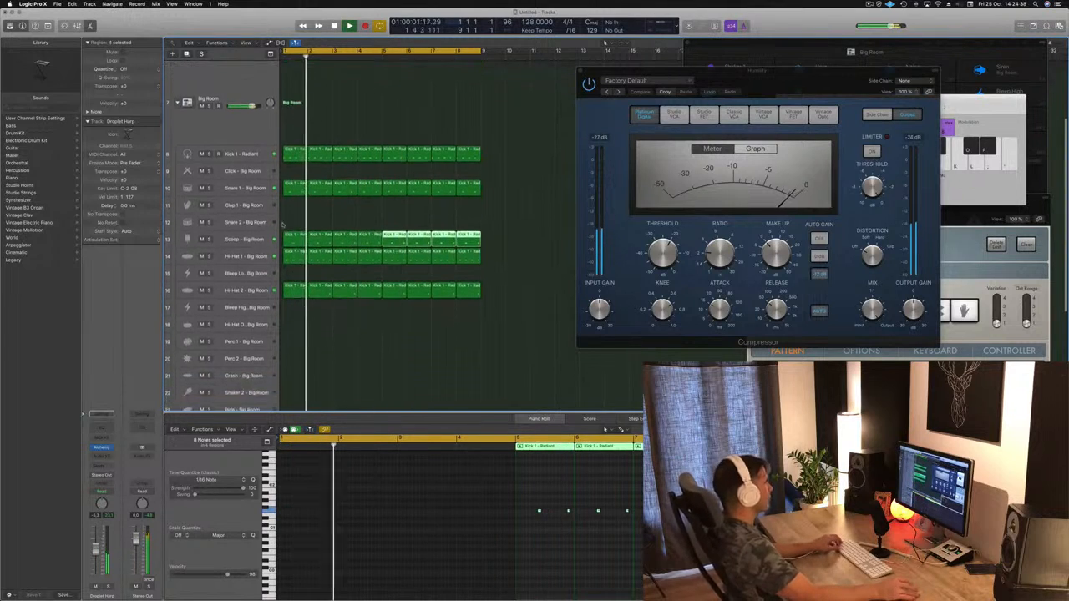
left_click(297, 238)
left_click_drag(296, 238, 295, 353)
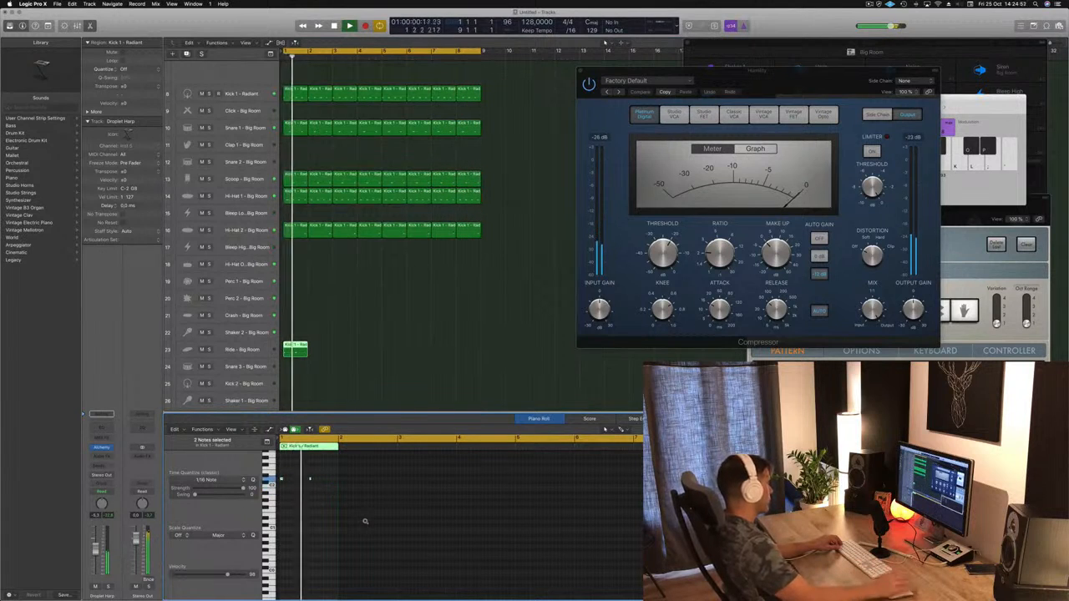
key("space")
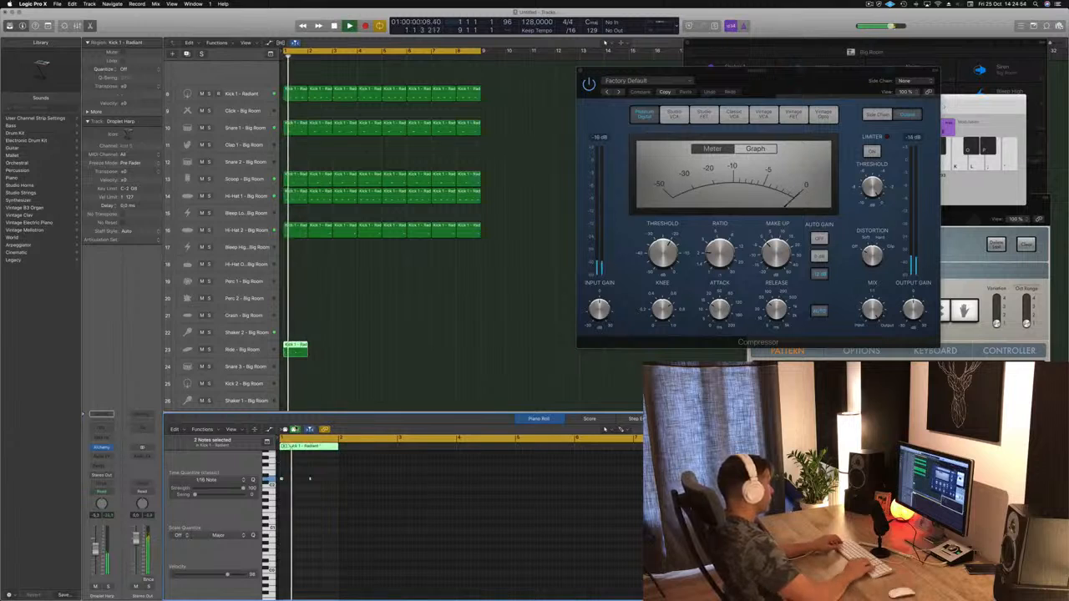
key("space")
key("space")
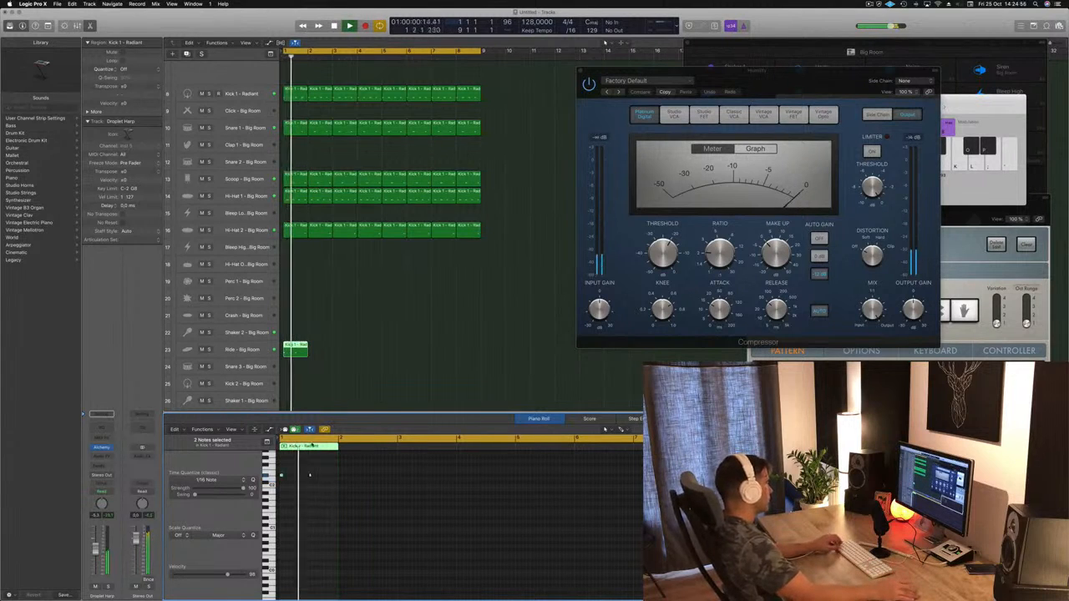
Step: Duplicate the two Ride notes one beat later so that beats 2 and 4 also have notes
scroll(295, 473, "up", 5)
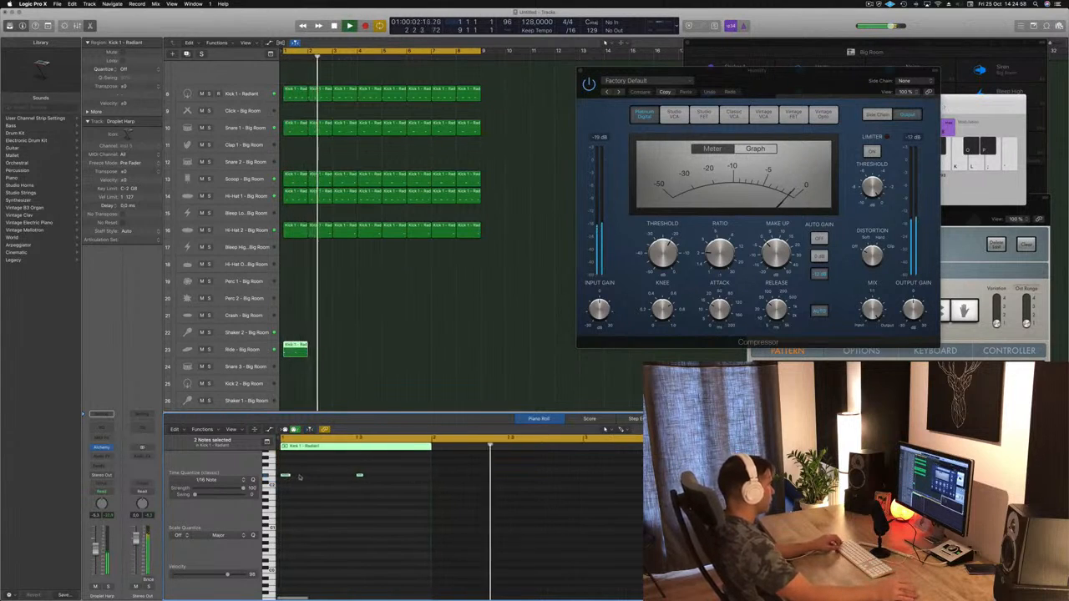
left_click_drag(286, 476, 324, 478)
key("space")
key("space")
Step: Select the Ride - Big Room track and lower its volume strongly while replaying the beat
left_click(242, 349)
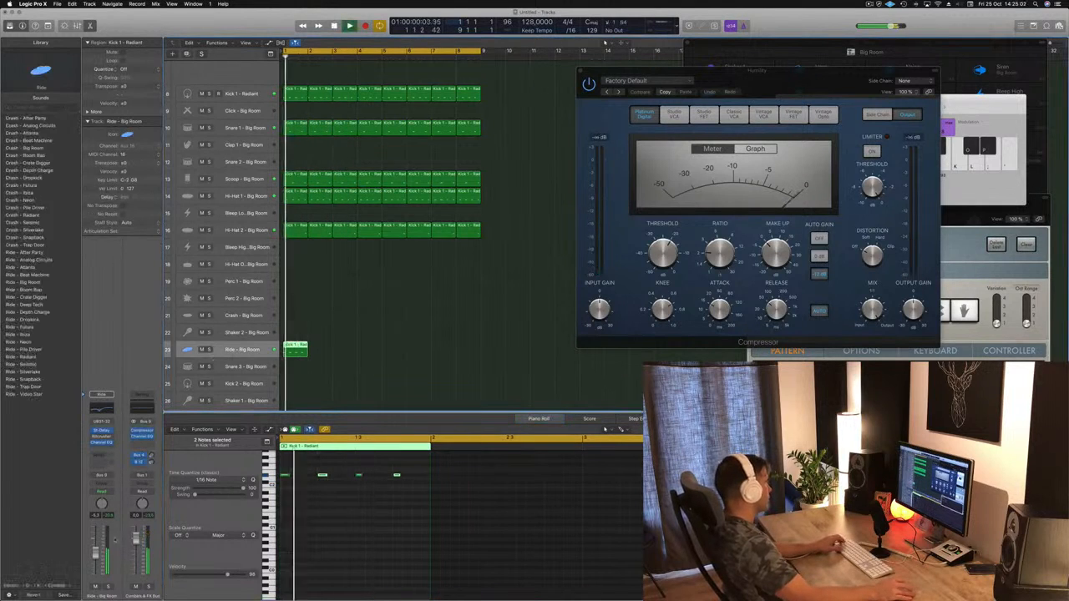
key("space")
key("space")
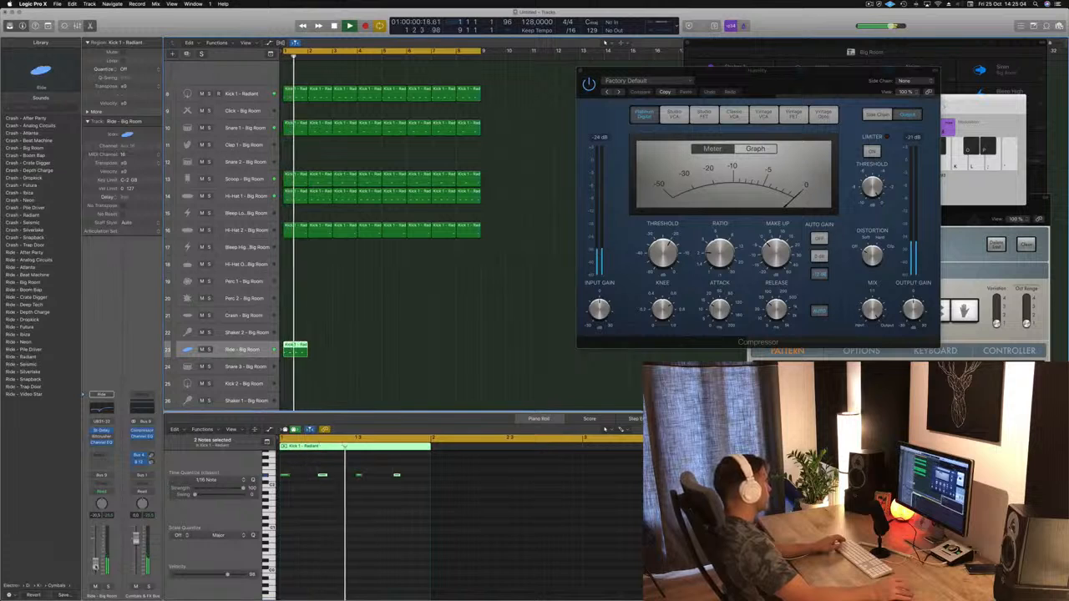
left_click_drag(96, 553, 94, 579)
key("space")
key("space")
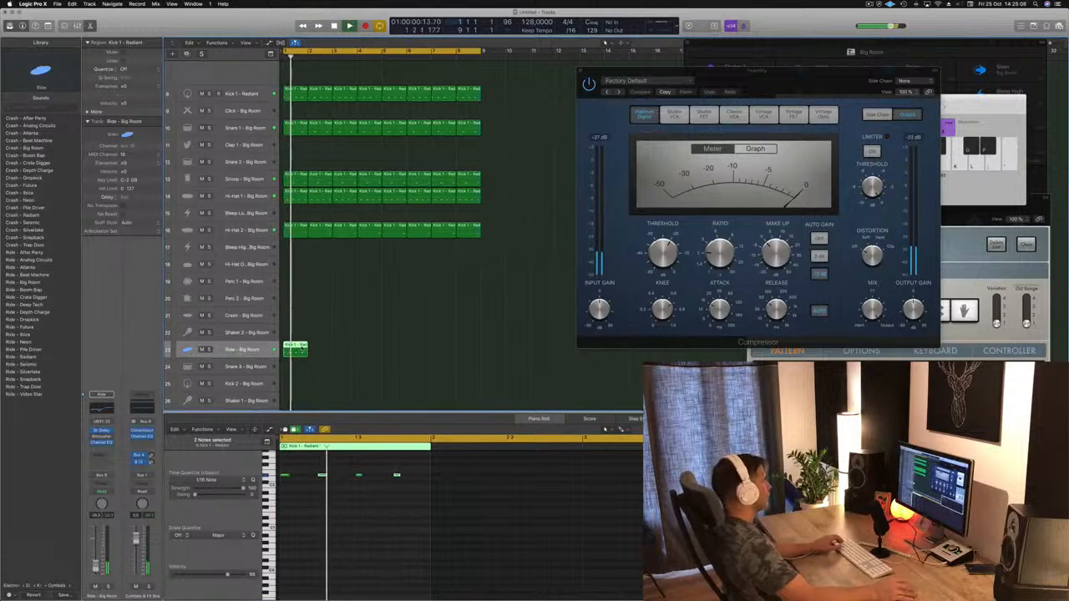
Step: Move the four-note region from the Ride track to Shaker 2 - Big Room and transpose all its notes slightly down
left_click_drag(303, 342, 300, 339)
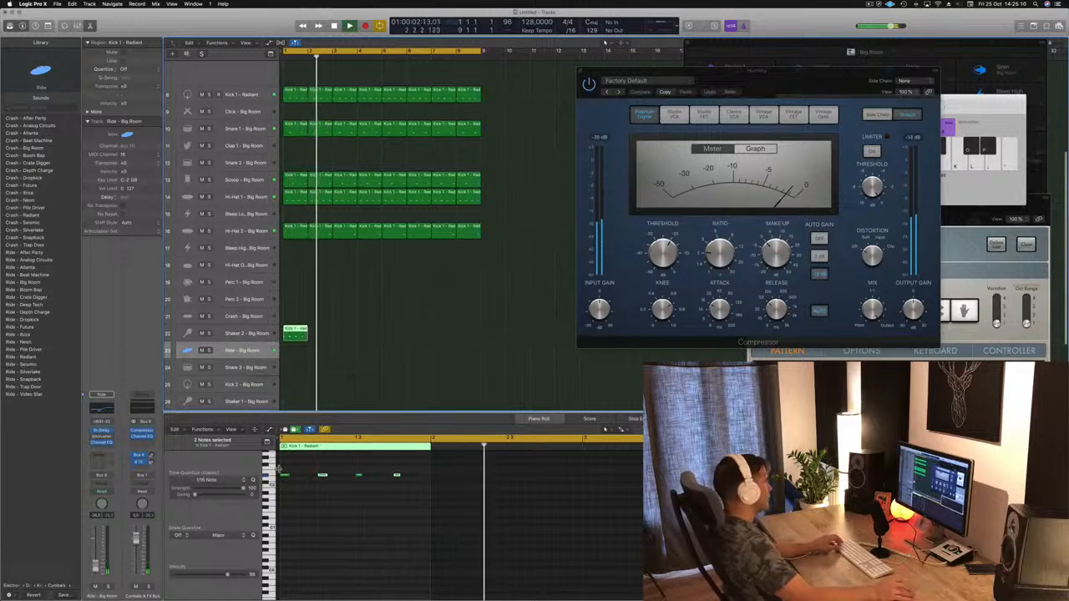
left_click_drag(278, 470, 280, 509)
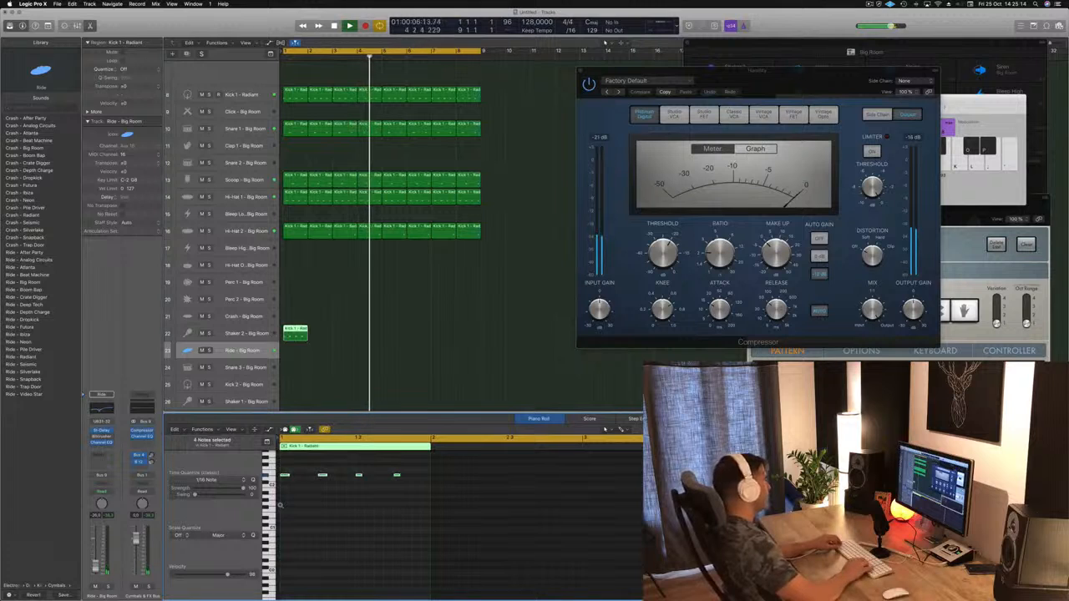
key("Return")
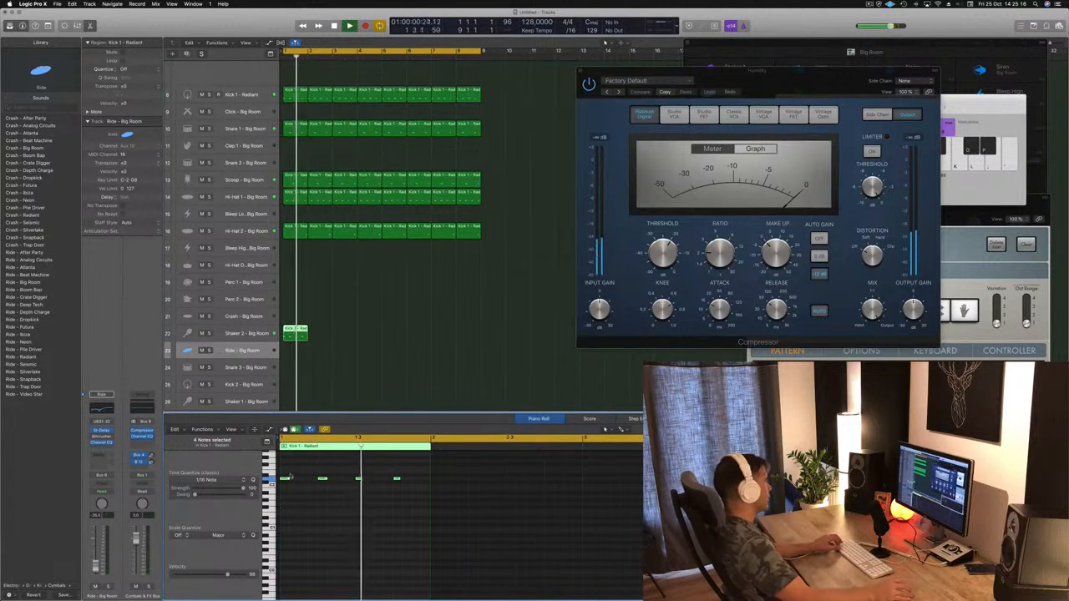
Step: Duplicate the four Shaker 2 notes to fill the second and fourth sixteenths of each beat, and lower the track's volume during replay
left_click_drag(286, 480, 315, 484)
key("Return")
left_click(240, 333)
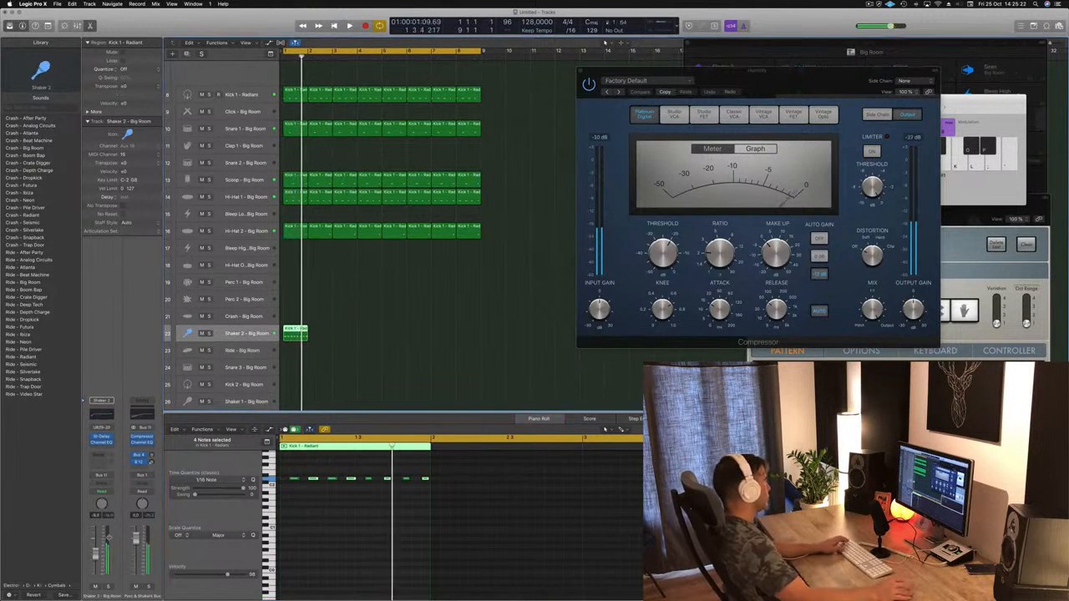
key("space")
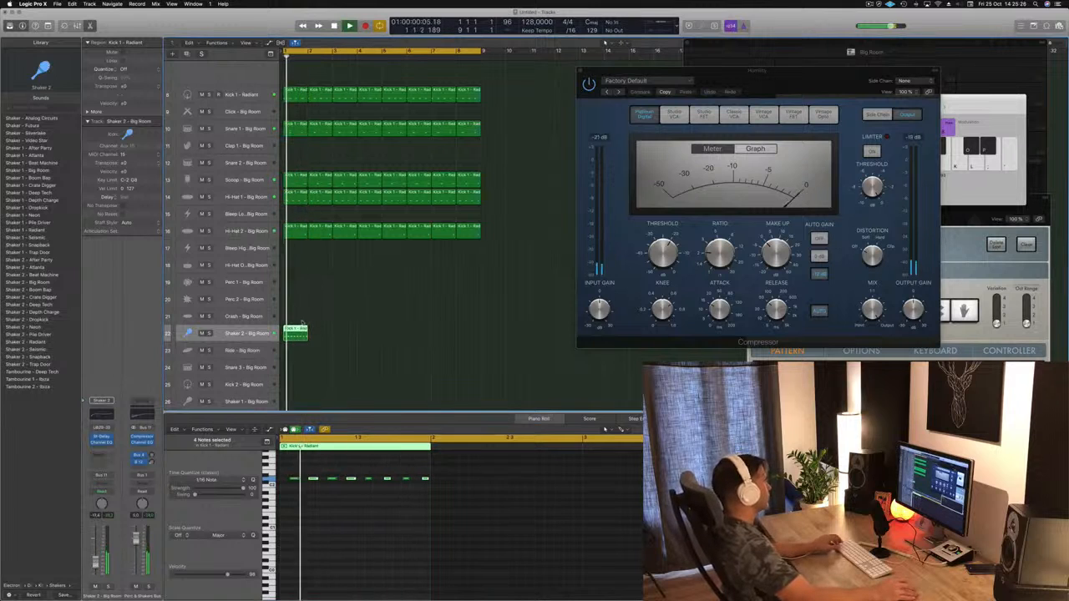
Step: Copy the one-bar Shaker 2 region repeatedly until it fills all eight bars
left_click_drag(300, 330, 320, 336)
left_click_drag(341, 341, 388, 342)
left_click_drag(398, 342, 398, 343)
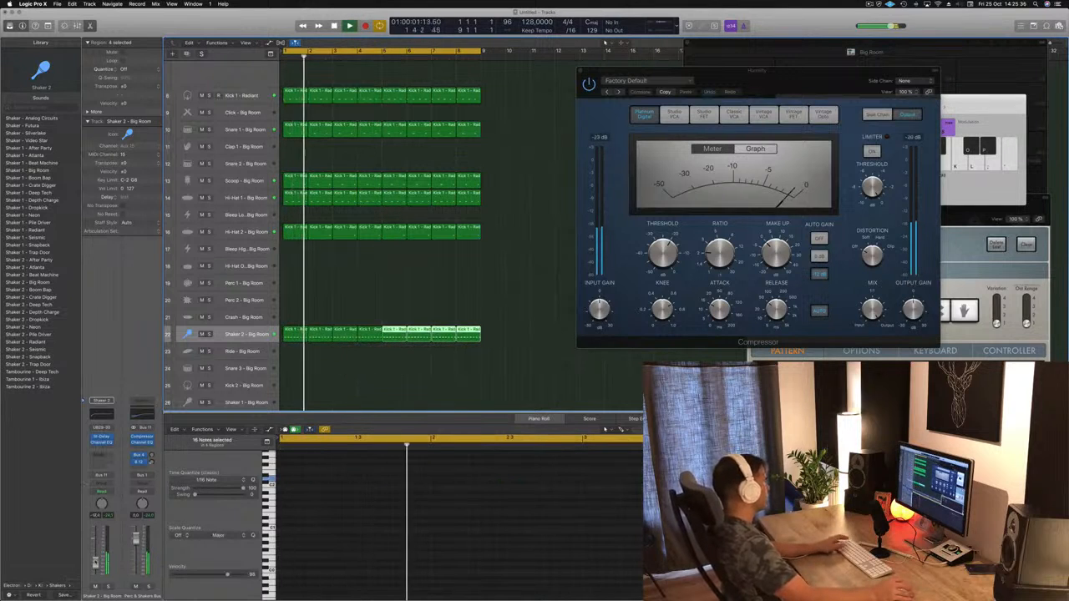
Step: Browse the presets of Shaker 2's Stereo Delay during playback, load Dual 1/16 Step and close the plug-in
left_click(100, 436)
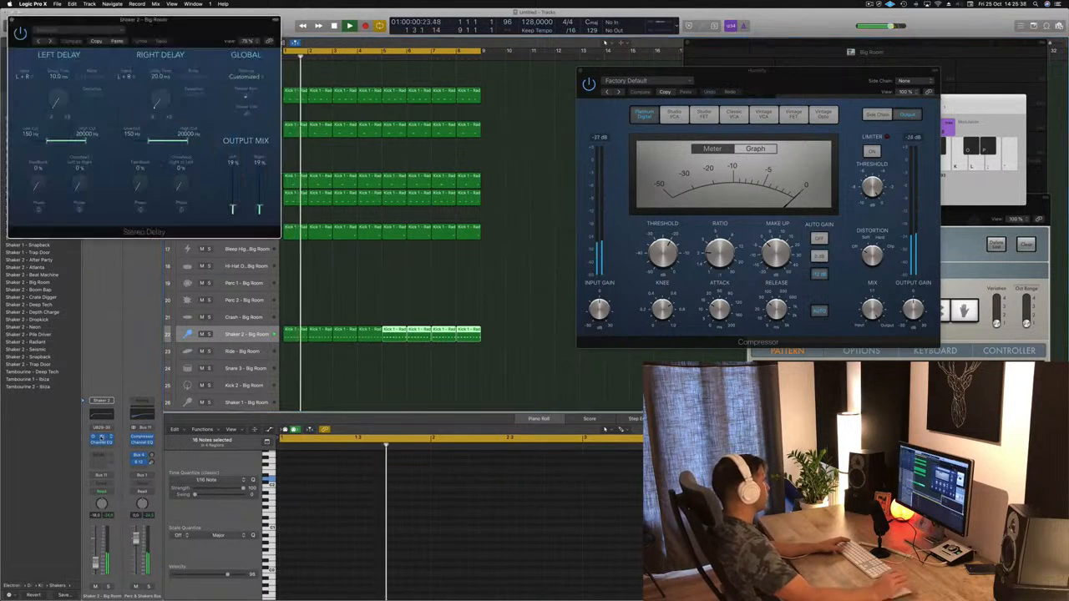
left_click_drag(206, 35, 496, 219)
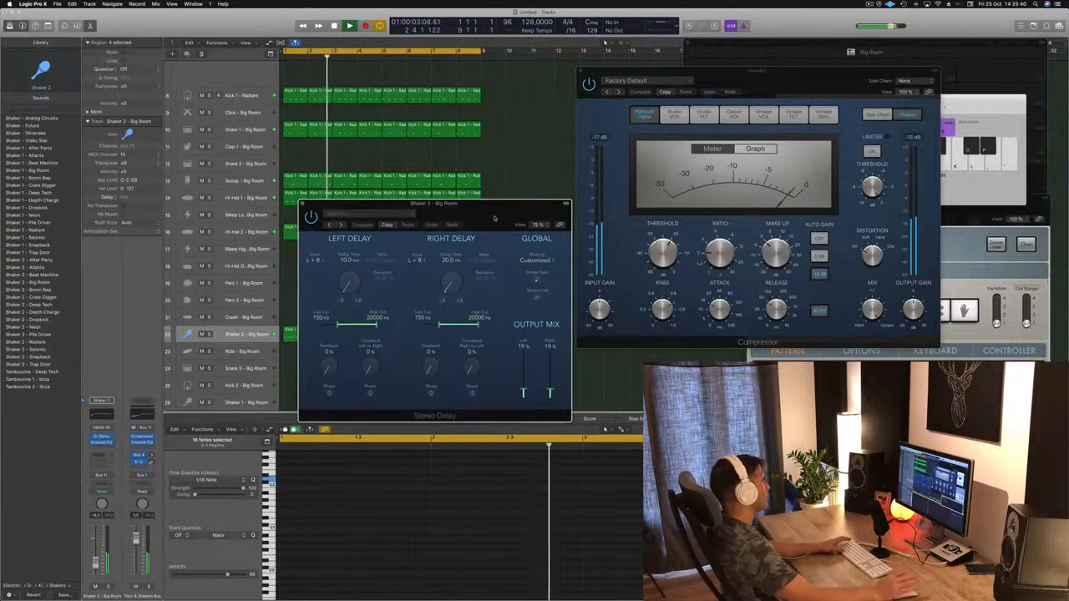
left_click(330, 225)
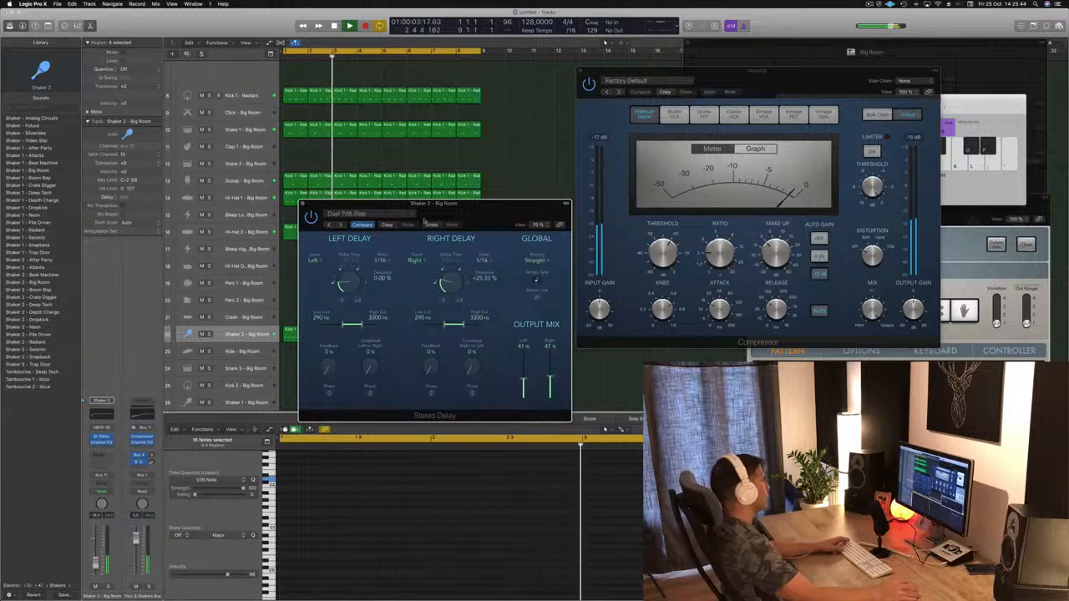
left_click_drag(299, 207, 289, 207)
left_click(293, 203)
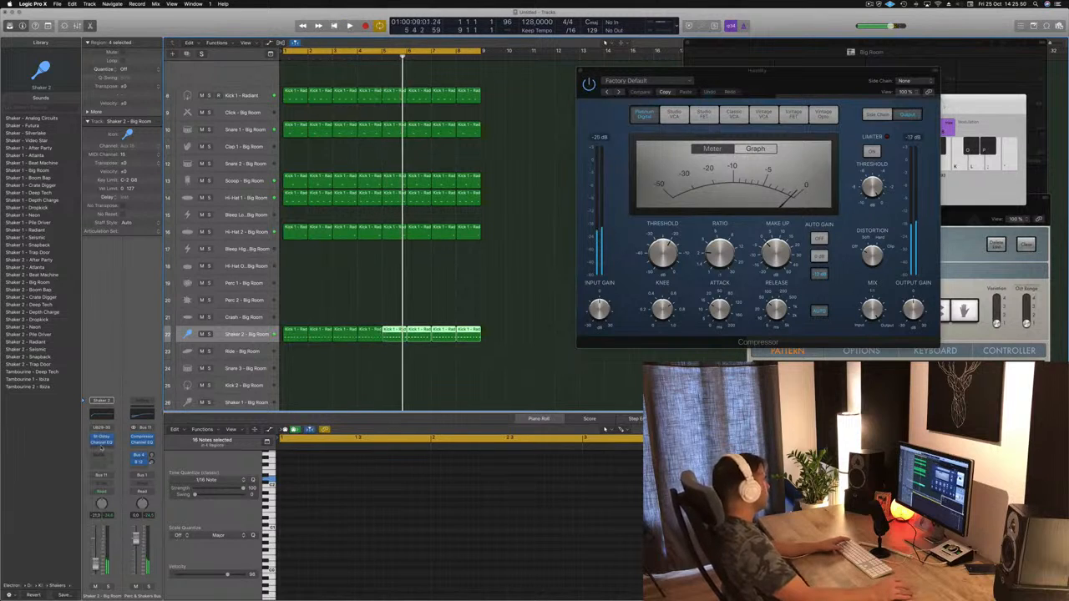
Step: Add a stereo Compressor to the Shaker 2 channel and set its side chain source to Bus 2
left_click(101, 448)
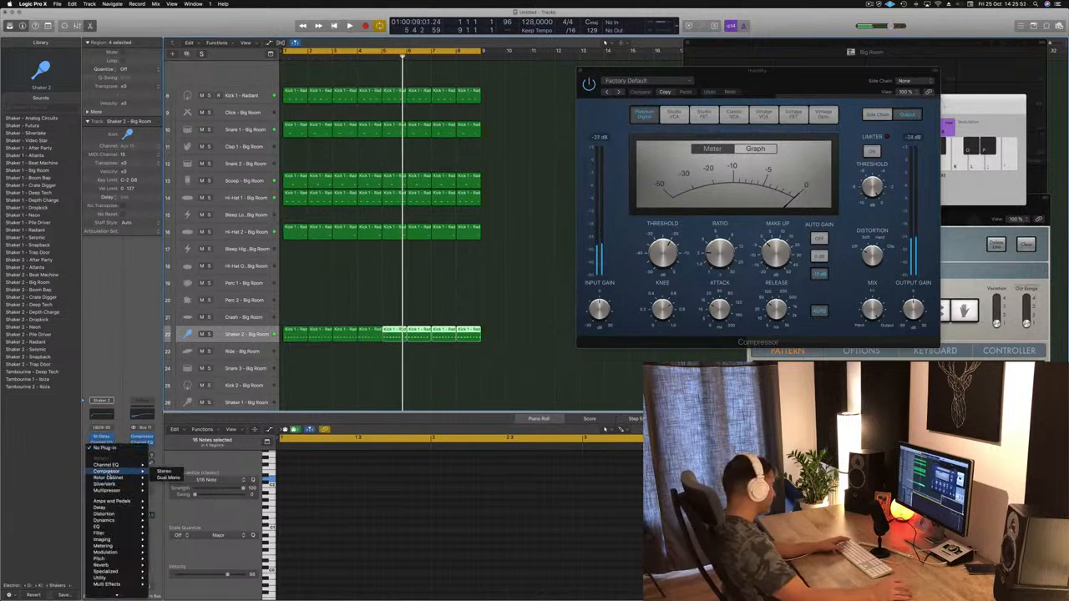
left_click(164, 473)
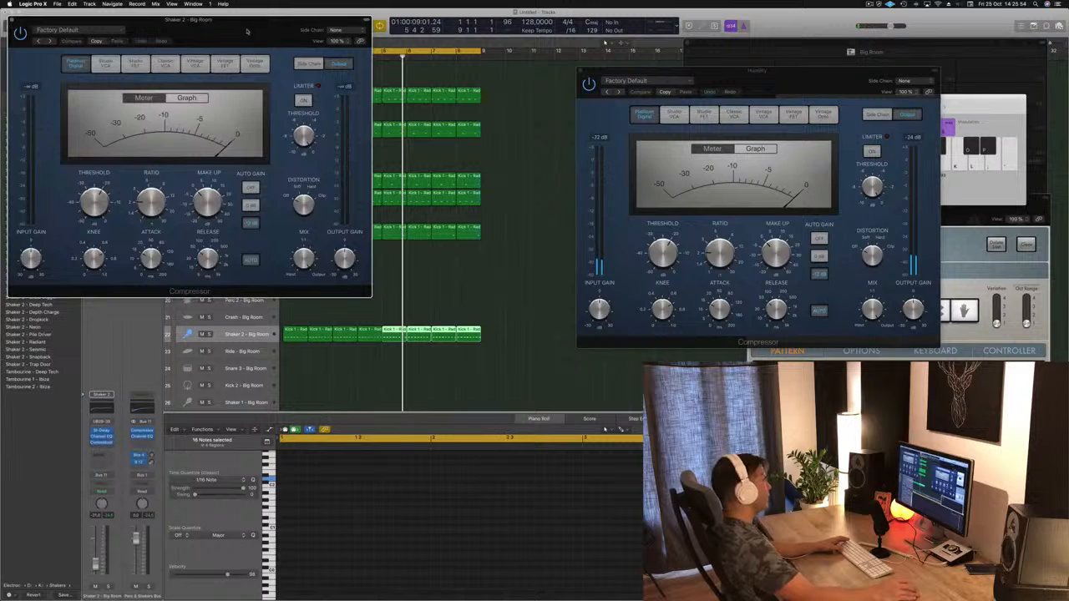
left_click_drag(311, 32, 620, 125)
mouse_move(644, 143)
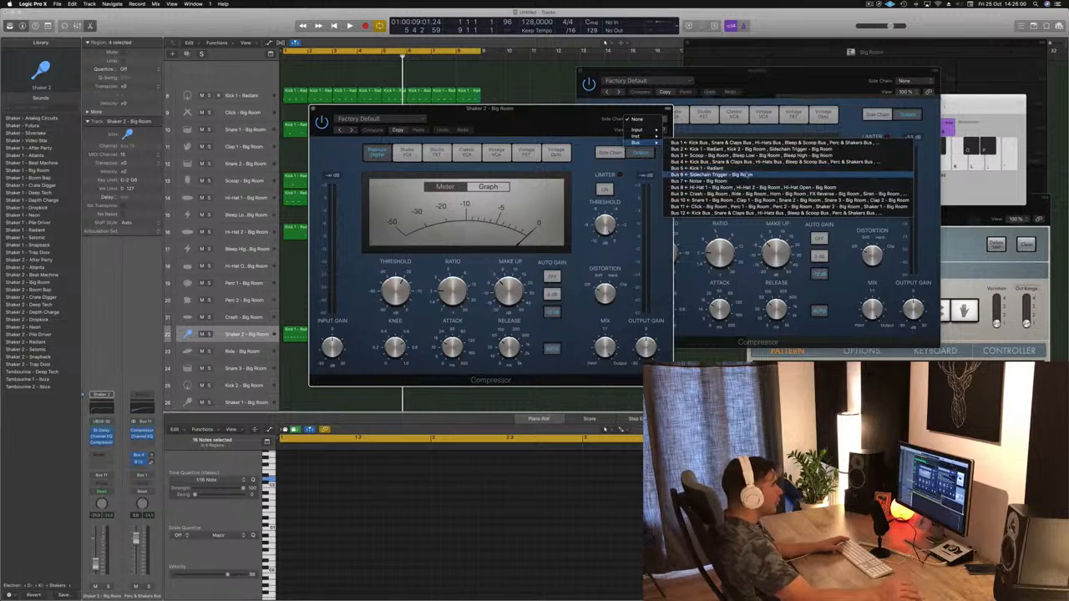
left_click(743, 175)
Step: Raise the Shaker 2 compressor's ratio while the beat plays, and close the open compressor windows
key("space")
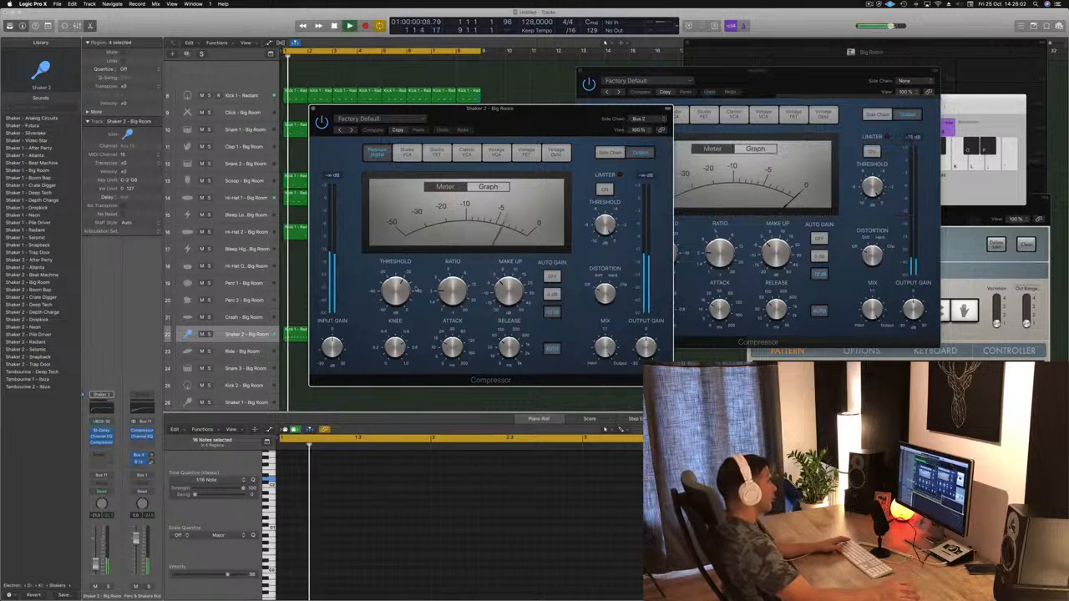
left_click_drag(455, 292, 459, 255)
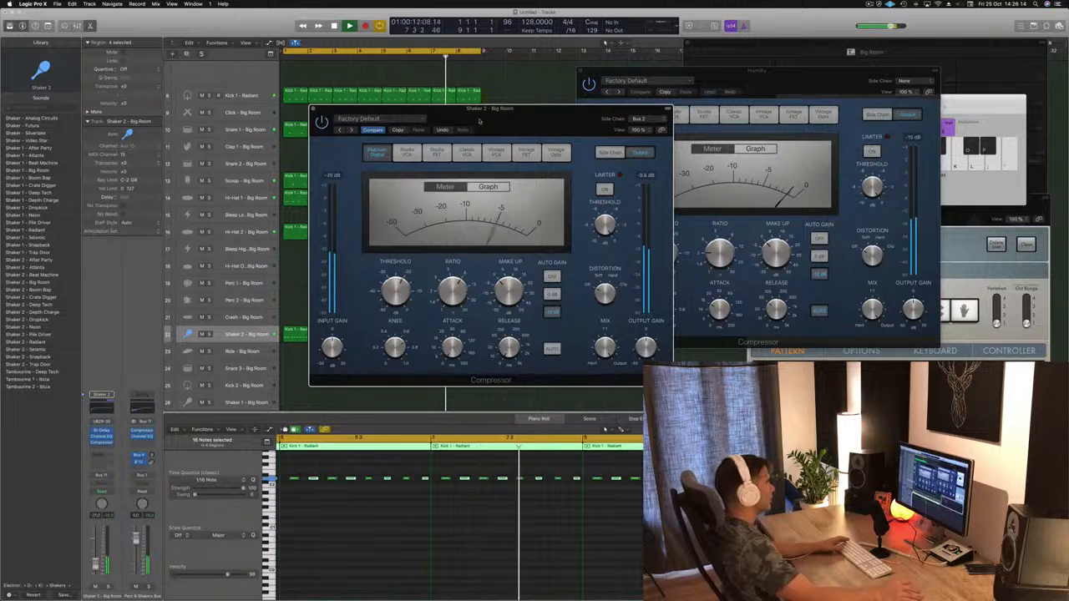
left_click_drag(317, 139, 345, 167)
key("super+w")
key("super+w")
key("super+w")
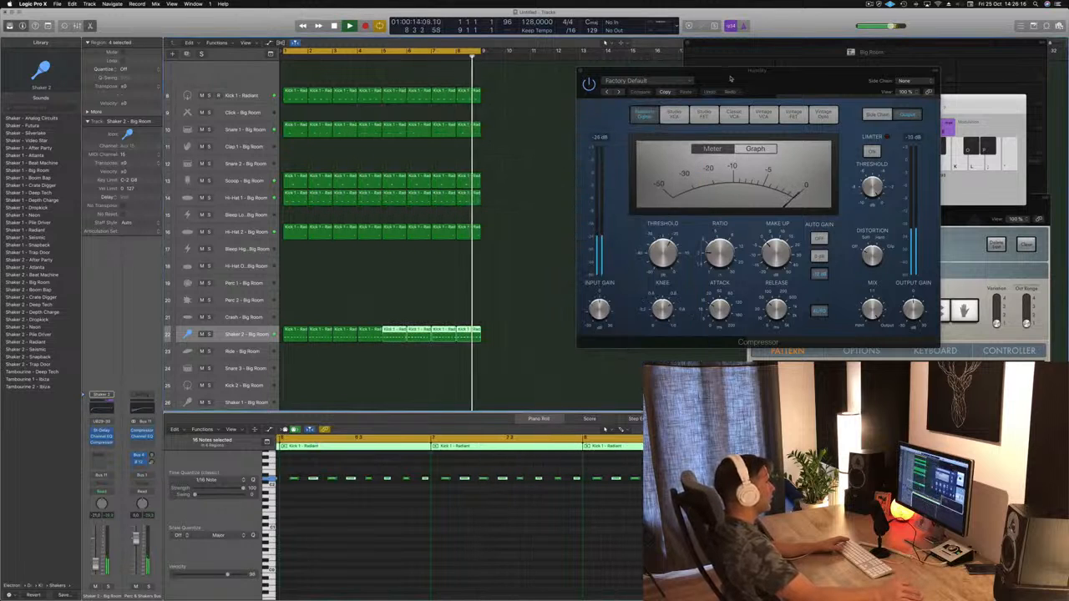
Step: Restart playback from the beginning and lower the Shaker 2 volume slightly
key("space")
key("space")
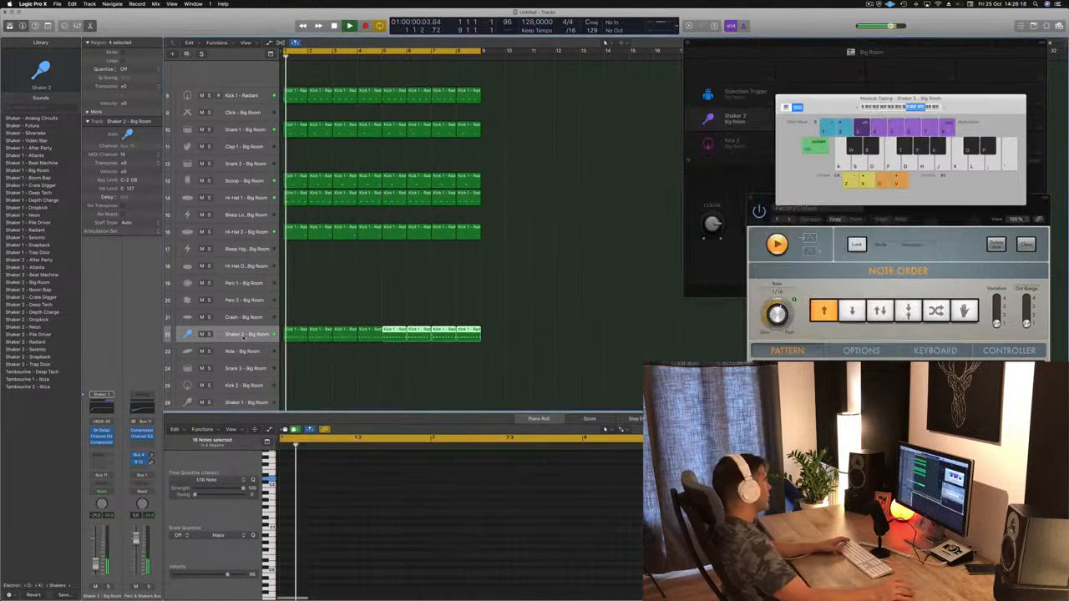
left_click_drag(95, 565, 94, 568)
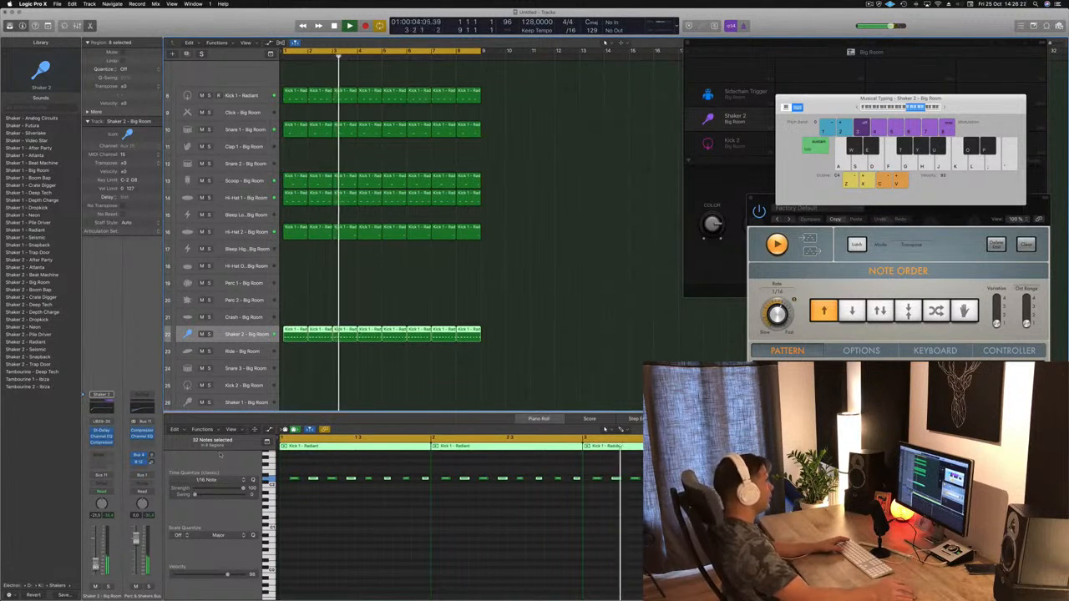
Step: Look through the Big Room kit's track list for another unused percussion sound
scroll(365, 377, "down", 3)
left_click(364, 377)
scroll(364, 378, "down", 2)
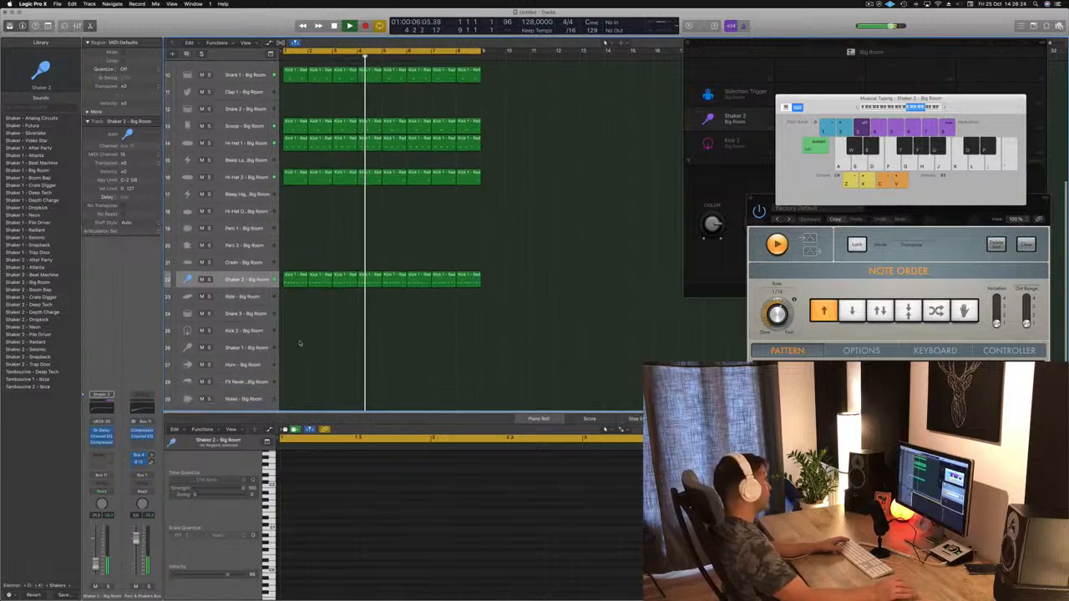
key("space")
scroll(295, 341, "down", 2)
scroll(296, 341, "down", 2)
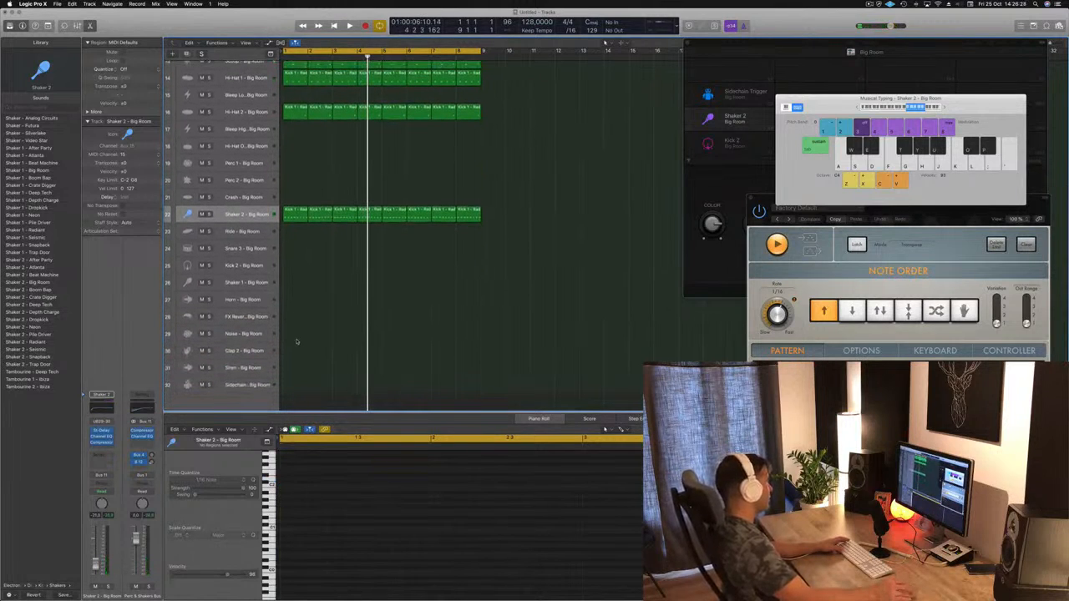
scroll(296, 341, "up", 4)
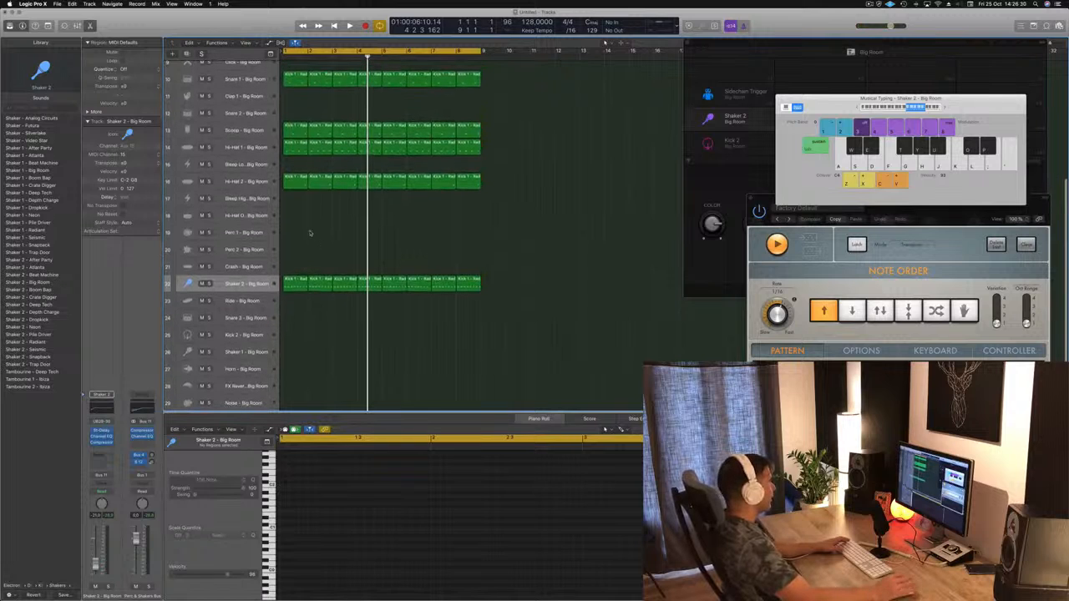
scroll(262, 240, "up", 2)
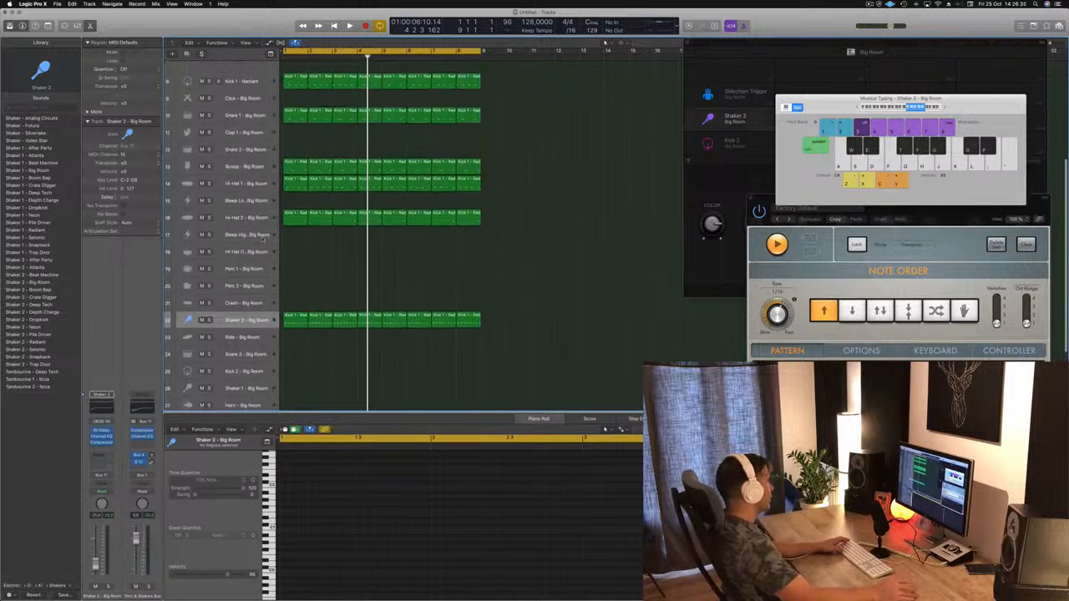
scroll(194, 202, "up", 1)
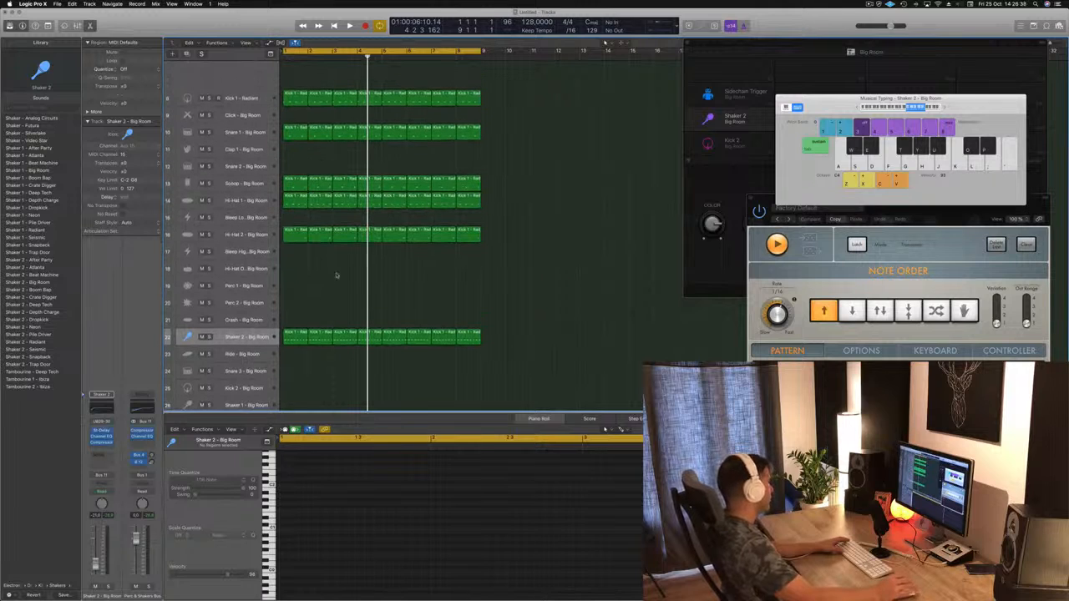
Step: Copy the first Hi-Hat 2 region to the Hi-Hat Open track, select its note and replay the beat
left_click(295, 234)
left_click_drag(294, 243, 293, 276)
left_click_drag(354, 499, 418, 518)
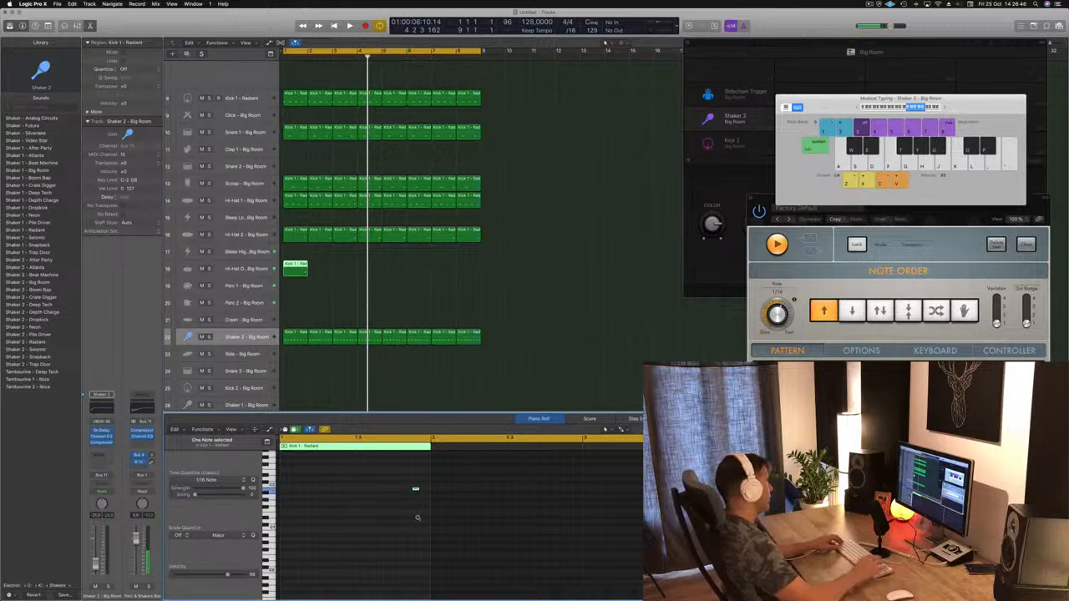
key("Return")
key("space")
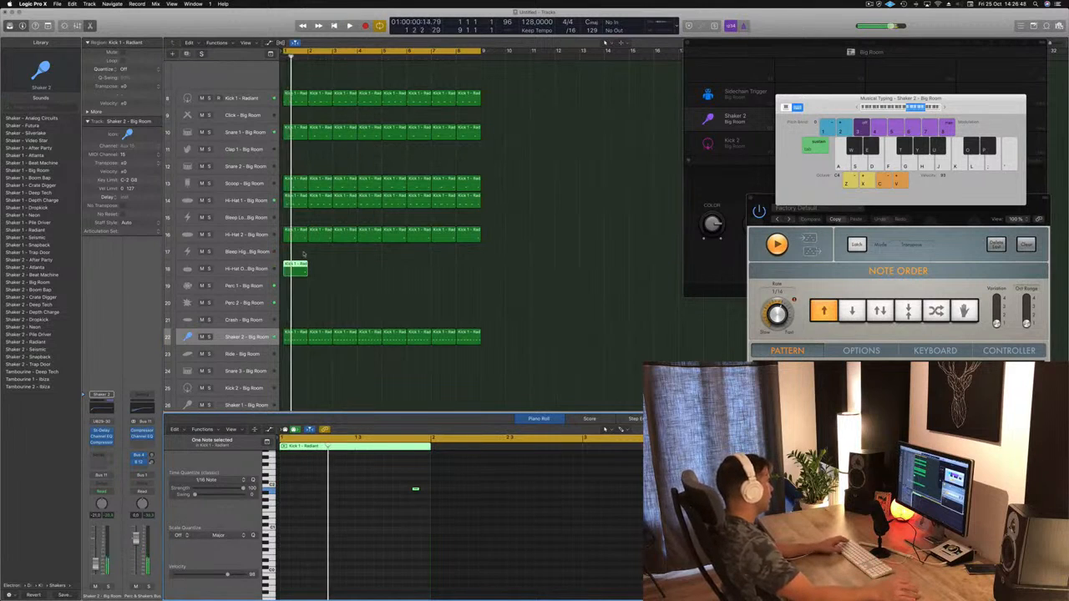
Step: Move the one-note region from Hi-Hat Open to the Perc 1 - Big Room track and audition it from the start
left_click_drag(296, 268, 299, 286)
left_click(376, 375)
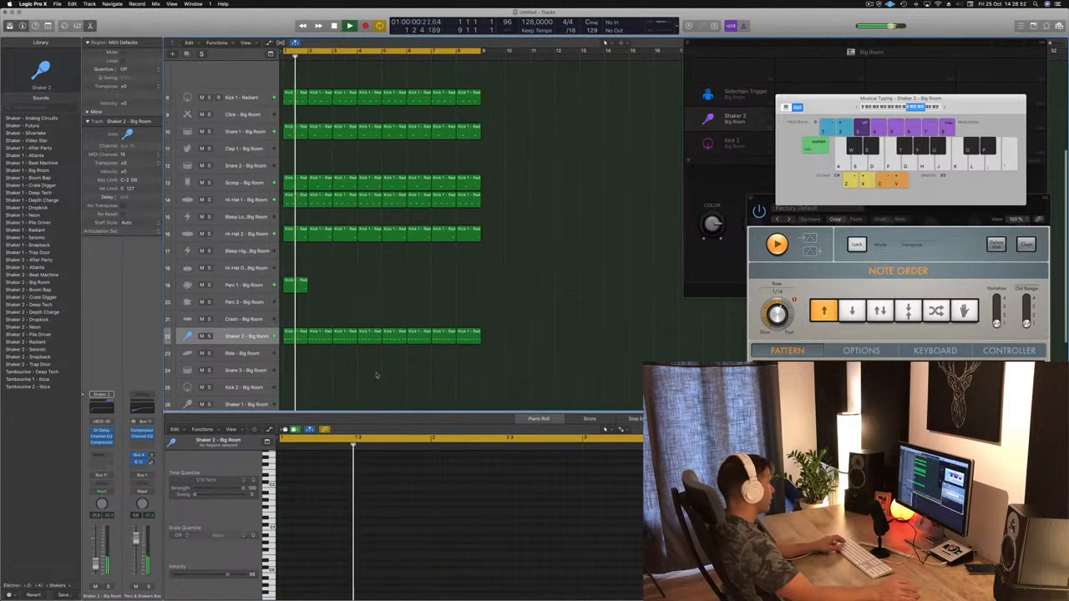
left_click(296, 284)
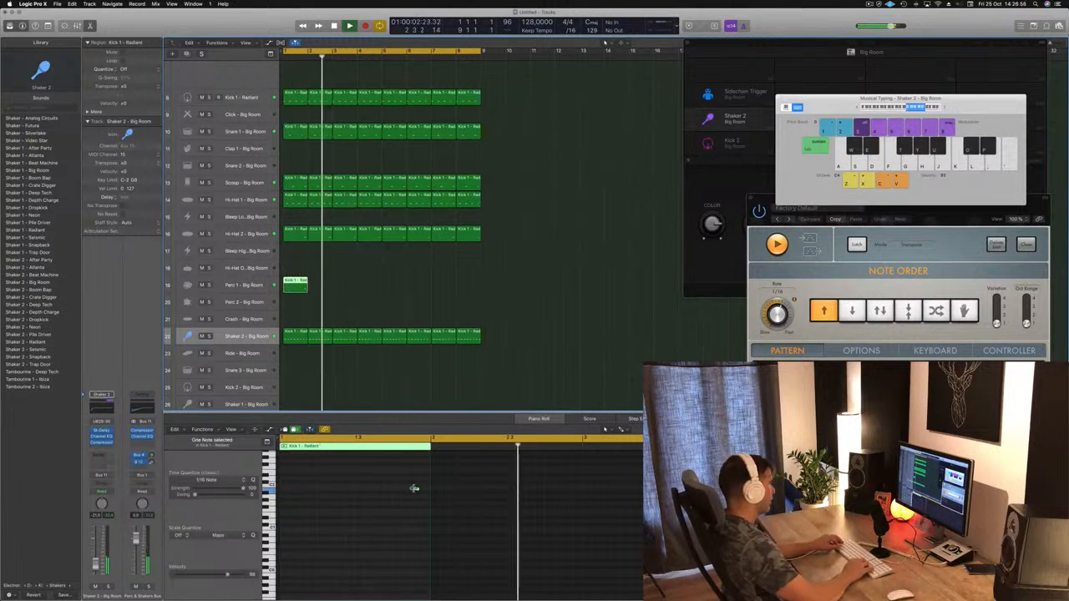
key("Return")
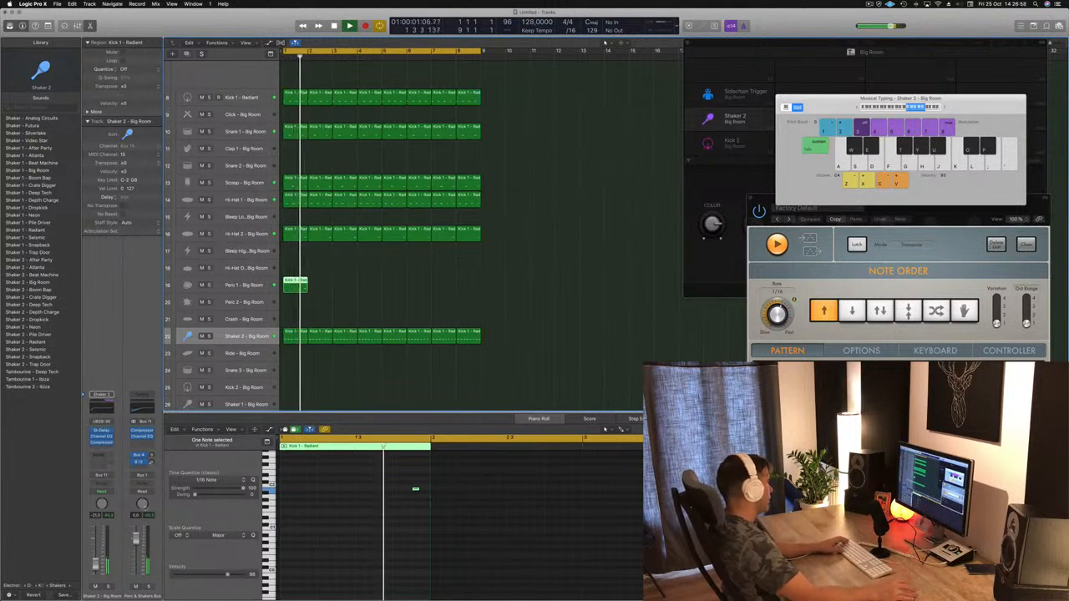
left_click(235, 287)
key("Return")
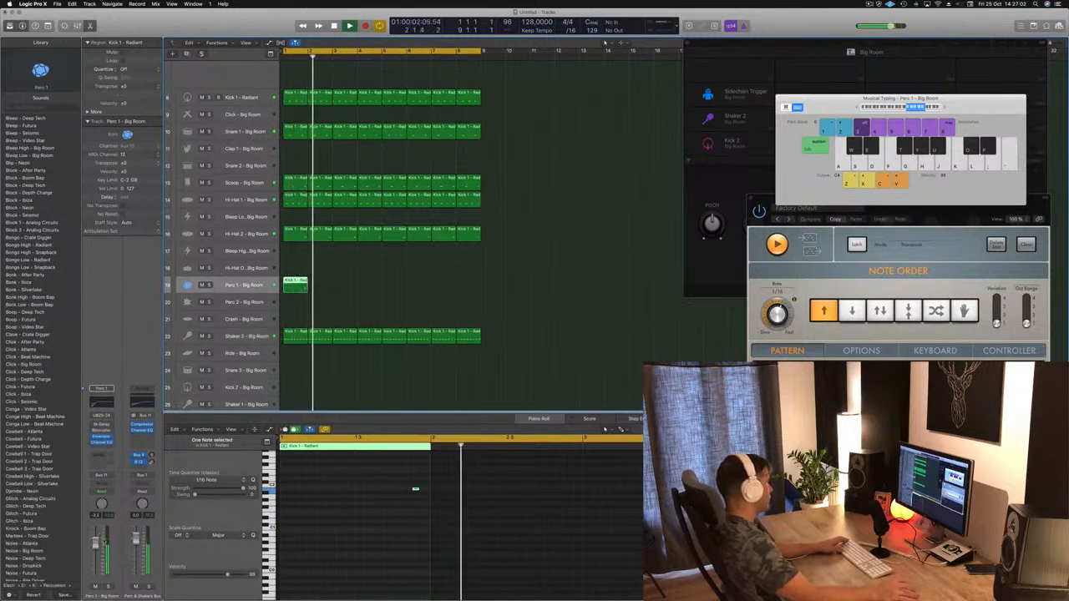
key("Return")
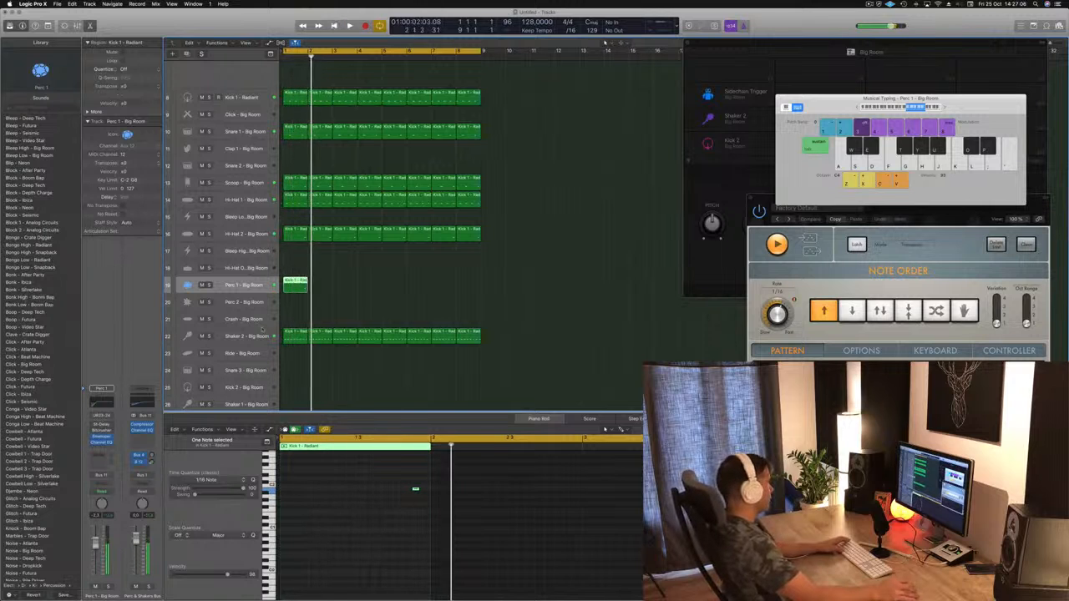
Step: Copy the Perc 1 note one beat earlier and move the original to the sixteenth just before beat 3
left_click(389, 477)
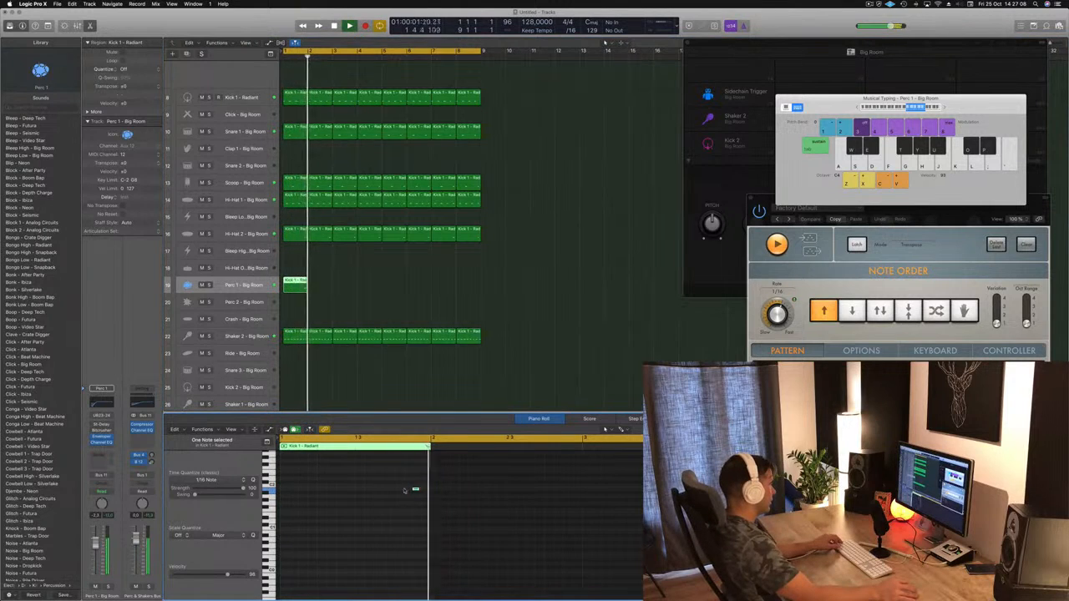
left_click(381, 490)
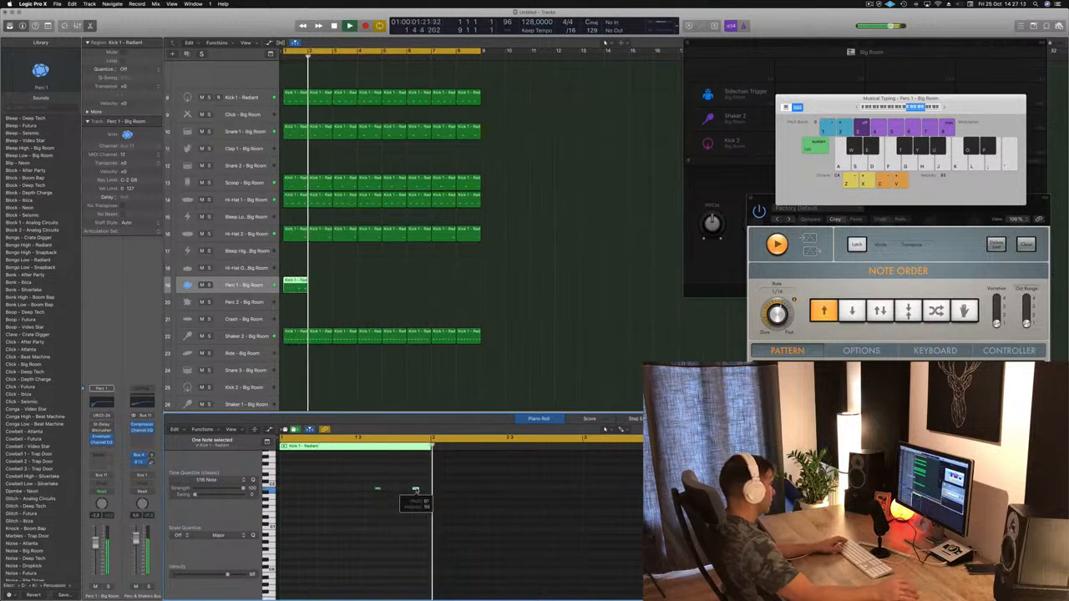
left_click_drag(415, 490, 349, 492)
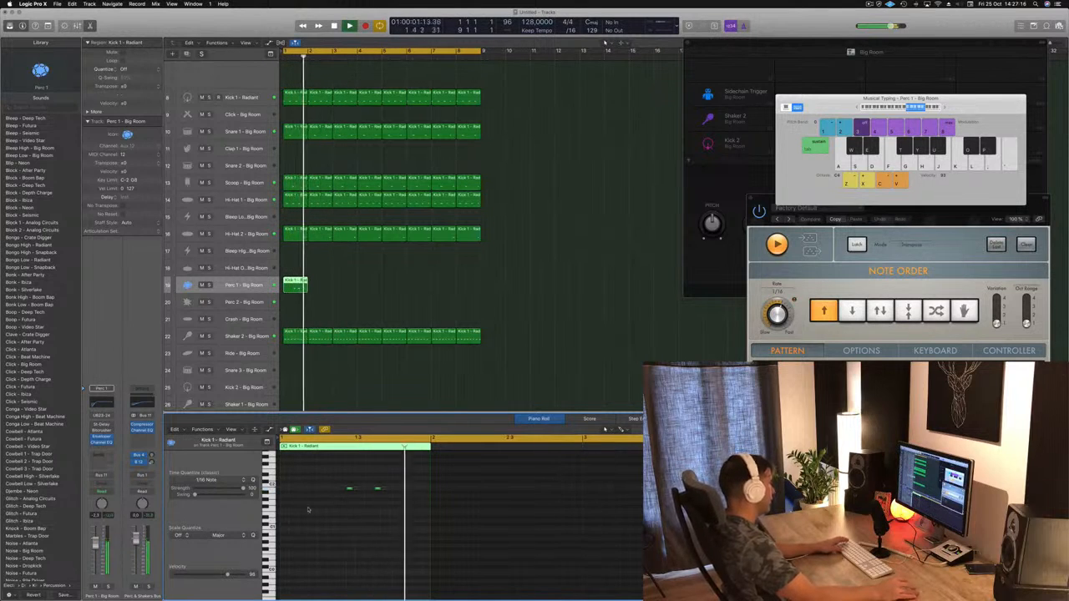
key("space")
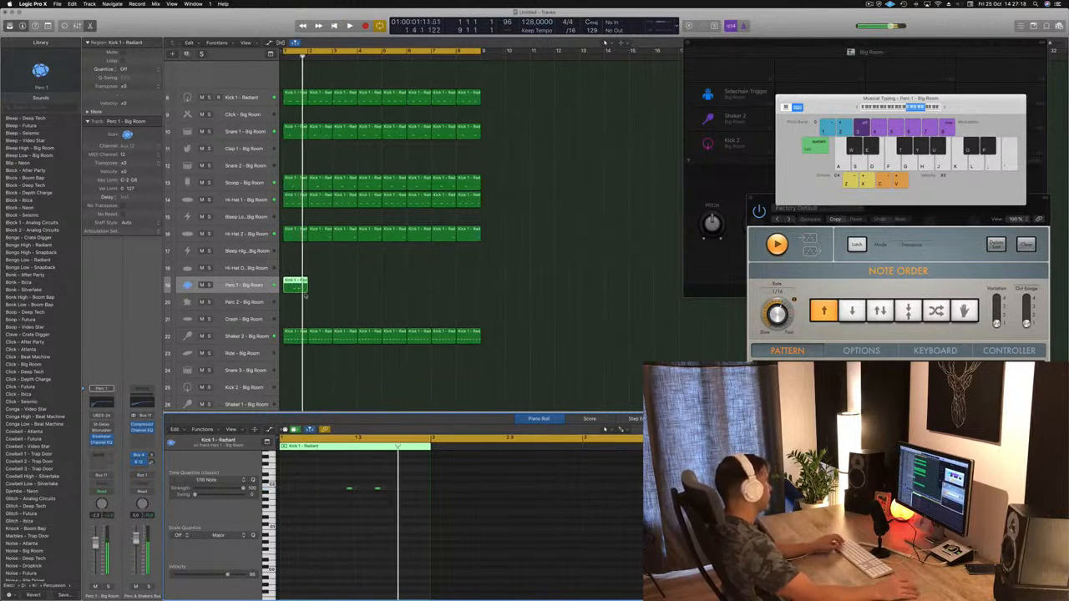
Step: Repeat the Perc 1 region across all eight bars and lower the Perc 1 track's volume during playback
left_click_drag(288, 281, 390, 291)
key("space")
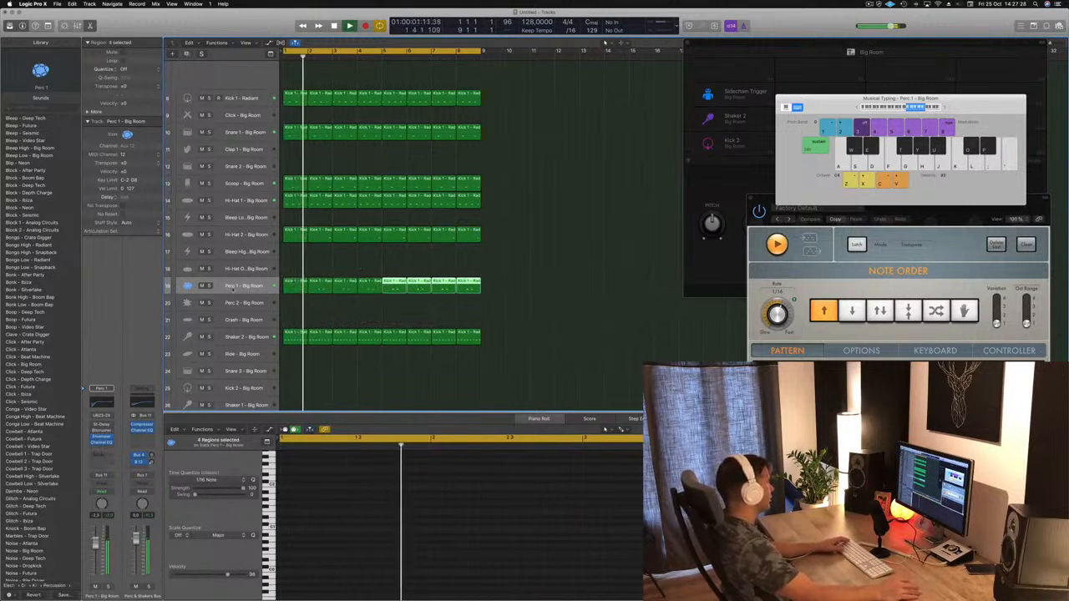
left_click(233, 290)
left_click_drag(98, 546, 99, 550)
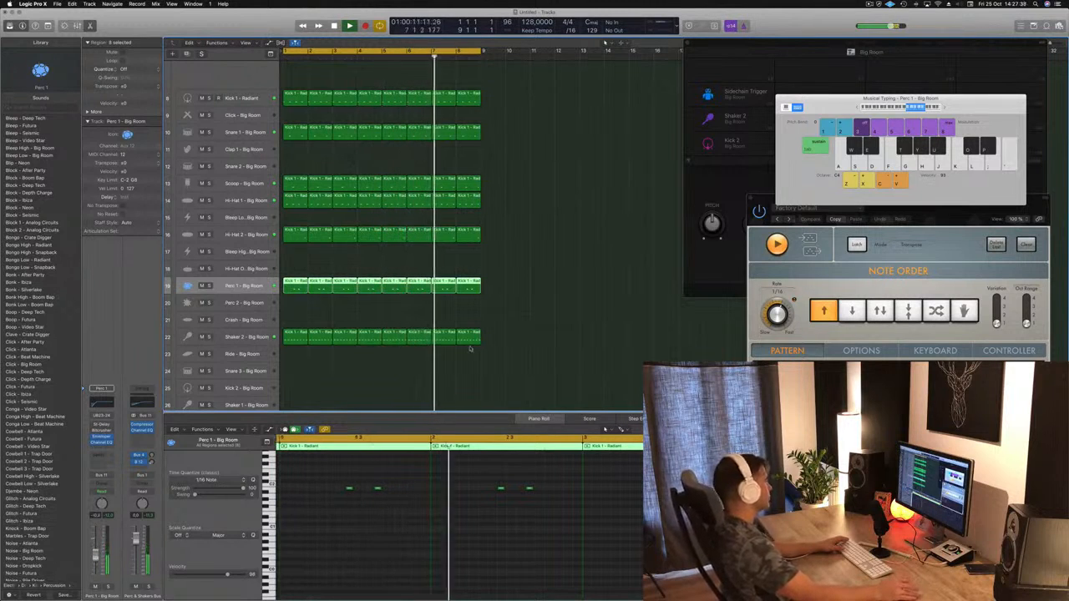
Step: Lower the Shaker 2 - Big Room track's volume to about -31 dB while the beat plays
scroll(382, 322, "down", 5)
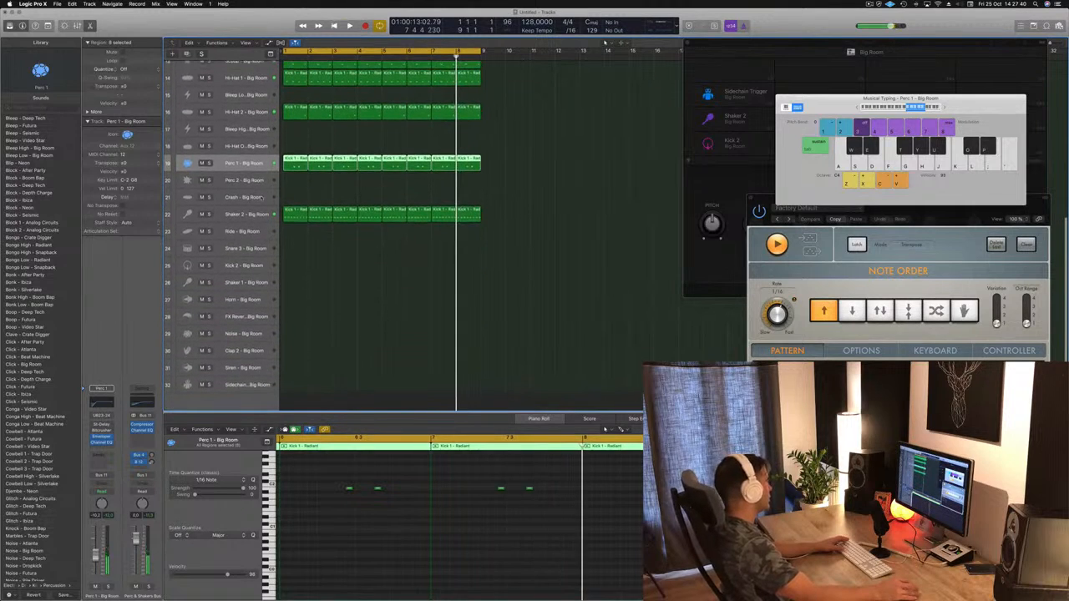
left_click(251, 215)
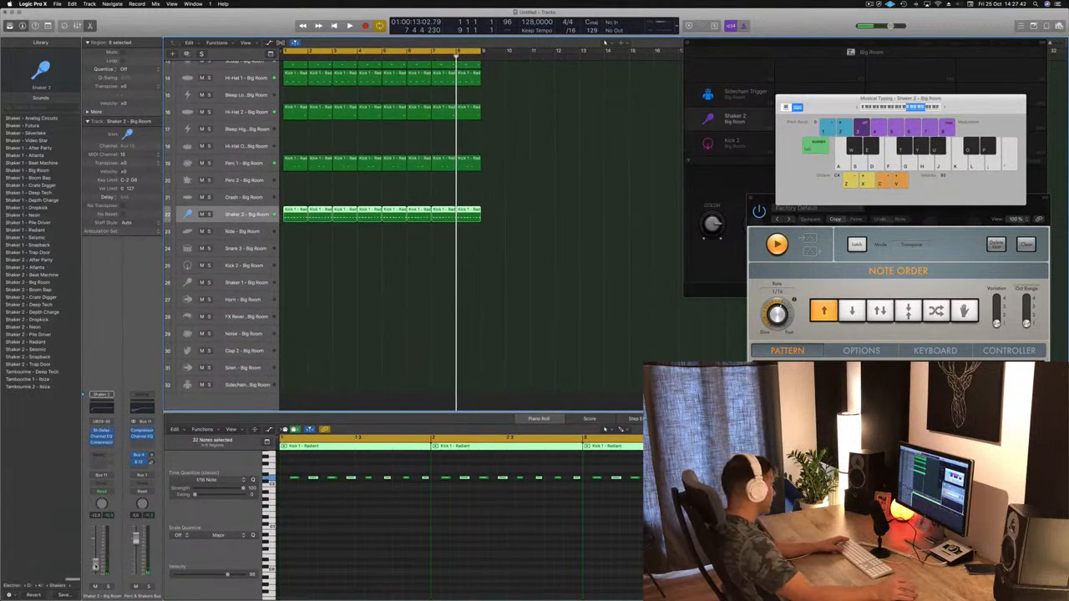
key("space")
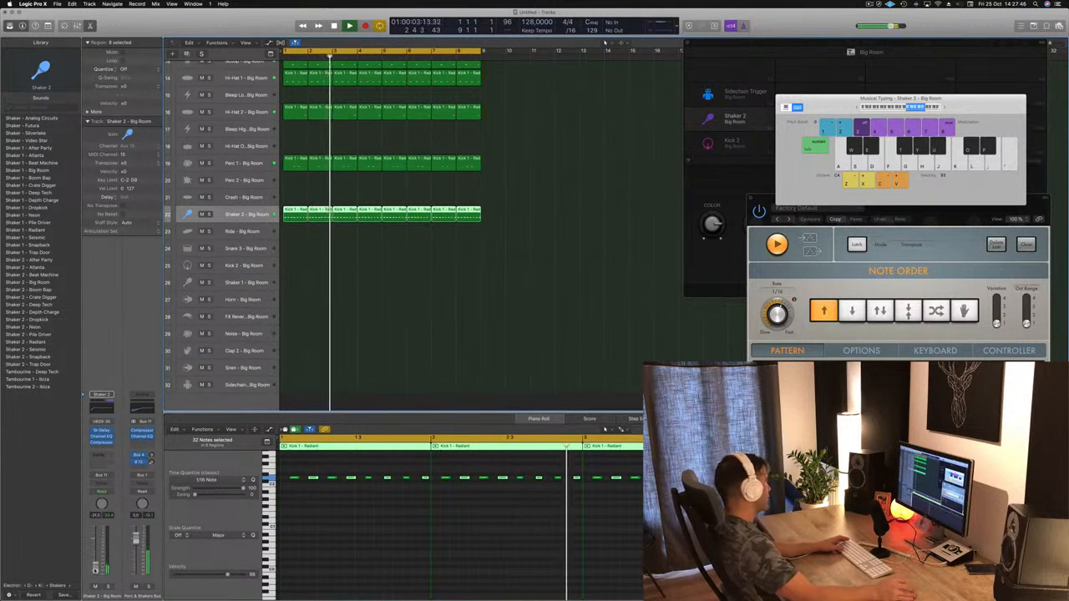
scroll(329, 371, "up", 2)
key("space")
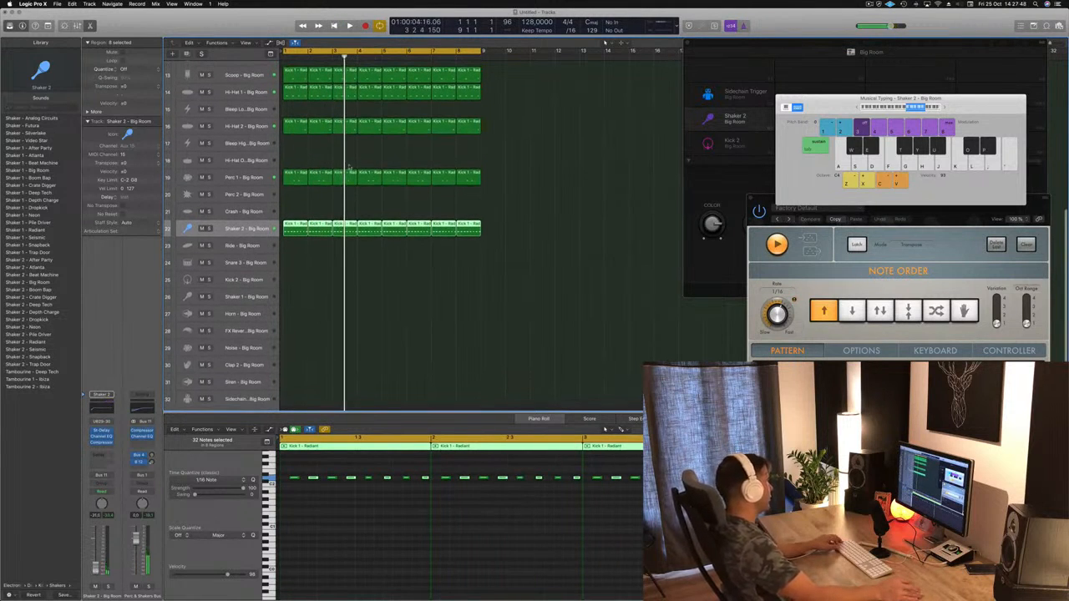
scroll(347, 182, "up", 3)
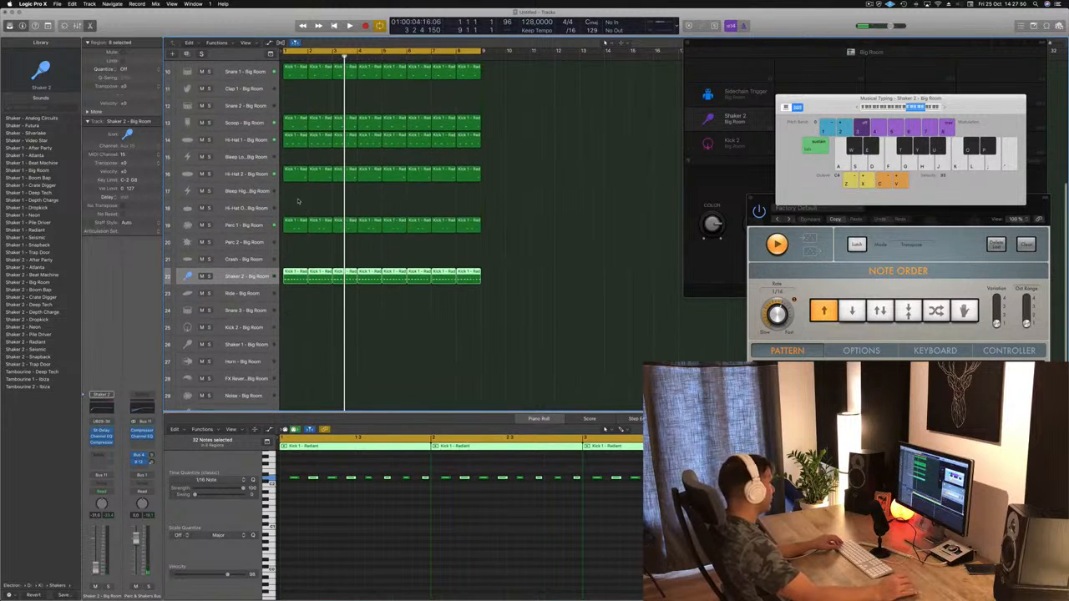
scroll(307, 210, "up", 2)
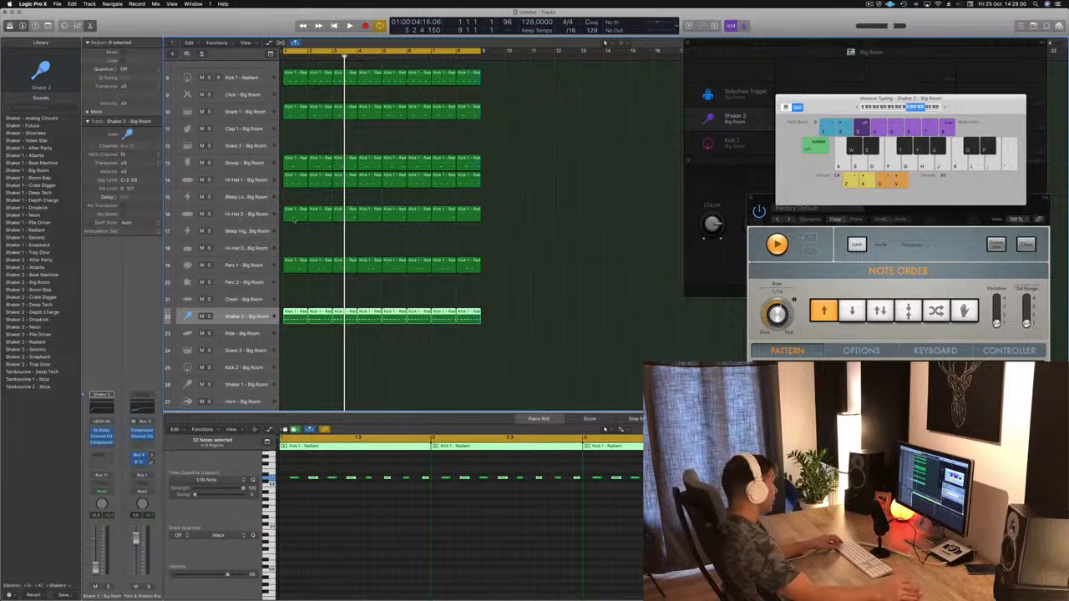
Step: Copy the first Hi-Hat 2 region to the Hi-Hat Open track, raise its note's pitch and audition it from the start
left_click(293, 216)
left_click_drag(294, 216, 294, 248)
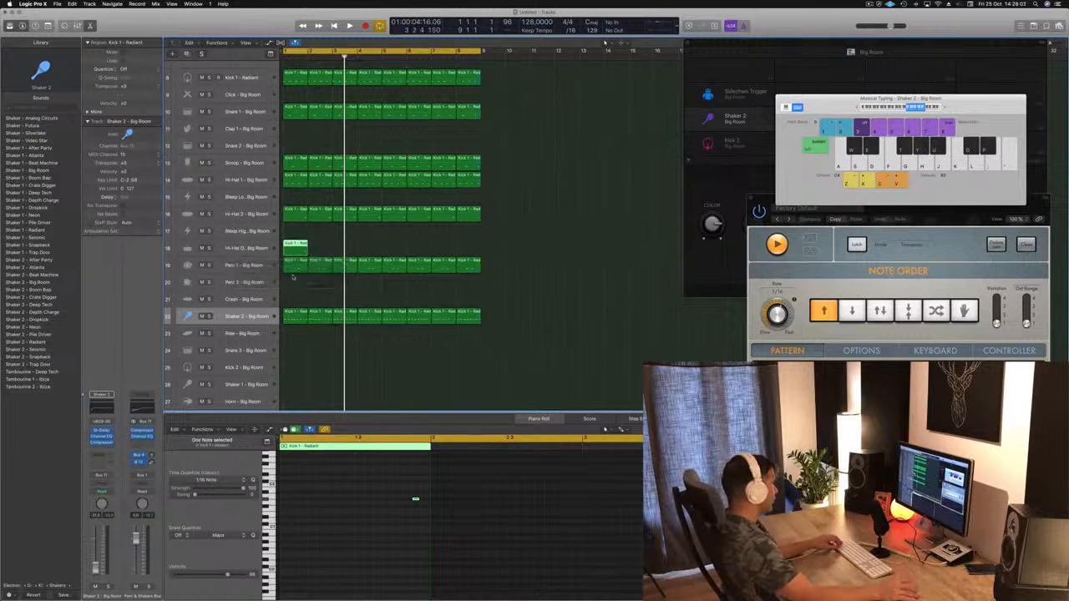
left_click_drag(375, 478, 411, 515)
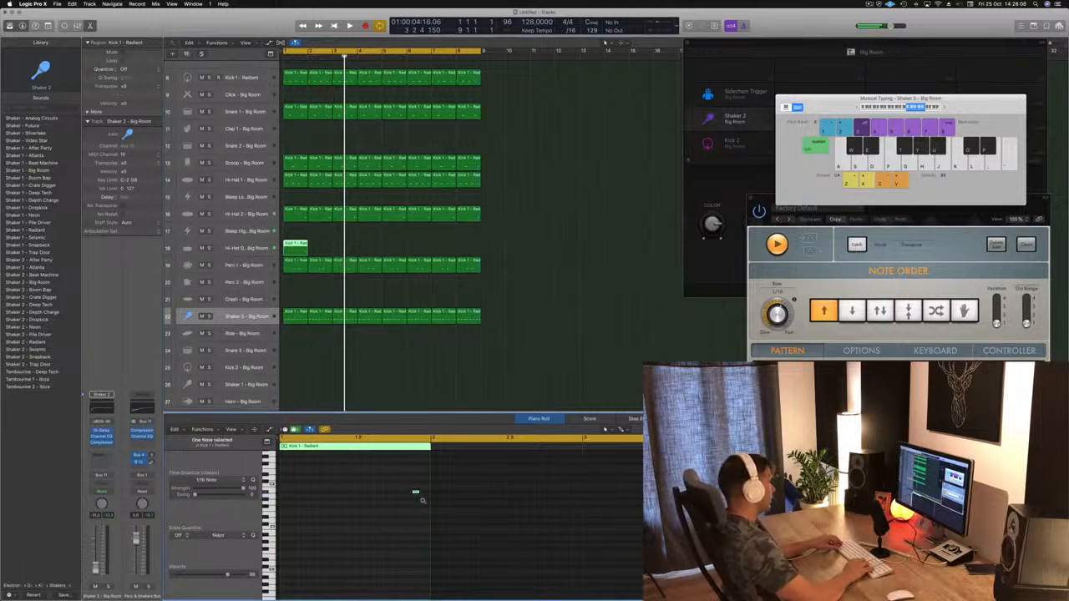
key("Return")
key("space")
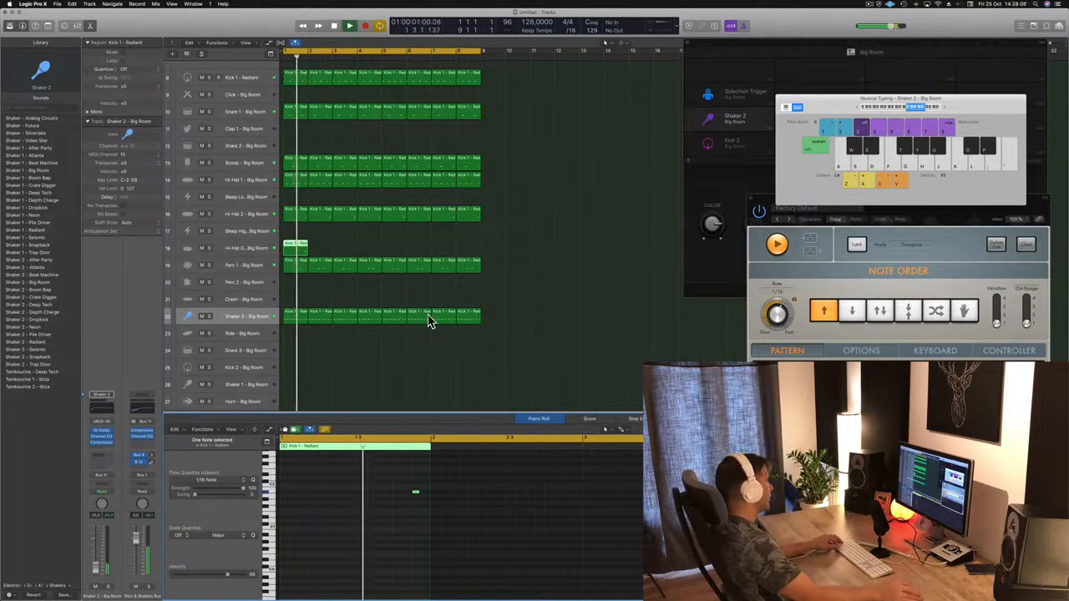
Step: Copy the Hi-Hat Open note across the bar to make eight evenly spaced eighth notes and play the result
scroll(357, 248, "up", 5)
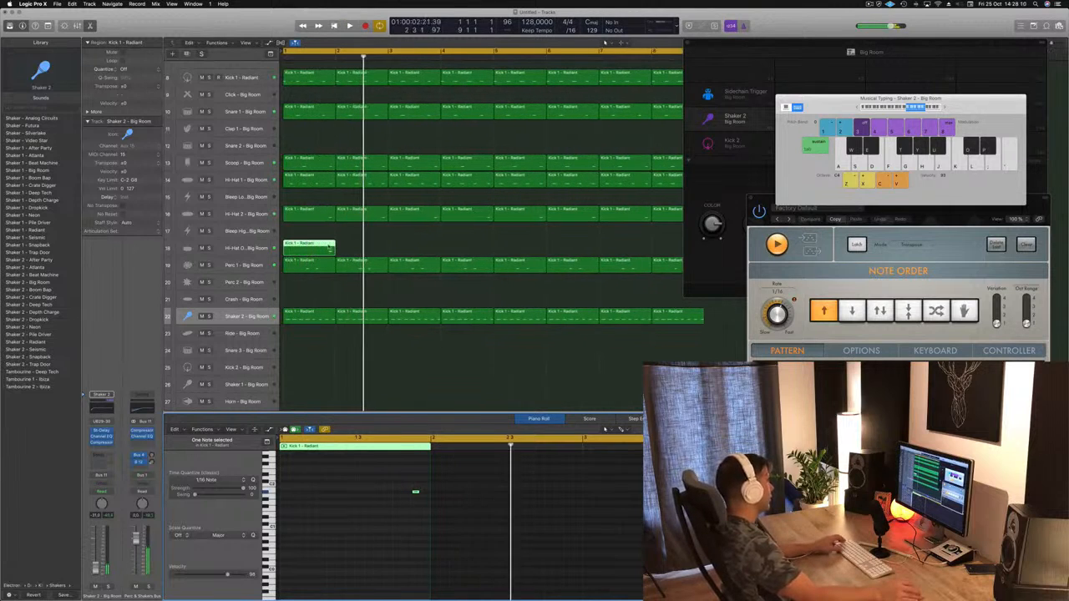
scroll(329, 247, "down", 2)
mouse_move(389, 477)
left_mouse_down()
mouse_move(420, 511)
mouse_move(382, 494)
mouse_move(283, 494)
left_mouse_up()
key("space")
left_click_drag(415, 493, 359, 494)
key("space")
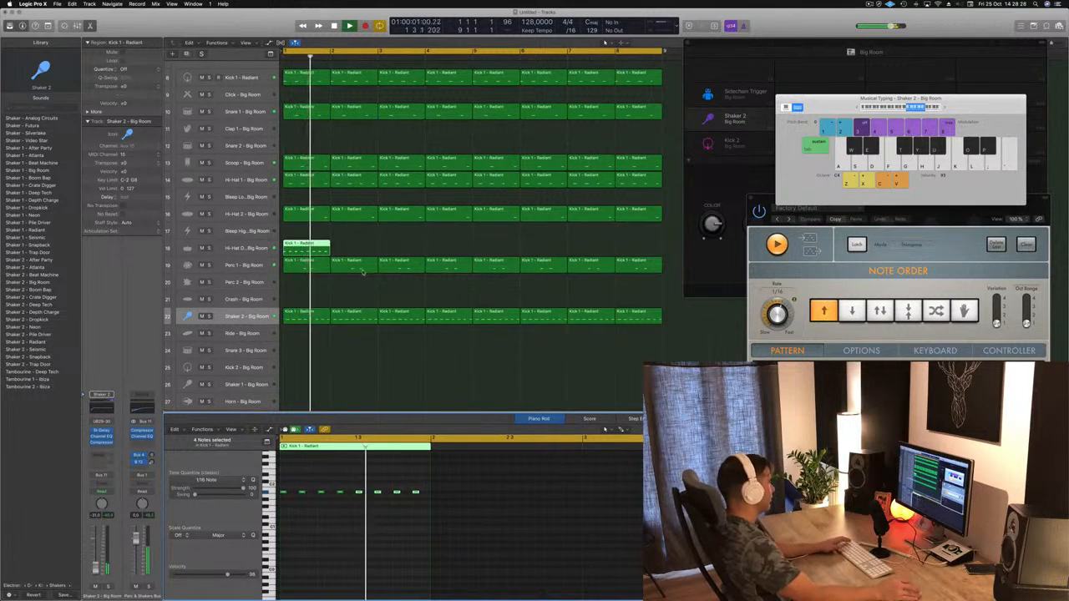
Step: Audition Hi-Hat 1 and Hi-Hat 2 patches on the Hi-Hat Open track during playback and load Hi-Hat 2 - Seismic
left_click(253, 248)
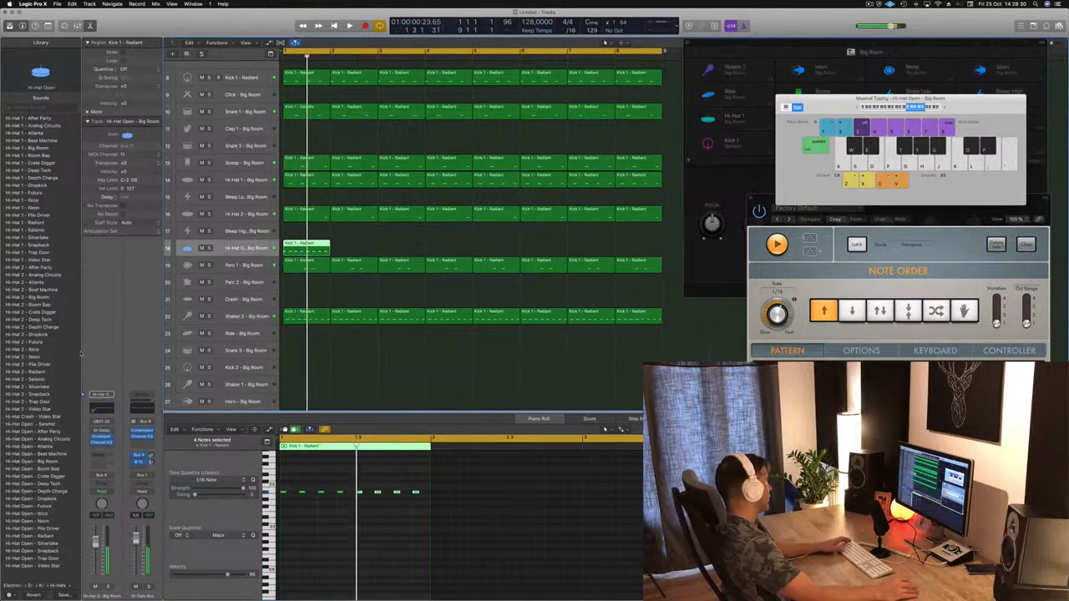
left_click(33, 225)
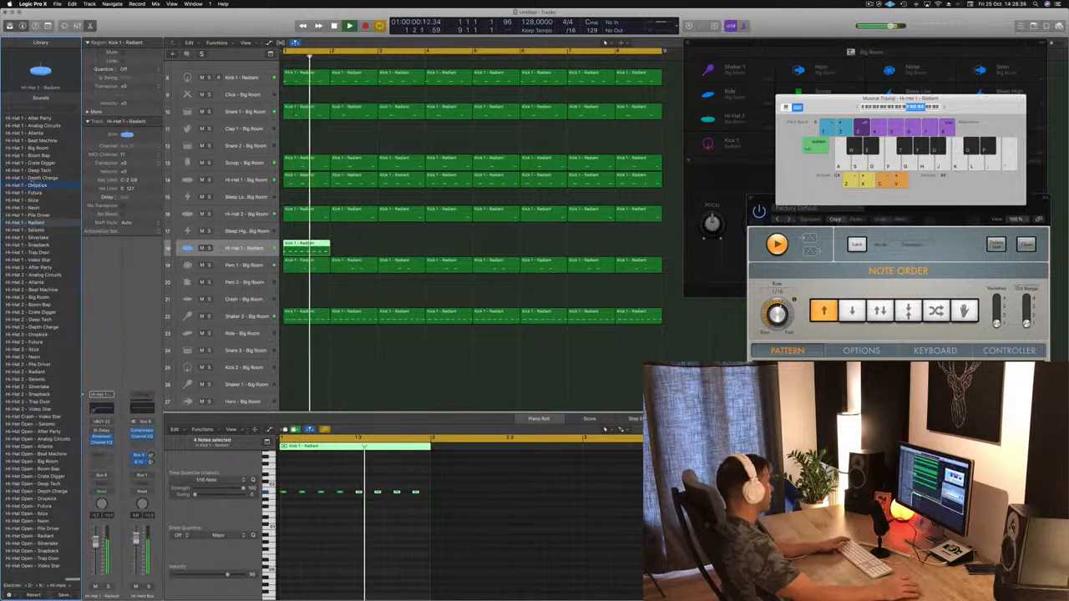
left_click(33, 184)
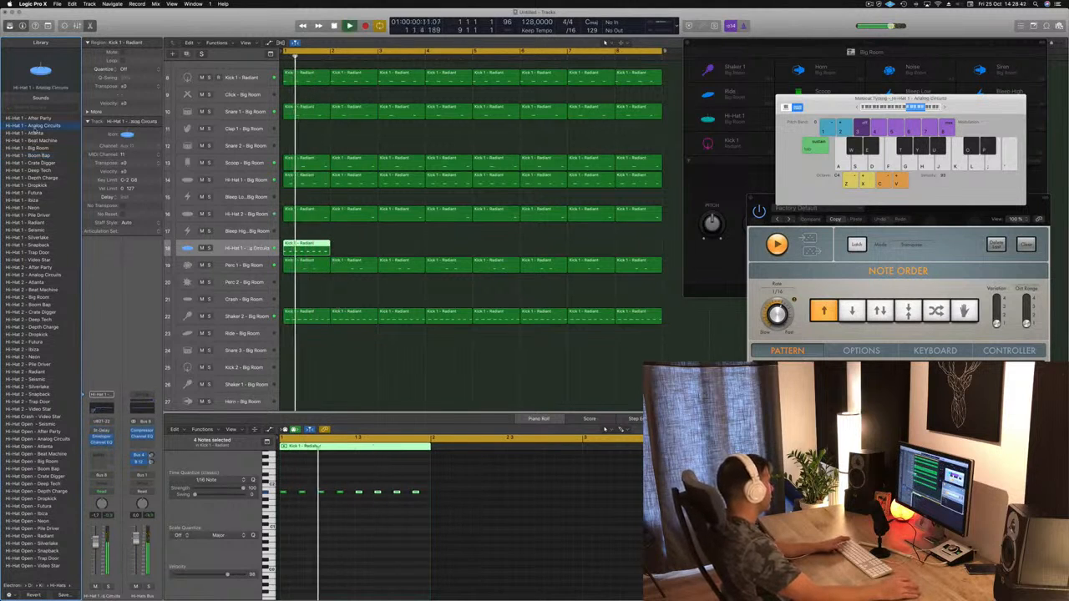
key("Up")
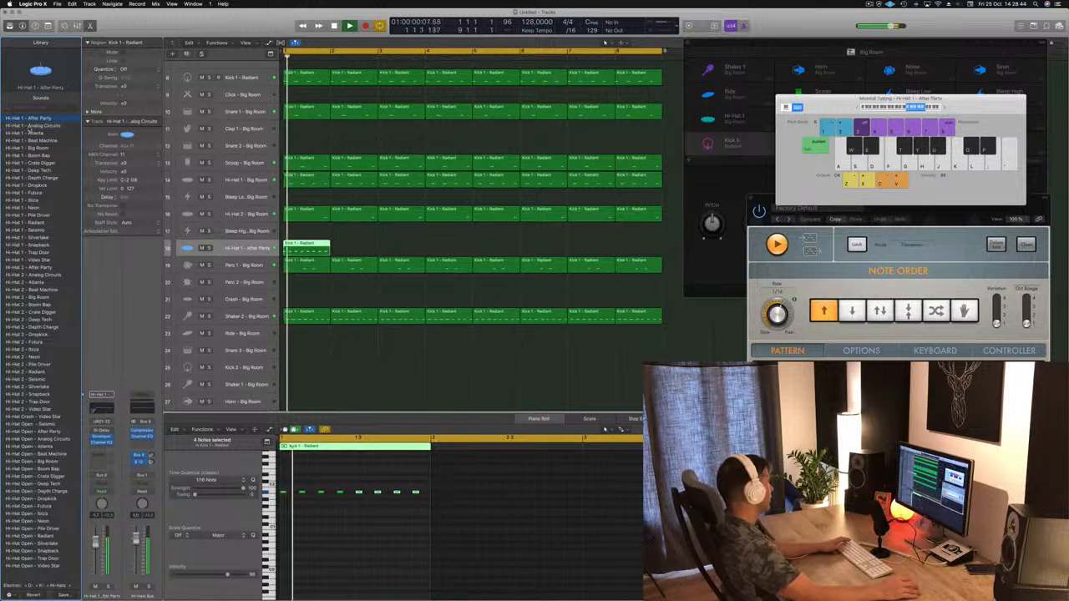
left_click(31, 163)
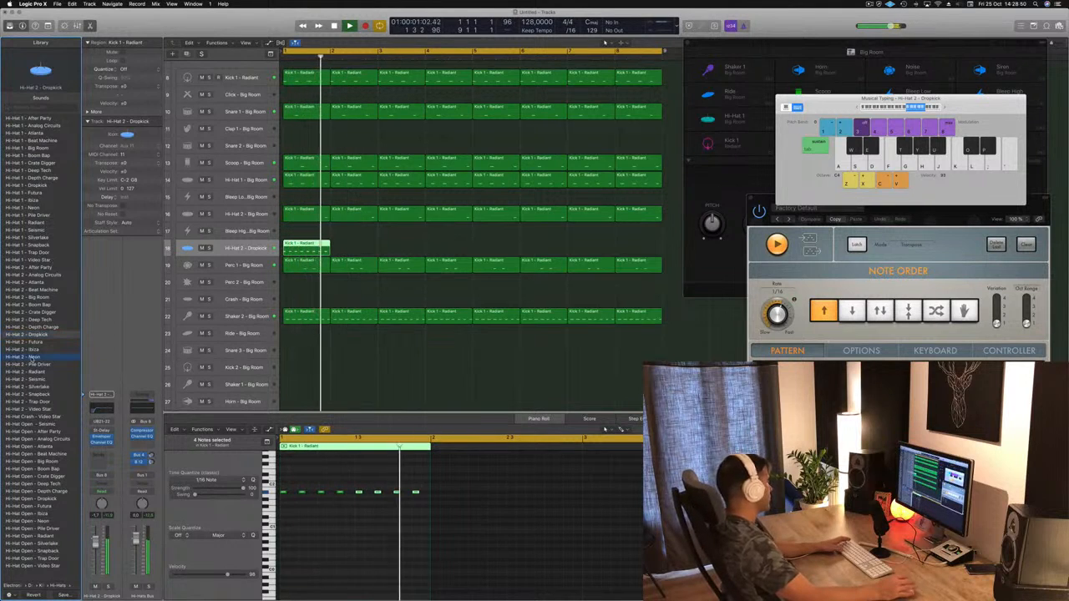
left_click(31, 357)
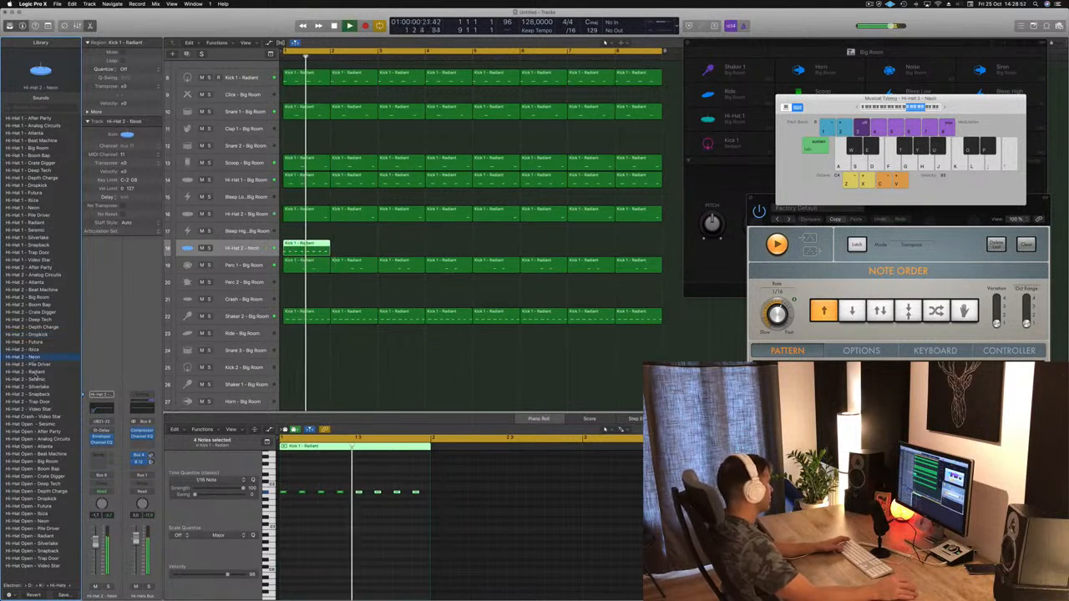
key("space")
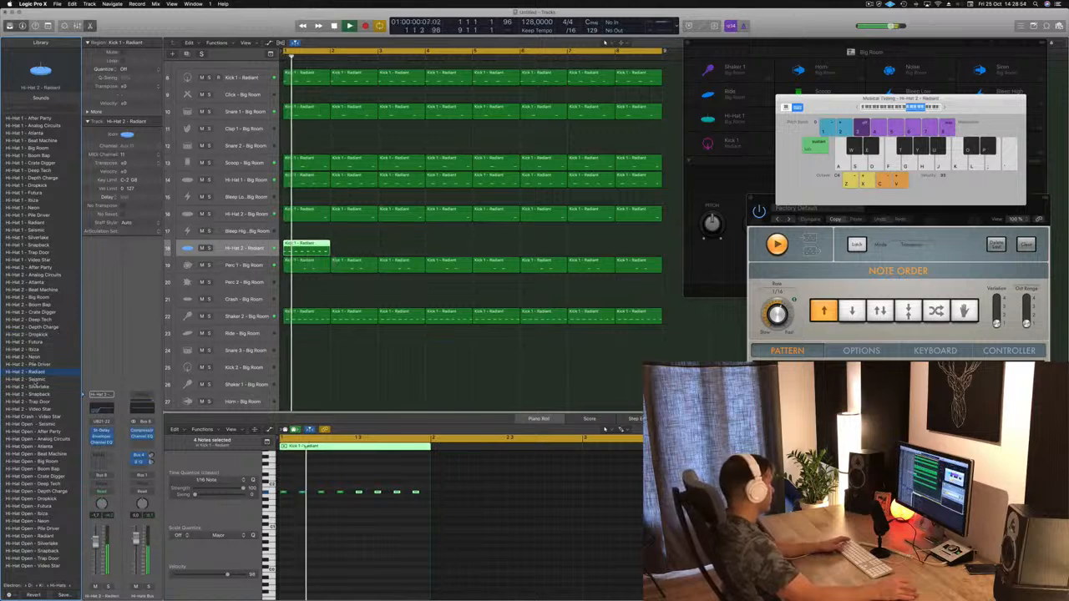
key("Down")
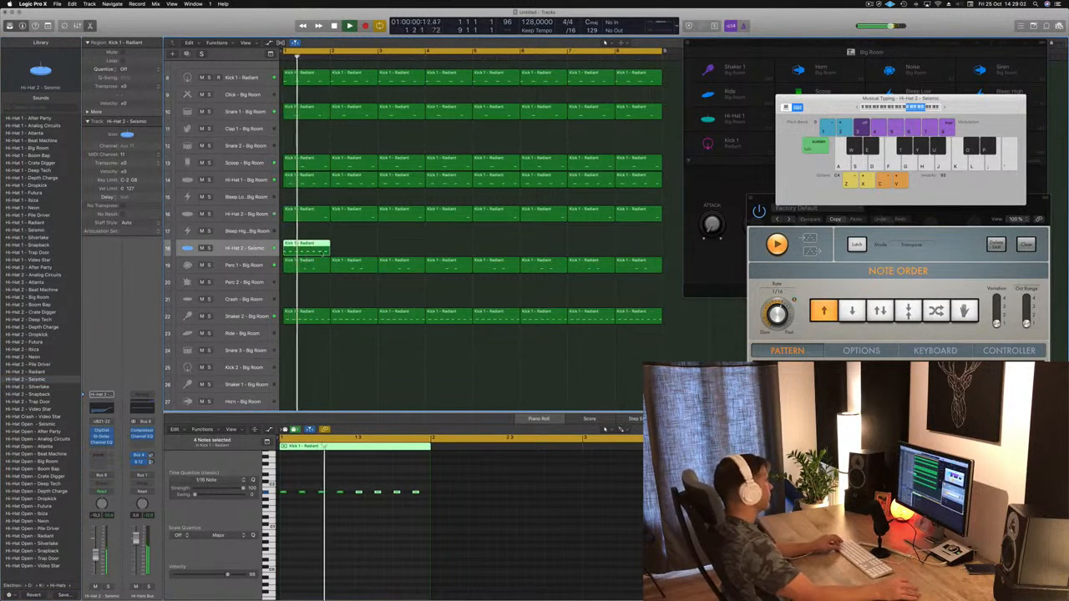
Step: Repeat the Hi-Hat 2 - Seismic region to four bars and copy those four regions into bars 5 to 8
left_click_drag(311, 248, 399, 251)
left_click(315, 250, "shift")
left_click(311, 248, "shift")
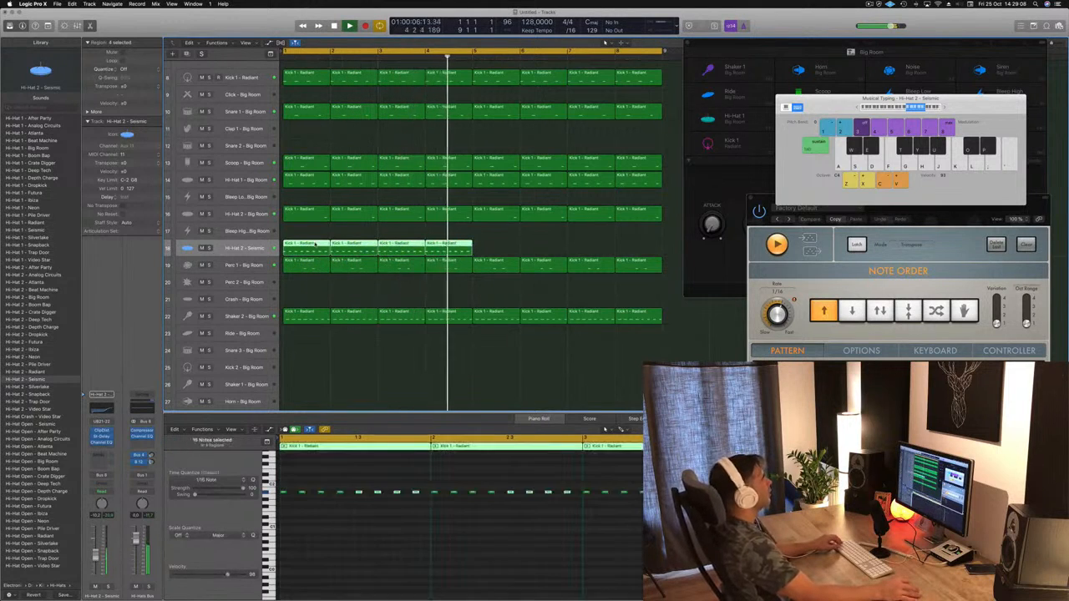
left_click_drag(311, 248, 502, 250)
Step: Deselect the regions and play the full eight-bar arrangement again from the start
key("super+Left")
key("super+Left")
key("super+Up")
scroll(334, 266, "down", 3)
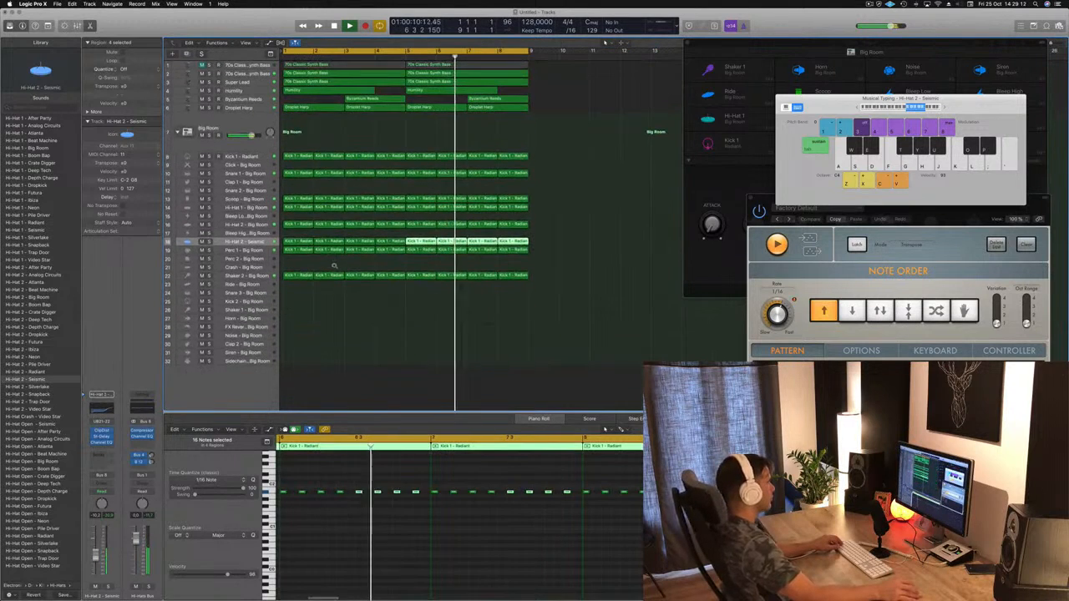
scroll(331, 361, "left", 1)
left_click(357, 299)
key("space")
key("space")
key("space")
key("space")
key("space")
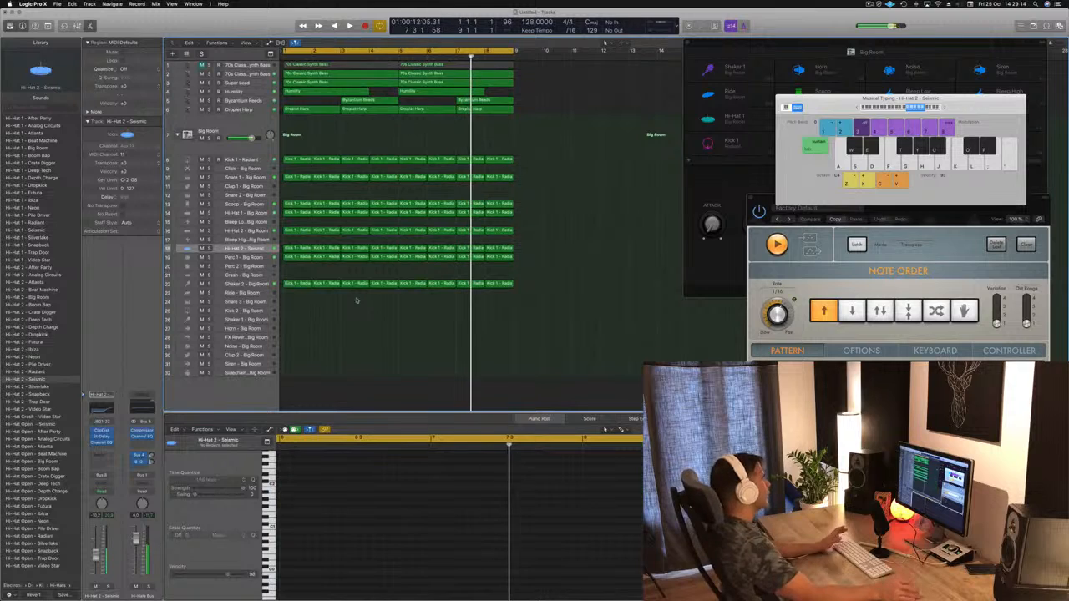
left_click(870, 4)
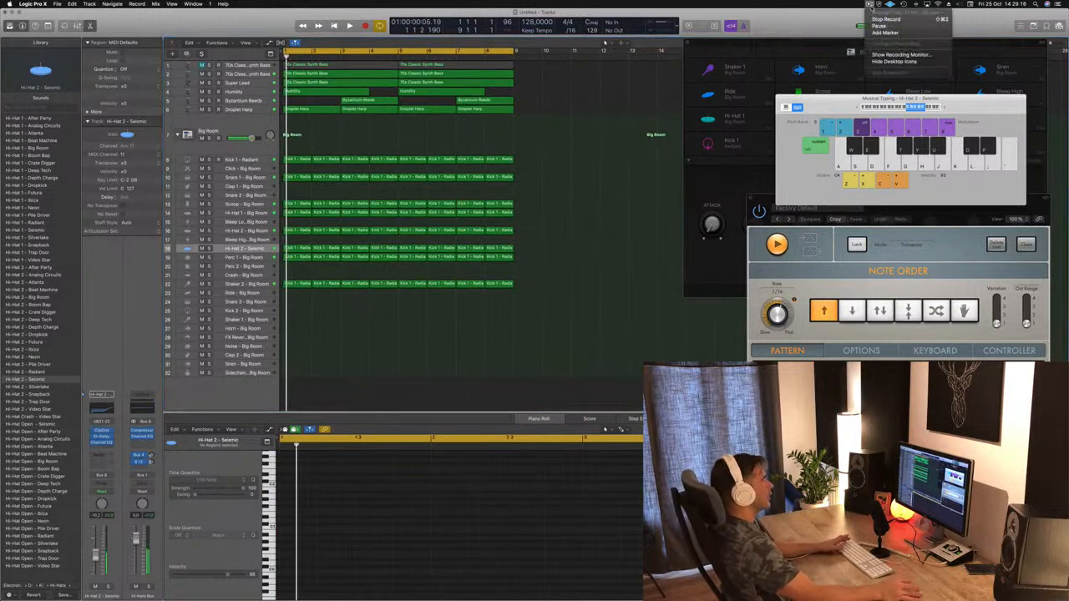
left_click(843, 17)
key("space")
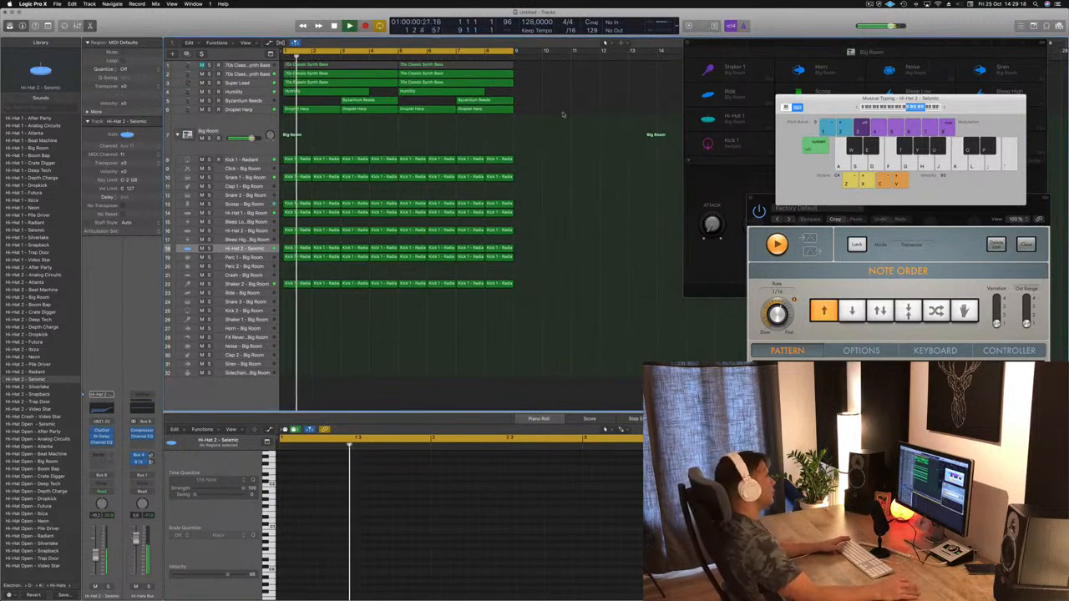
Step: Close the Drum Machine Designer and Musical Typing windows and hide the Piano Roll editor
left_click_drag(730, 48, 696, 102)
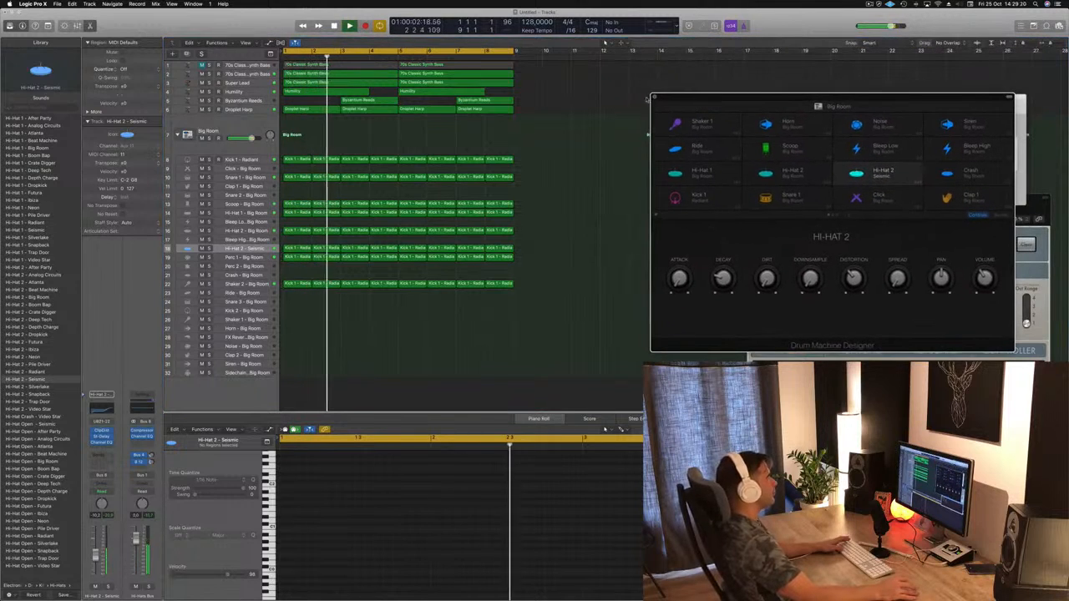
left_click(655, 98)
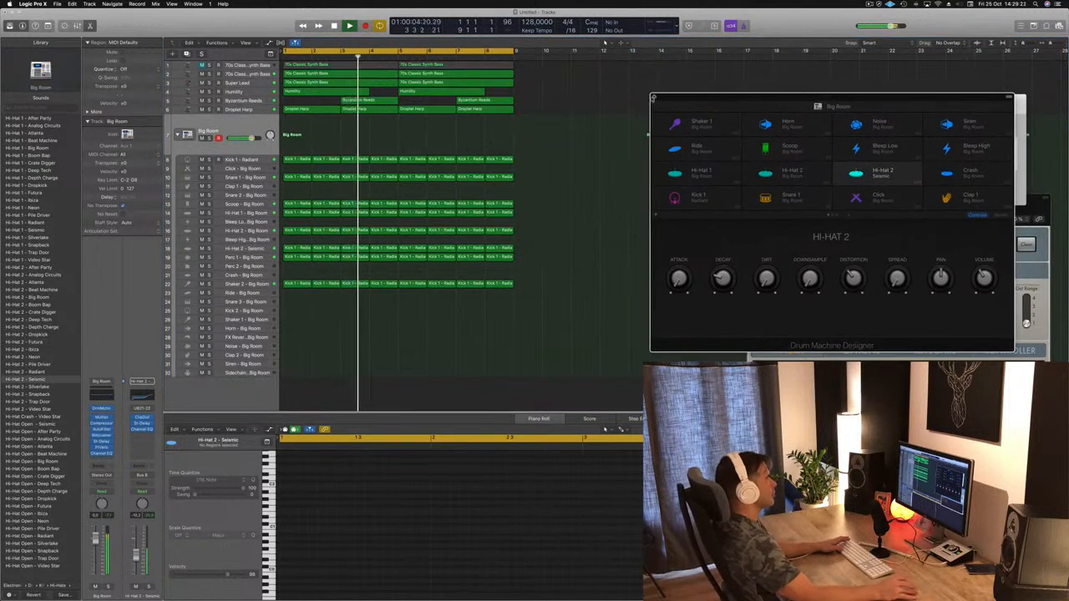
left_click(653, 98)
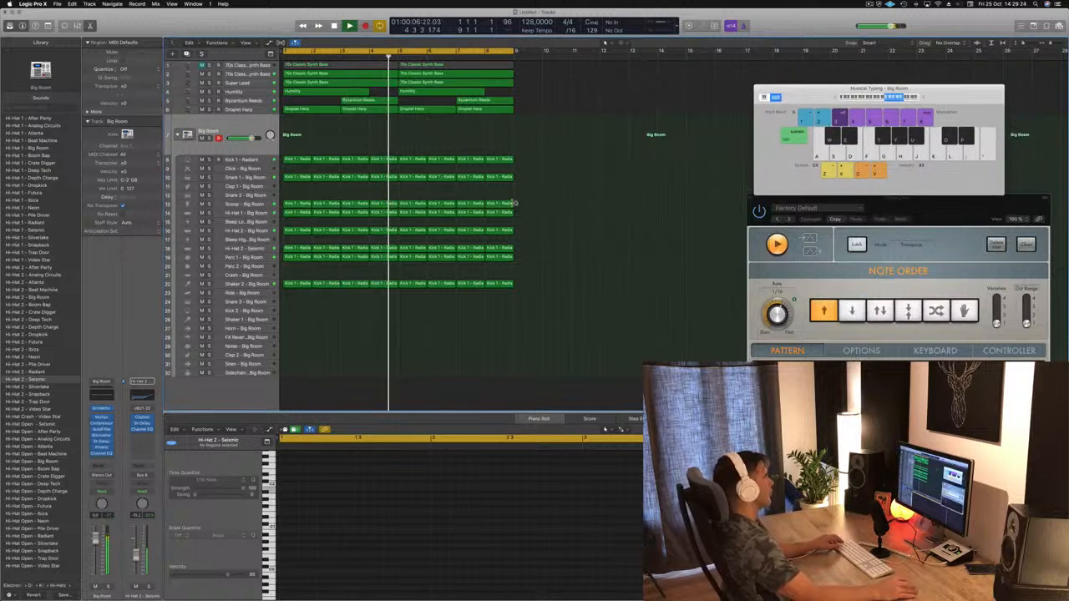
scroll(513, 204, "up", 2)
key("x")
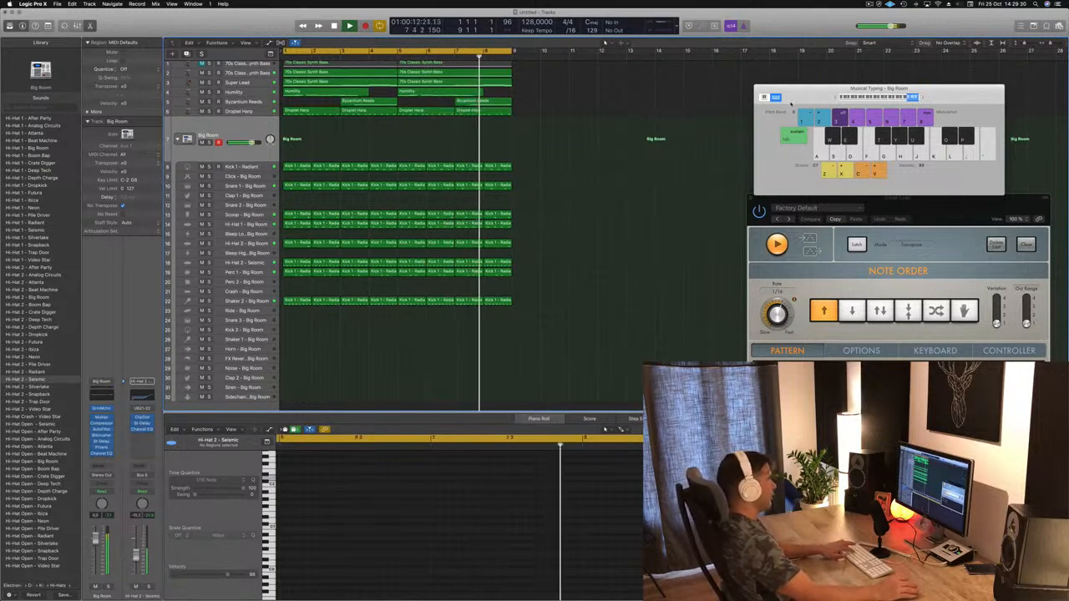
left_click(759, 88)
key("x")
key("x")
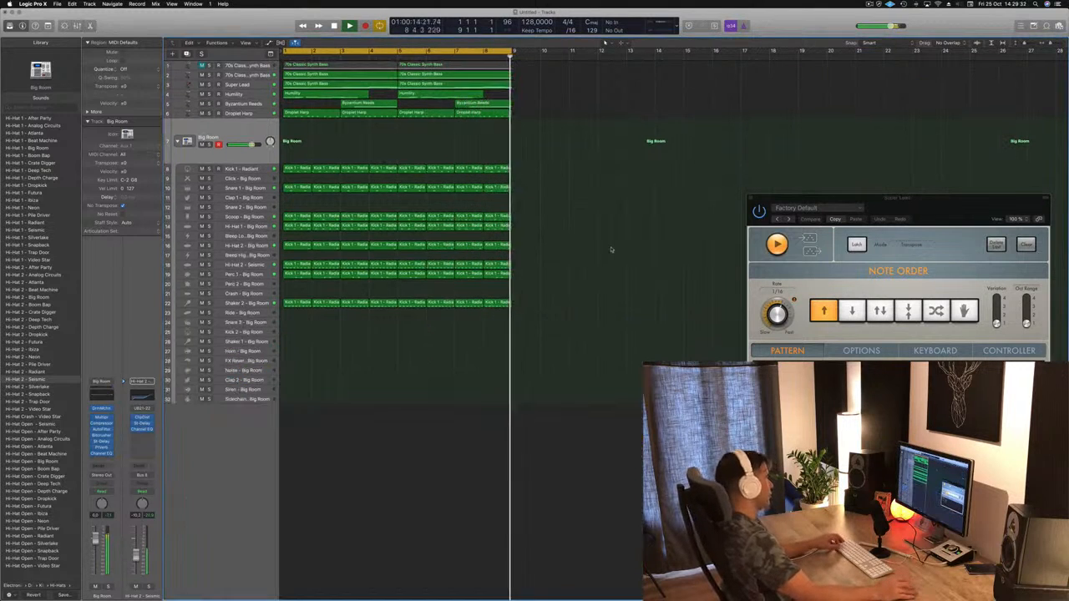
Step: Move the Super Lead plug-in window clear of the tracks and show the secondary ruler above the arrangement
key("super+Right")
key("super+Right")
left_click_drag(837, 199, 758, 338)
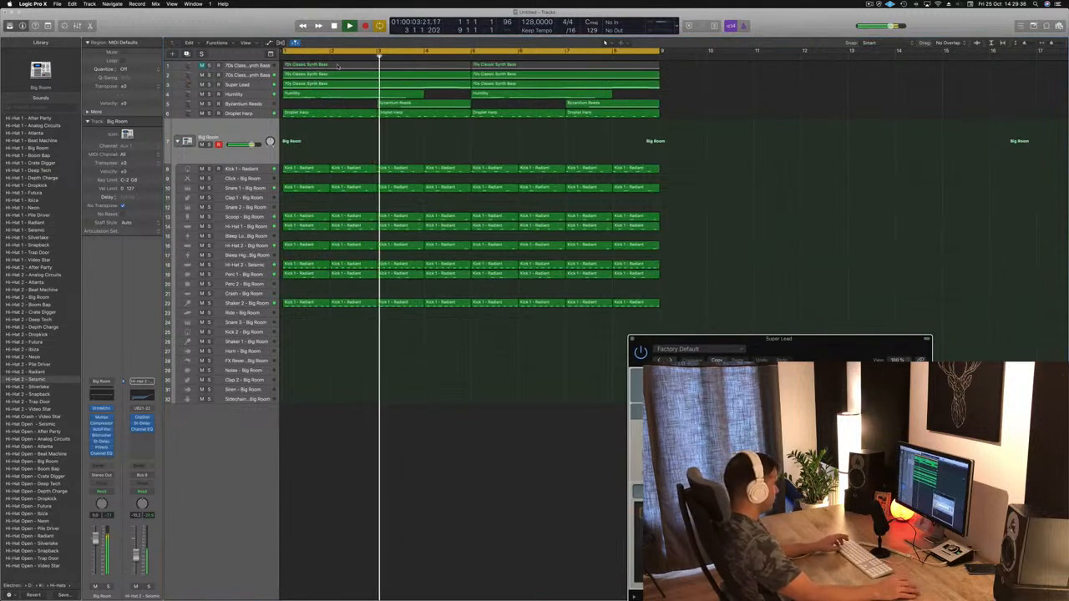
left_click(255, 42)
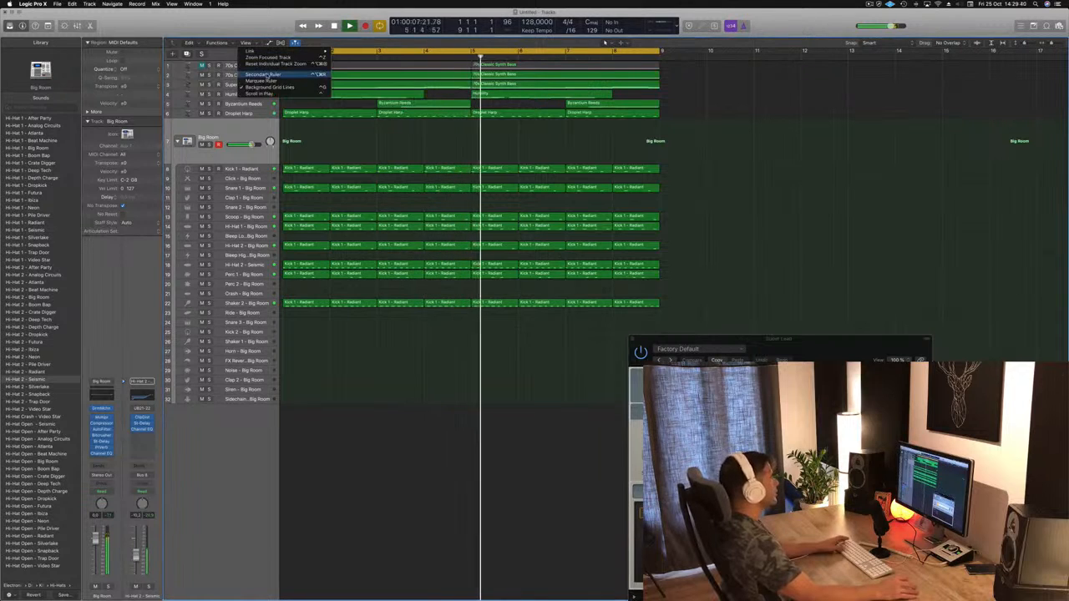
left_click(266, 75)
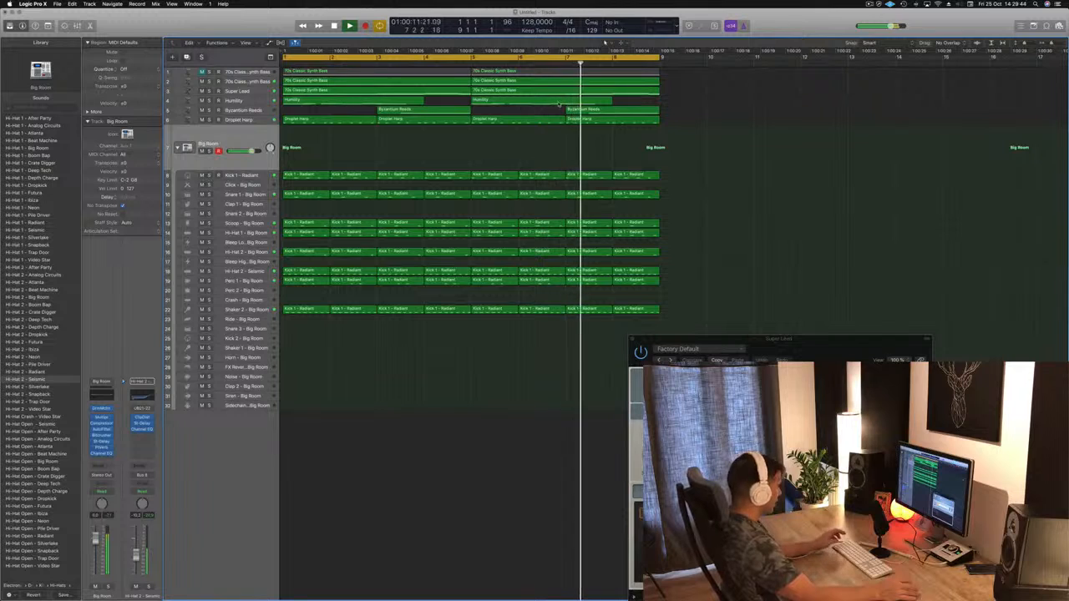
Step: Repeat all regions three times to fill 32 bars and extend the cycle range over the whole arrangement
key("super+a")
key("super+r")
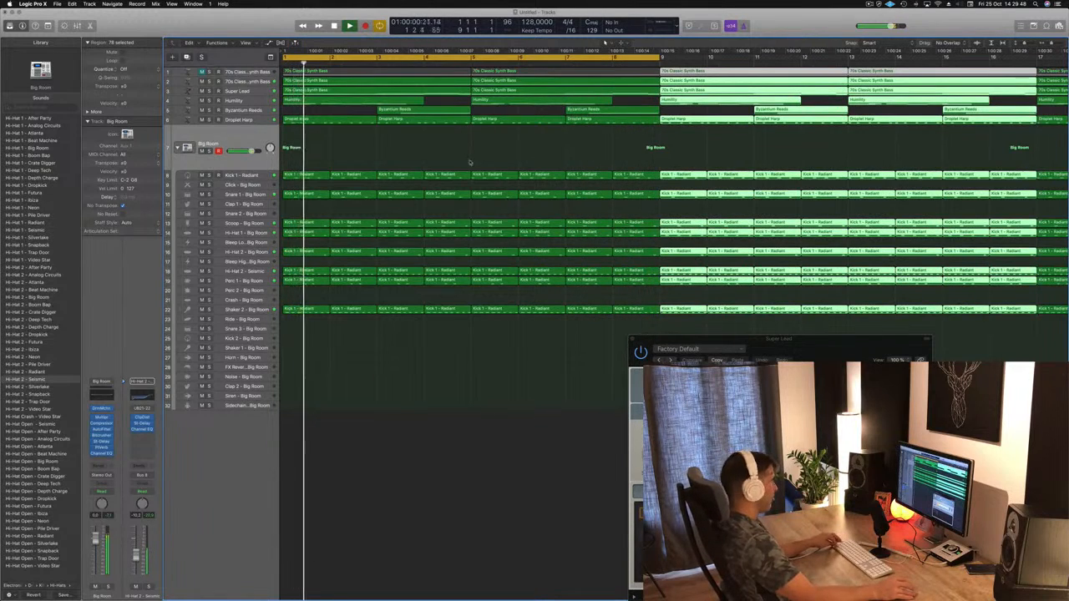
scroll(470, 162, "left", 1)
scroll(470, 163, "down", 8)
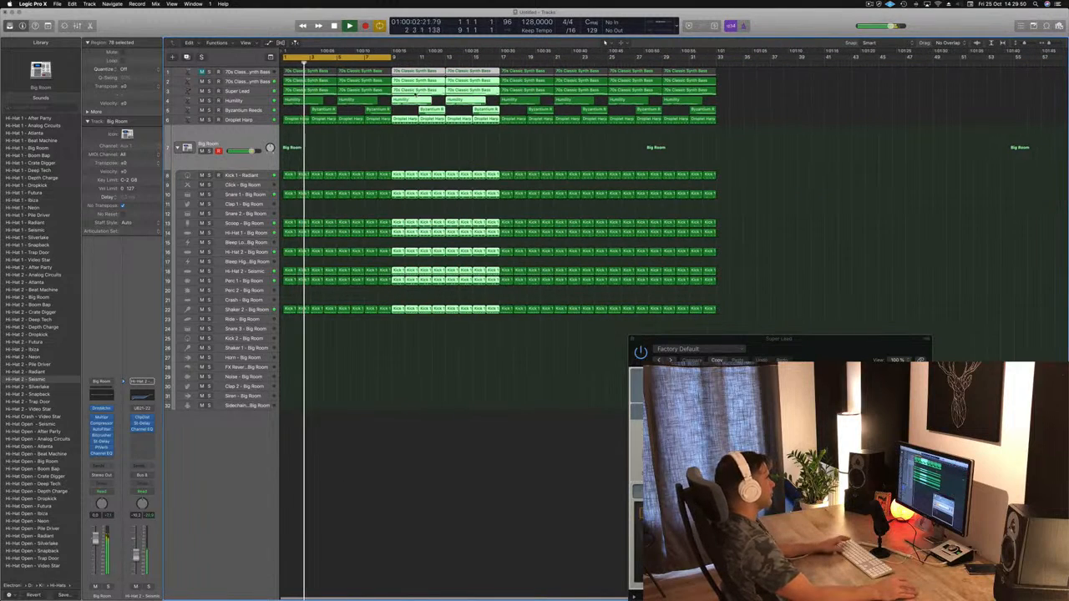
key("Return")
left_click_drag(389, 56, 714, 69)
left_click(399, 154)
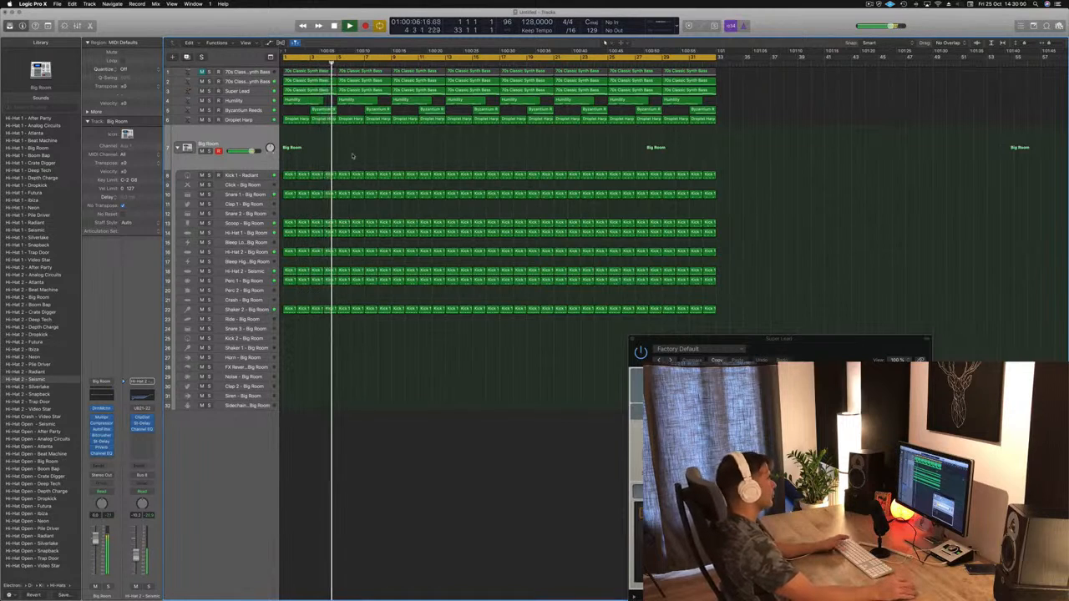
Step: Repeat all regions to fill 64 bars and extend the cycle range over the whole lengthened arrangement
key("space")
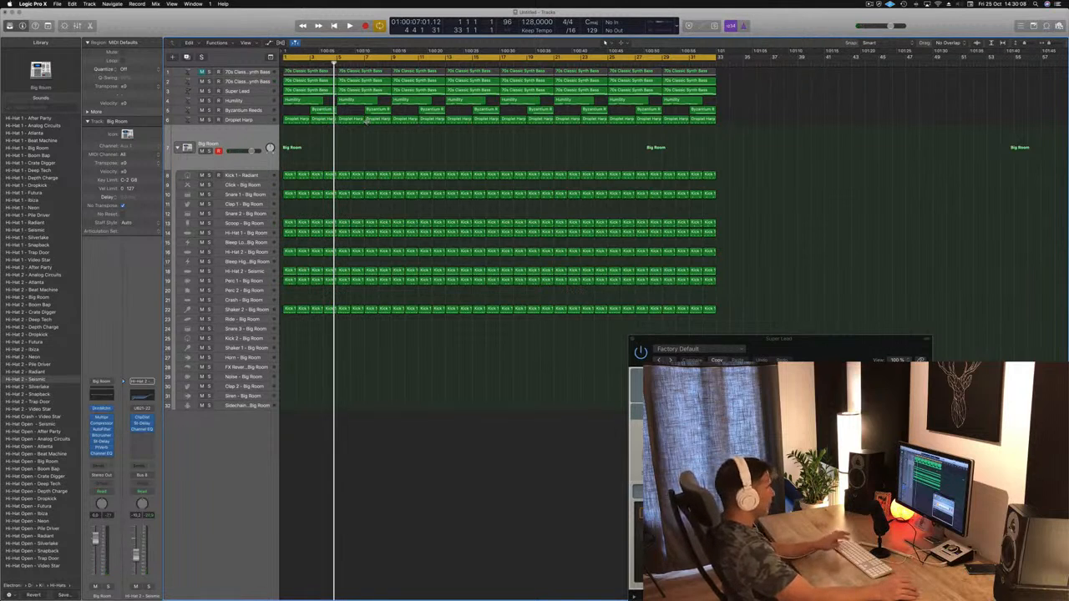
key("super+r")
key("super+Left")
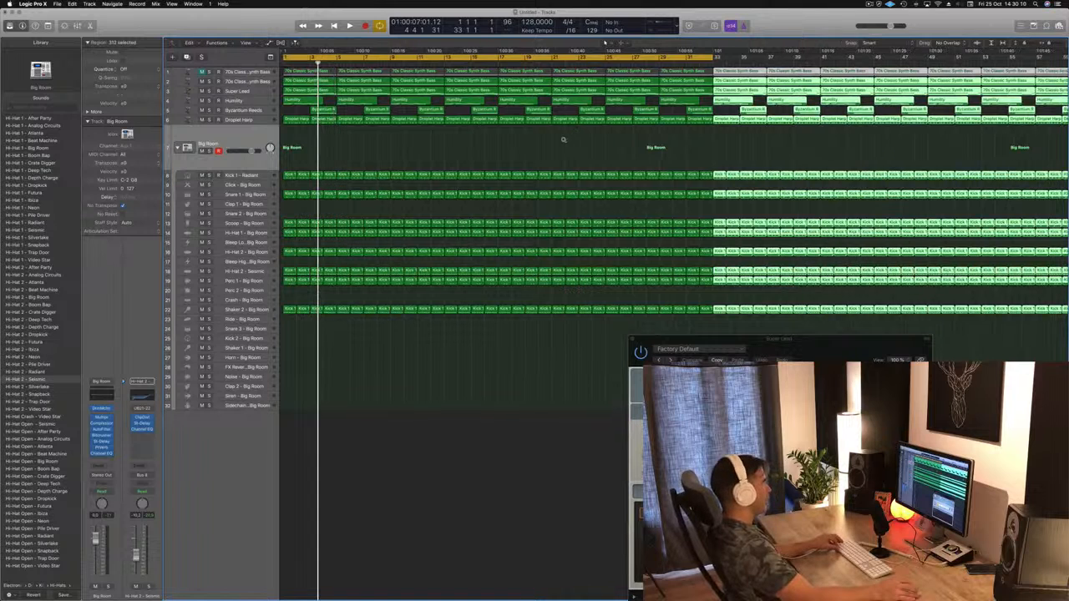
left_click(498, 158)
key("Return")
key("space")
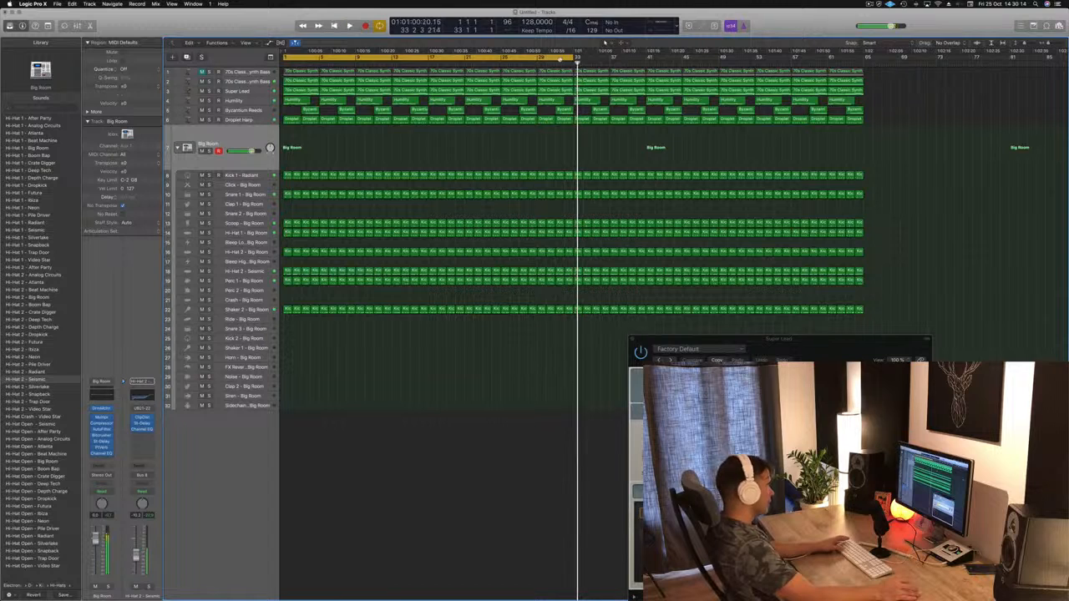
left_click_drag(577, 57, 865, 56)
key("space")
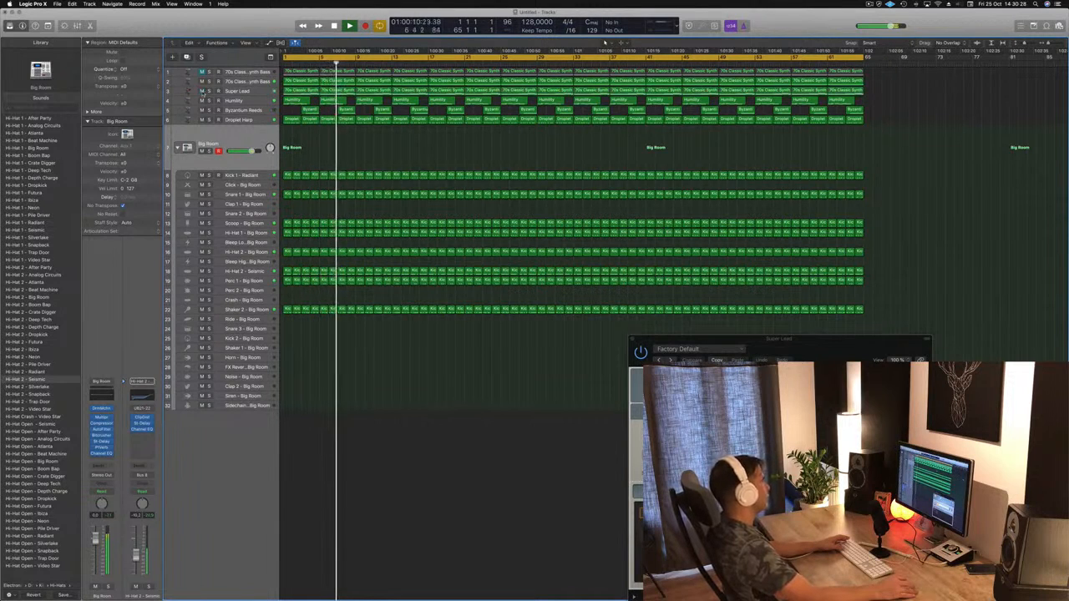
Step: Play from the start, adjust the Shaker 2 track's volume to about -31 dB and deselect its regions
left_click(252, 91)
key("Return")
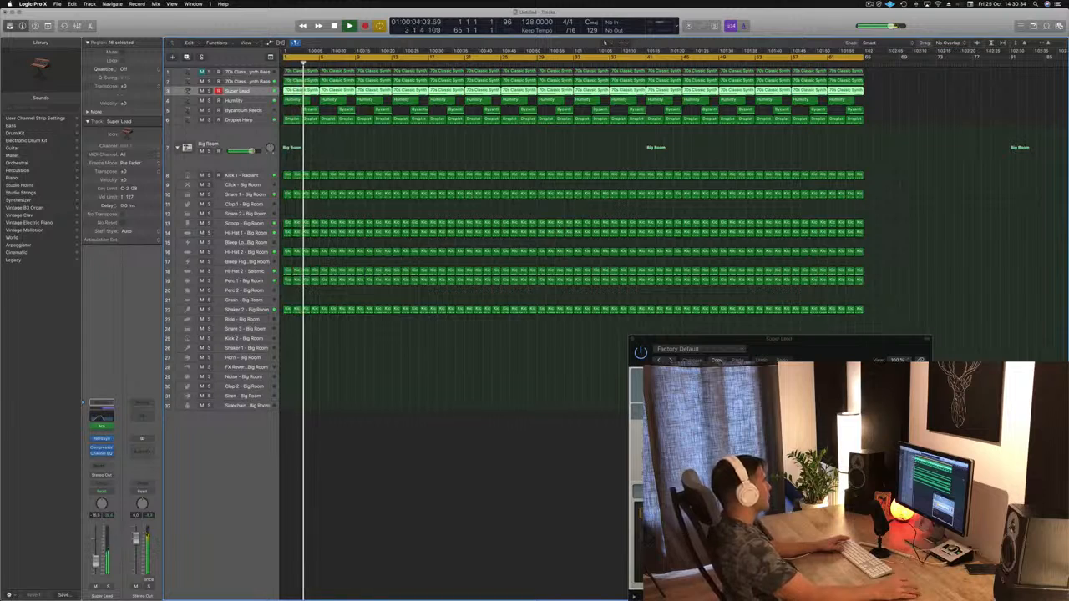
left_click(251, 310)
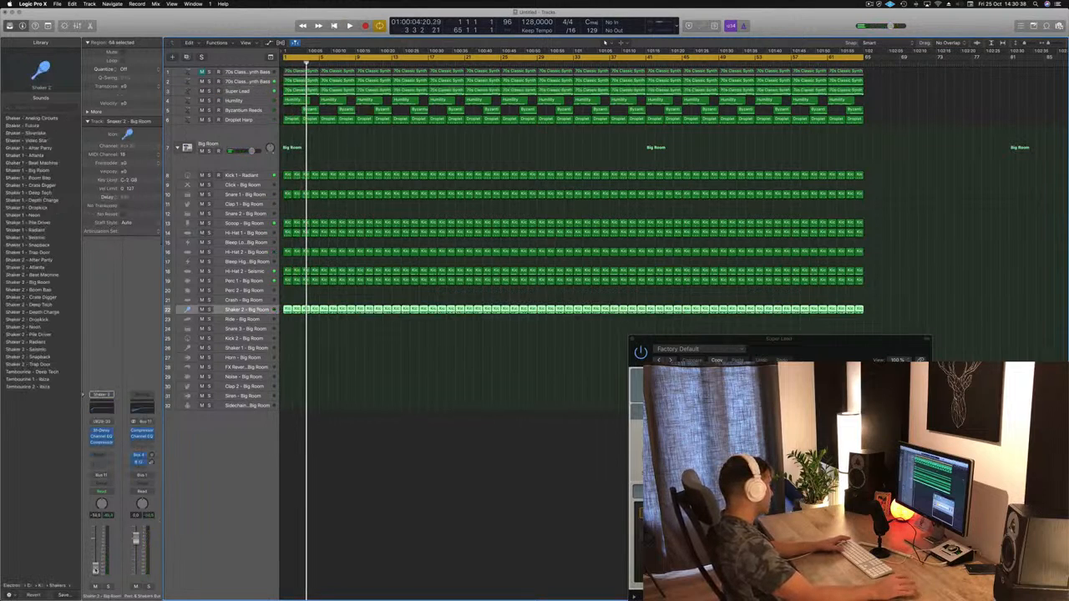
key("Return")
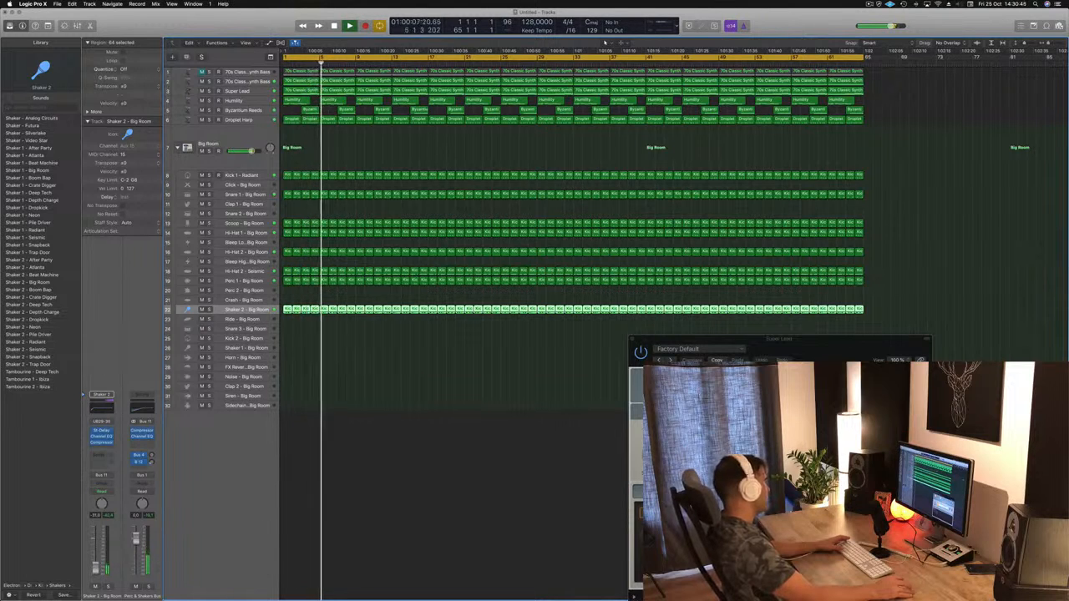
left_click(401, 390)
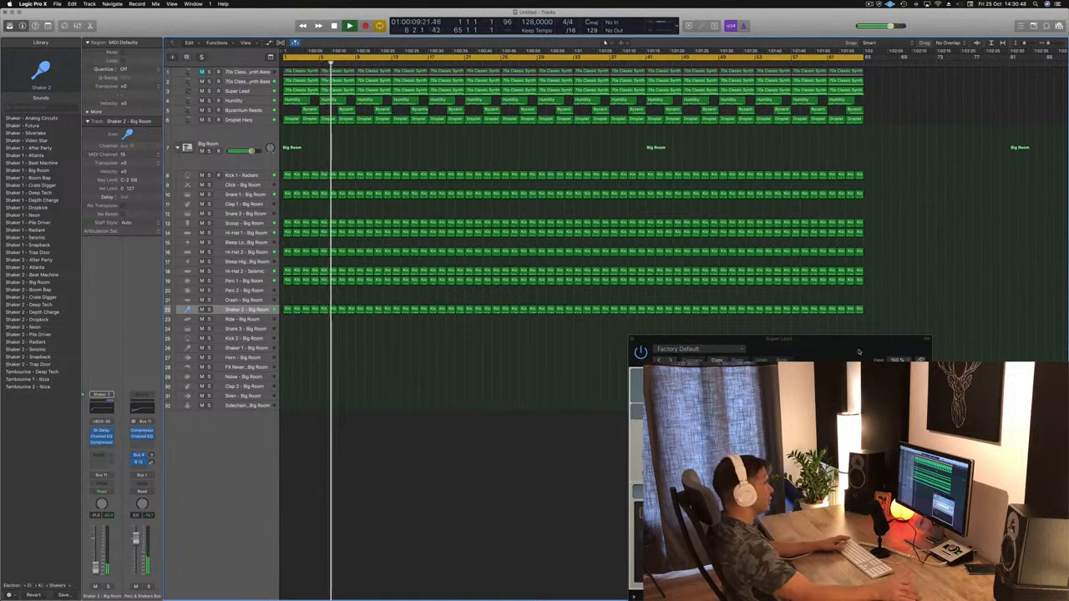
Step: Close the Super Lead plug-in window and save the project as Episode 16th in the Logic folder
left_click_drag(858, 352, 638, 229)
left_click(411, 215)
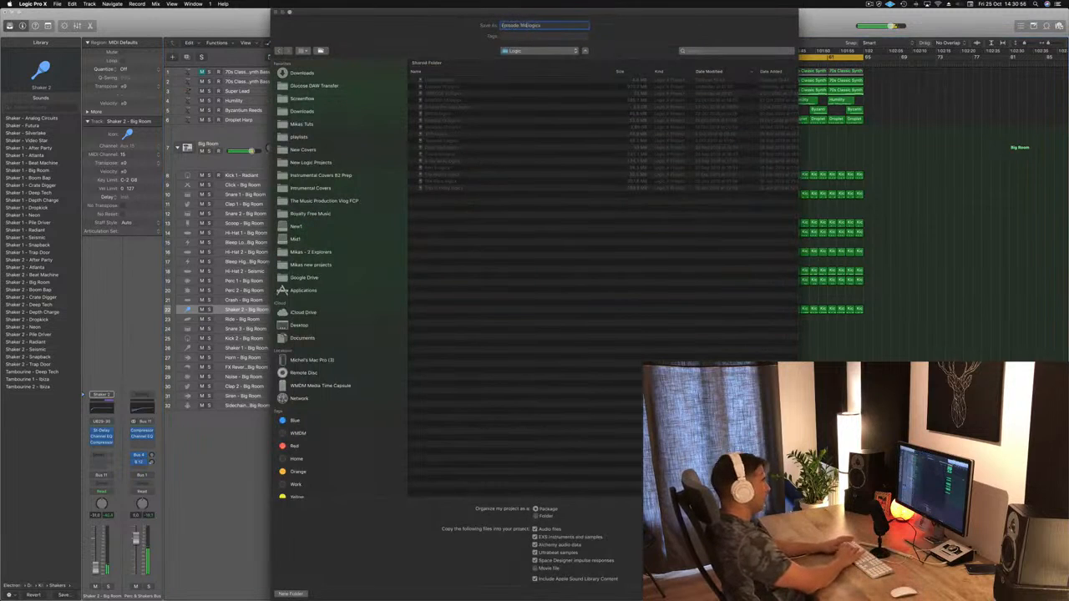
key("Return")
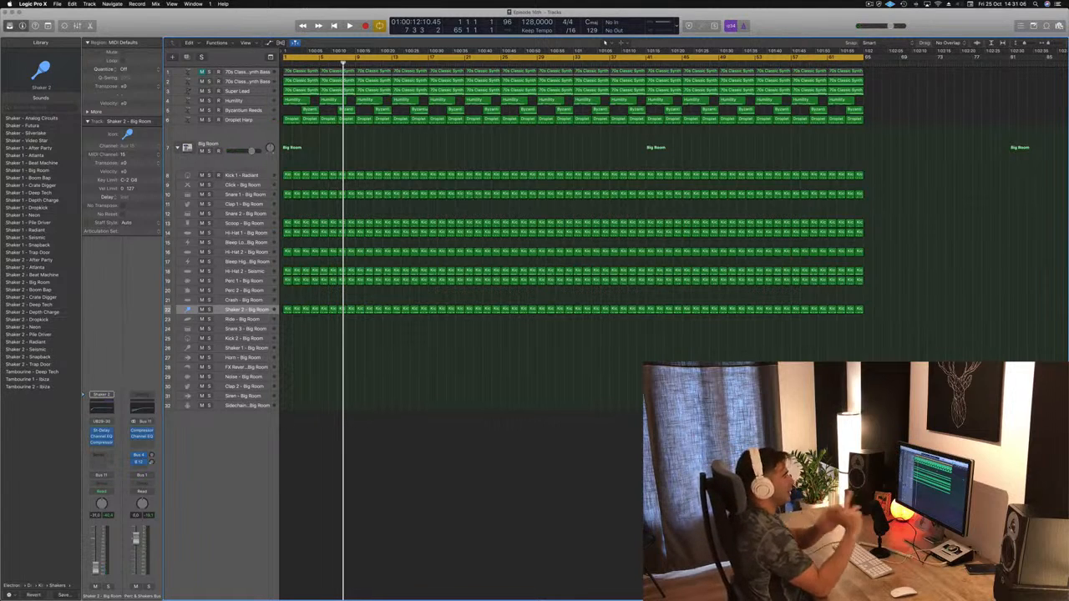
Step: Move the project end marker to bar 66 and fit the full arrangement in the Tracks area
scroll(605, 395, "down", 3)
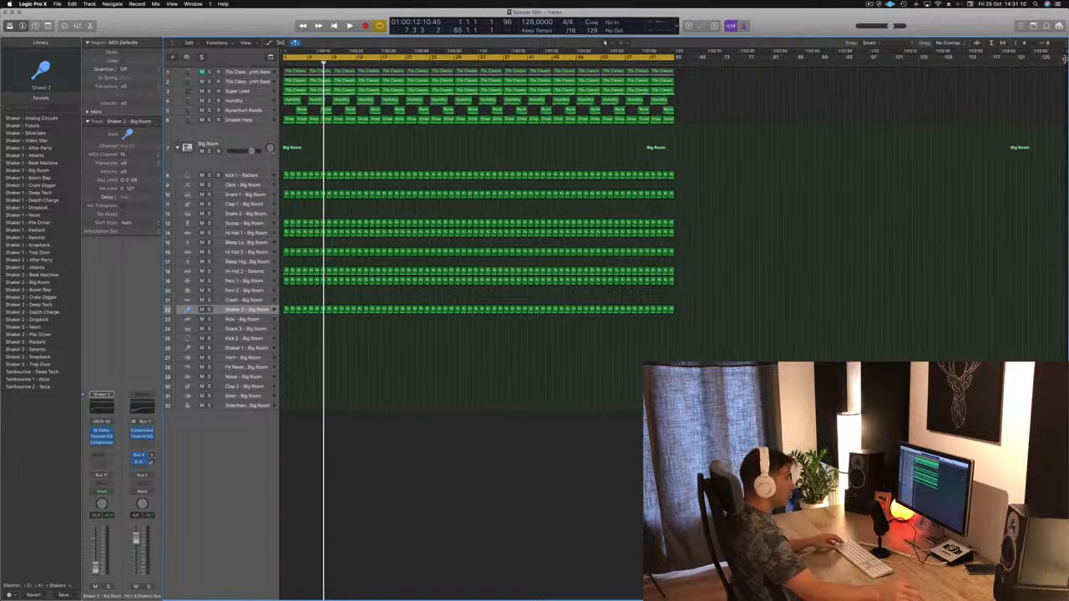
mouse_move(1063, 58)
left_mouse_down()
mouse_move(844, 94)
mouse_move(682, 97)
left_mouse_up()
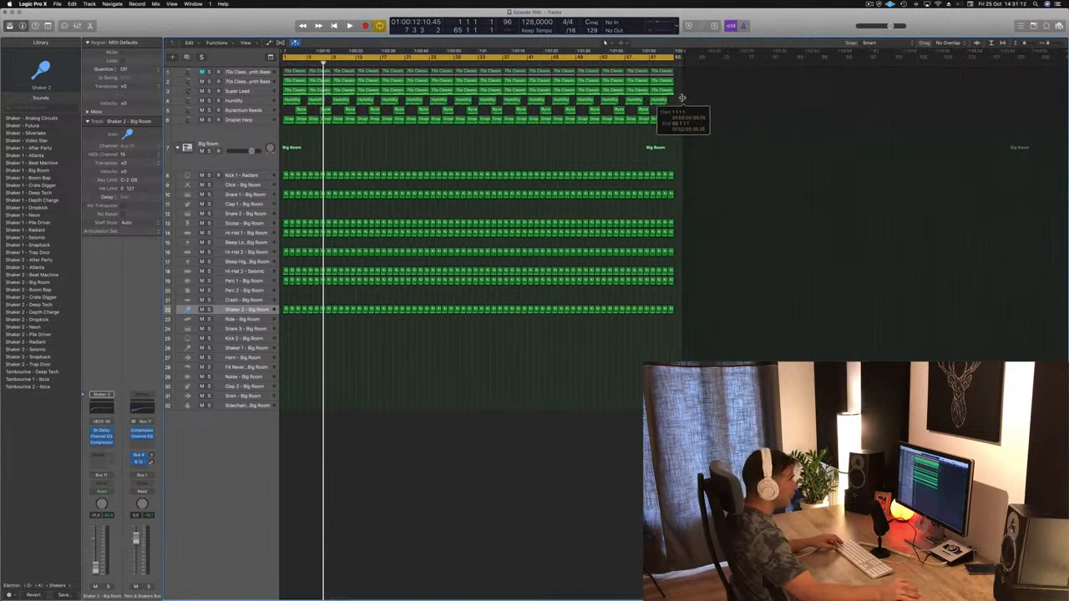
scroll(463, 327, "up", 5)
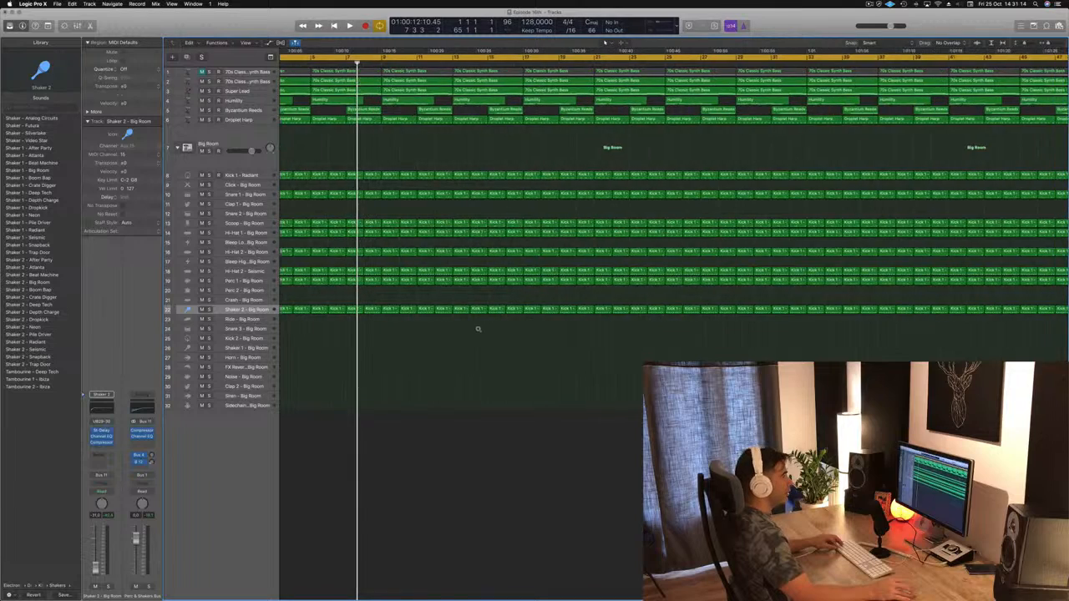
scroll(478, 329, "down", 2)
scroll(477, 329, "up", 2)
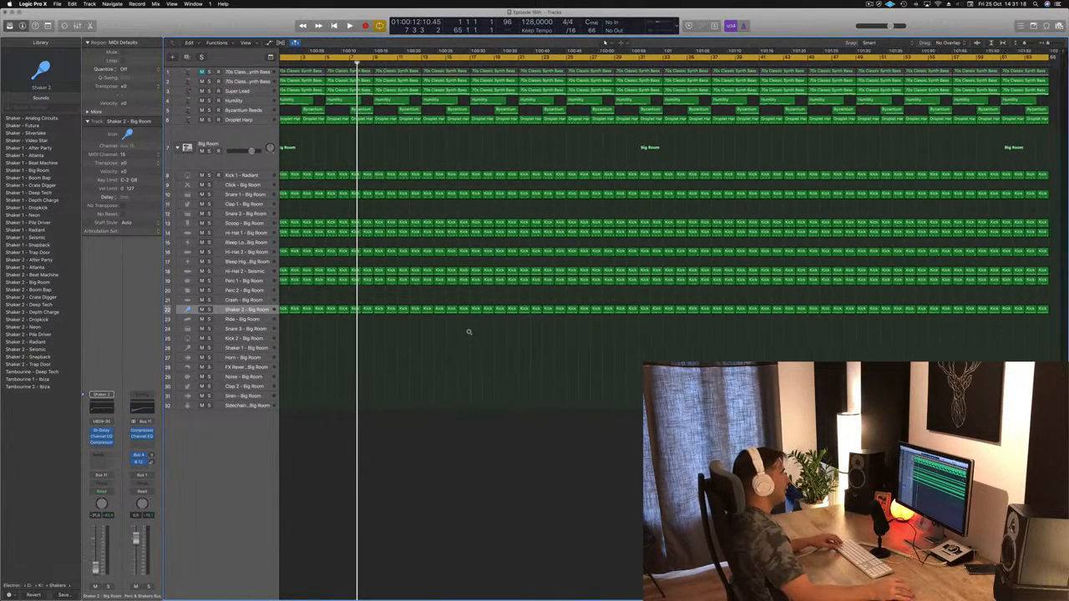
scroll(461, 335, "down", 1)
scroll(457, 337, "right", 1)
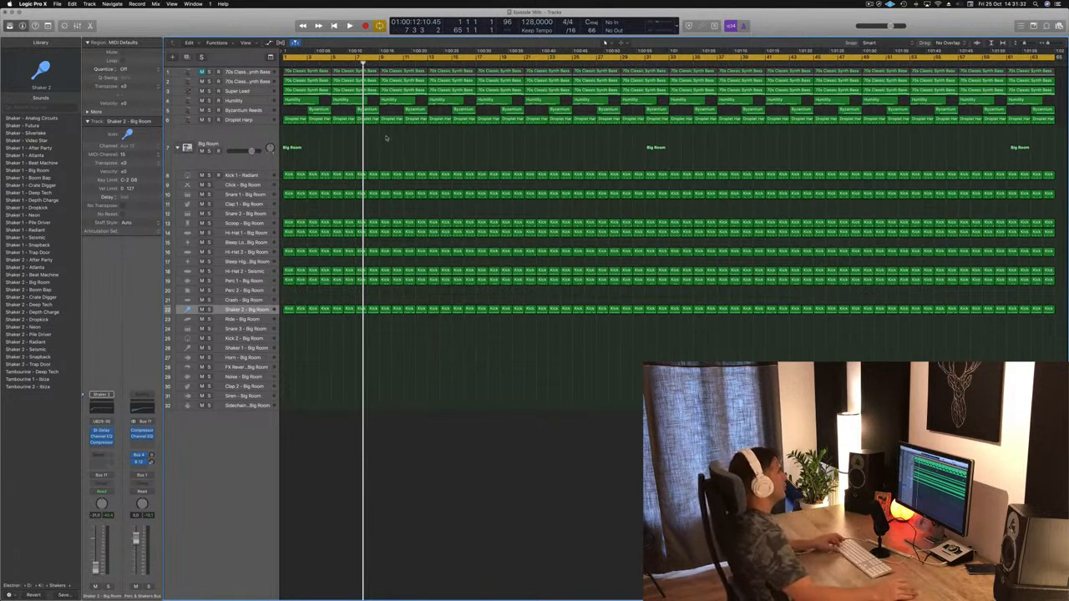
Step: Delete the Humility and Byzantium Reeds regions before bar 13 while playing from the start
key("space")
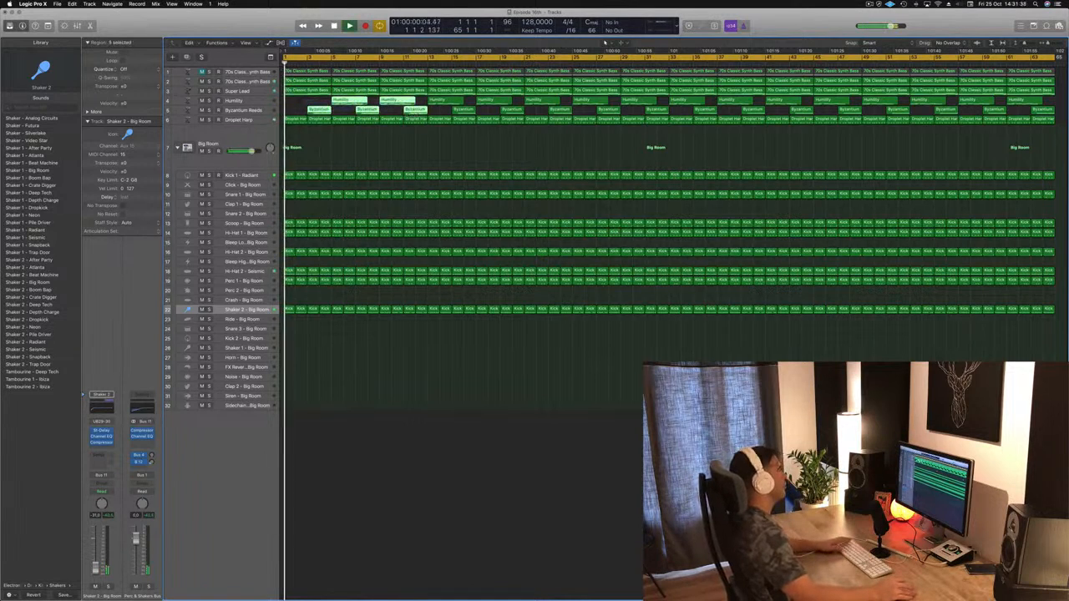
key("BackSpace")
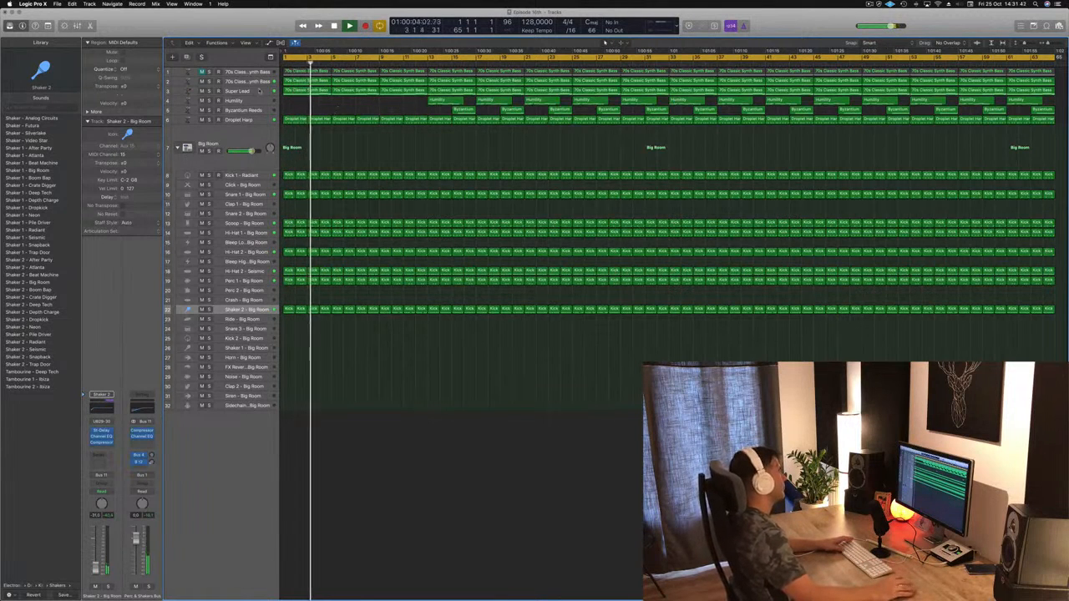
Step: Select the Super Lead track, enlarge its height and return playback to the start
left_click(255, 90)
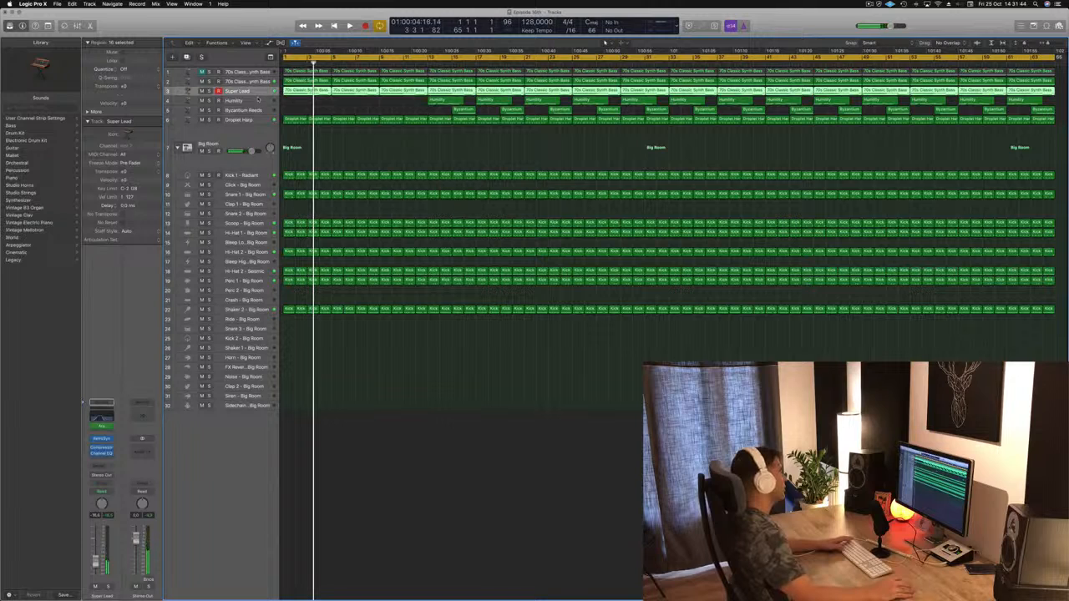
left_click_drag(258, 95, 257, 166)
key("Return")
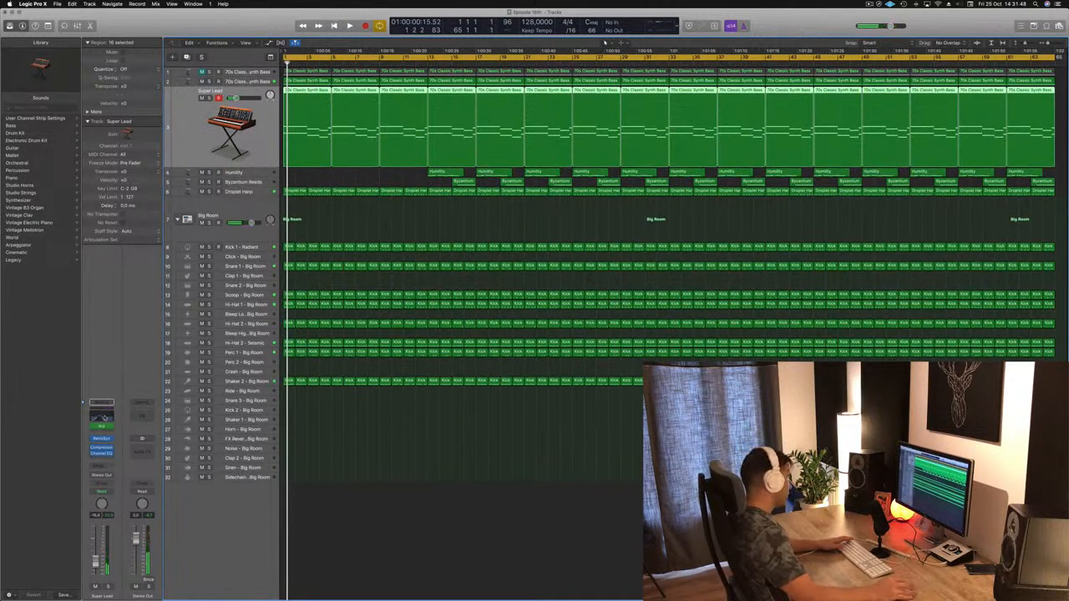
Step: Set Super Lead to Touch automation, register its Channel EQ high-cut frequency during playback and close the EQ
double_click(101, 415)
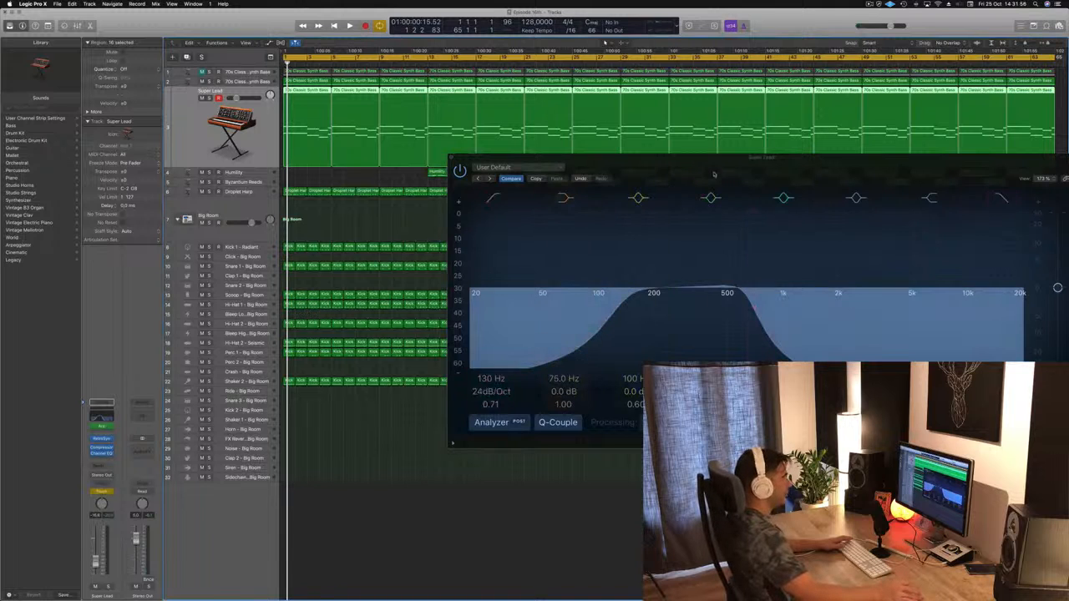
left_click_drag(732, 164, 575, 158)
key("space")
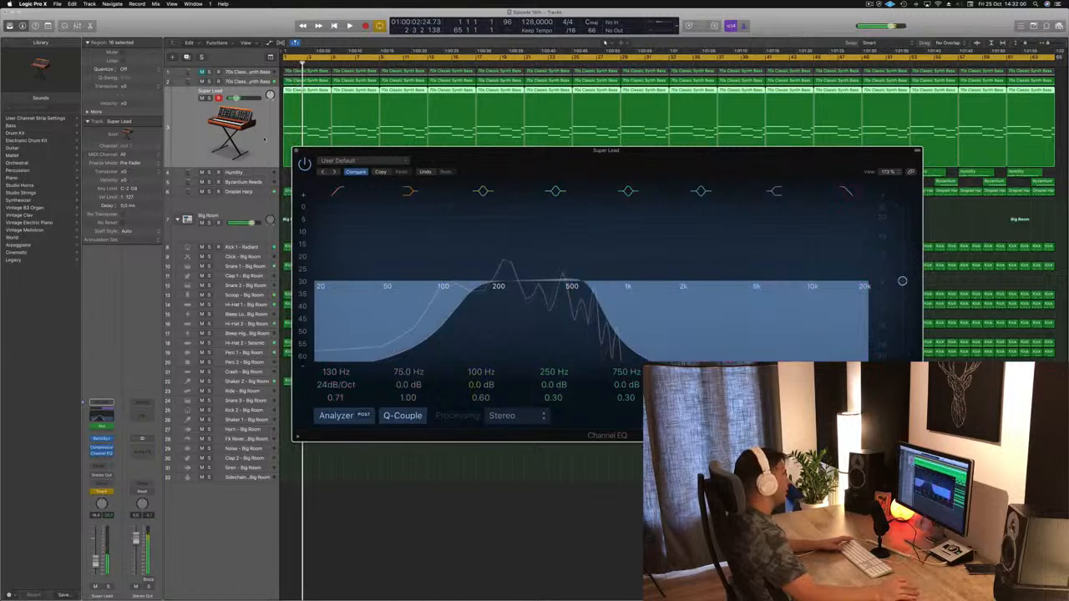
key("space")
left_click(296, 151)
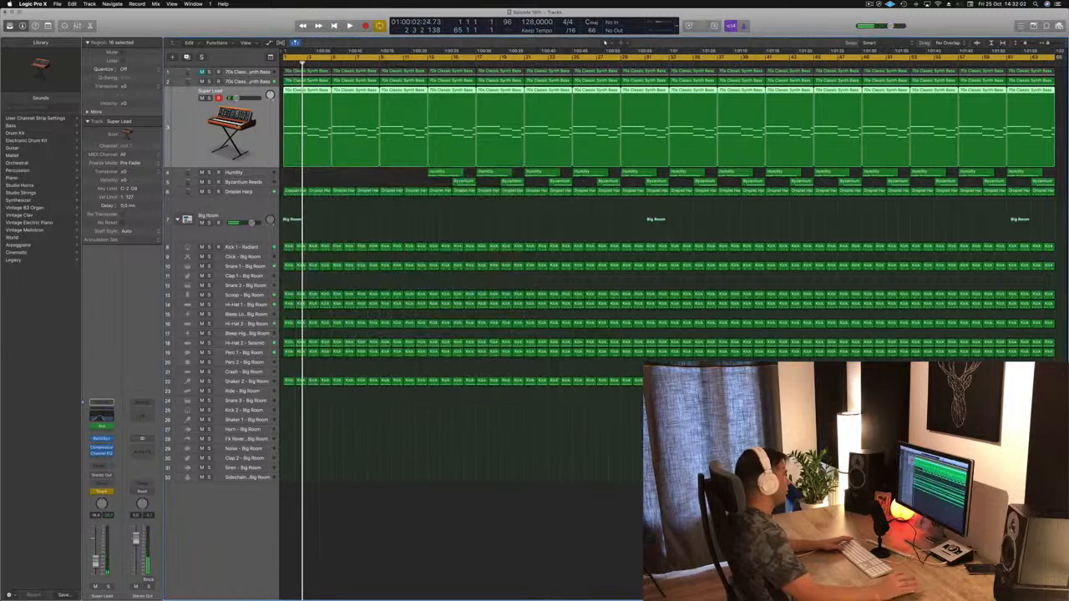
Step: Show track automation, set Super Lead to Read and display its Channel EQ High Cut Frequency lane
key("a")
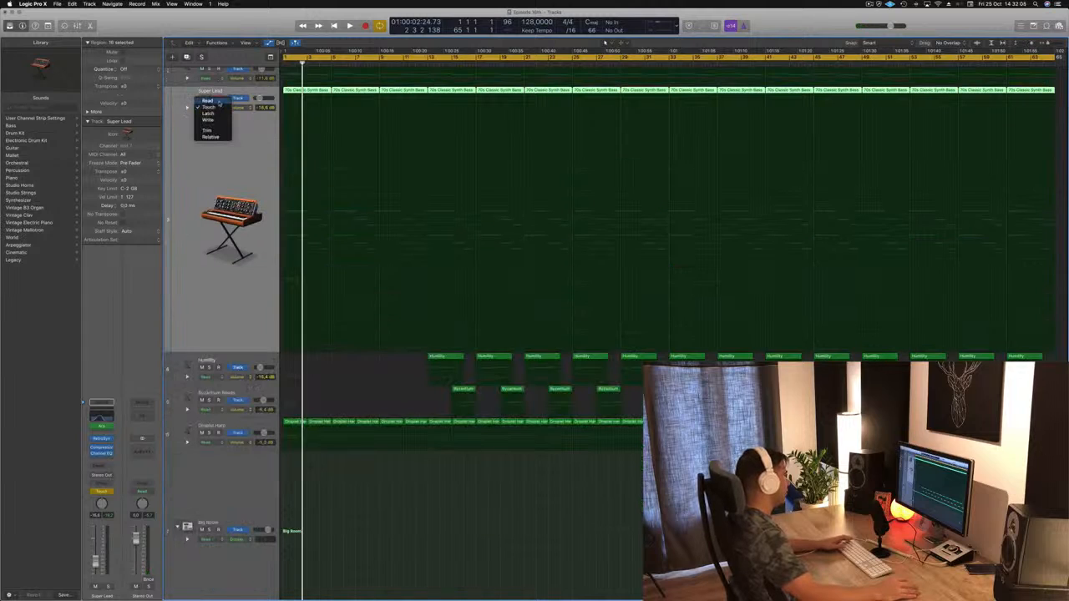
left_click(207, 100)
left_click(242, 109)
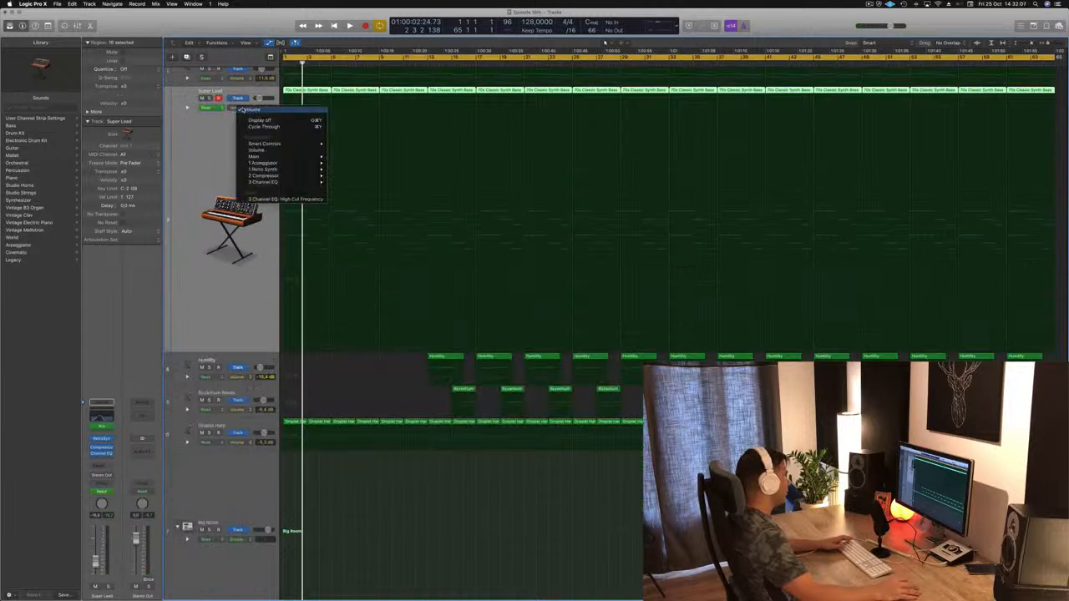
left_click(288, 198)
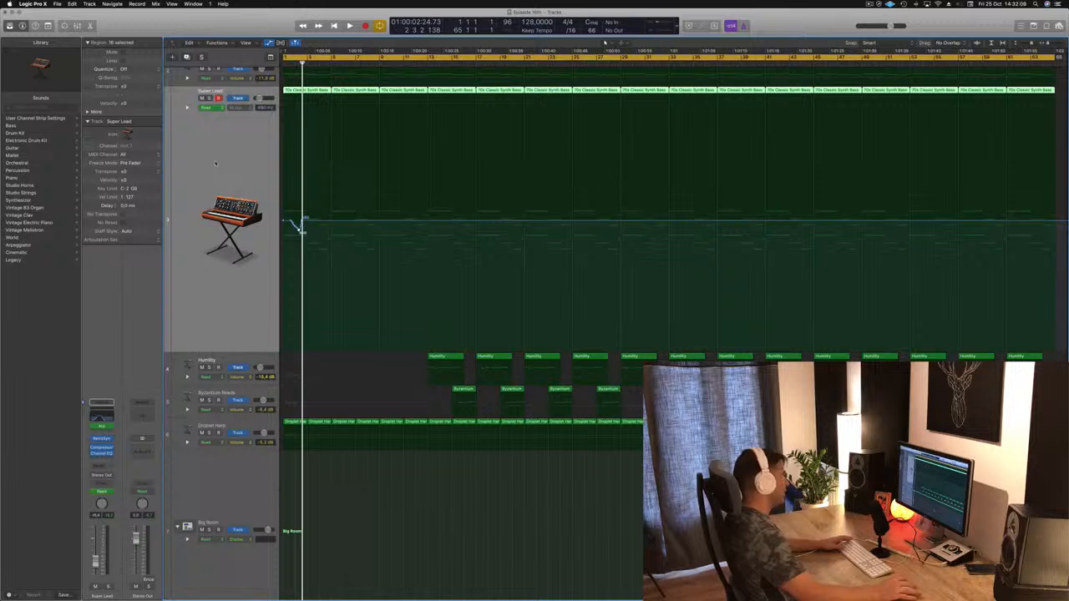
Step: Replace the recorded high-cut automation with a ramp rising from bar 1 to a point at bar 13
left_click(301, 224)
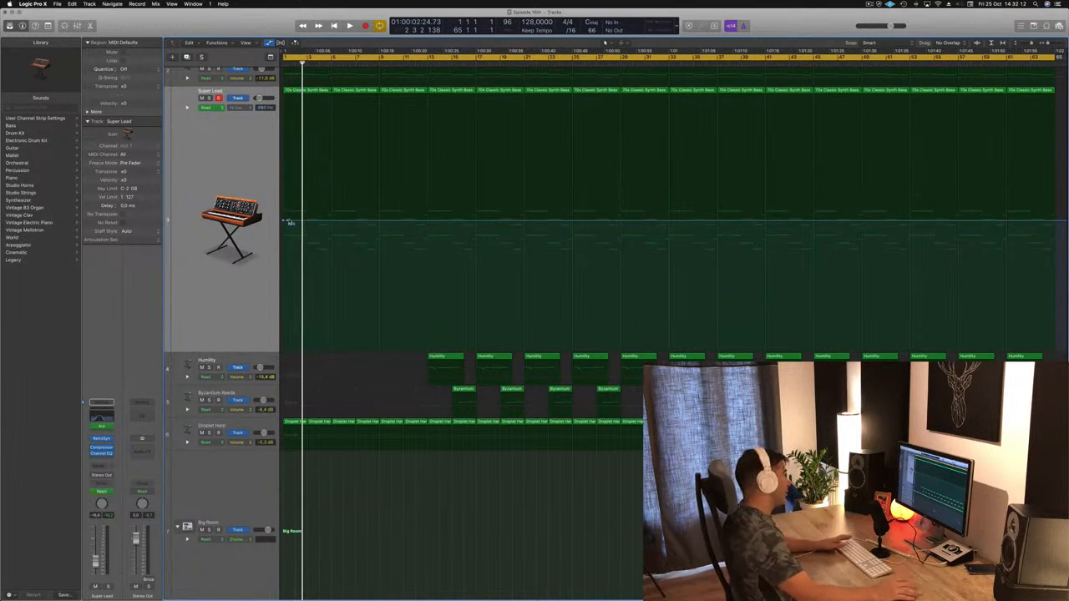
left_click(286, 219)
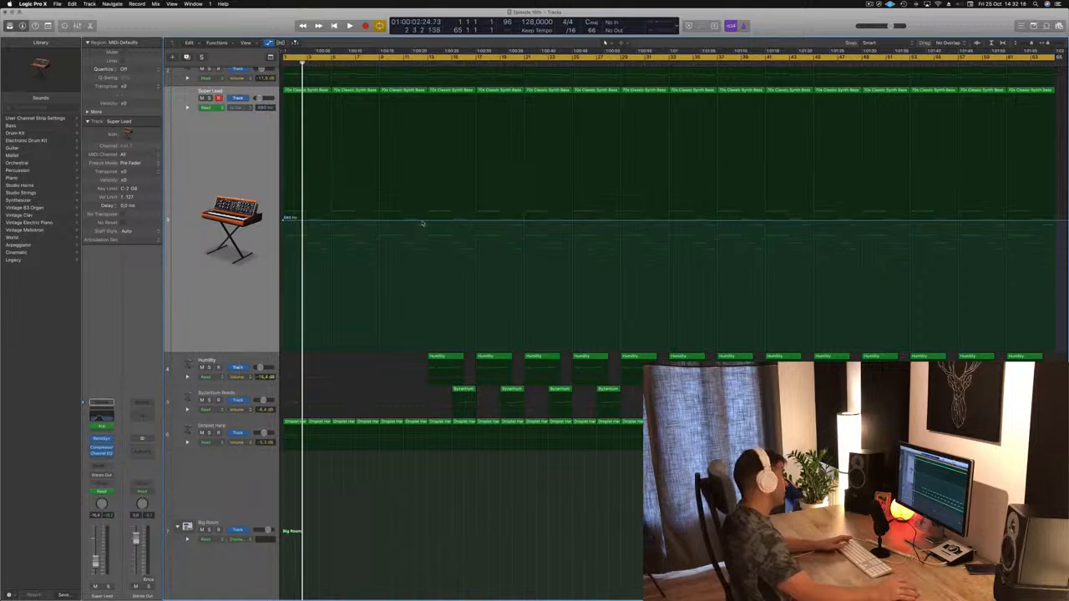
left_click_drag(283, 221, 283, 227)
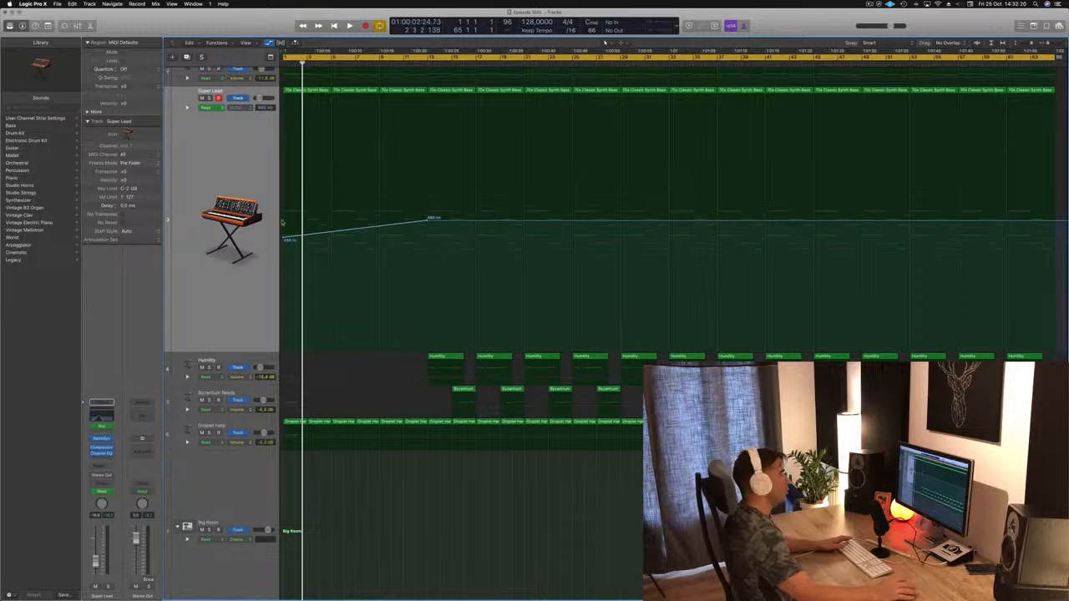
Step: Lower the starting point of Super Lead's high-cut ramp to about 278 Hz, auditioning from the start with and without solo
key("Return")
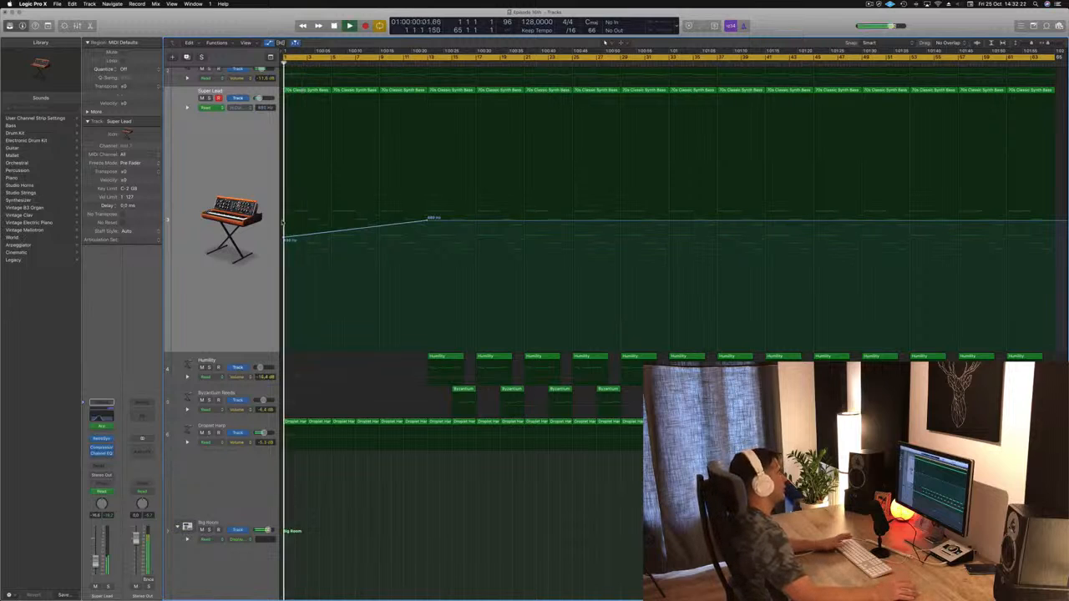
key("space")
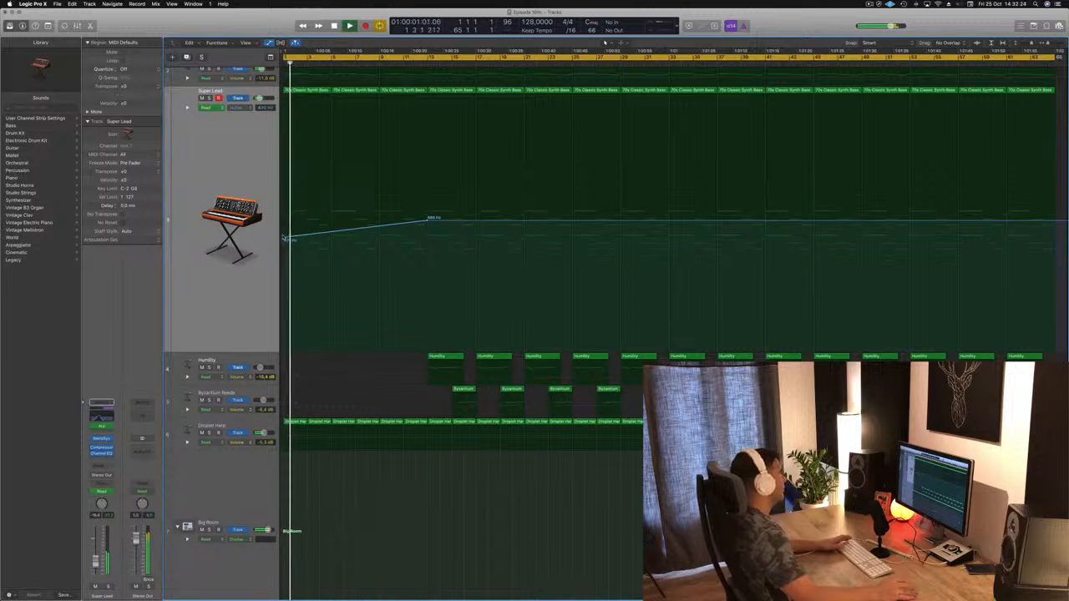
left_click_drag(284, 238, 283, 245)
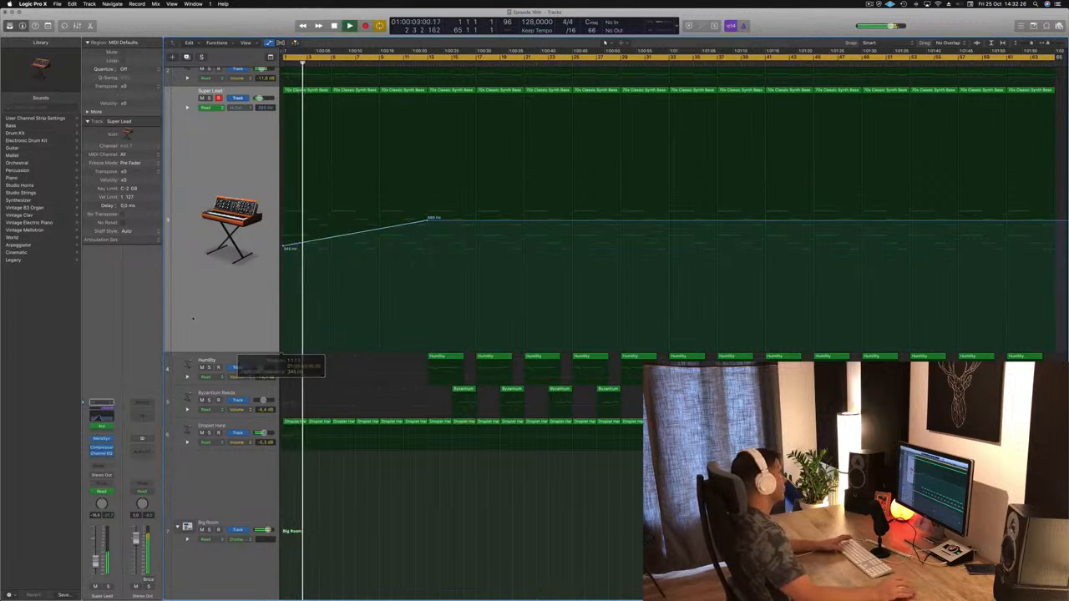
key("Return")
left_click(107, 586)
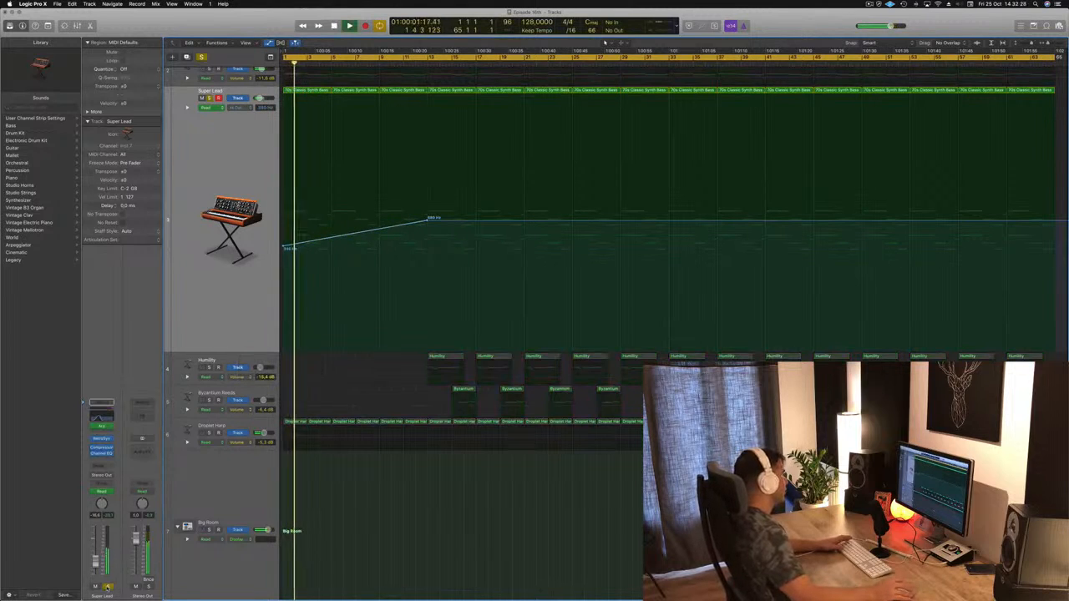
left_click(106, 587)
key("Return")
left_click_drag(284, 247, 284, 254)
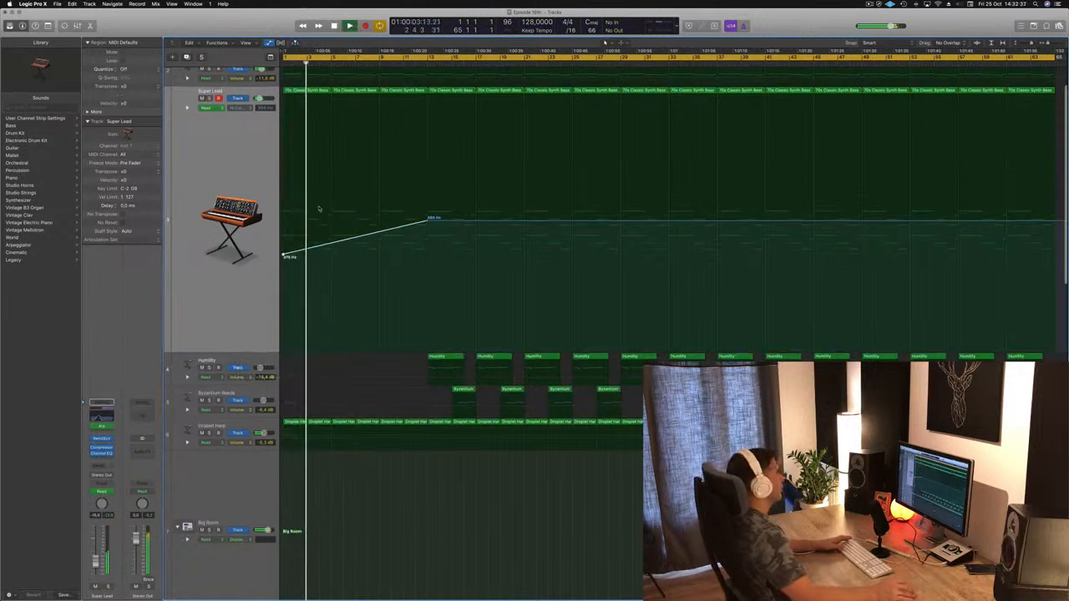
scroll(334, 192, "up", 2)
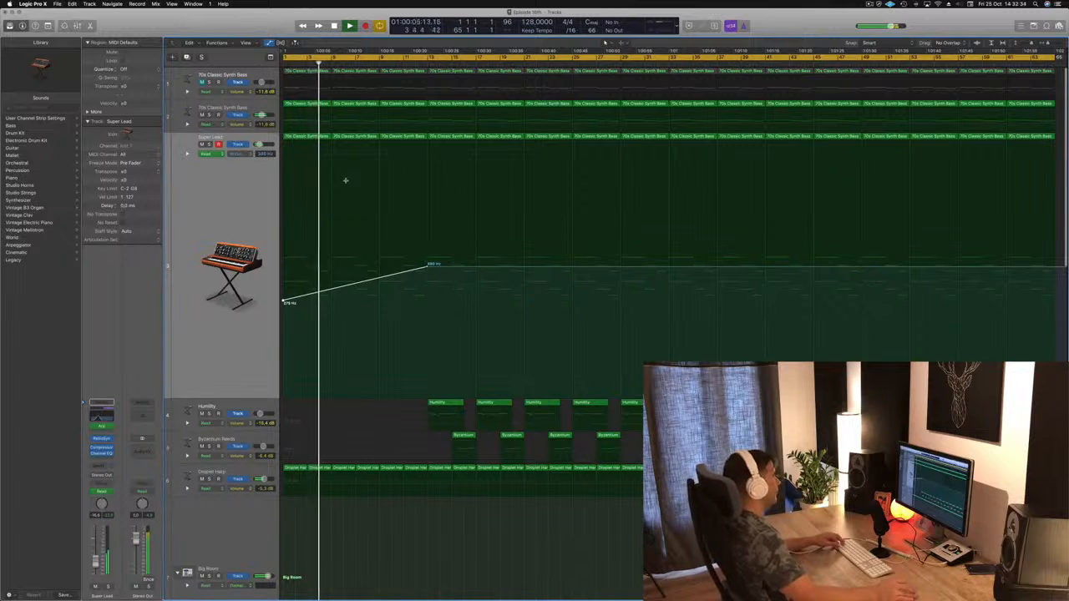
scroll(334, 217, "down", 1)
scroll(363, 188, "down", 5)
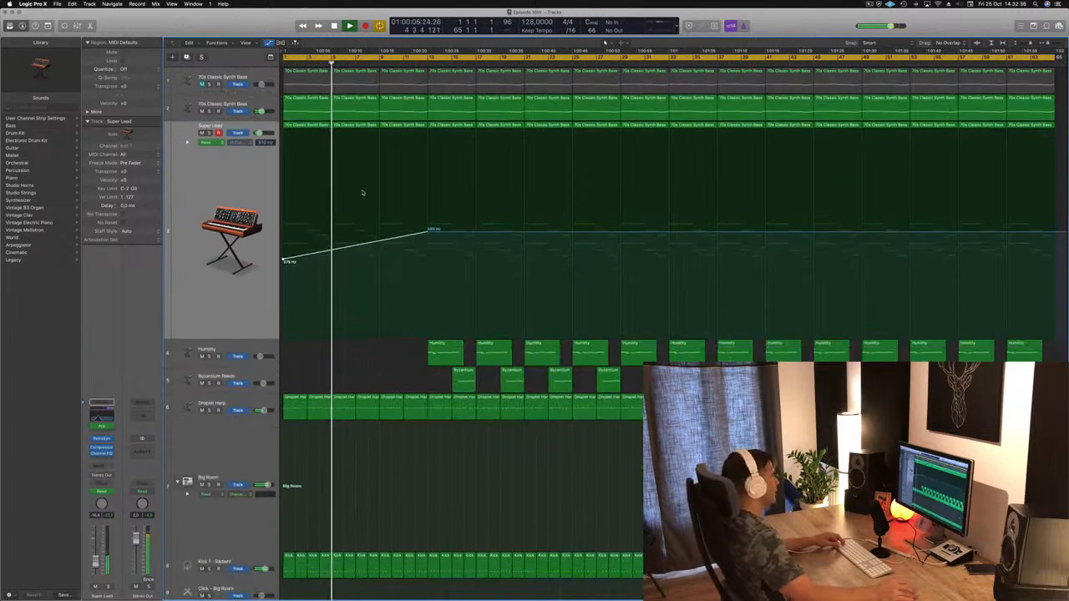
Step: Examine the first Droplet Harp and 70s Classic Synth Bass regions in the Piano Roll and play the arrangement from the start
scroll(386, 320, "down", 1)
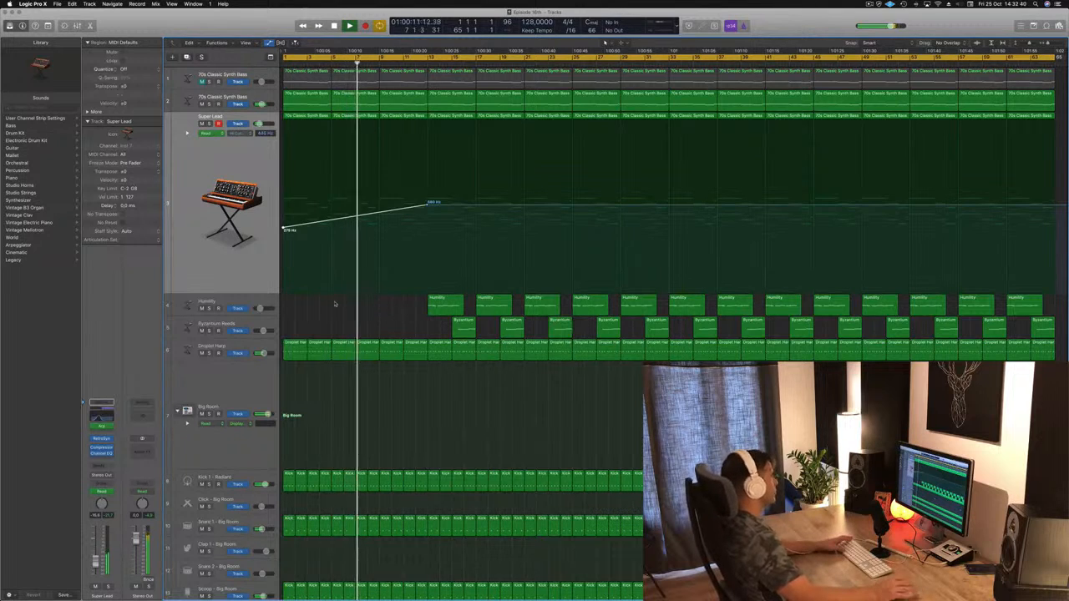
key("space")
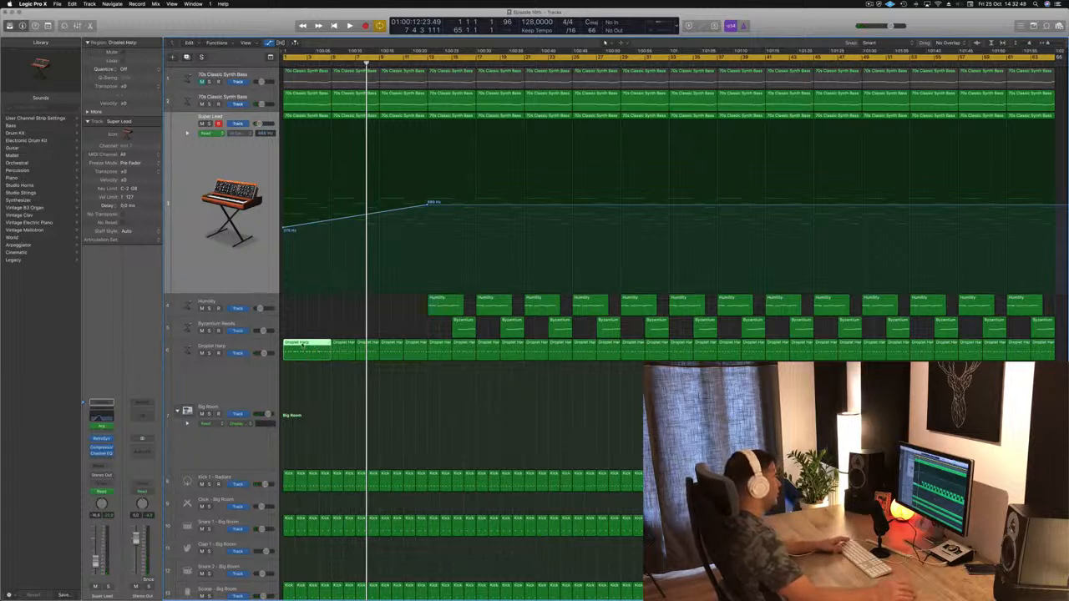
double_click(302, 344)
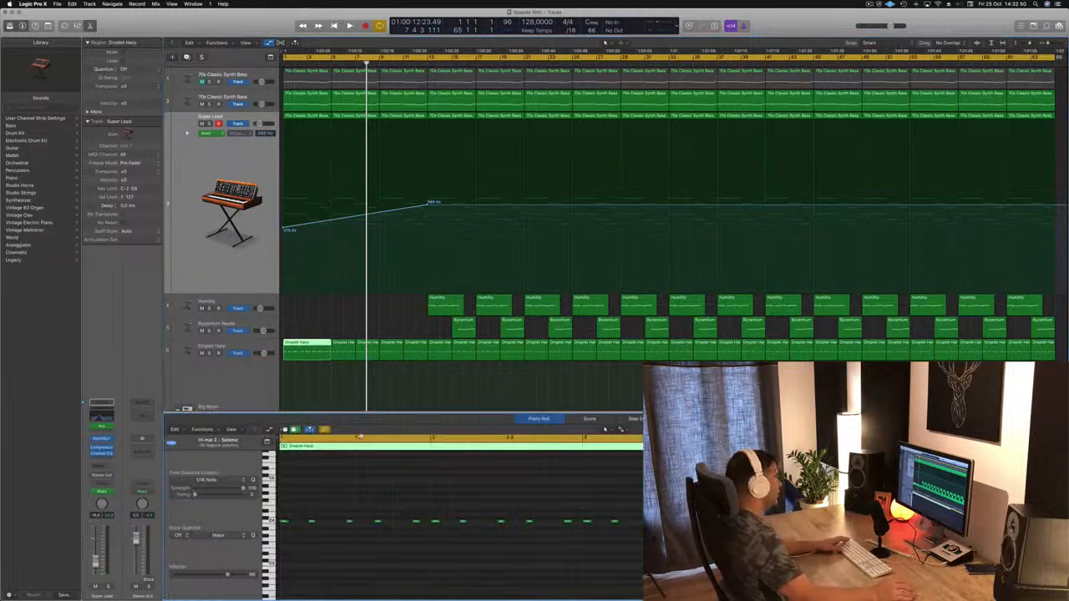
left_click(297, 96)
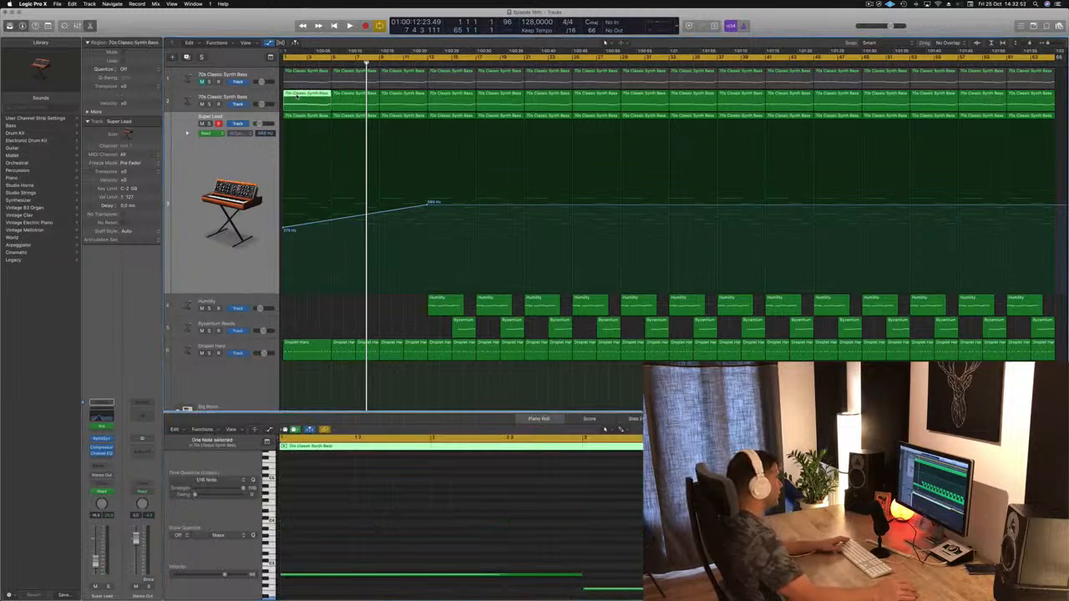
scroll(384, 553, "down", 3)
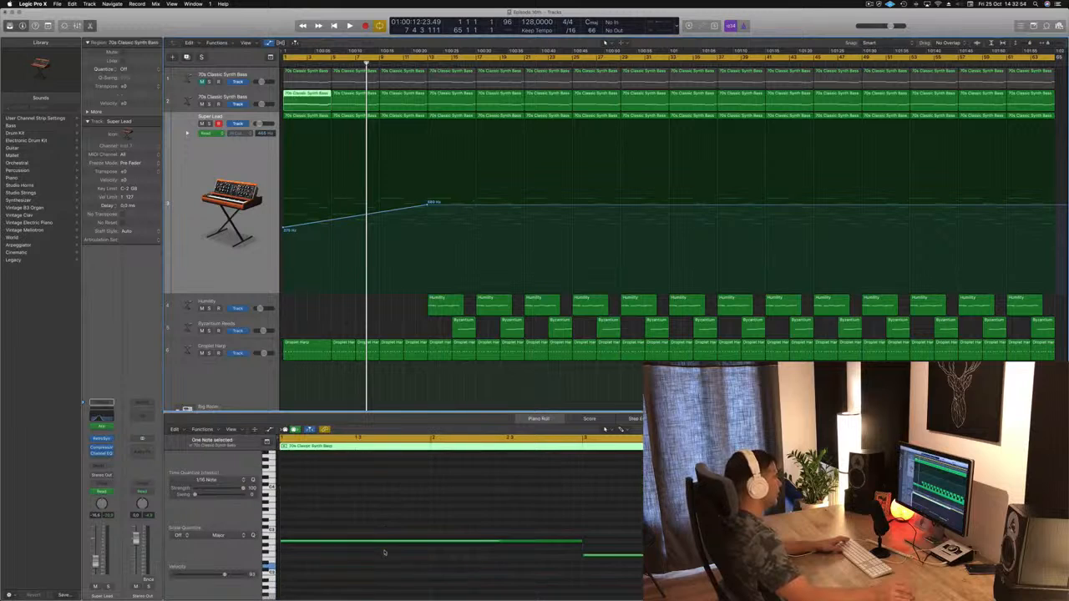
key("Return")
key("space")
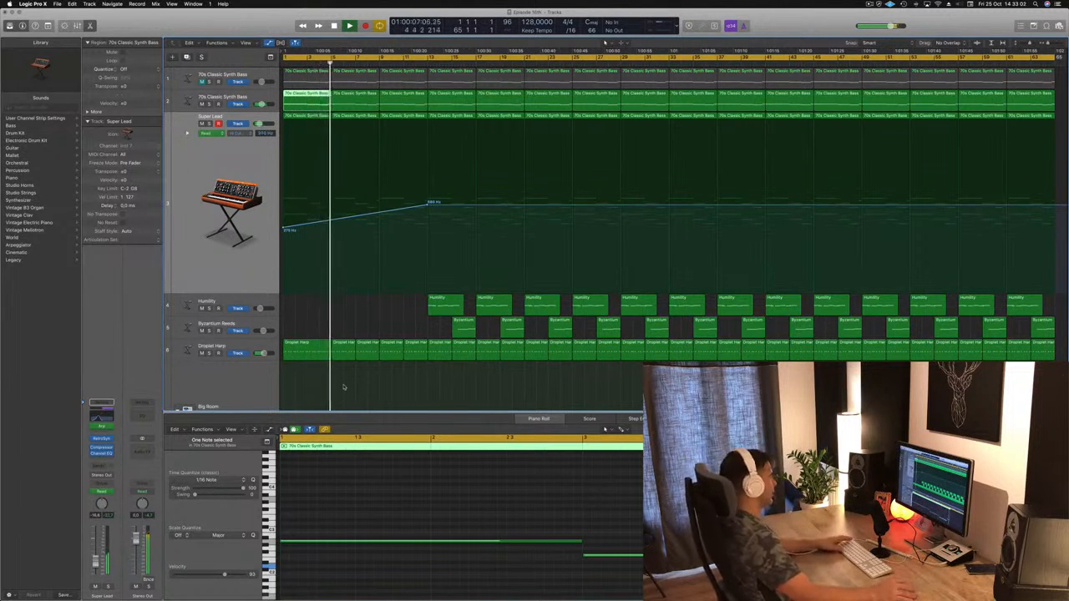
Step: Select the Droplet Harp track, restart playback from the beginning and clear the region selection
left_click(248, 345)
key("Return")
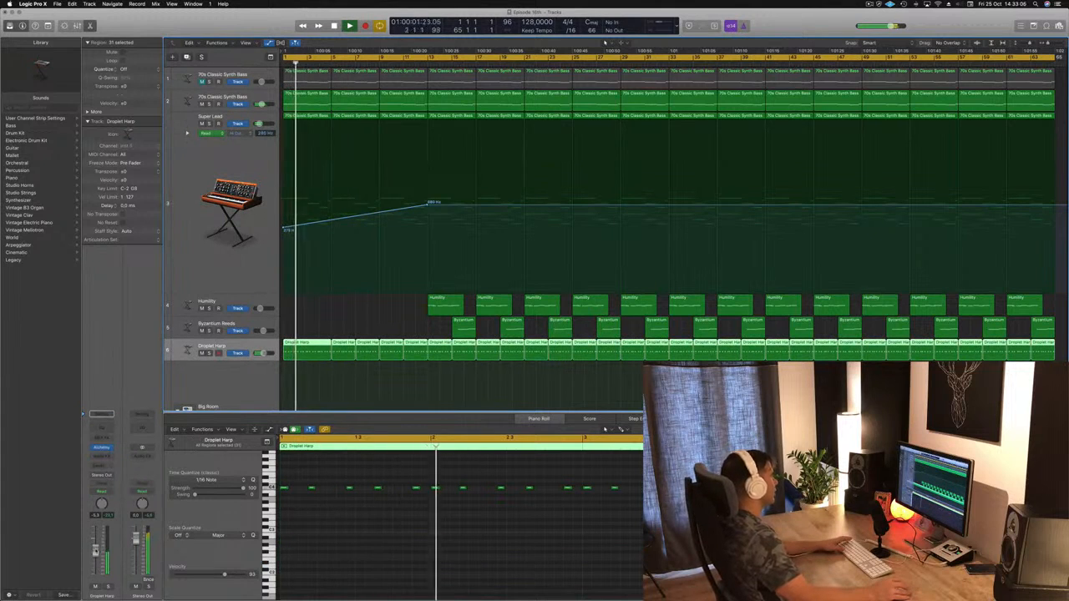
left_click(365, 303)
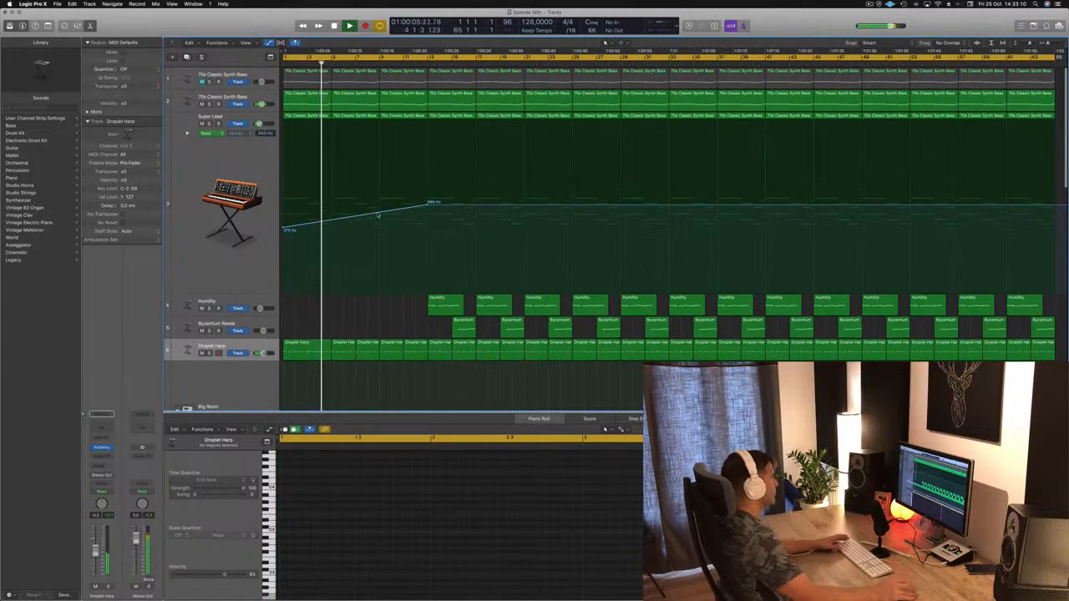
Step: Move the end of Super Lead's high-cut ramp to bar 9 at about 490 Hz, add a shorter second ramp to bar 13 and replay
left_click_drag(427, 203, 426, 213)
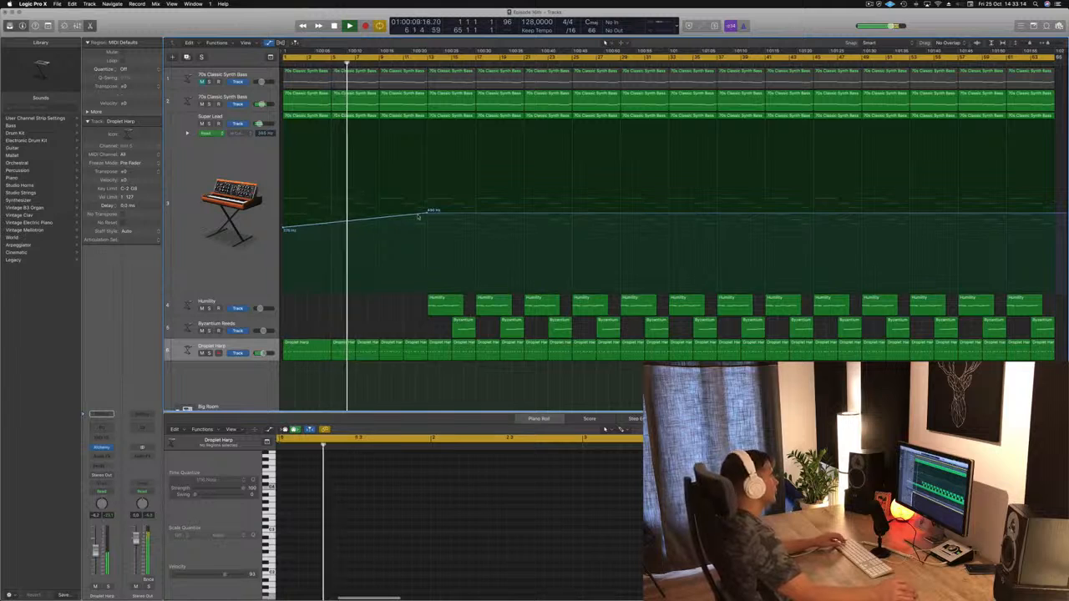
left_click_drag(426, 215, 377, 213)
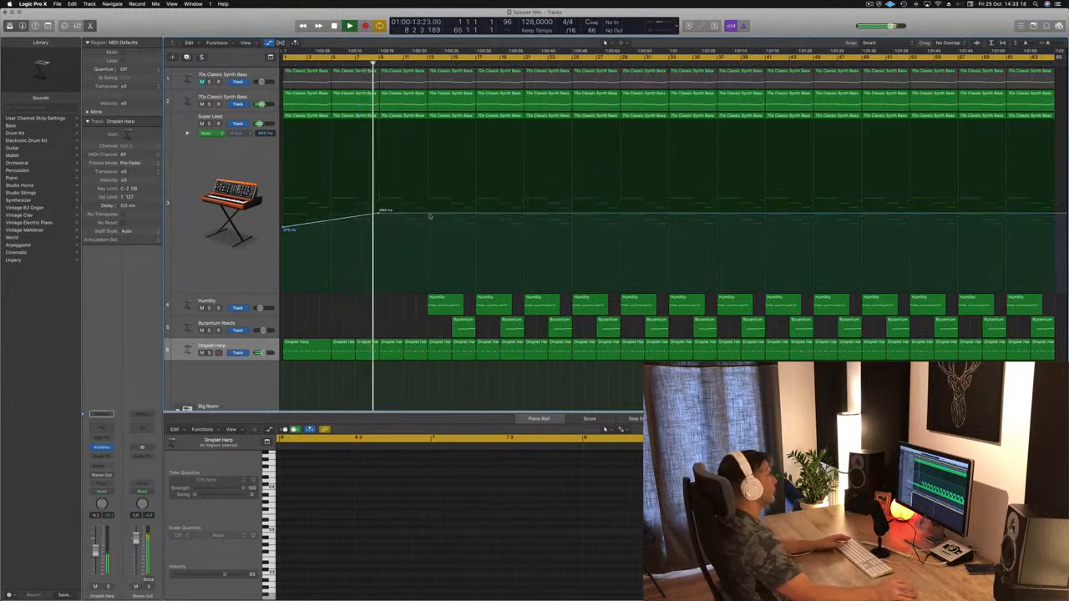
left_click(428, 214)
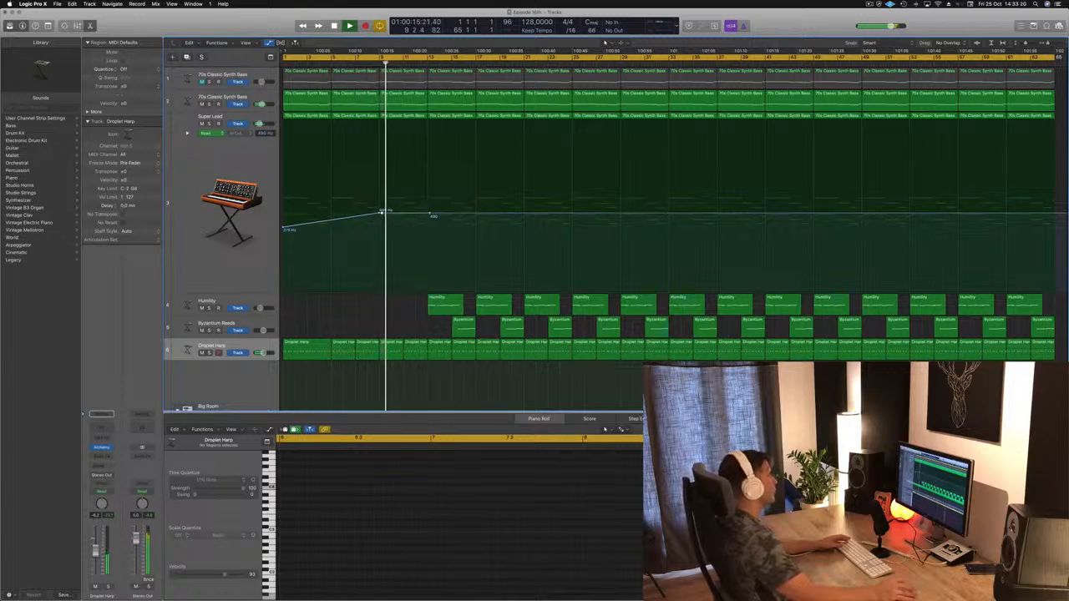
left_click(381, 243)
left_click_drag(381, 254, 381, 224)
key("Return")
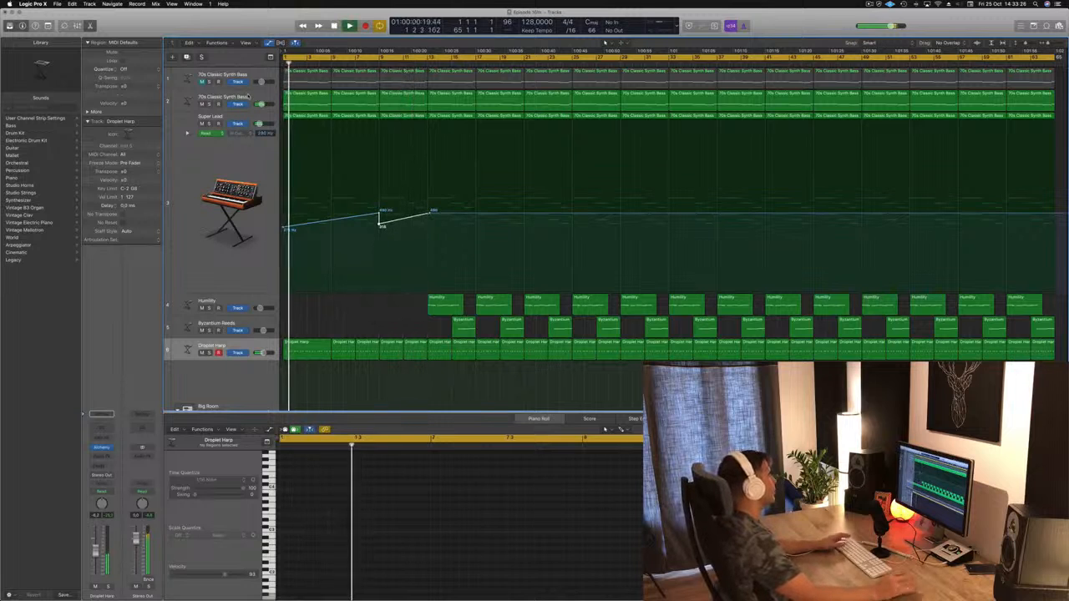
Step: Open Alchemy on the second 70s Classic Synth Bass track and record a Cutoff sweep in Touch mode during playback
left_click(248, 96)
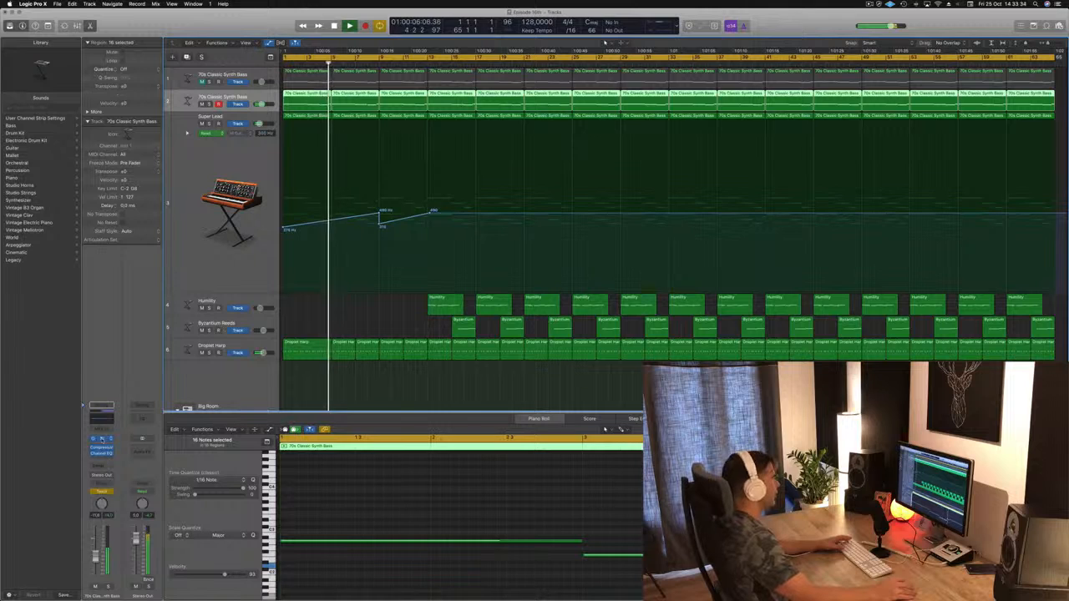
left_click(102, 439)
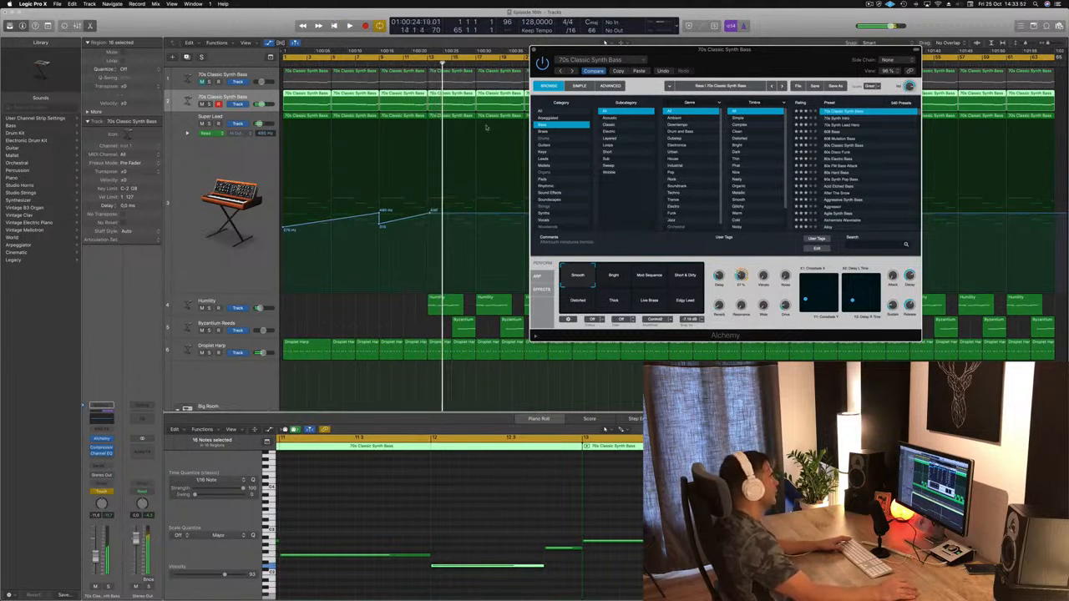
left_click_drag(636, 59, 753, 67)
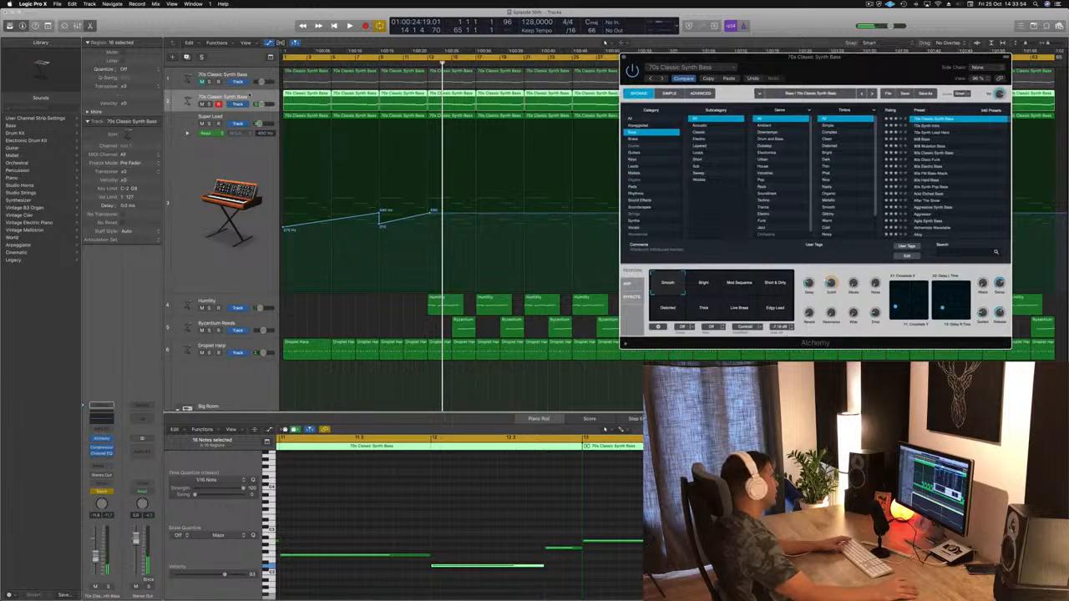
Step: Show the toolbar, enable Track Zoom, clear the bass track's recorded Cutoff sweep between about bars 8 and 13 and restart playback
left_click_drag(226, 37, 227, 89)
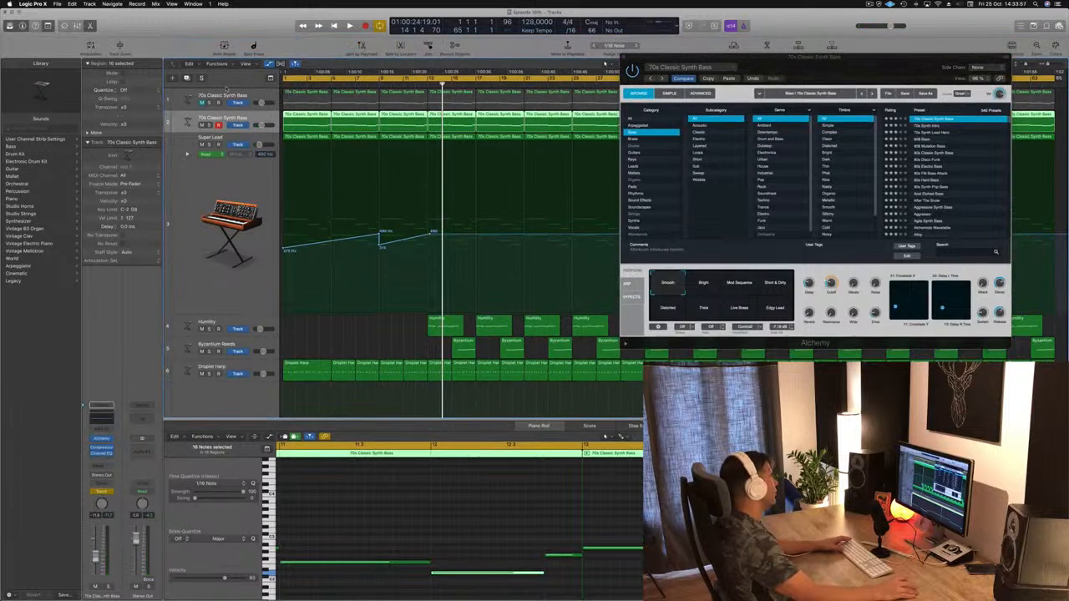
left_click(119, 45)
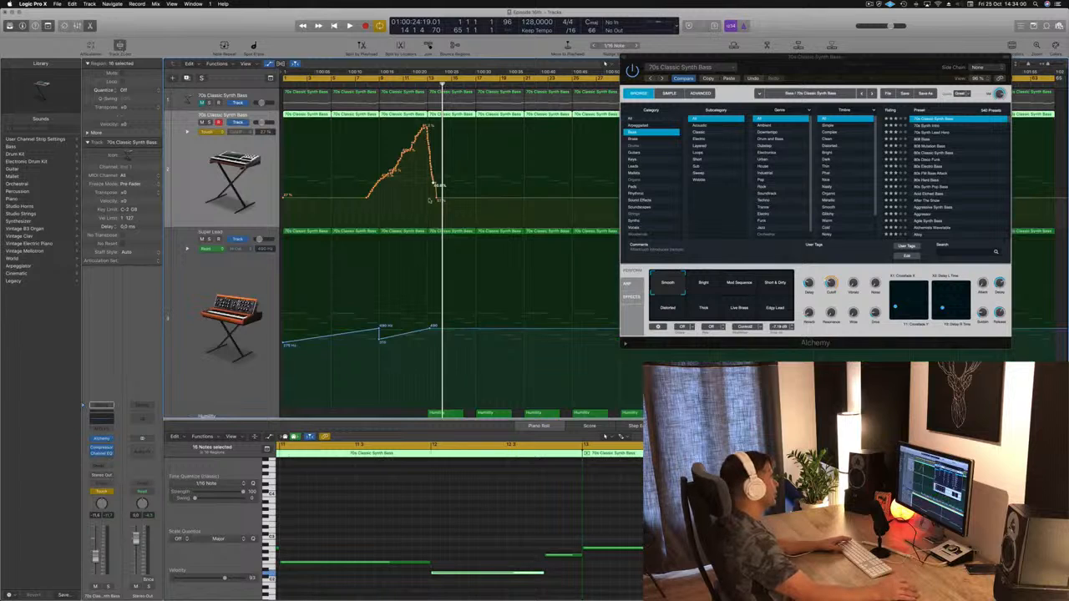
left_click_drag(435, 199, 363, 199)
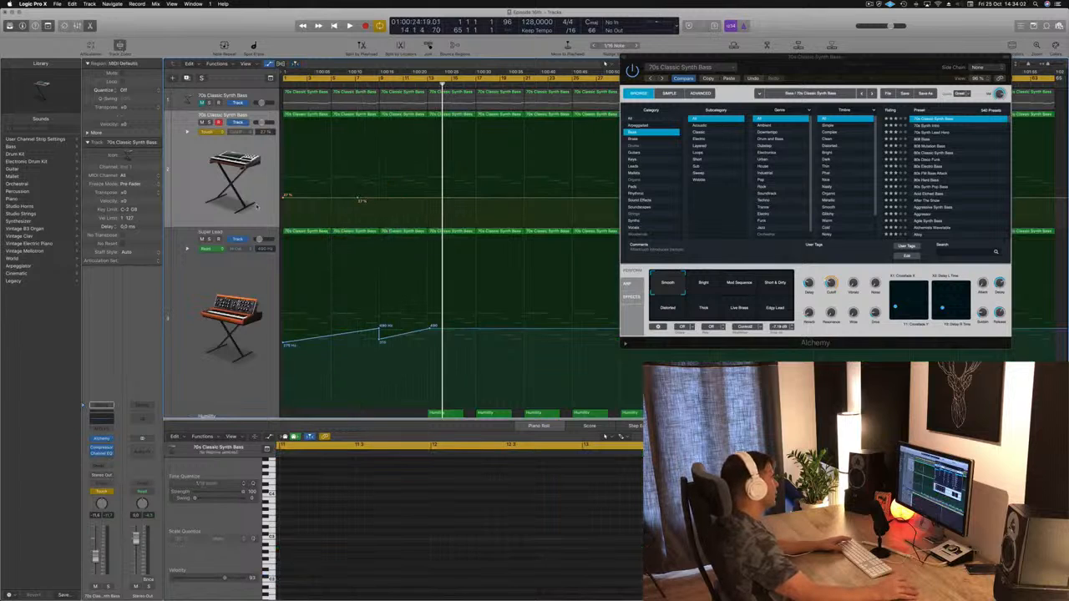
key("space")
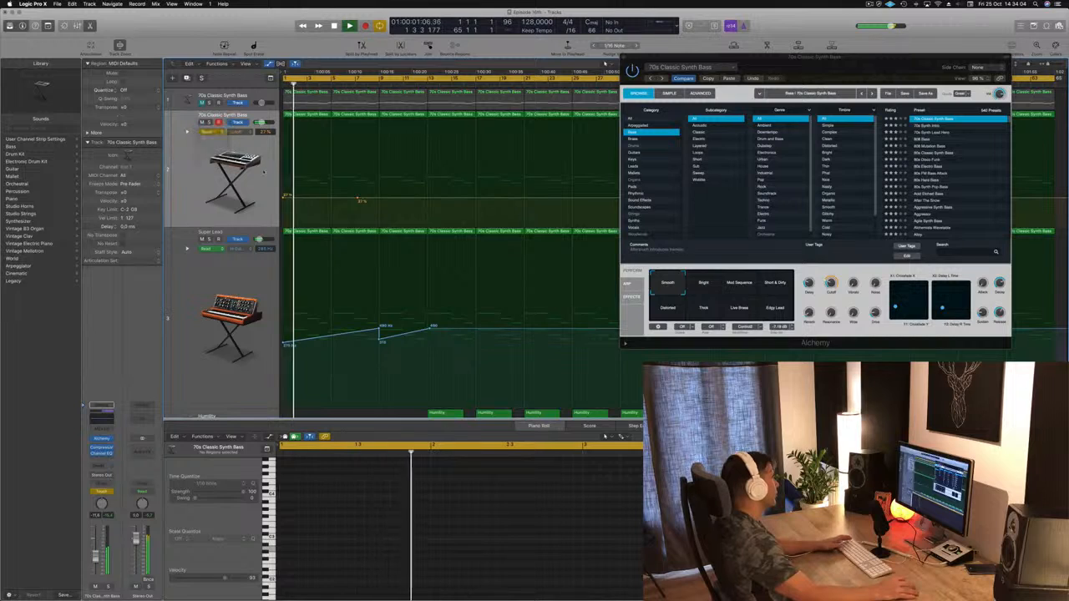
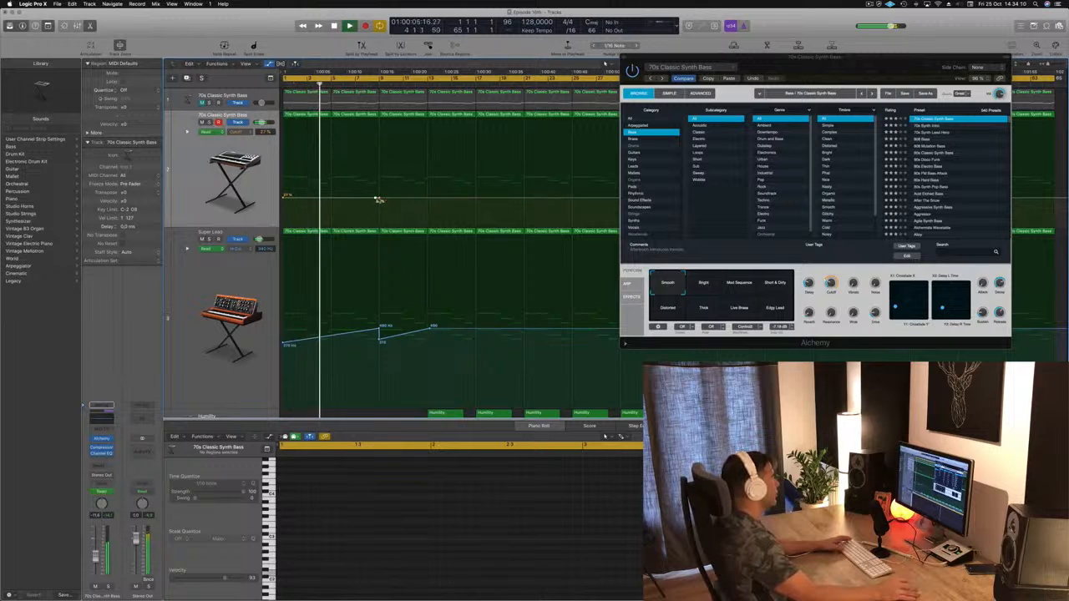
Step: Draw Cutoff automation on the second 70s Classic Synth Bass track with rises into bars 9 and 13, dipping between them, and replay
mouse_move(379, 200)
left_mouse_down()
mouse_move(378, 182)
mouse_move(371, 200)
left_mouse_up()
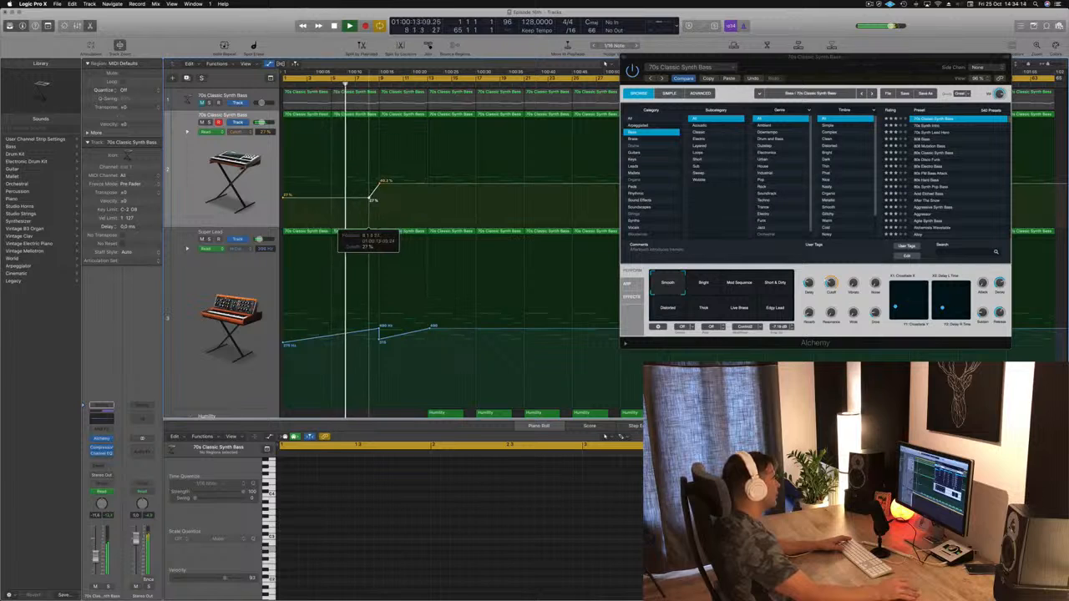
left_click(380, 183)
left_click_drag(380, 184, 430, 176)
key("Return")
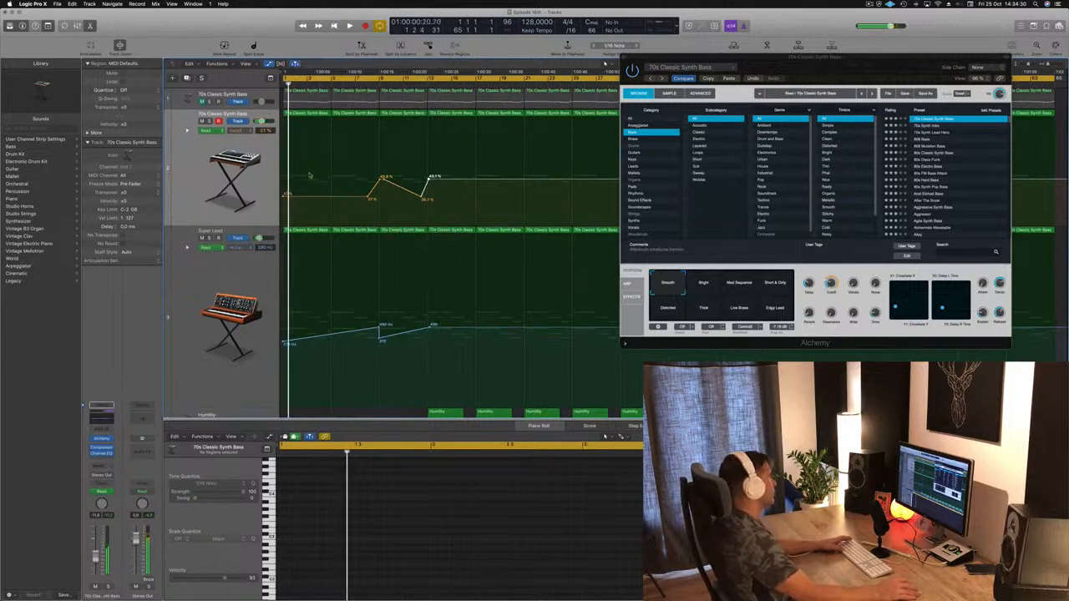
key("Return")
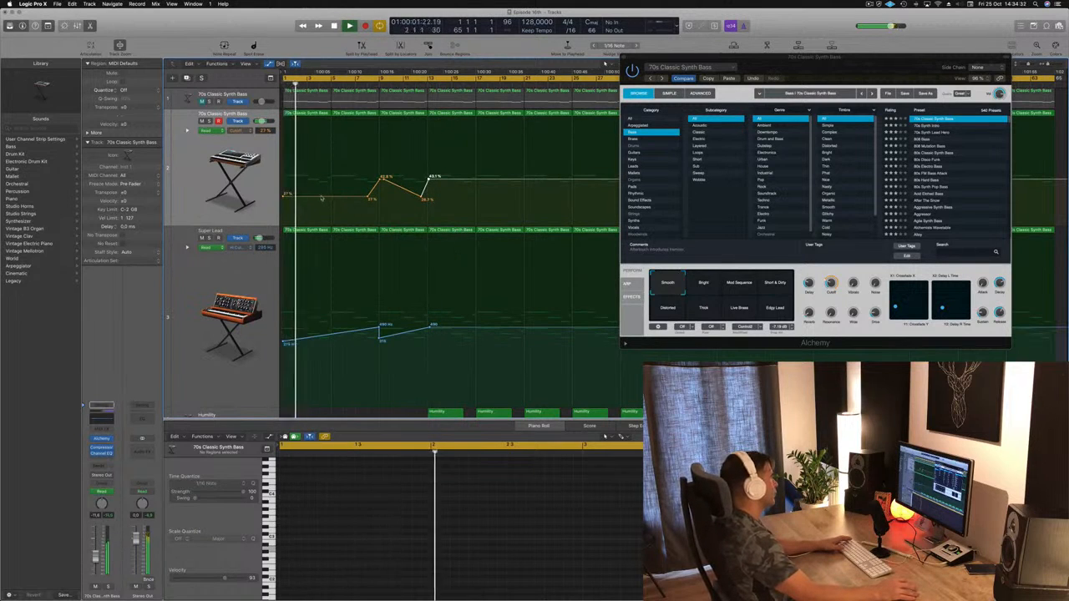
Step: Add a short Cutoff rise peaking at about 48 % at bar 5 on the same bass track and restart playback
left_click(322, 198)
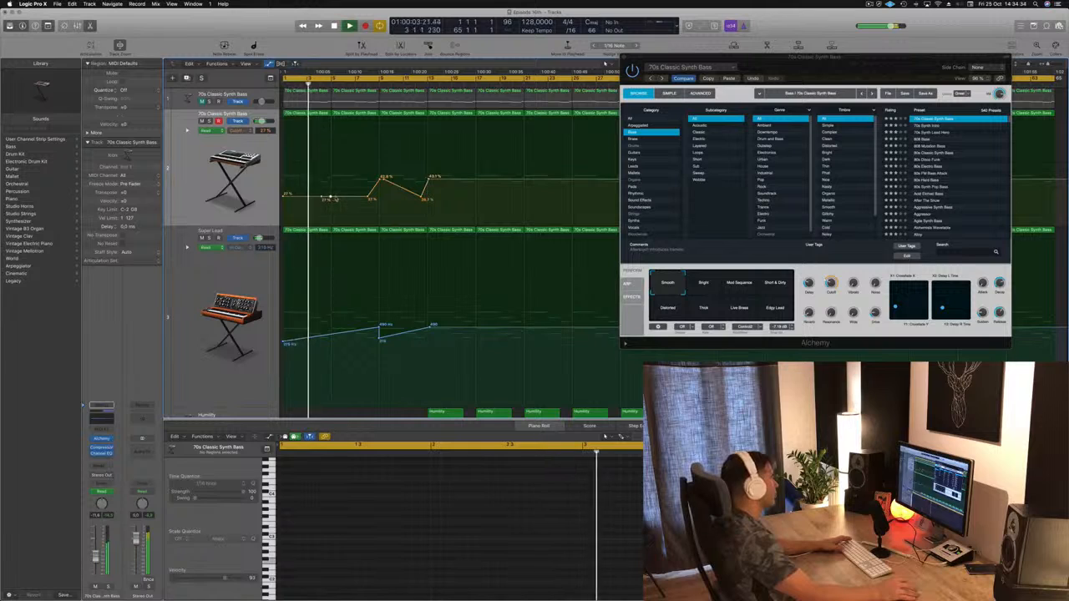
mouse_move(333, 197)
left_mouse_down()
mouse_move(331, 176)
mouse_move(331, 198)
left_mouse_up()
key("space")
key("space")
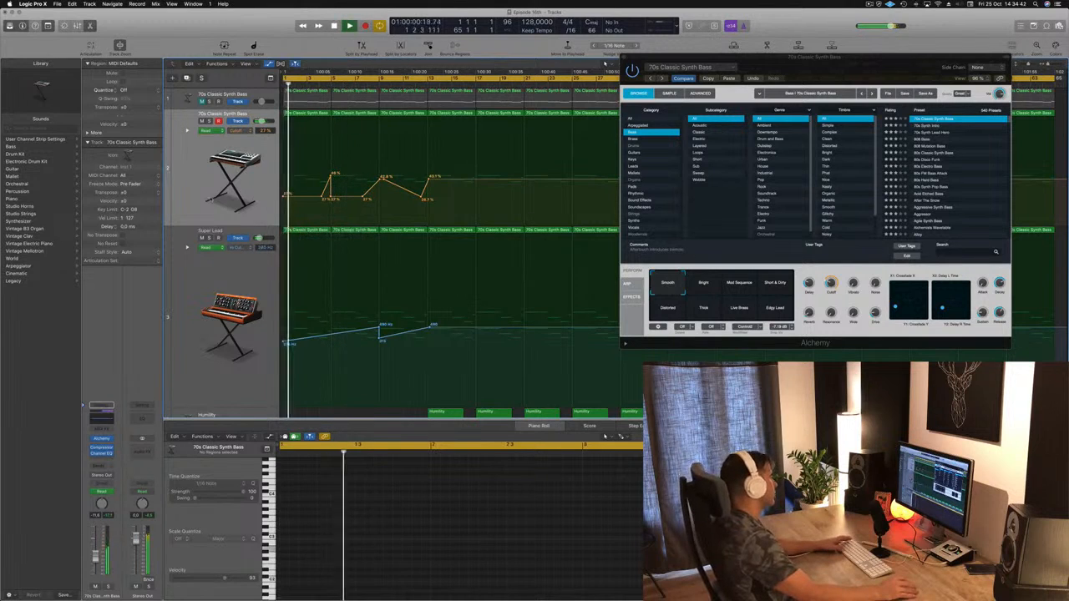
Step: Add a Channel EQ to the Droplet Harp track and enable its low cut at 350 Hz with 24 dB/Oct
left_click(211, 199)
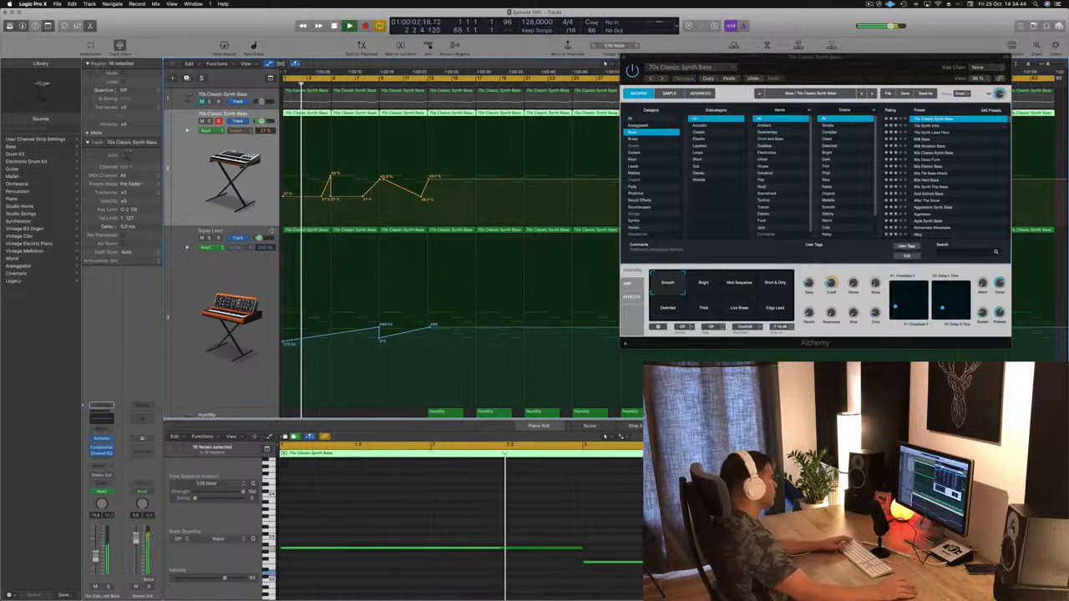
scroll(225, 276, "down", 1)
scroll(225, 277, "down", 10)
key("space")
key("space")
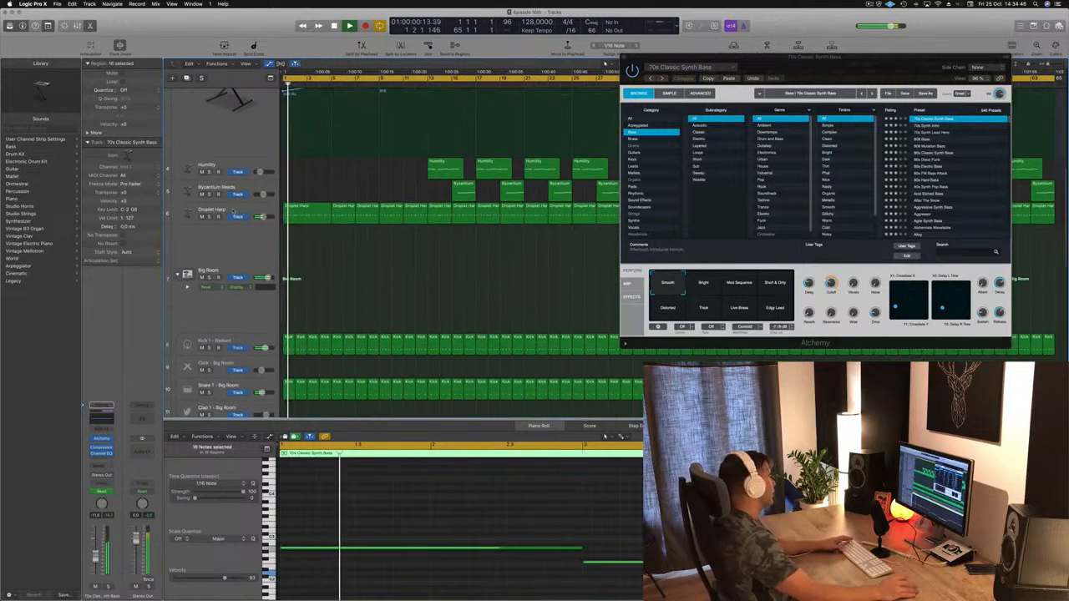
left_click(220, 209)
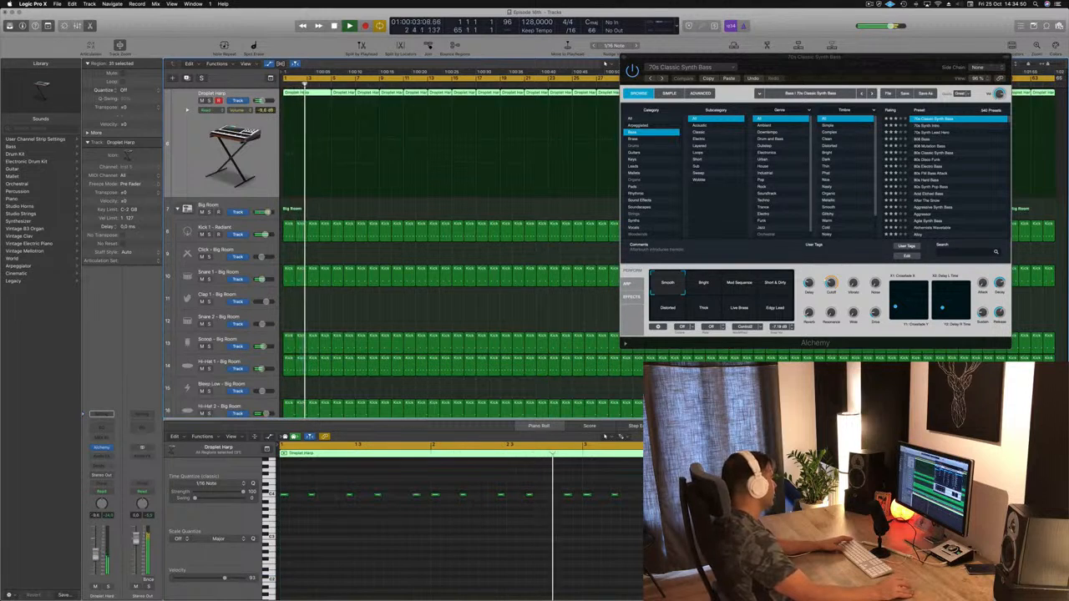
left_click(101, 424)
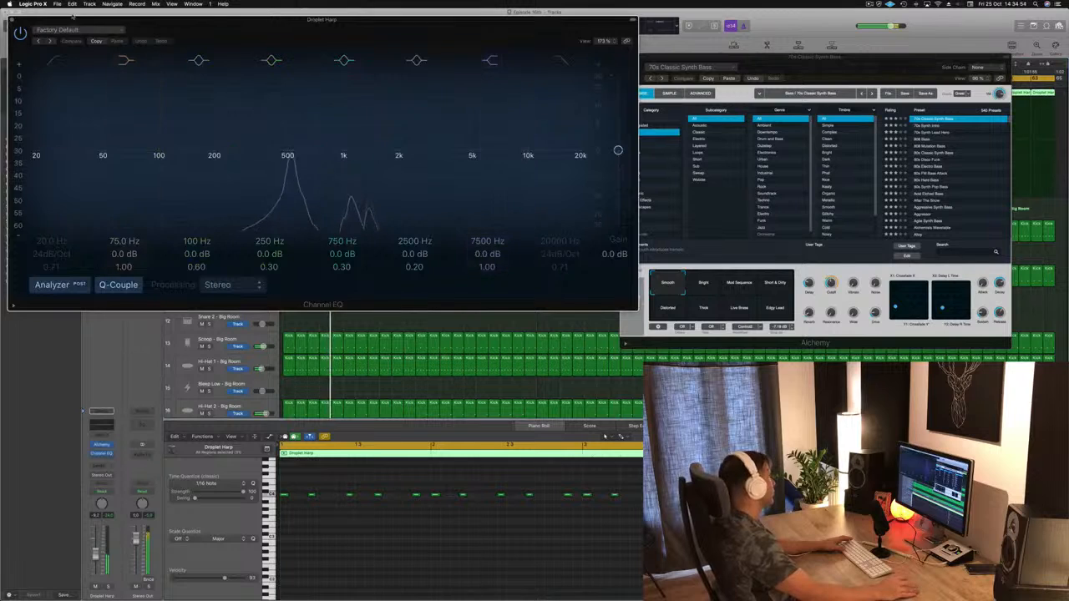
left_click_drag(67, 166, 259, 166)
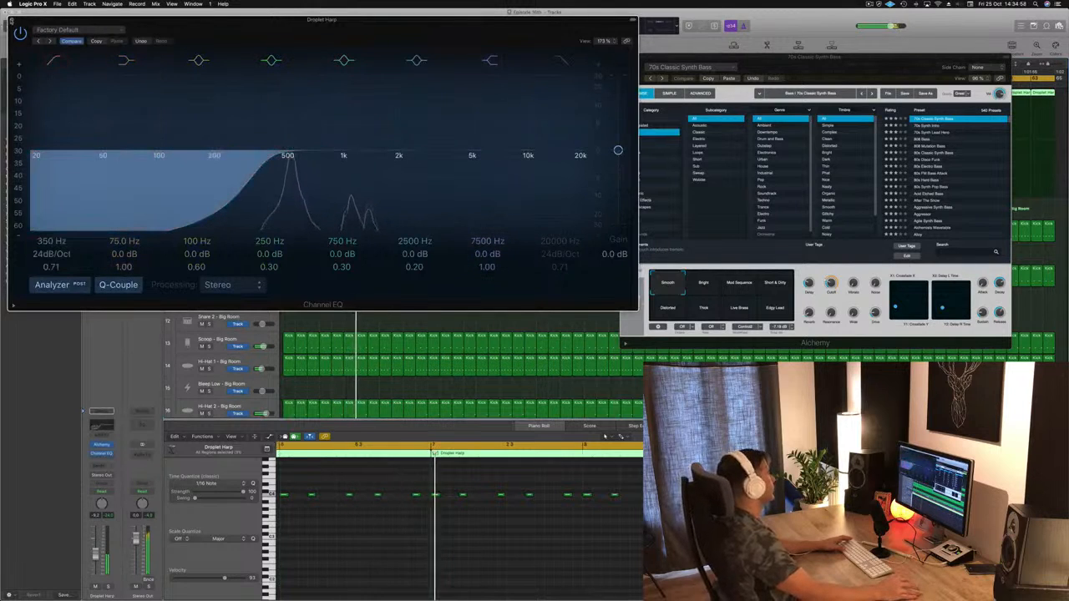
left_click(12, 20)
Step: Close the bass track's Alchemy window and restart playback from the beginning
left_click_drag(694, 56, 647, 53)
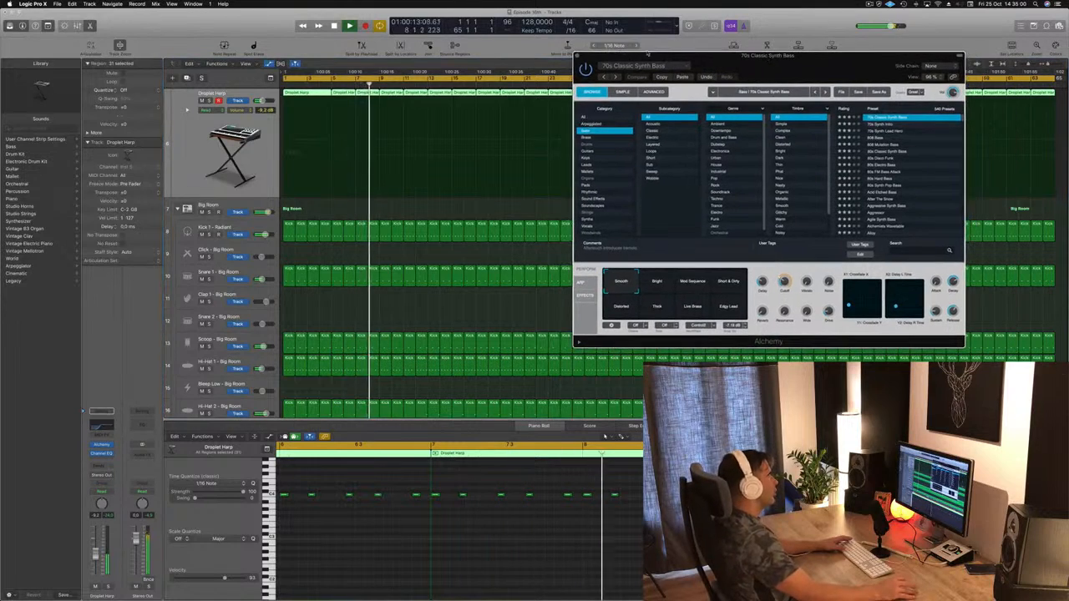
key("super+w")
key("space")
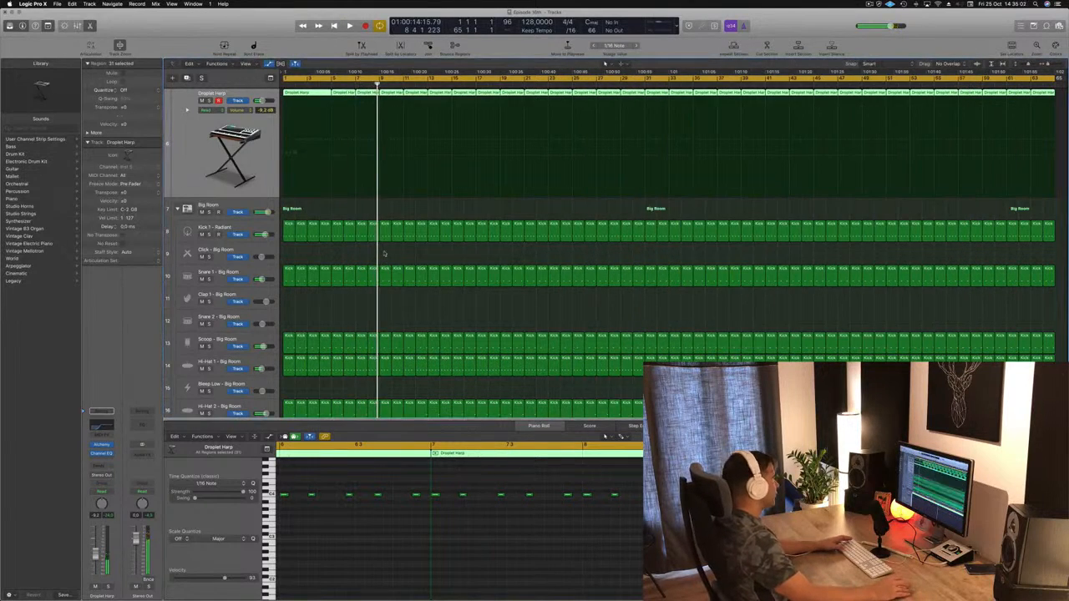
scroll(384, 253, "up", 5)
key("Return")
key("space")
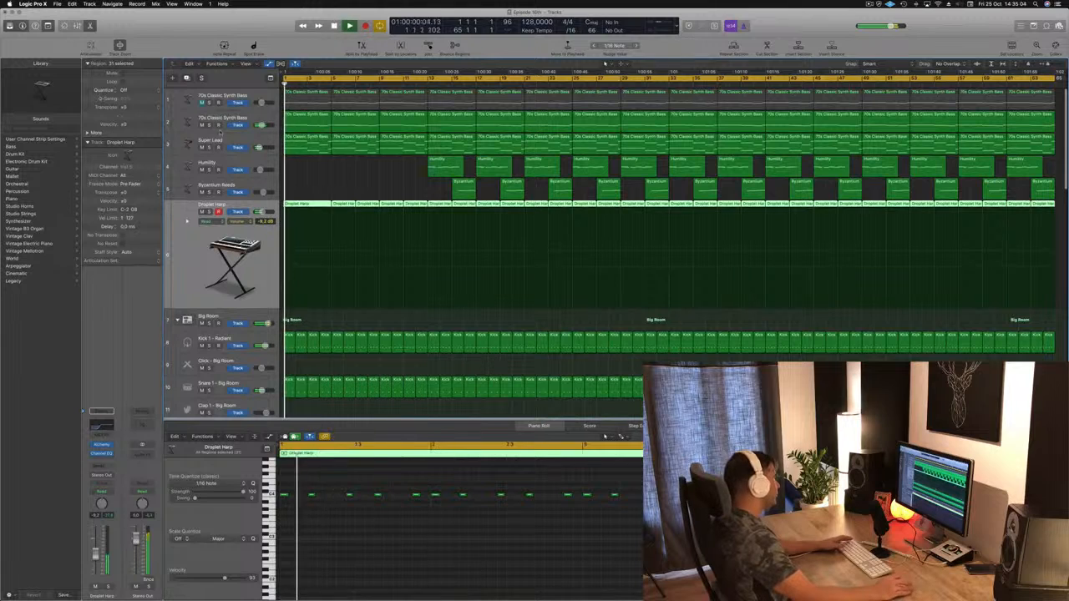
Step: Duplicate the Super Lead track with a copy of its first region at bar 1 and delete the duplicate's automation
left_click(221, 134)
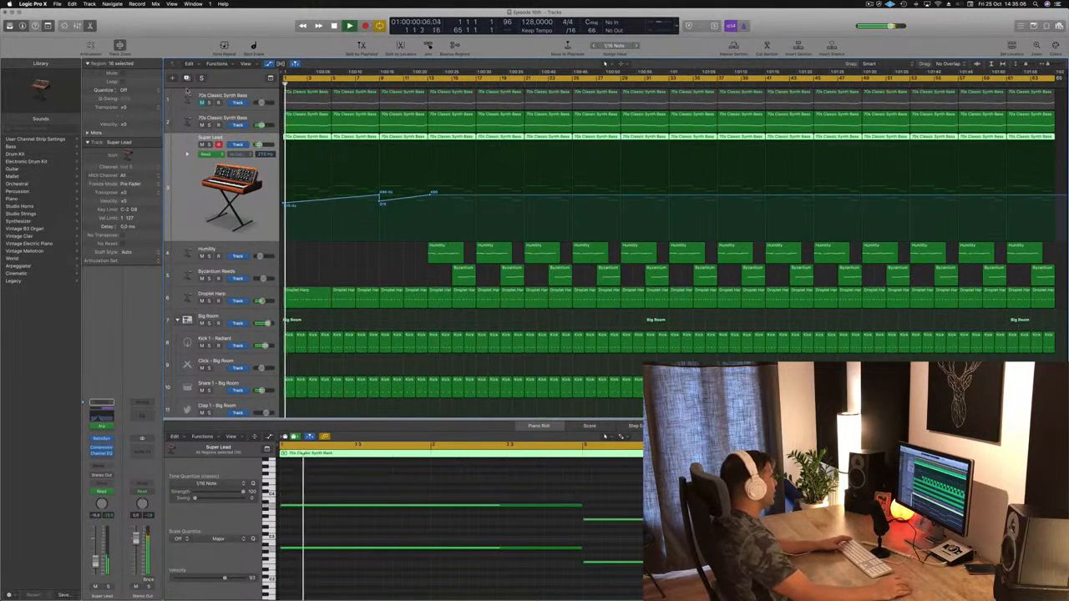
key("super+d")
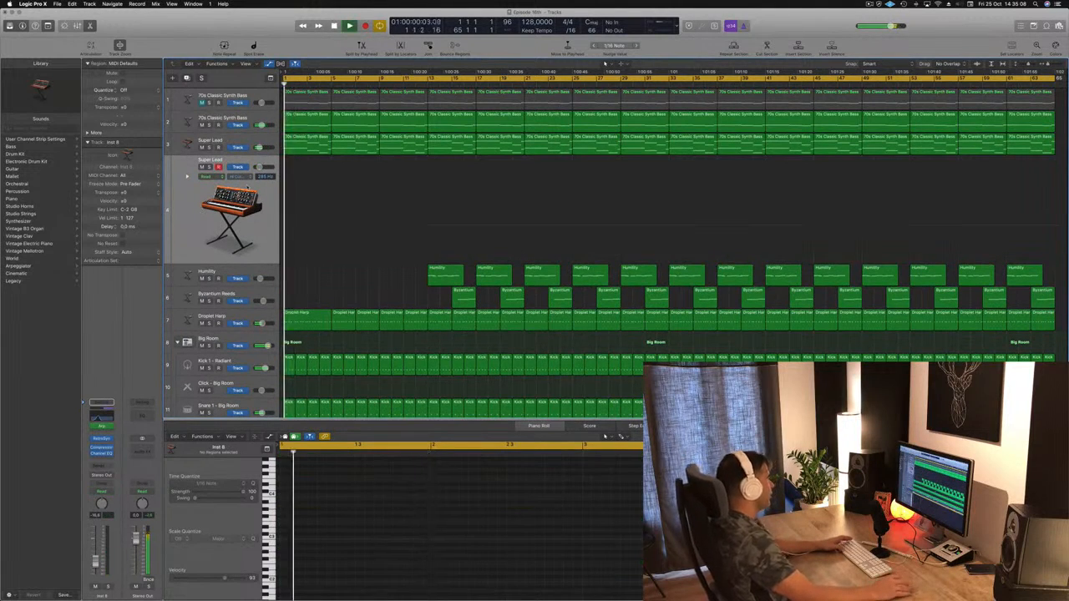
left_click(307, 142)
left_click_drag(307, 142, 307, 165)
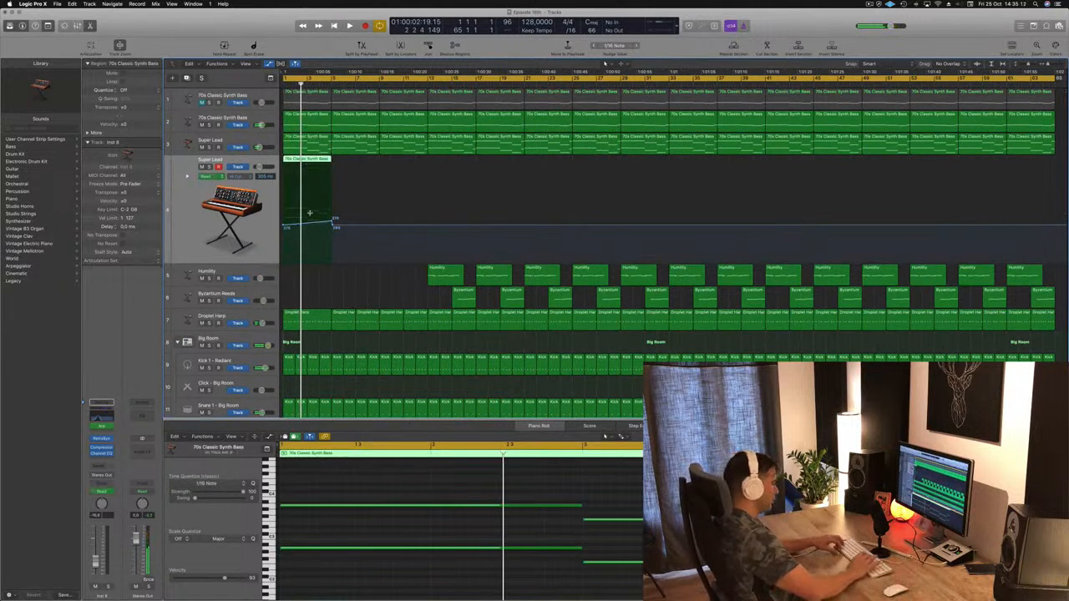
key("ctrl+super+BackSpace")
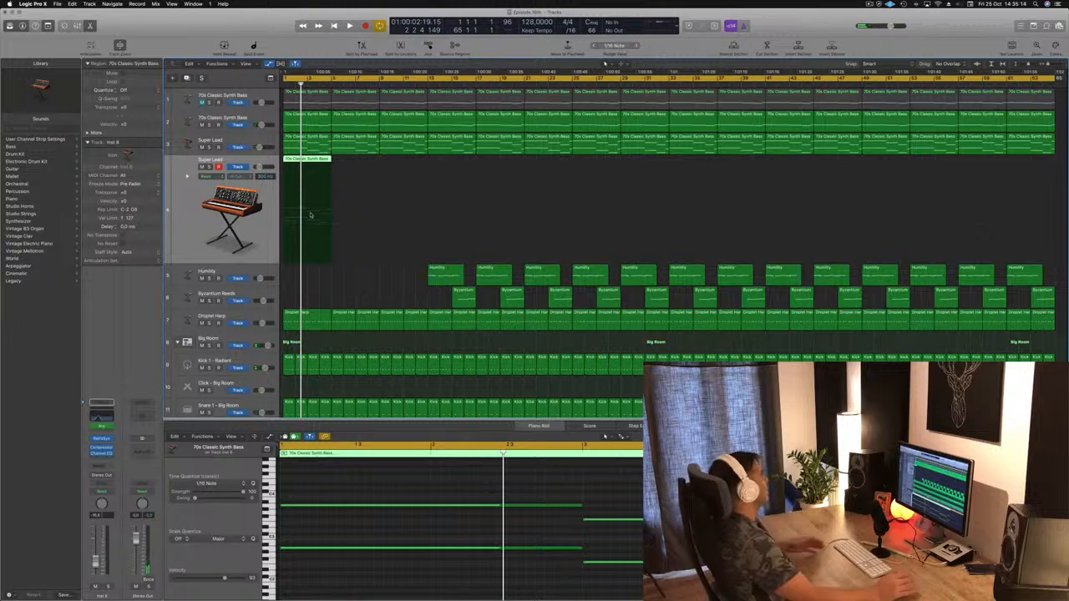
Step: Shorten the chords at bars 1, 3 and 4 of the copied region to brief stabs and play it back
scroll(429, 501, "down", 3)
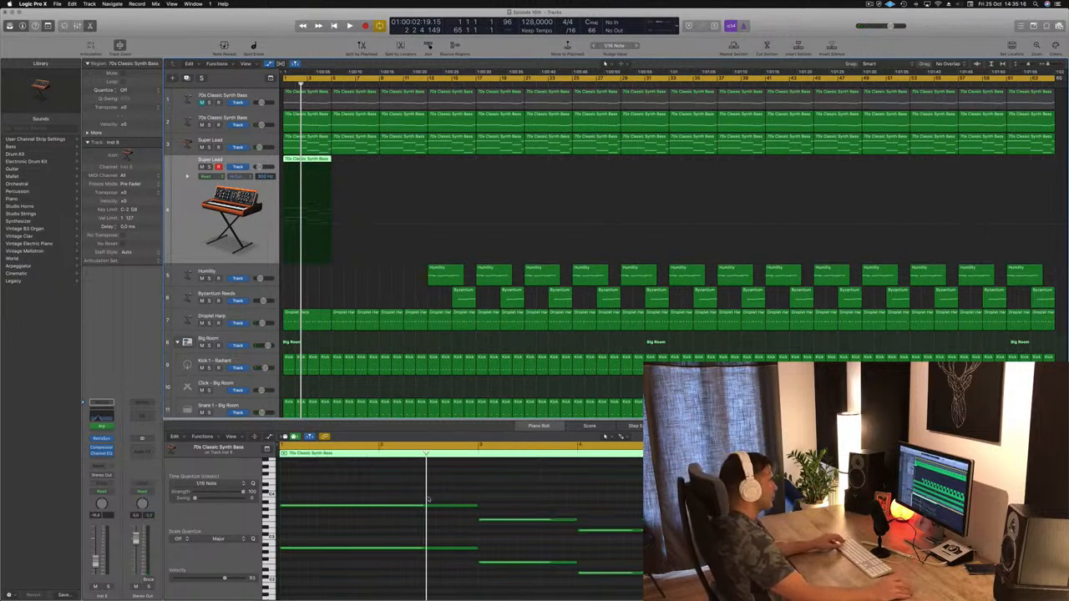
left_click_drag(450, 486, 466, 552)
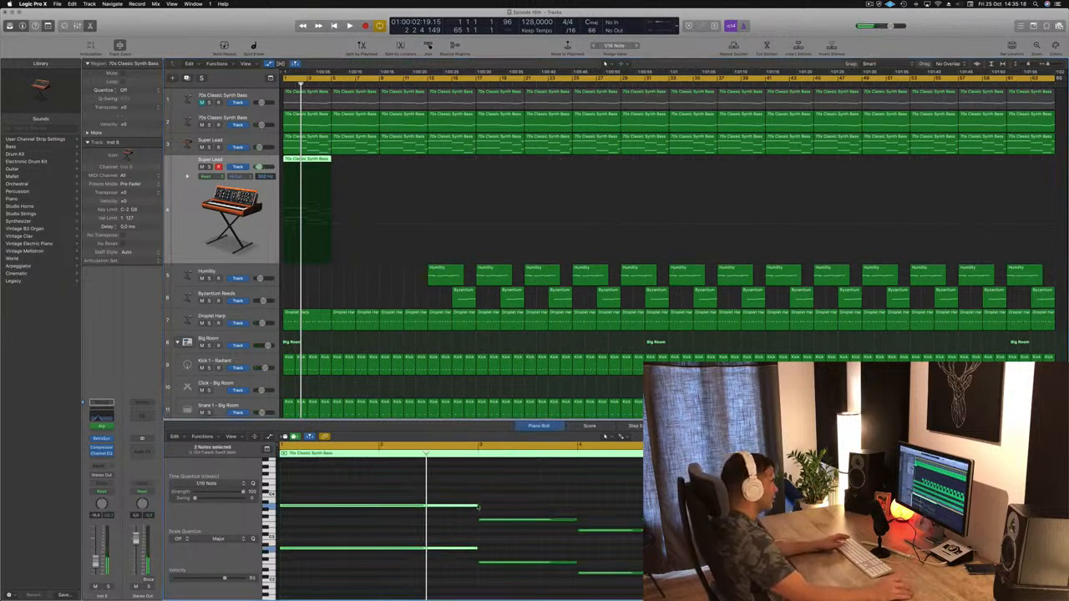
left_click_drag(478, 507, 295, 512)
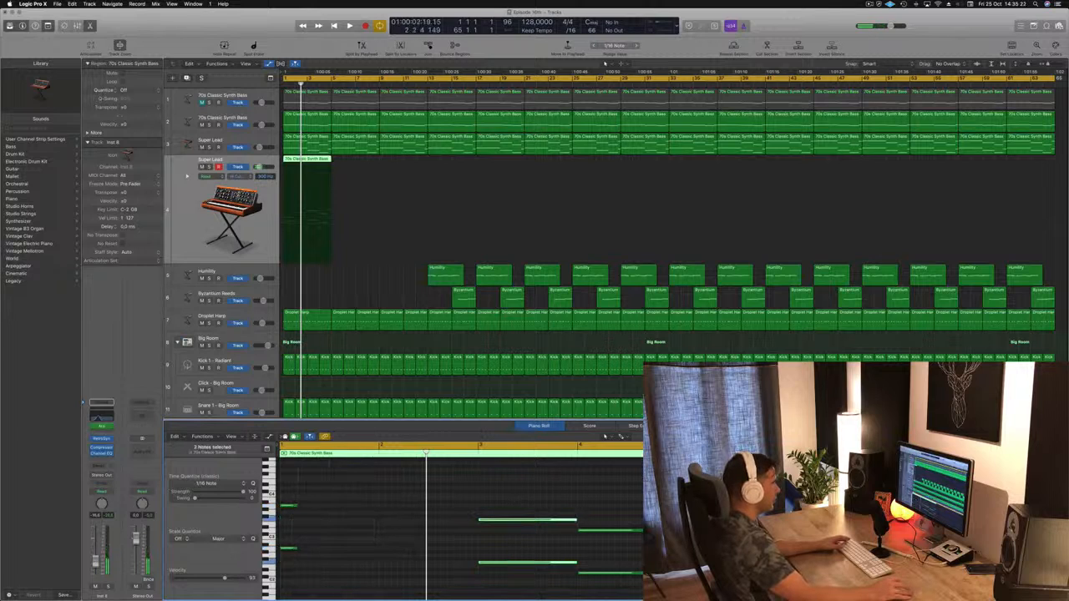
left_click_drag(575, 520, 501, 522)
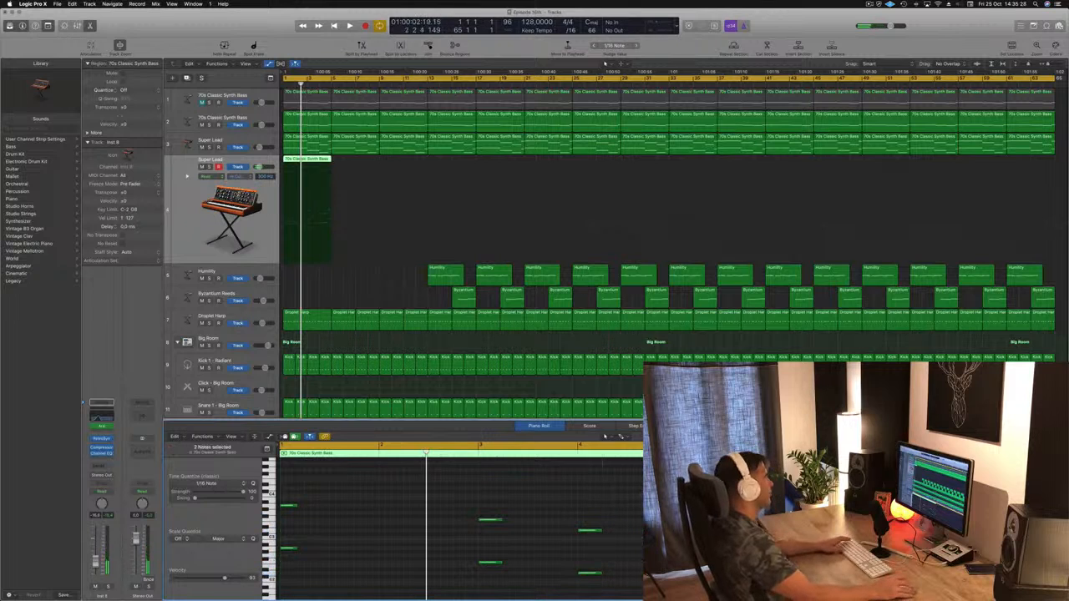
key("space")
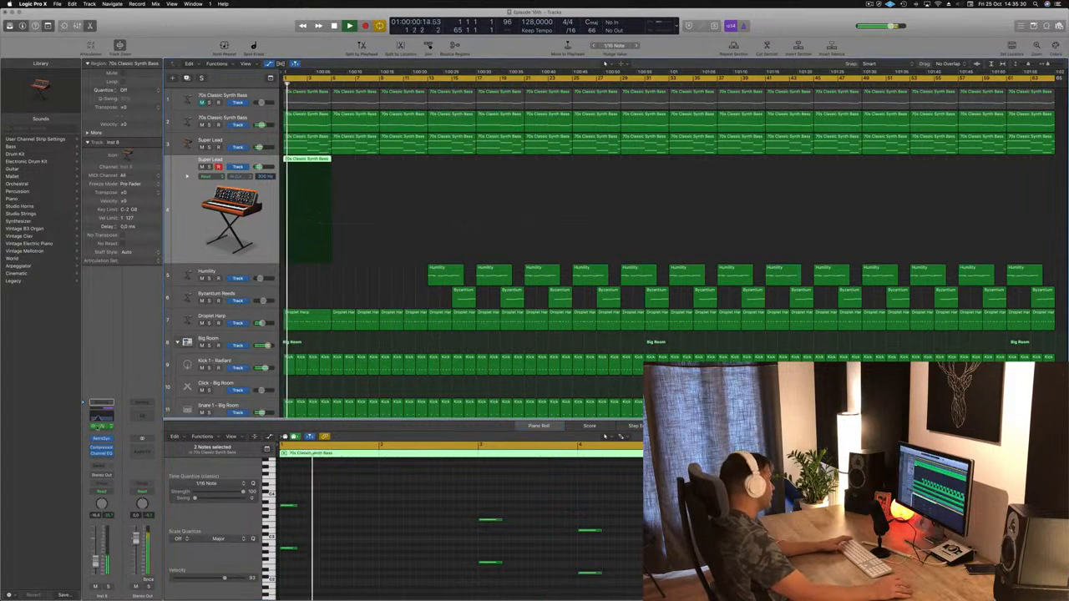
Step: Remove the Arpeggiator from the duplicated Super Lead track and bypass its Channel EQ
left_click(111, 427)
left_click(113, 418)
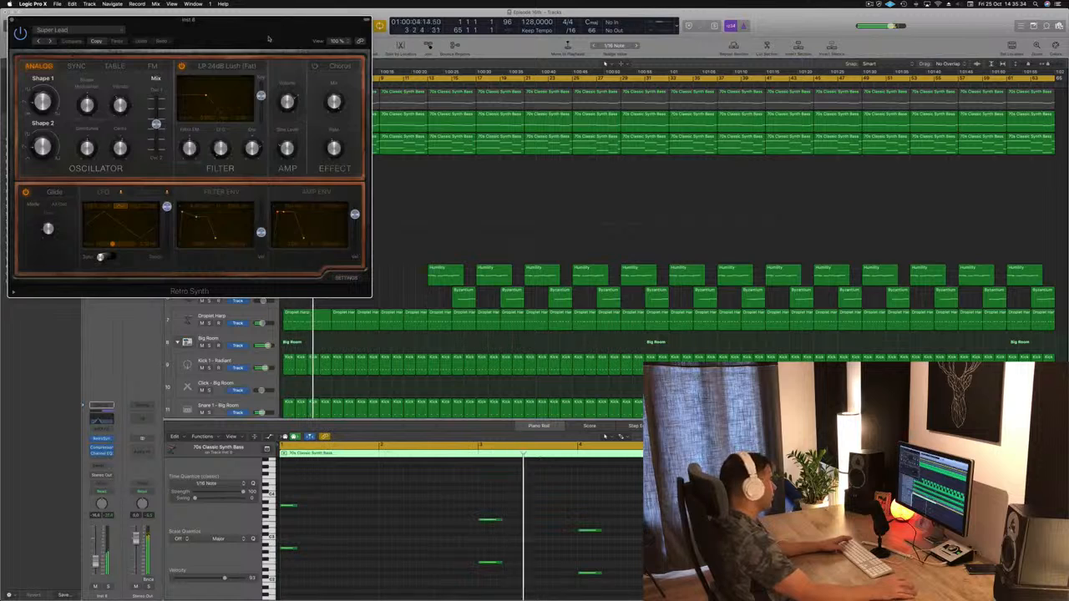
left_click_drag(268, 38, 786, 134)
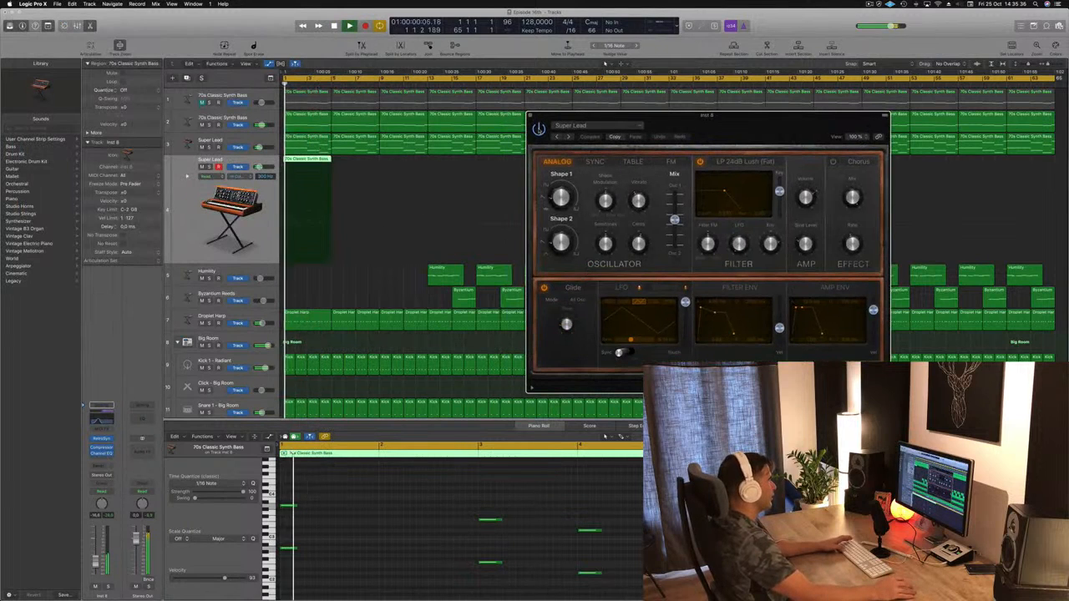
left_click(102, 419)
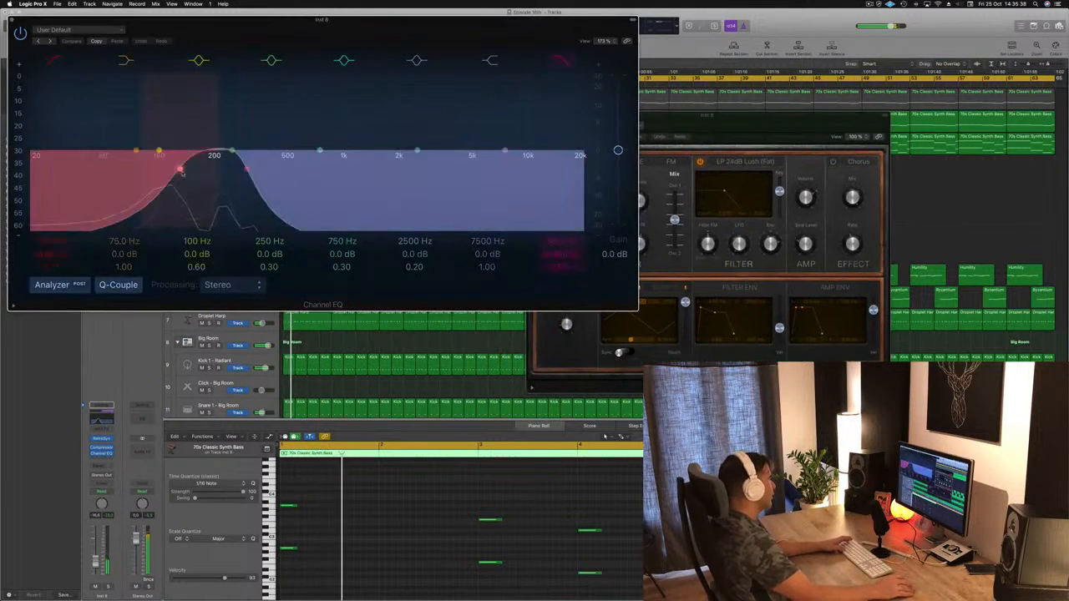
left_click(20, 34)
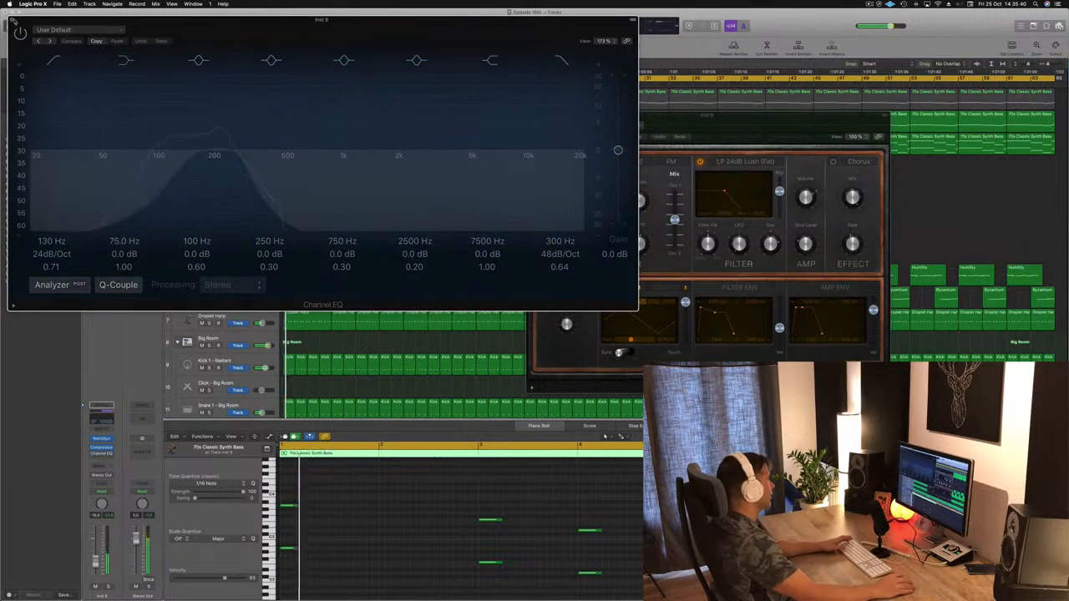
left_click(11, 20)
Step: Audition the next Retro Synth presets, including Synthesized Voice and Vintage Doppler, on the duplicated track
left_click_drag(567, 137, 383, 147)
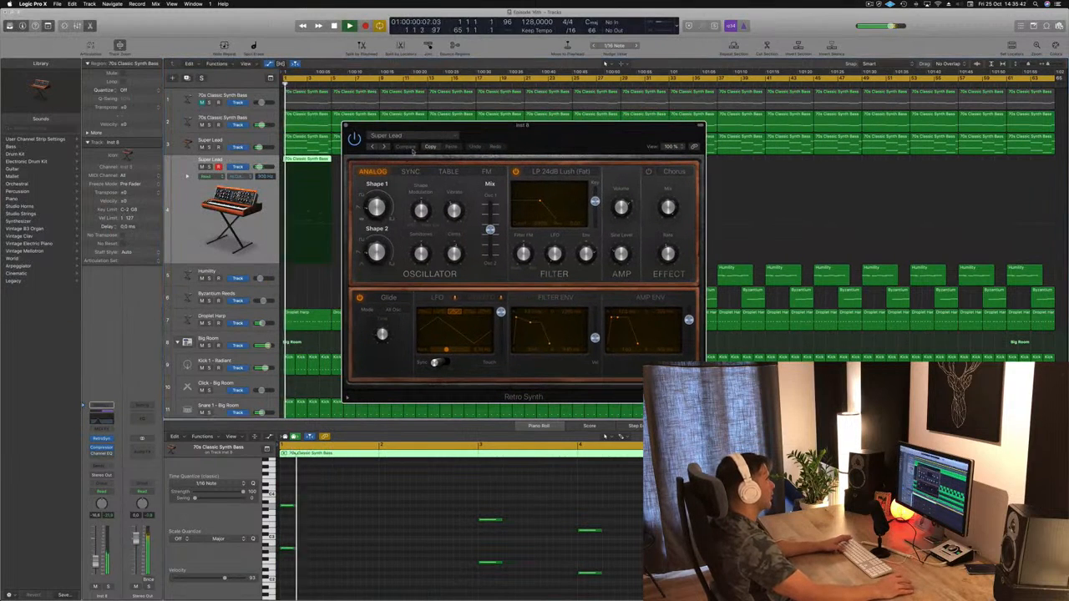
left_click(384, 148)
left_click(384, 148)
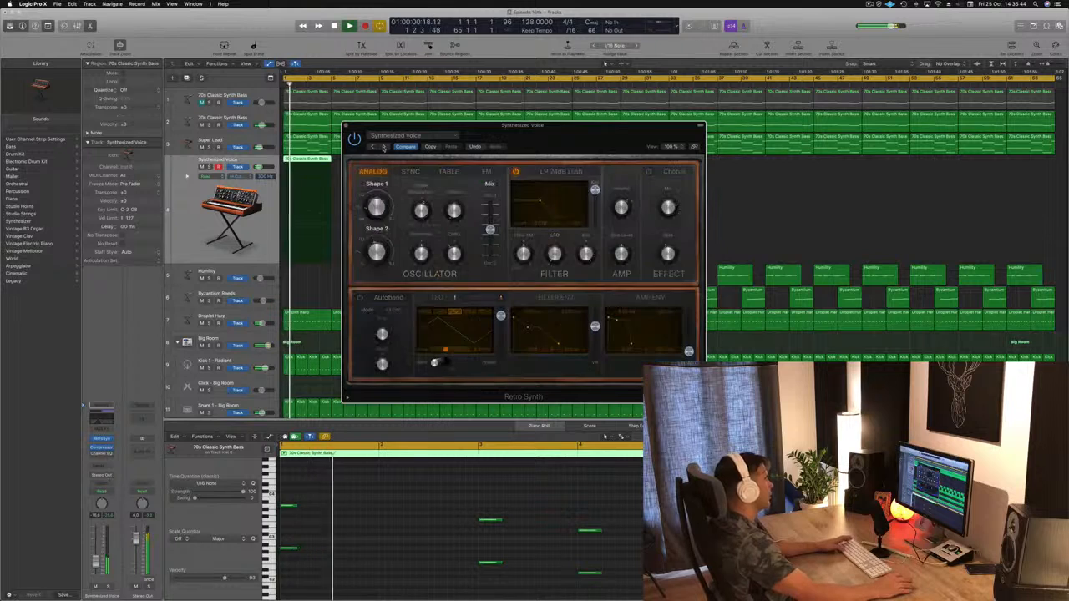
left_click(384, 148)
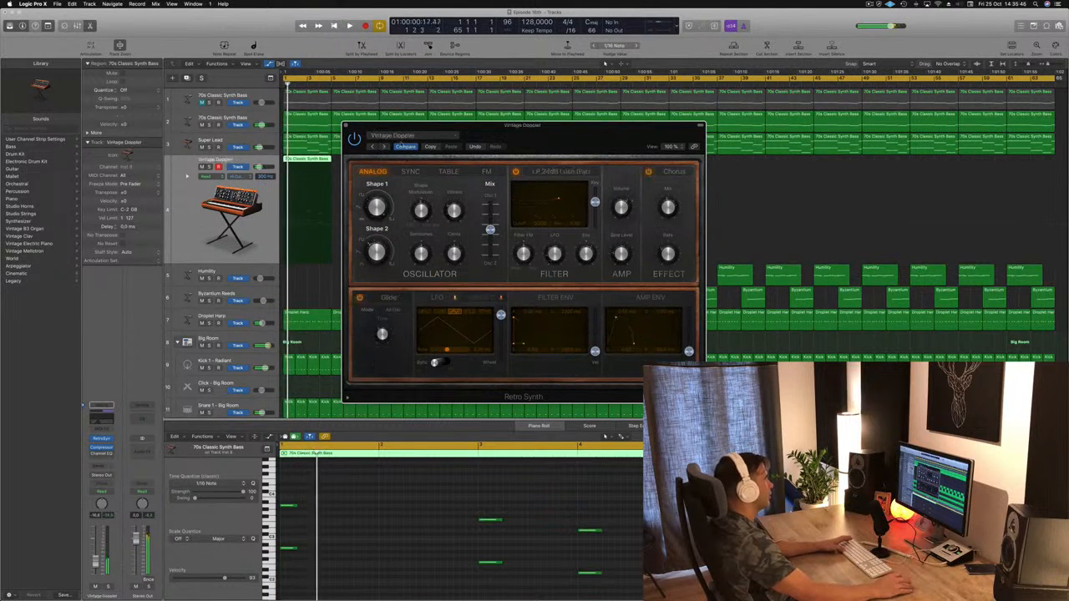
left_click_drag(429, 136, 531, 141)
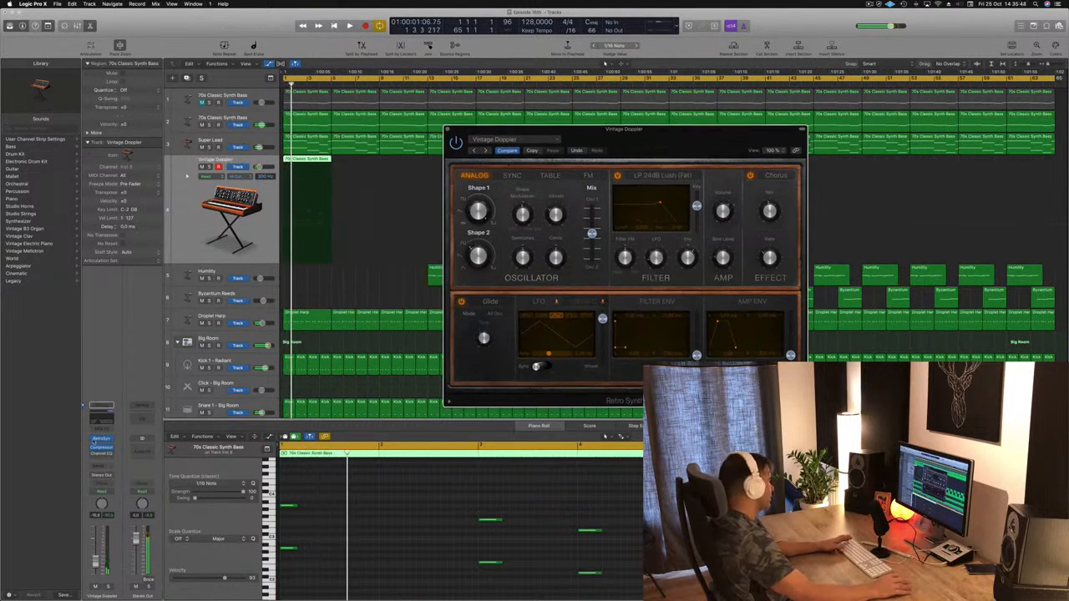
Step: Replace Retro Synth on the duplicated track with a stereo Alchemy instrument and start playback
left_click(111, 439)
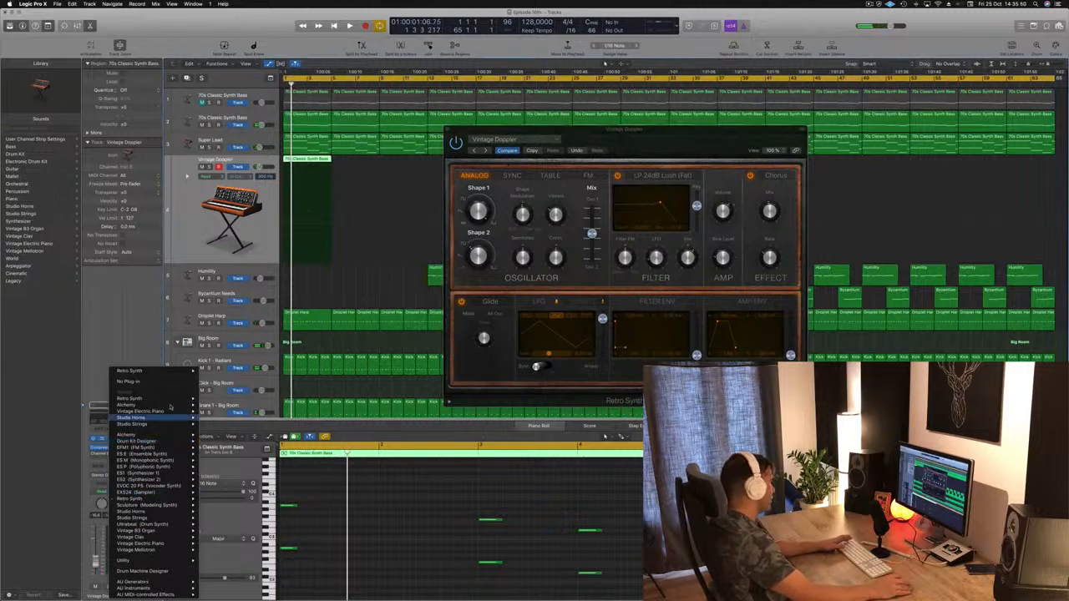
mouse_move(173, 405)
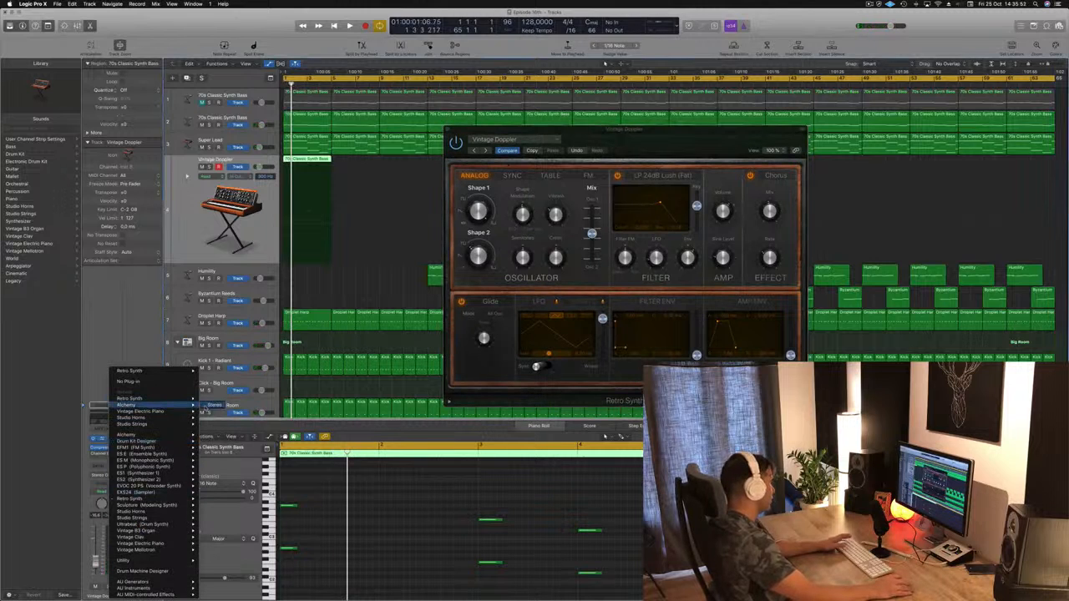
left_click(213, 405)
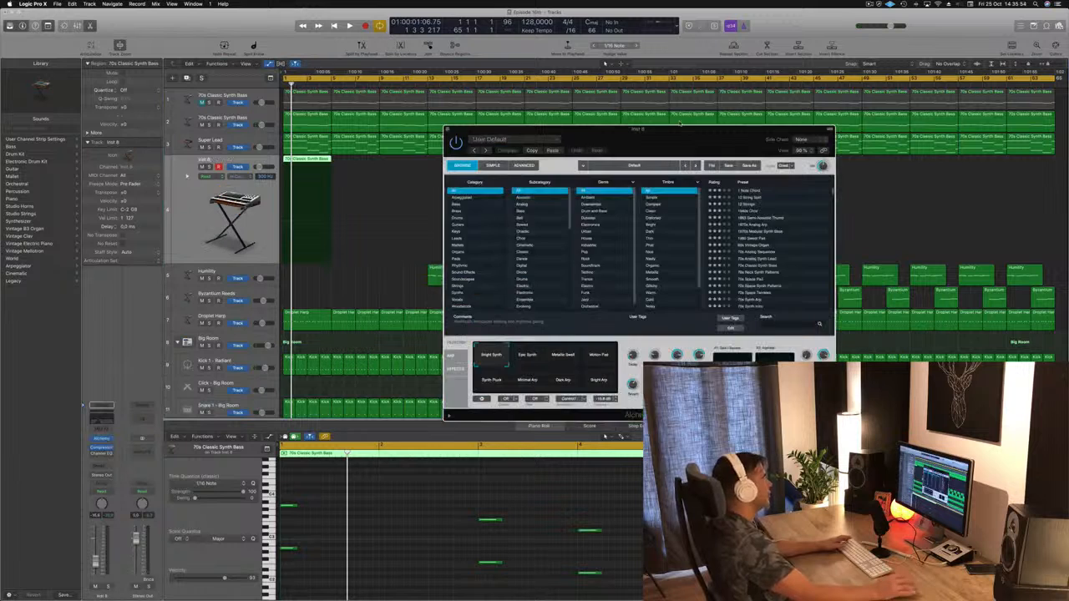
left_click_drag(673, 131, 658, 113)
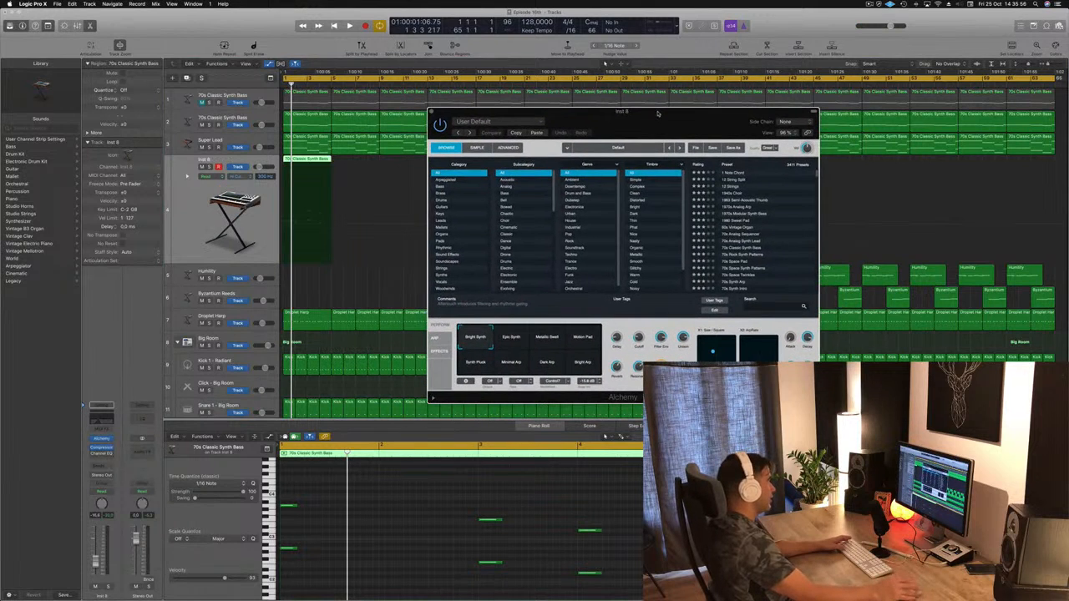
key("space")
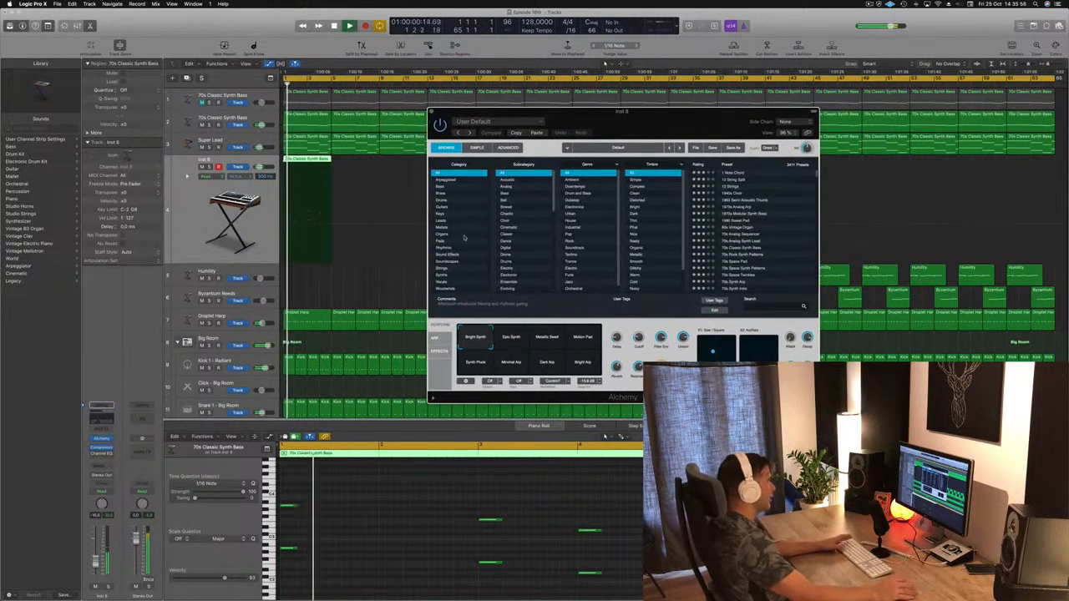
Step: Show only Alchemy's Pads presets, auditioning Abandoned Pad and Additive Sustain with the track's volume slightly lowered
left_click(464, 239)
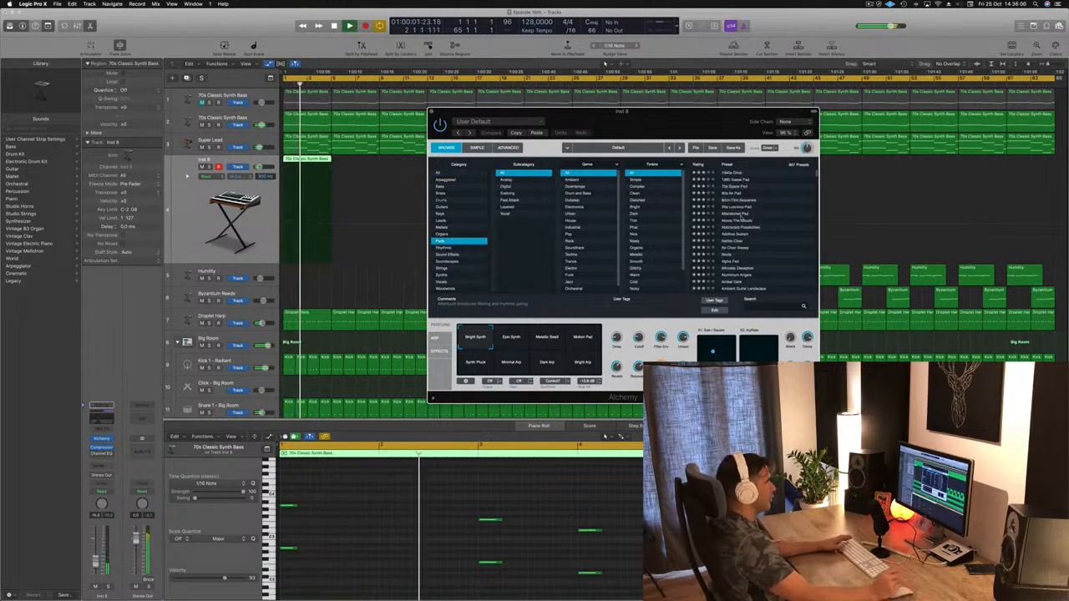
left_click(741, 214)
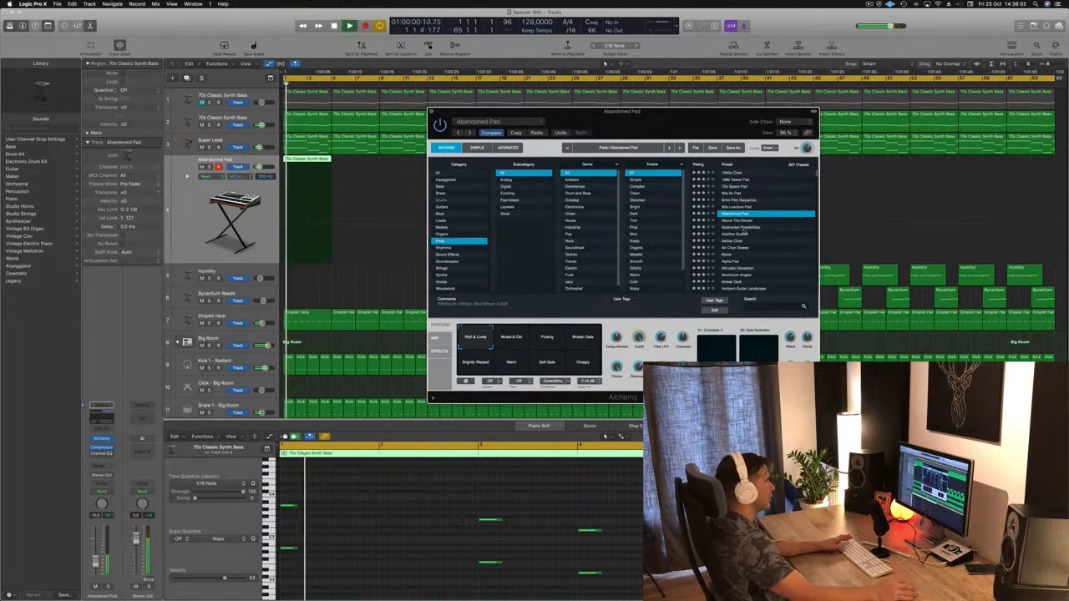
left_click(739, 234)
key("space")
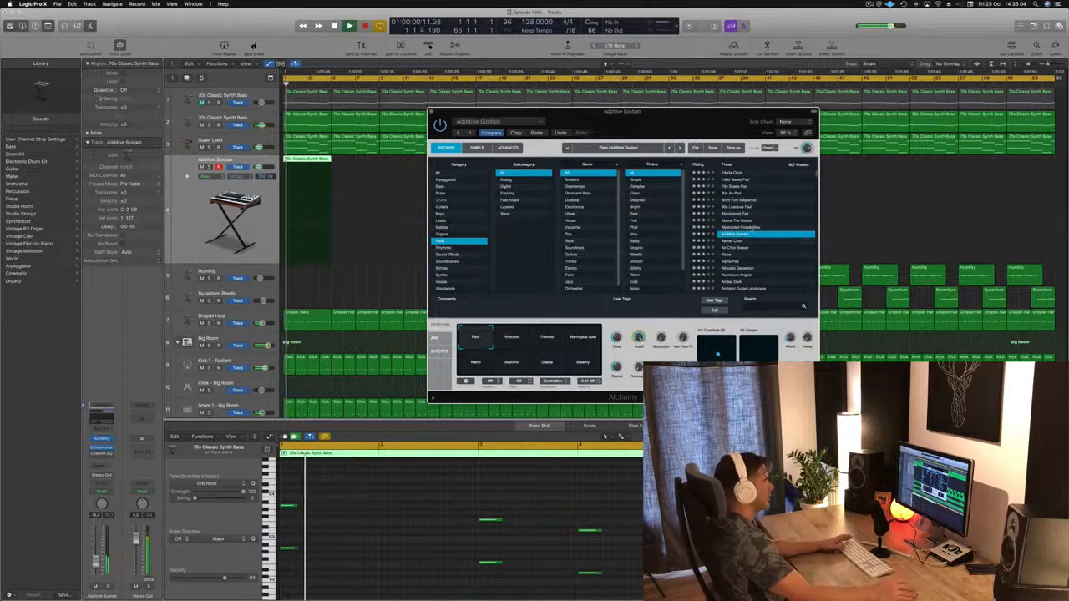
key("space")
key("space")
left_click(95, 567)
left_click_drag(95, 566, 95, 569)
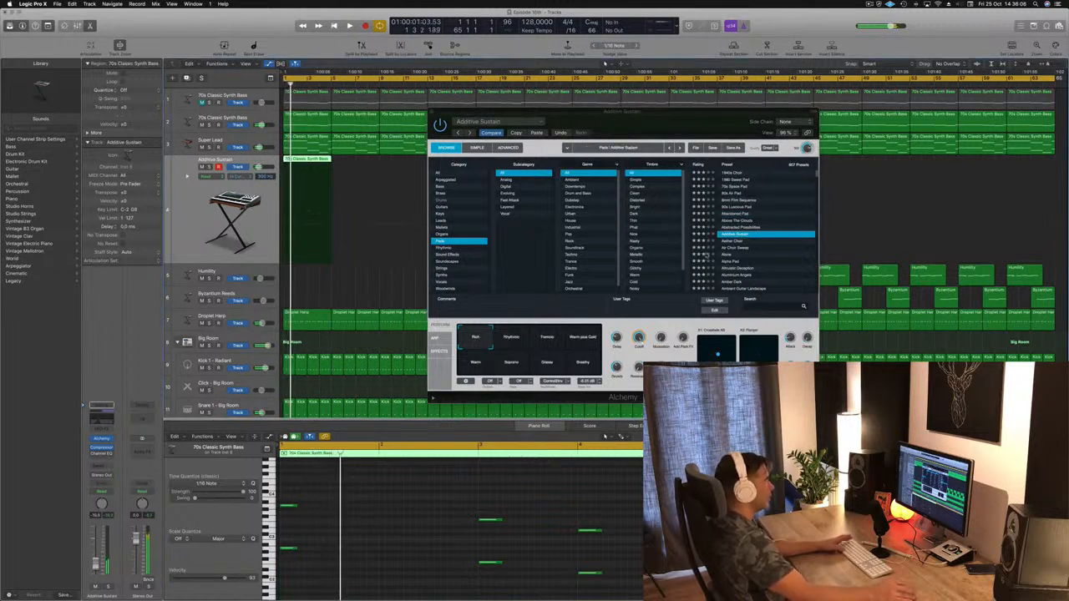
Step: Audition the Alpha Pad and Analog Resonant Sweep 01 presets in Alchemy against the arrangement
scroll(764, 241, "down", 2)
left_click(740, 233)
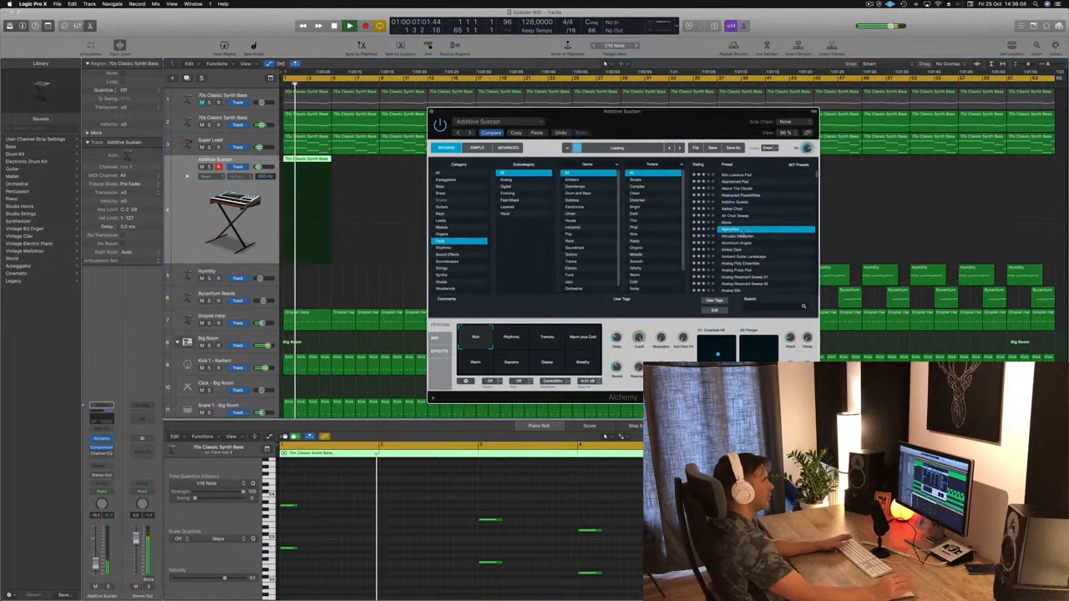
left_click(743, 230)
scroll(763, 240, "down", 2)
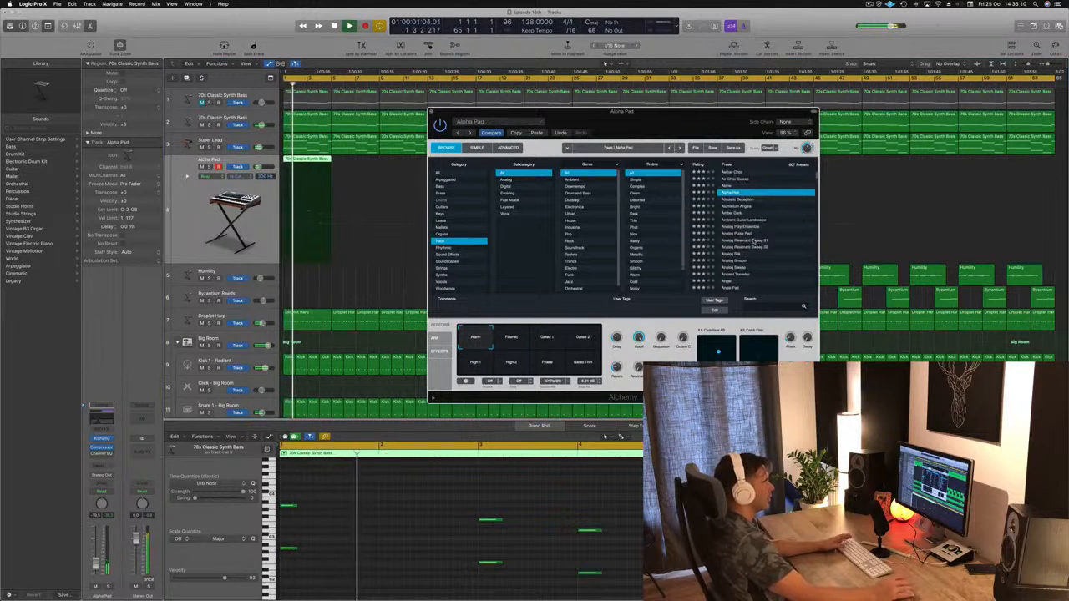
left_click(756, 241)
key("space")
key("space")
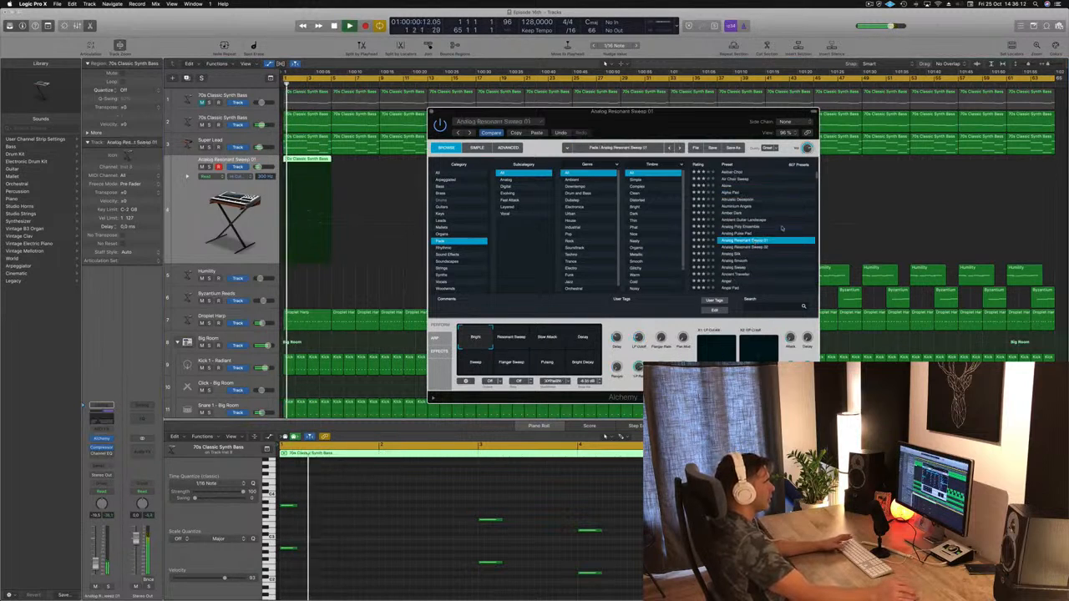
Step: Audition the Angelic Choir and Aquaponics pad presets and look through the available timbre filters
scroll(761, 241, "down", 3)
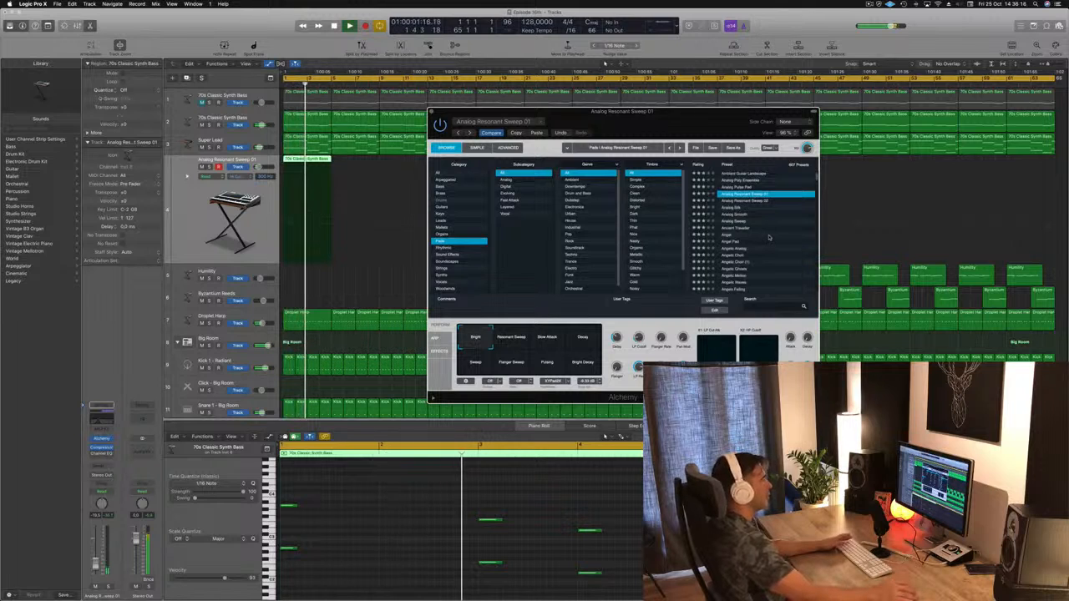
left_click(735, 256)
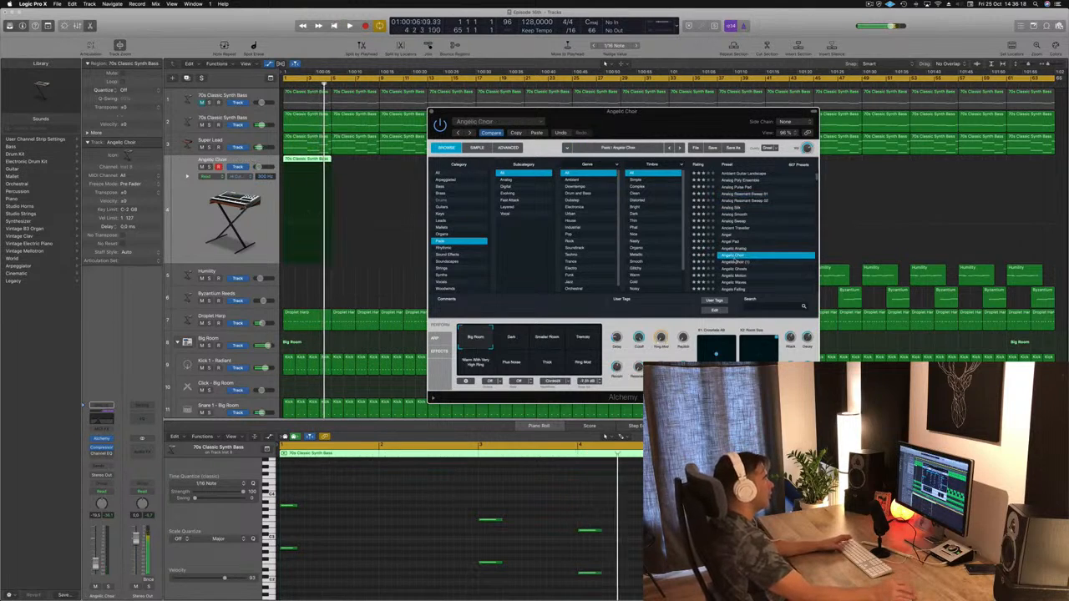
scroll(771, 255, "down", 3)
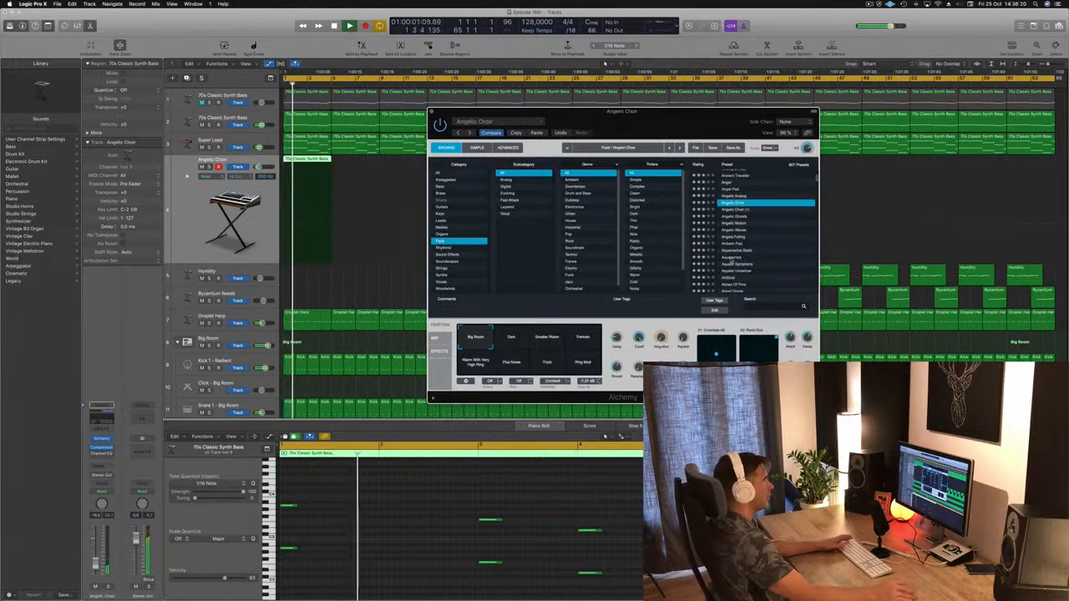
left_click(734, 258)
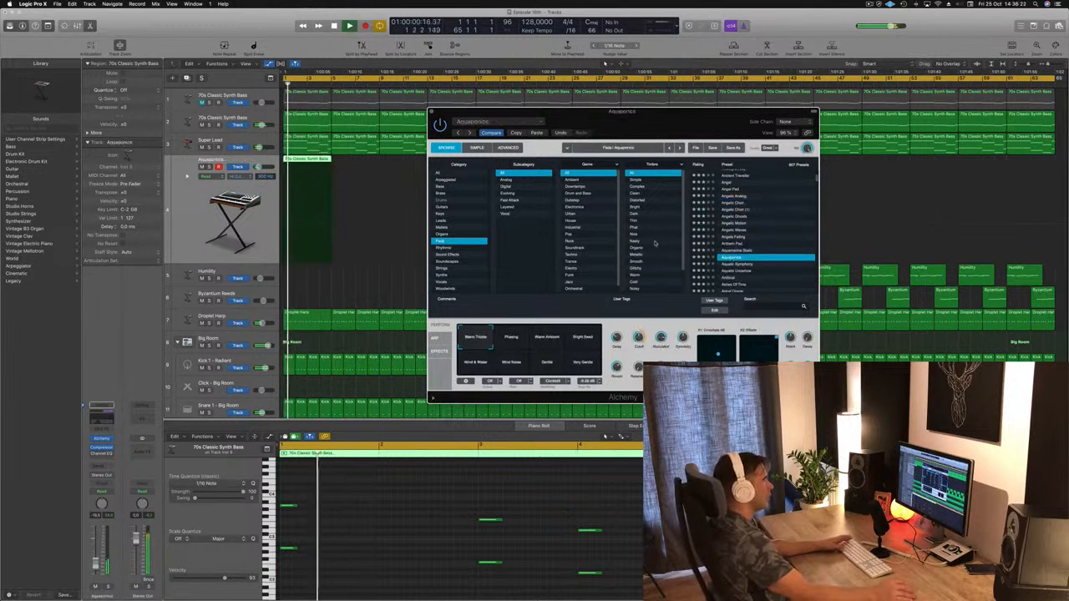
scroll(655, 243, "down", 3)
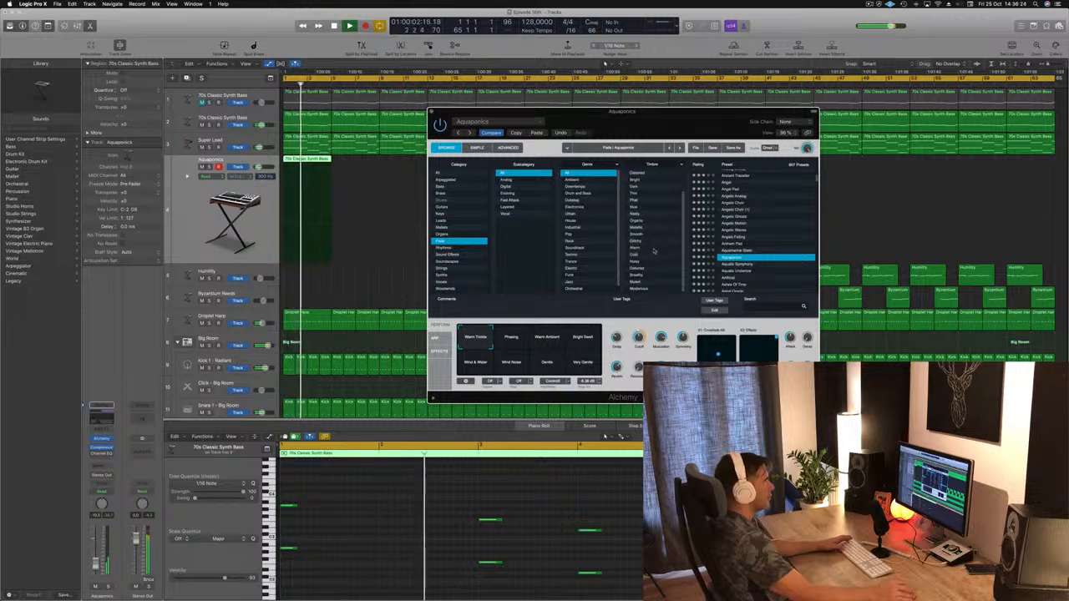
scroll(654, 249, "up", 5)
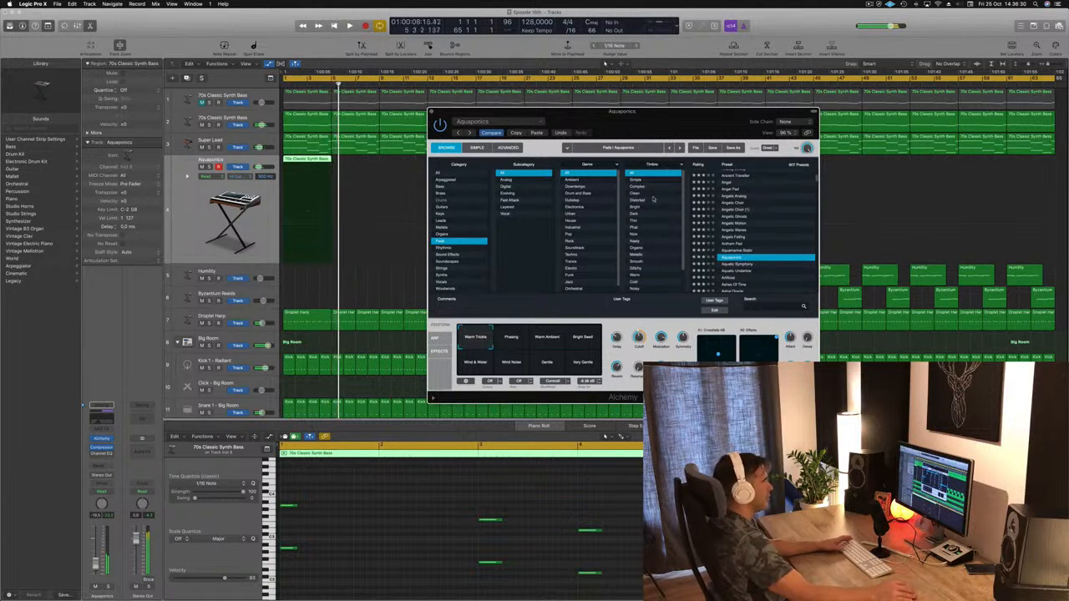
Step: Filter the pads by the Distorted timbre, audition Swelling Flutter Pad 03 and Vintage String 1, and load Waves Of Mercury
left_click(653, 201)
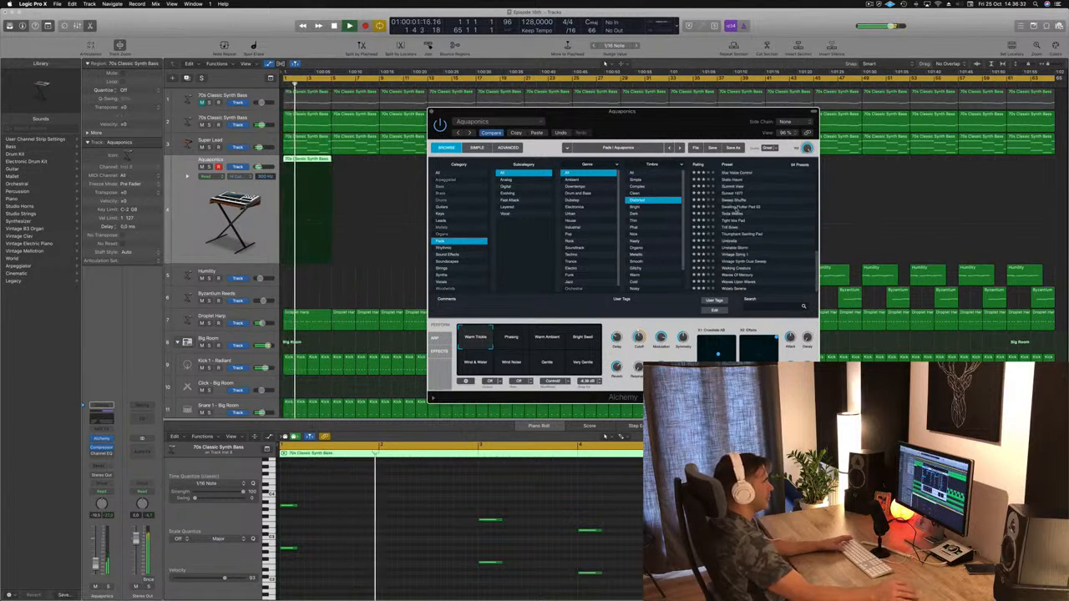
left_click(735, 207)
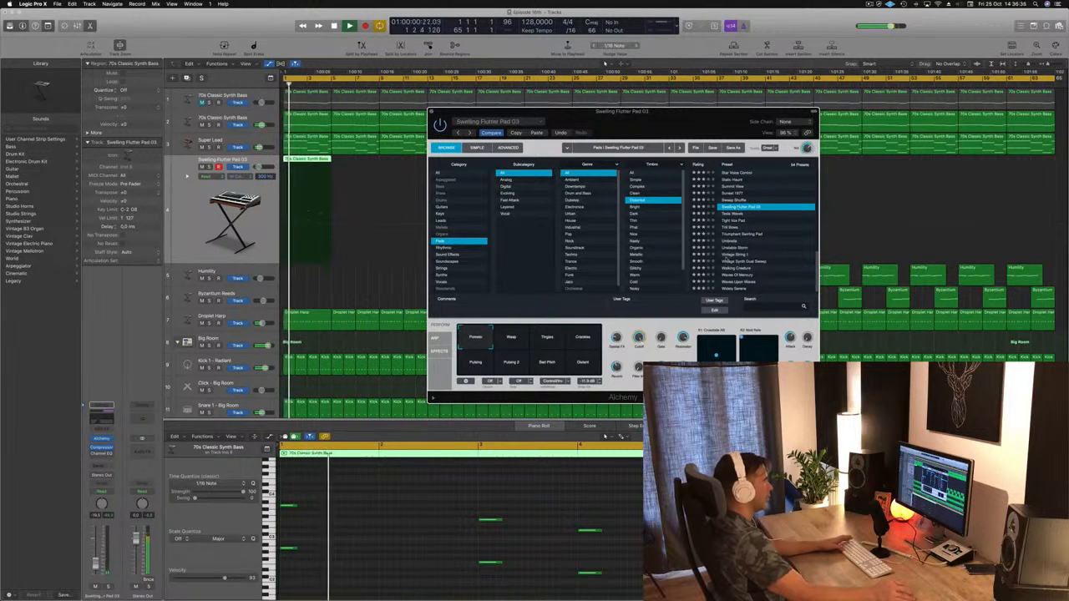
left_click(733, 255)
key("space")
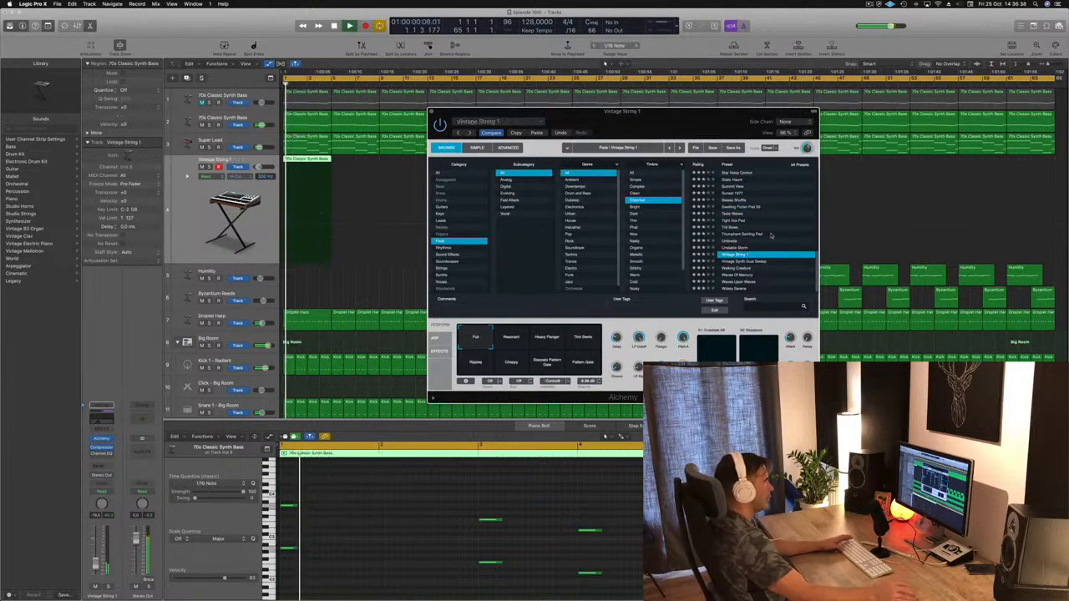
left_click(735, 275)
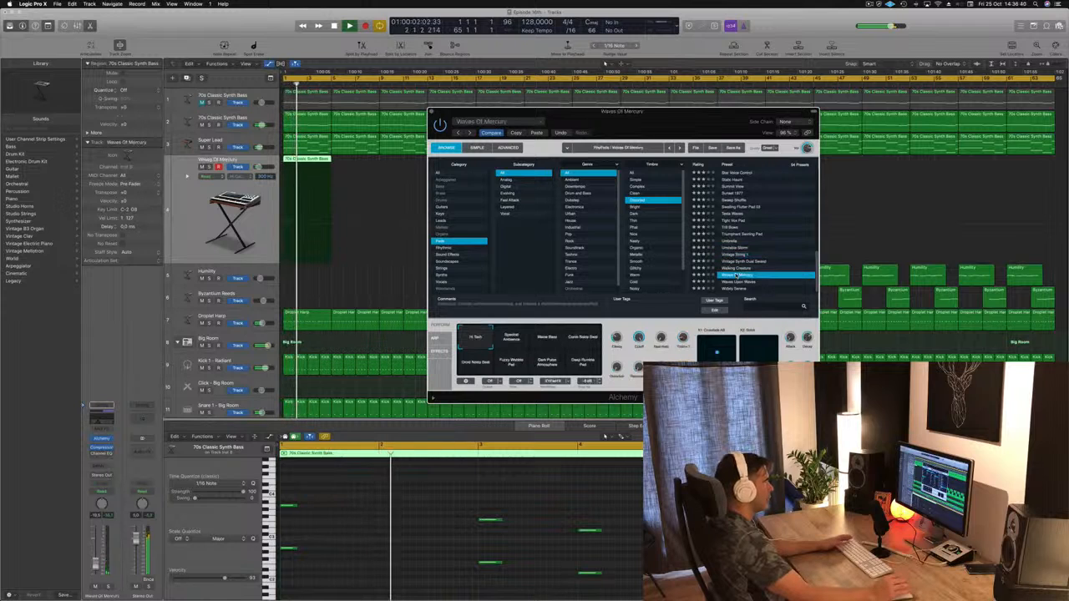
key("space")
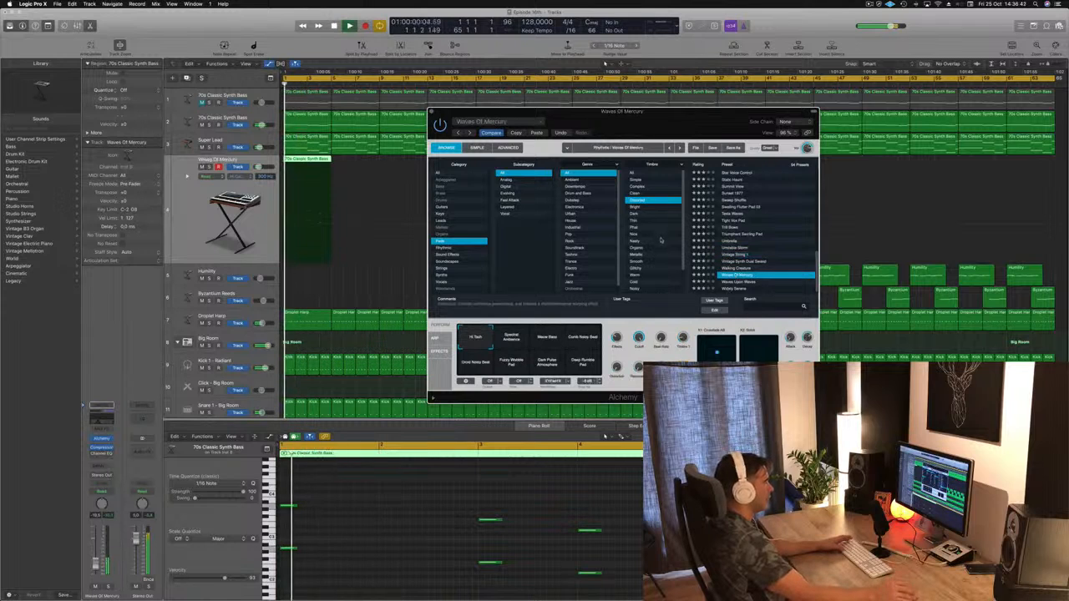
key("space")
key("space")
Step: Add a send to Bus 6 on the Waves Of Mercury track and start playback
left_click(81, 447)
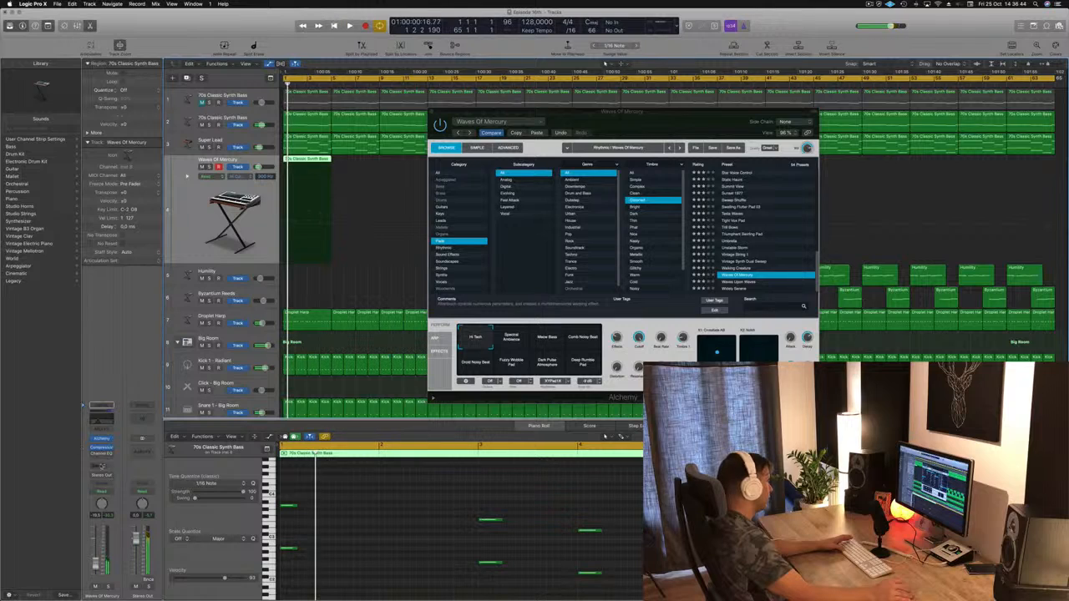
left_click(101, 465)
mouse_move(100, 481)
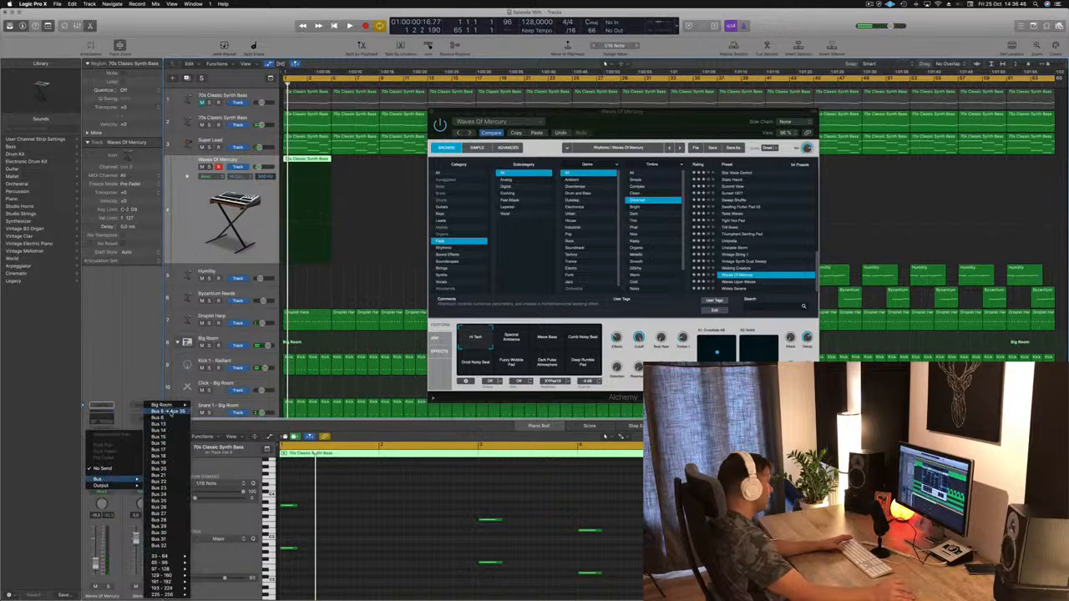
mouse_move(176, 404)
left_click(171, 416)
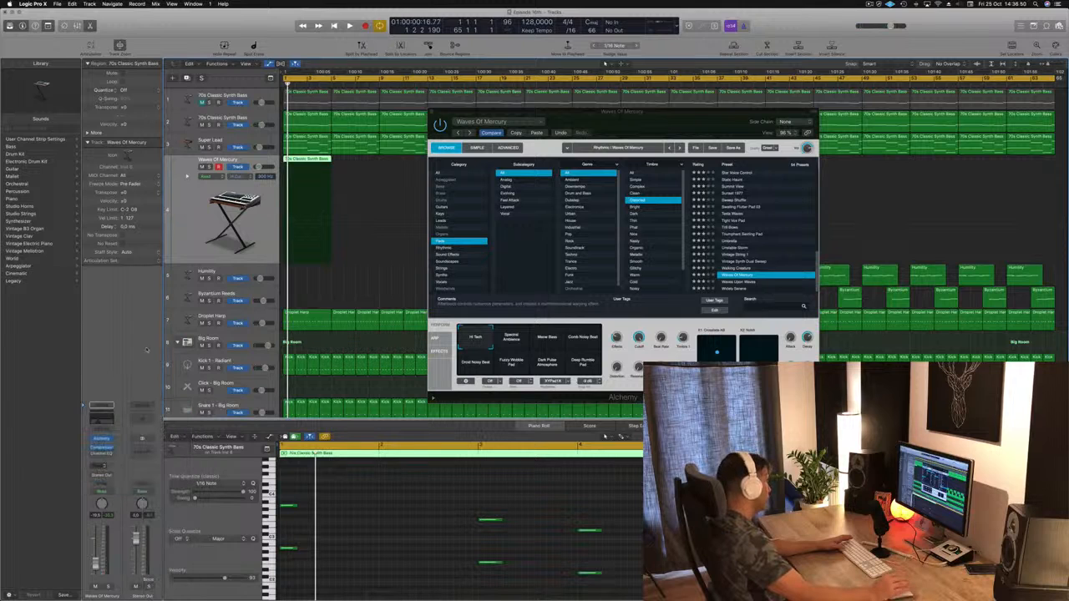
key("space")
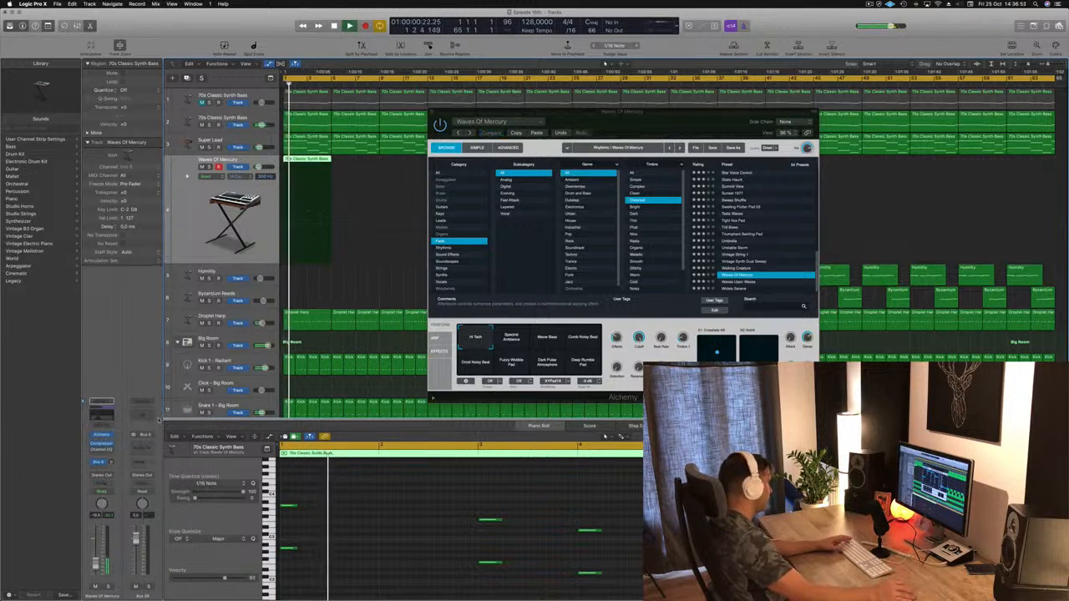
Step: Show the mixer, look through its channel strips during playback, and close the Alchemy window
key("x")
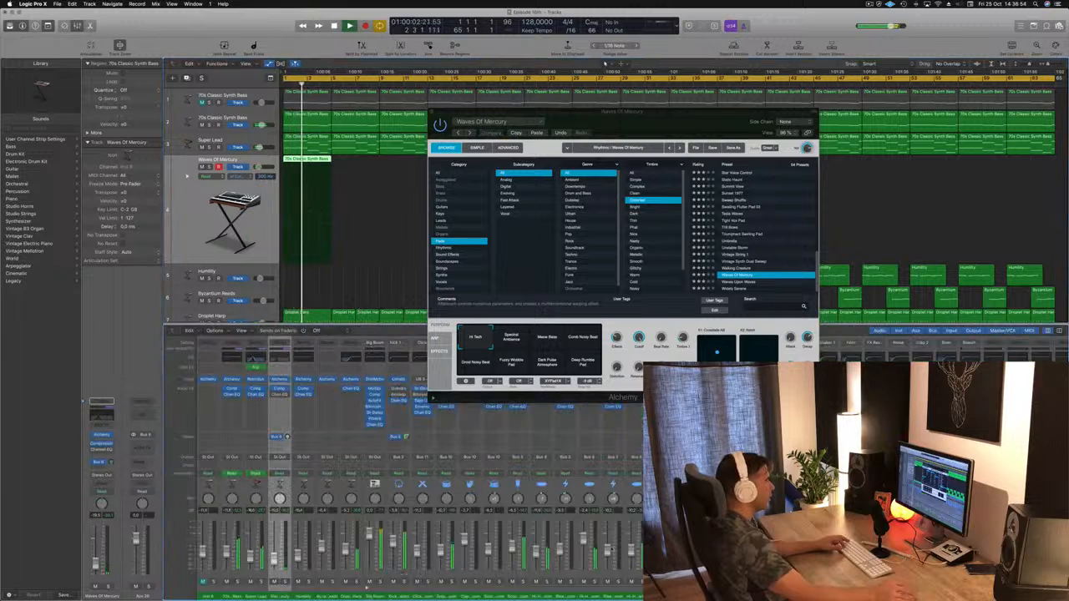
scroll(417, 468, "right", 5)
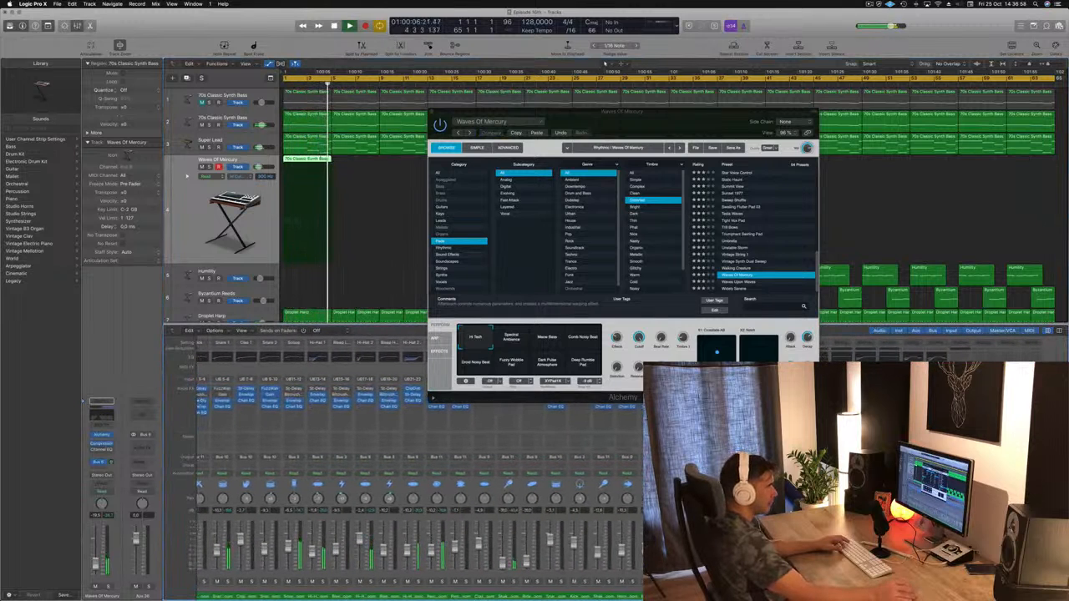
scroll(225, 587, "left", 3)
left_click_drag(610, 111, 596, 112)
left_click(417, 112)
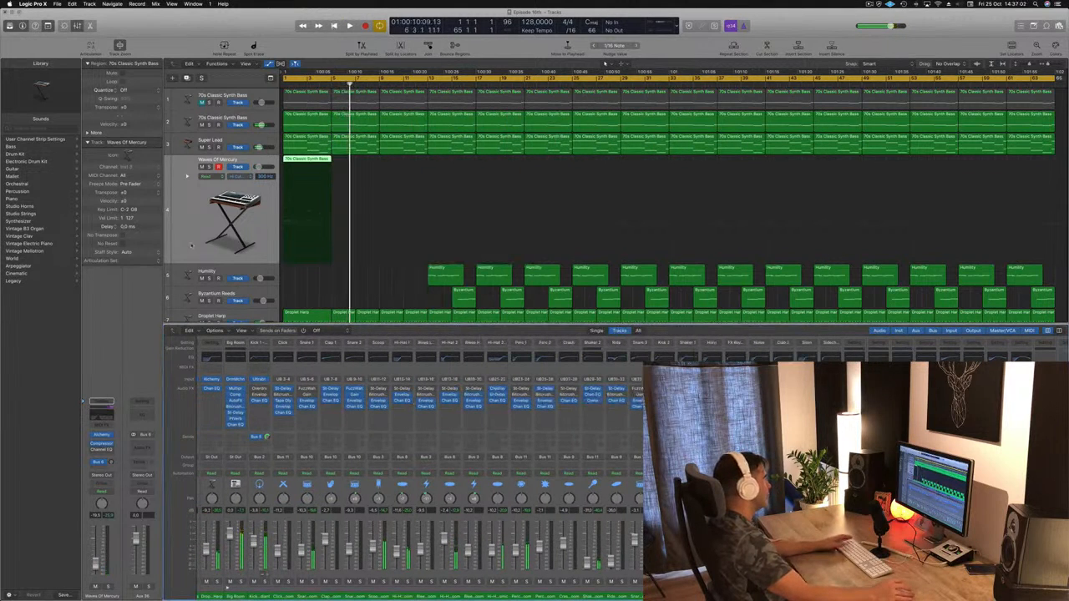
left_click(191, 246)
key("space")
key("space")
key("space")
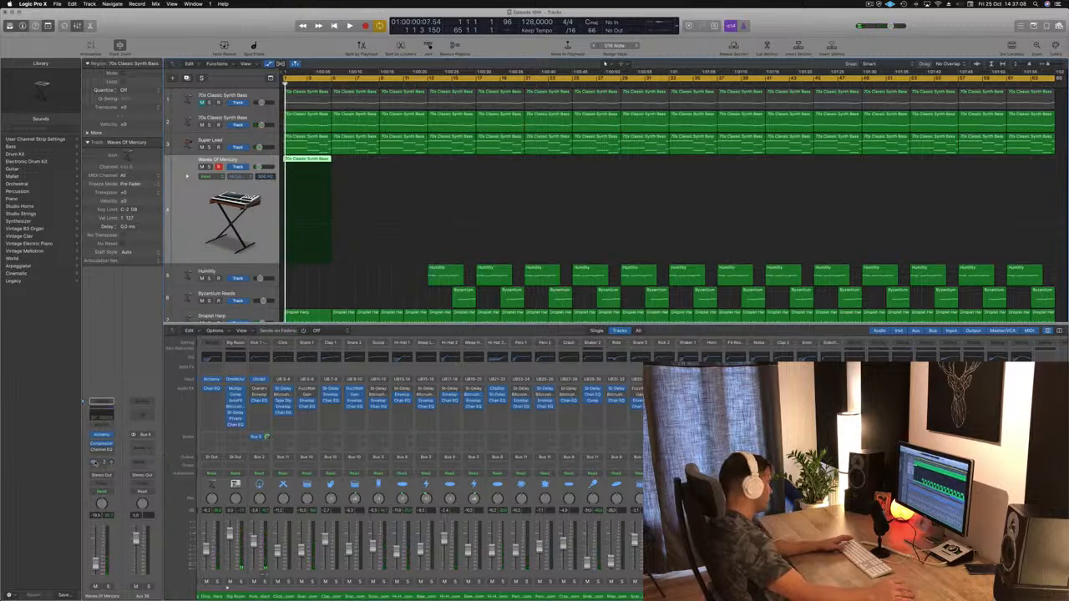
Step: Insert a stereo SilverVerb on the Bus 6 aux channel and load its saved grandiose preset
left_click(152, 445)
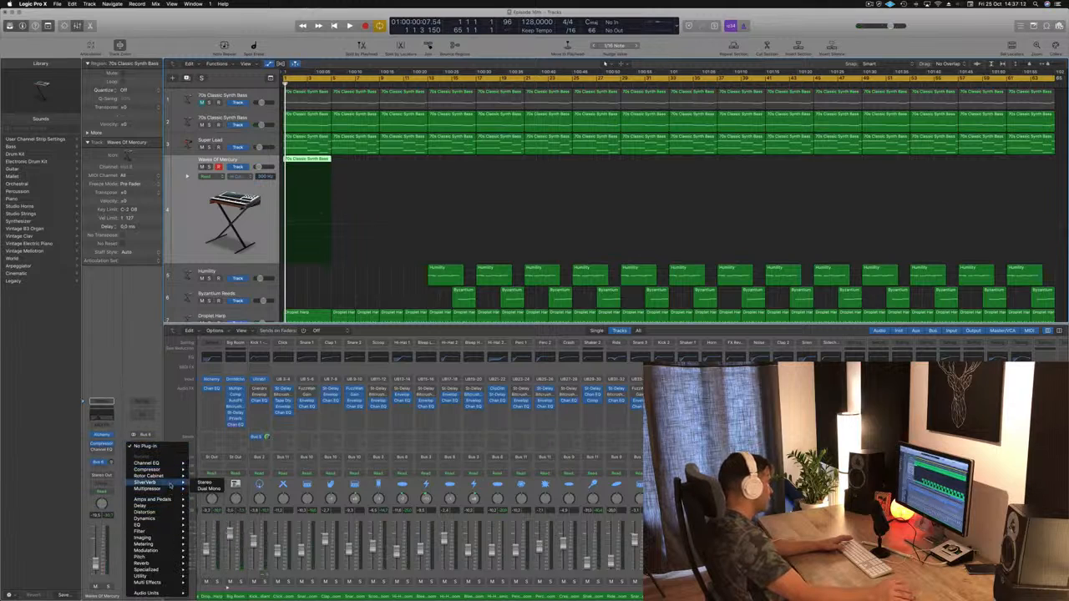
left_click(205, 482)
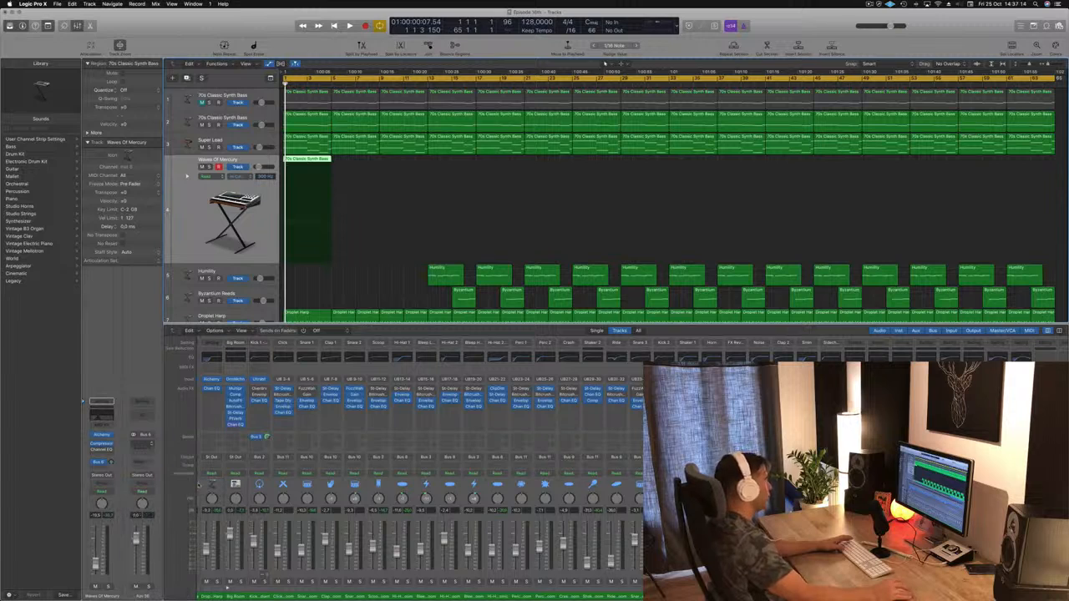
left_click(77, 30)
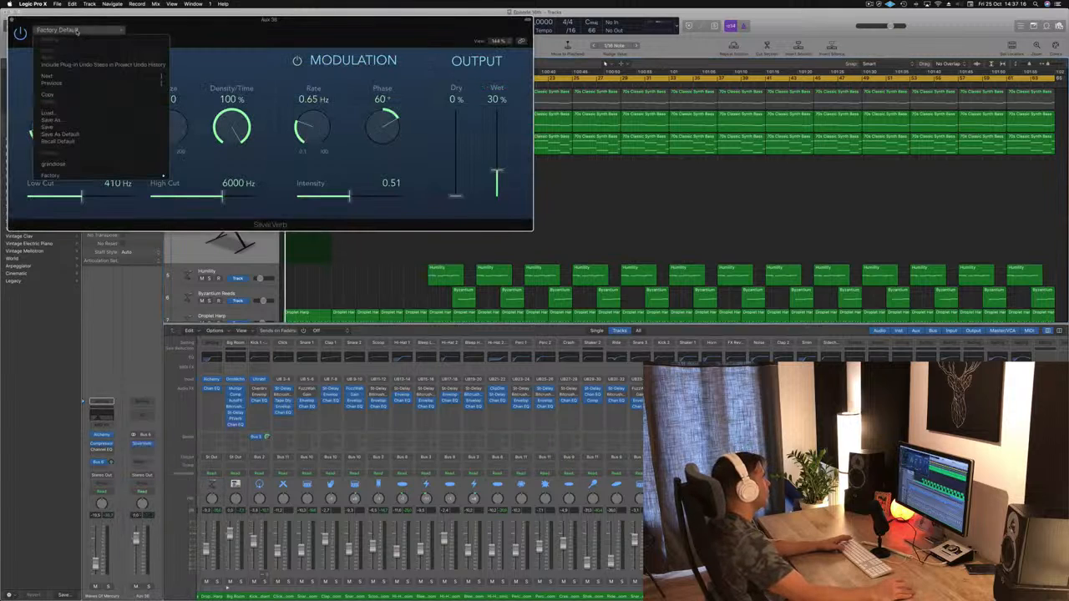
left_click(87, 165)
left_click_drag(224, 33, 544, 116)
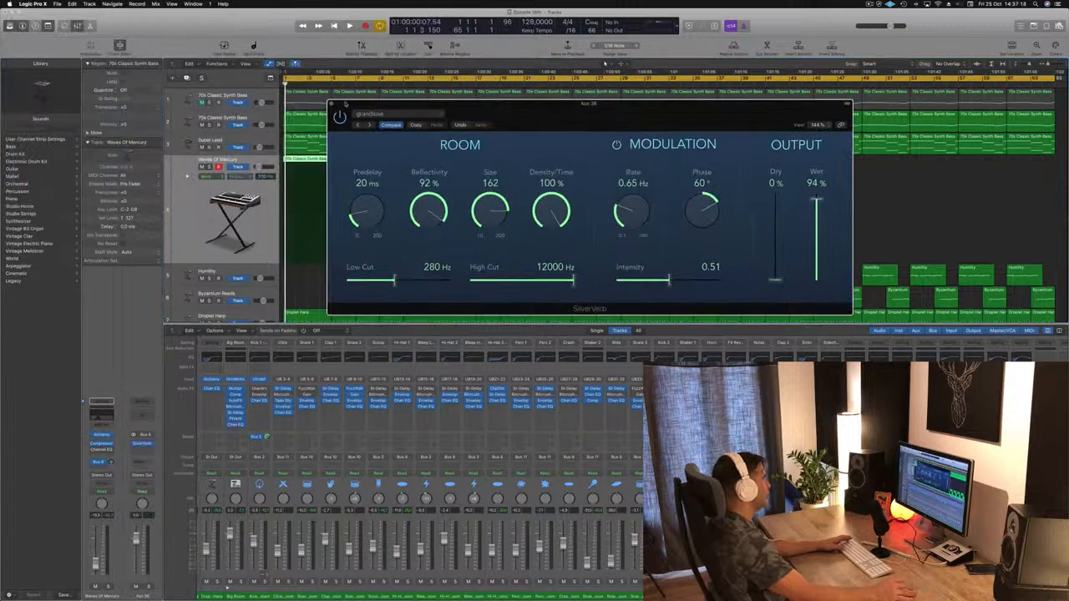
left_click(331, 104)
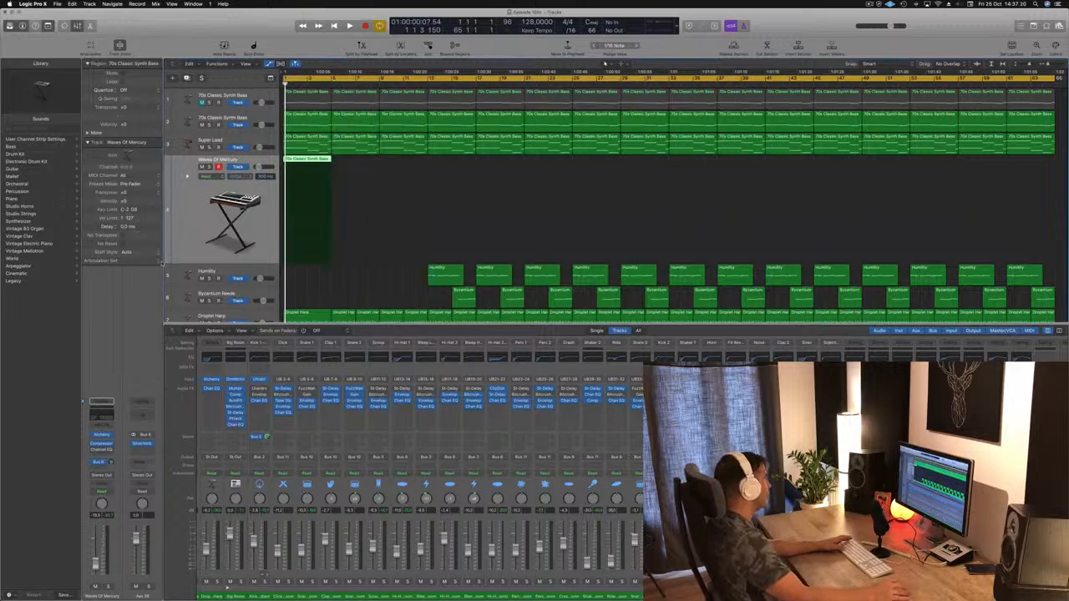
Step: Balance the Waves Of Mercury track's reverb send and volume during playback, and reopen its Alchemy window
key("space")
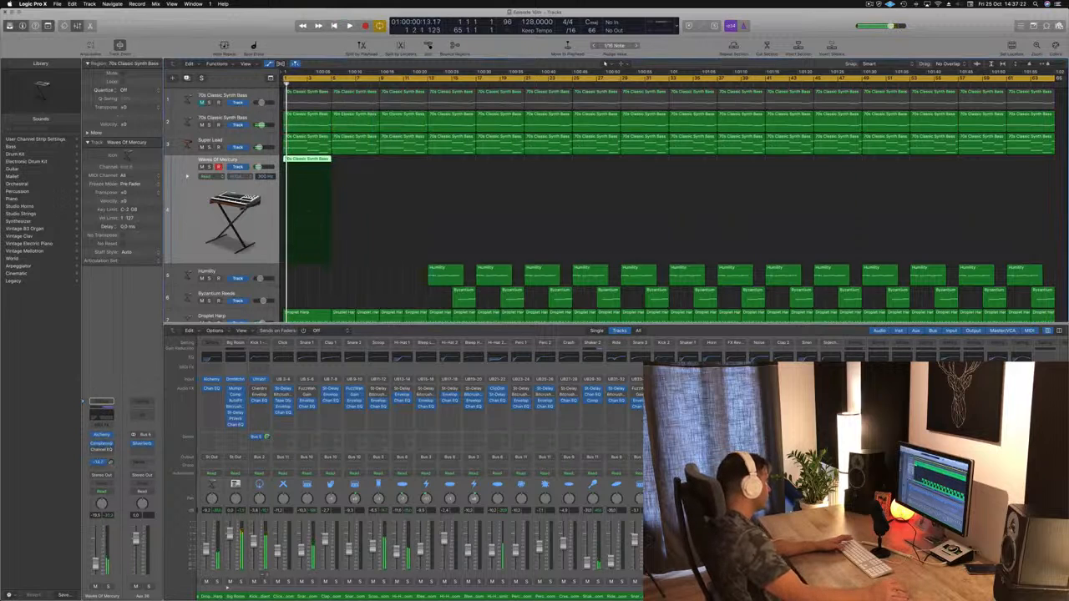
key("space")
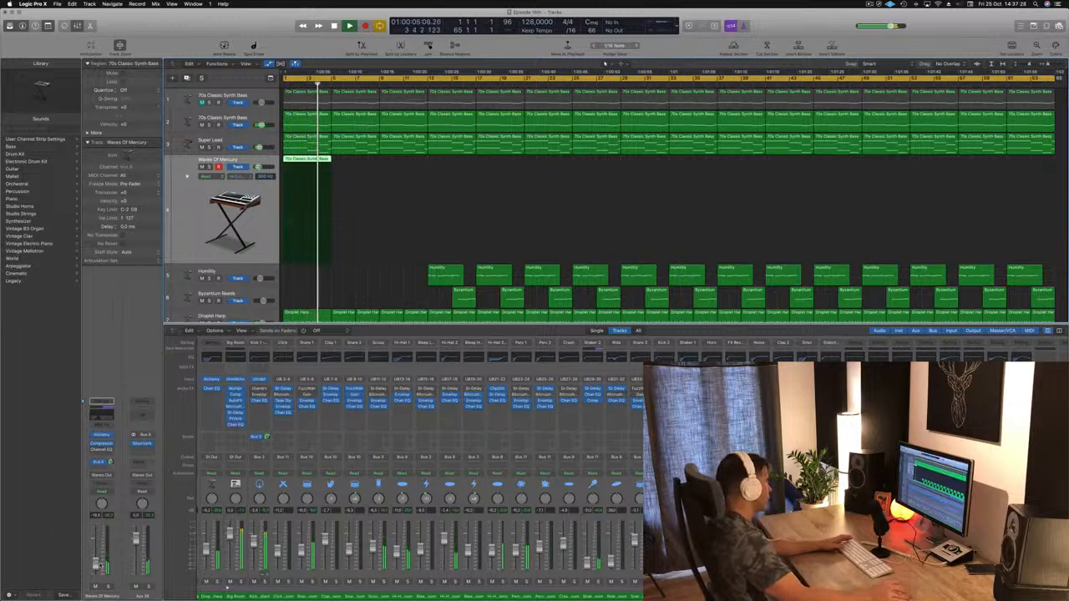
key("space")
key("space")
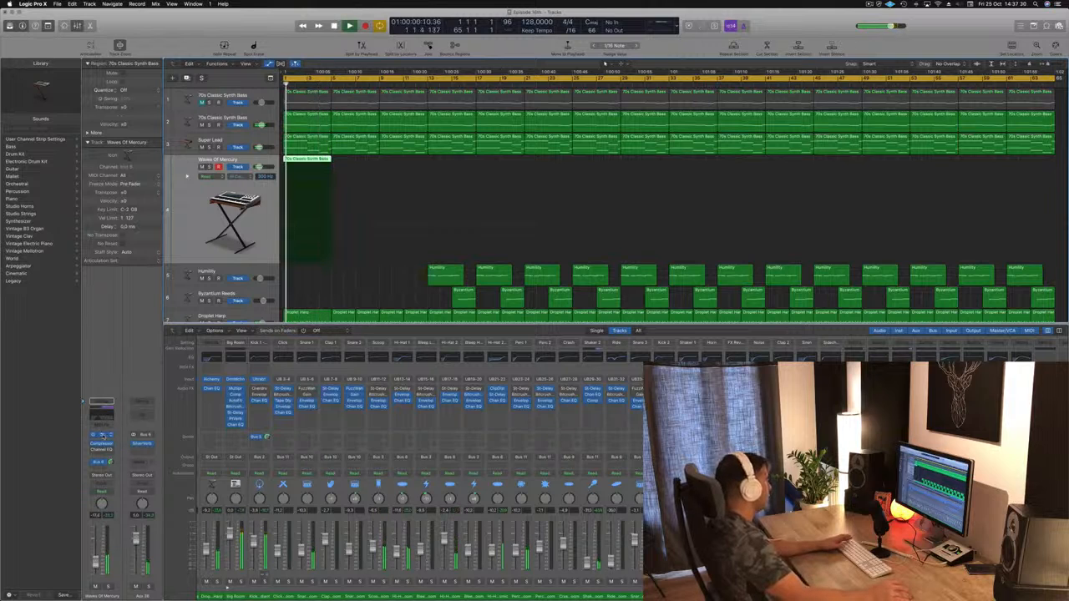
key("v")
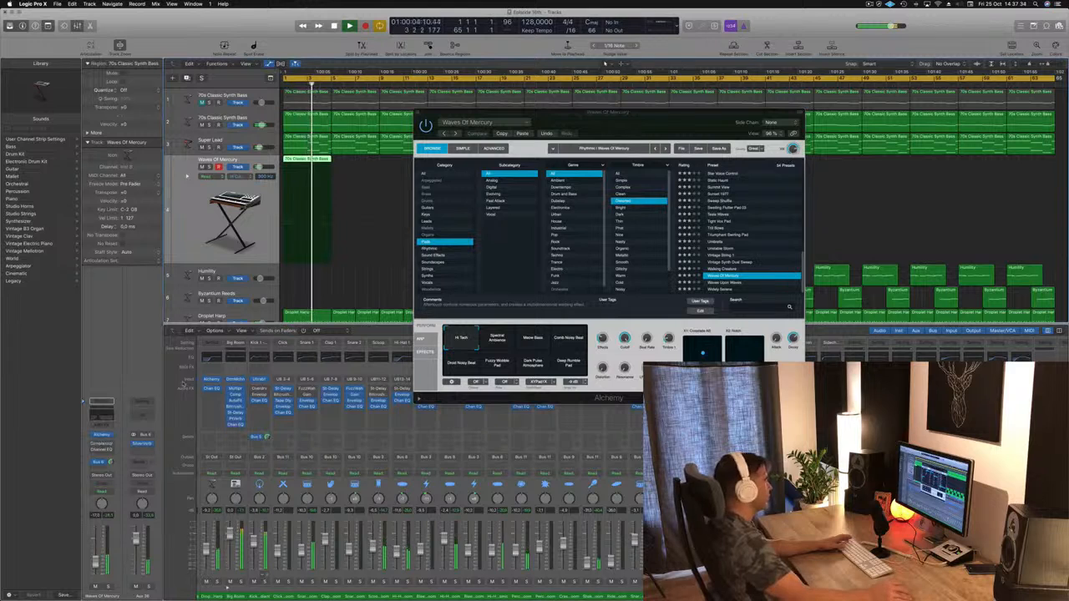
Step: Load the Triumphant Swirling Pad preset and transpose all notes in that track's region up one octave
left_click_drag(695, 117, 686, 114)
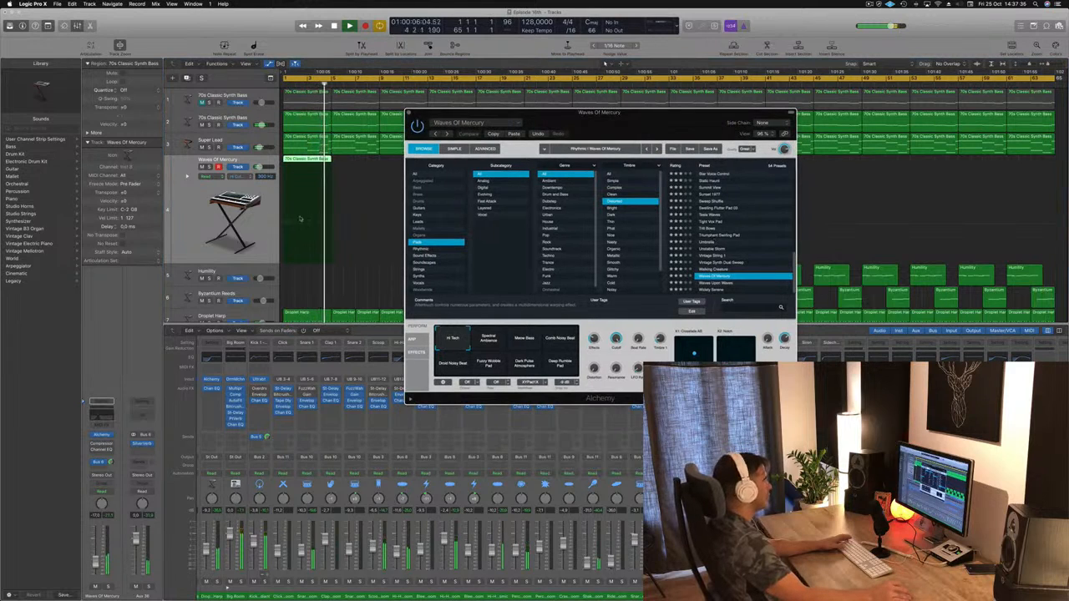
left_click(716, 236)
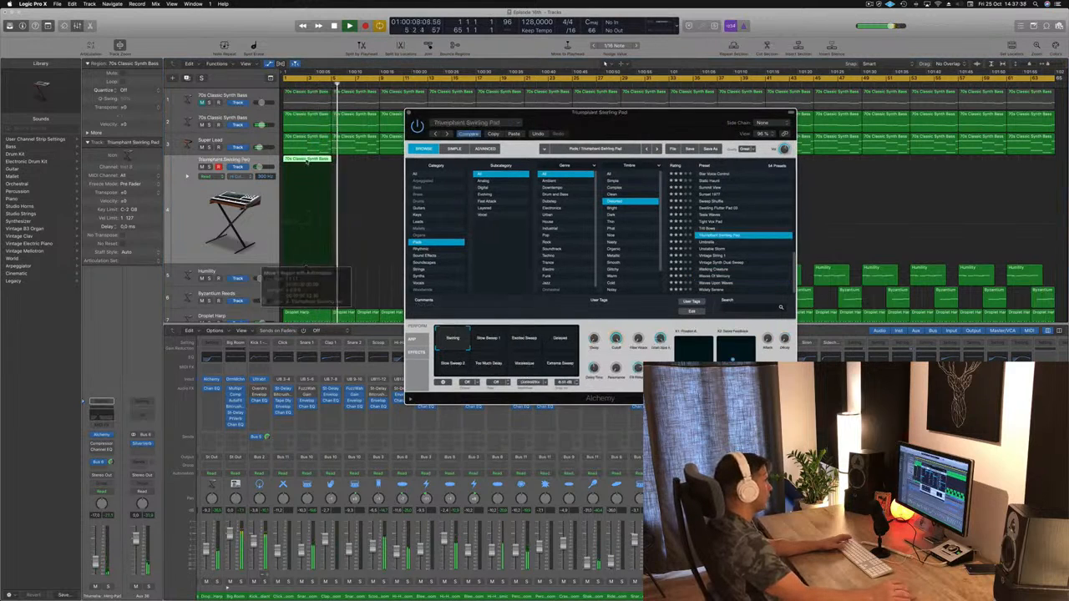
double_click(307, 159)
key("Return")
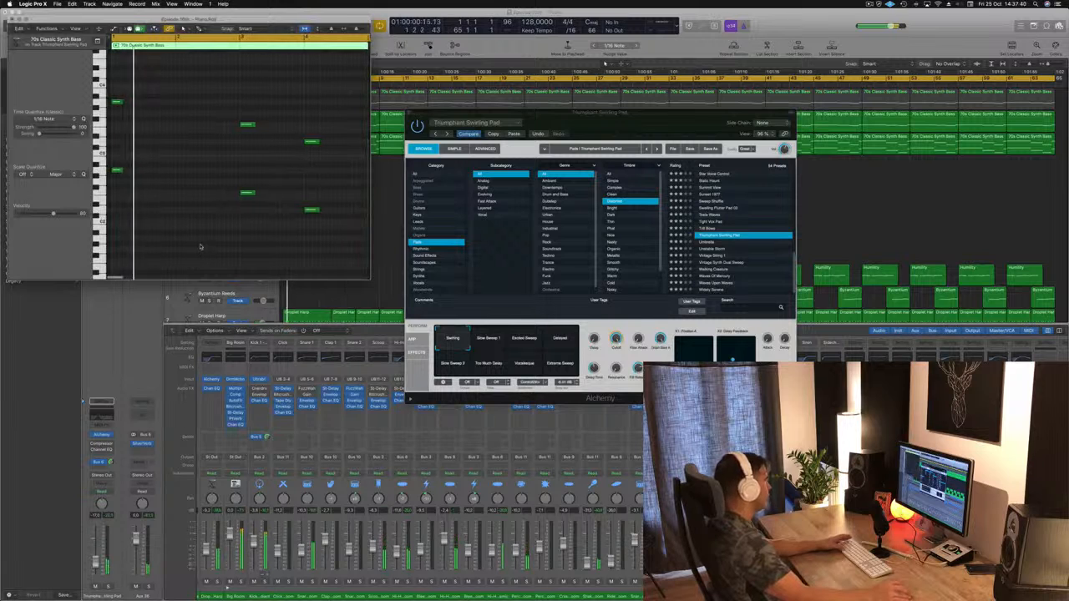
key("super+a")
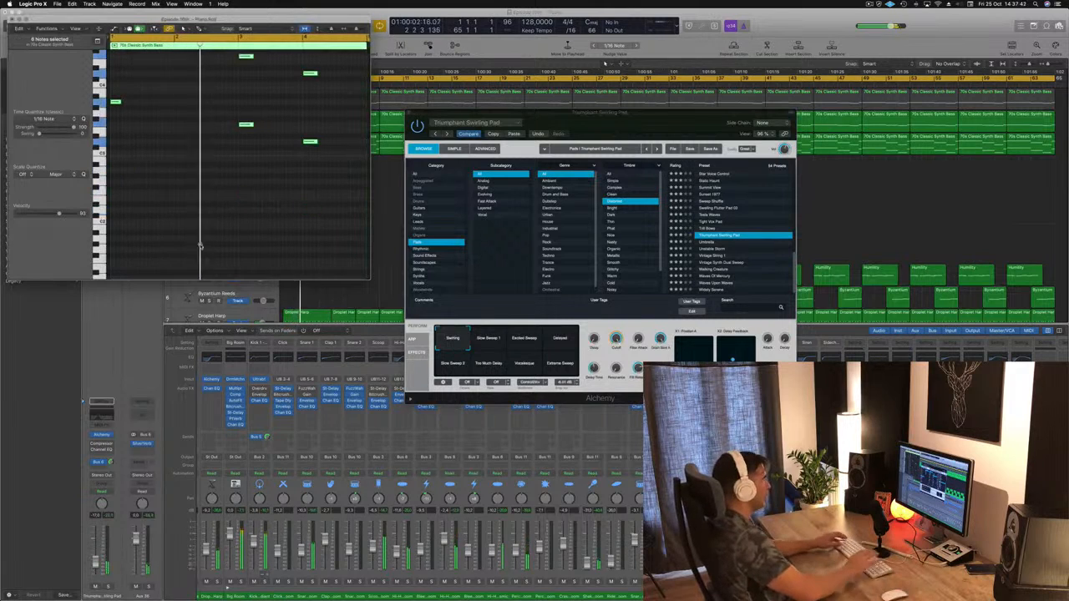
key("alt+shift+Up")
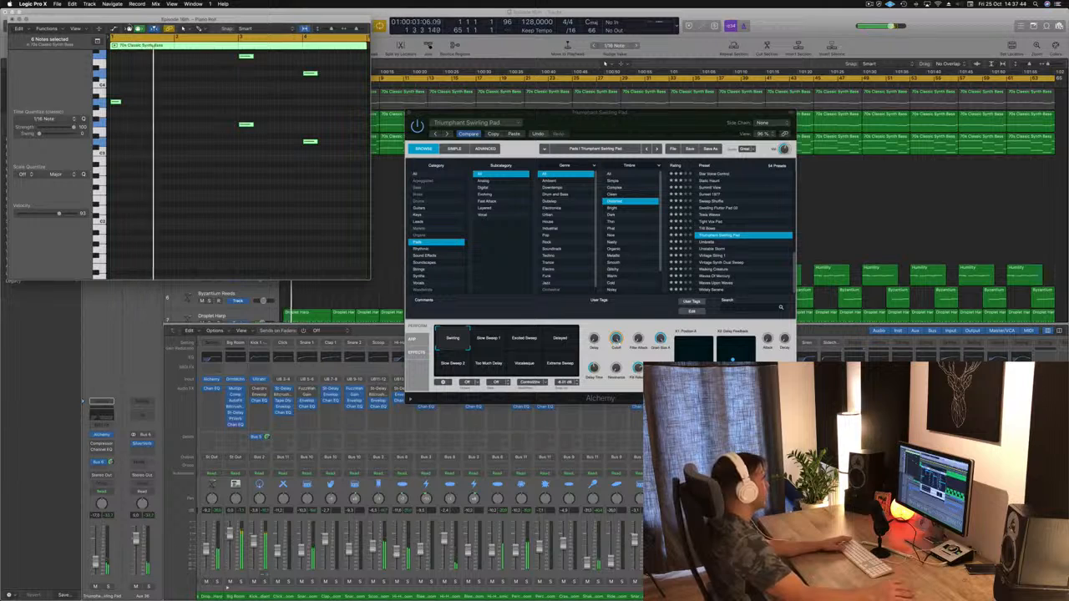
left_click_drag(113, 22, 277, 89)
left_click(233, 95)
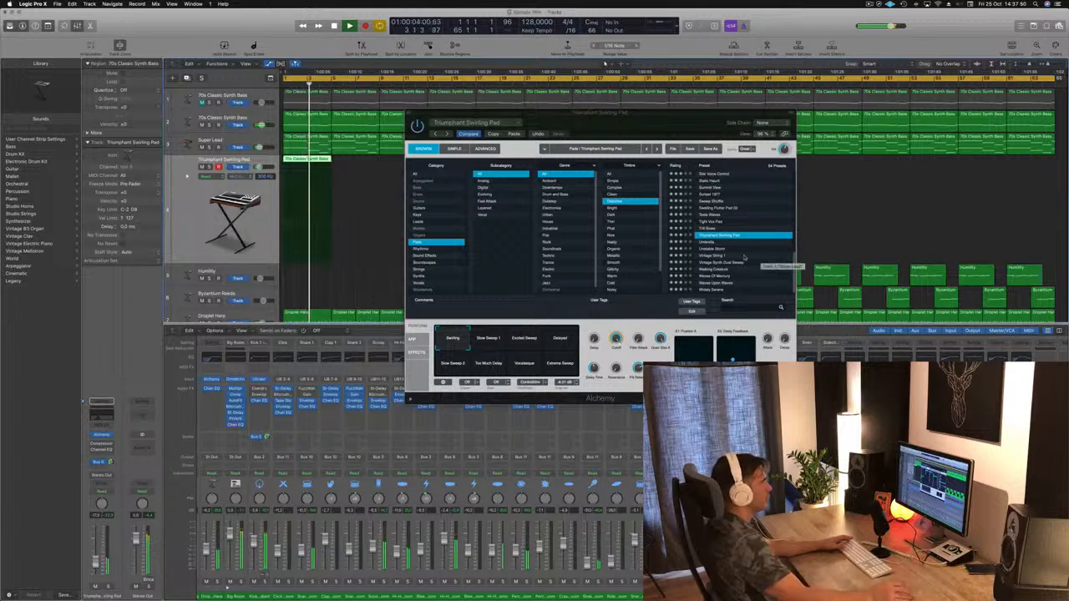
Step: Audition the distorted pad presets Luscious Waves and Magic Bells during playback
scroll(720, 205, "up", 5)
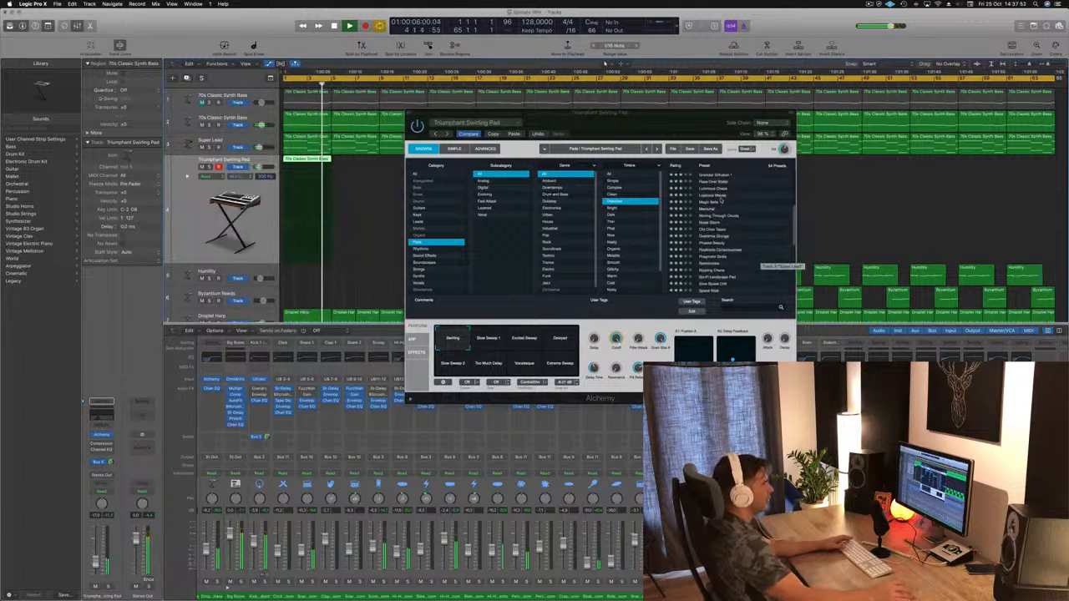
left_click(714, 197)
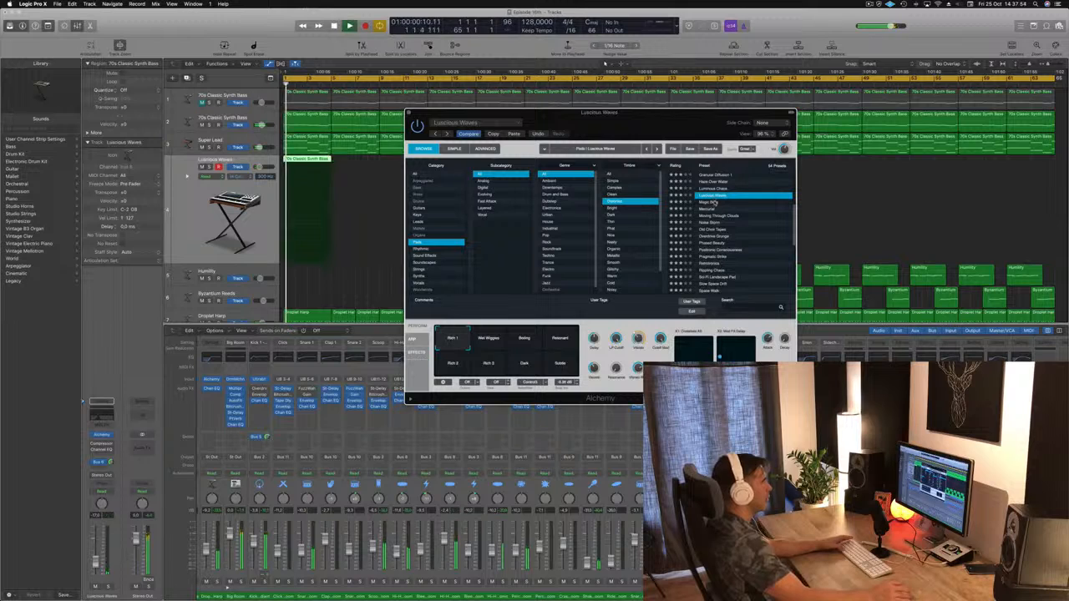
left_click(709, 202)
key("space")
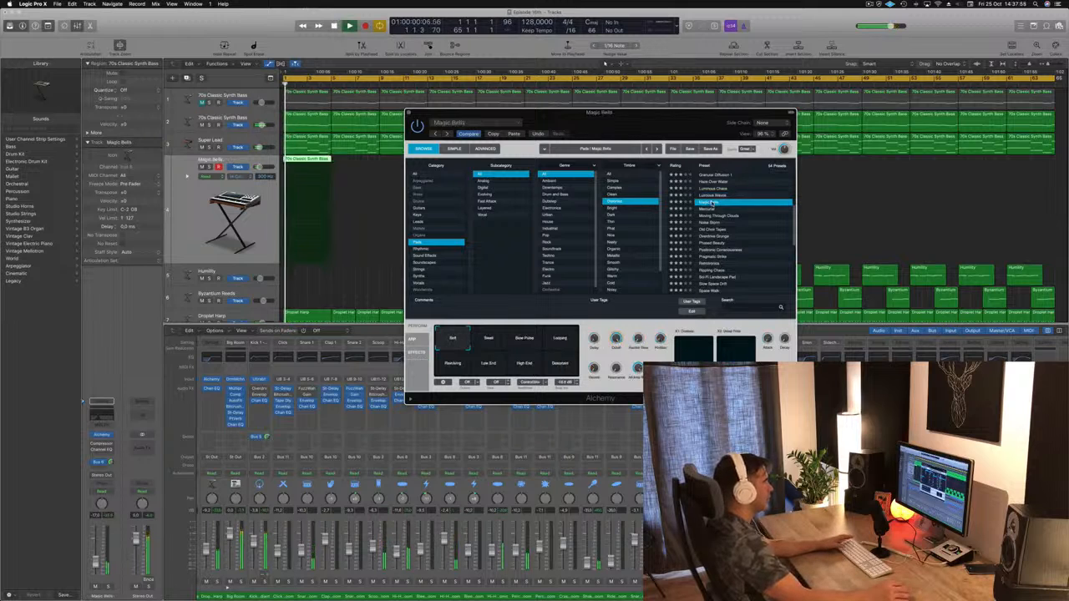
Step: Audition the distorted pad presets Colossus, Darkness Beyond and Chorused Dirt, restarting playback as needed
scroll(717, 209, "up", 3)
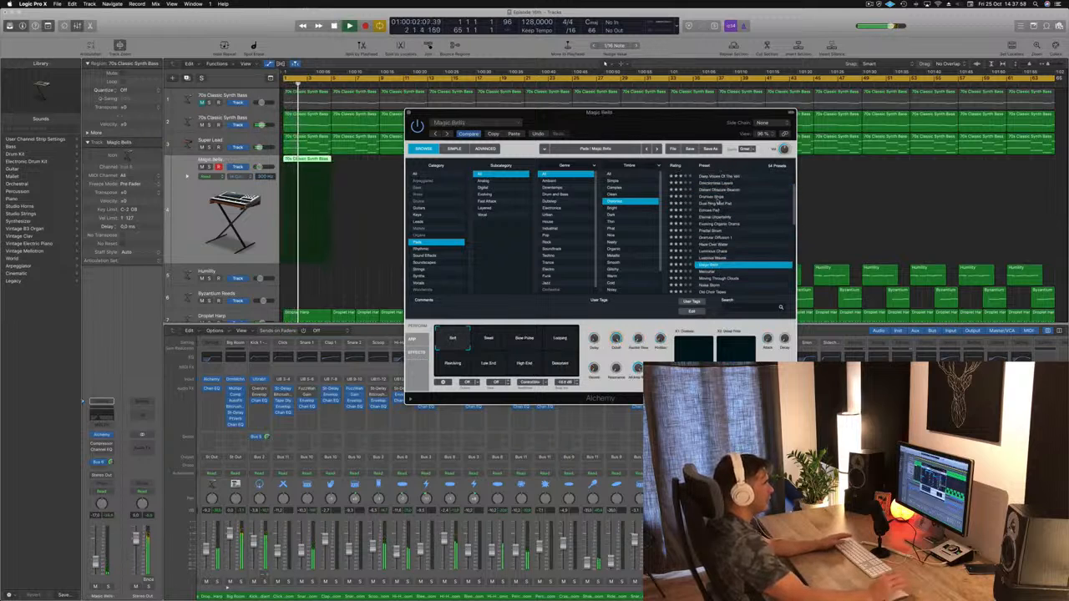
scroll(719, 195, "up", 2)
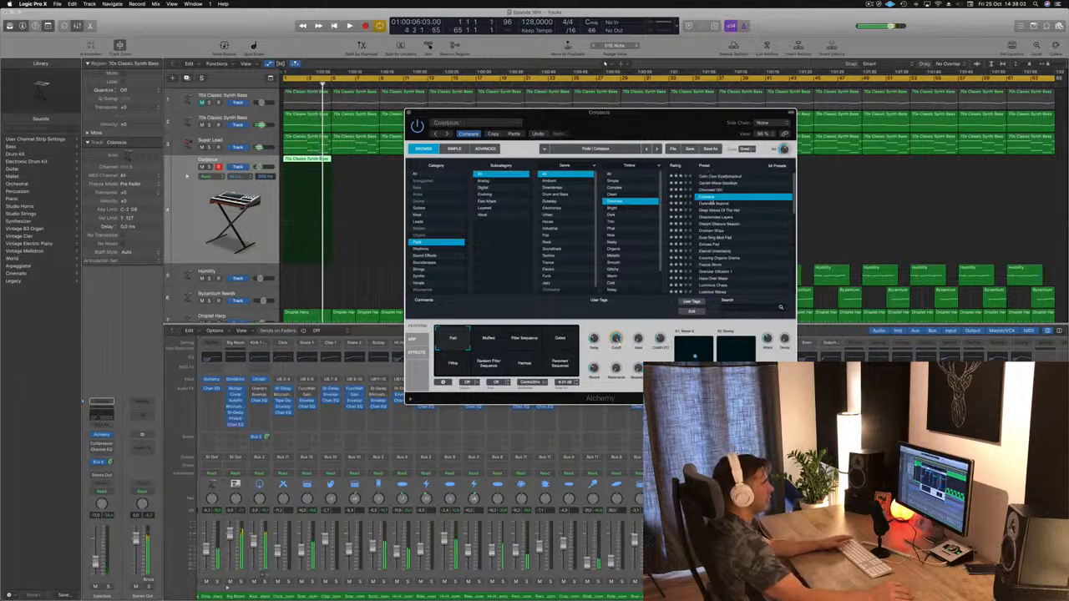
key("Down")
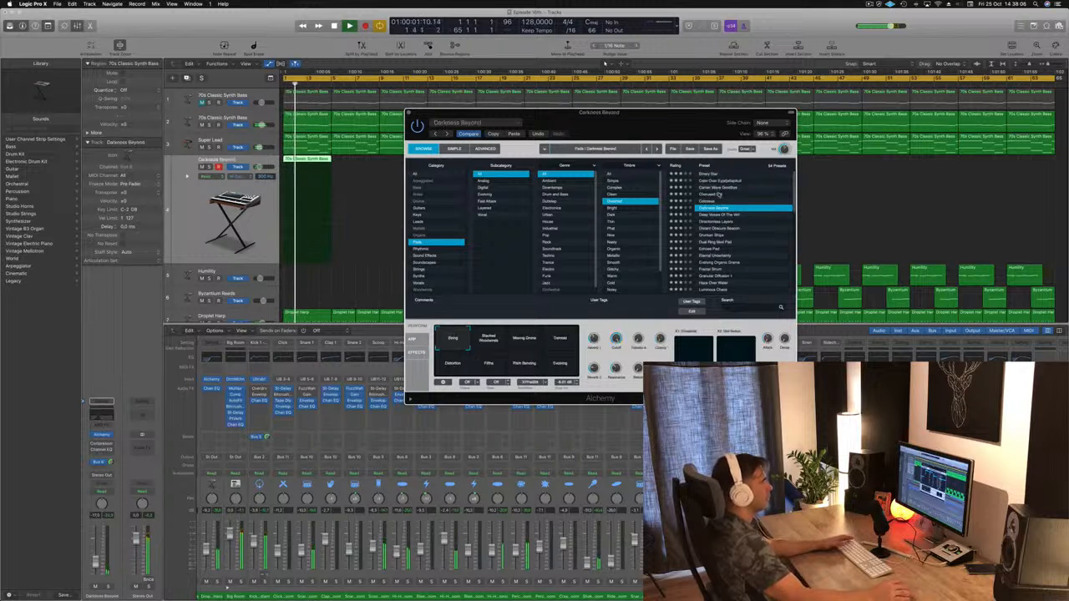
left_click(719, 193)
key("space")
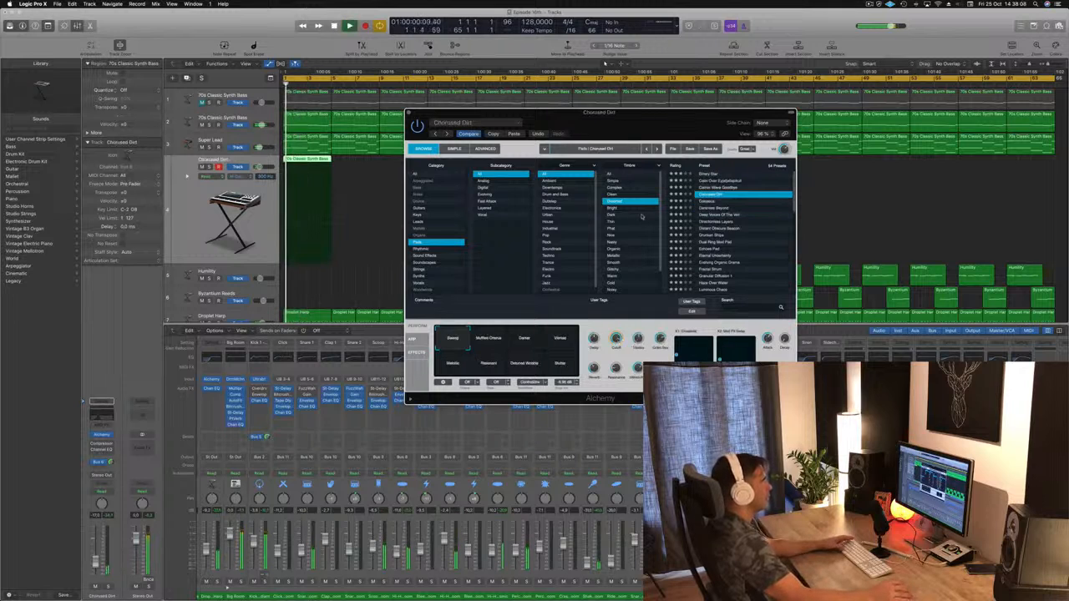
Step: Filter the pad presets by the Phat timbre and audition Dark Ensemble, Cream Unison and Deeper Emotion
left_click(616, 228)
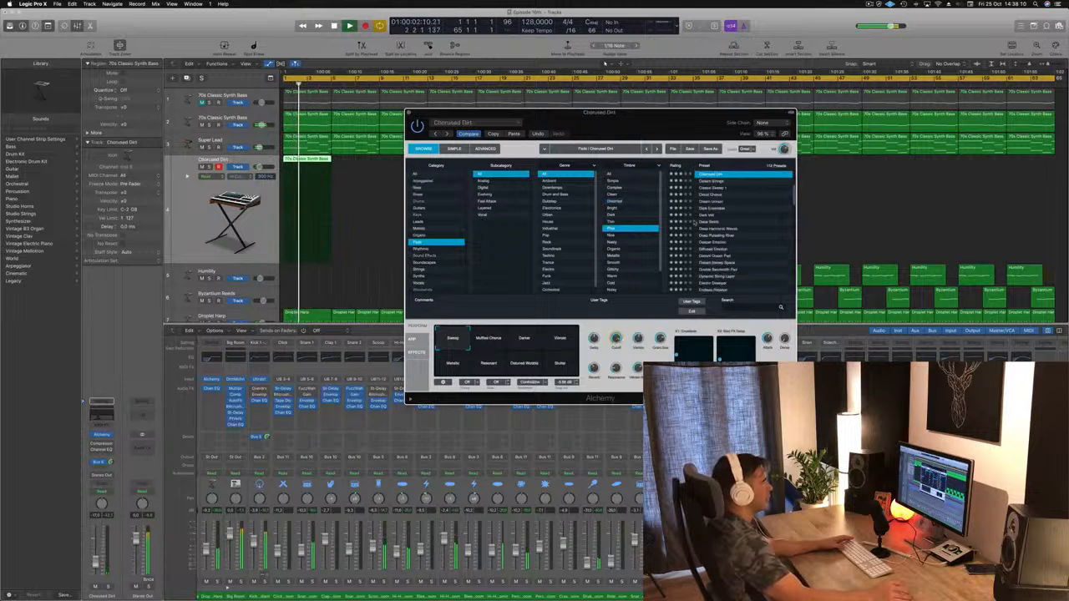
left_click(707, 208)
key("space")
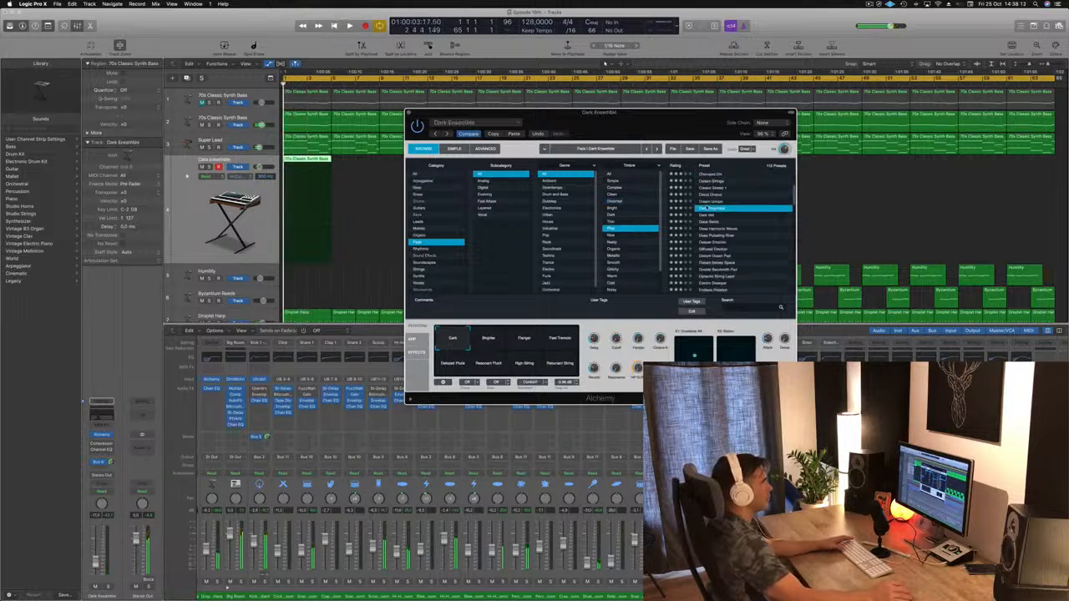
left_click(717, 201)
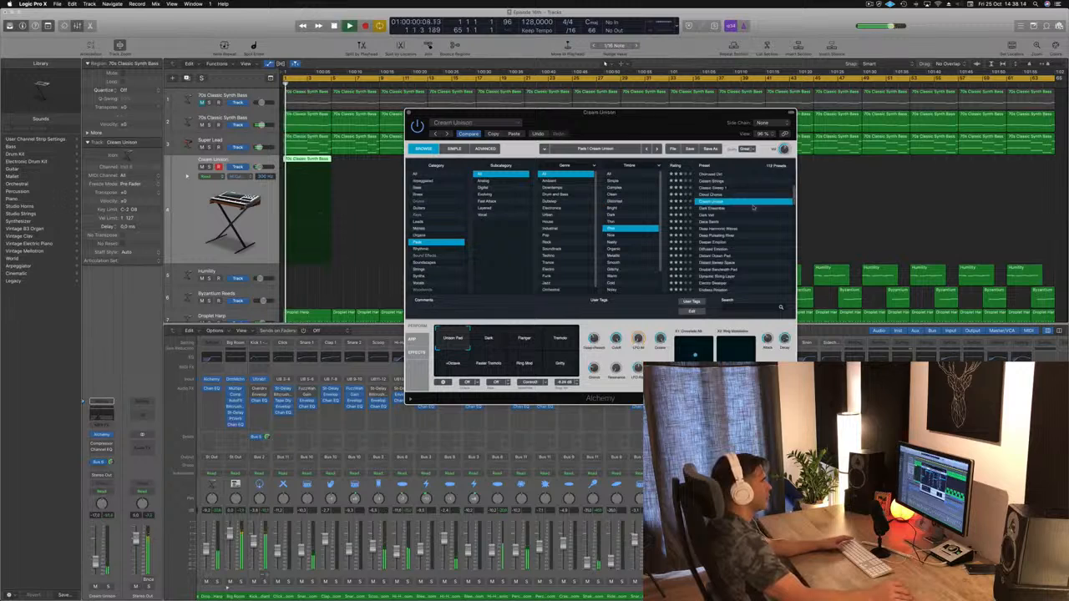
scroll(747, 213, "down", 3)
left_click(727, 205)
key("space")
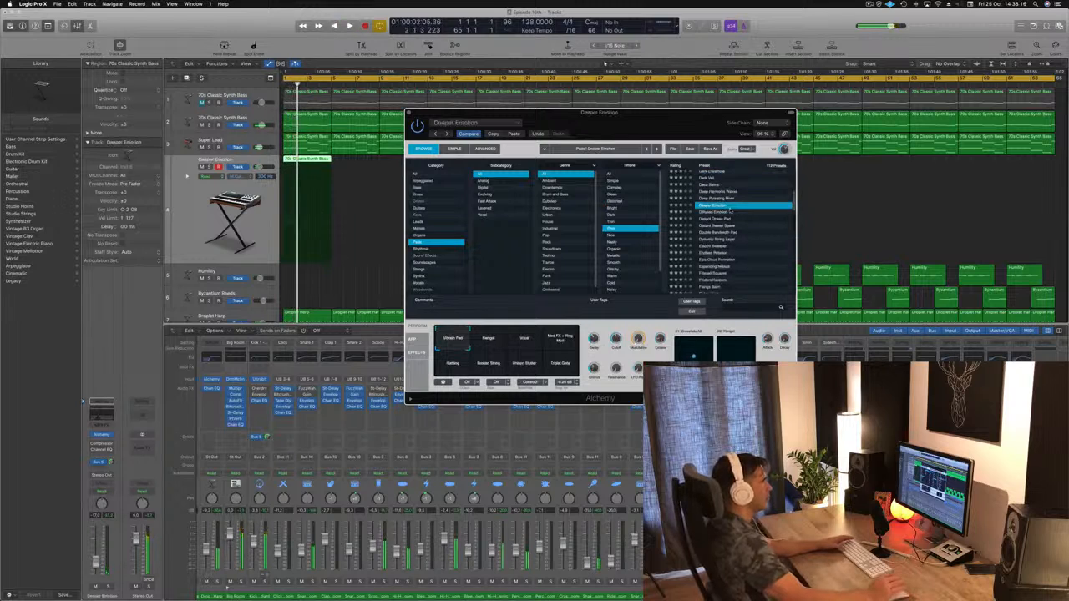
Step: Audition the Phat pad presets Epic Cloud Formation and Expanding Nebula against the loop
scroll(755, 234, "down", 2)
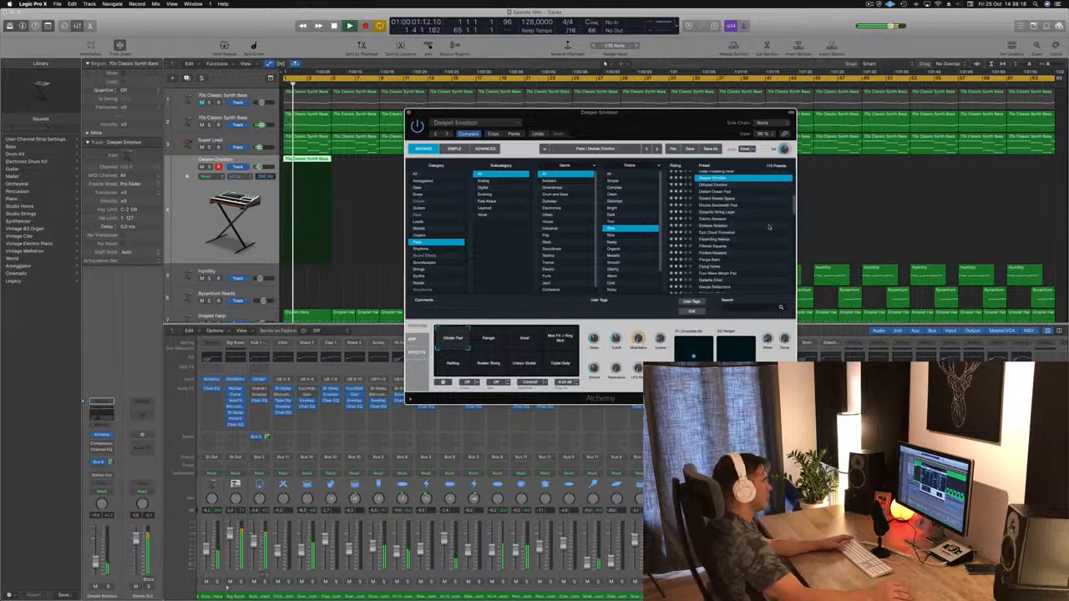
left_click(714, 233)
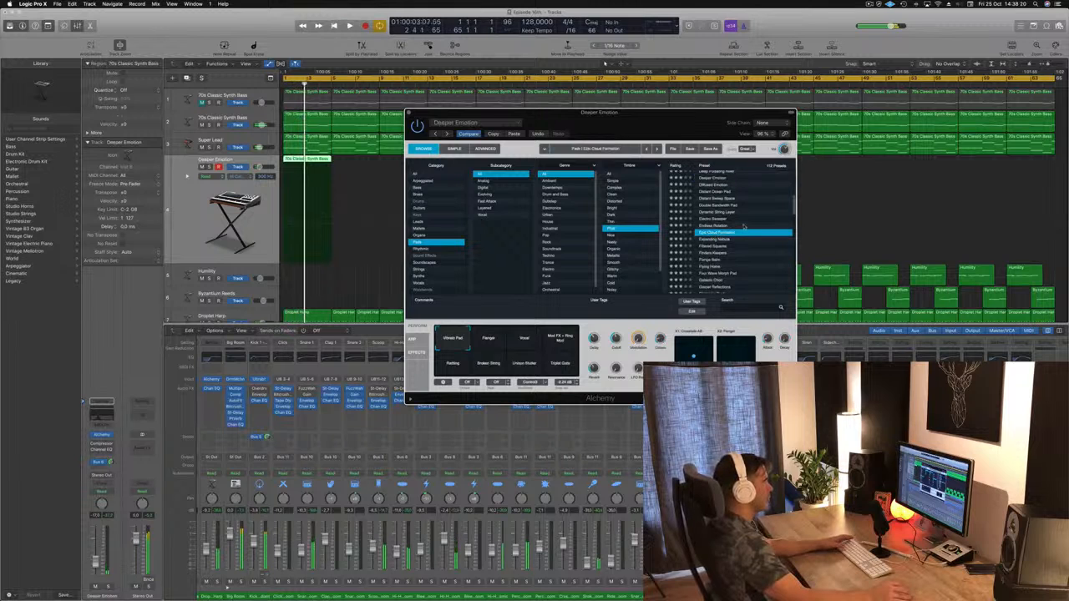
key("space")
left_click(717, 240)
Step: Audition the Phat pad presets Galactic Choir, Glow Worm, Hymn and Infinity Pad during playback
scroll(727, 234, "down", 3)
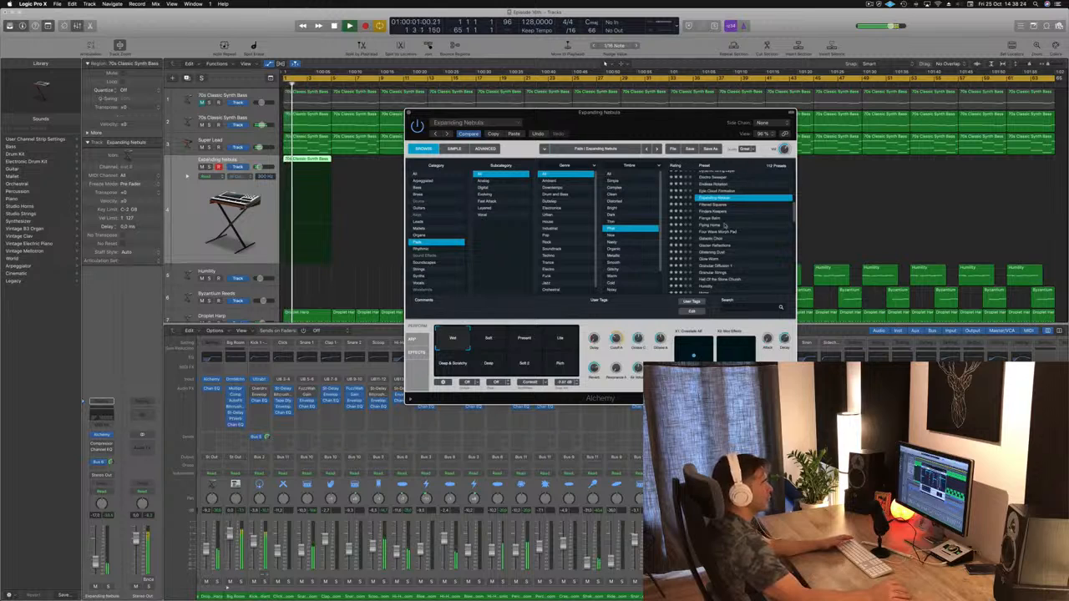
left_click(724, 238)
scroll(752, 218, "down", 2)
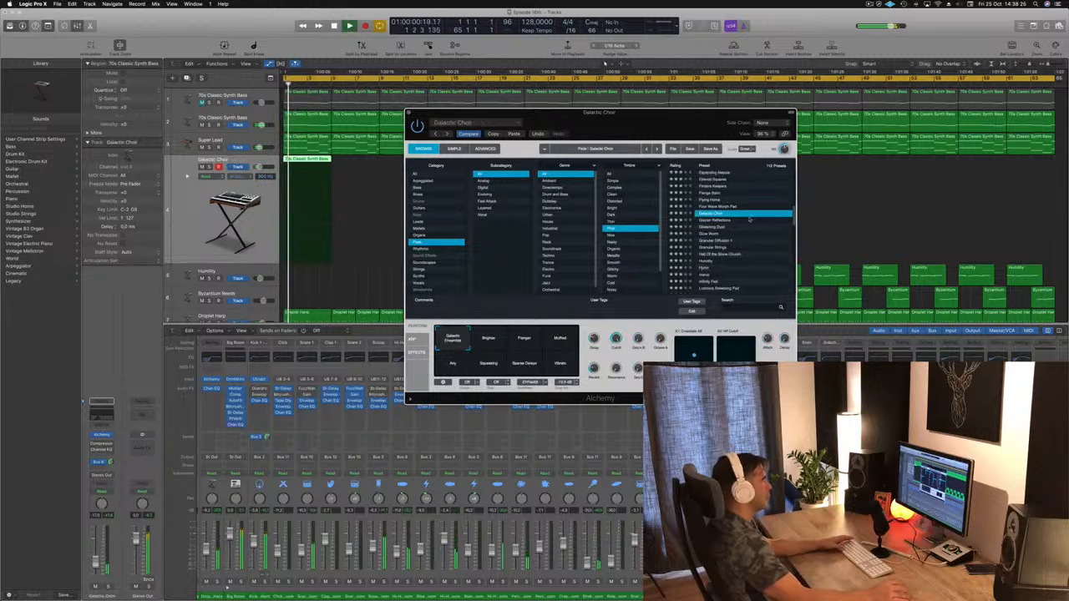
left_click(715, 234)
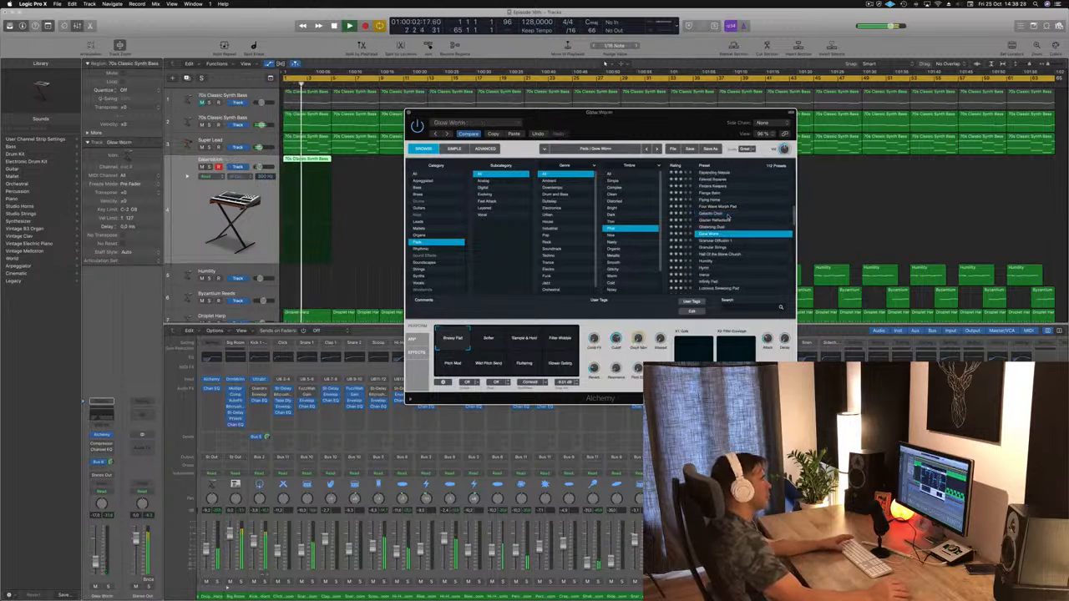
scroll(747, 238, "down", 3)
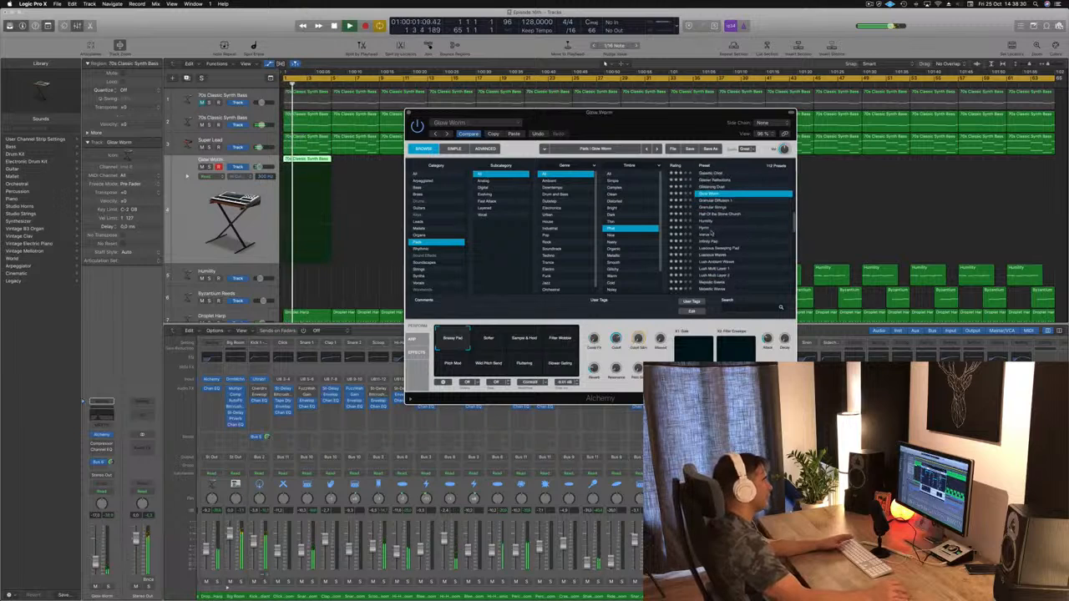
left_click(710, 229)
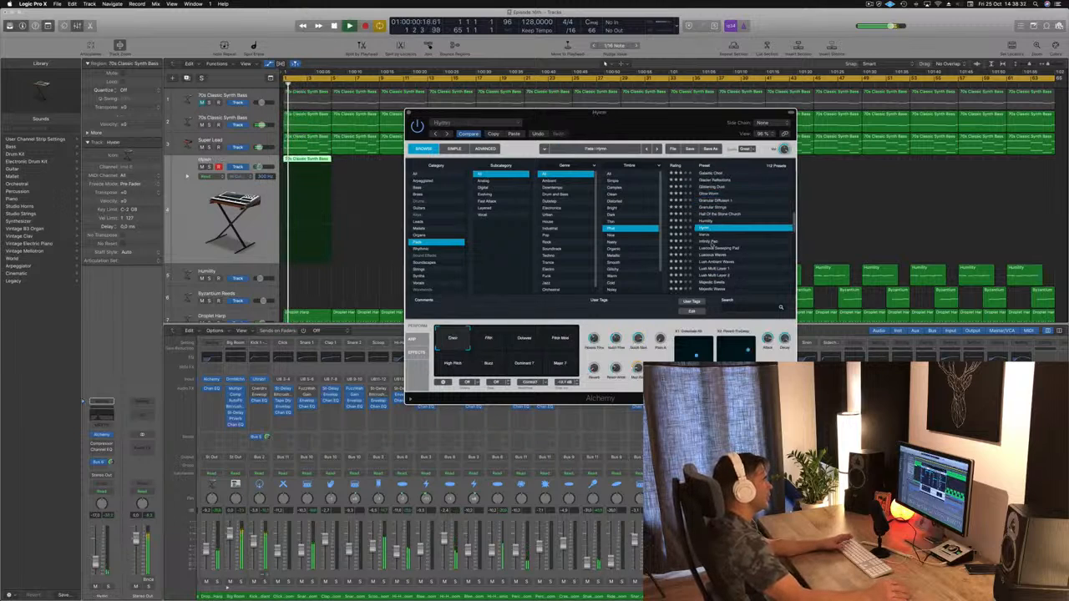
left_click(712, 242)
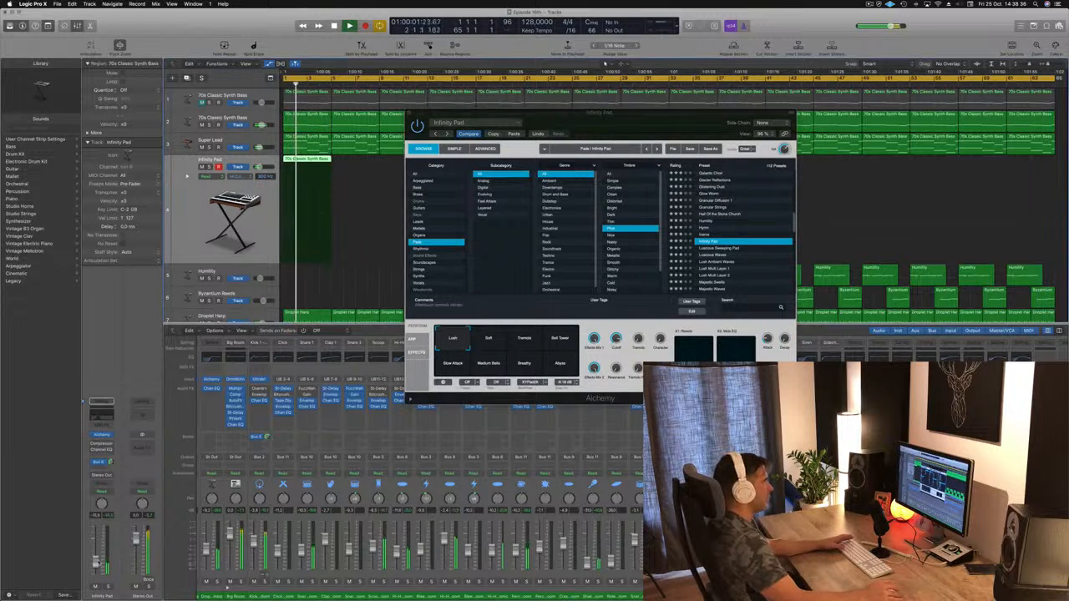
Step: Move the Alchemy window clear of the mixer and audition the Massiveness, Mega Strings and Mega Vintage presets
left_click_drag(680, 127, 710, 92)
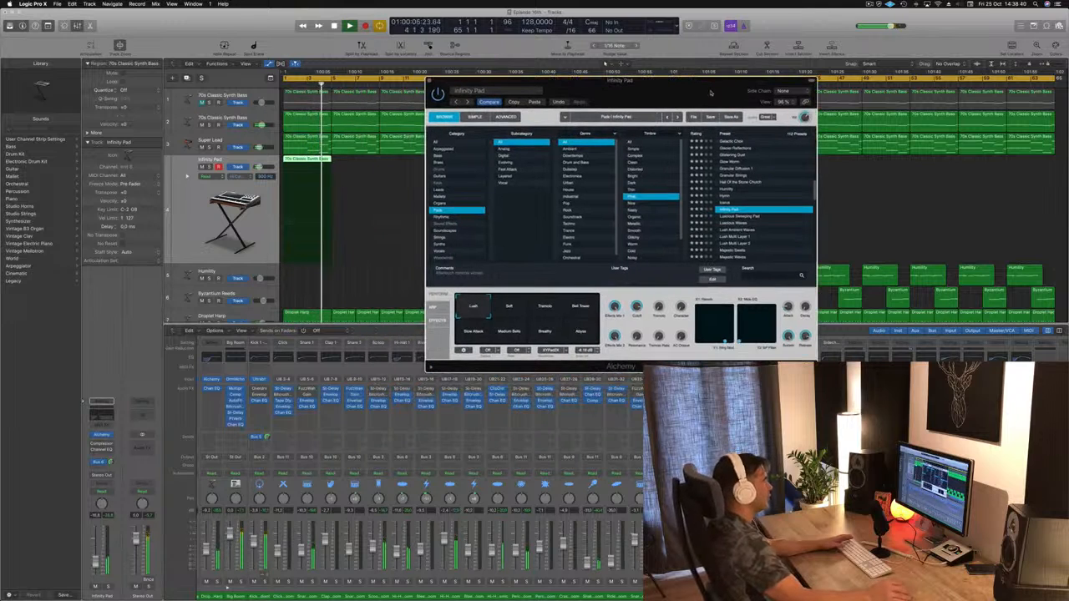
scroll(780, 161, "down", 2)
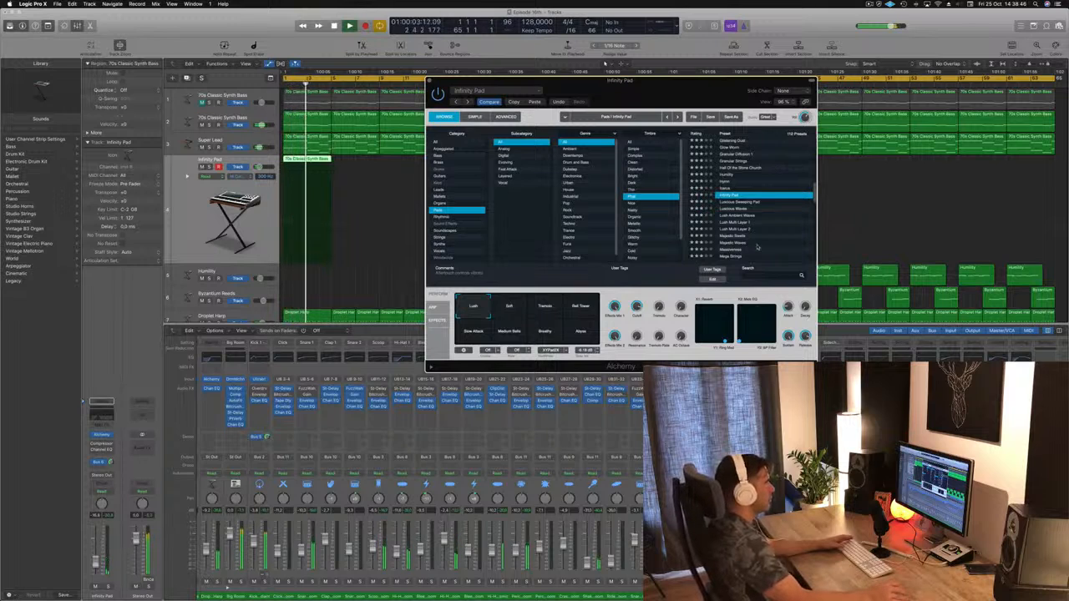
scroll(761, 202, "down", 3)
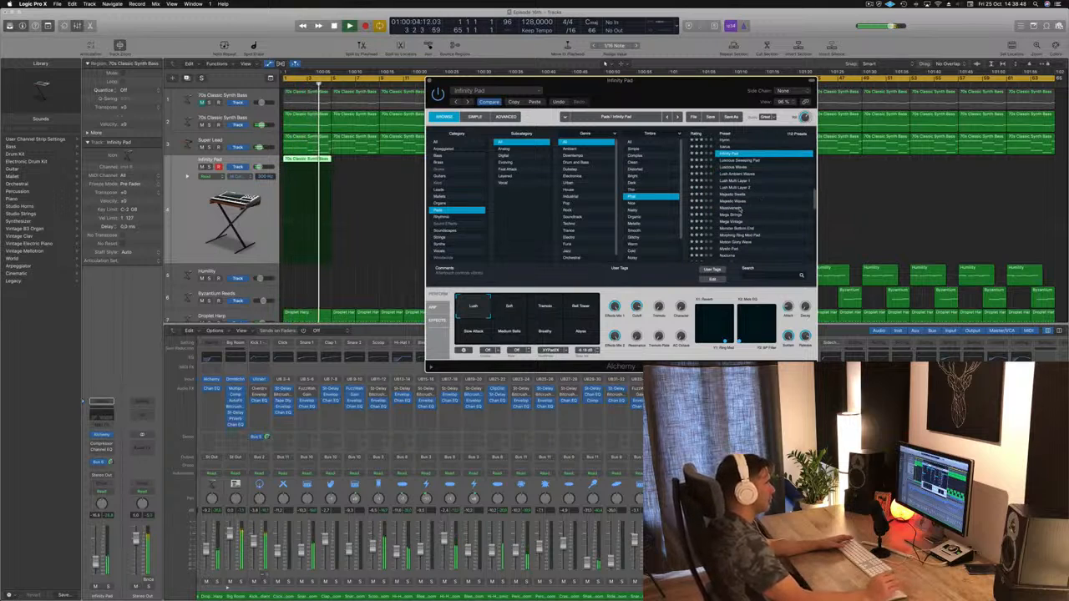
left_click(740, 209)
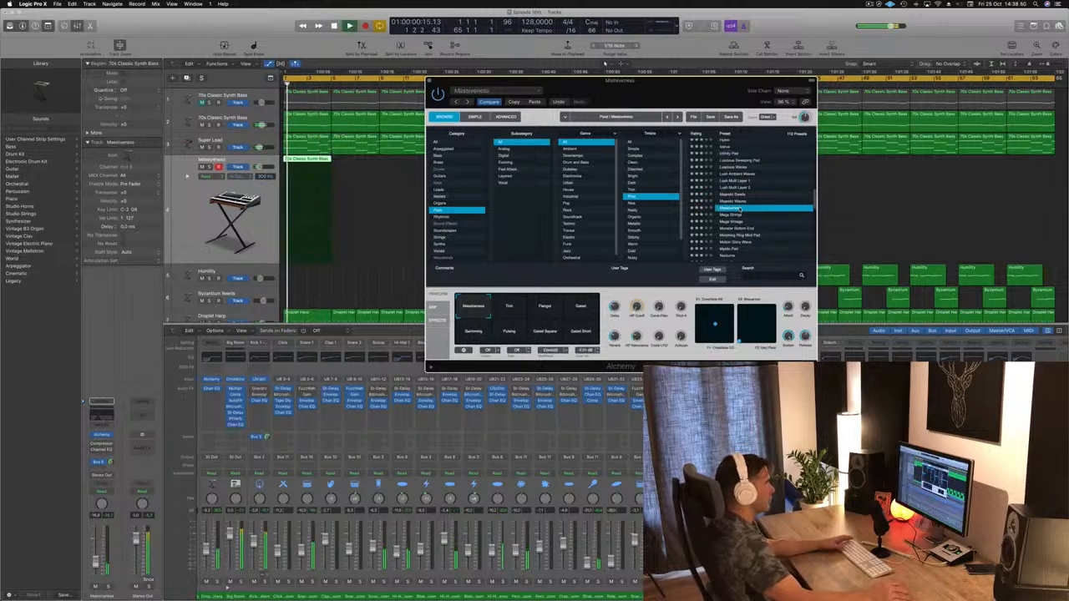
left_click(739, 214)
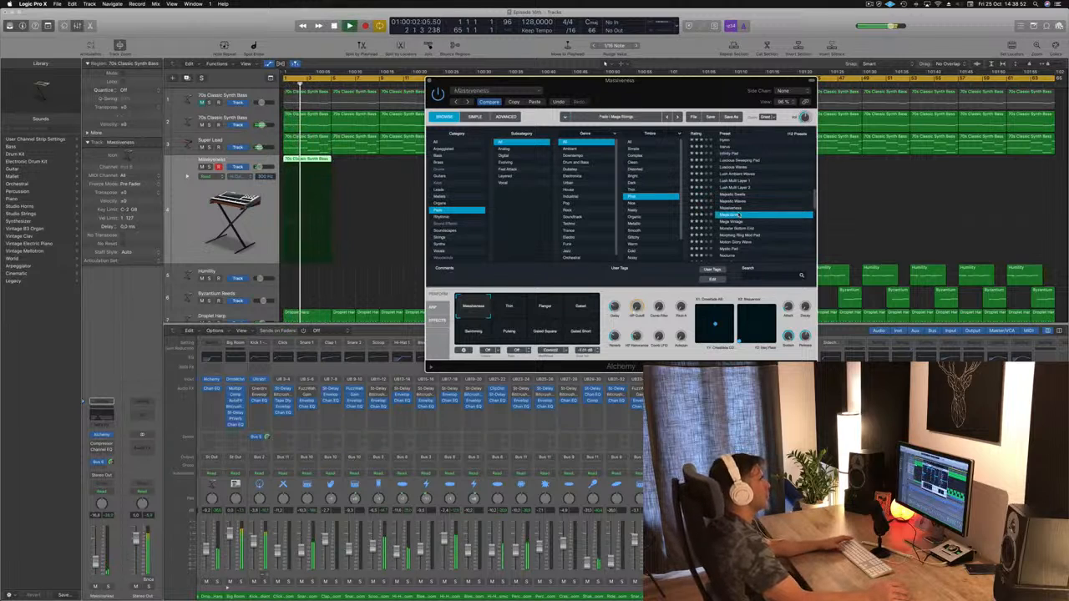
scroll(757, 213, "down", 3)
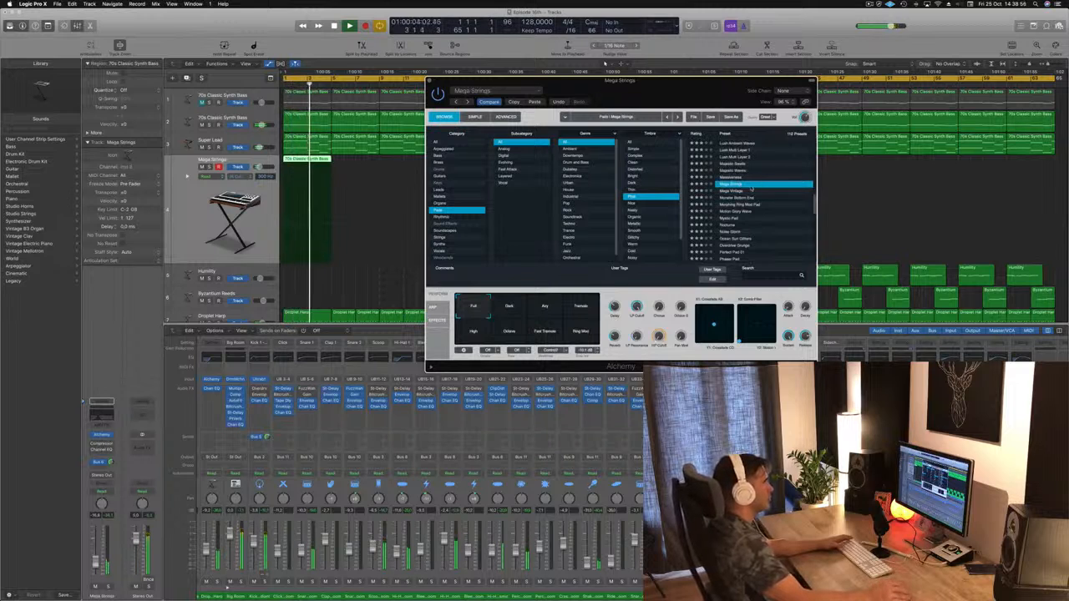
left_click(731, 190)
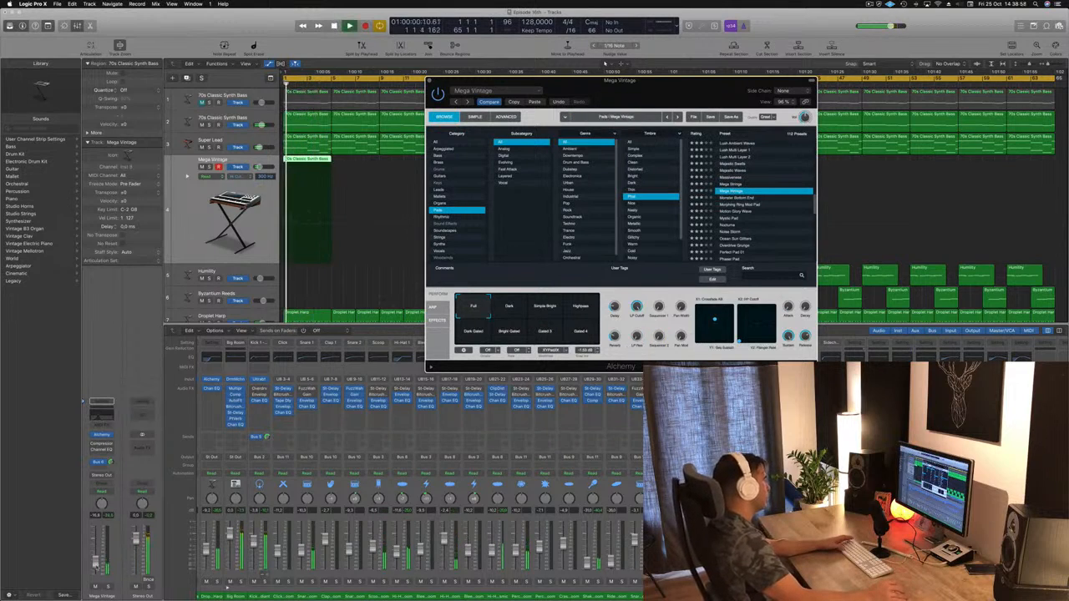
Step: Audition the Noise Storm preset during playback, and load Phaser Pad in its place
scroll(733, 228, "down", 2)
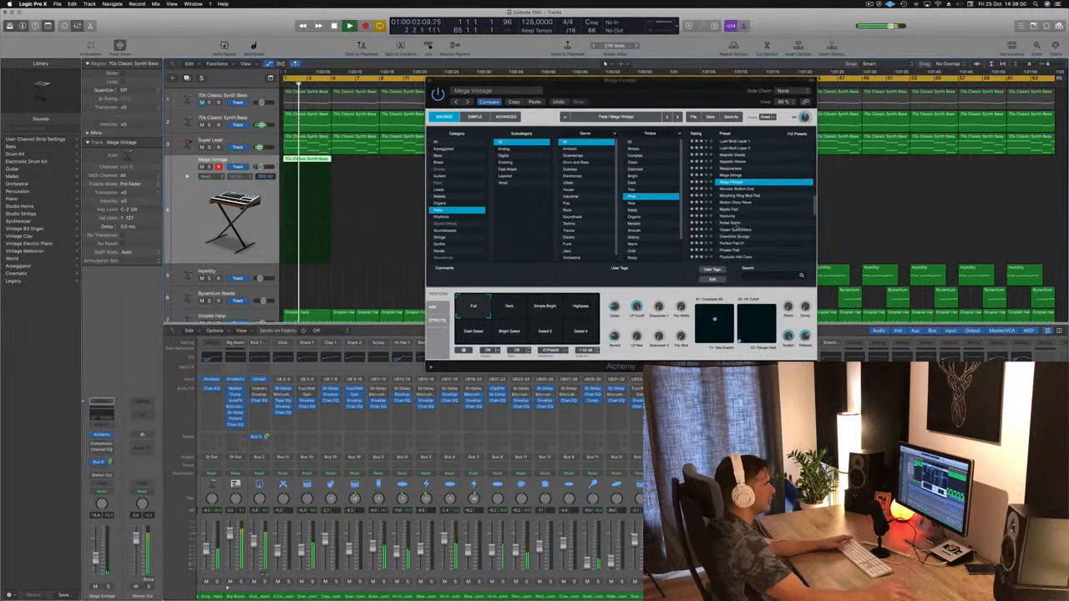
left_click(733, 224)
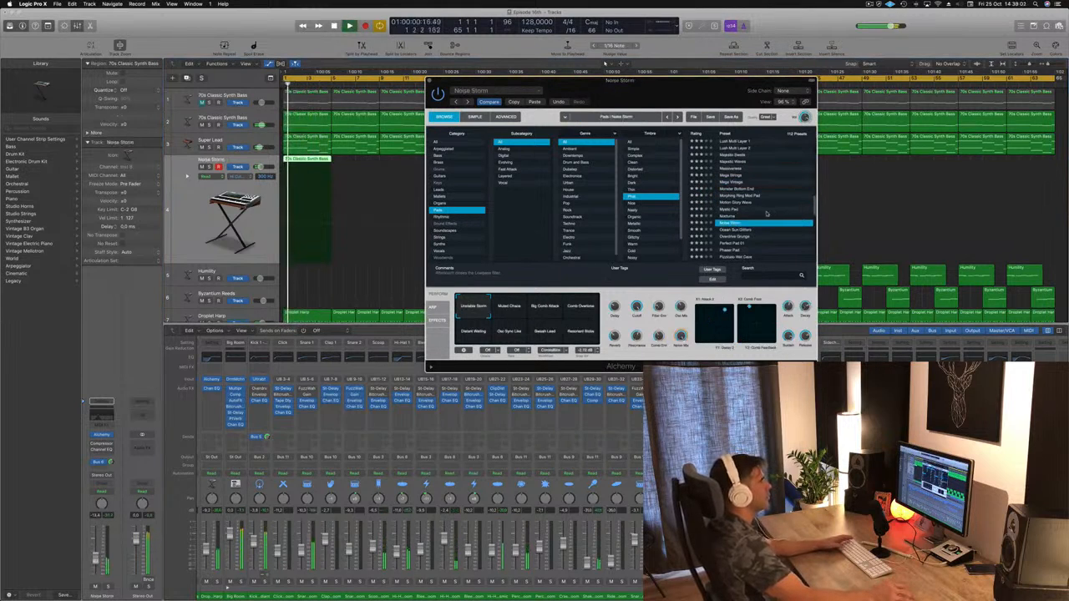
scroll(765, 217, "down", 2)
left_click(725, 234)
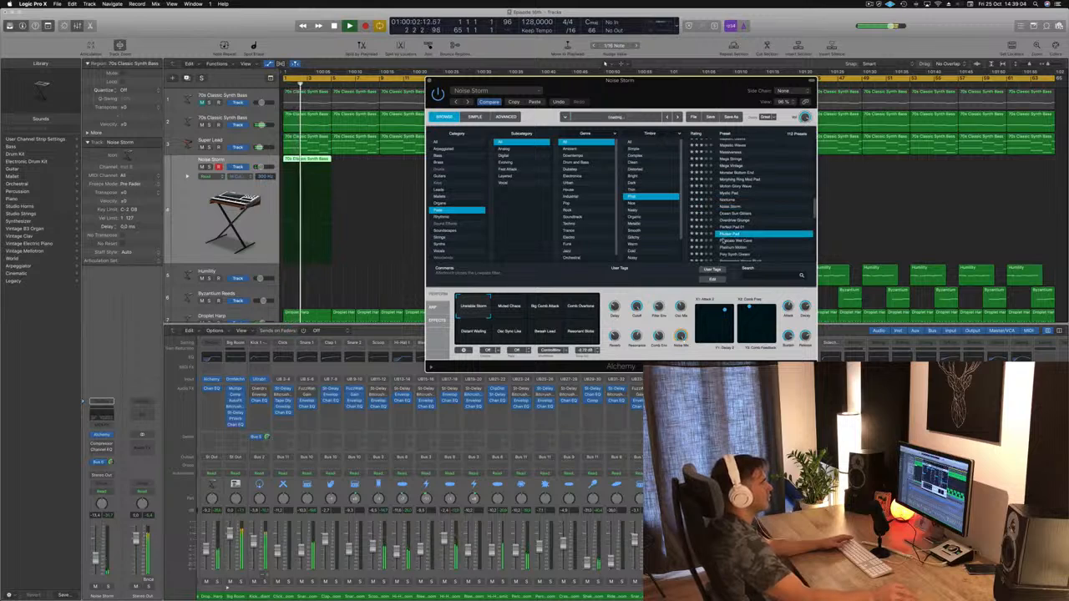
Step: Audition the pad presets Rich String Pad and Slow Departure against the playing loop
scroll(768, 219, "down", 4)
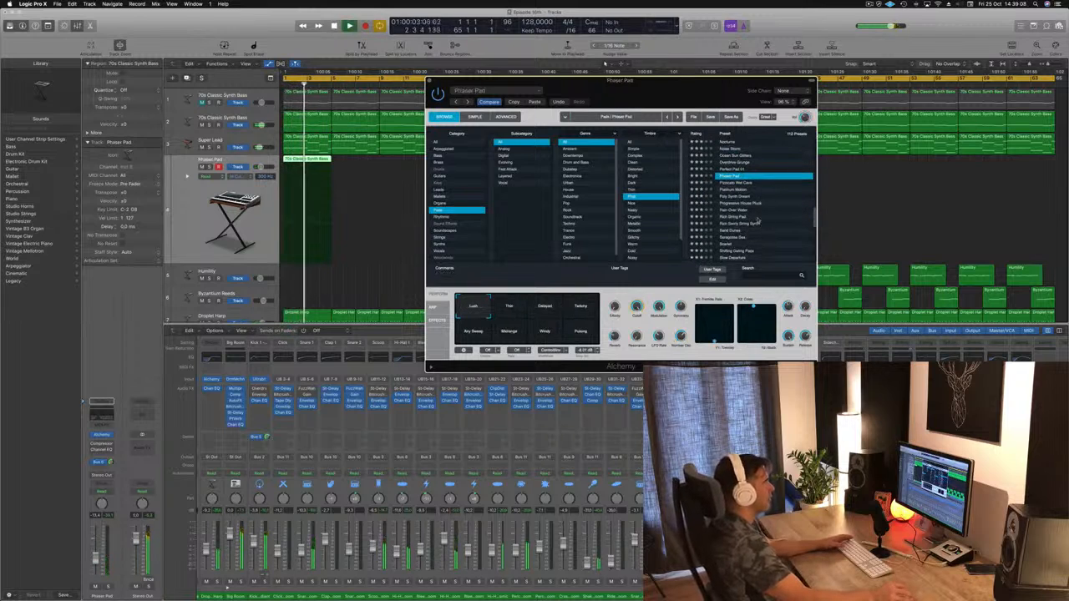
left_click(735, 217)
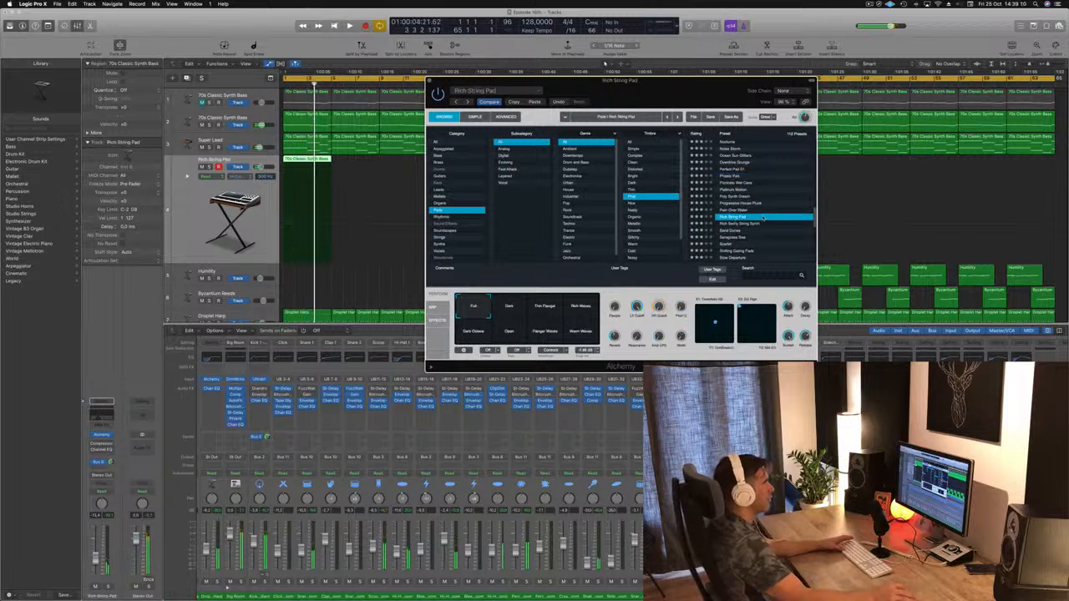
scroll(785, 215, "down", 2)
left_click(735, 231)
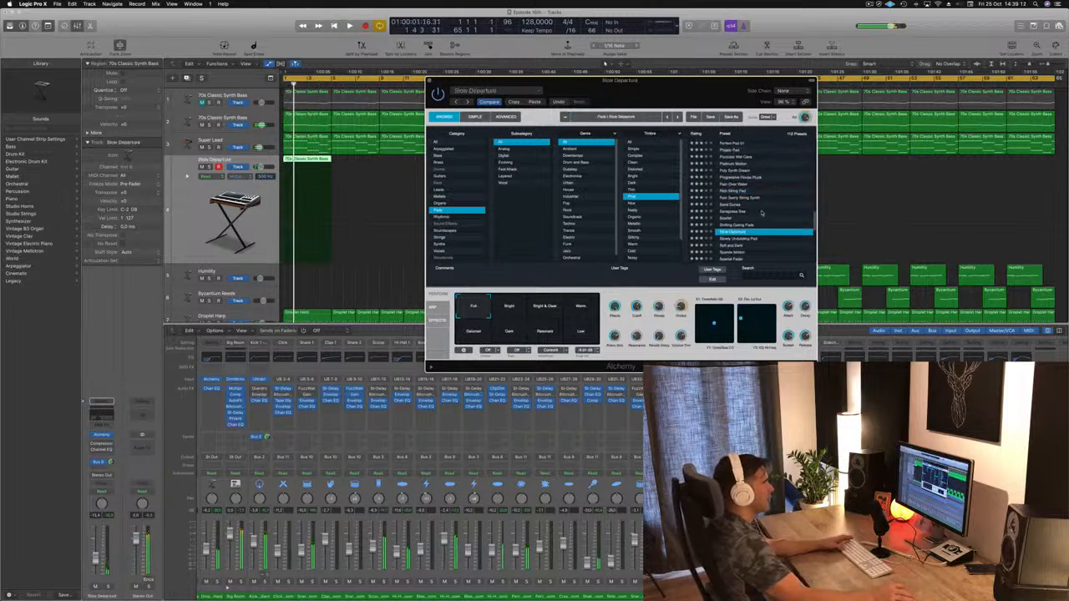
scroll(773, 214, "down", 2)
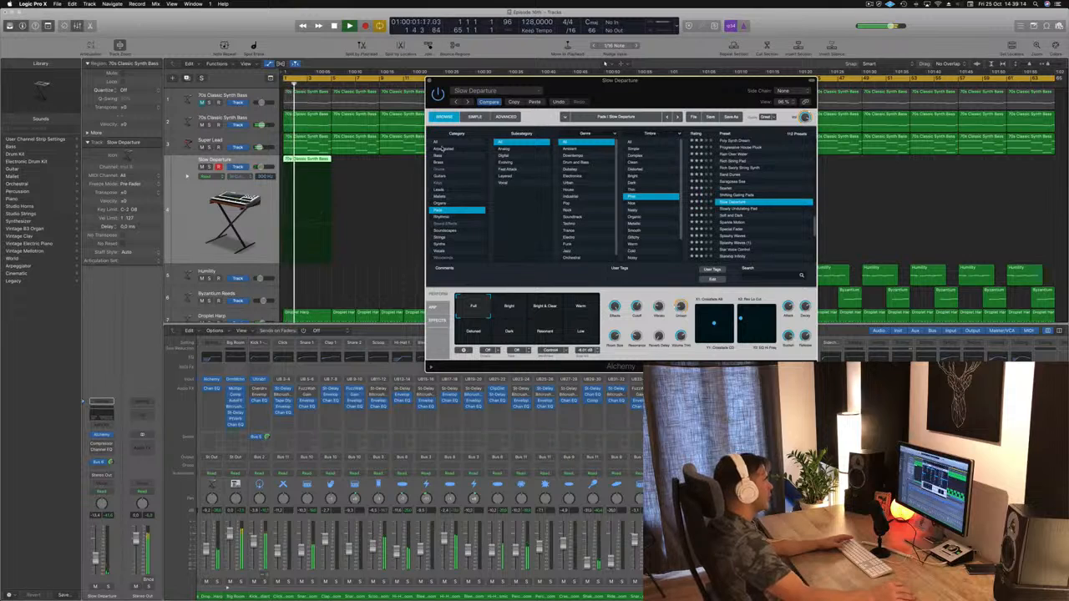
Step: Switch the preset category to Mallets and audition Nighttime Bells, Morphing Toy Bell and Small Metal Box during playback
left_click(458, 195)
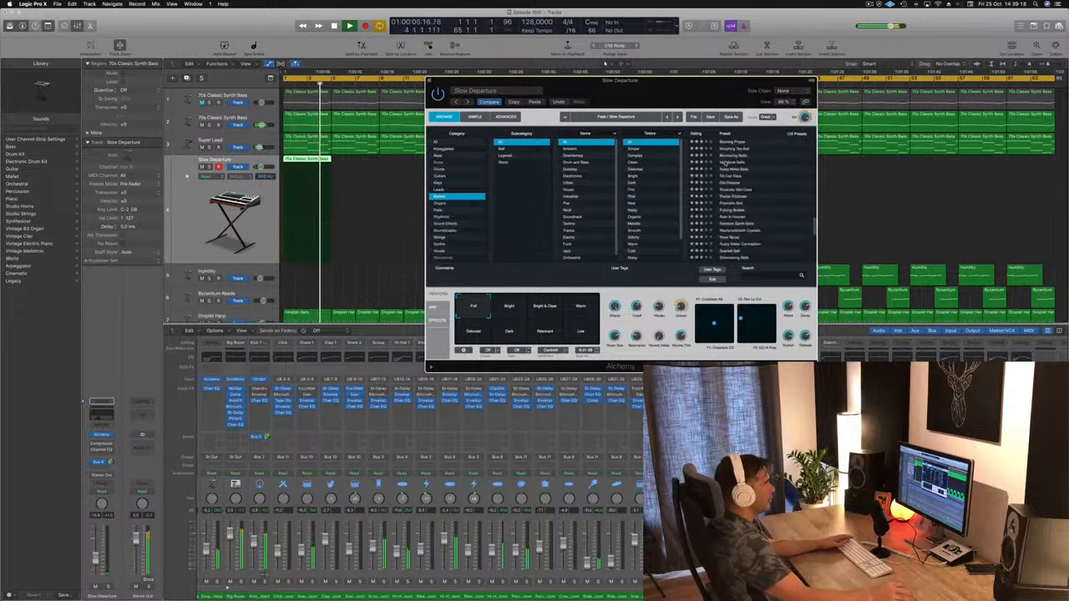
left_click(732, 163)
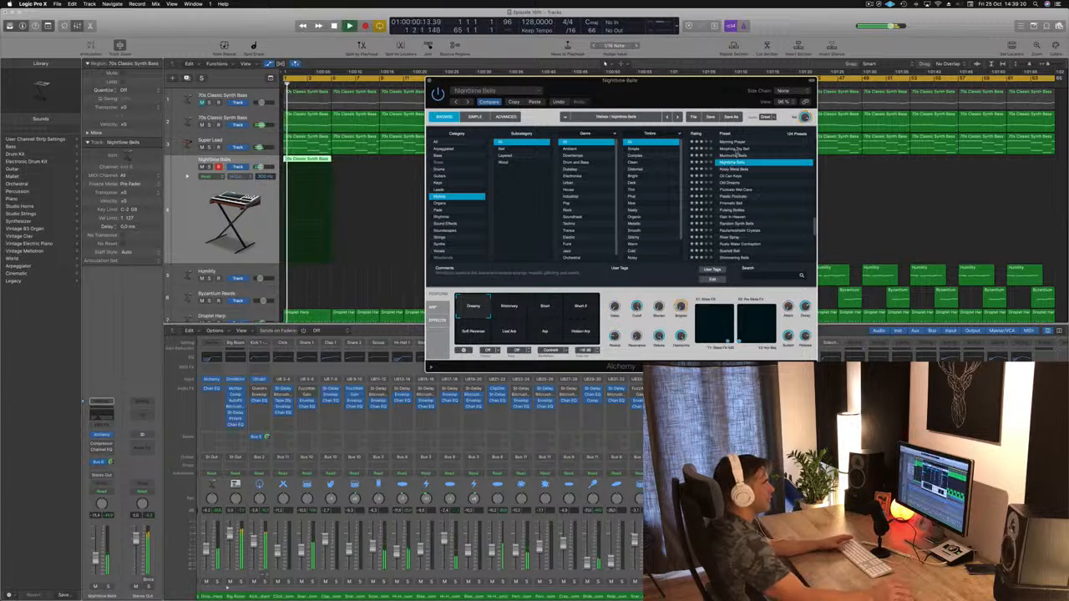
left_click(737, 151)
scroll(746, 190, "down", 4)
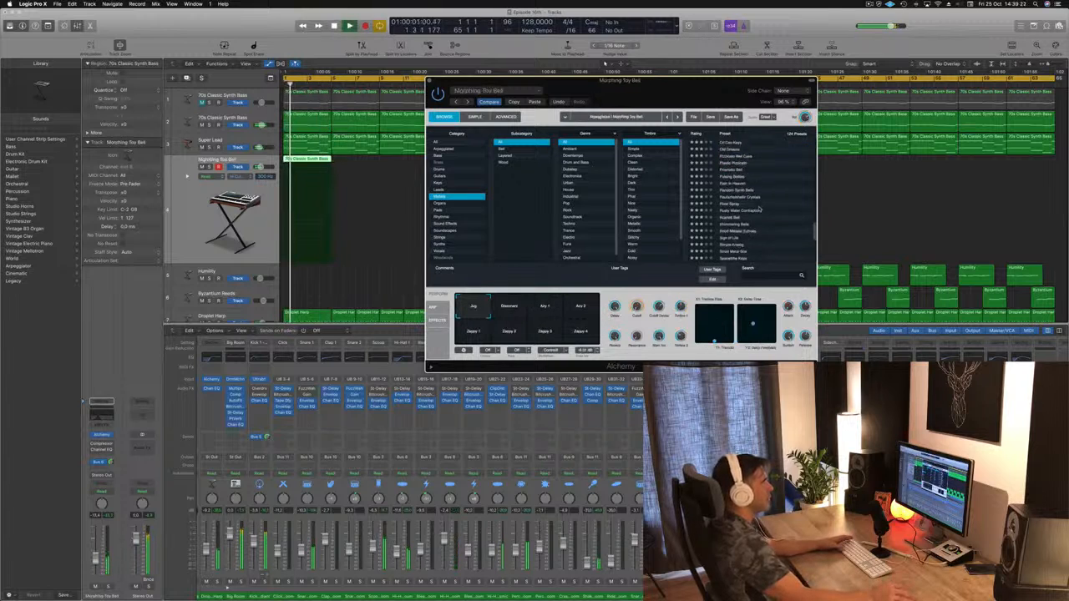
left_click(740, 209)
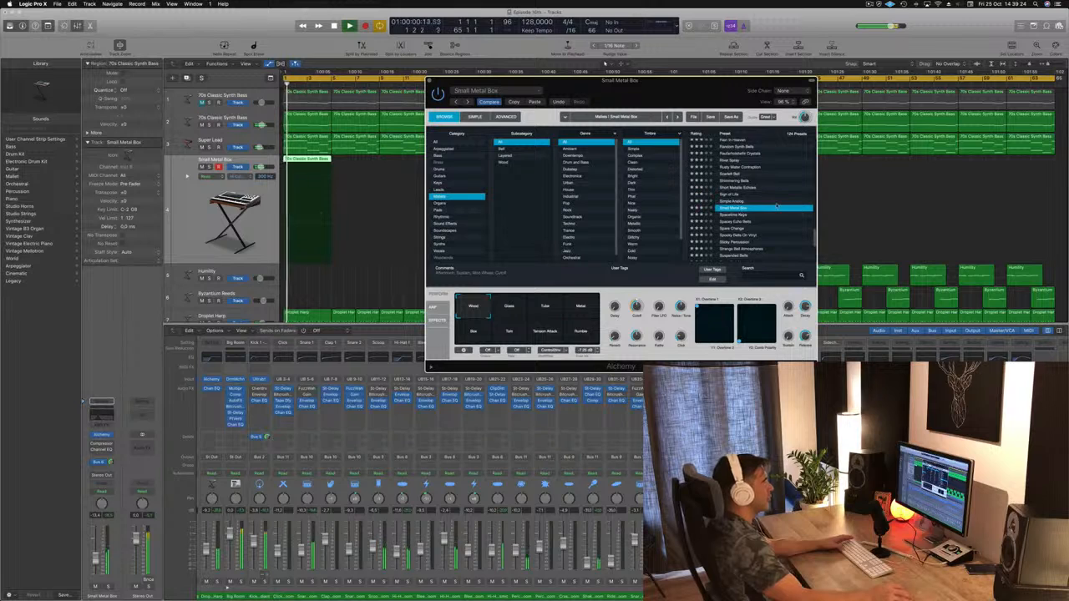
Step: Audition the mallet presets Spacetime Keys, Thai Tuned Gong and Tubular Clockworks against the loop
scroll(776, 206, "down", 2)
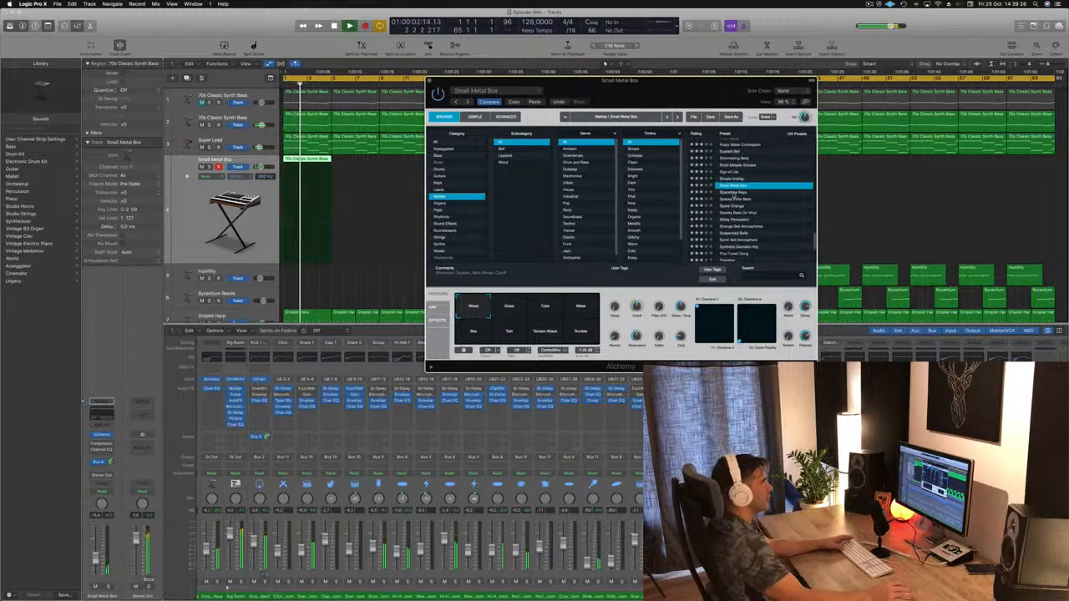
left_click(734, 193)
scroll(766, 188, "down", 2)
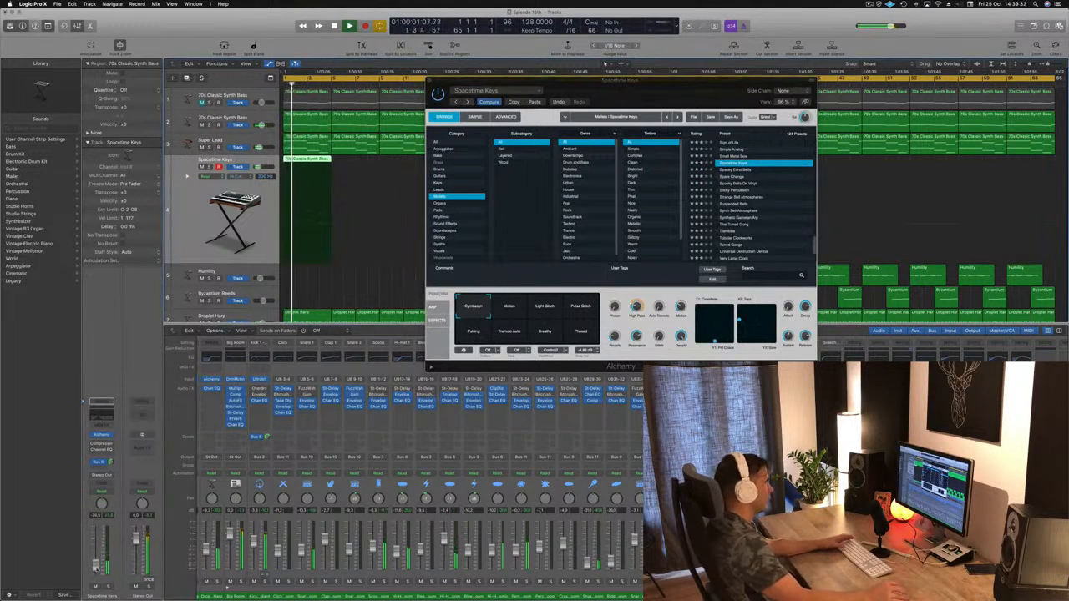
left_click(739, 224)
scroll(783, 217, "down", 2)
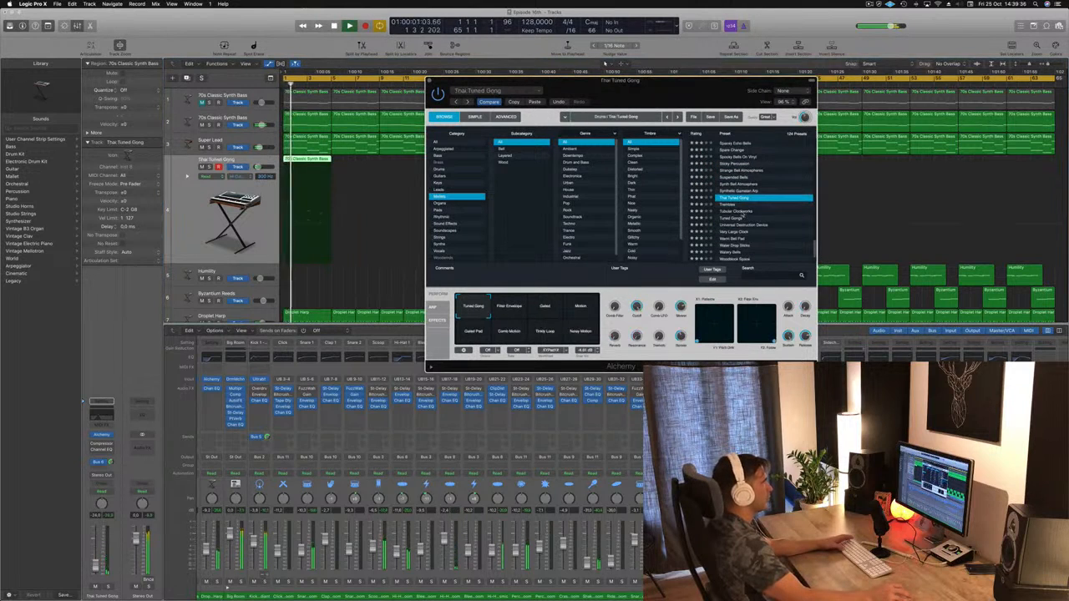
left_click(741, 212)
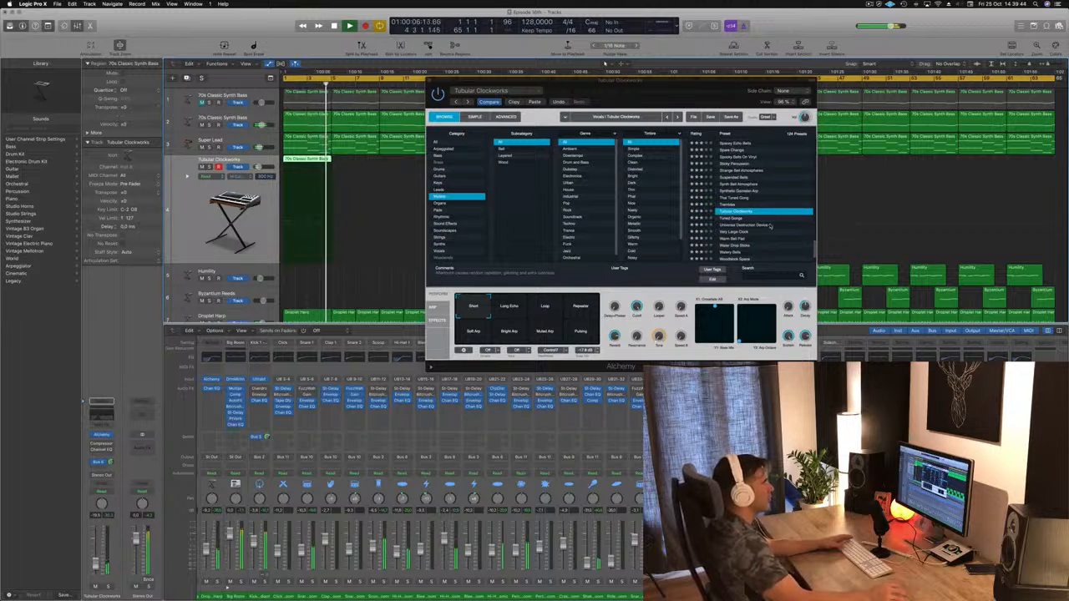
Step: Audition the mallet presets Universal Destruction Device, Warm Bell Pad and Wooden Keys during playback
left_click(756, 224)
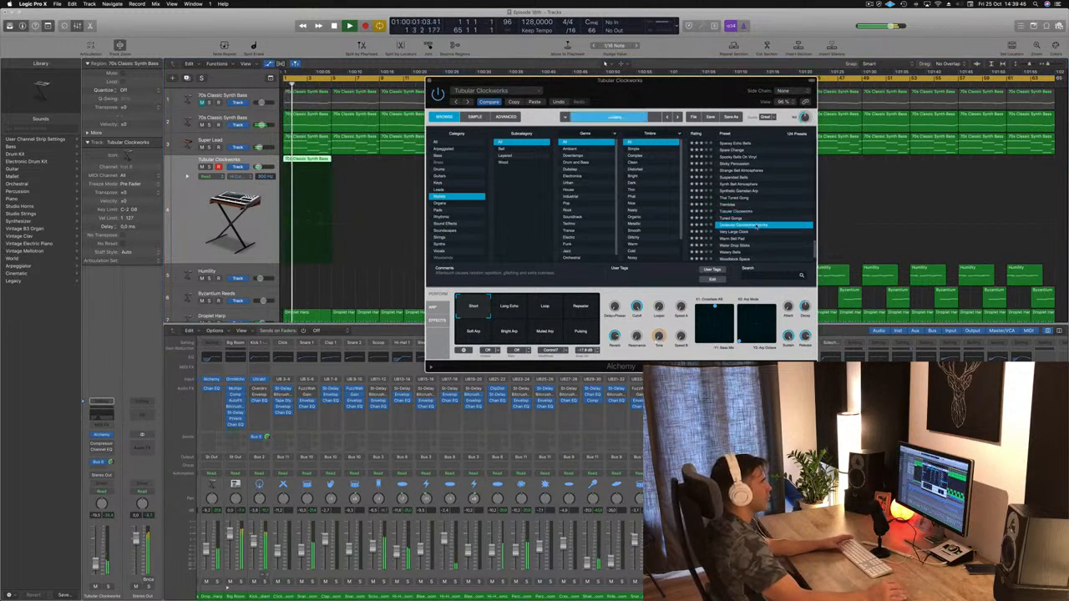
scroll(759, 220, "down", 1)
left_click(735, 226)
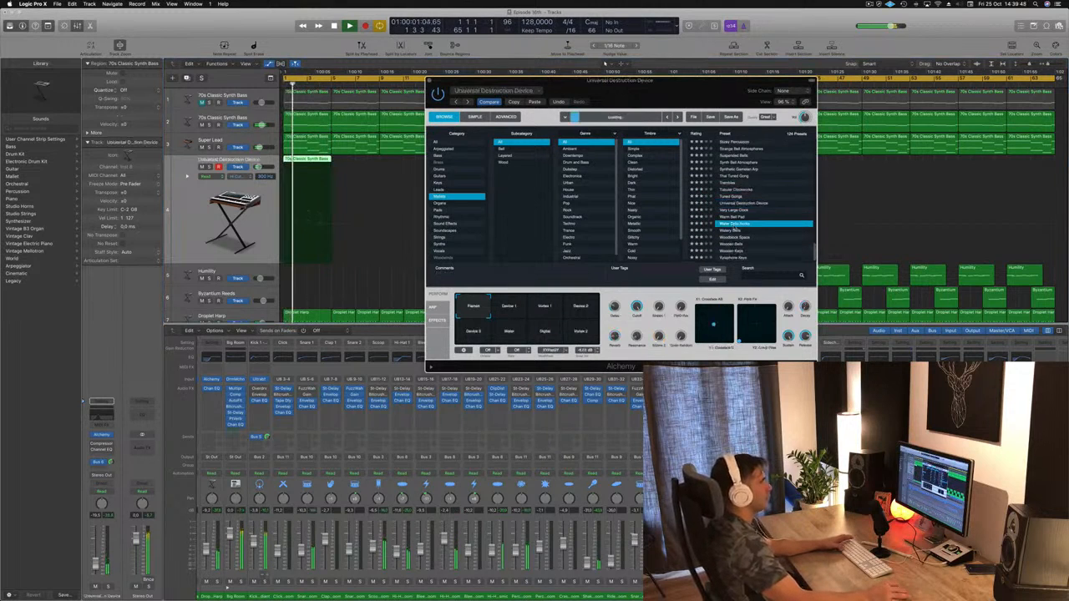
left_click(730, 217)
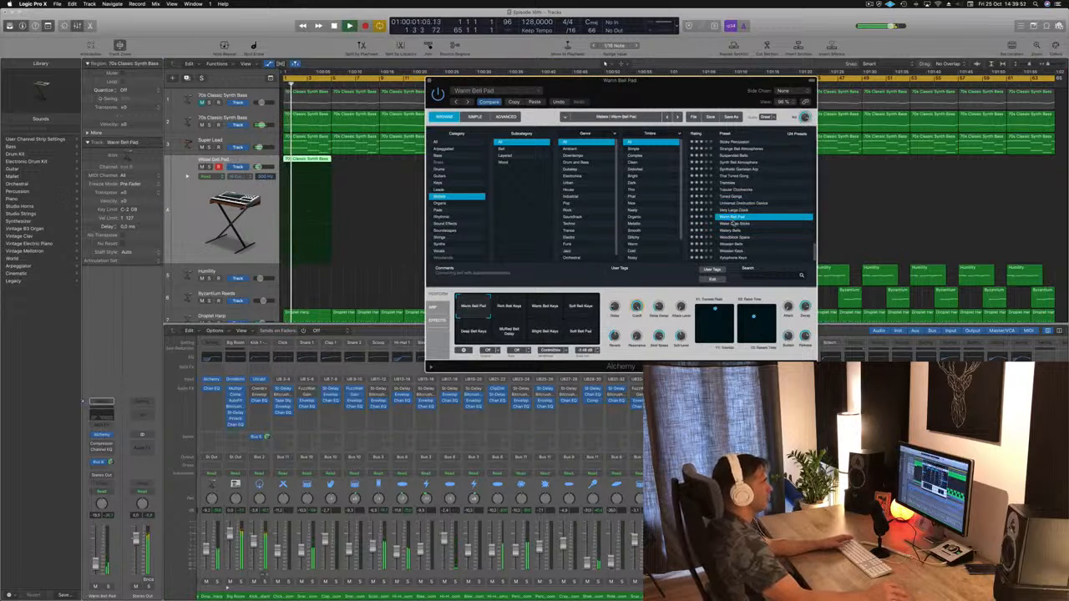
left_click(735, 251)
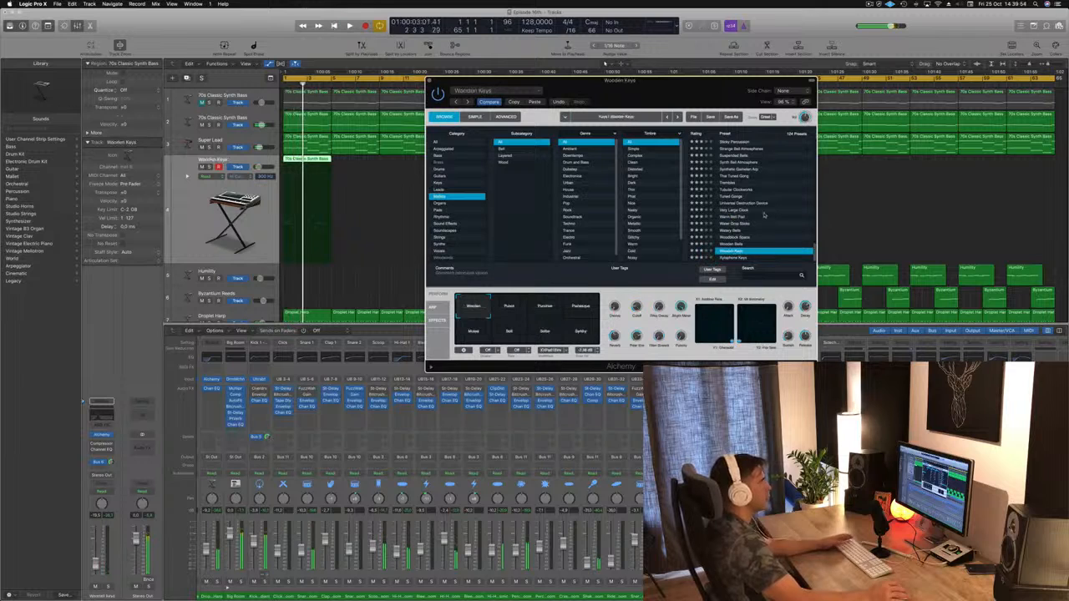
Step: Go back to the start of the Mallets presets and audition 80s Analog Bells, Amphibian and Aqua Mallet
scroll(748, 178, "up", 20)
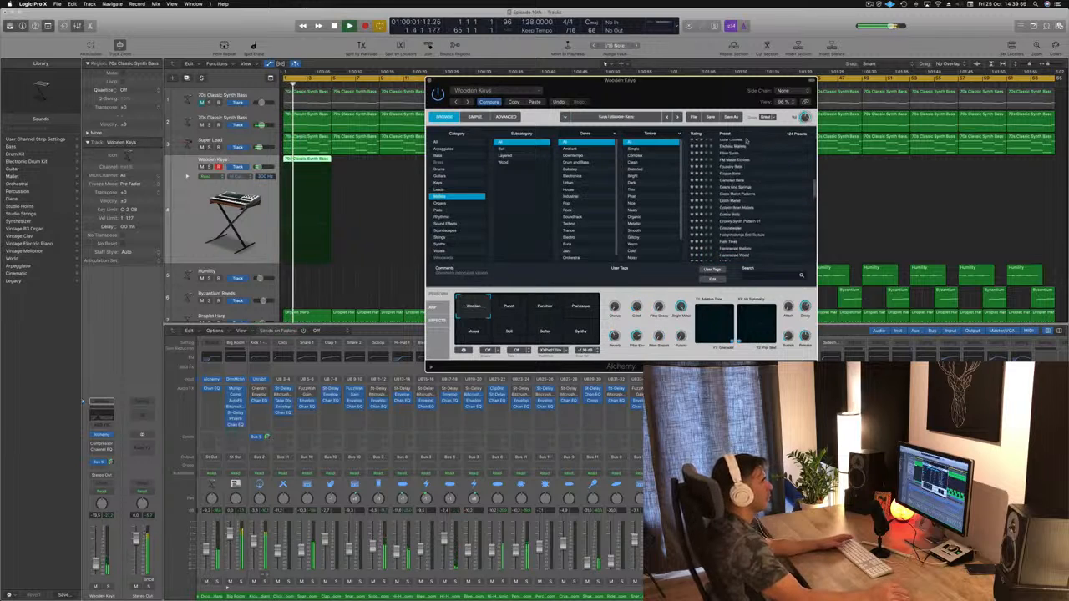
left_click(739, 143)
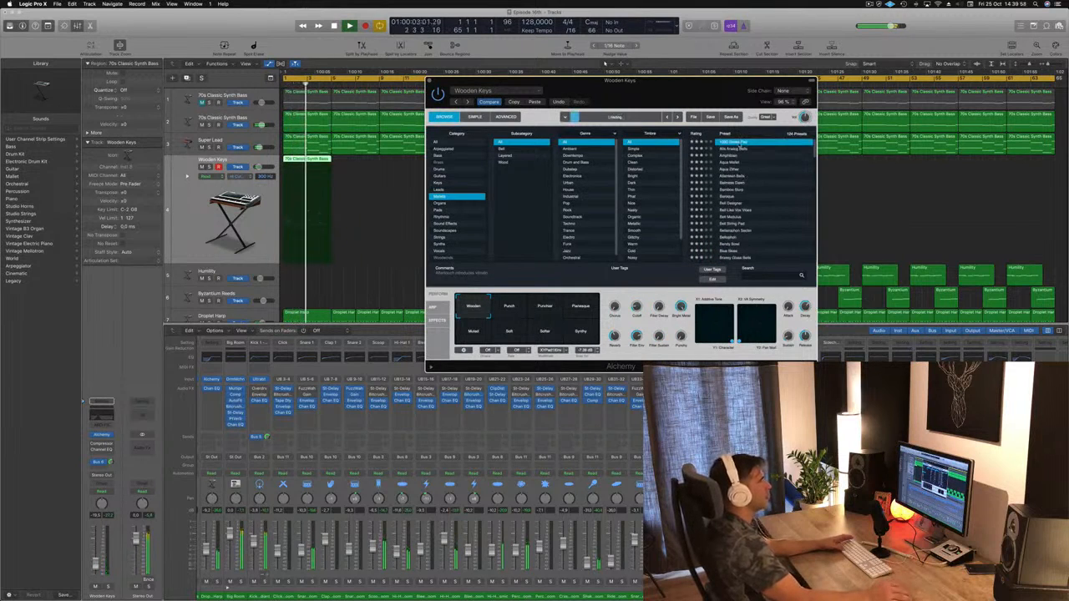
left_click(740, 148)
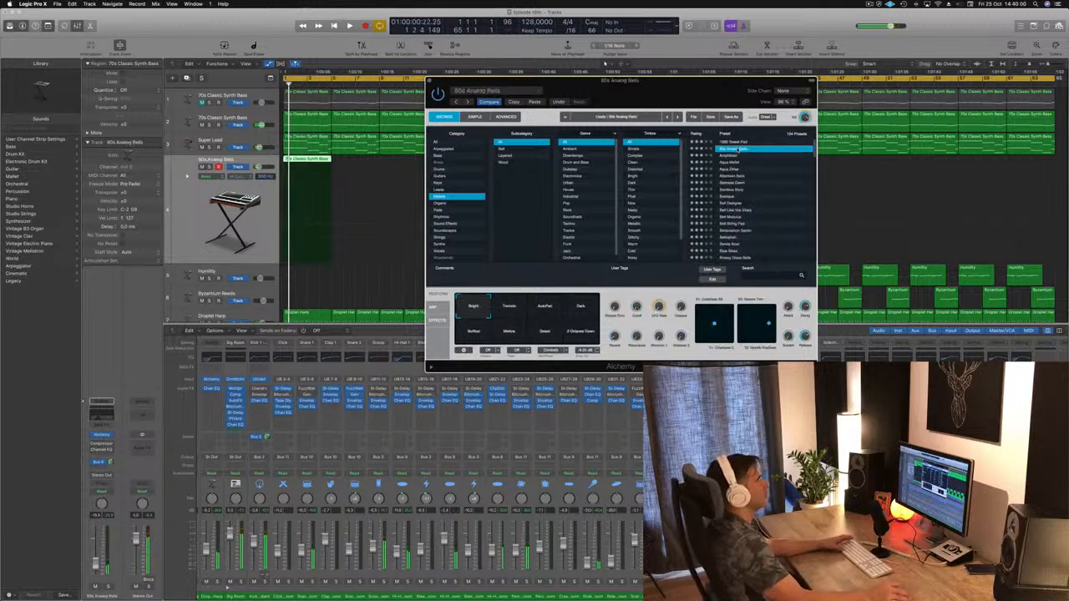
left_click(727, 156)
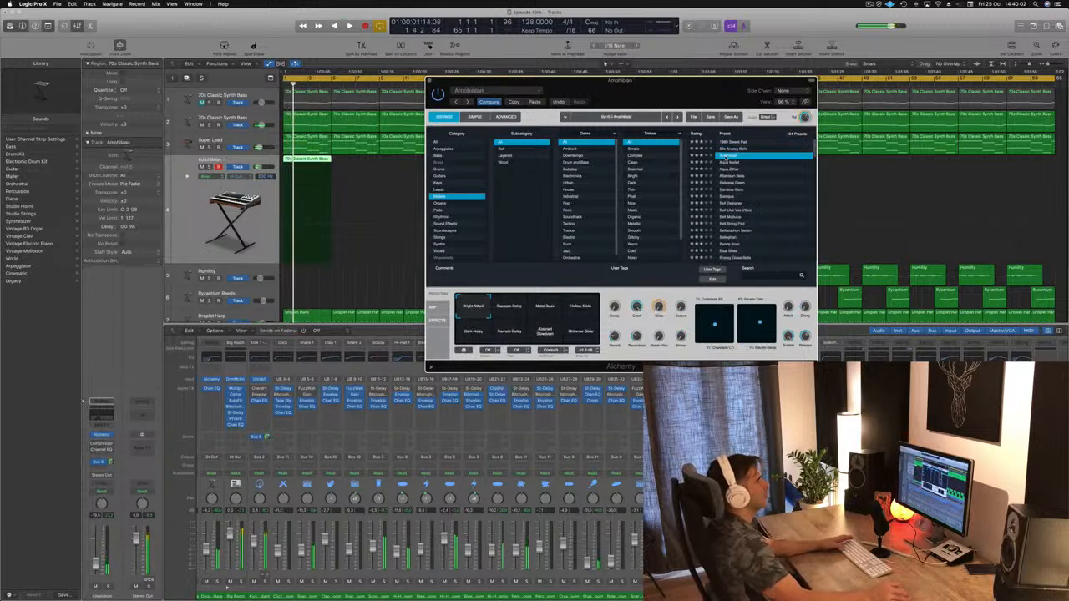
left_click(731, 163)
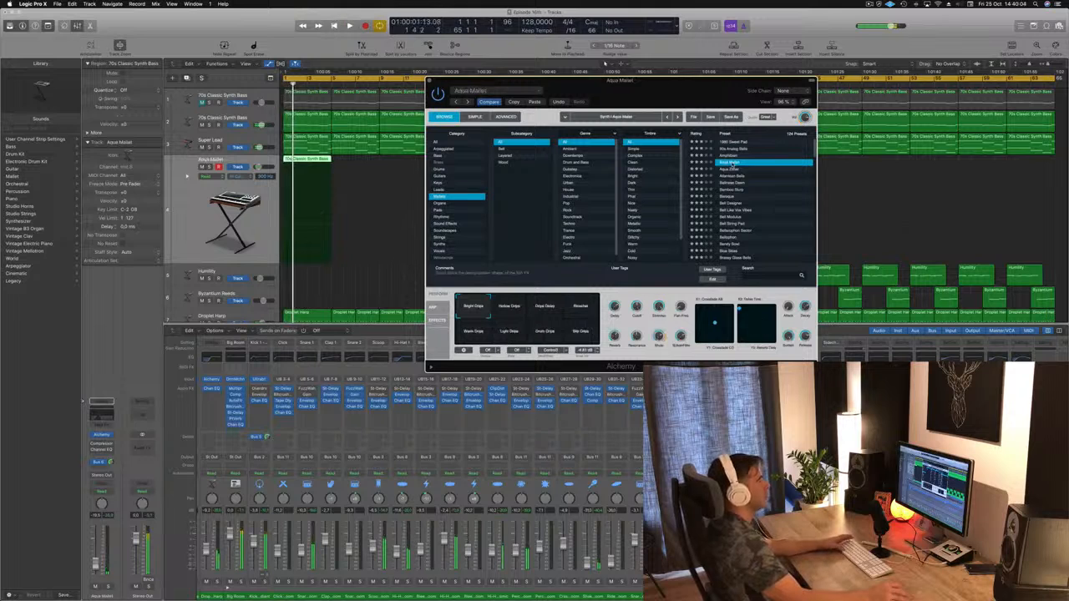
Step: Load the Aqua Zither preset and move the Alchemy window aside while the loop plays
left_click(735, 169)
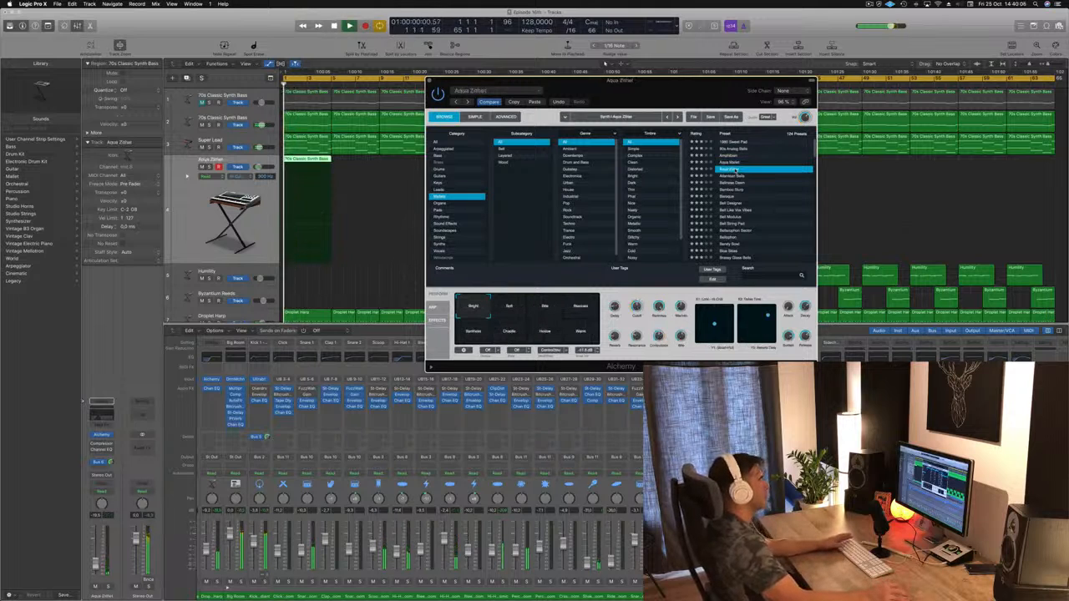
key("space")
left_click_drag(638, 82, 727, 90)
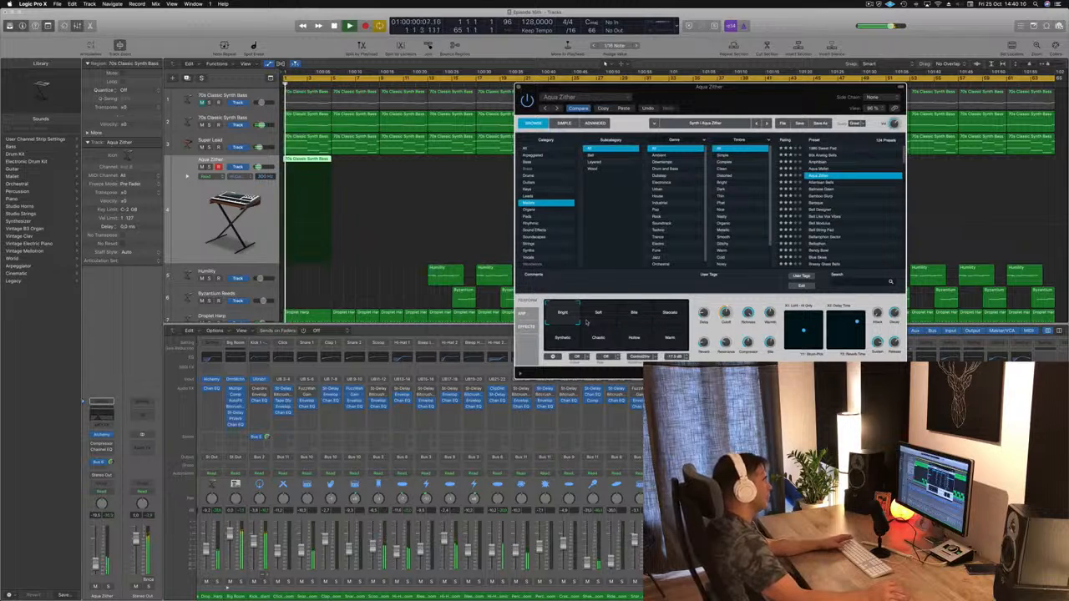
Step: Compare Aqua Zither's performance variations, including Bite, Synthetic, Hollow and Warm, and settle on Chaotic
left_click(614, 314)
left_click(640, 319)
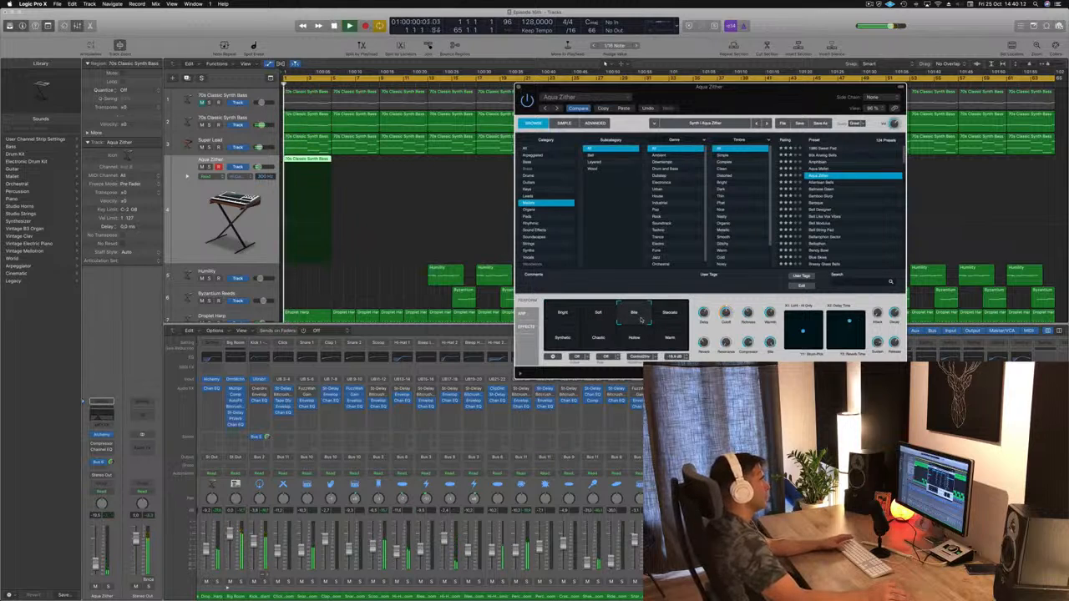
left_click(673, 315)
left_click(644, 314)
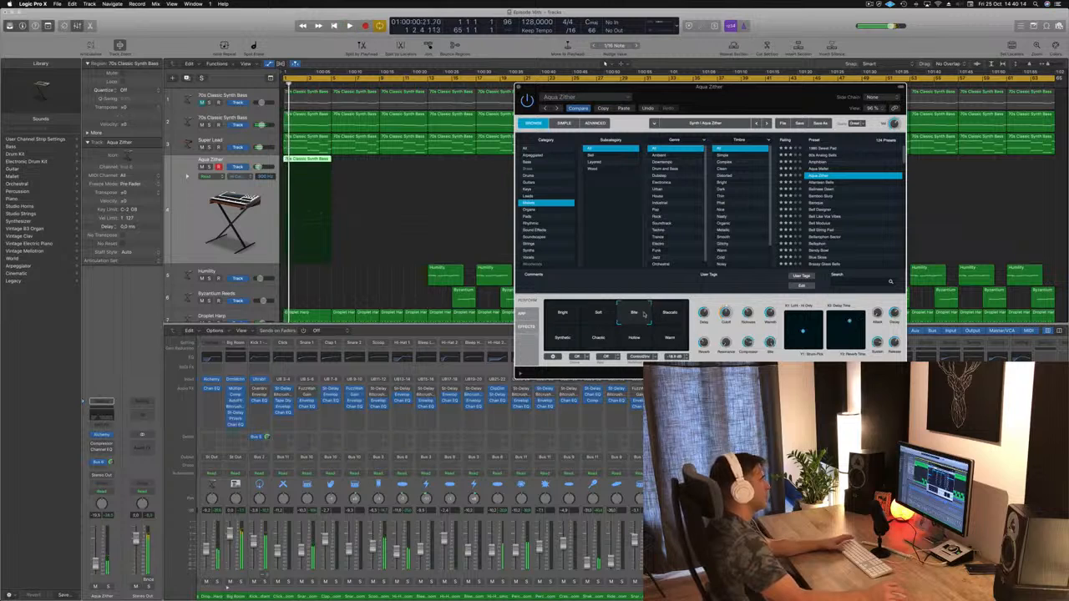
left_click(563, 342)
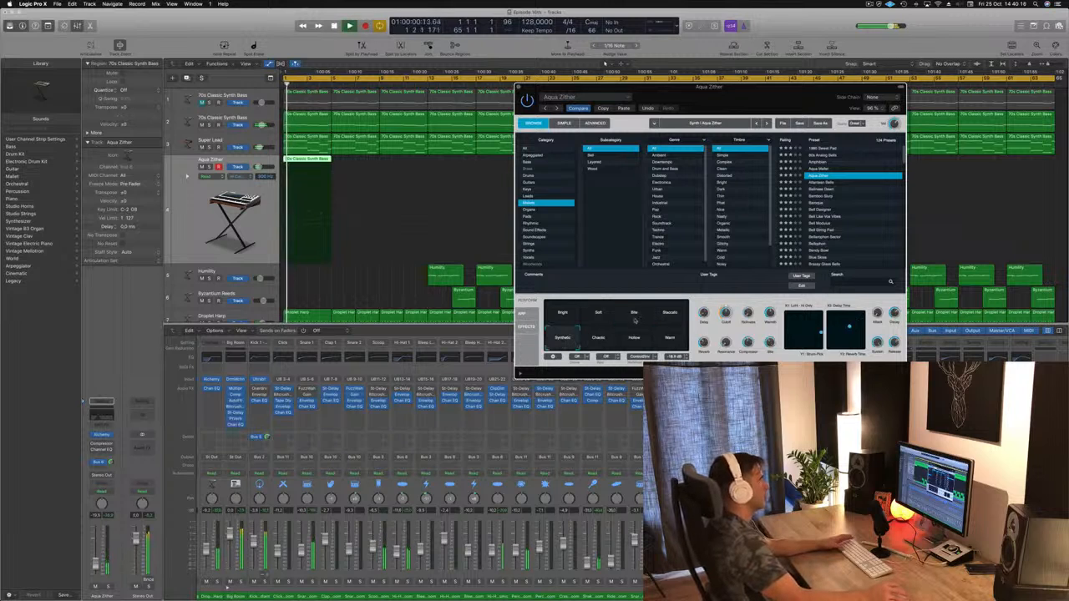
left_click(603, 338)
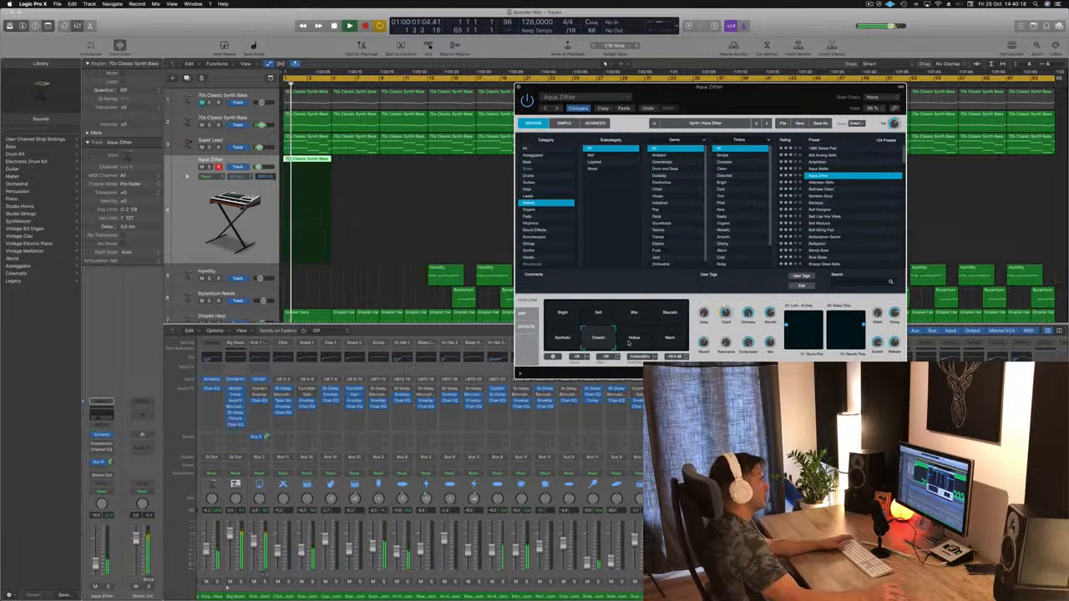
left_click(632, 338)
left_click(669, 339)
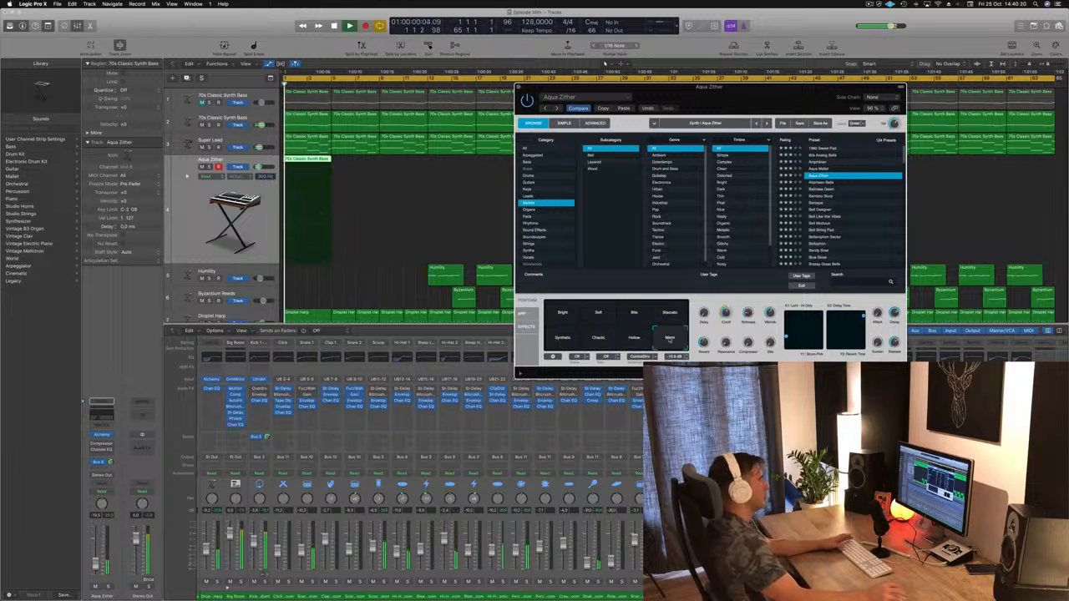
left_click(597, 338)
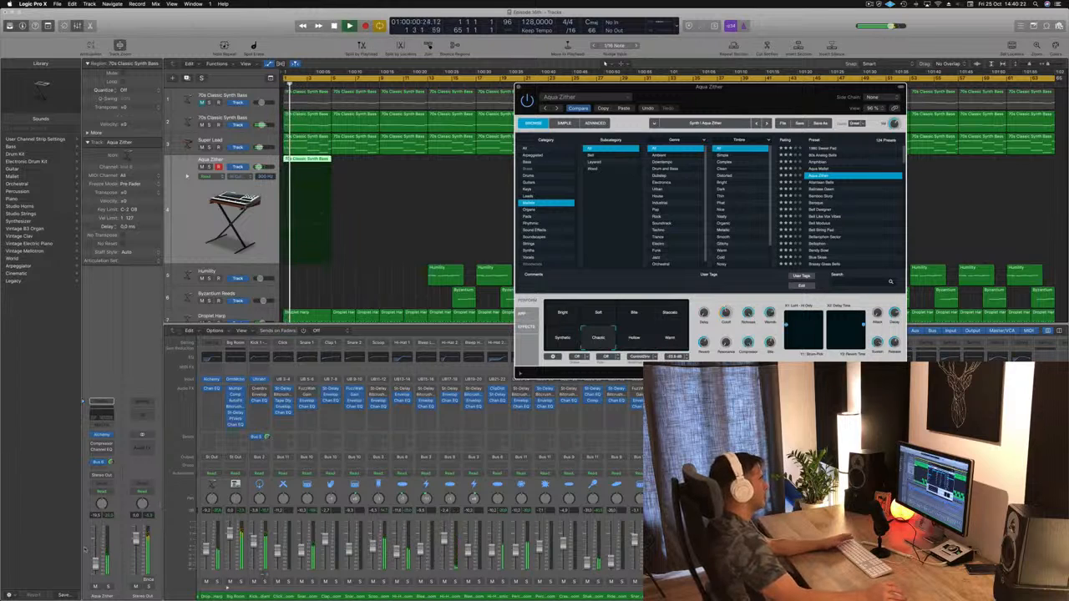
Step: Raise the Aqua Zither track's volume to about -17.2 dB and close the Alchemy window
left_click_drag(95, 566, 95, 563)
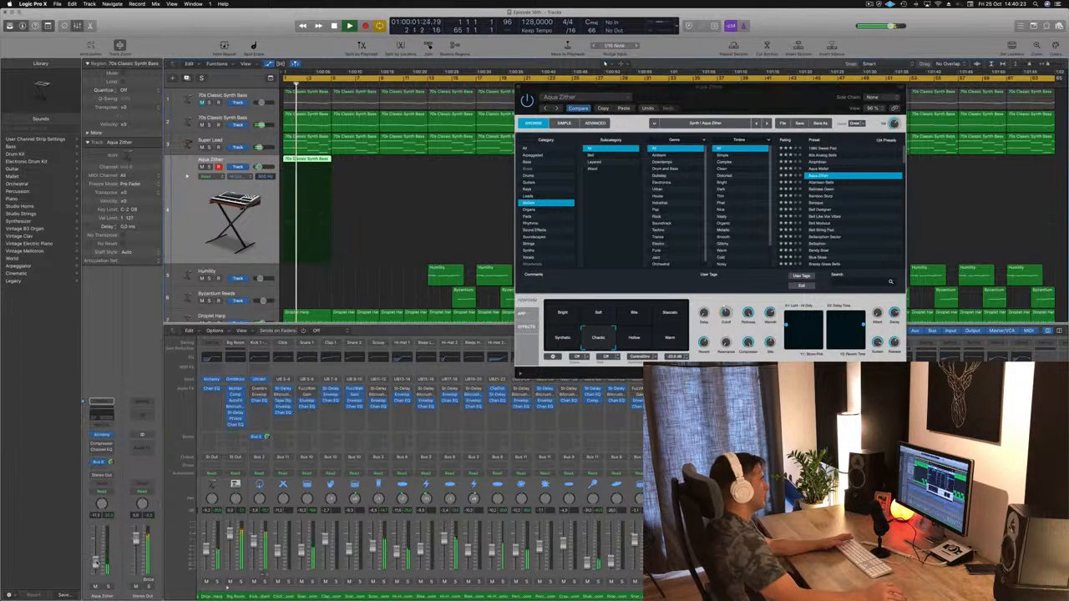
left_click(518, 87)
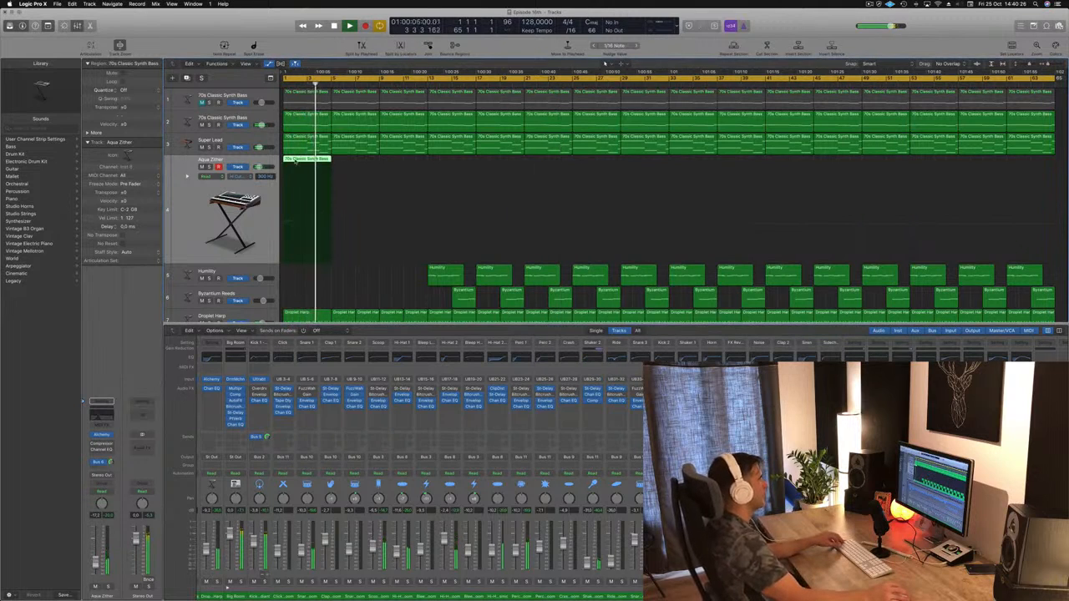
Step: Repeat the four-bar chord region on the Aqua Zither track until bar 17
left_click_drag(328, 159, 395, 168)
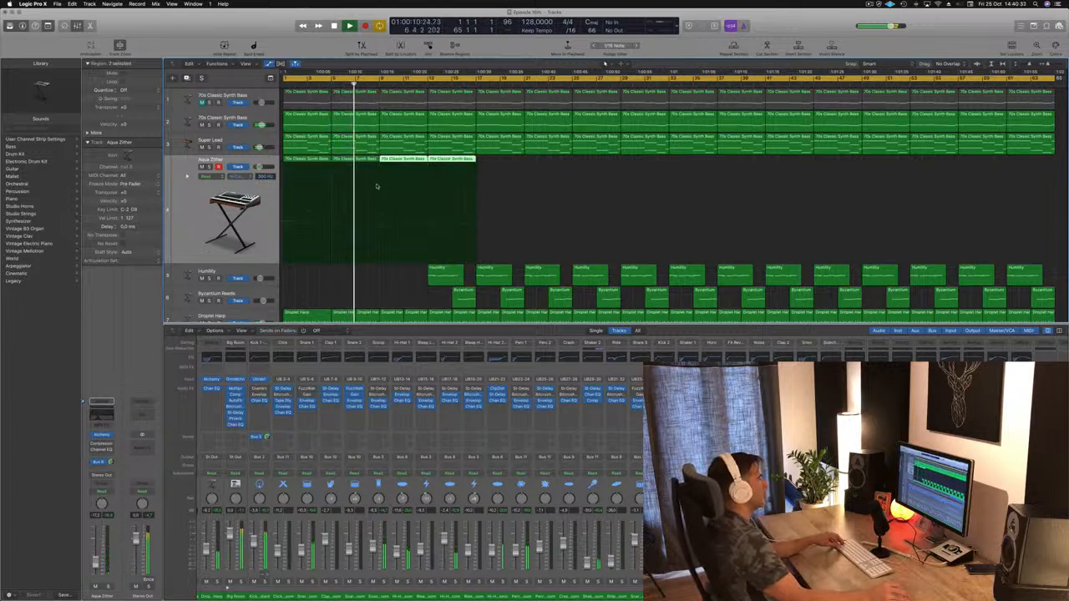
Step: Delete the first Byzantium Reeds region, at bar 15, and save the project
scroll(409, 237, "down", 4)
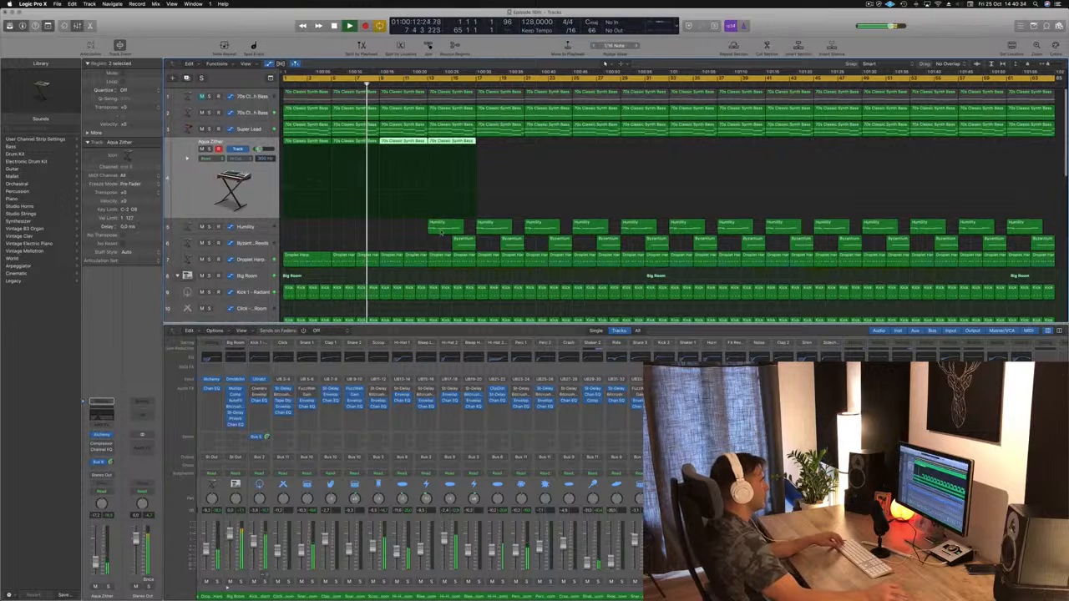
left_click(460, 242)
key("Delete")
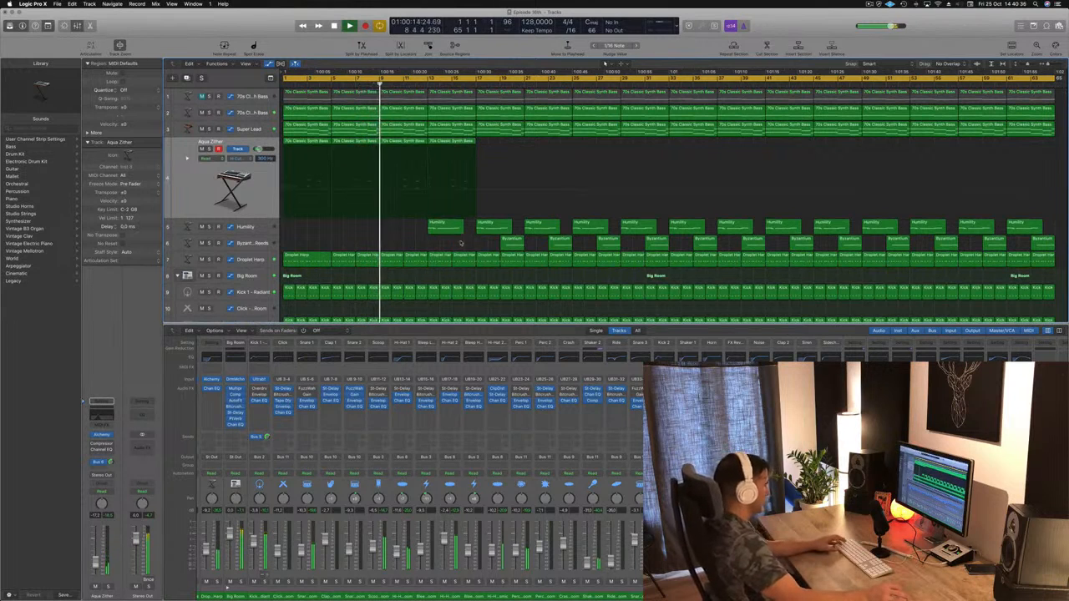
key("super+s")
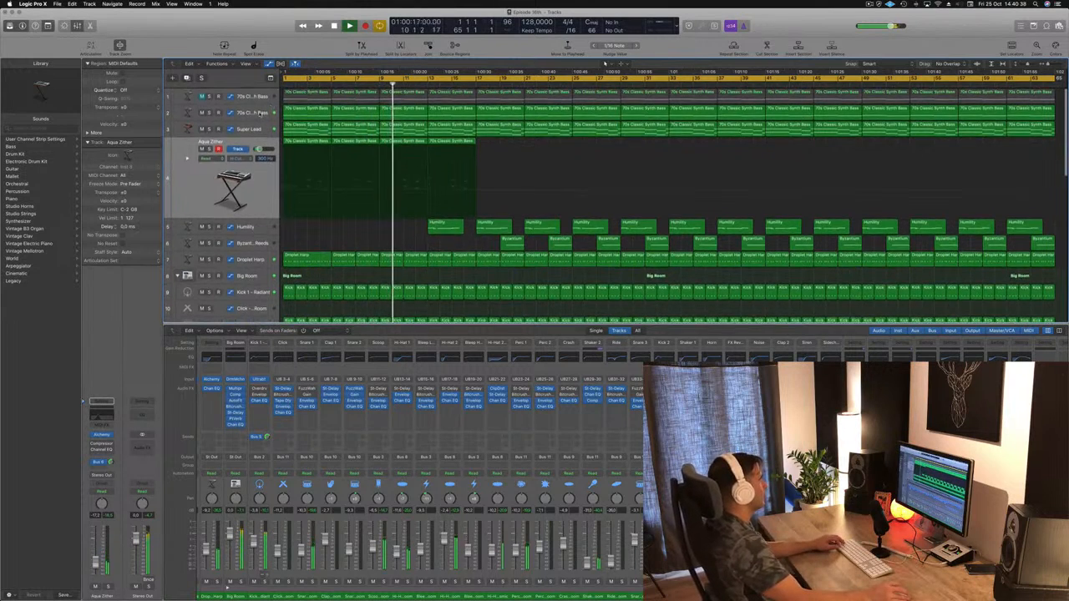
Step: On the second 70s Classic Synth Bass track, make the cutoff automation drop sharply after its peaks at bars 9 and 13
left_click(261, 115)
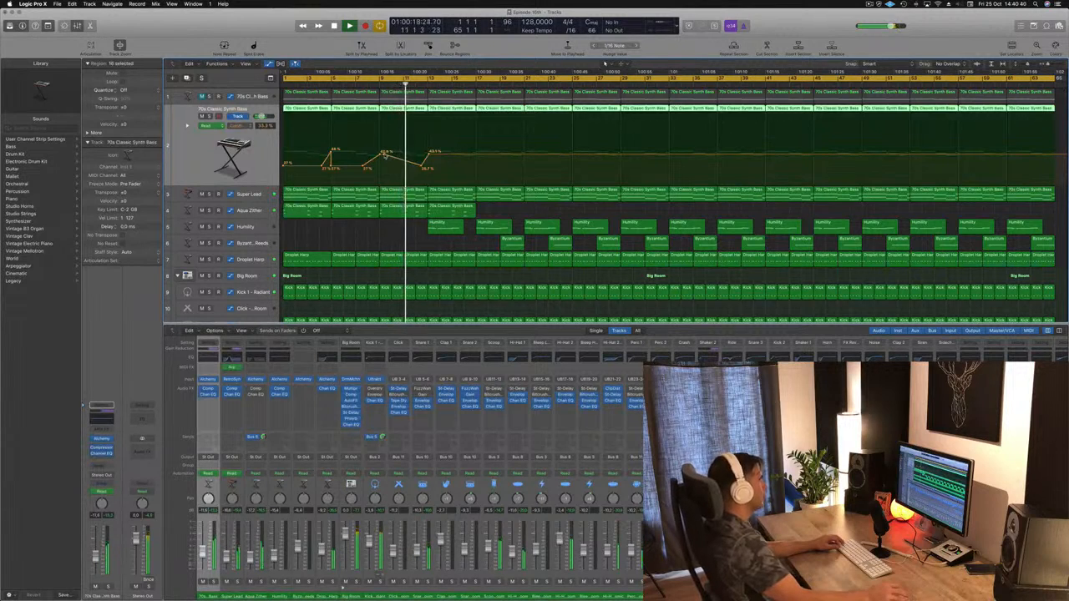
left_click(384, 155)
left_click_drag(383, 155, 426, 156)
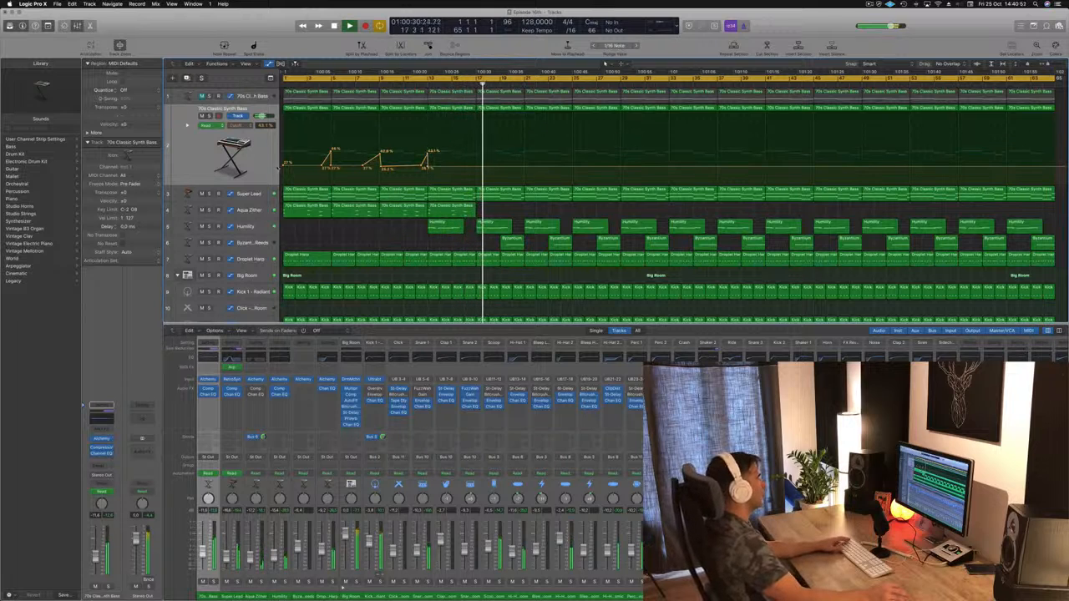
Step: Ramp the Super Lead track's filter automation down from bar 13 to a lower point at bar 17, and save the project
left_click(258, 196)
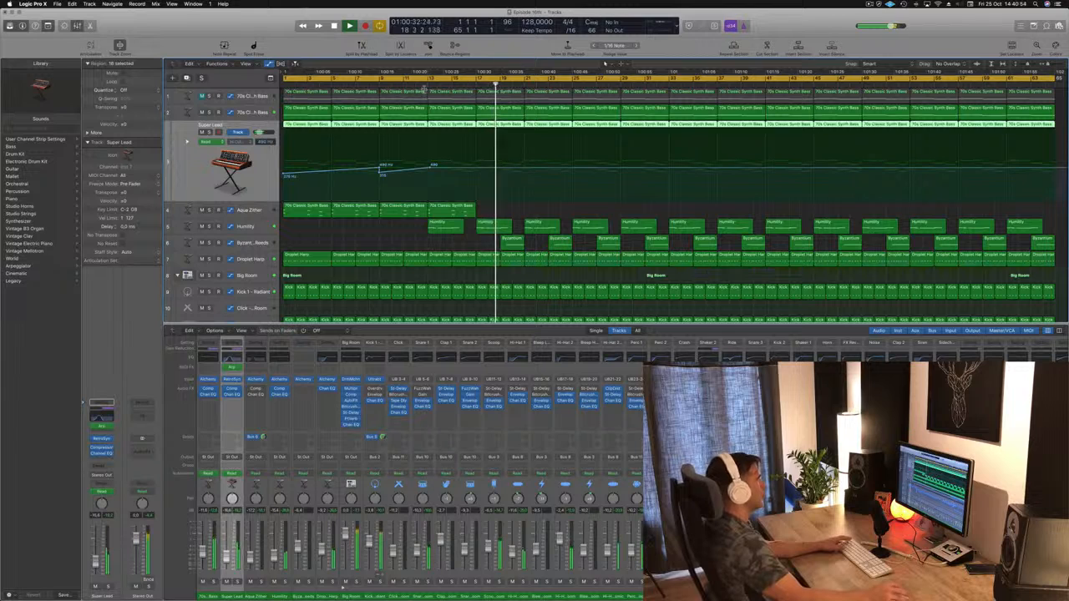
left_click(419, 84)
left_click_drag(430, 168, 477, 178)
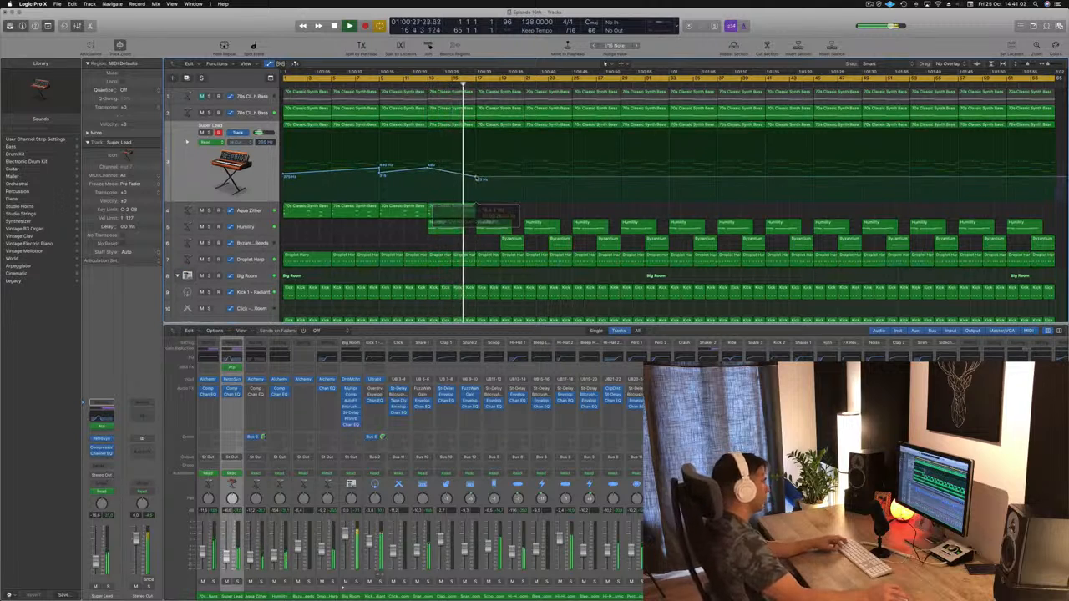
key("super+s")
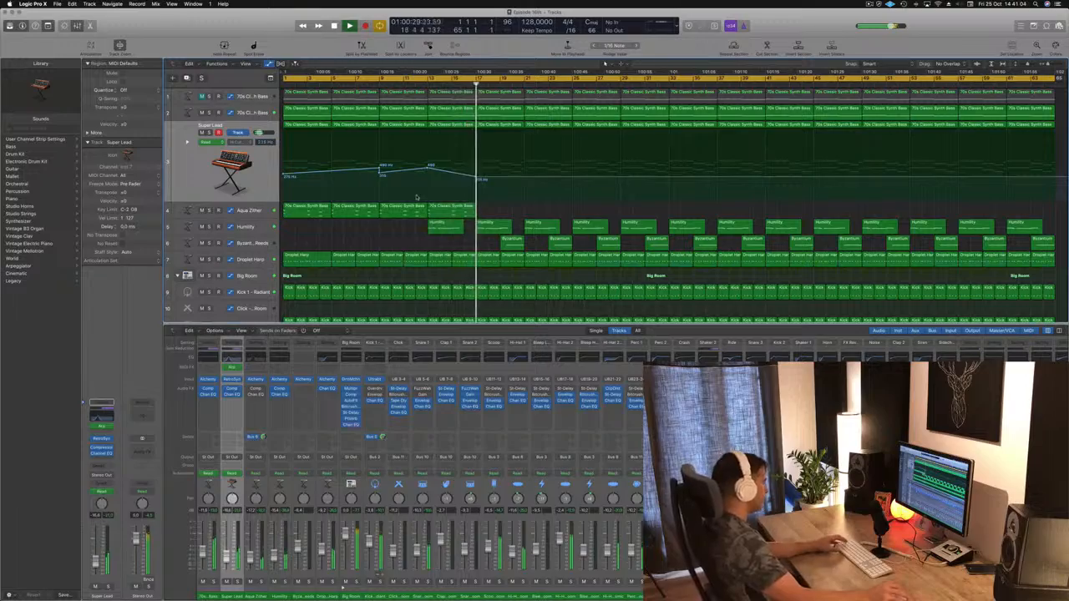
key("x")
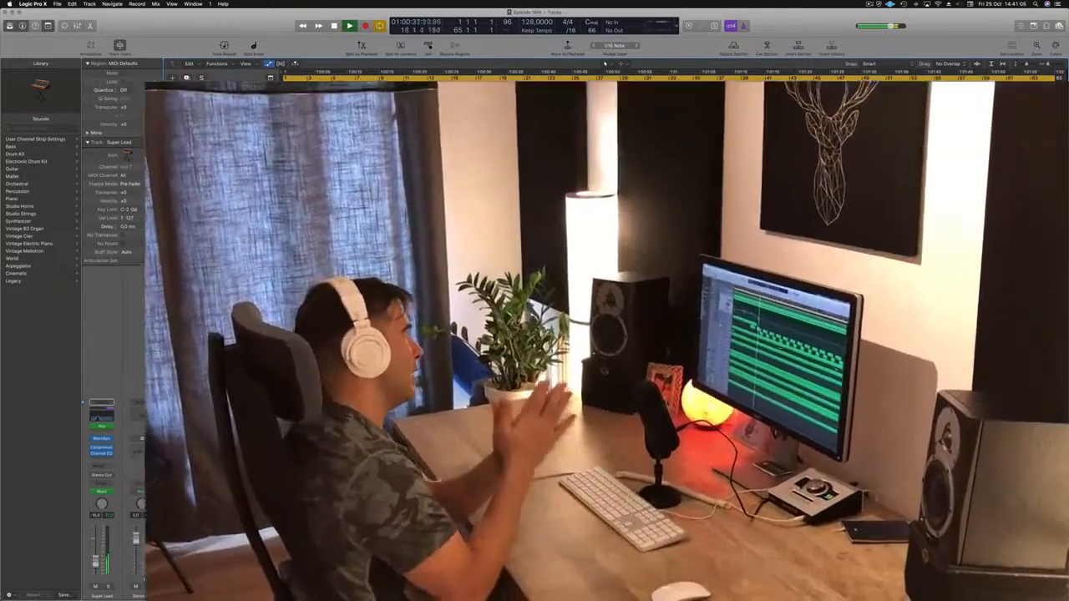